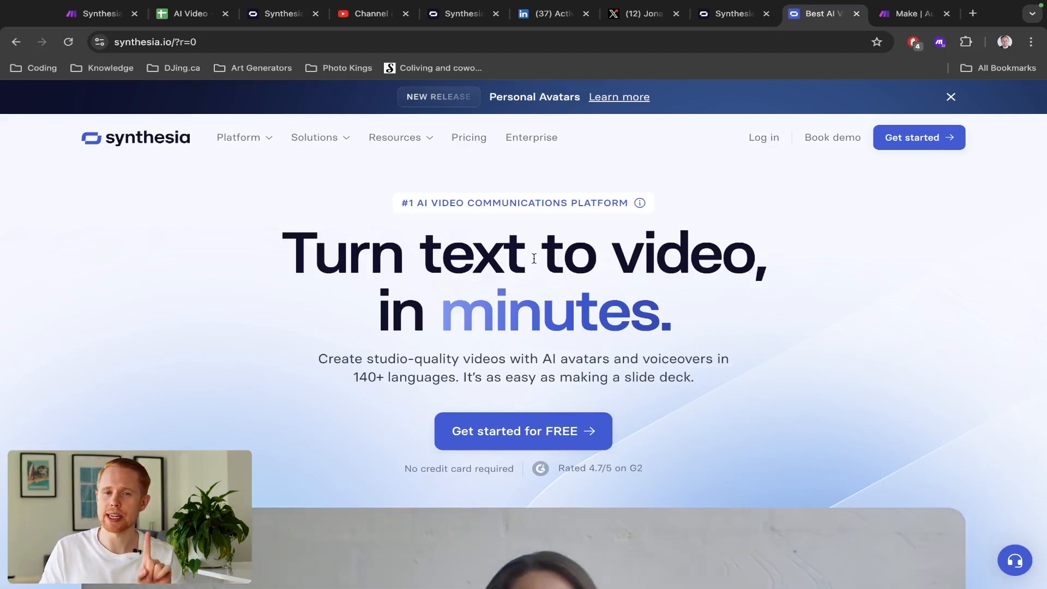
- Scroll through the Synthesia text-to-video homepage
drag(292, 258, 743, 334)
scroll(751, 344, down, 3)
scroll(750, 346, down, 4)
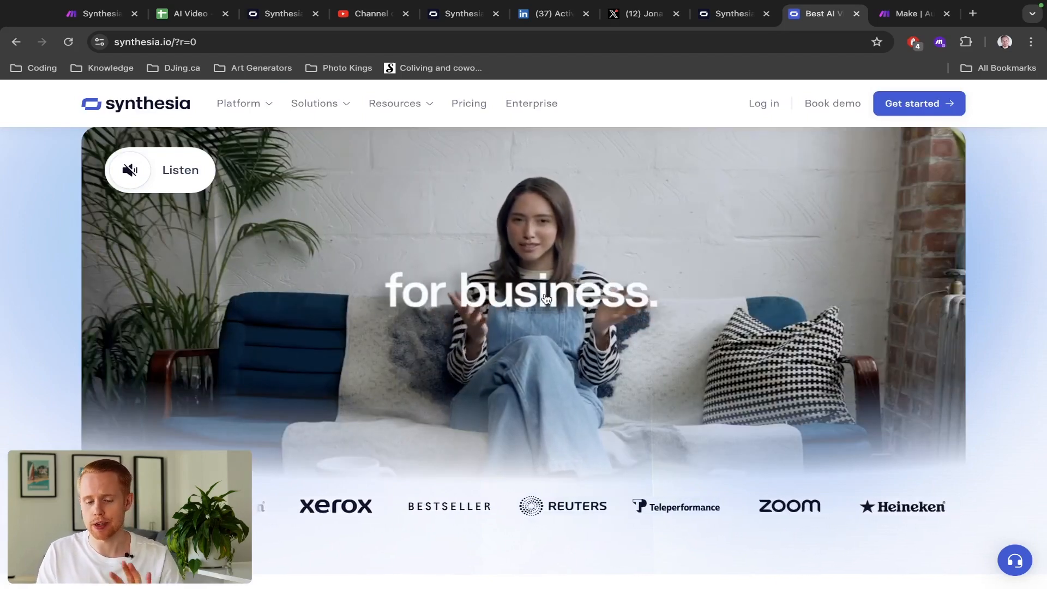
scroll(546, 298, up, 5)
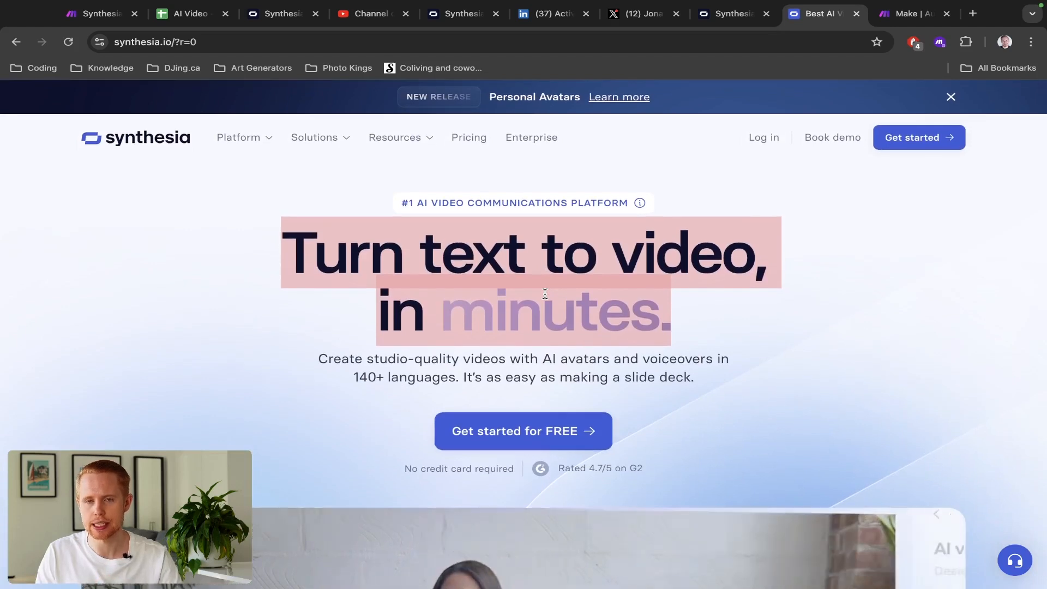
- Cycle through the Make tabs to the AI Video tracking spreadsheet
key(ctrl+Tab)
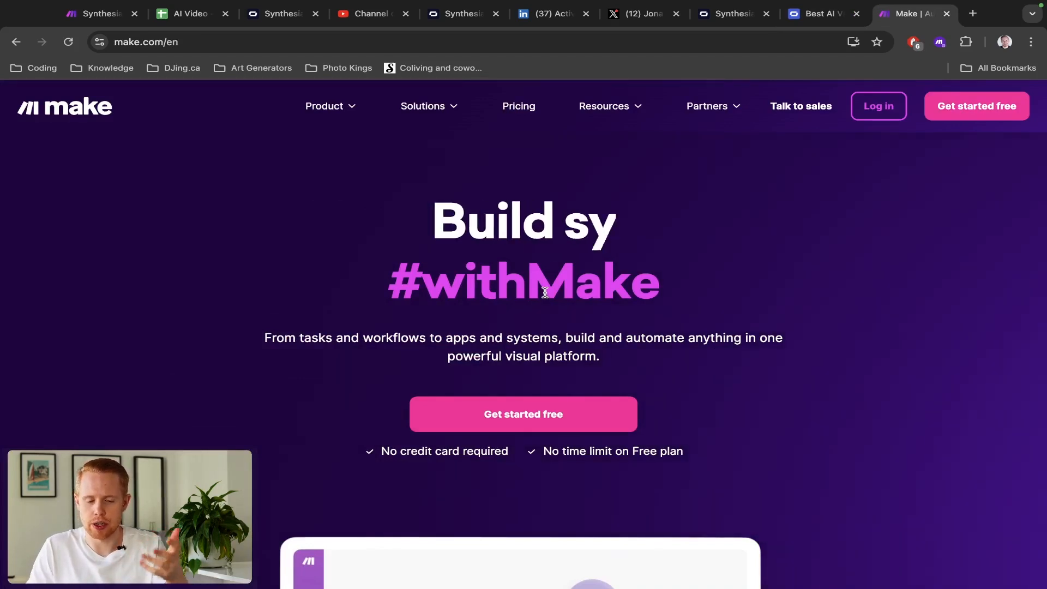
key(super+1)
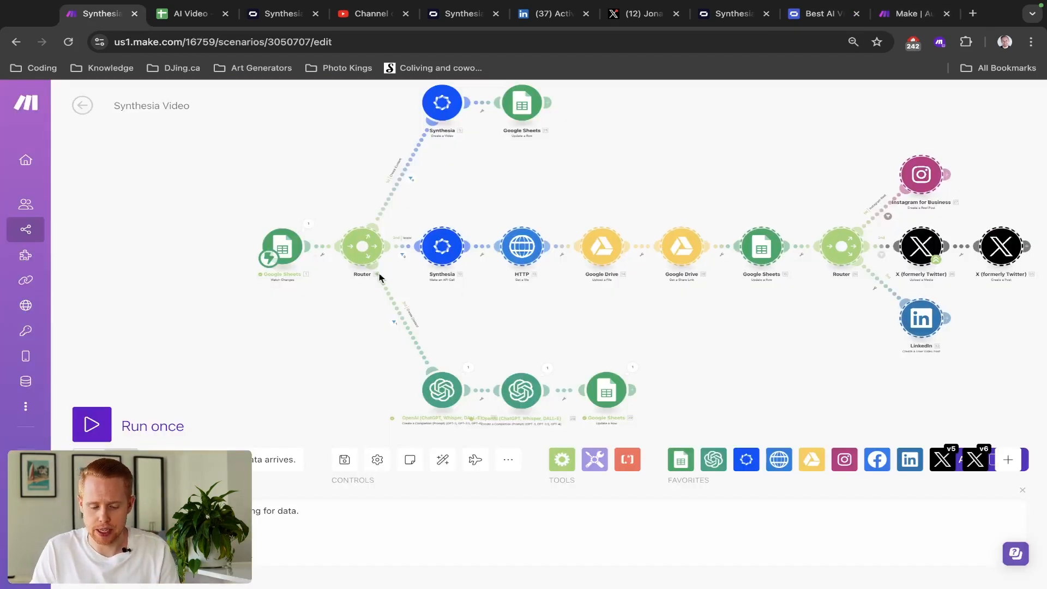
scroll(233, 214, down, 1)
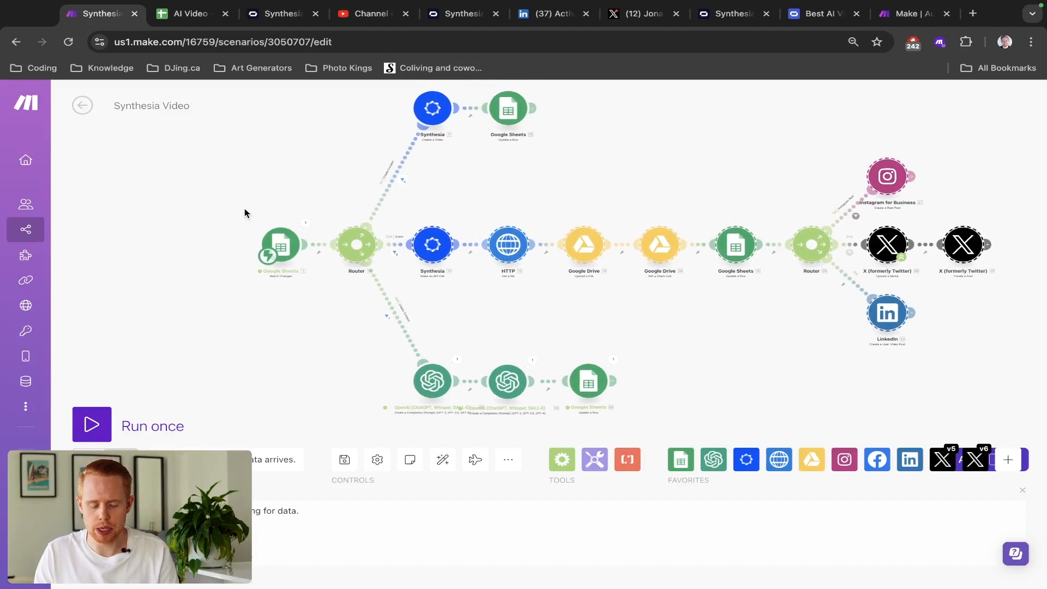
key(super+2)
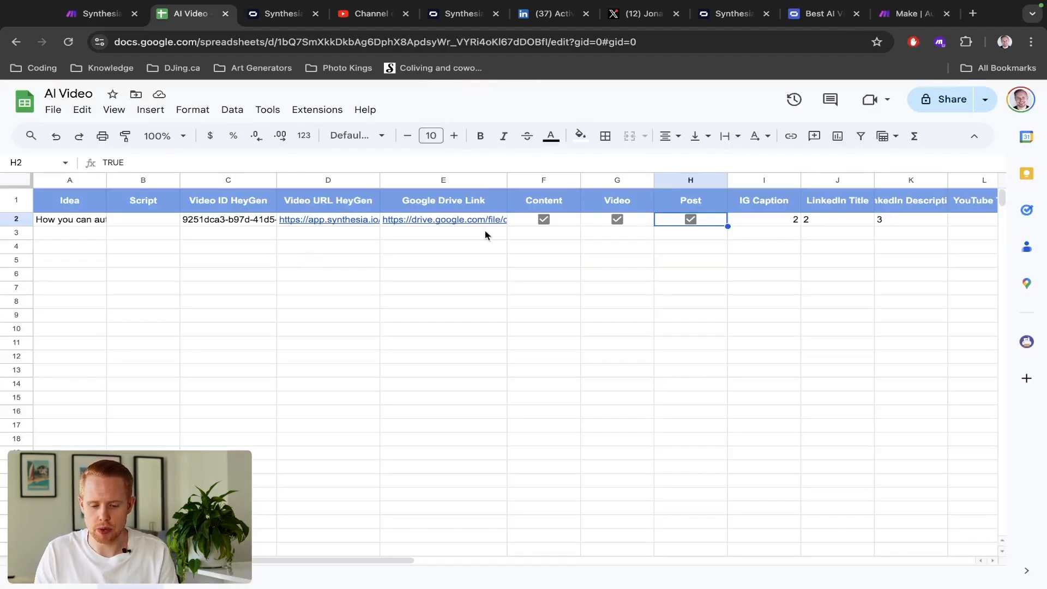
- Inspect row 2's Content F2, Script B2, Video G2 and Post H2 cells, then return to Make
click(569, 224)
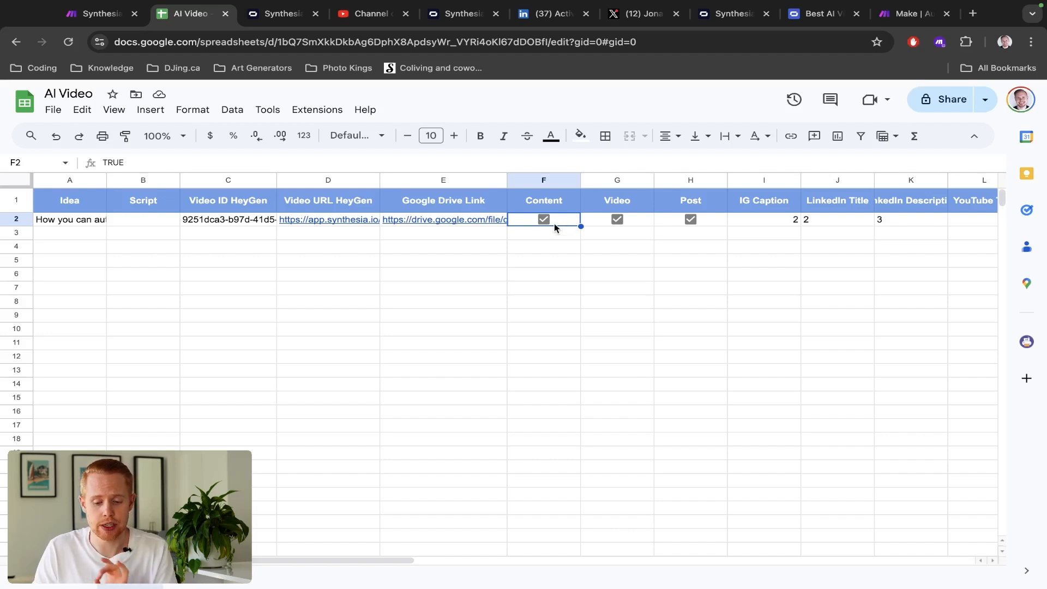
click(130, 224)
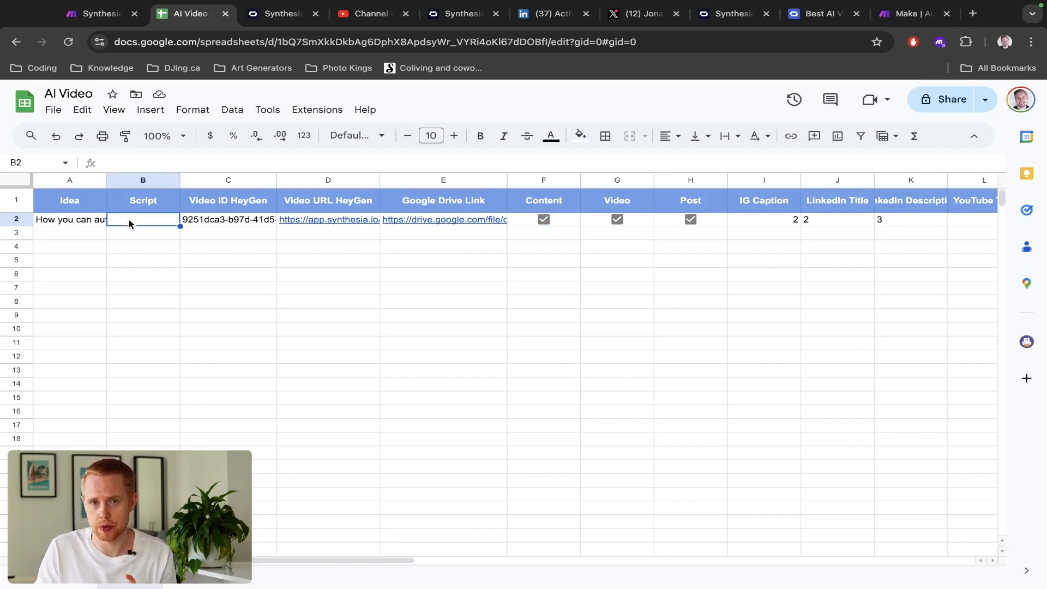
click(641, 224)
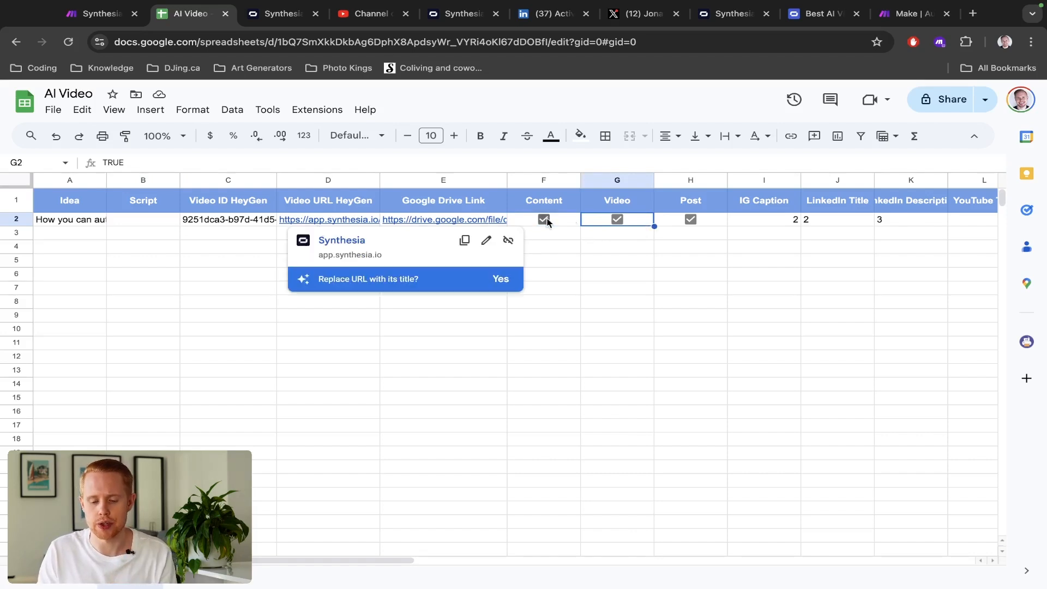
click(705, 219)
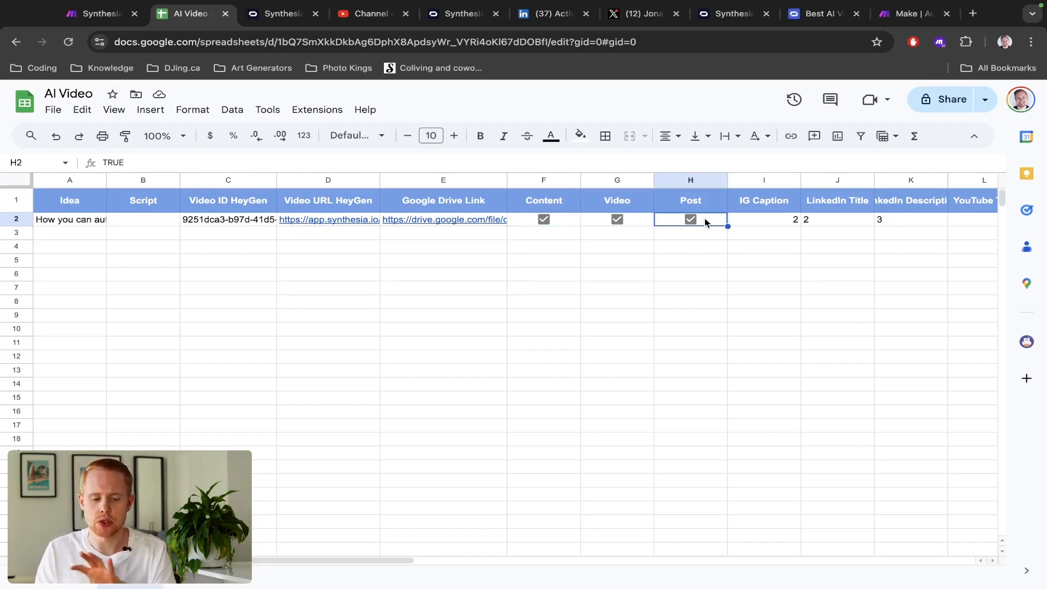
key(ctrl+shift+Tab)
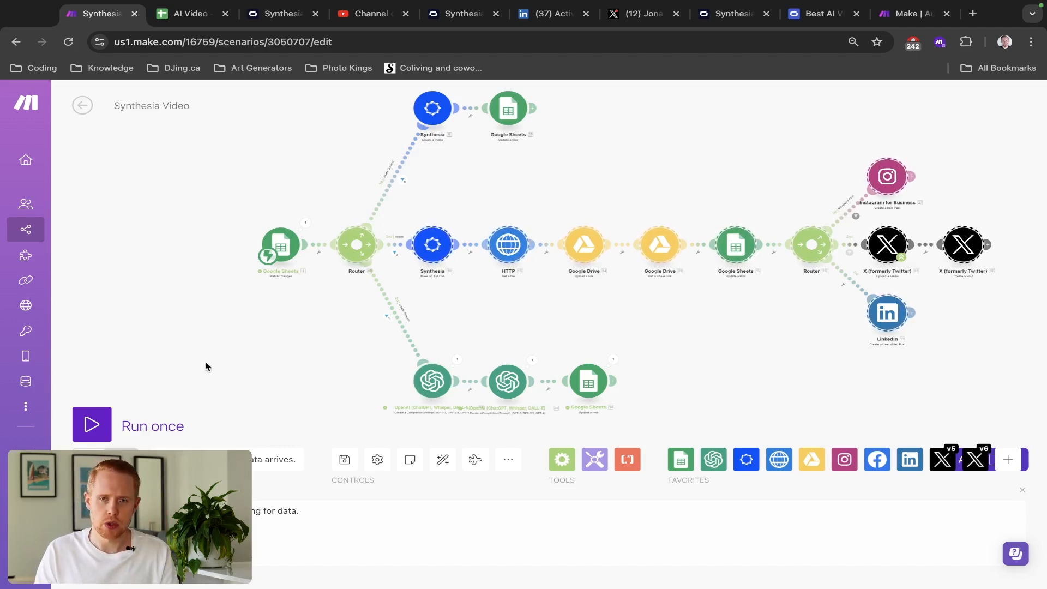
- Go back to the Synthesia homepage and open its Pricing page
key(ctrl+shift+Tab)
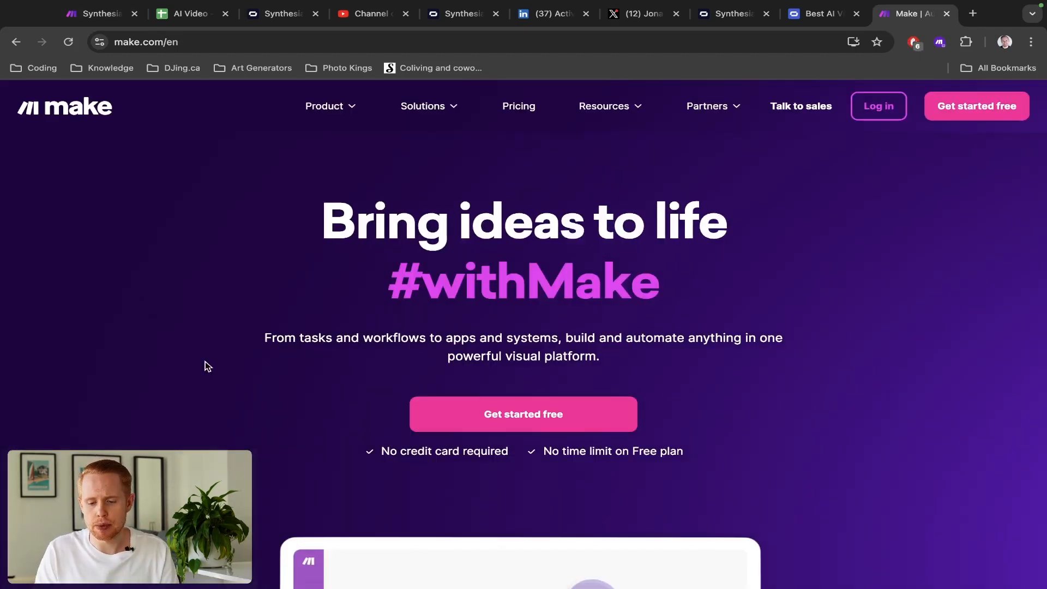
key(ctrl+shift+Tab)
click(321, 301)
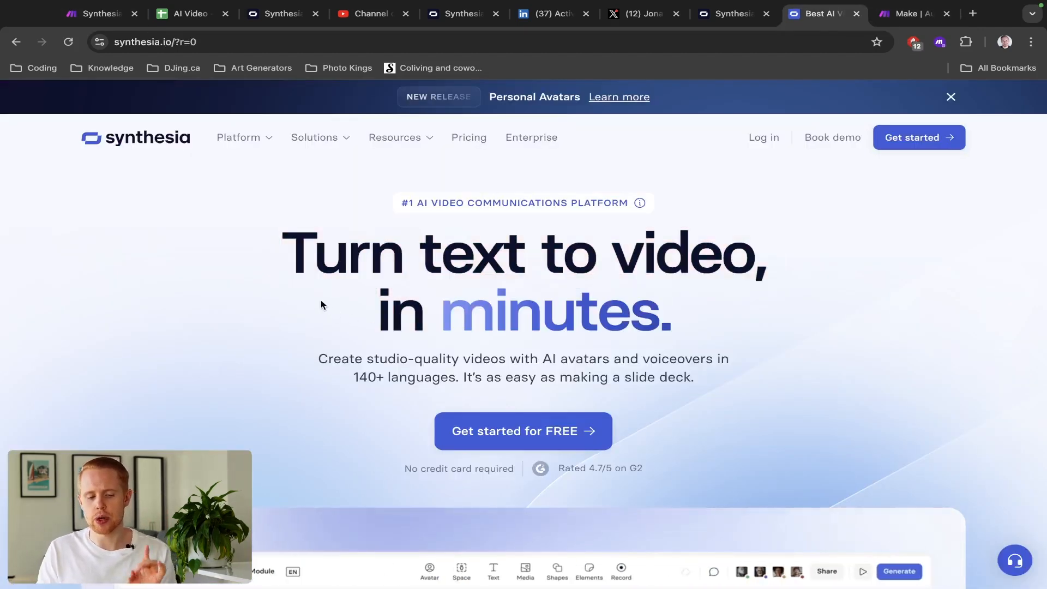
click(468, 135)
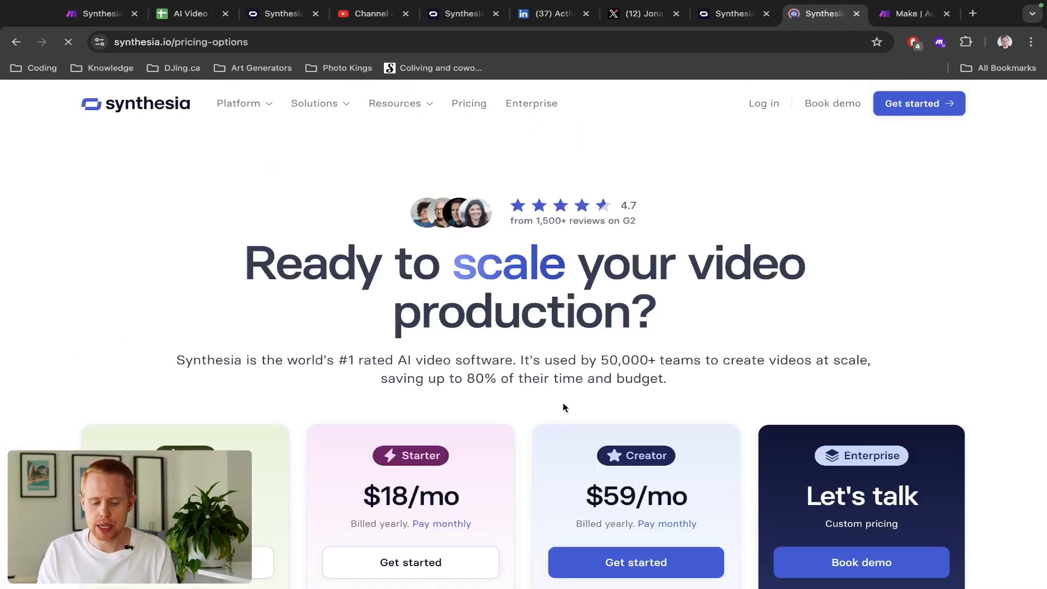
- Scroll to Compare plans and highlight the Creator plan's 360 minutes of video per year
scroll(545, 427, down, 2)
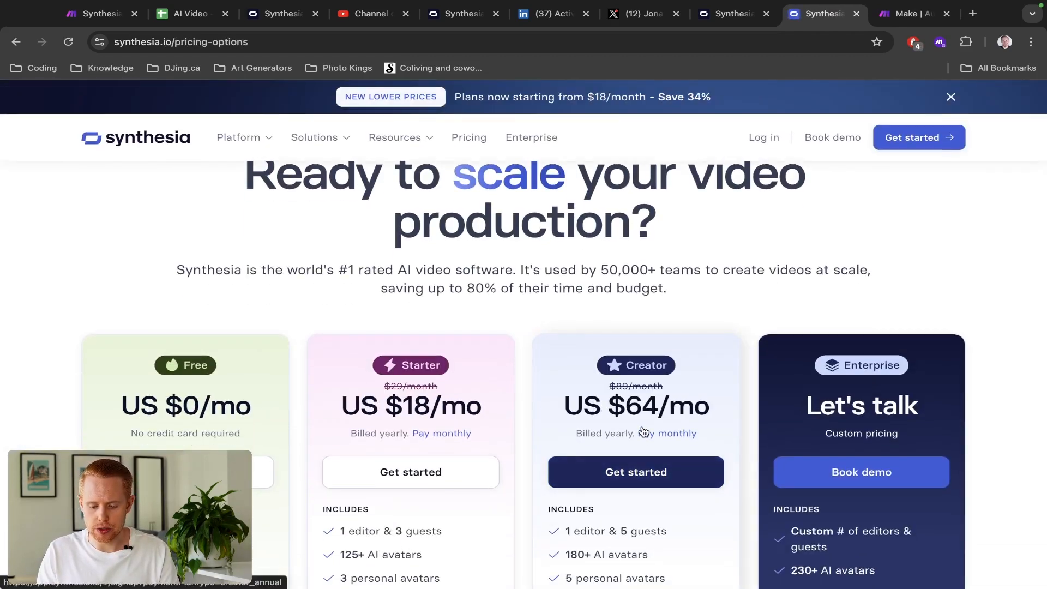
scroll(639, 405, up, 5)
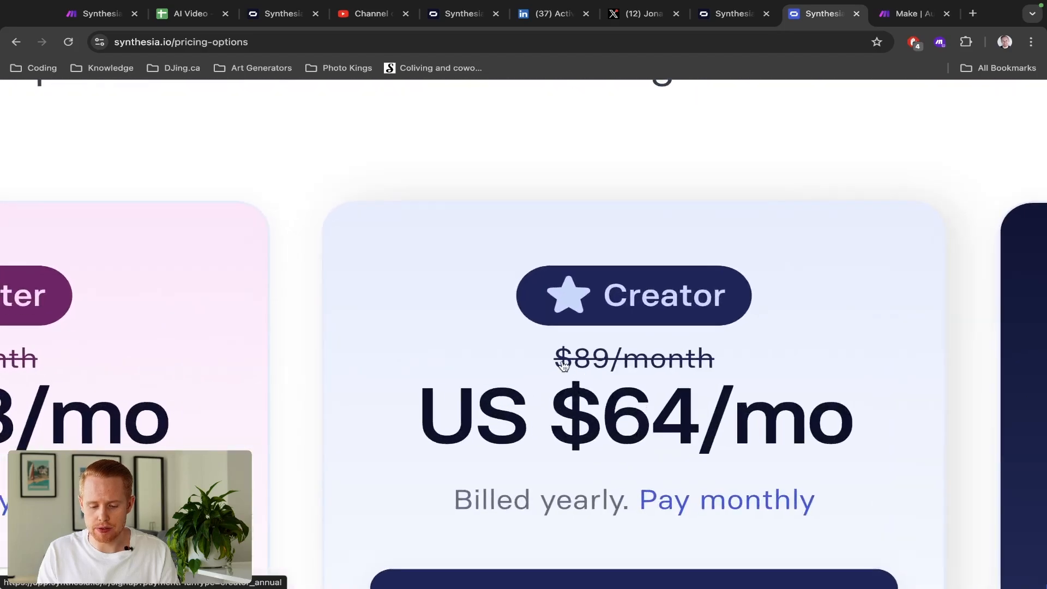
scroll(710, 357, down, 5)
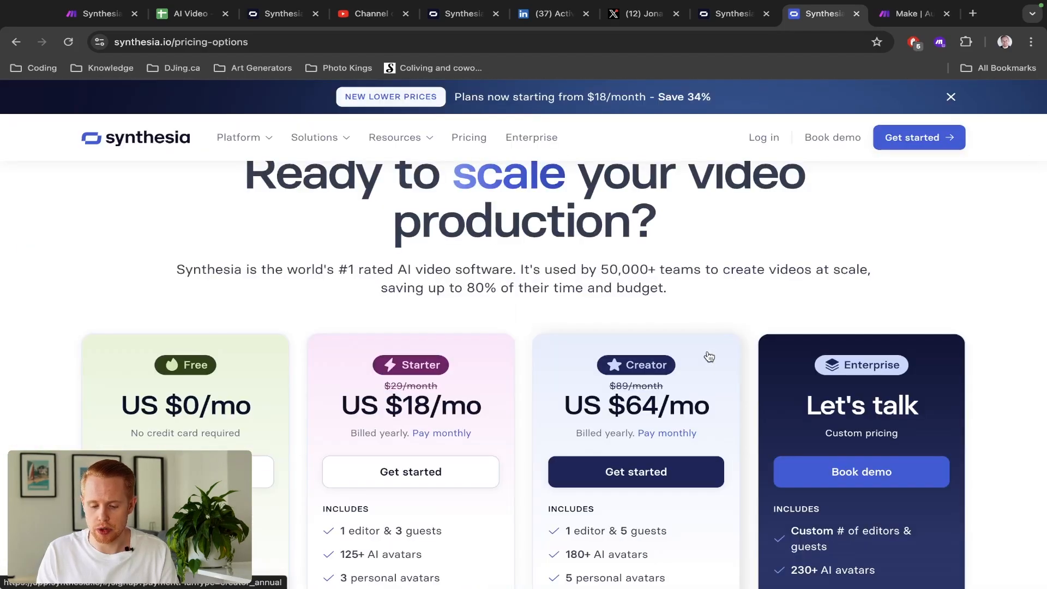
scroll(709, 357, down, 10)
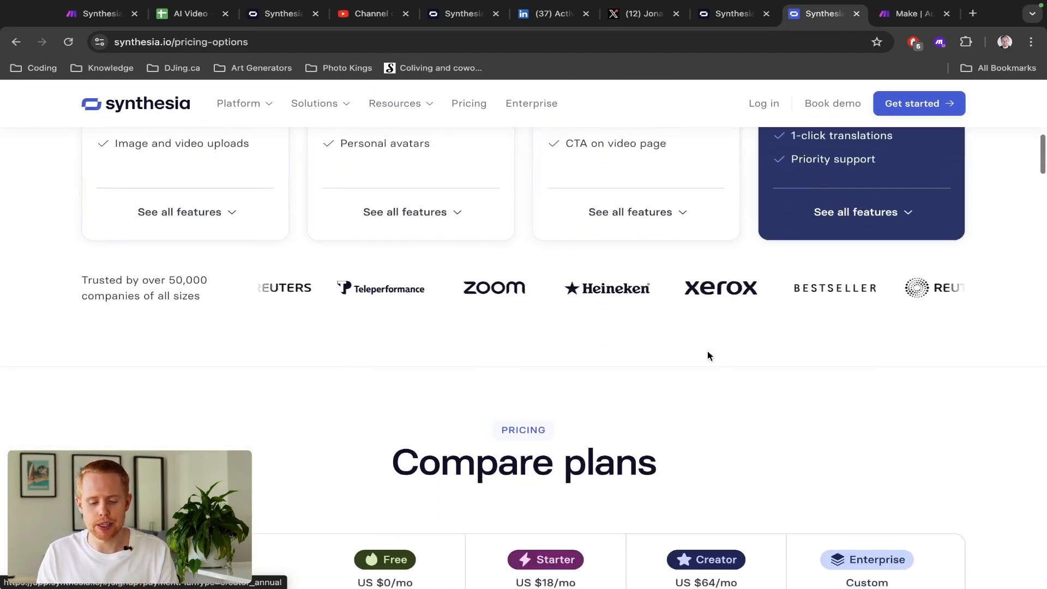
scroll(708, 356, down, 8)
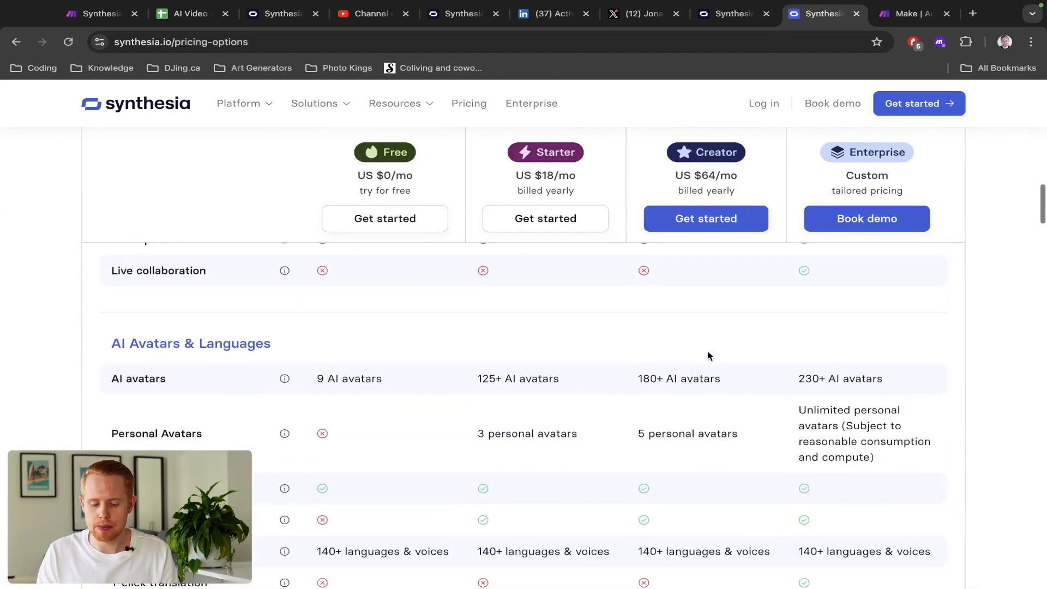
scroll(708, 355, down, 5)
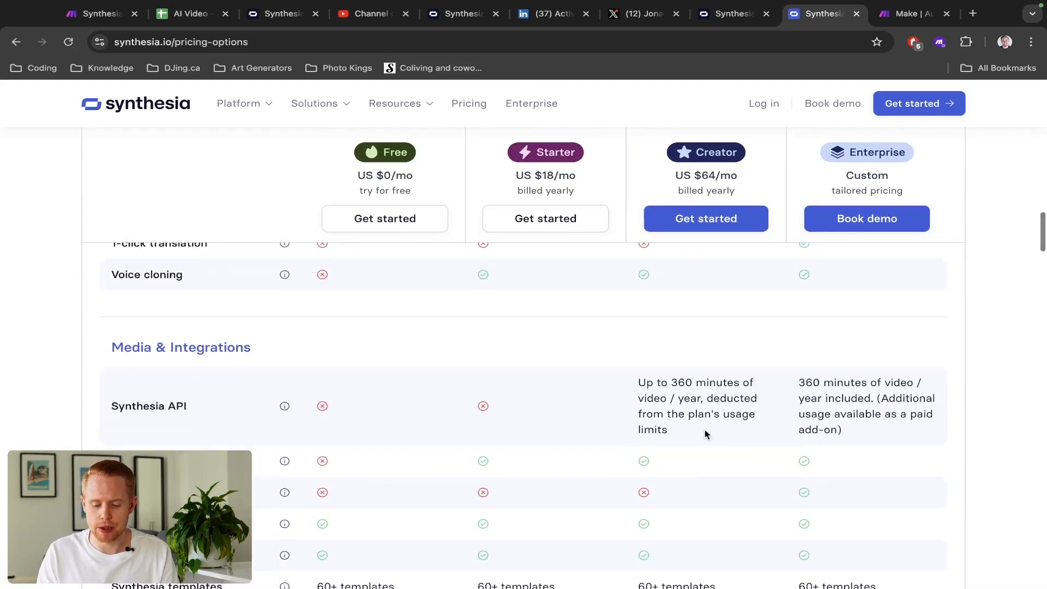
scroll(704, 432, up, 5)
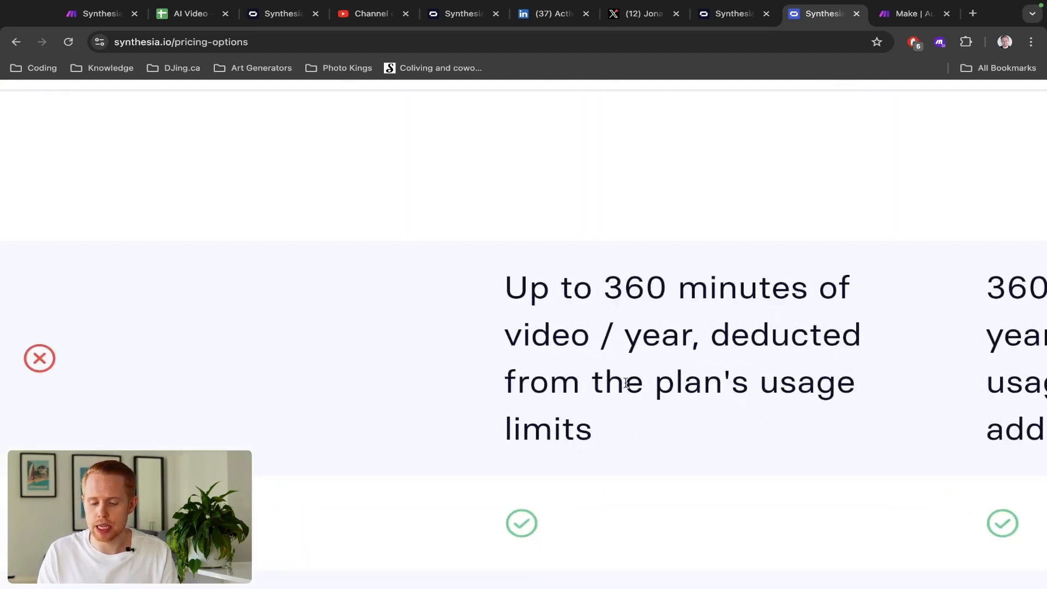
drag(602, 292, 689, 325)
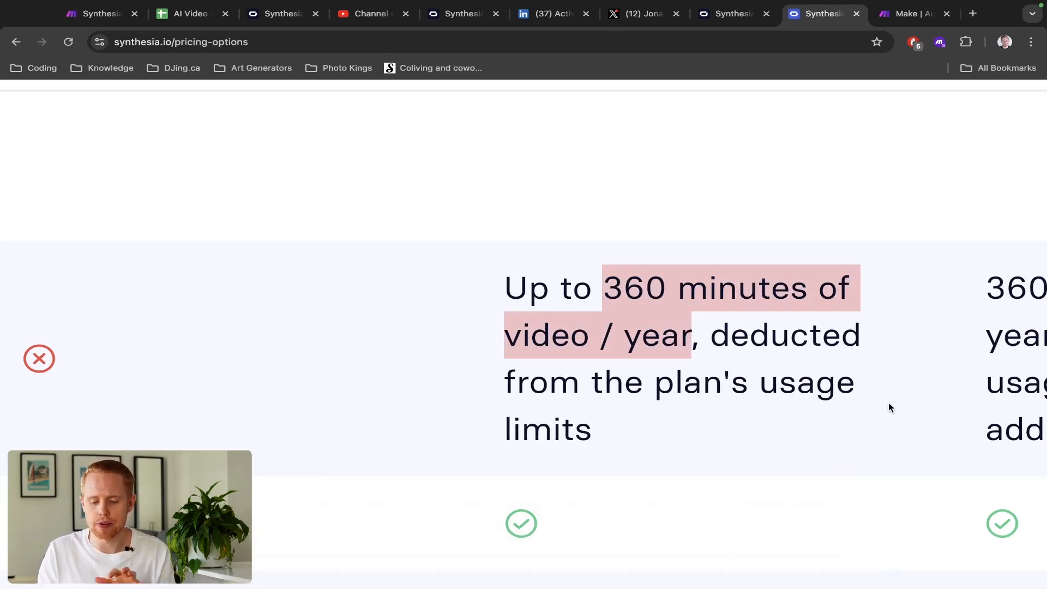
scroll(805, 341, down, 5)
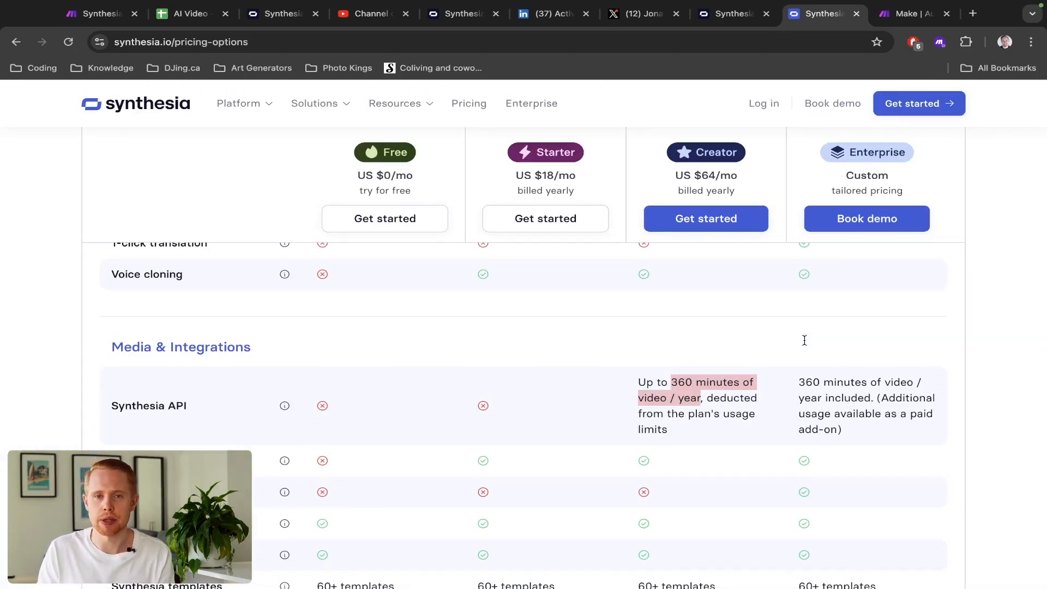
scroll(804, 341, up, 10)
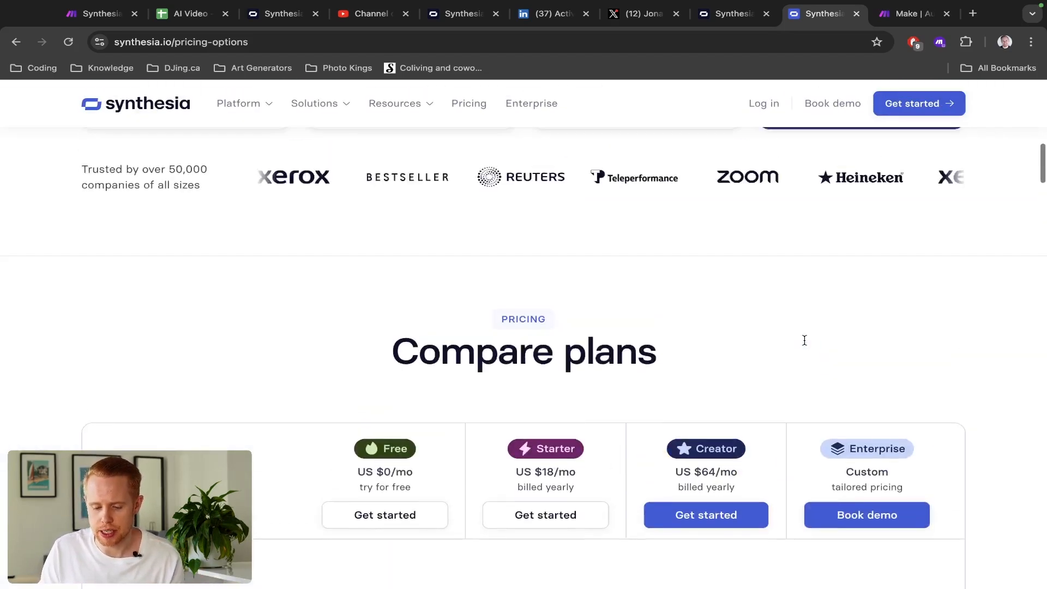
scroll(804, 344, down, 1)
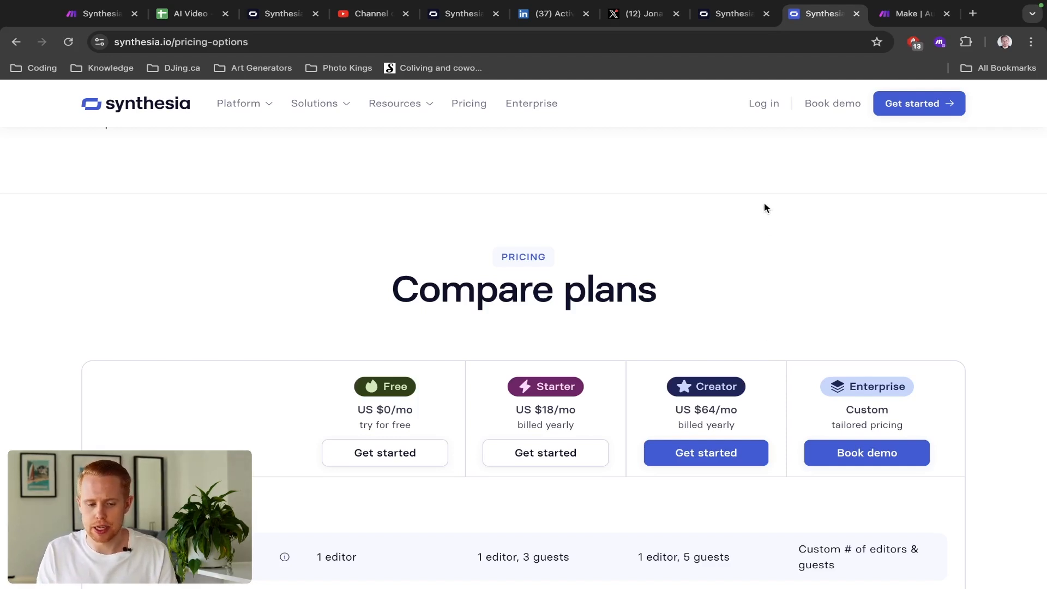
- Open the Avatars page, peek at the Avatar Builder, then bring up the Create Avatar options
click(280, 15)
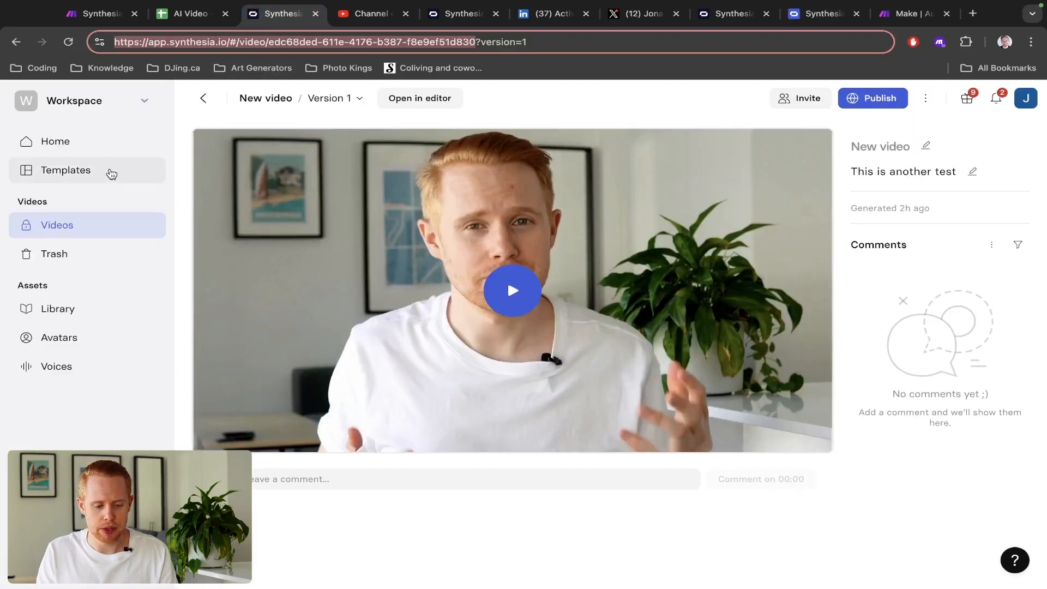
click(72, 345)
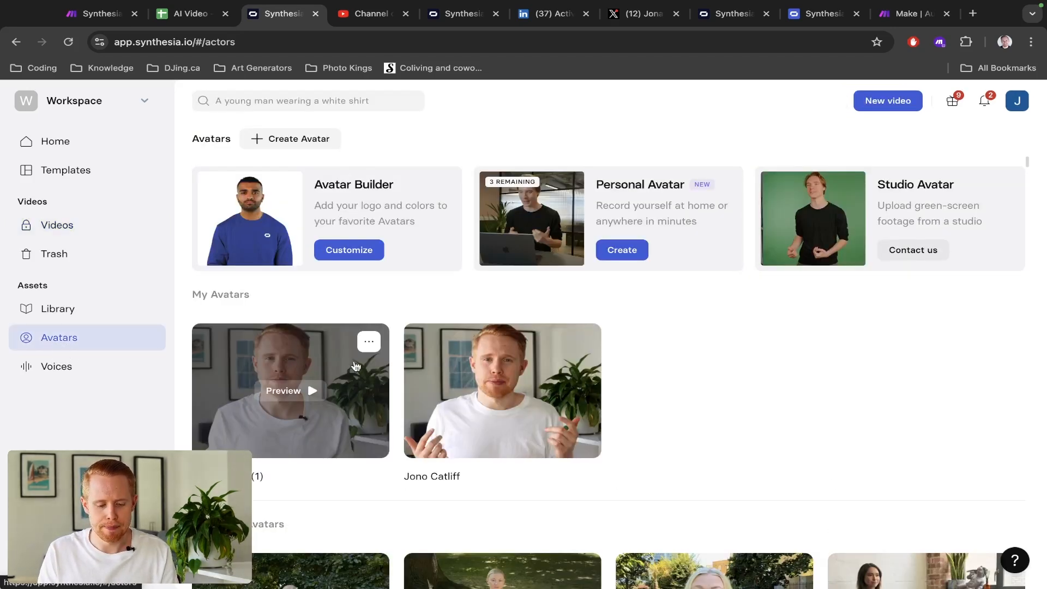
click(293, 146)
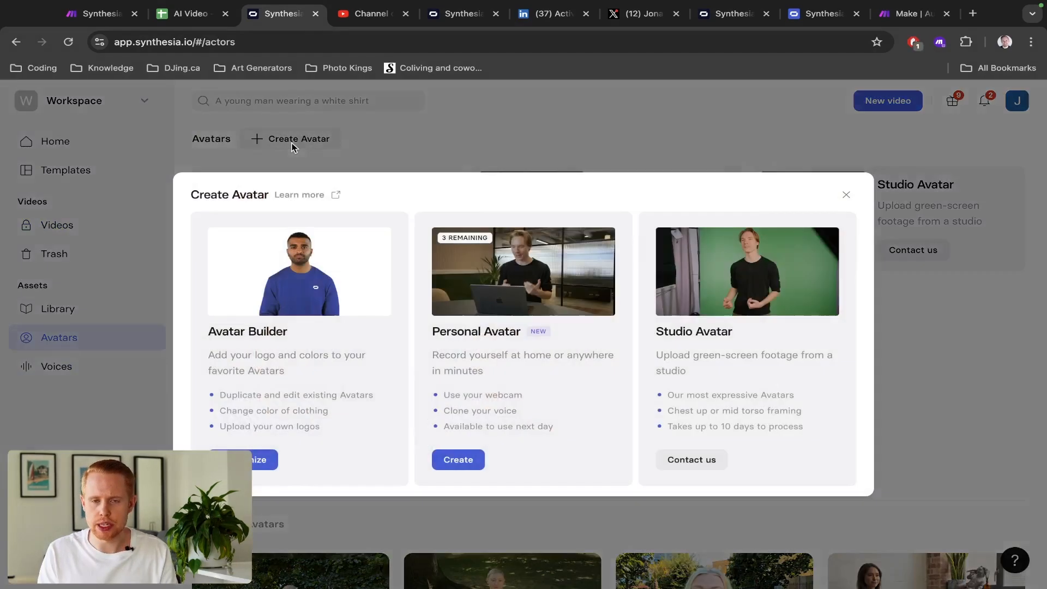
click(259, 460)
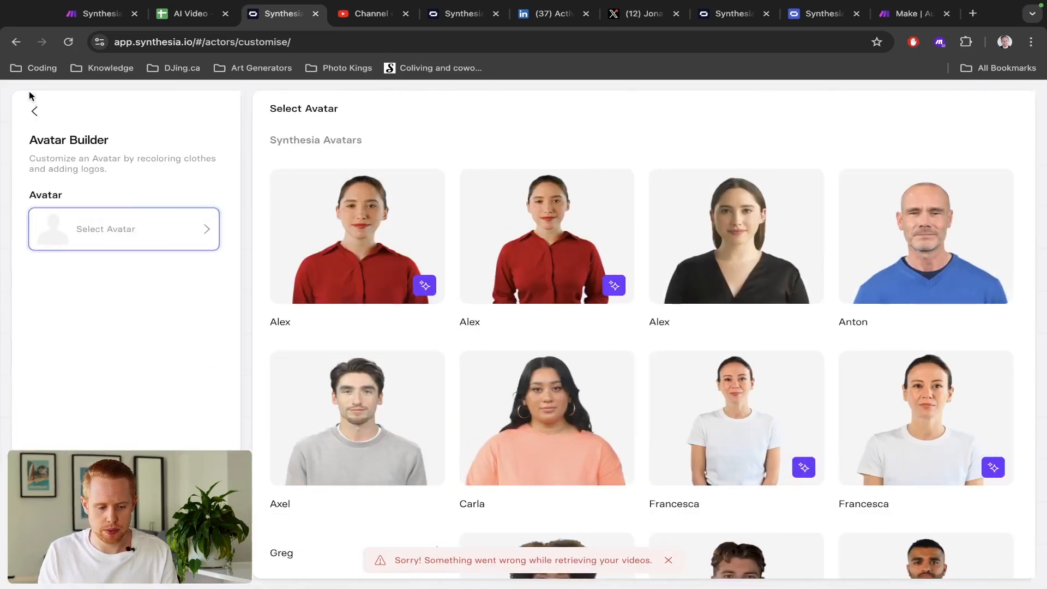
click(35, 110)
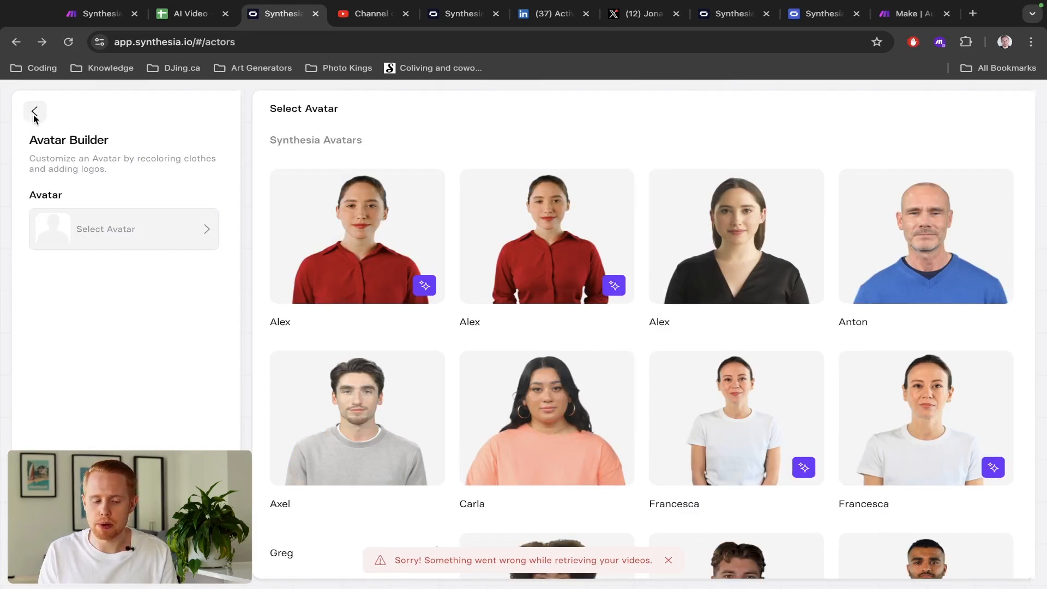
click(39, 112)
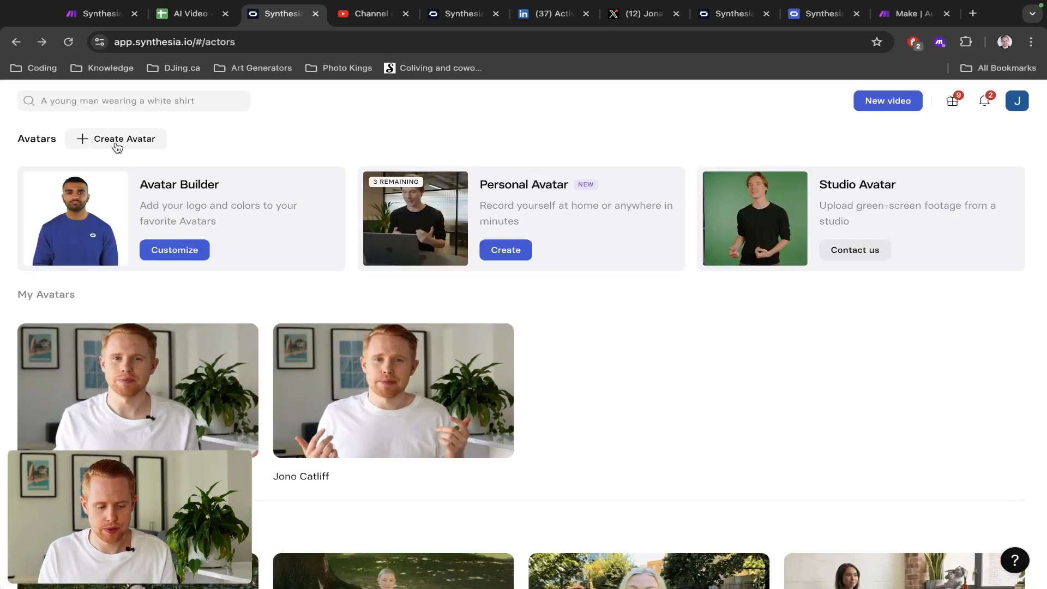
click(116, 139)
- Start a Personal Avatar by webcam recording, allow camera access, view the script, then exit to Avatars
click(455, 464)
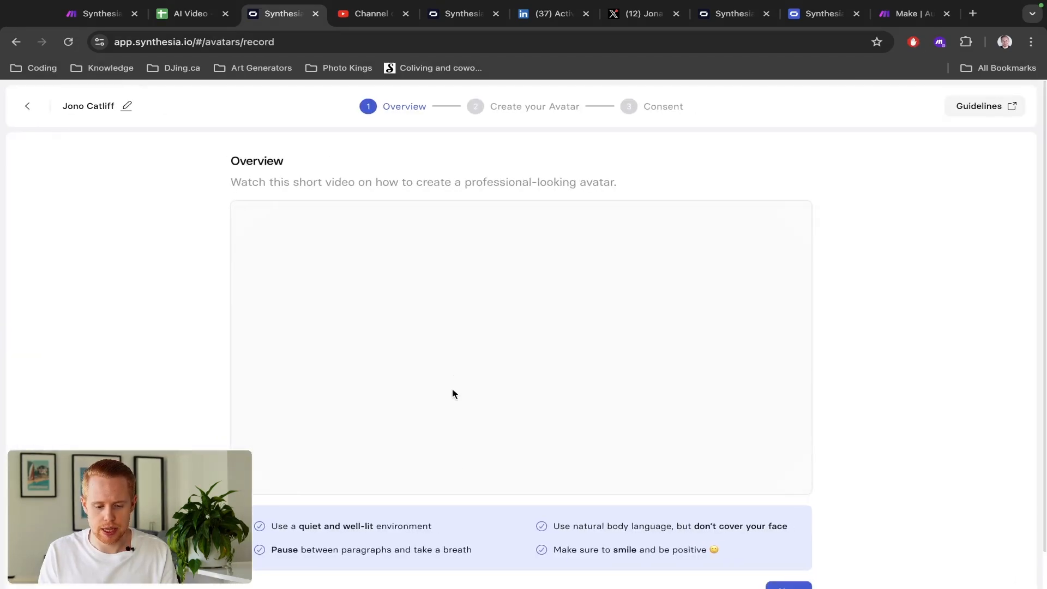
scroll(454, 362, down, 2)
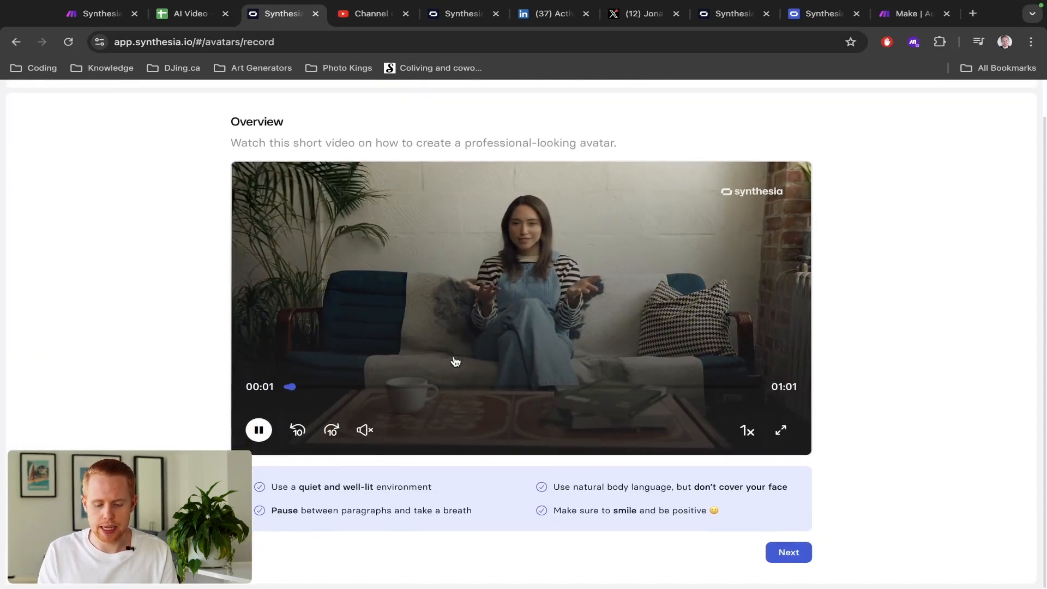
click(796, 552)
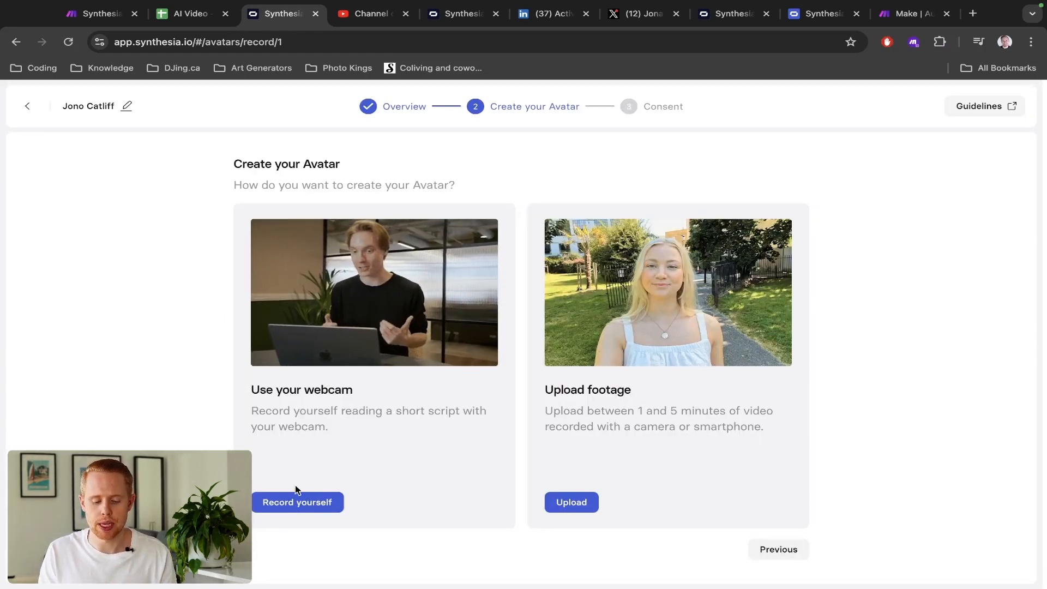
click(289, 503)
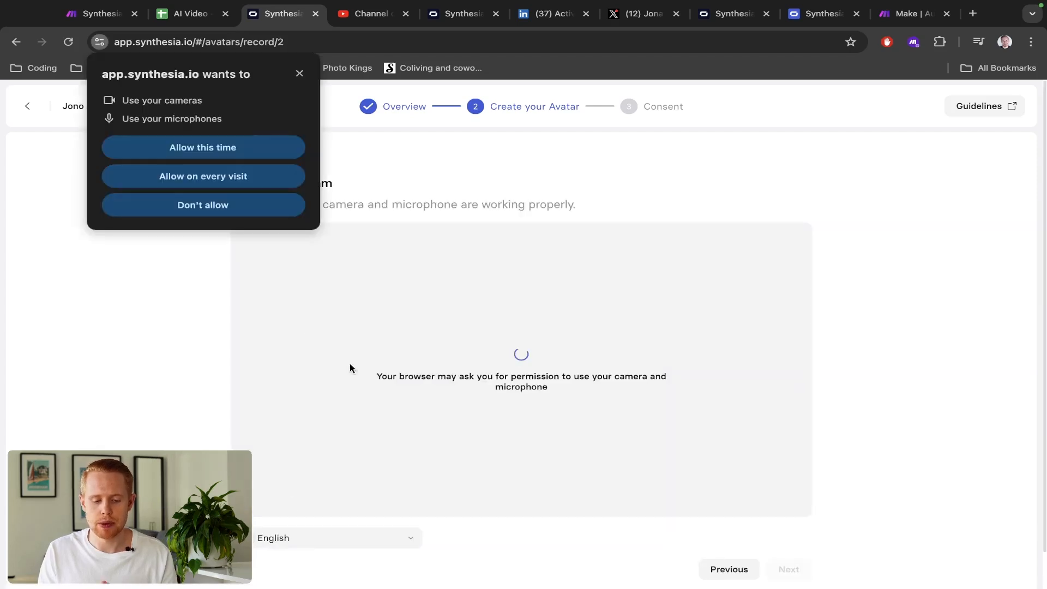
click(238, 146)
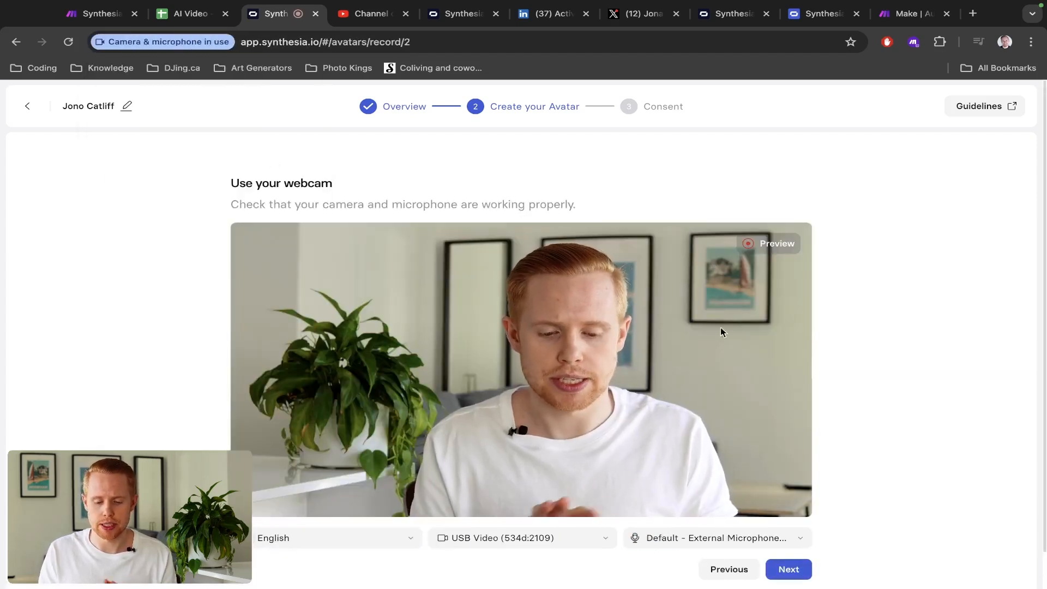
click(785, 570)
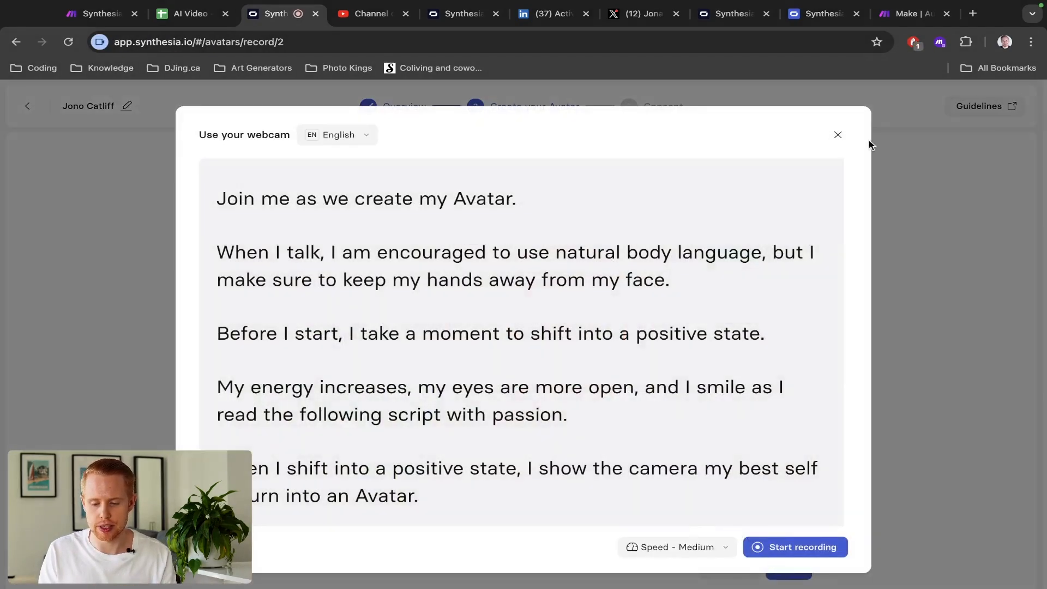
click(837, 135)
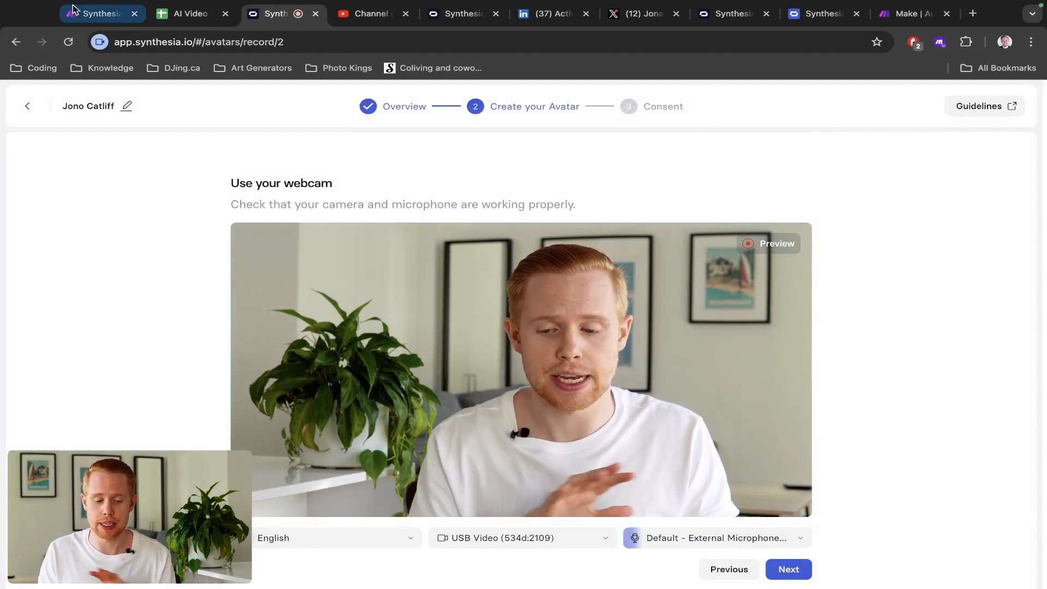
click(29, 107)
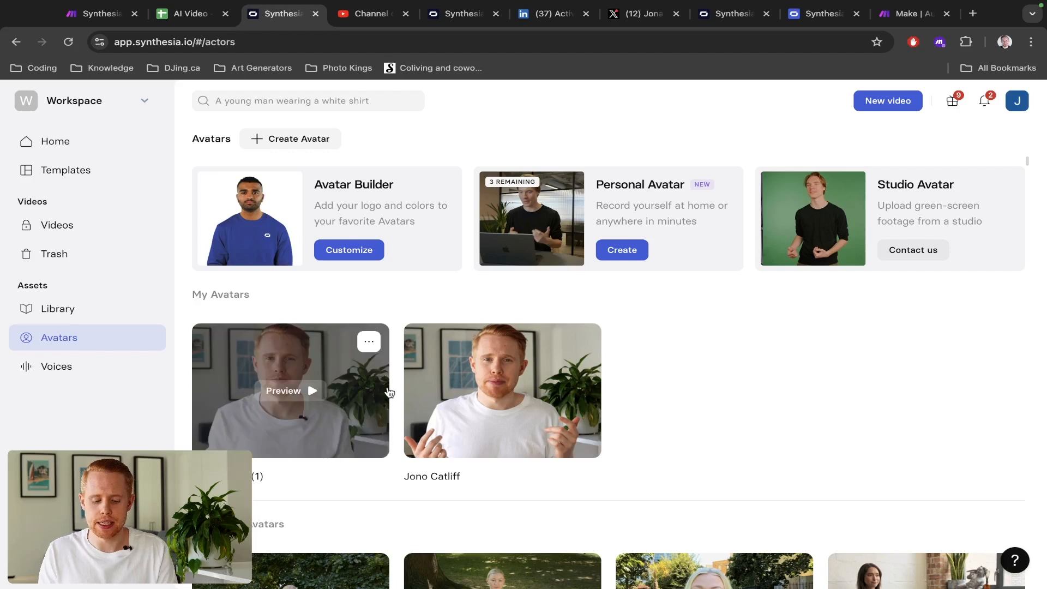
click(91, 223)
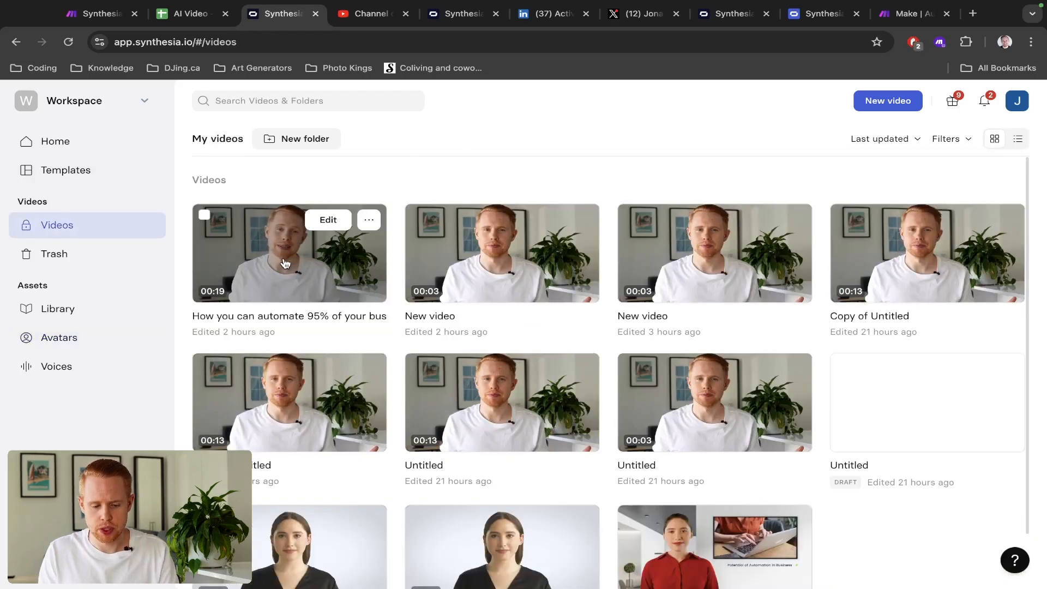
click(283, 259)
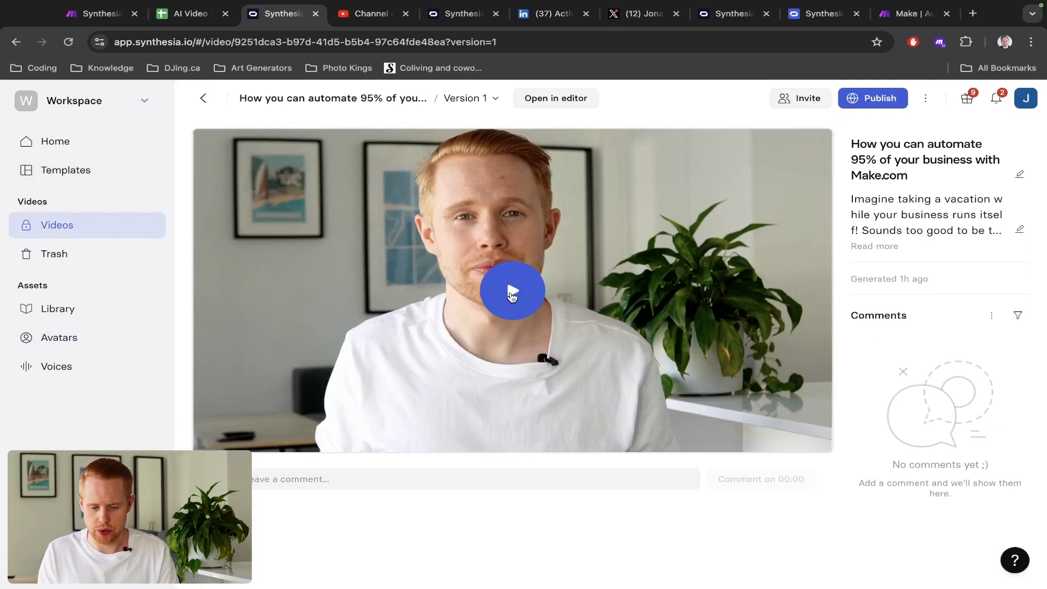
click(512, 294)
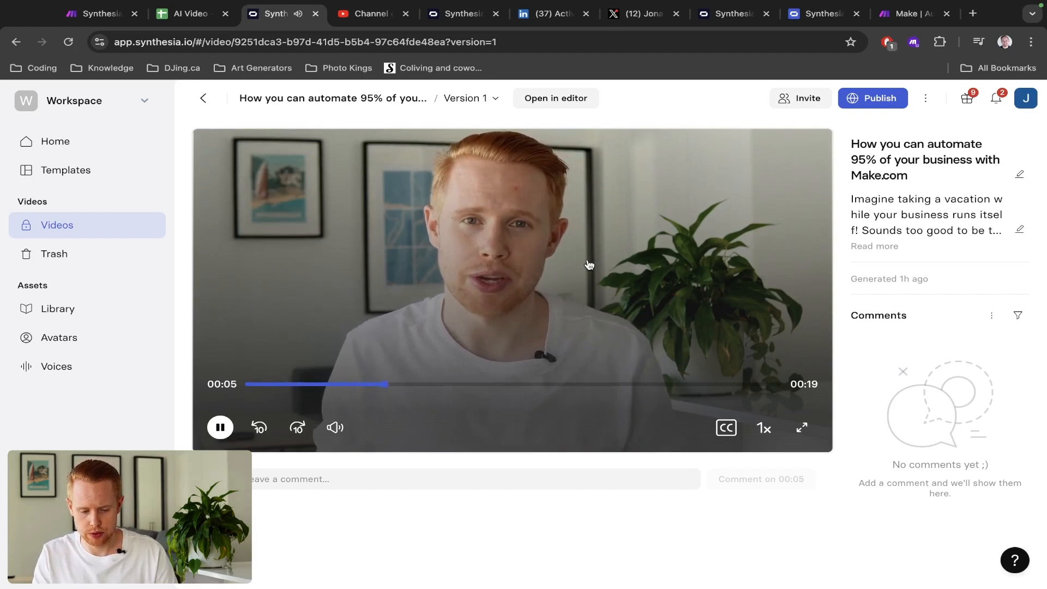
key(XF86AudioRaiseVolume)
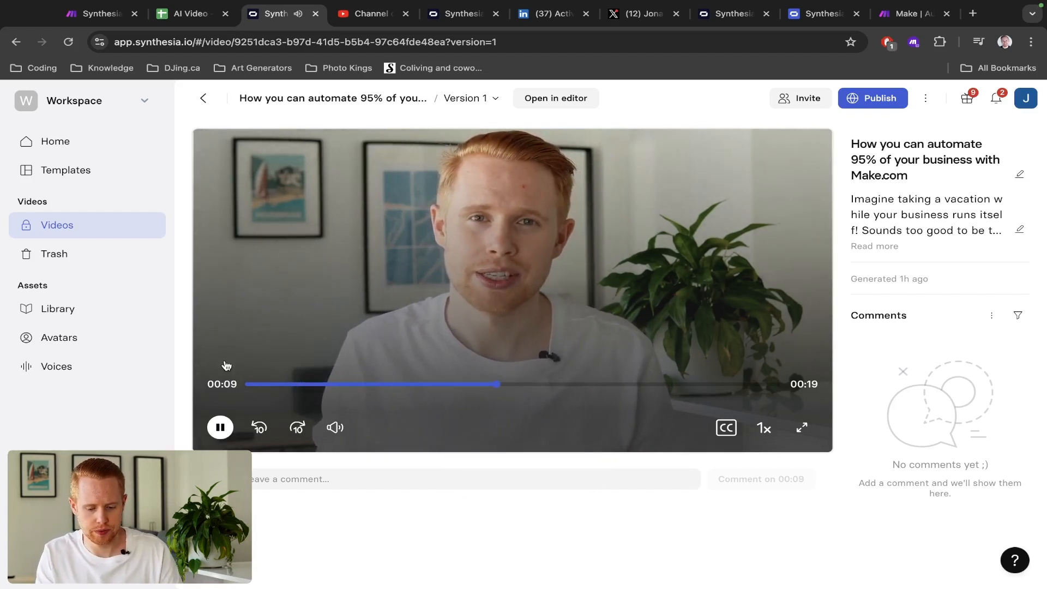
click(220, 428)
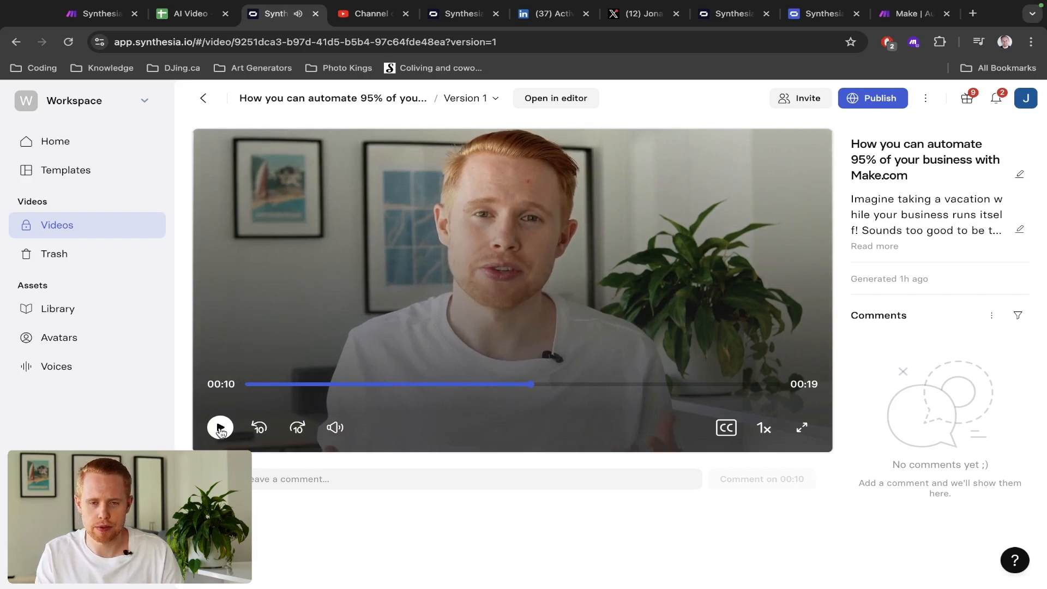
click(220, 428)
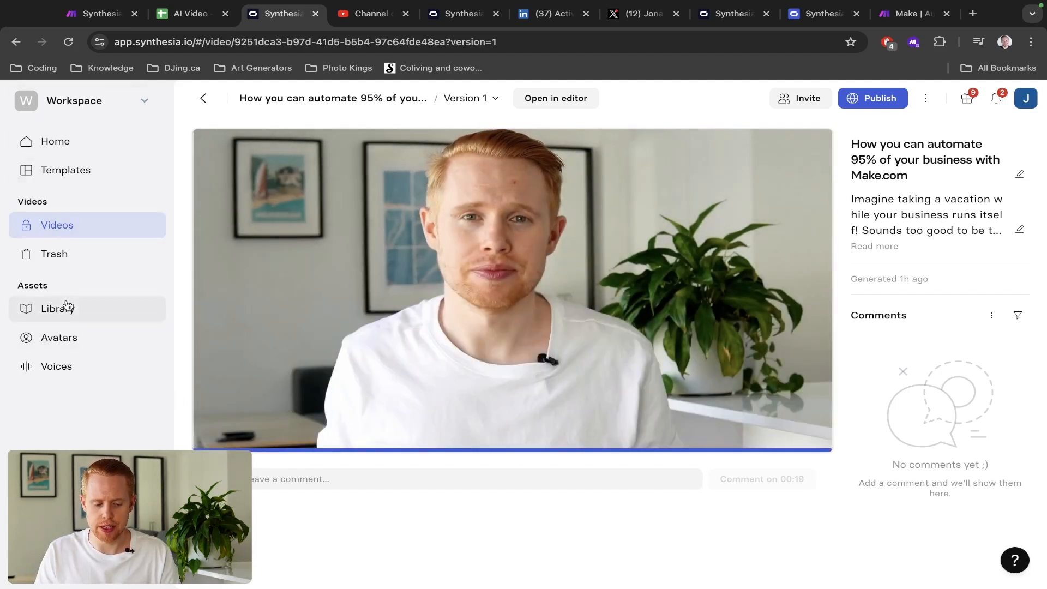
click(66, 337)
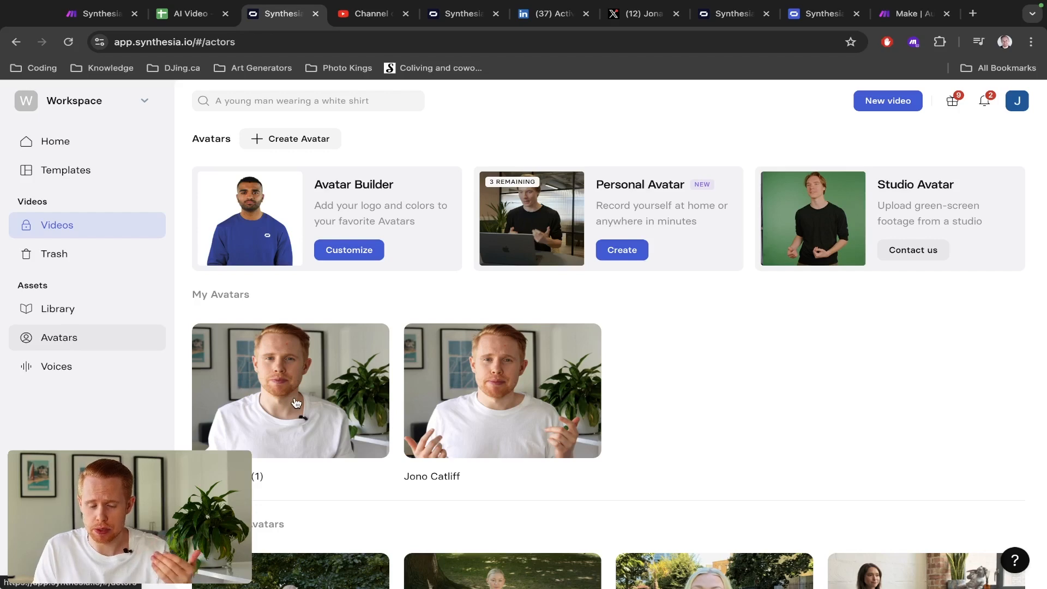
- Play the newest personal avatar preview full screen, close it, and return to the Make tab
click(272, 393)
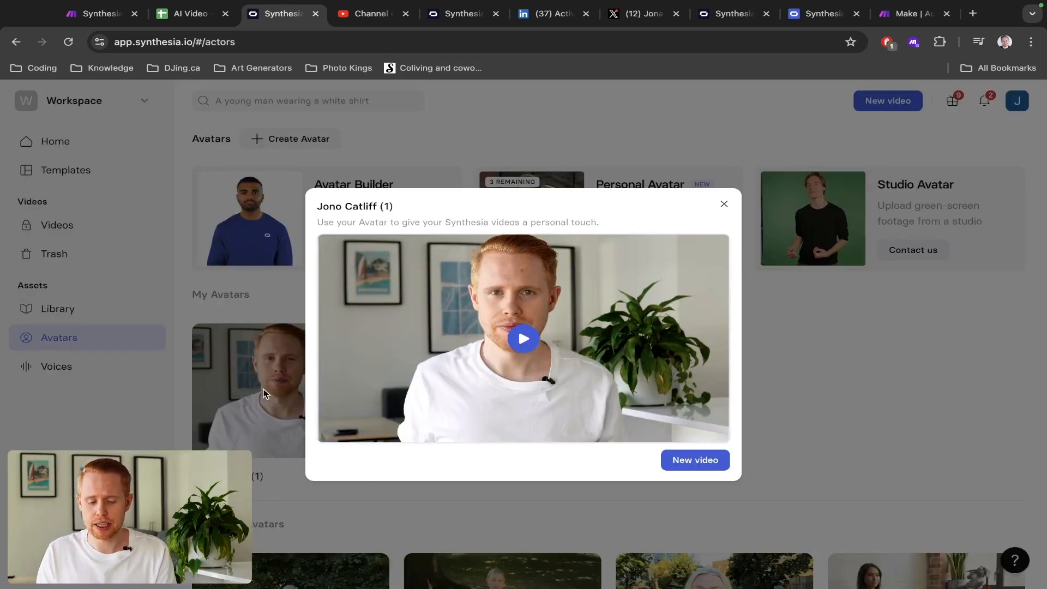
click(523, 349)
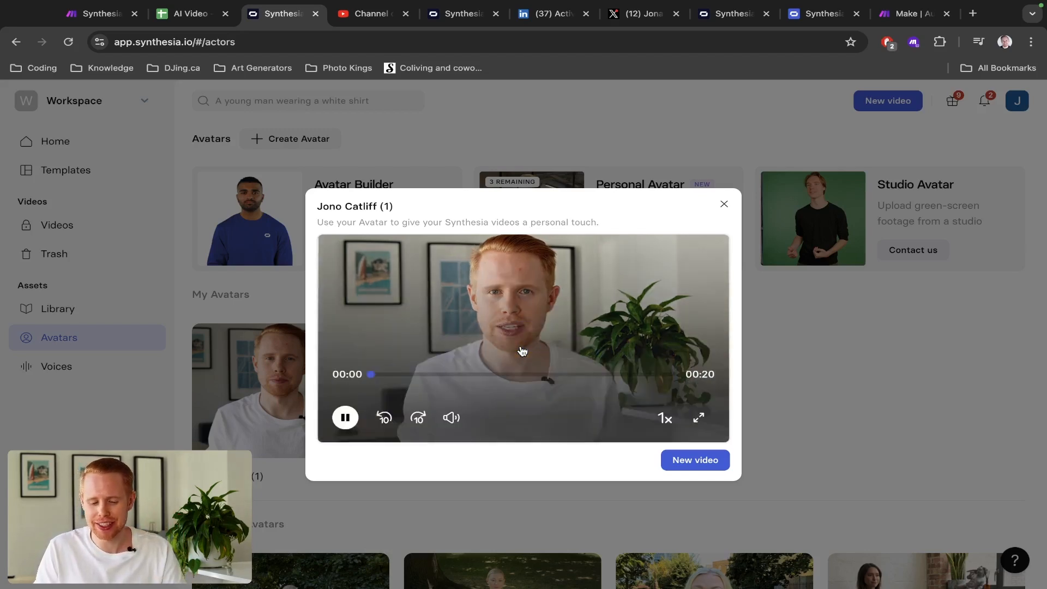
click(699, 418)
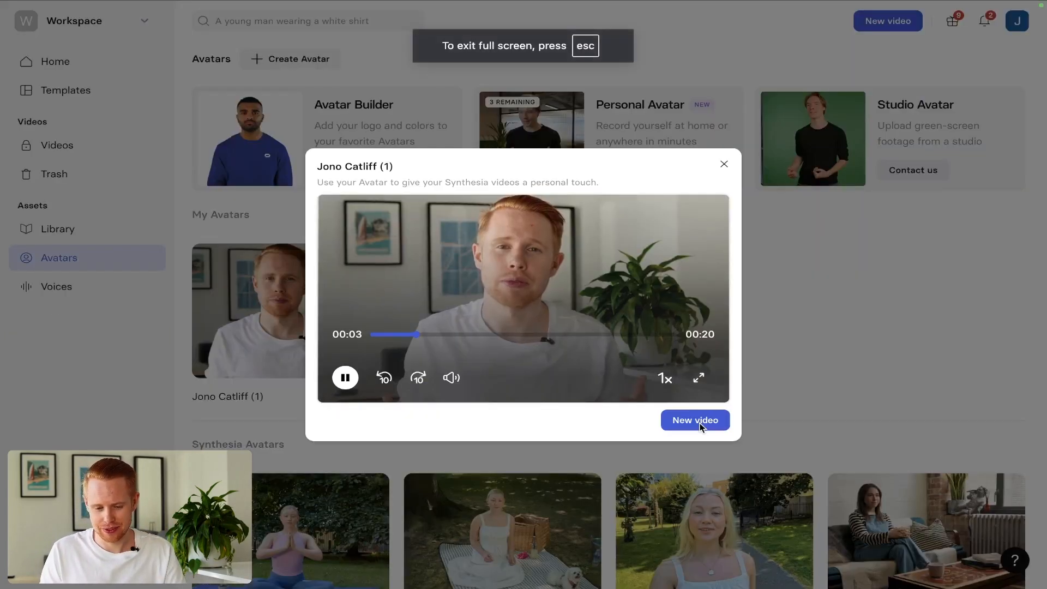
click(699, 377)
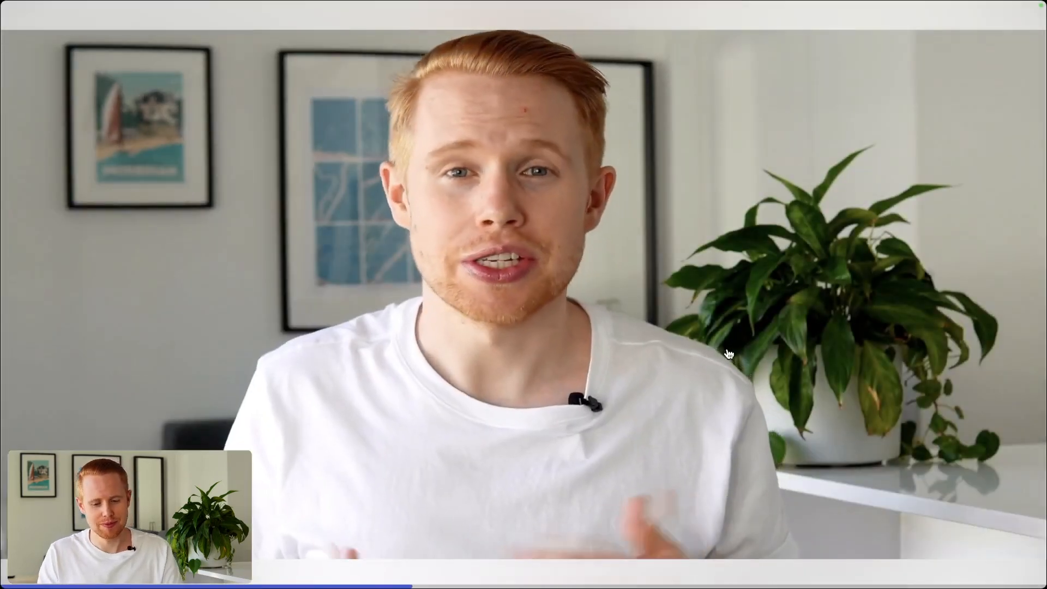
mouse_move(739, 333)
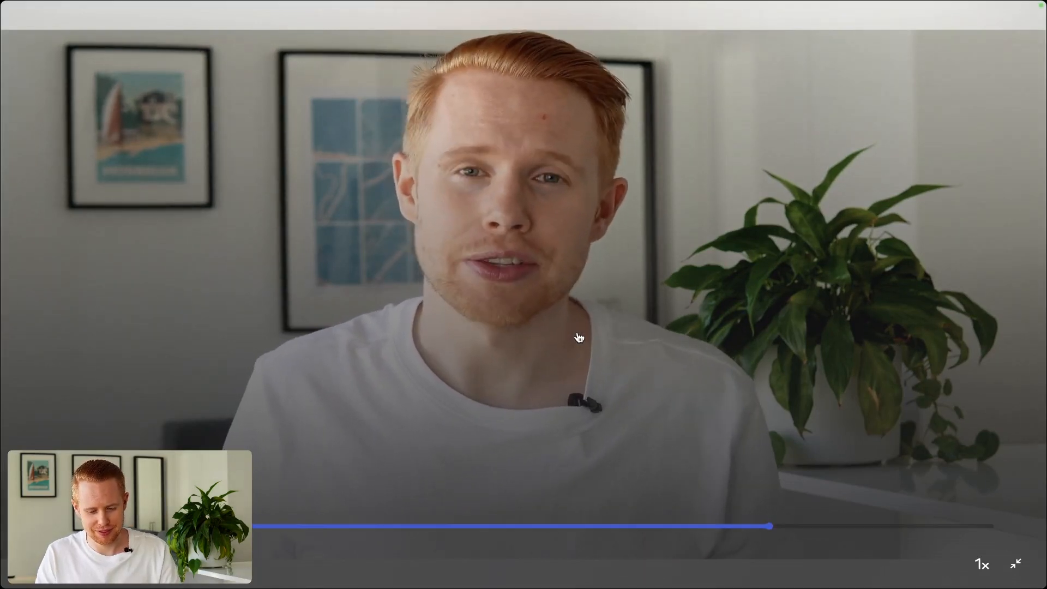
key(Escape)
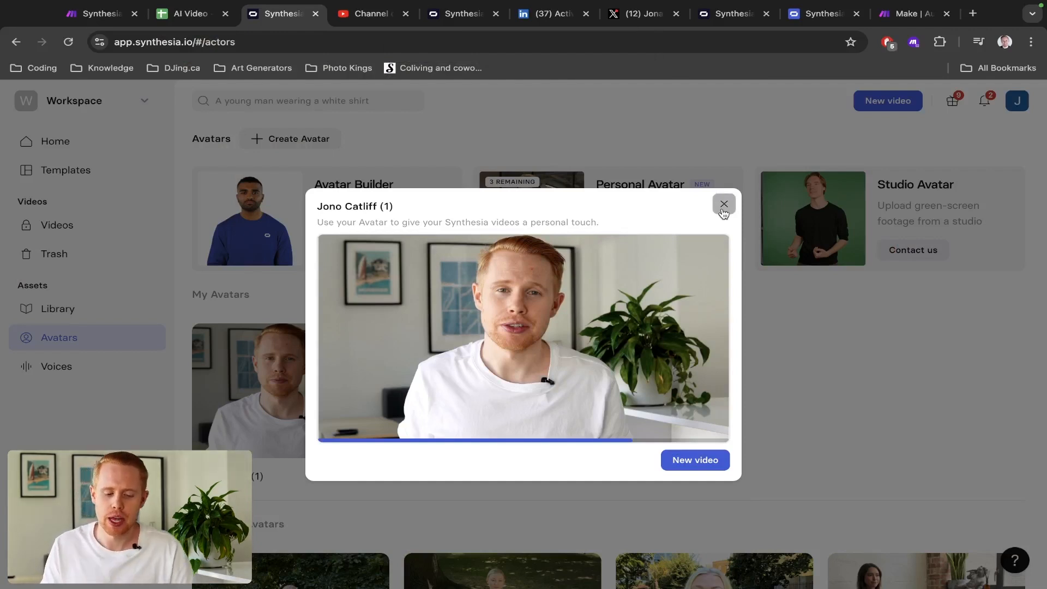
click(724, 205)
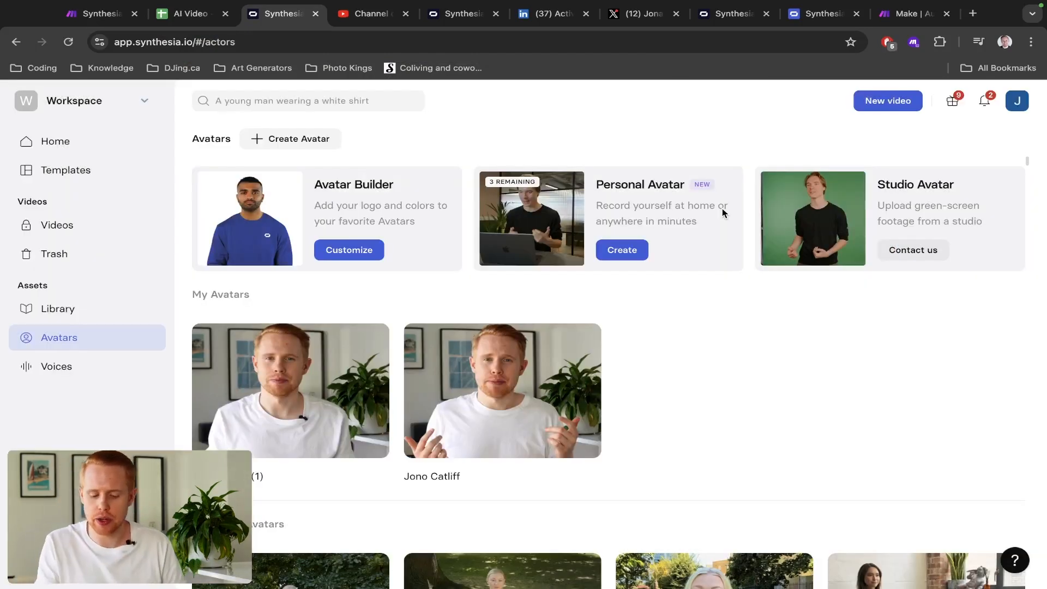
mouse_move(262, 385)
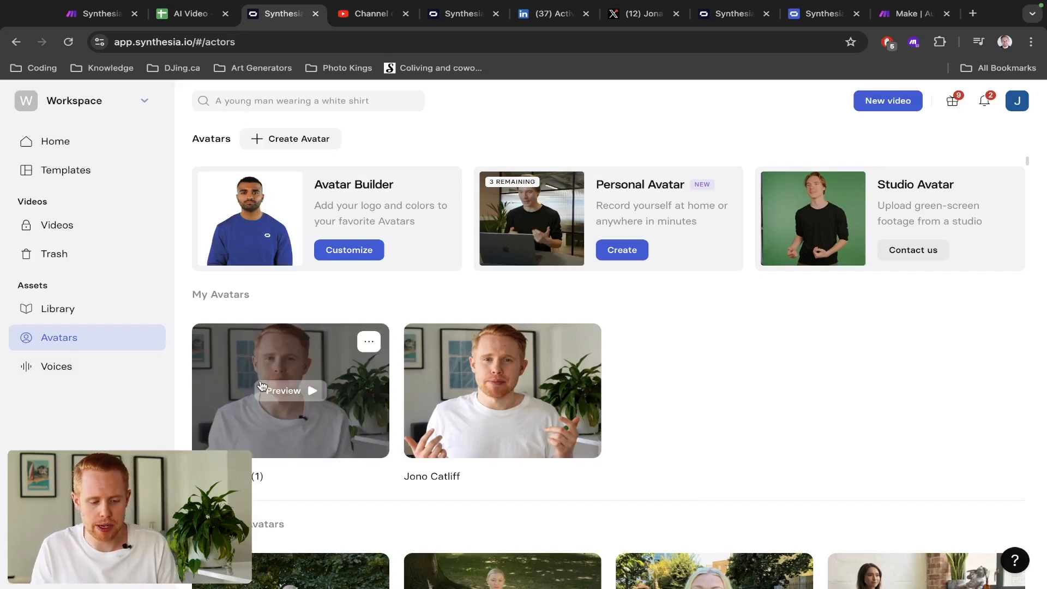
key(ctrl+1)
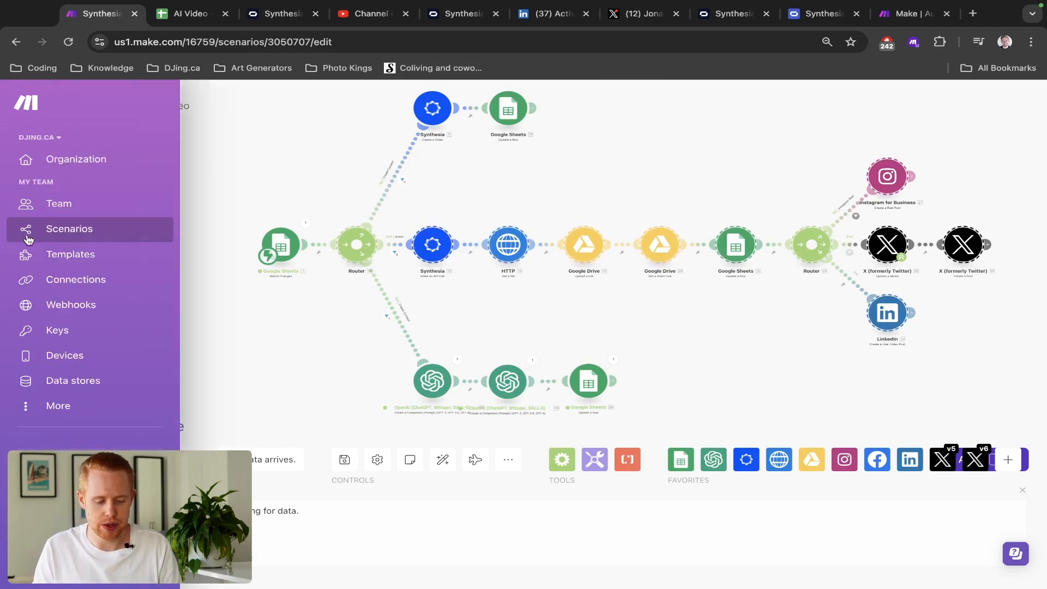
- Create a new scenario from the Scenarios list in a new tab
super+click(32, 237)
key(ctrl+Tab)
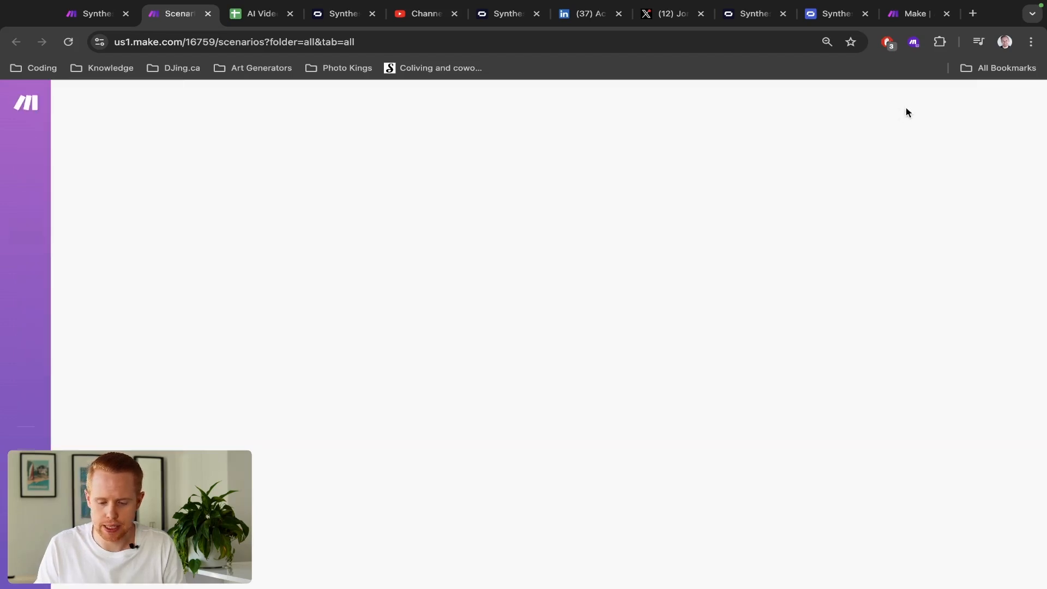
click(907, 107)
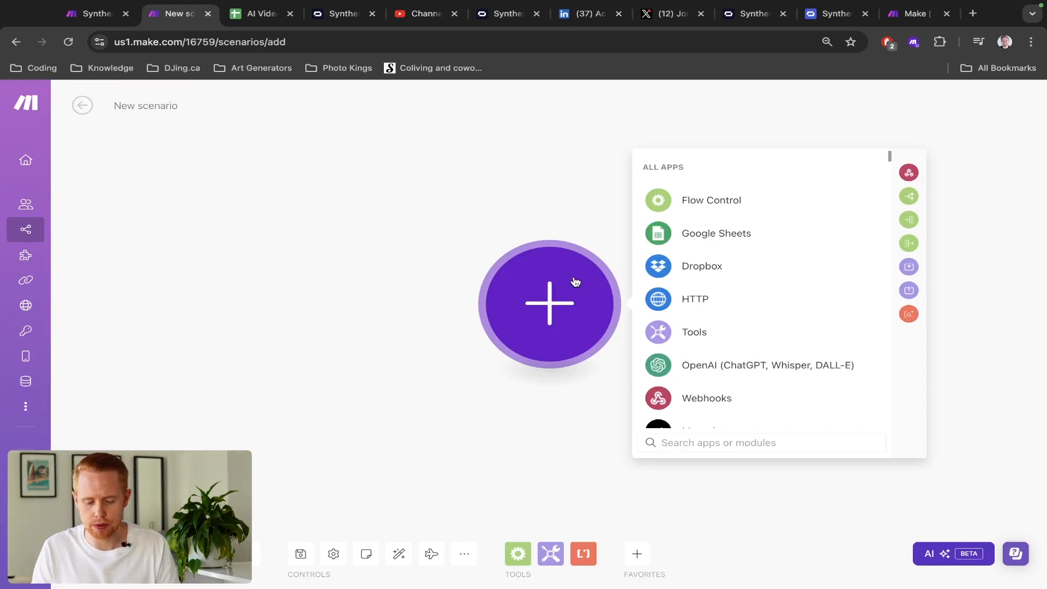
- Browse the Google Sheets module list, then switch to the AI Video spreadsheet
click(686, 236)
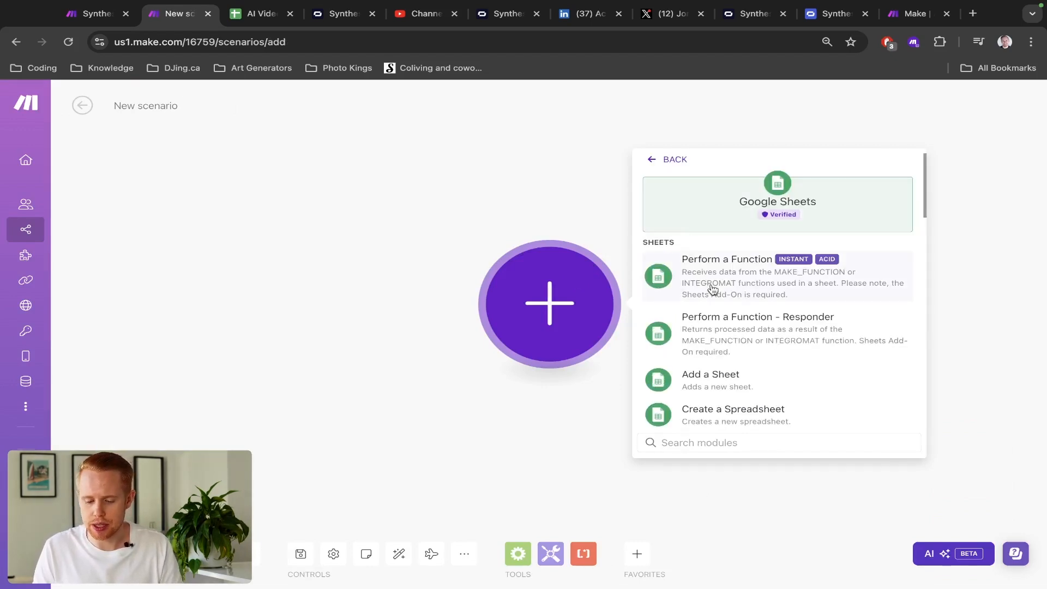
scroll(711, 286, down, 10)
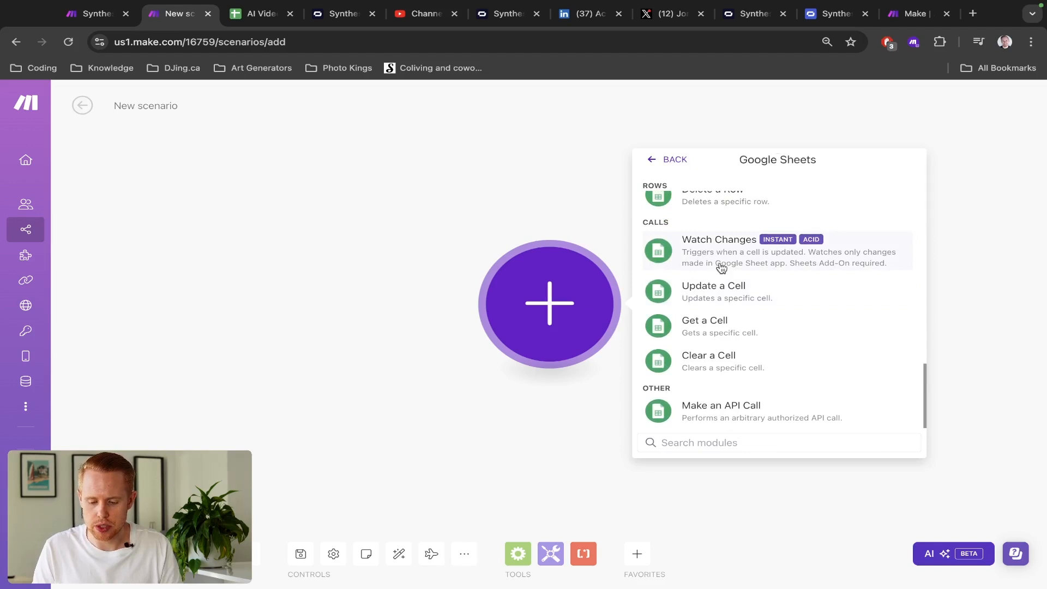
scroll(760, 258, up, 10)
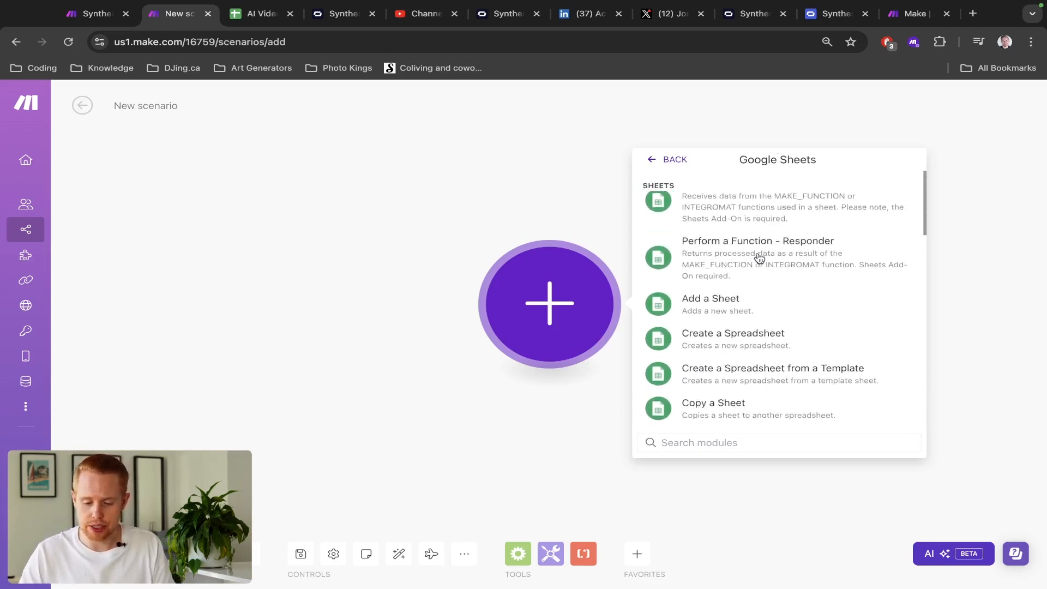
scroll(760, 258, down, 6)
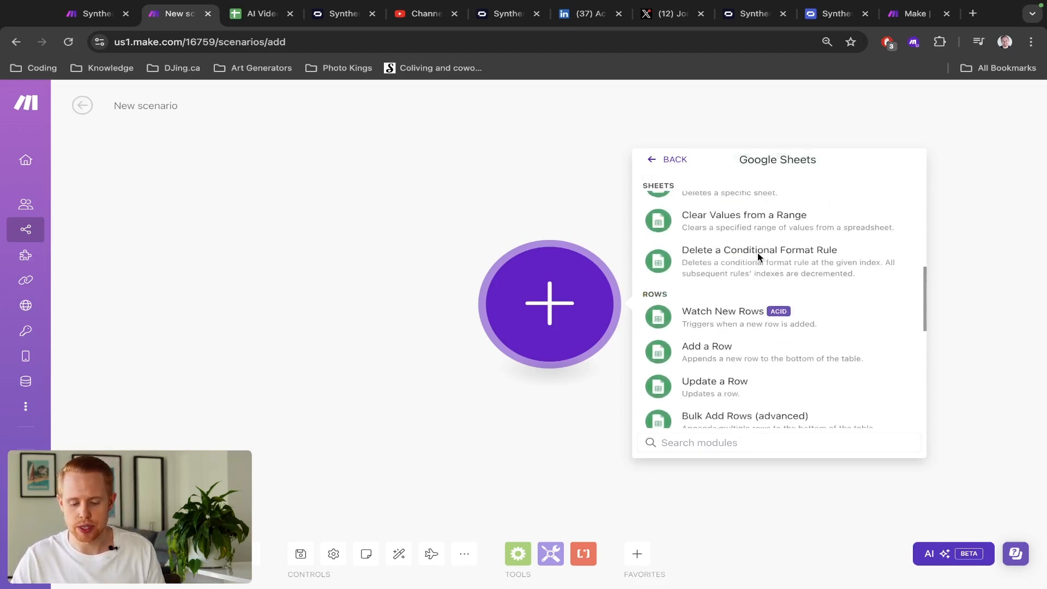
scroll(760, 258, down, 5)
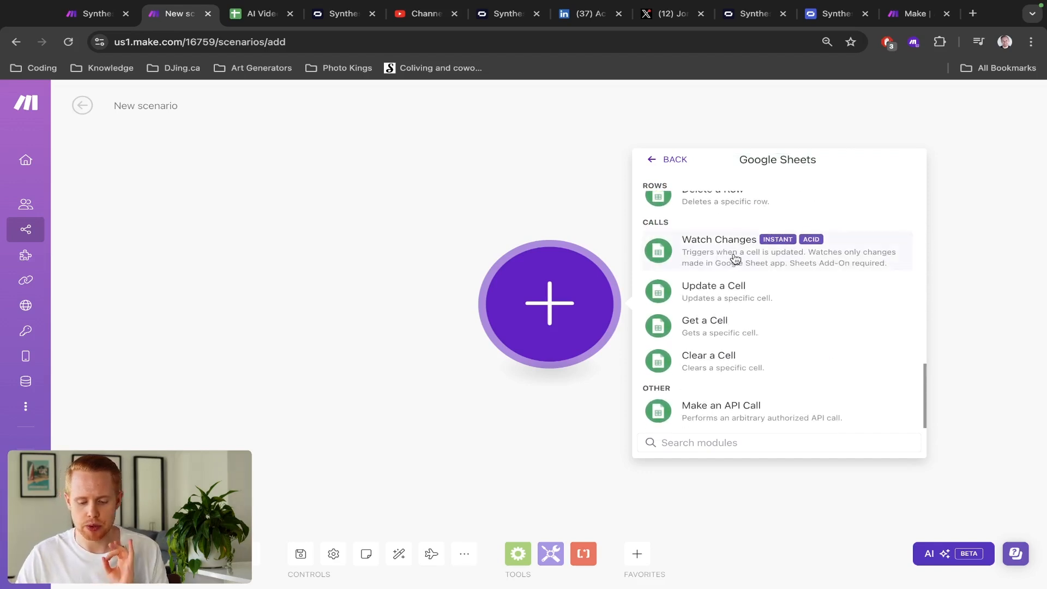
key(ctrl+Tab)
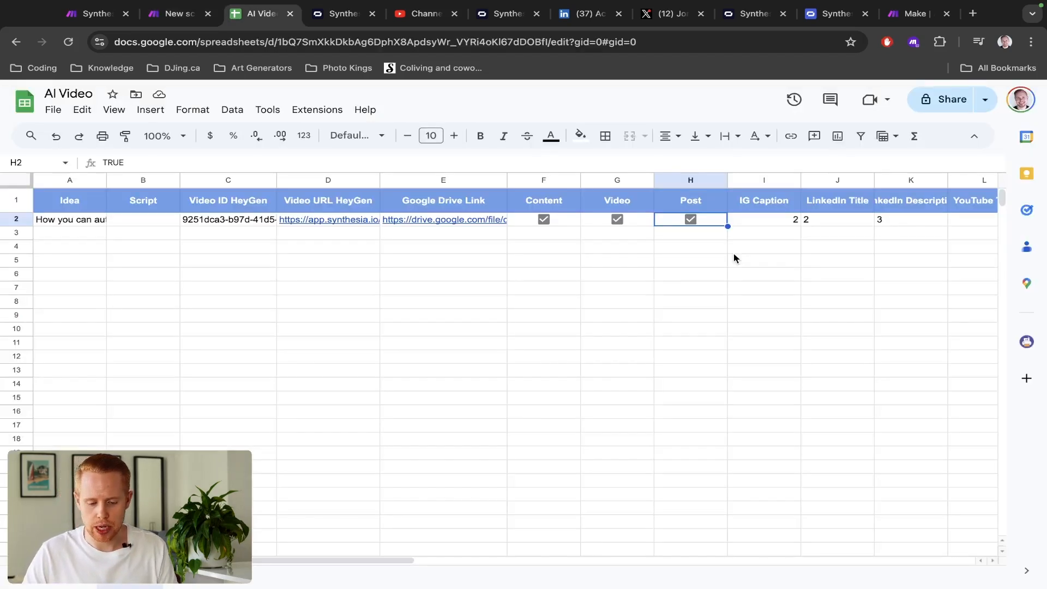
- Untick row 2's Content, Video and Post checkboxes and return to Make's Google Sheets modules
click(574, 226)
click(545, 221)
click(618, 220)
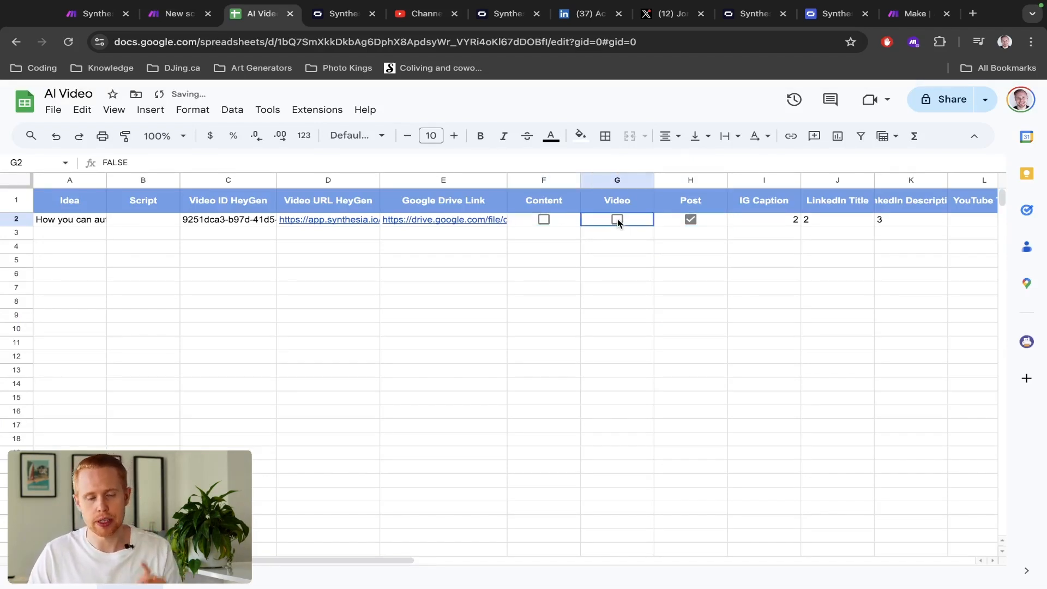
click(692, 220)
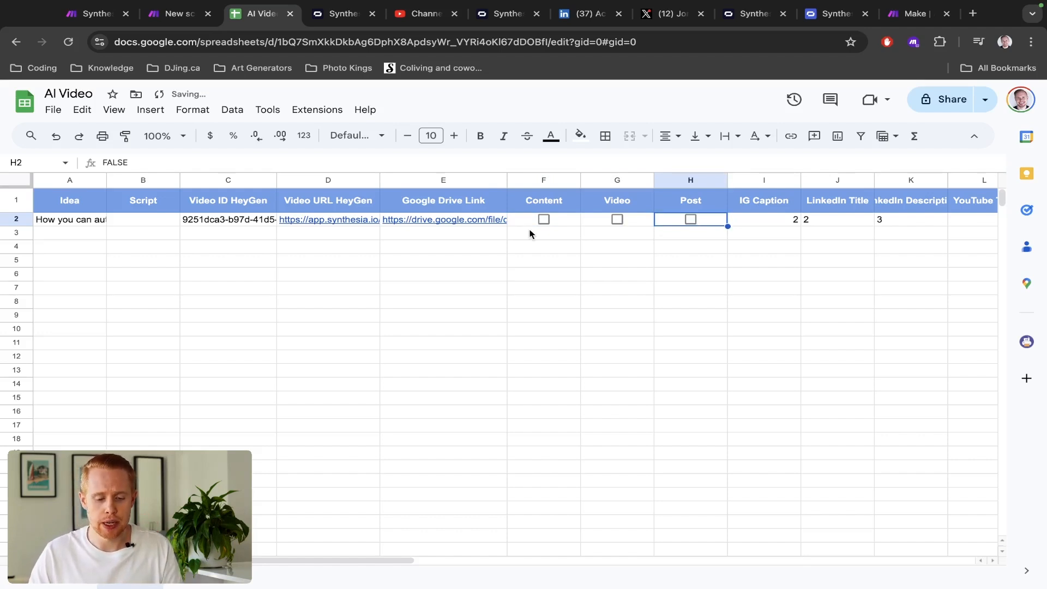
key(ctrl+shift+Tab)
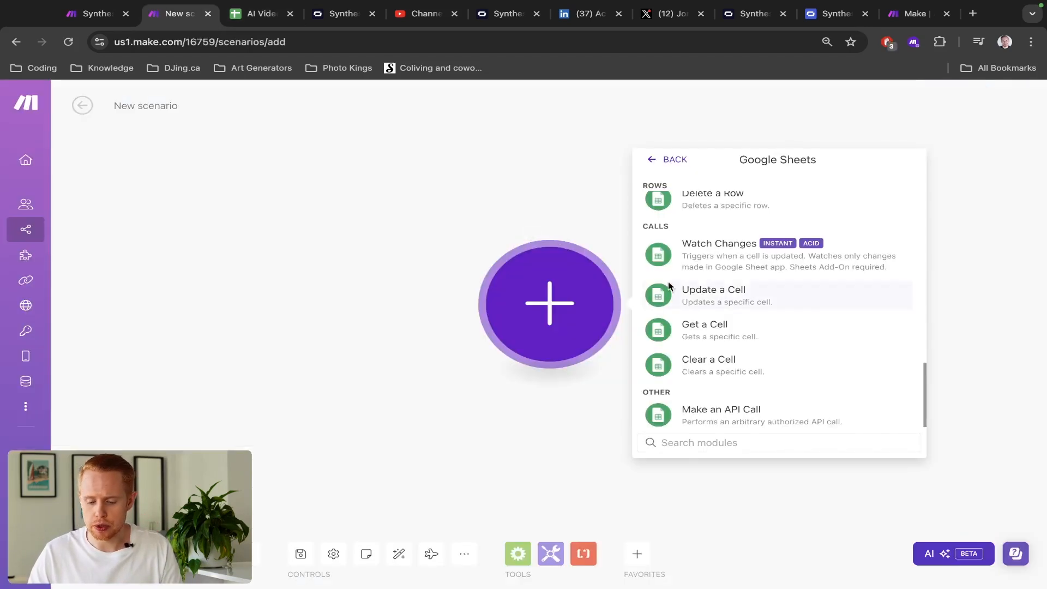
- Add the Google Sheets Watch Changes trigger and bring up its webhook settings
click(709, 271)
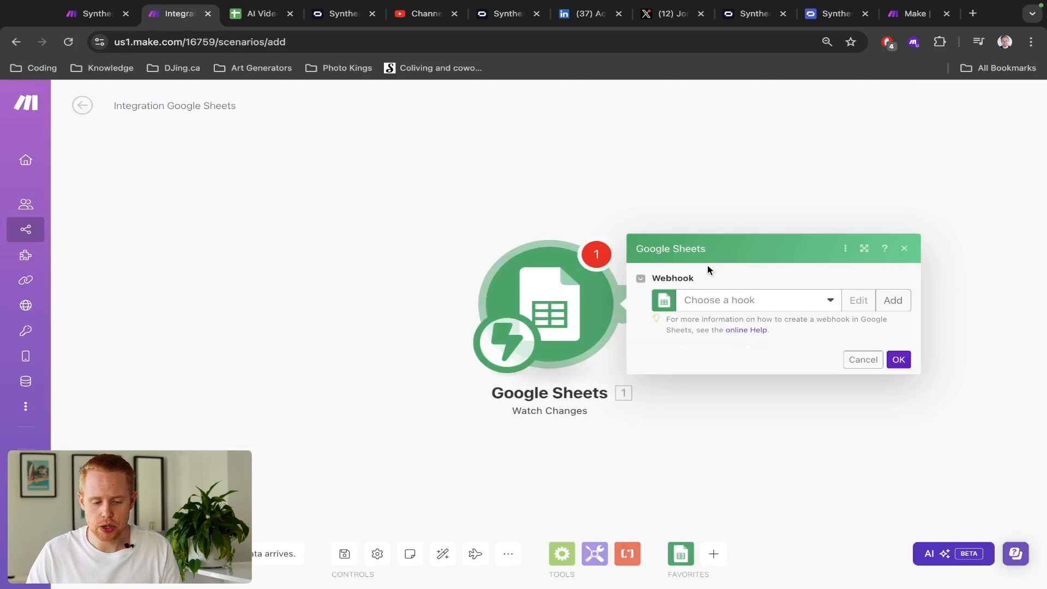
key(ctrl+Tab)
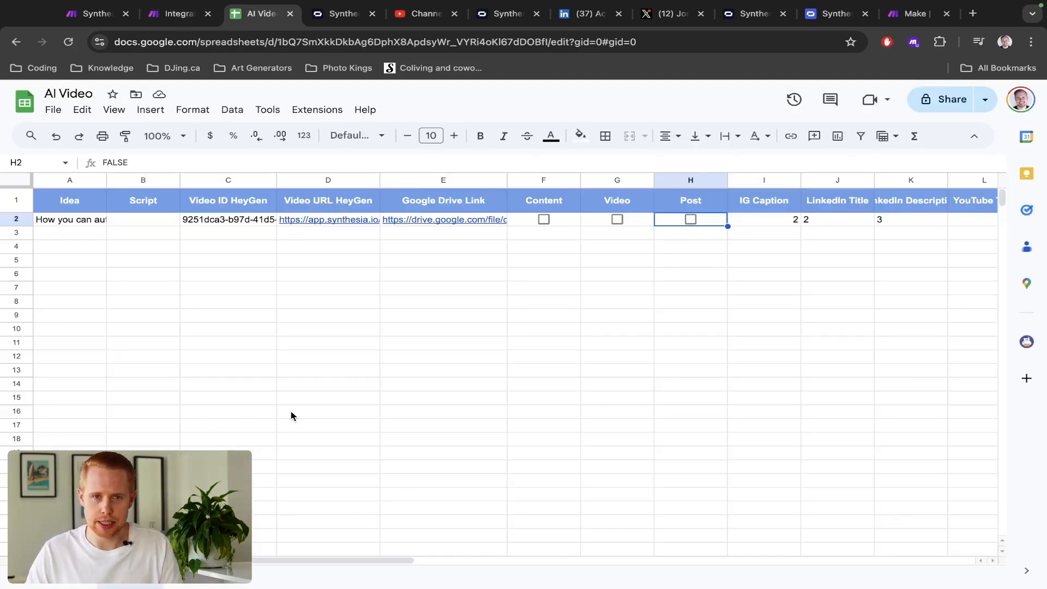
click(53, 111)
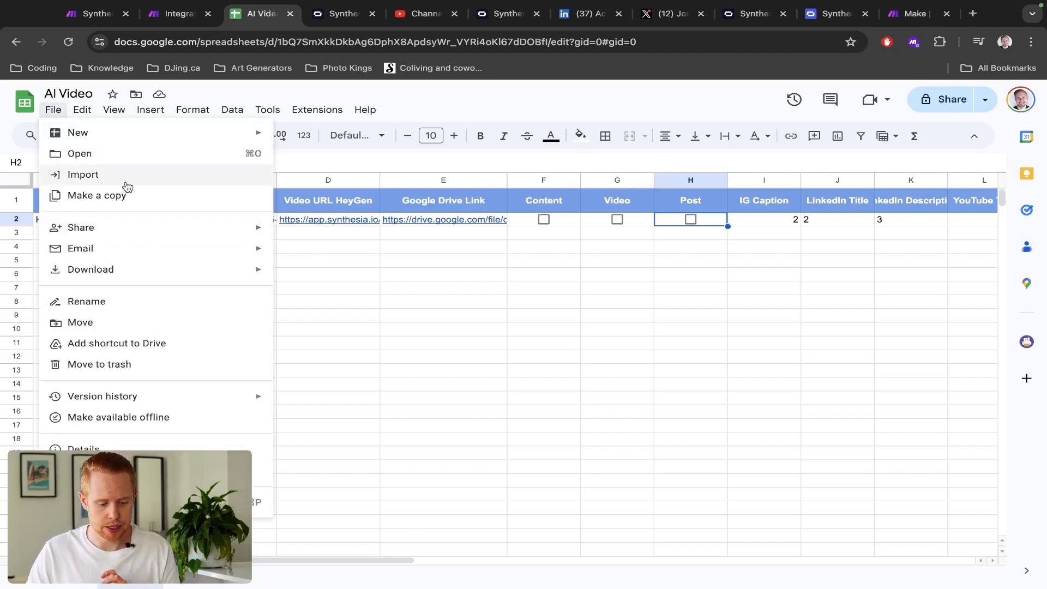
click(433, 265)
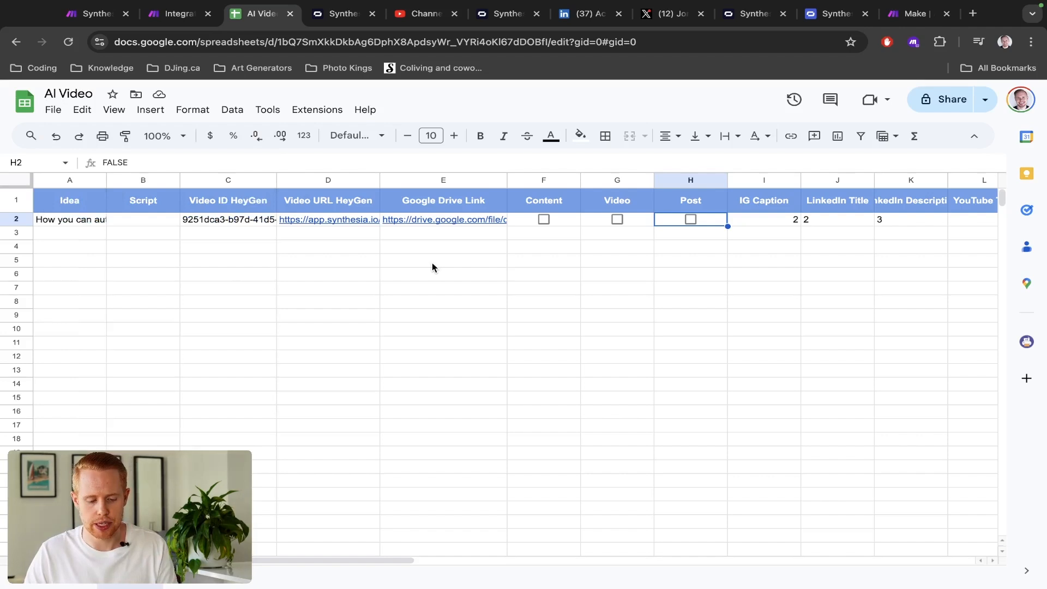
key(ctrl+shift+Tab)
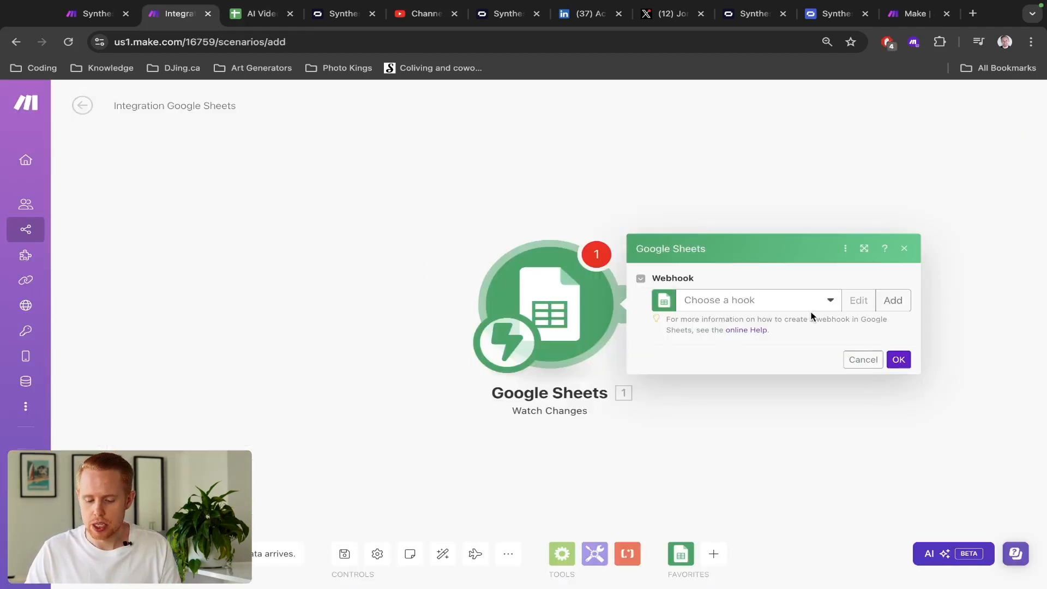
scroll(736, 301, up, 5)
scroll(736, 301, right, 5)
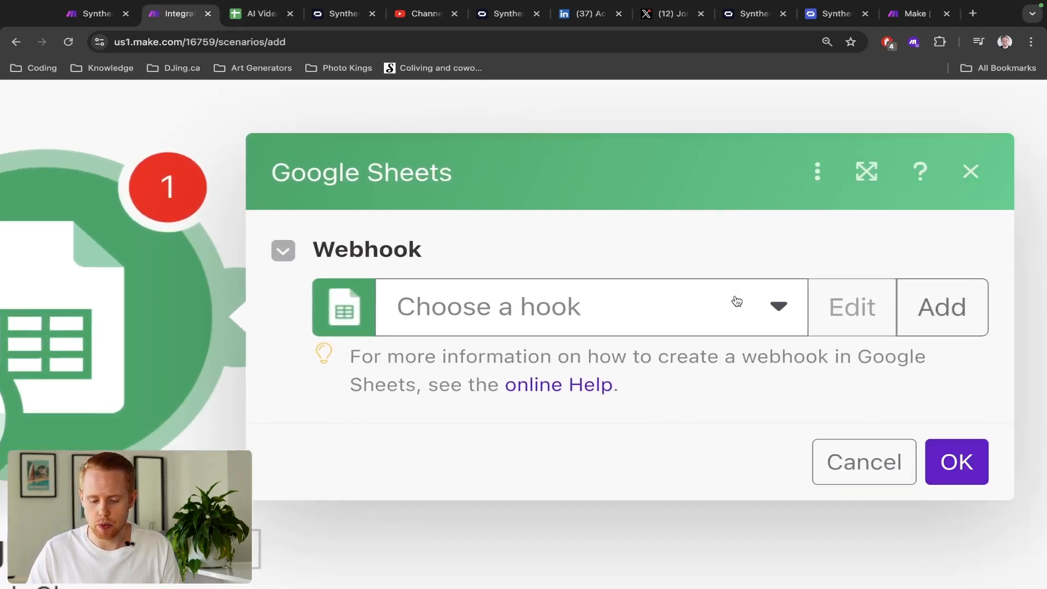
scroll(735, 301, left, 2)
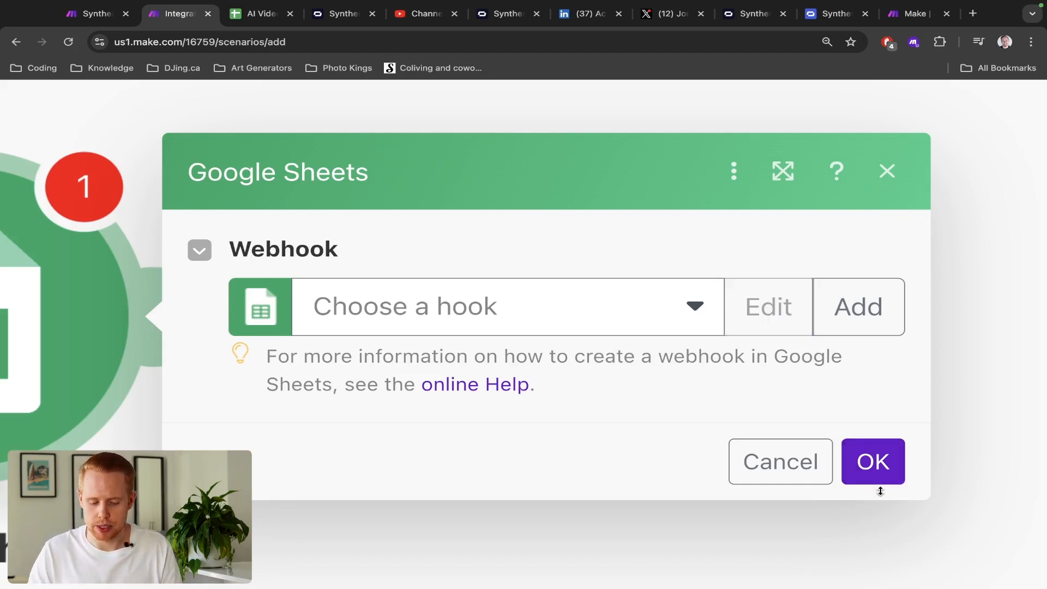
scroll(729, 401, down, 5)
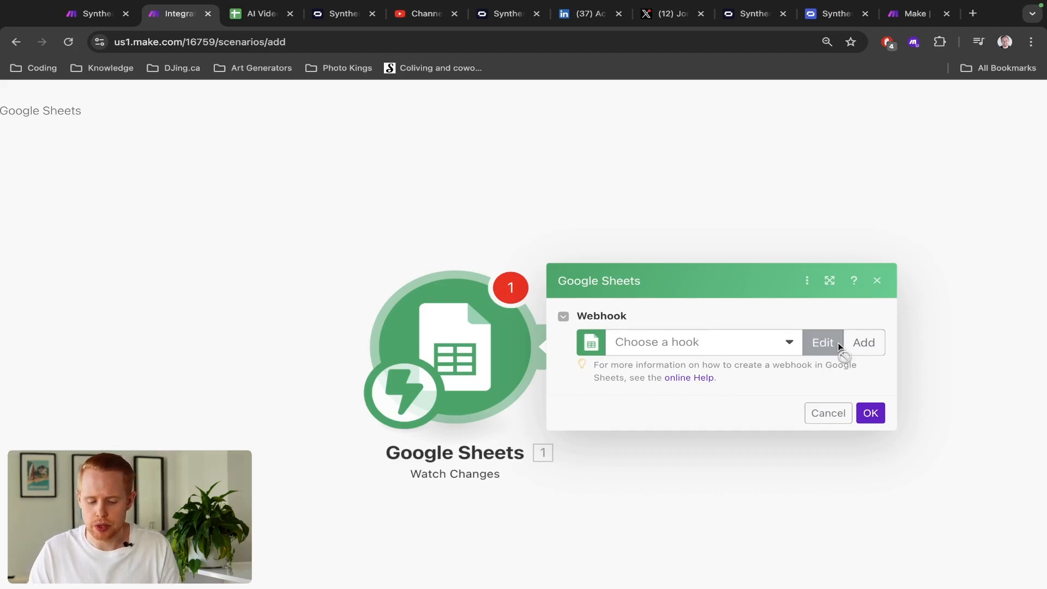
- Add a new webhook named 'Synthesia' to the Watch Changes trigger and save it
click(760, 348)
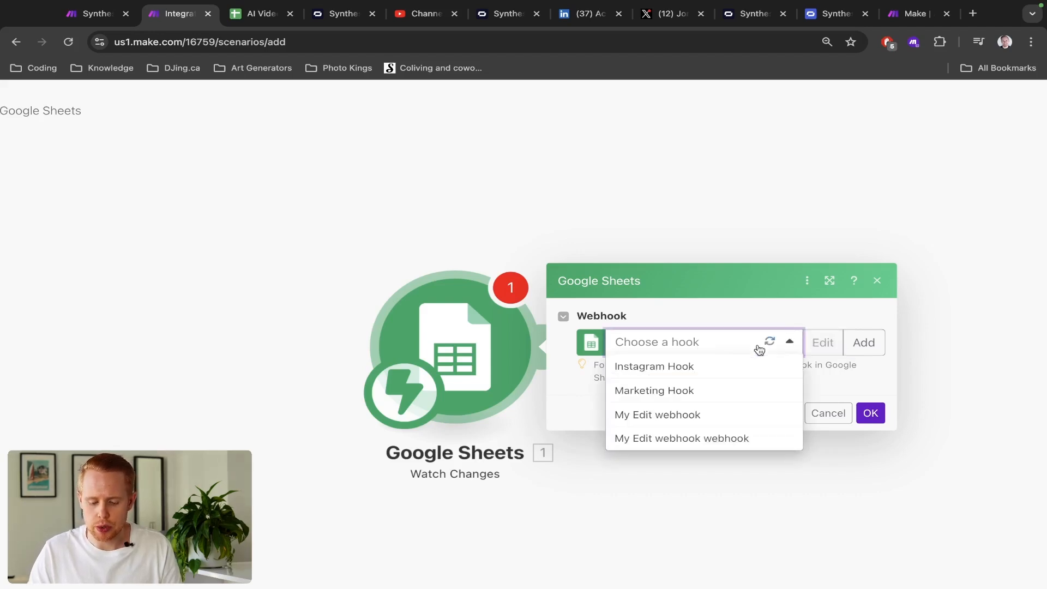
click(851, 349)
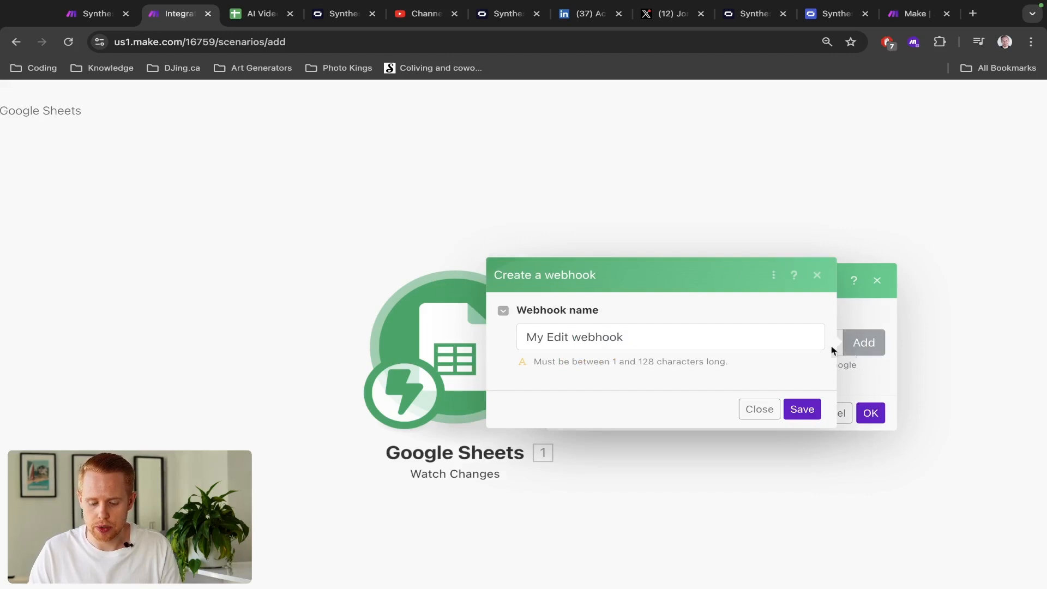
click(743, 343)
key(ctrl+a)
text(Sy)
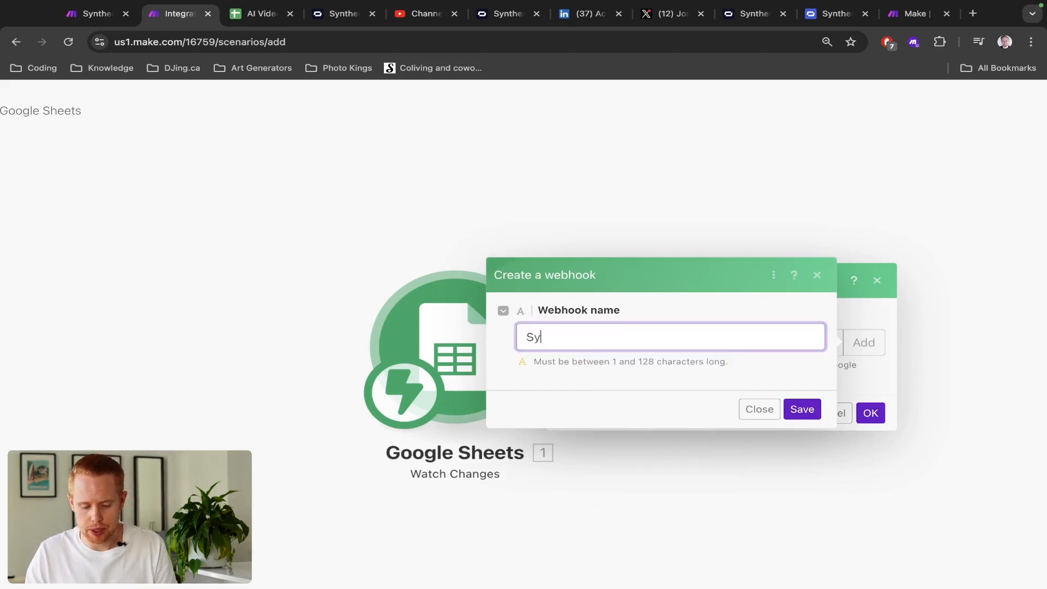
text(nthesia)
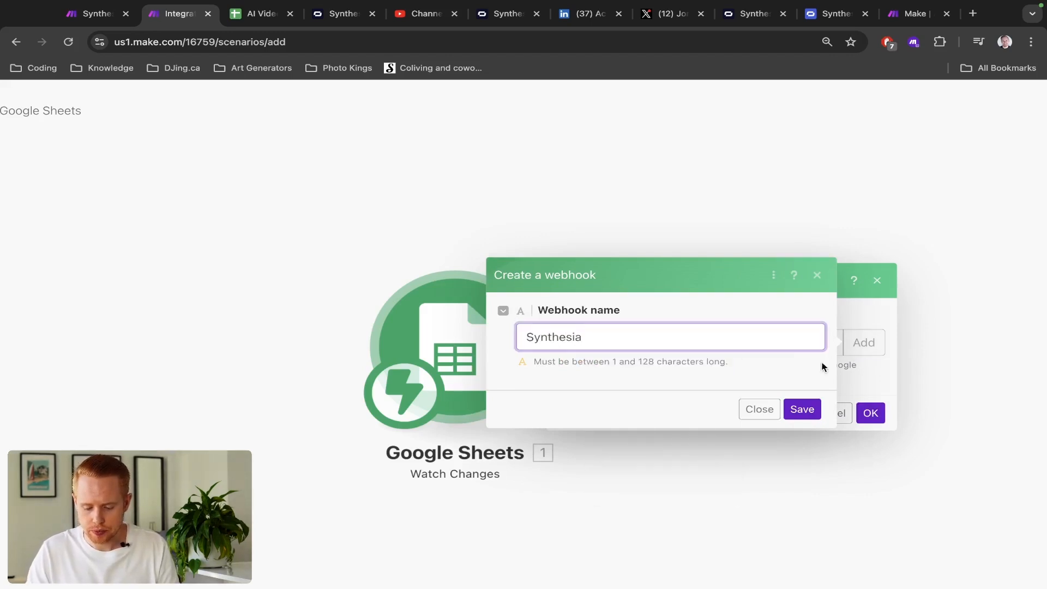
click(803, 417)
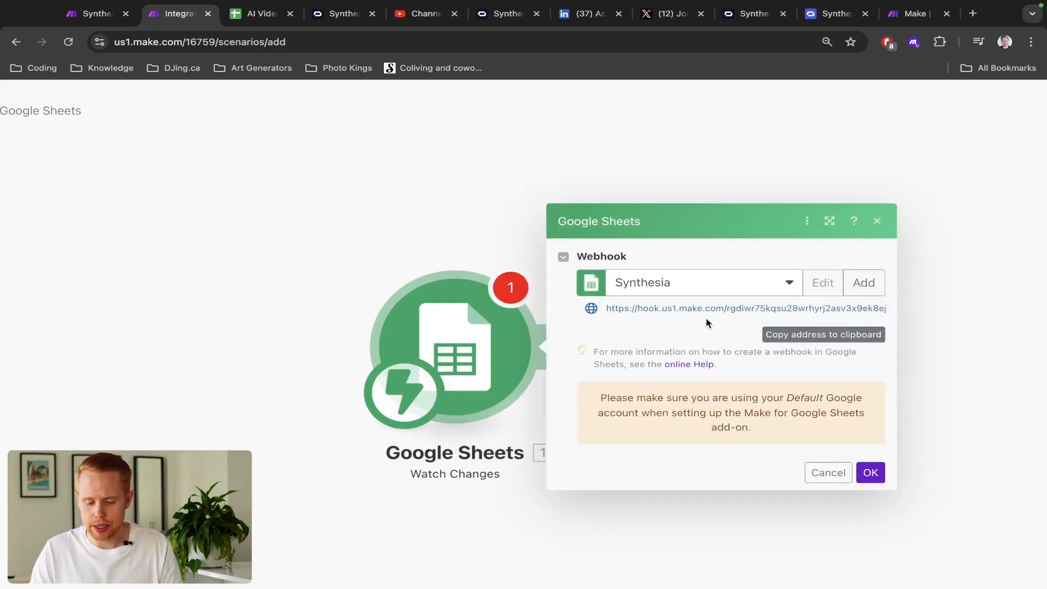
scroll(708, 321, up, 5)
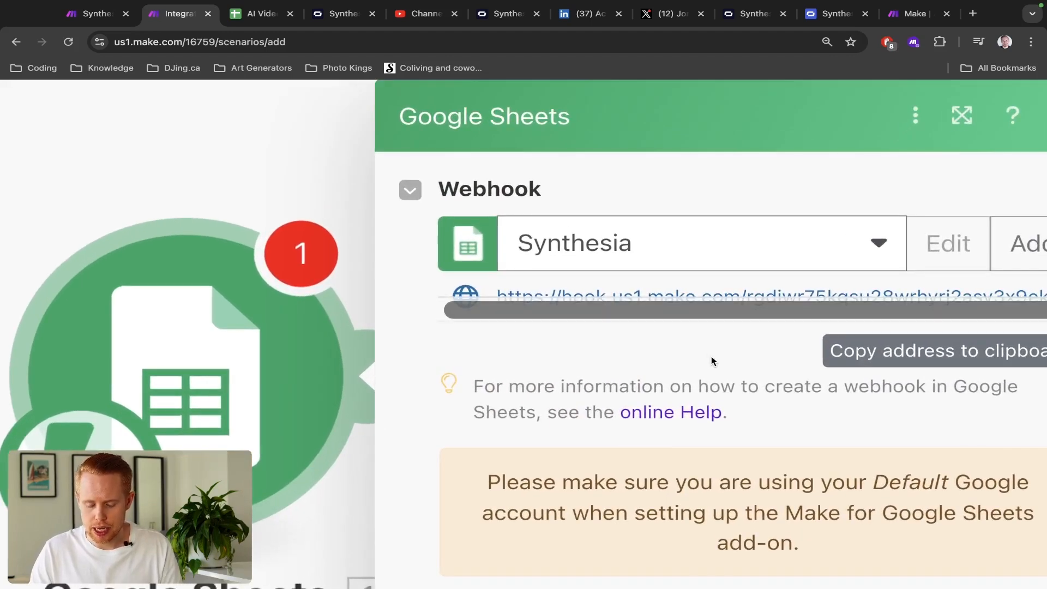
scroll(712, 356, right, 5)
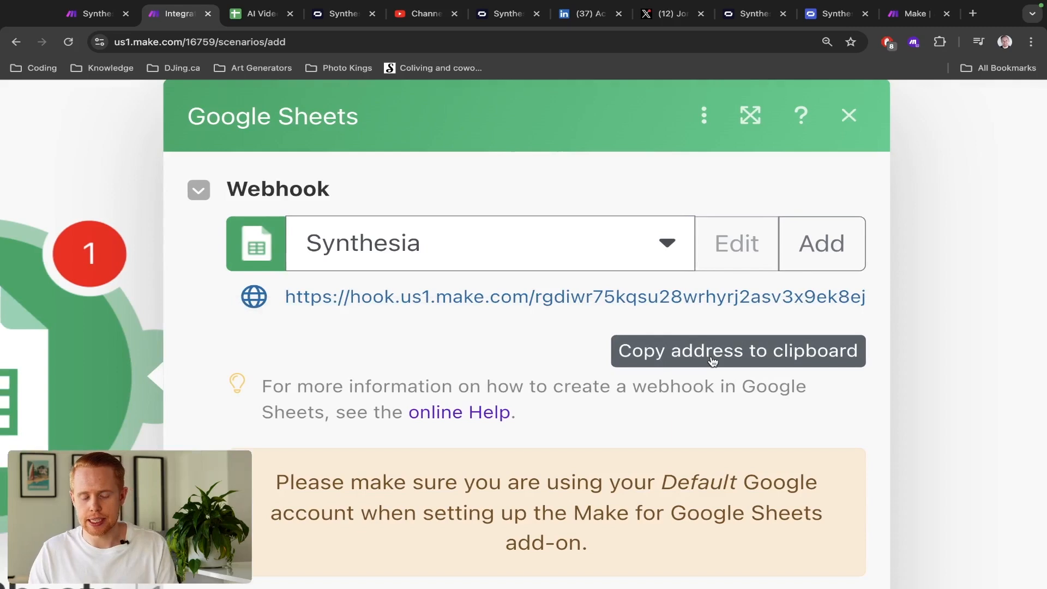
- Check the AI Video spreadsheet against the webhook settings, ending on the spreadsheet
key(ctrl+Tab)
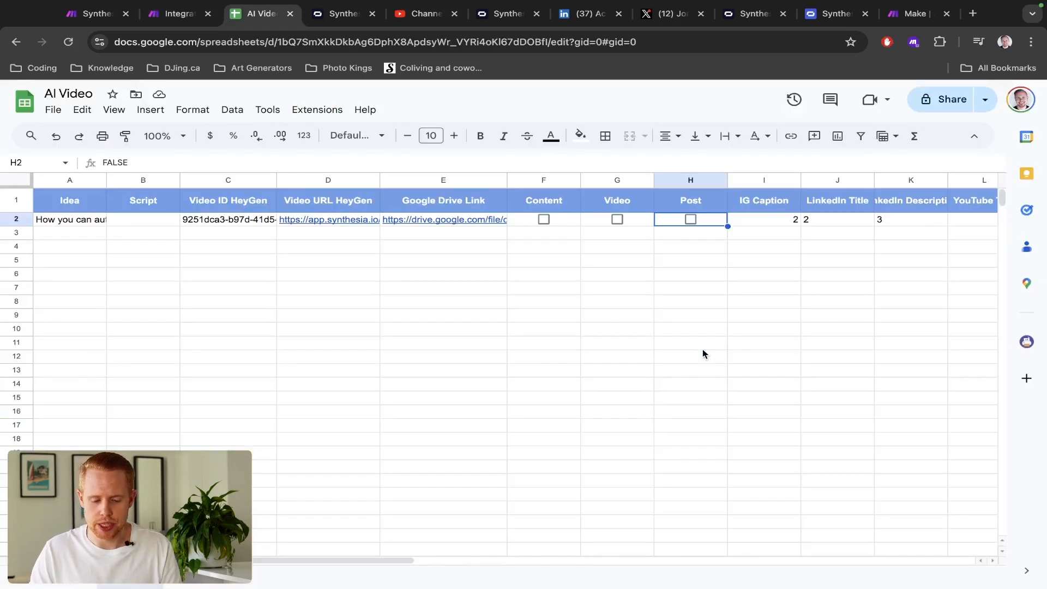
key(ctrl+shift+Tab)
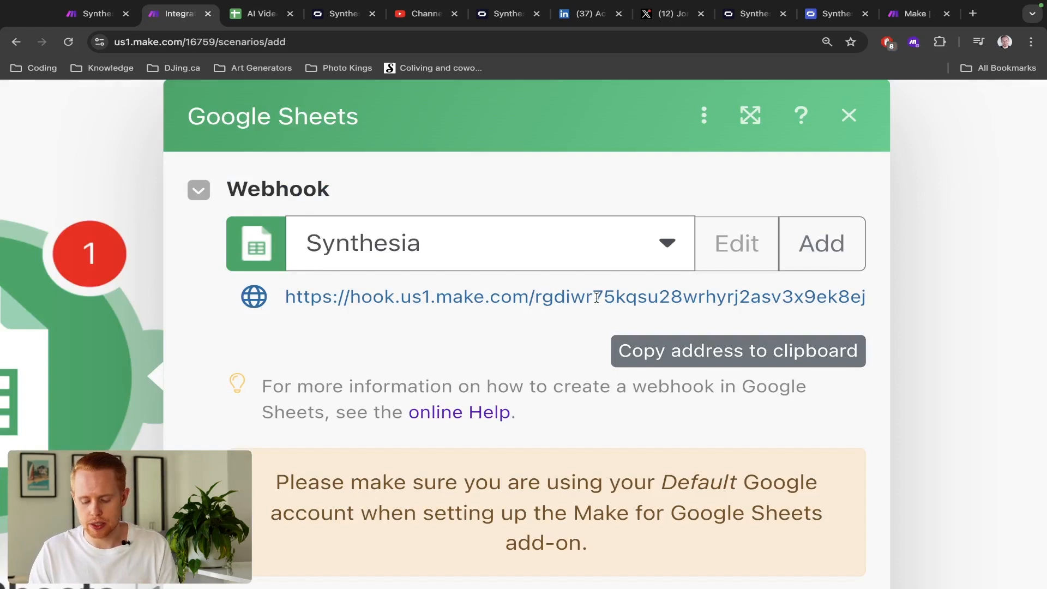
key(ctrl+Tab)
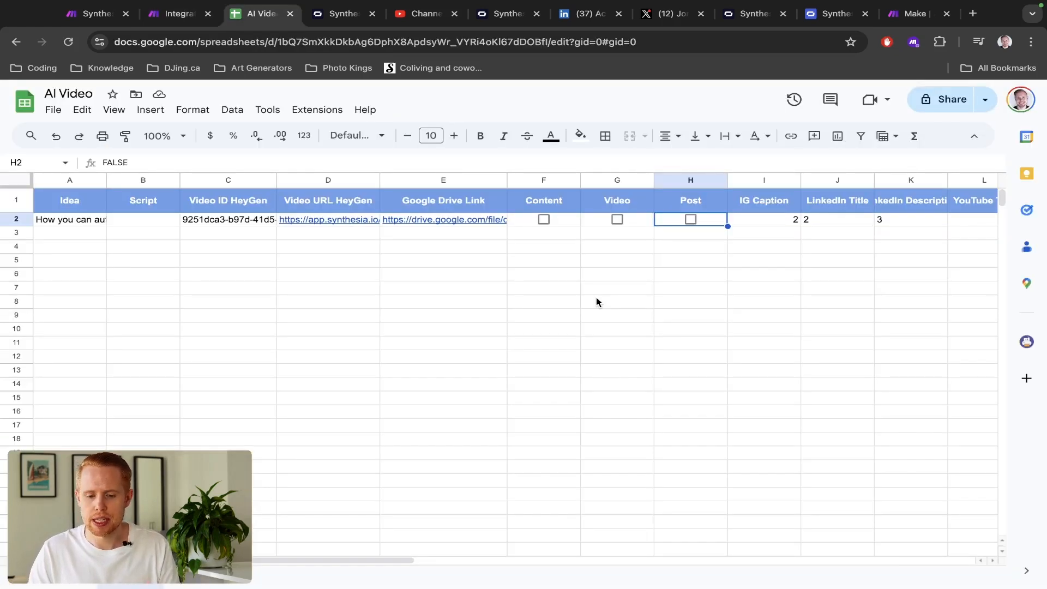
- Copy the Synthesia webhook address from Make and paste it into a new browser tab
key(ctrl+shift+Tab)
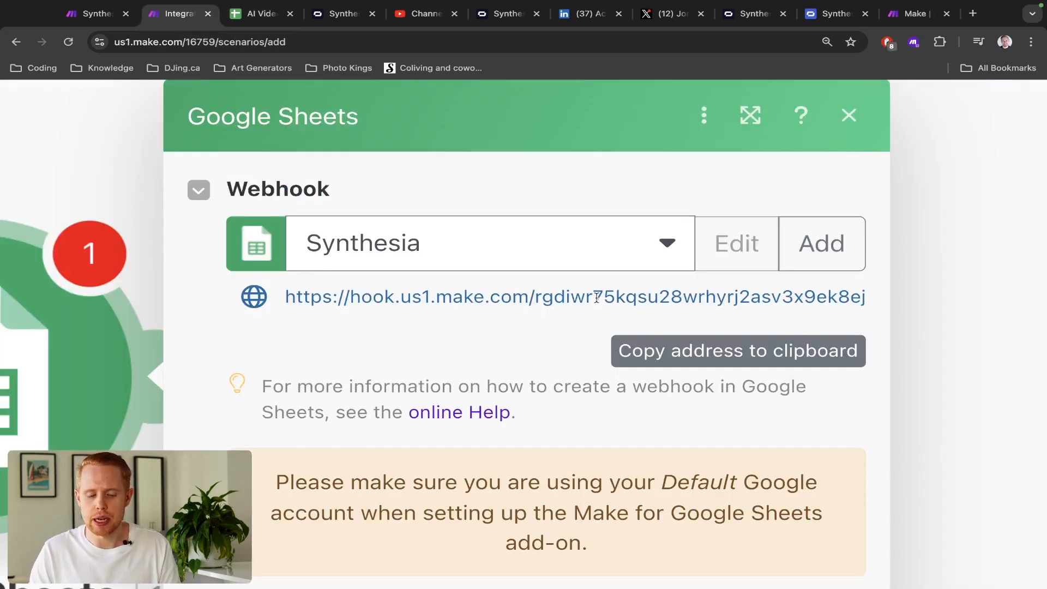
click(641, 287)
key(ctrl+t)
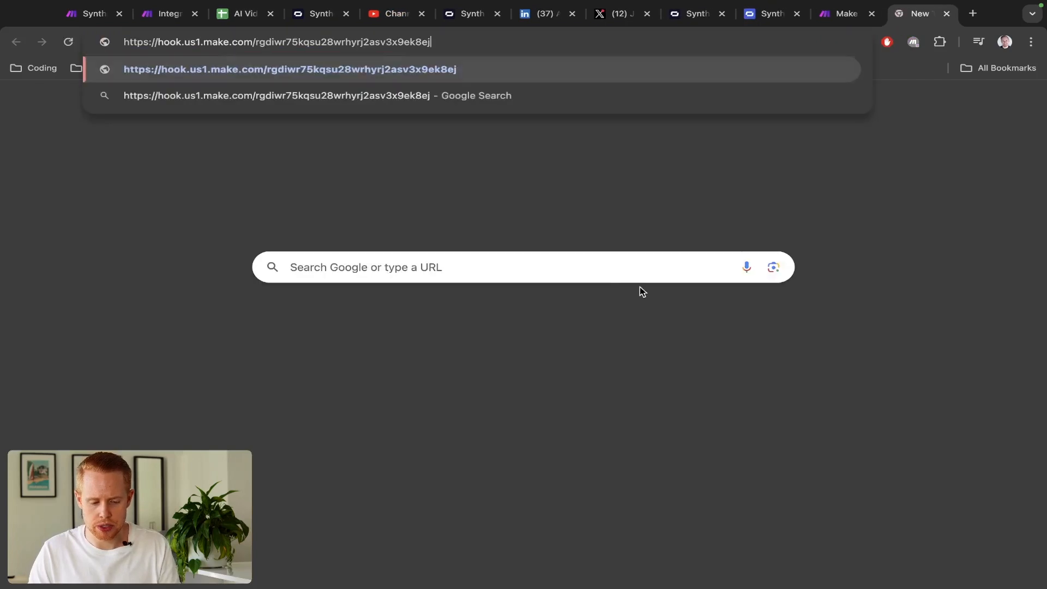
- Check the hook.us1.make.com domain and unique path of the webhook URL, then return to the AI Video sheet
key(alt+Left)
key(shift+super+Left)
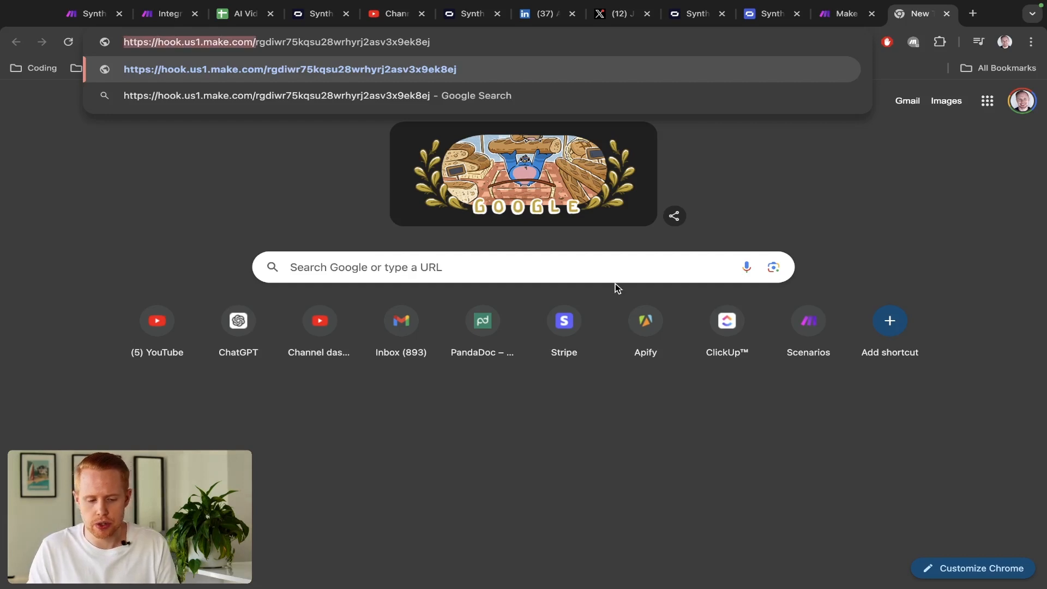
key(Right)
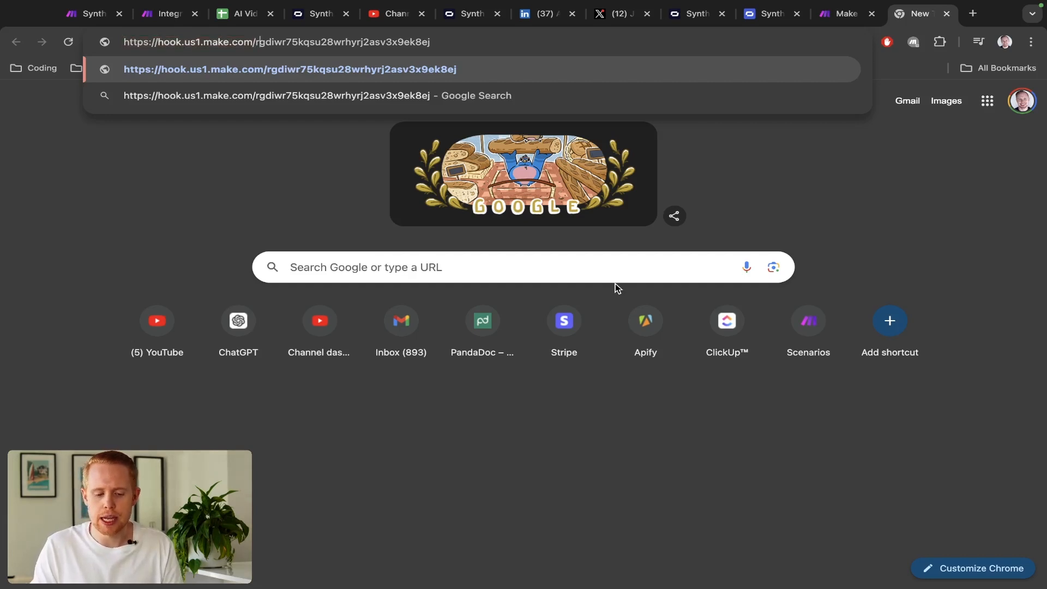
key(shift+super+Right)
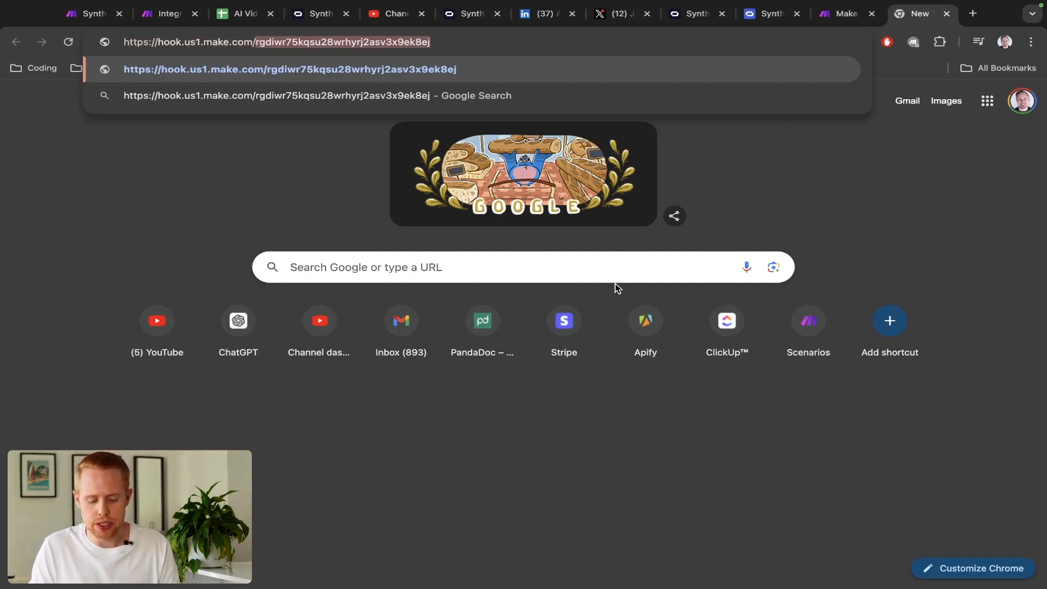
key(super+2)
scroll(615, 284, down, 8)
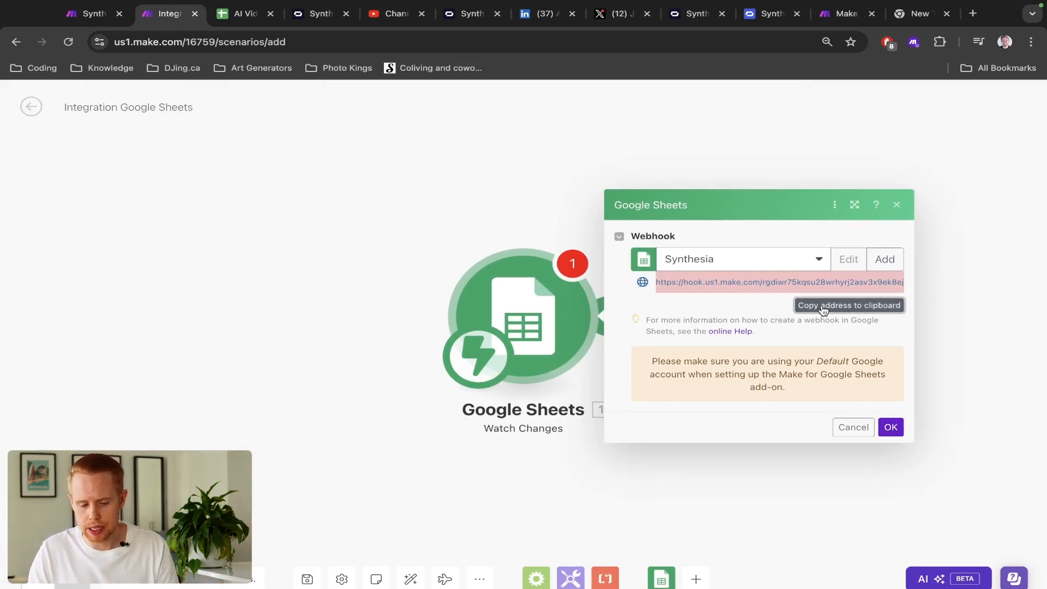
key(ctrl+Tab)
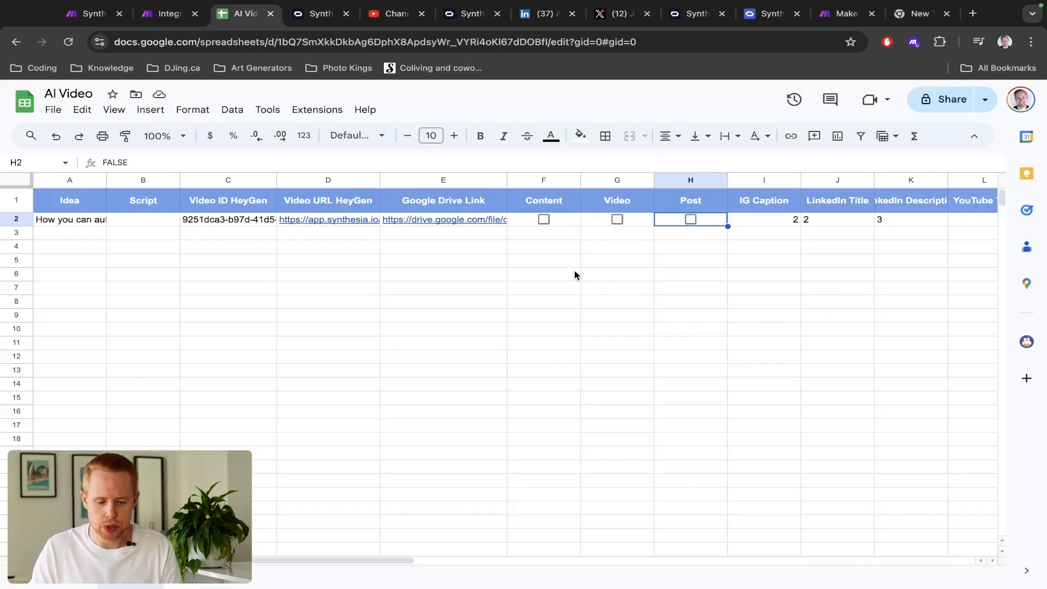
- Search the Google Workspace Marketplace for 'make' add-ons for Sheets
click(303, 116)
mouse_move(322, 132)
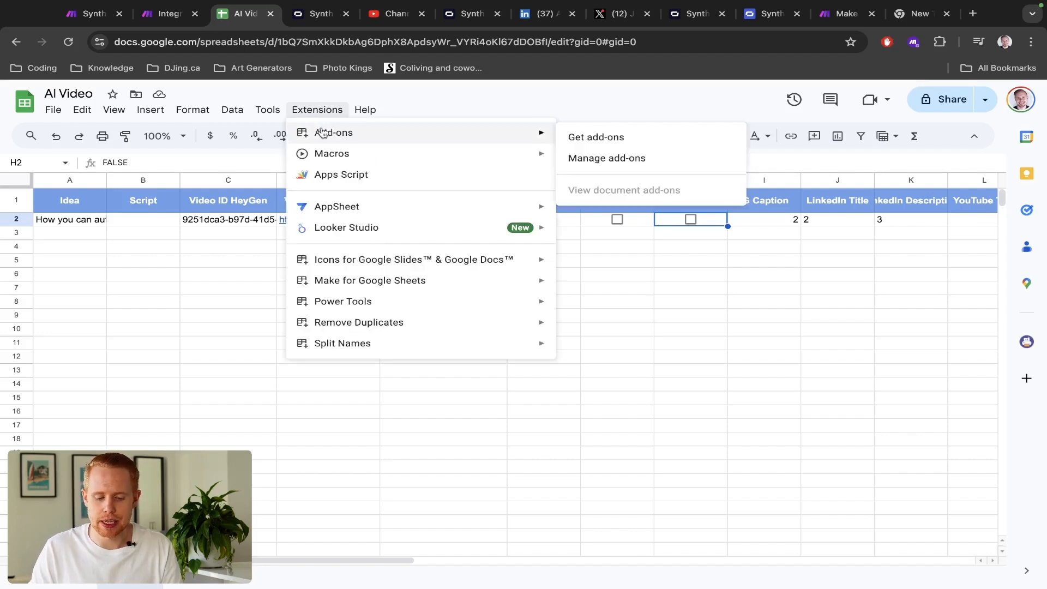
click(598, 138)
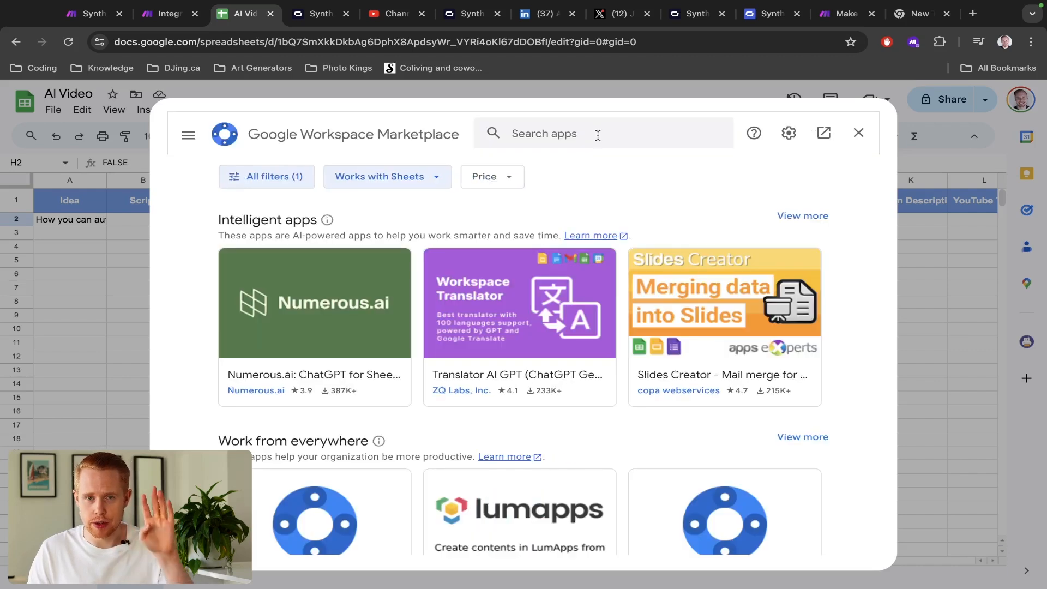
click(565, 136)
text(make)
key(Return)
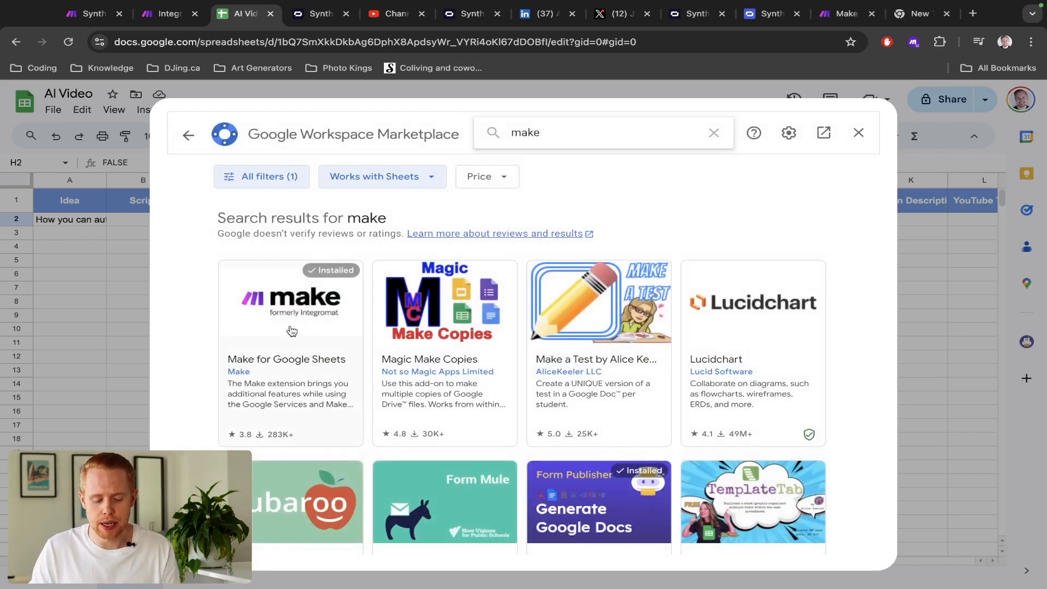
- Confirm Make for Google Sheets shows Installed and close the marketplace
scroll(293, 331, up, 5)
scroll(292, 332, down, 3)
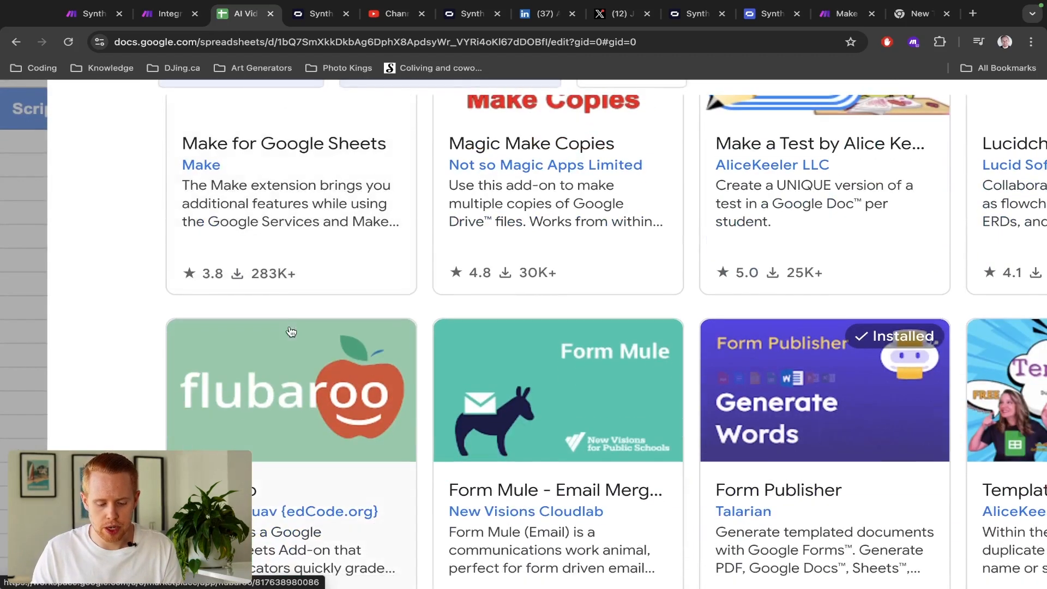
scroll(262, 275, down, 3)
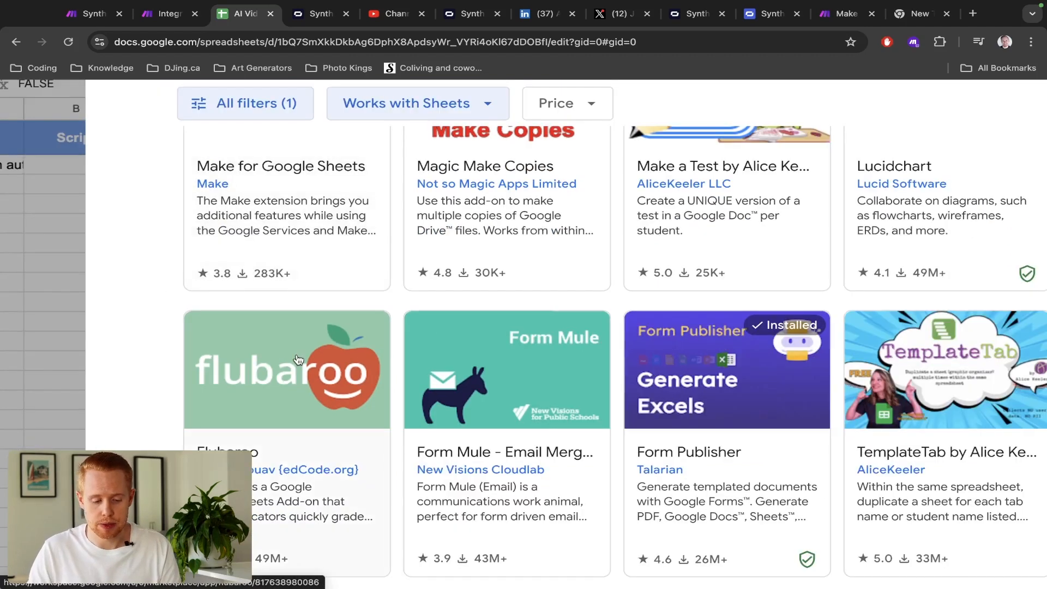
scroll(298, 360, down, 3)
scroll(297, 358, up, 3)
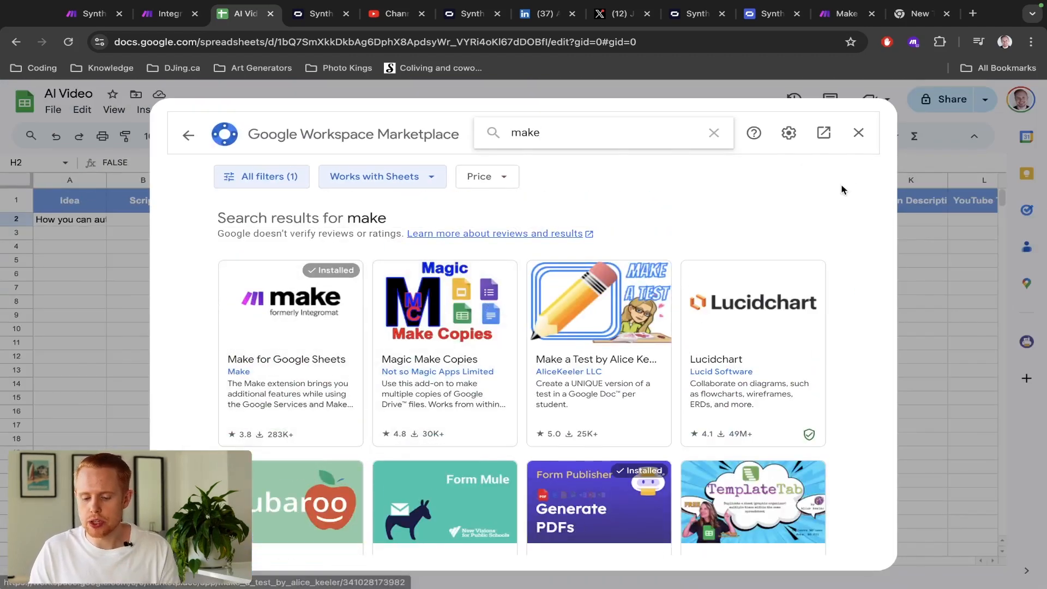
click(859, 134)
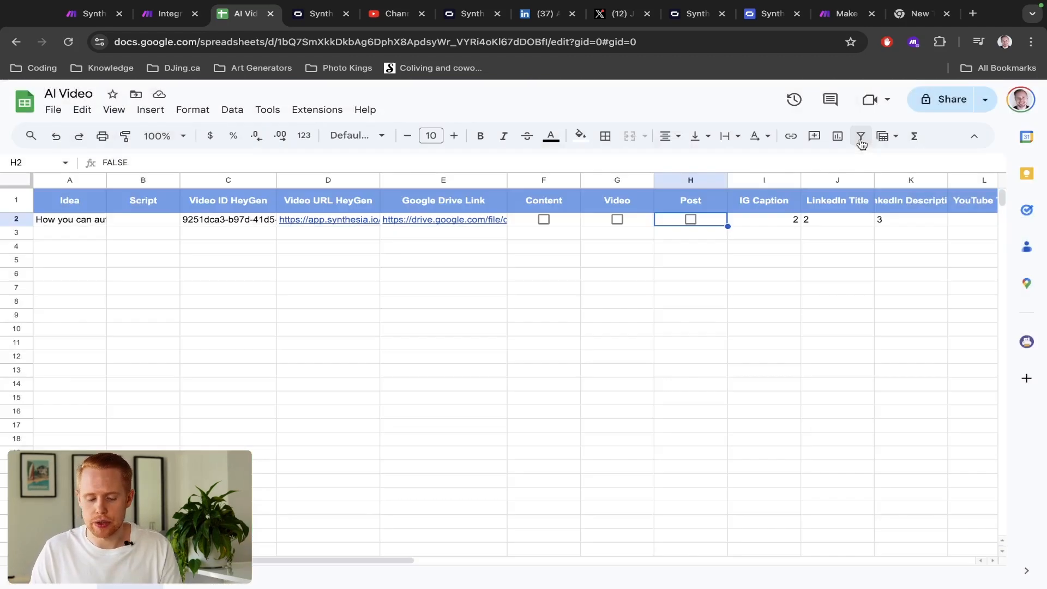
- Open the Make for Google Sheets add-on settings panel in the AI Video sheet
click(303, 114)
mouse_move(351, 287)
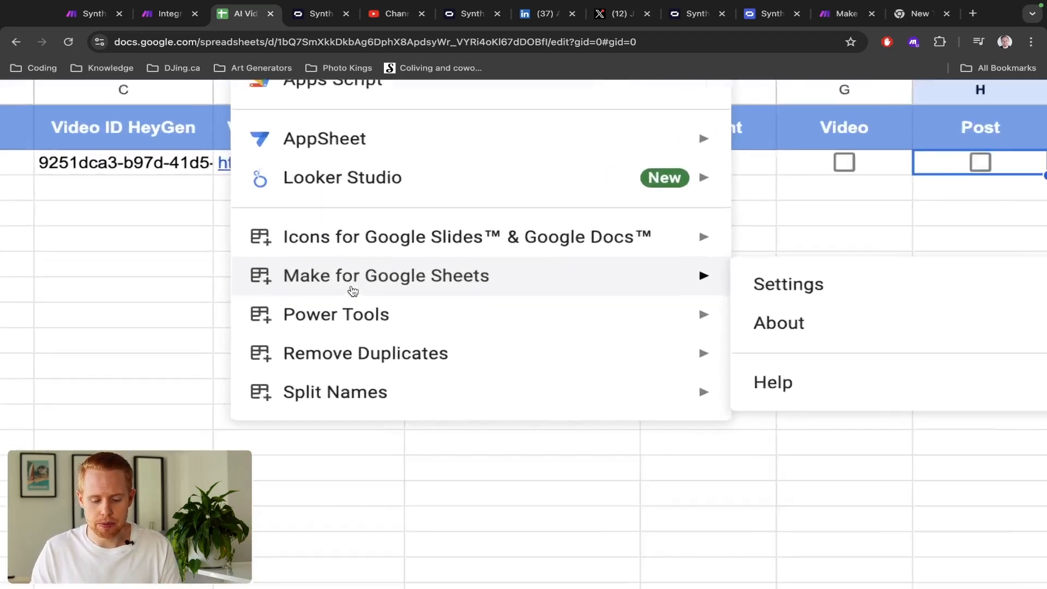
scroll(354, 291, up, 1)
scroll(353, 291, right, 1)
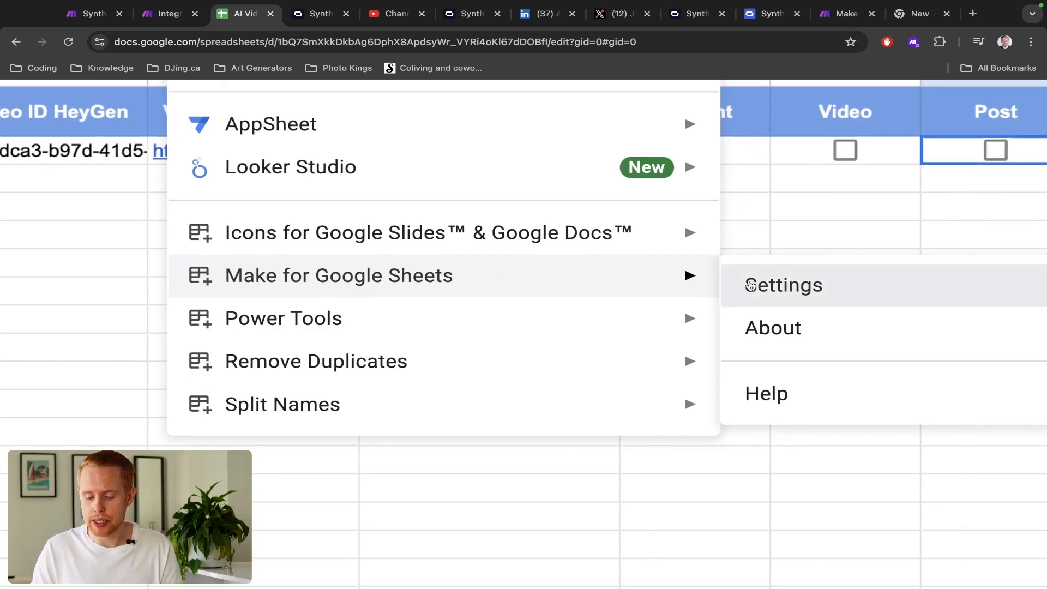
click(749, 285)
scroll(748, 292, down, 5)
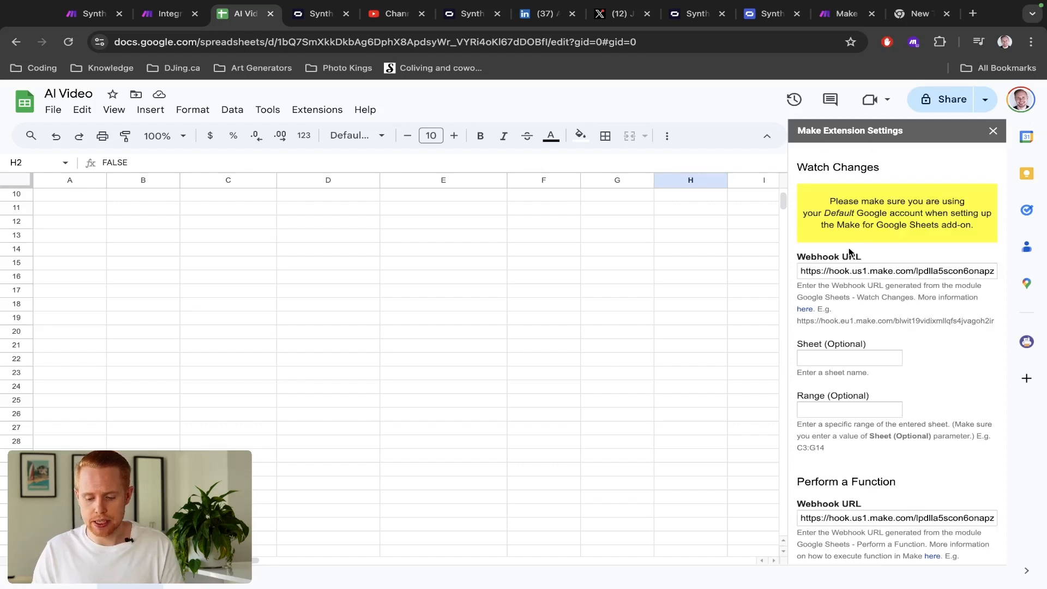
key(ctrl+shift+Tab)
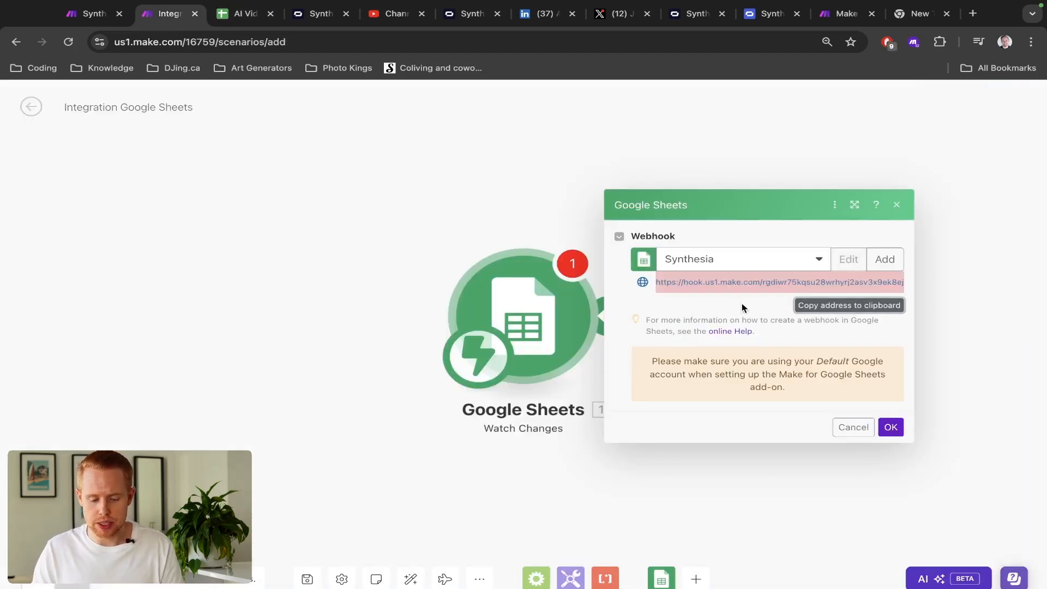
key(ctrl+Tab)
- Replace the Watch Changes webhook URL with the copied Make webhook address
click(816, 277)
key(super+a)
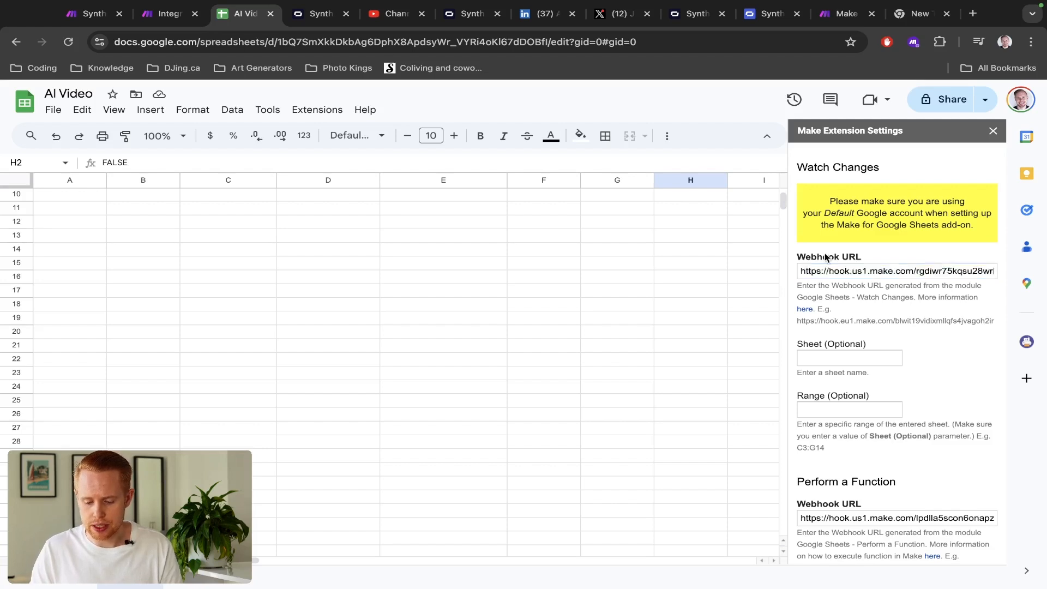
key(super+a)
key(BackSpace)
scroll(871, 371, down, 2)
- Paste the same webhook into the Perform a Function field, save, and close the panel
click(870, 471)
key(super+a)
key(BackSpace)
double_click(849, 461)
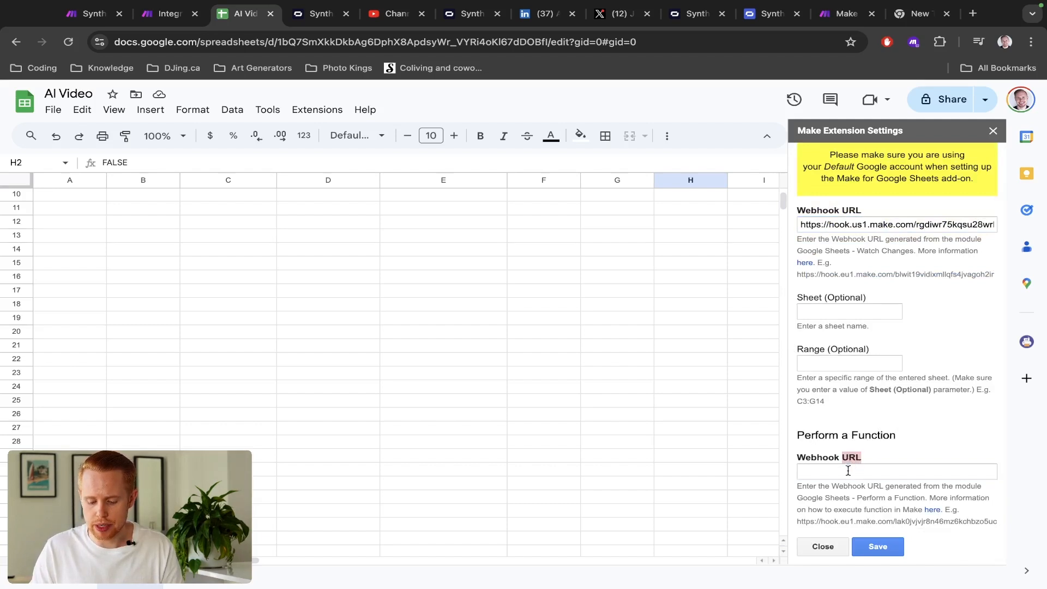
click(848, 471)
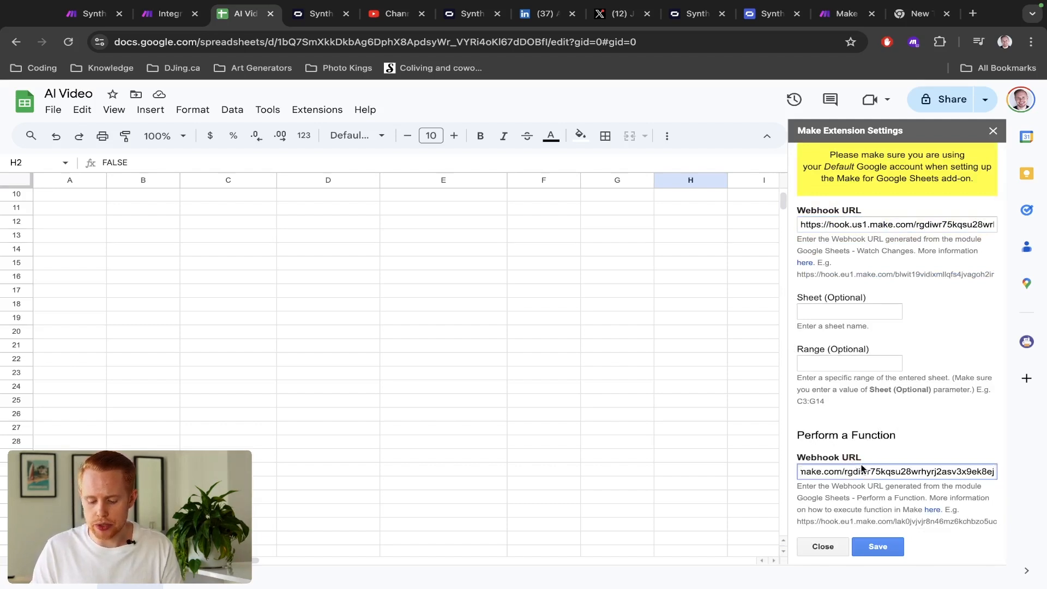
click(875, 547)
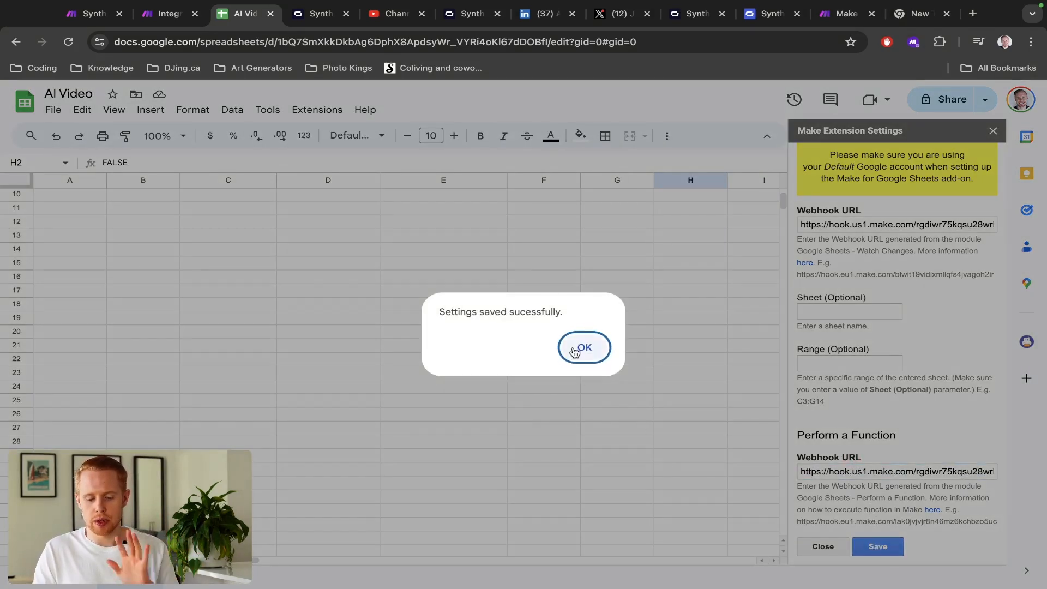
click(572, 342)
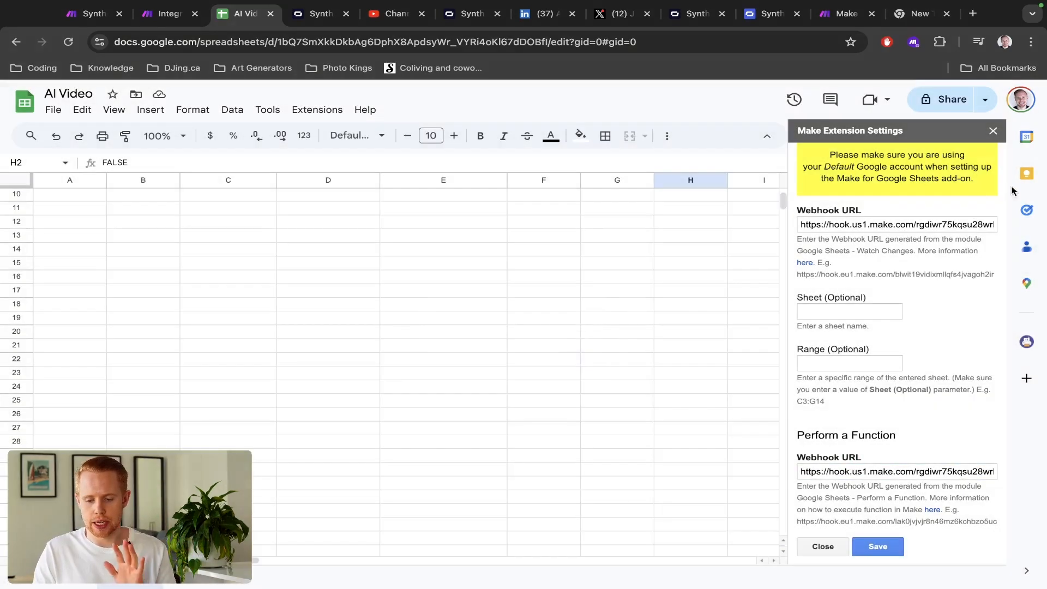
click(992, 132)
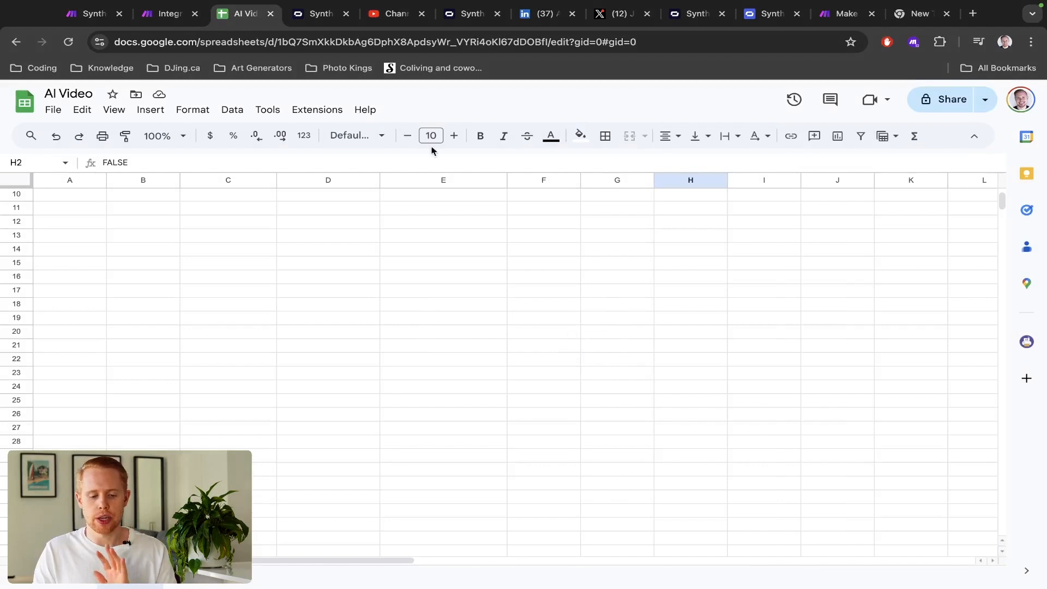
- Confirm the Synthesia webhook in Make's Google Sheets trigger, then reopen its webhook settings
click(317, 110)
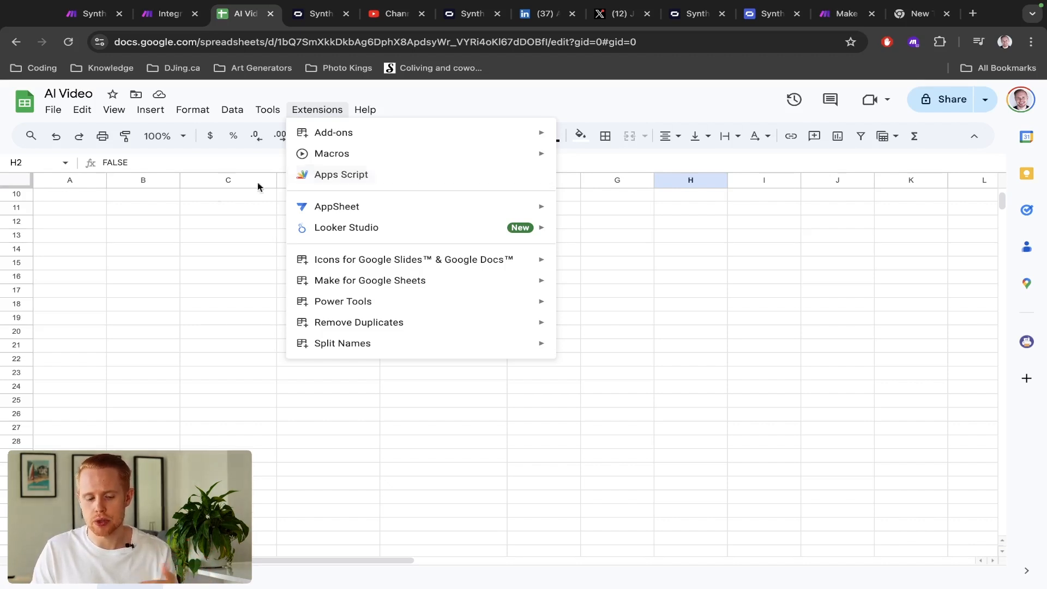
click(170, 201)
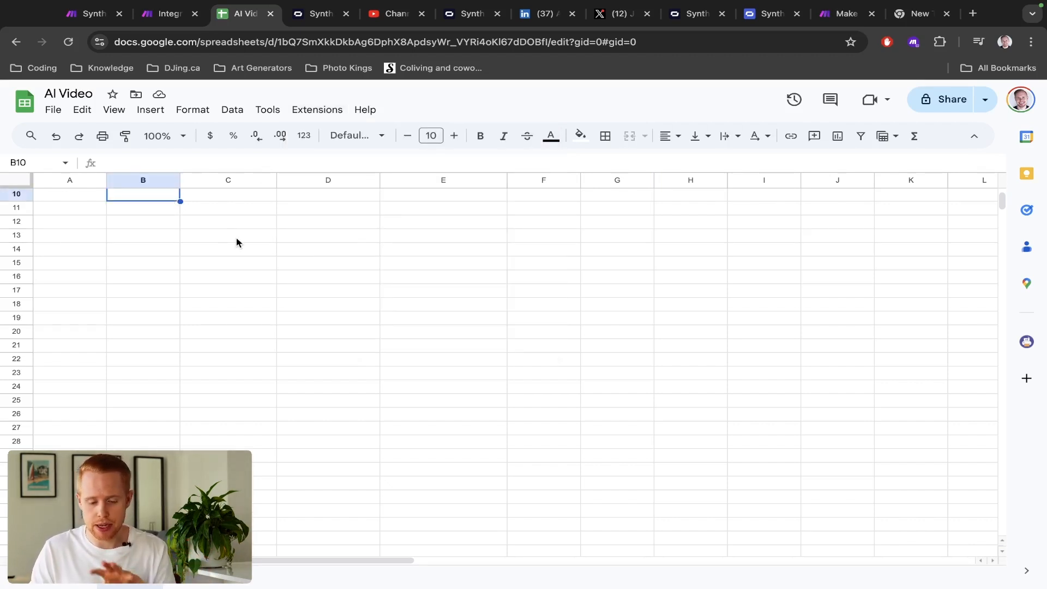
key(ctrl+shift+Tab)
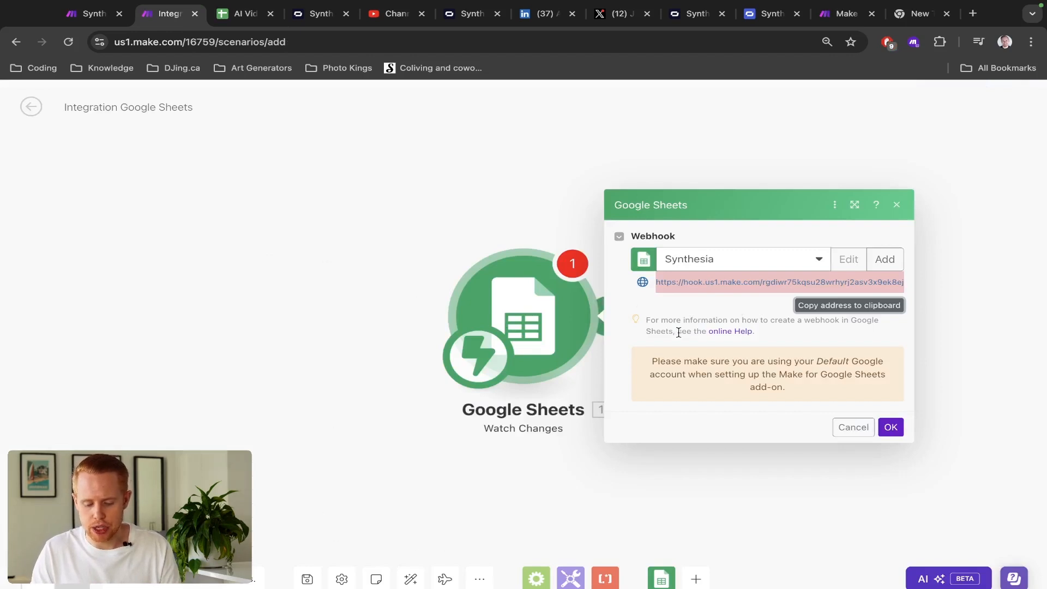
click(890, 427)
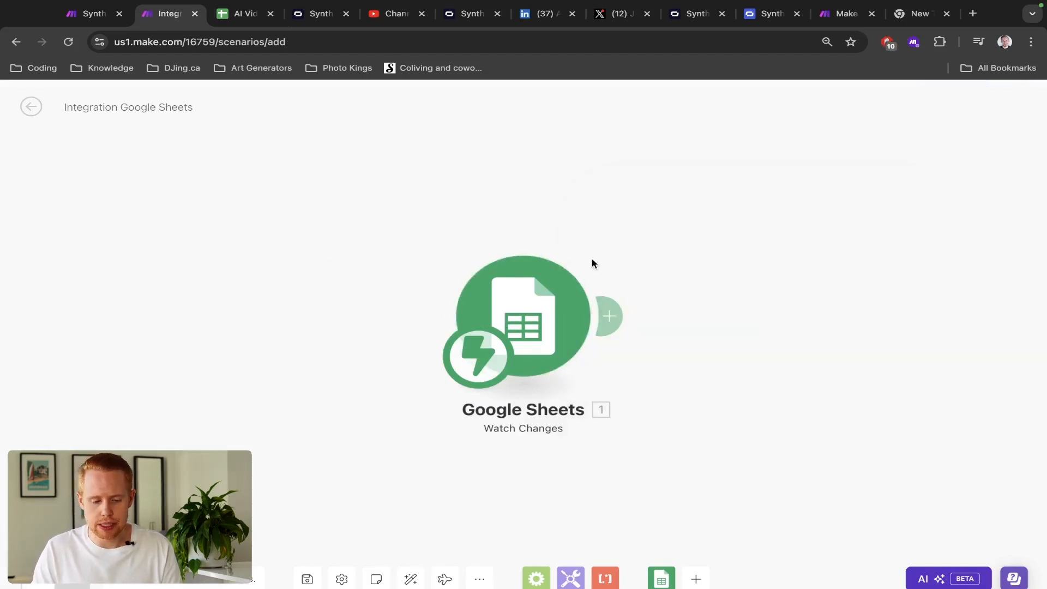
key(ctrl+Tab)
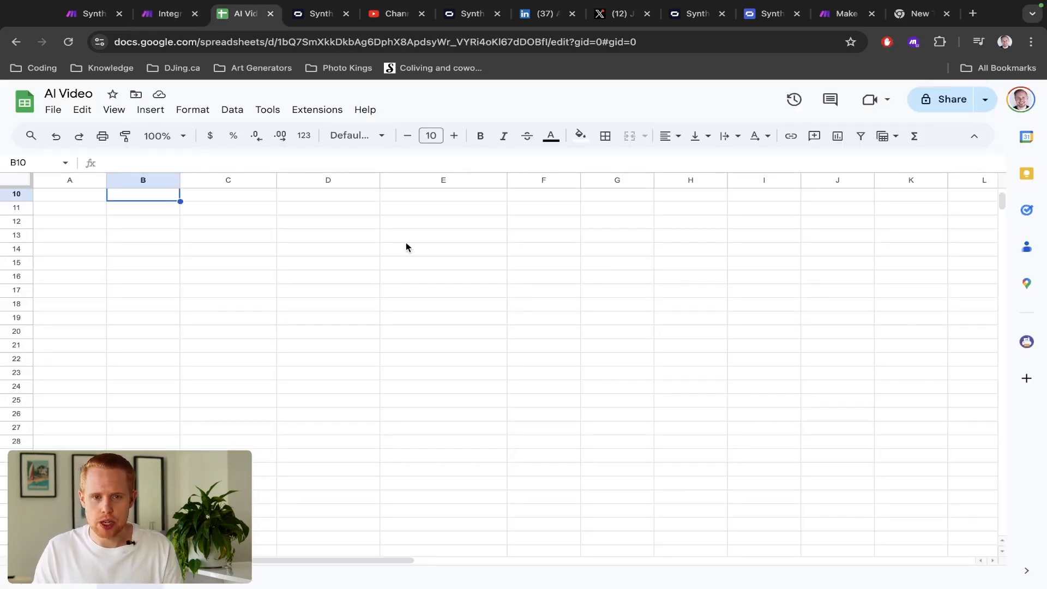
key(ctrl+shift+Tab)
click(525, 296)
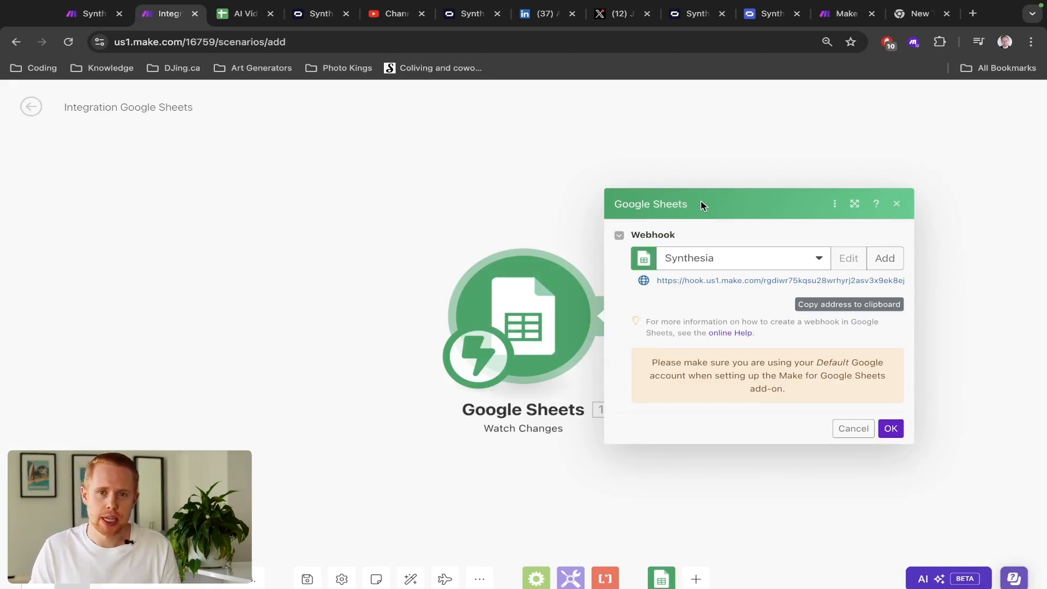
- Verify the saved webhook URL in the Make add-on settings, then bring up the Synthesia Video scenario
key(ctrl+Tab)
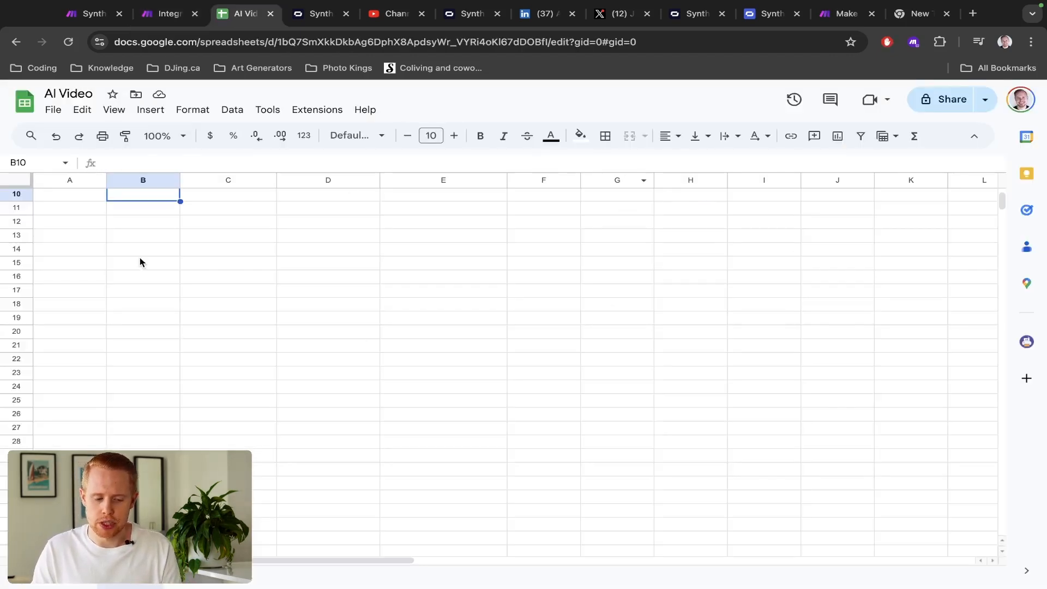
key(ctrl+shift+Tab)
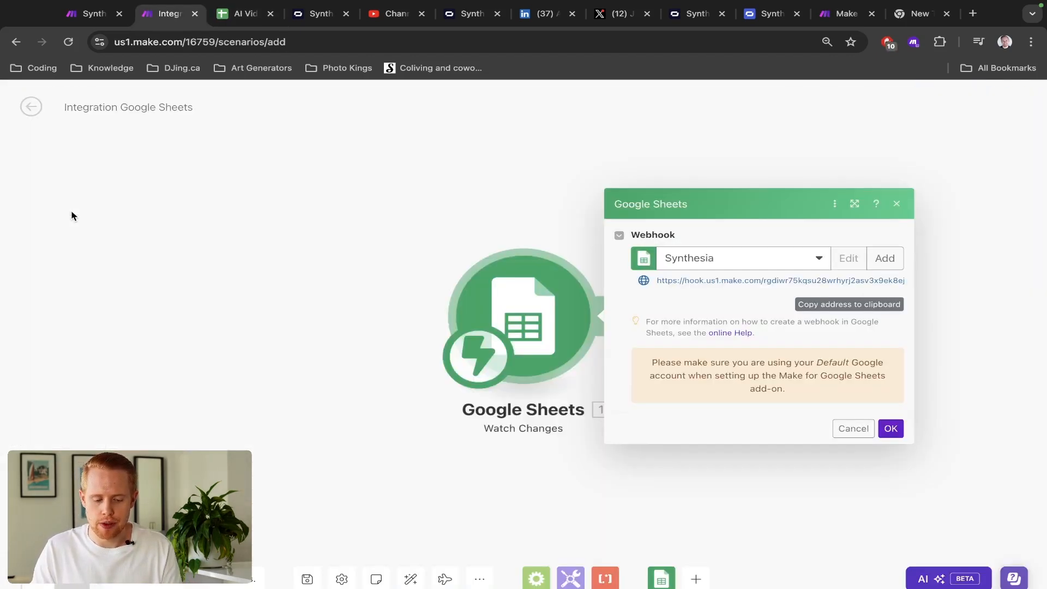
key(ctrl+Tab)
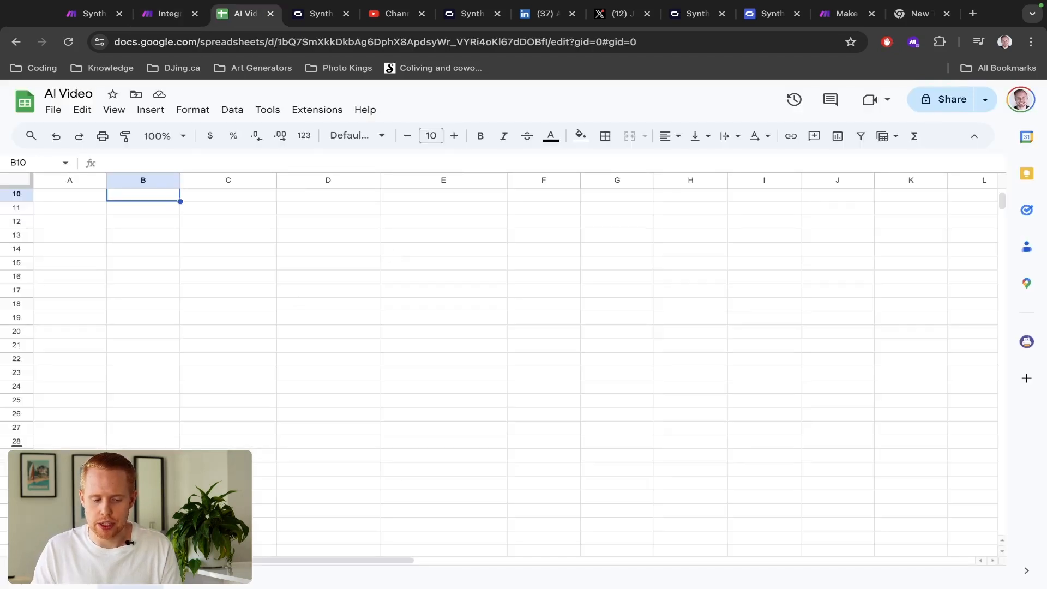
click(311, 109)
mouse_move(334, 136)
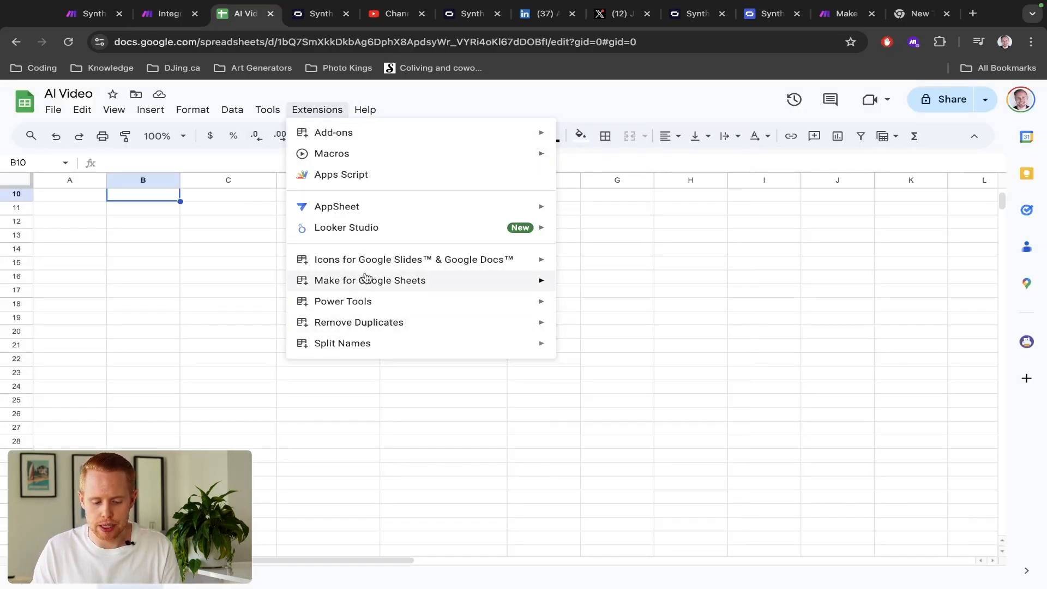
mouse_move(528, 285)
click(584, 284)
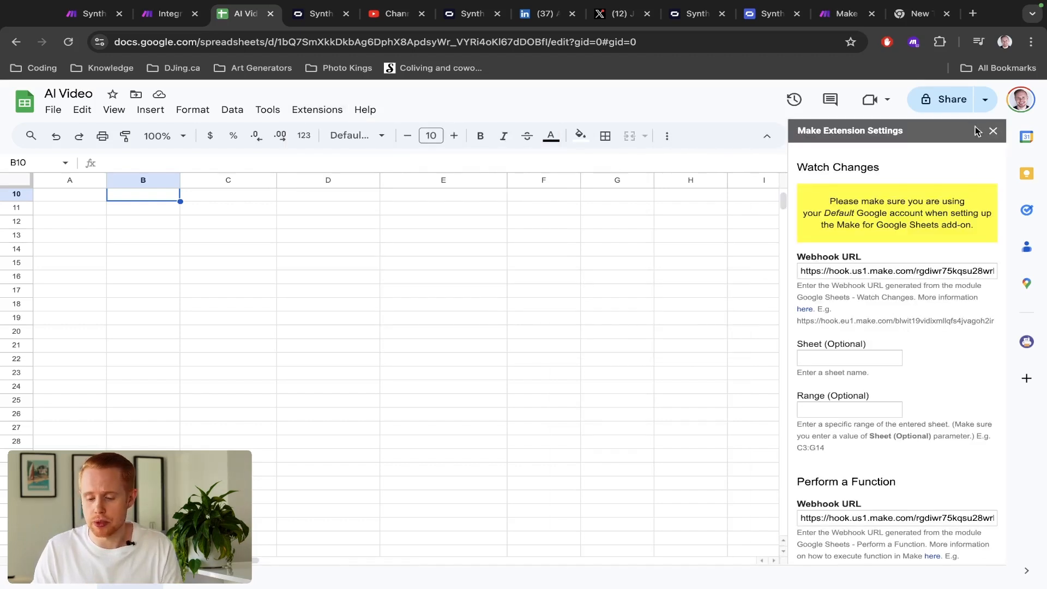
click(993, 131)
key(ctrl+shift+Tab)
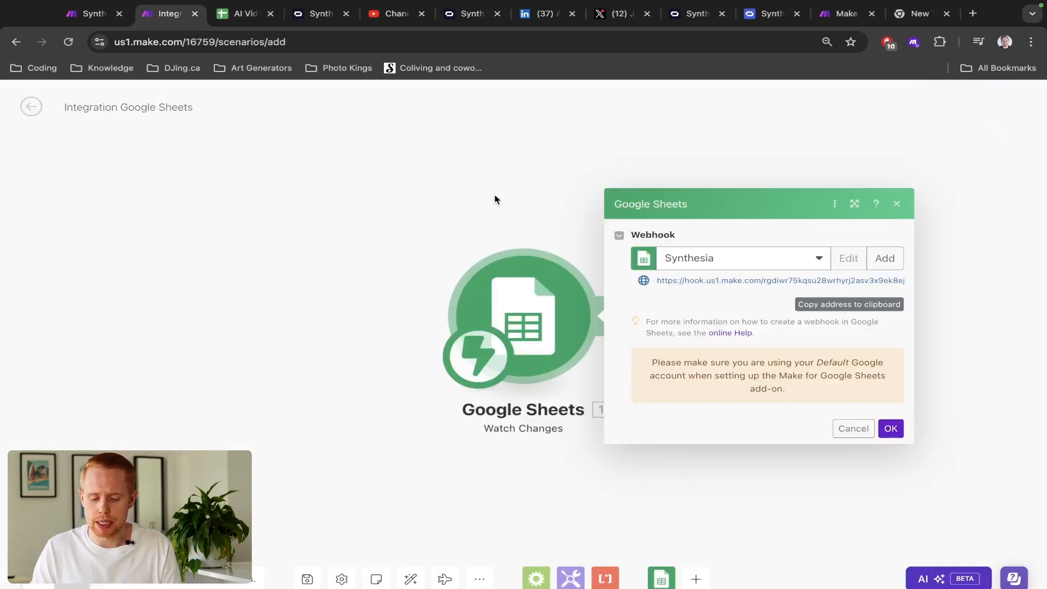
key(ctrl+shift+Tab)
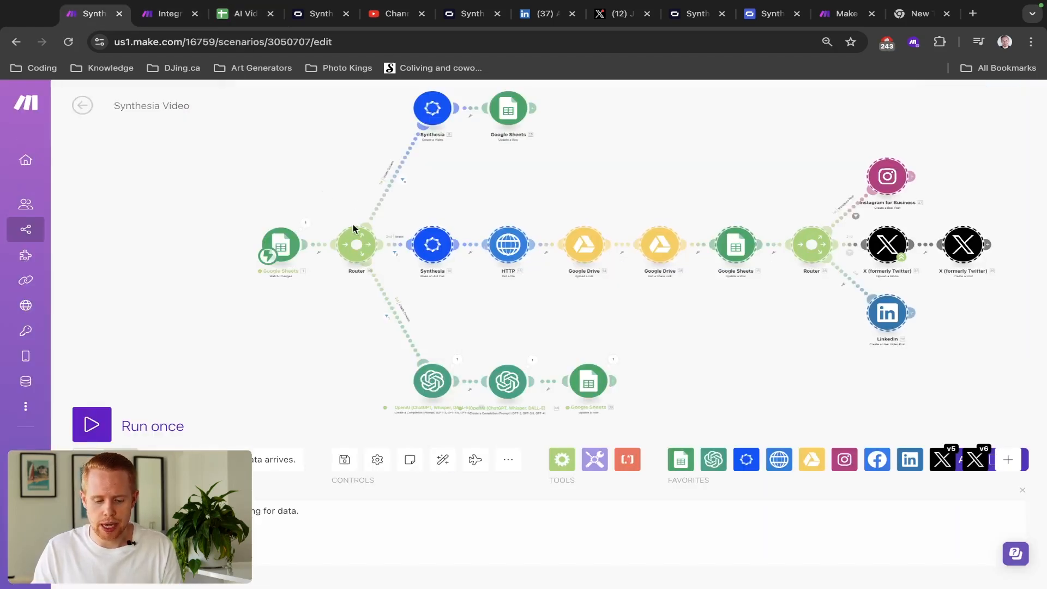
scroll(355, 244, up, 3)
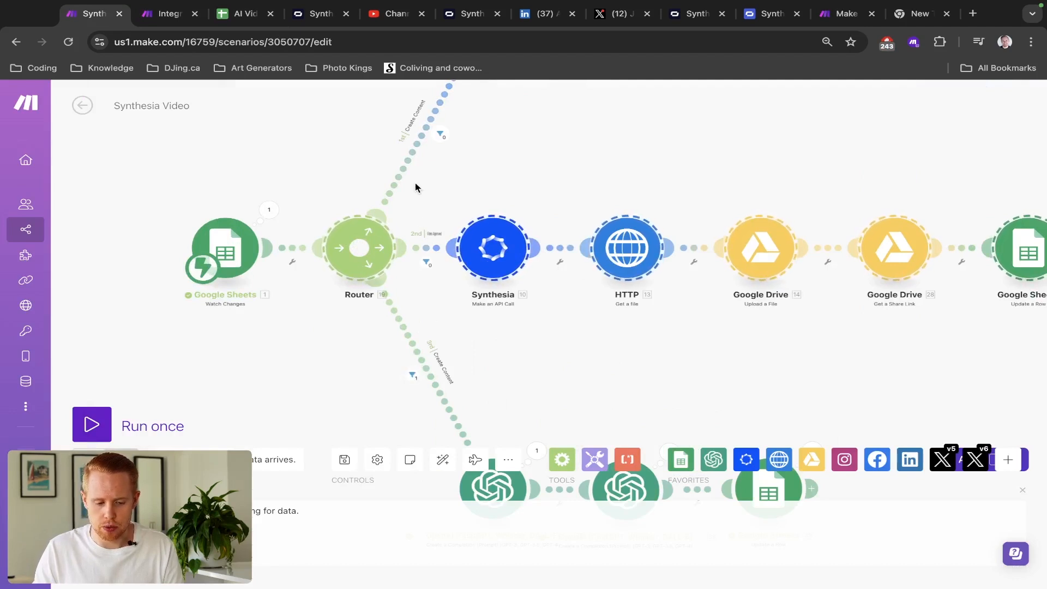
key(ctrl+Tab)
key(ctrl+Tab)
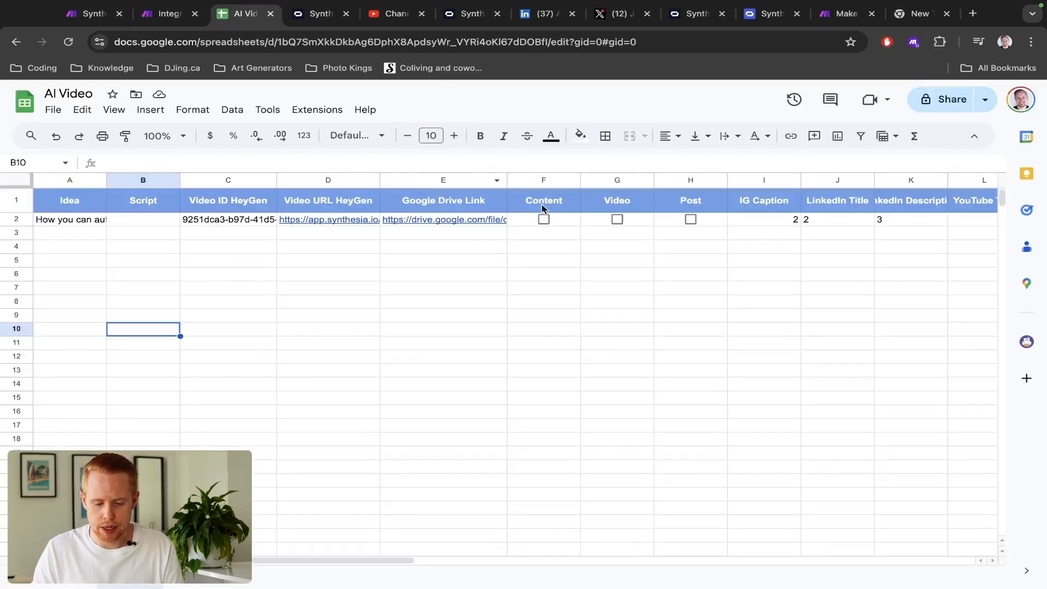
click(552, 180)
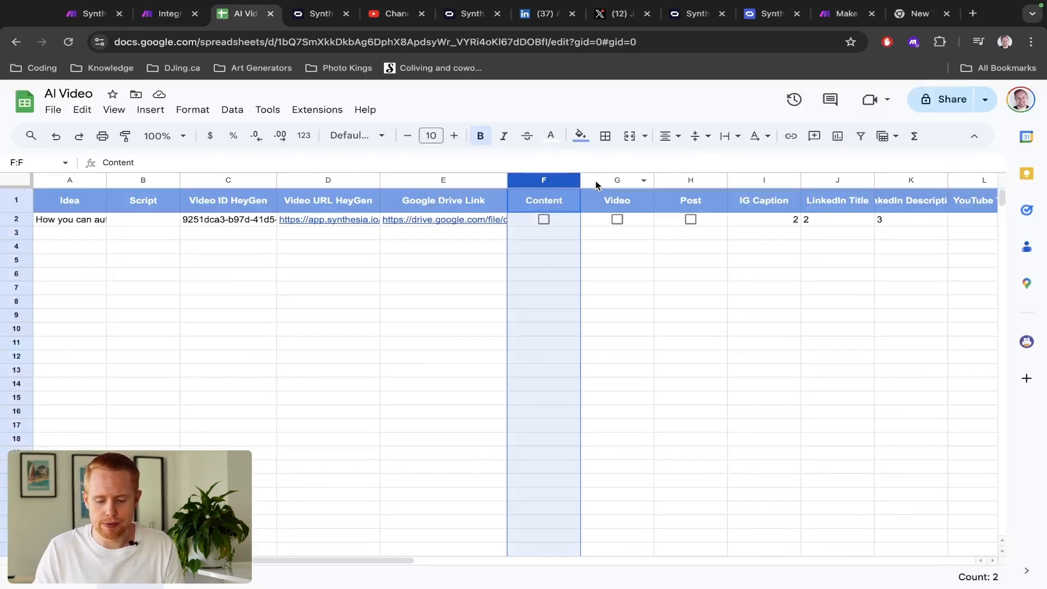
click(635, 180)
click(674, 180)
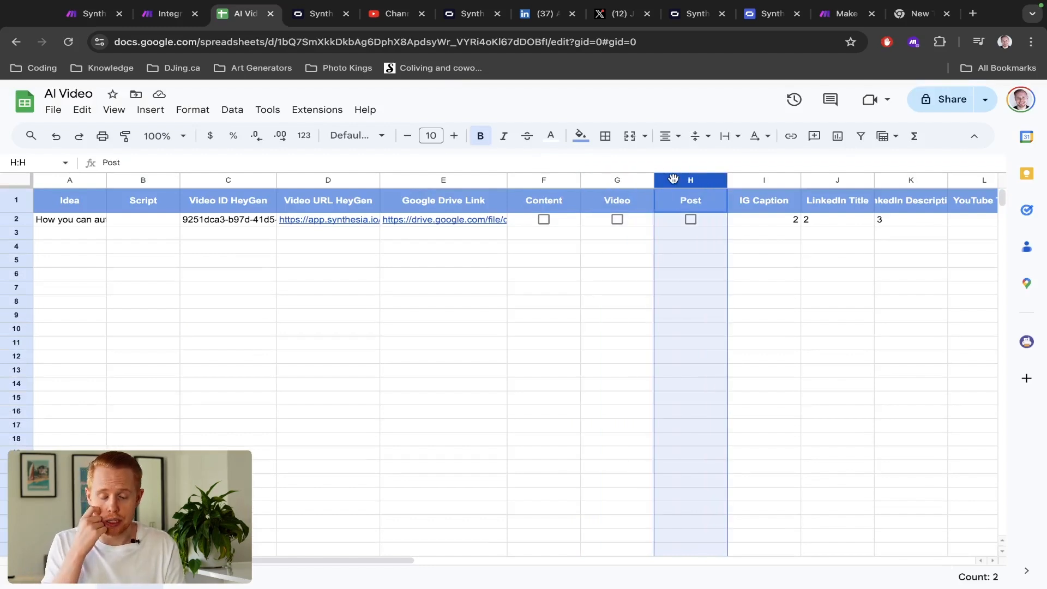
- Glance at the zoomed-out Synthesia Video scenario, then return to the Integration Google Sheets webhook dialog
key(ctrl+shift+Tab)
key(ctrl+shift+Tab)
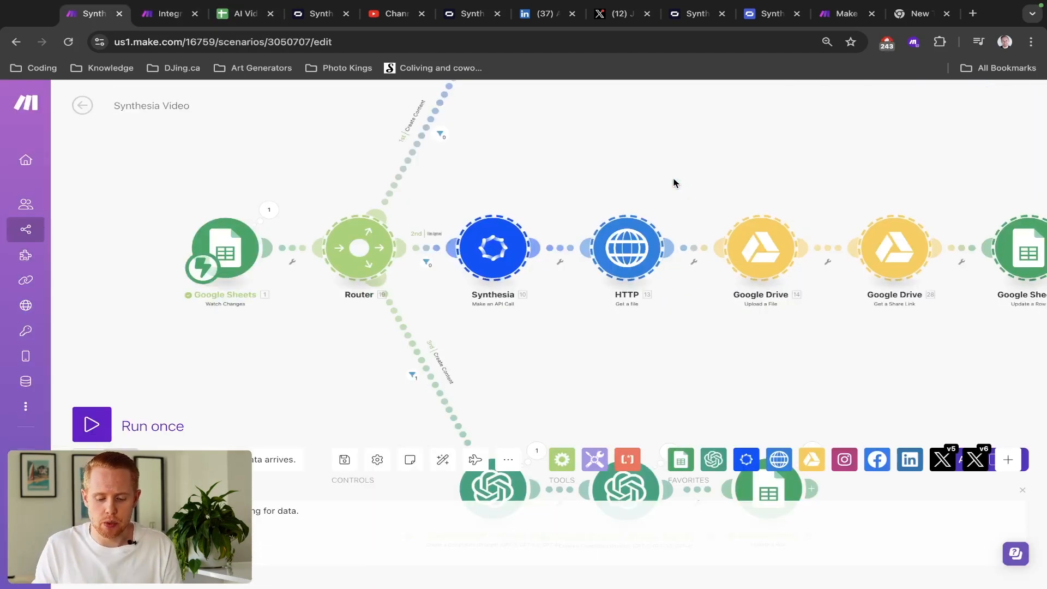
scroll(499, 191, down, 5)
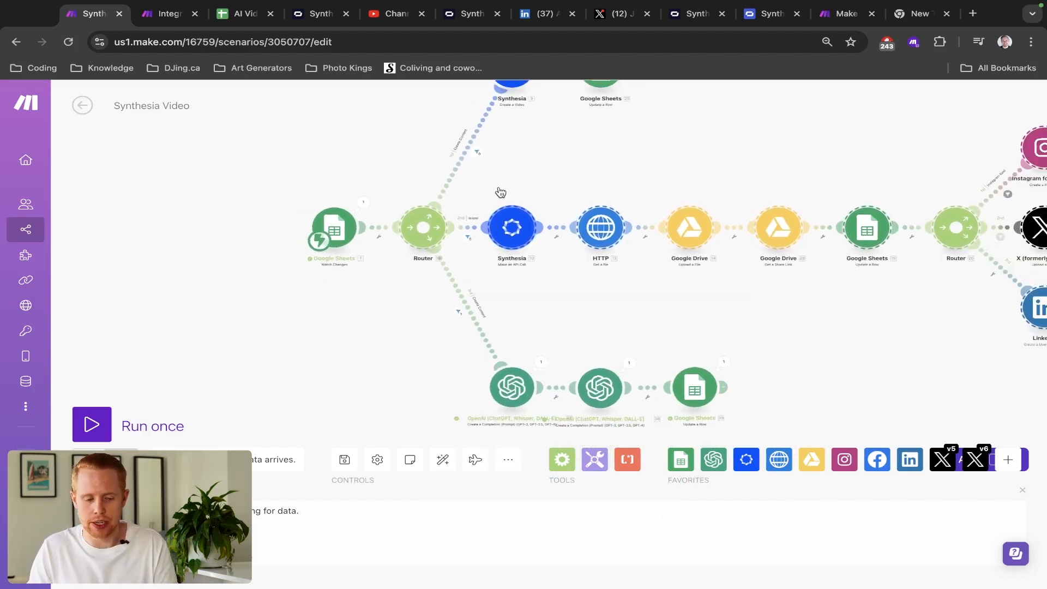
key(ctrl+Tab)
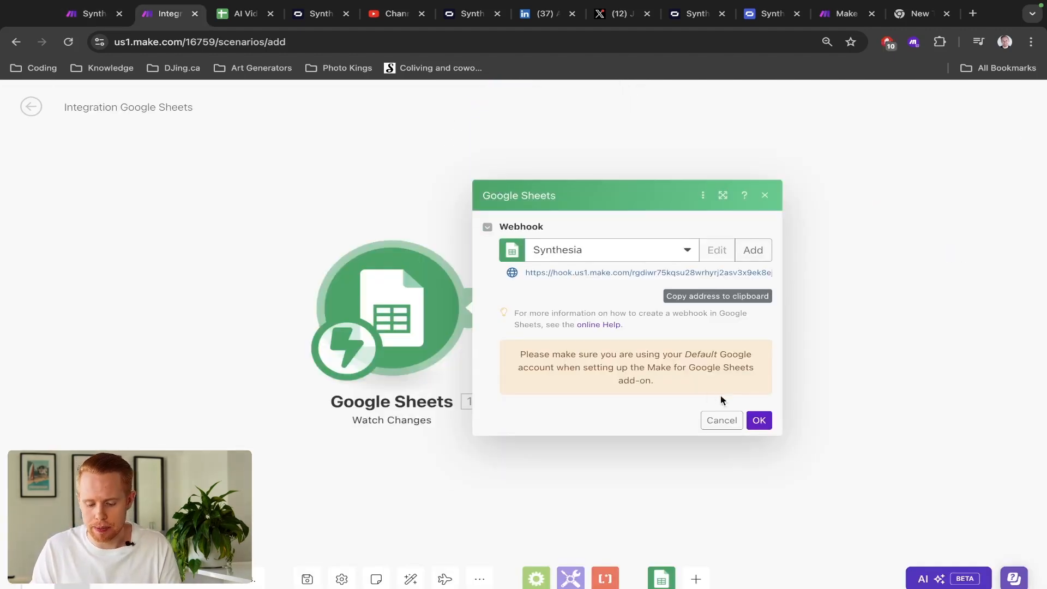
- Confirm the webhook, save and run the scenario once, then tick the F2 Content checkbox
click(756, 419)
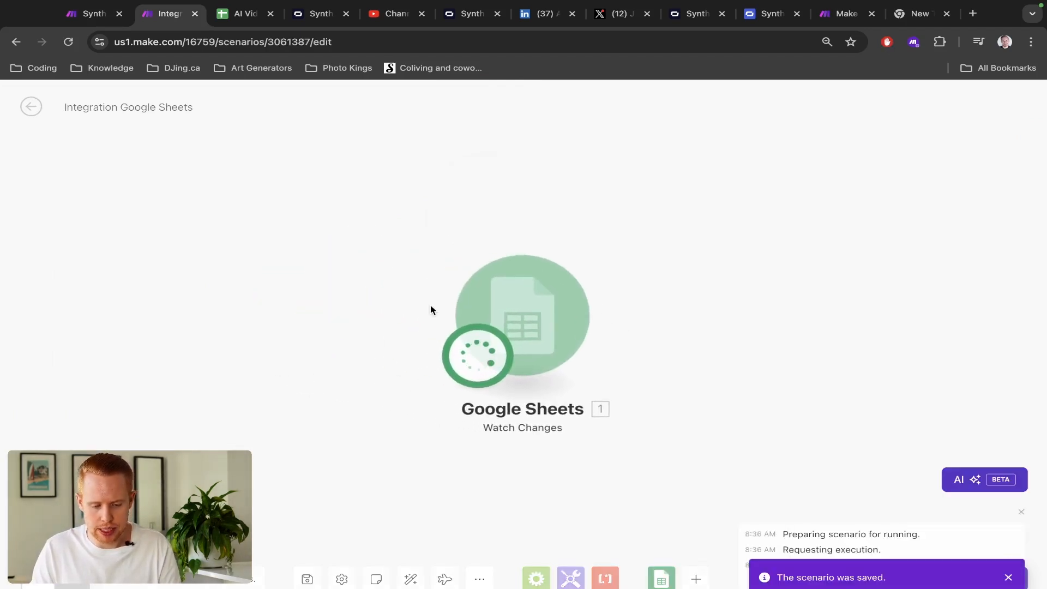
key(ctrl+shift+Tab)
key(ctrl+Tab)
key(ctrl+Tab)
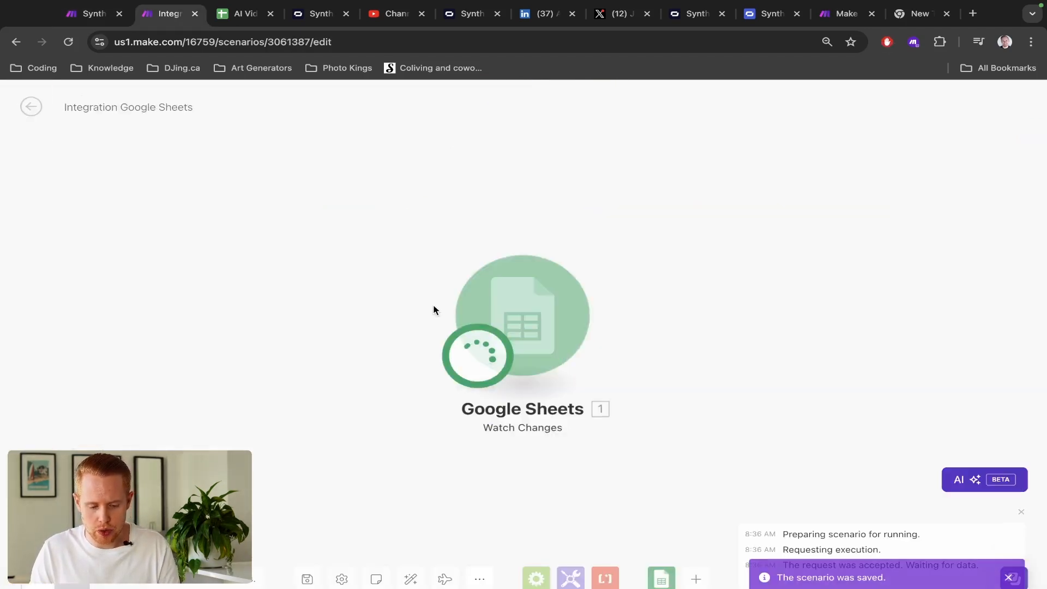
click(543, 219)
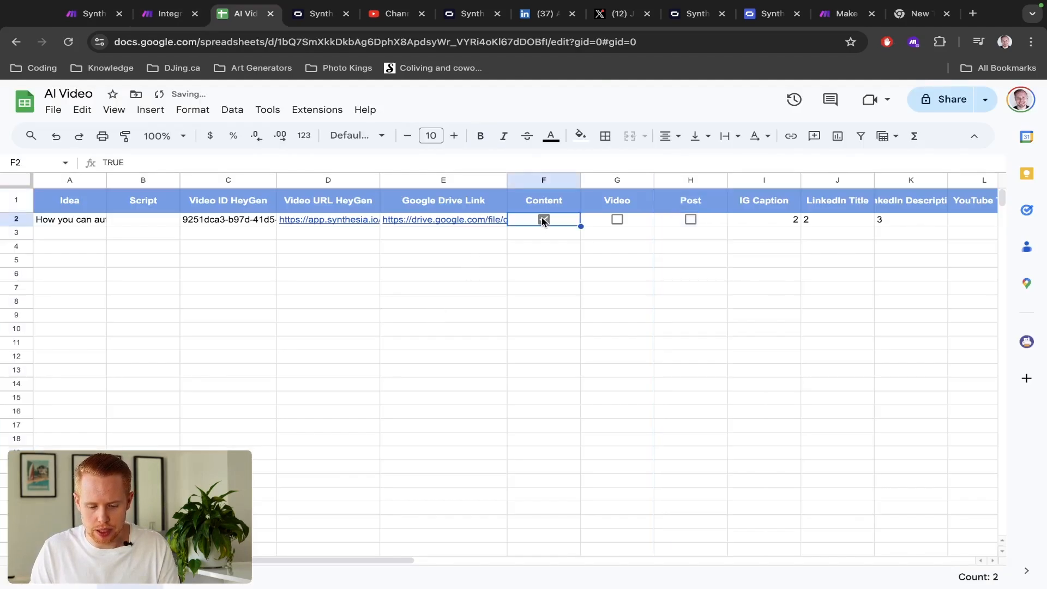
- Compare the trigger's received Content TRUE with F2's stored value, toggling F2 off and back on
key(ctrl+shift+Tab)
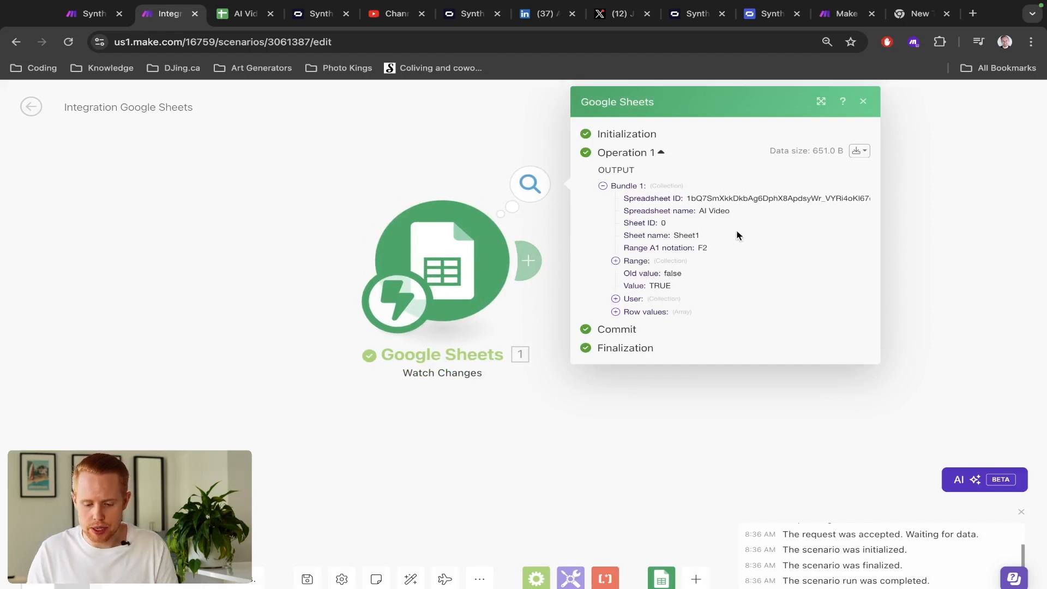
scroll(737, 236, up, 5)
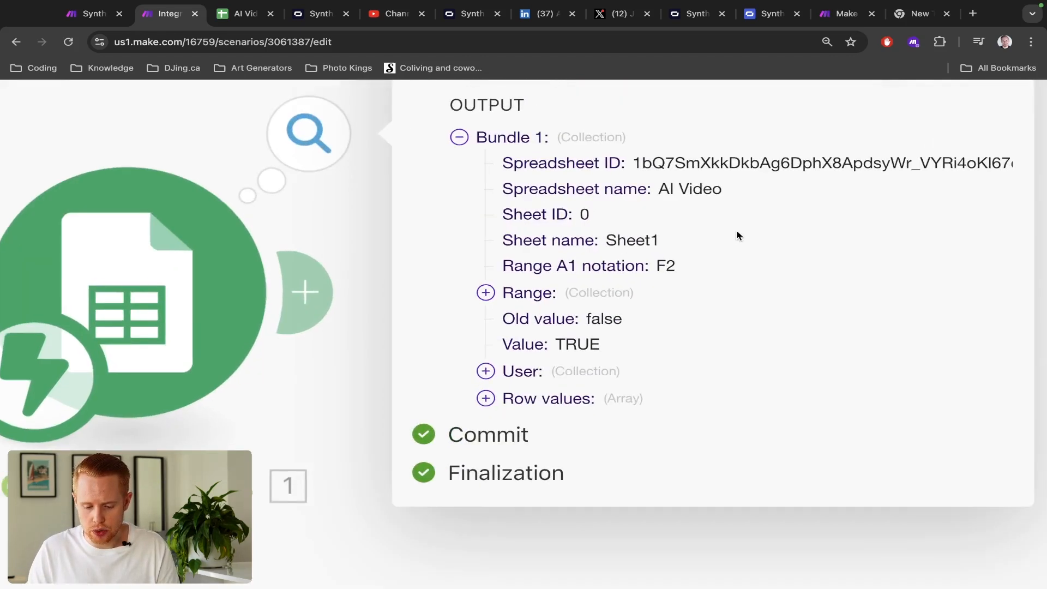
scroll(736, 235, right, 1)
double_click(512, 348)
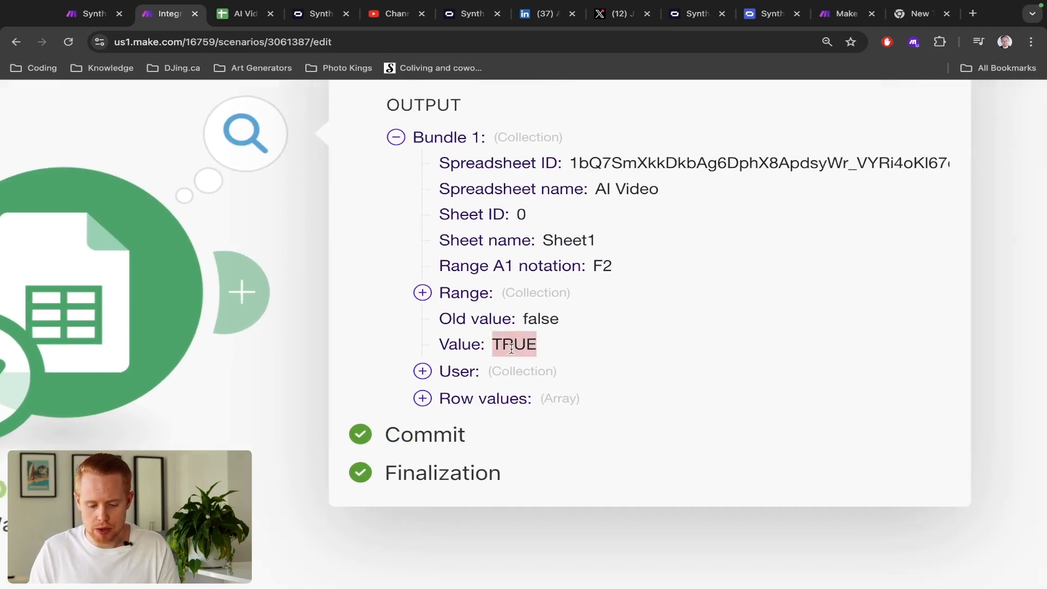
key(ctrl+shift+Tab)
key(ctrl+Tab)
key(ctrl+Tab)
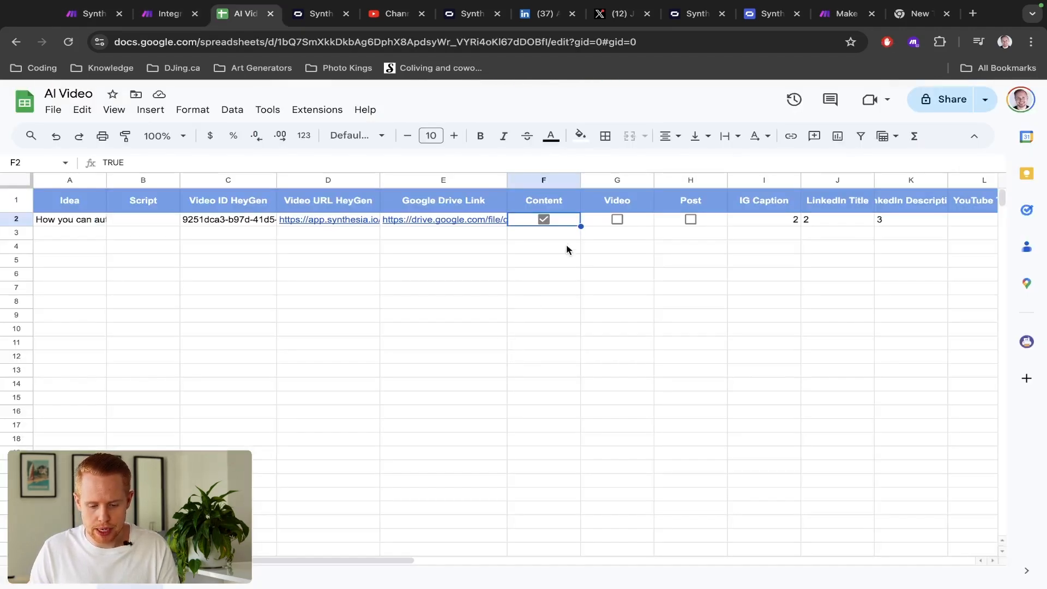
click(269, 157)
double_click(267, 157)
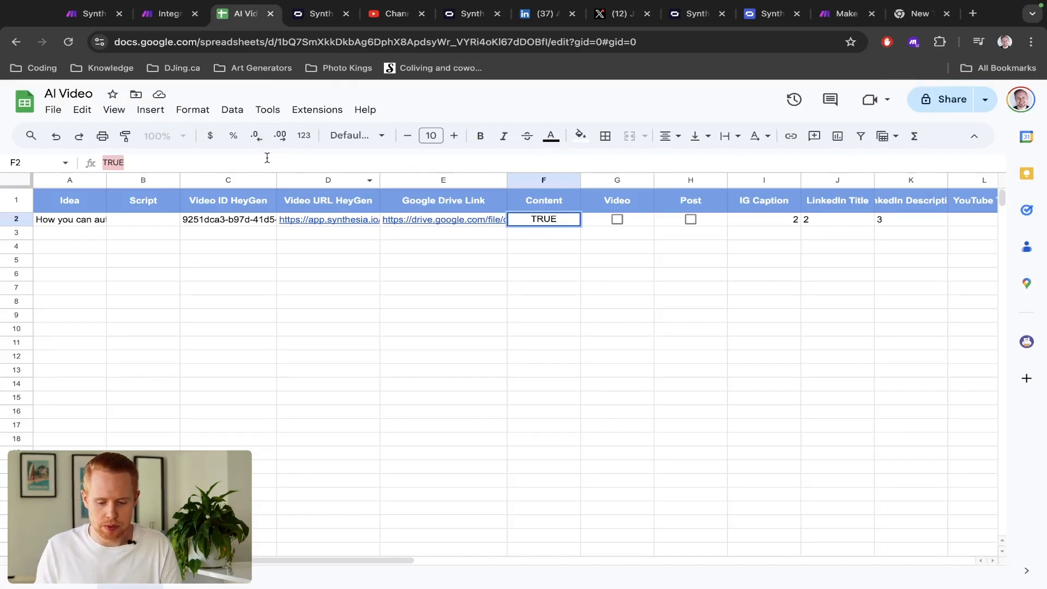
click(543, 219)
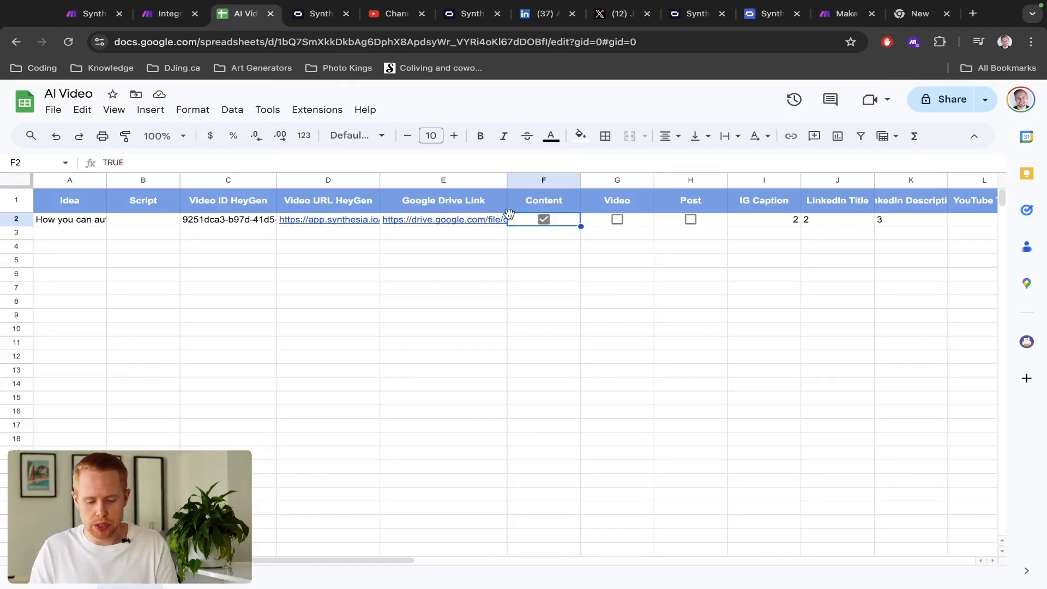
click(543, 220)
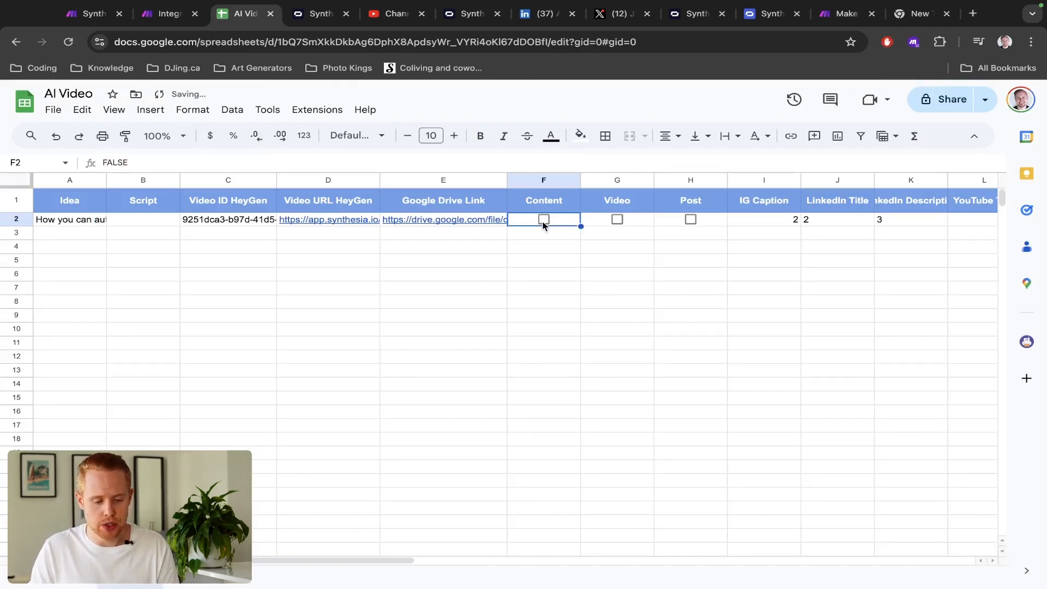
click(544, 221)
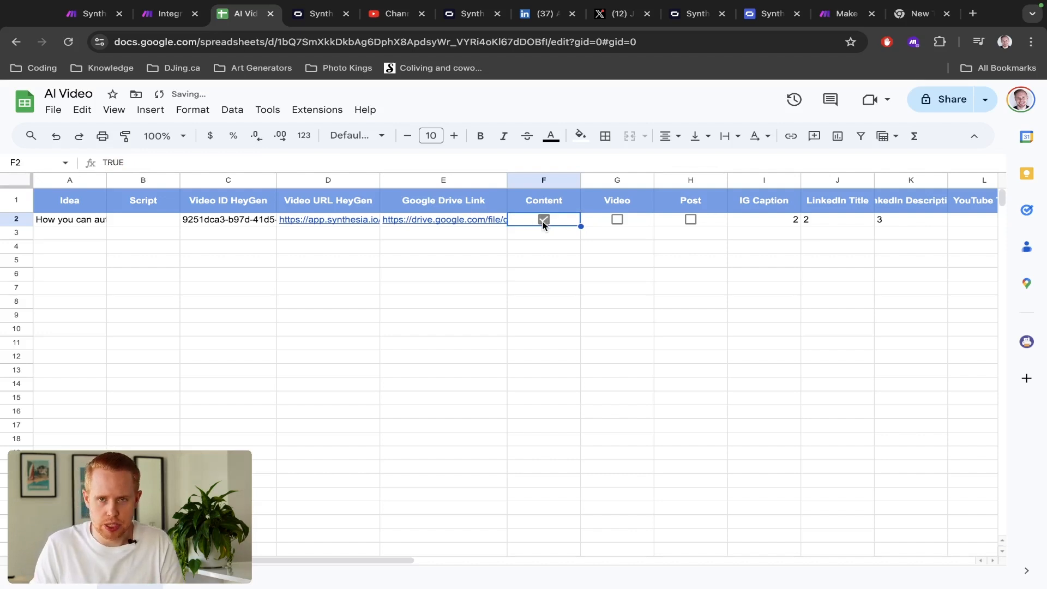
- Expand Row values and collection 1 in the Watch Changes trigger output
key(ctrl+shift+Tab)
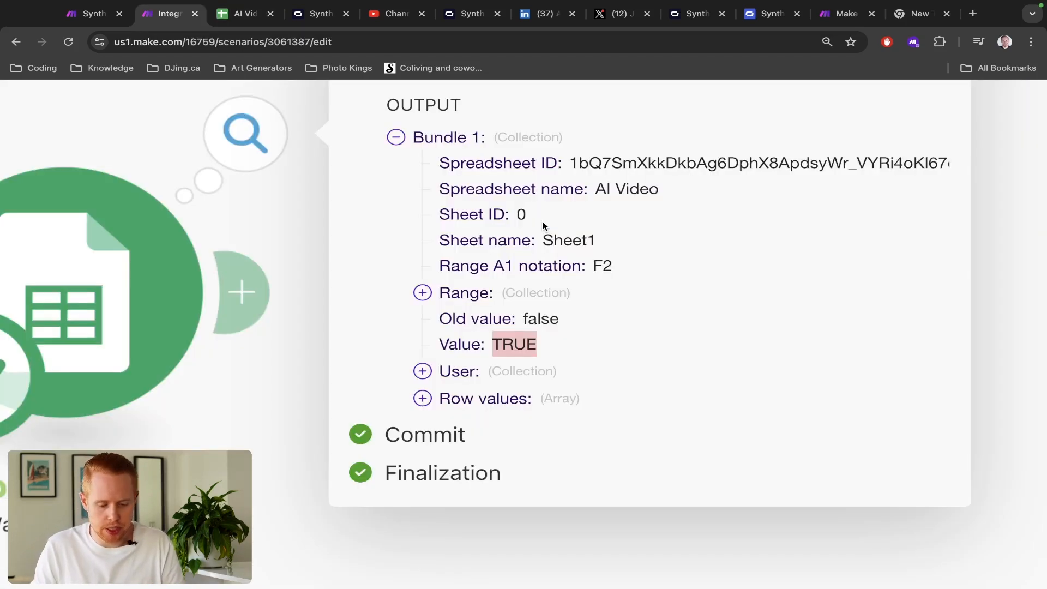
click(423, 398)
scroll(557, 409, down, 2)
click(445, 356)
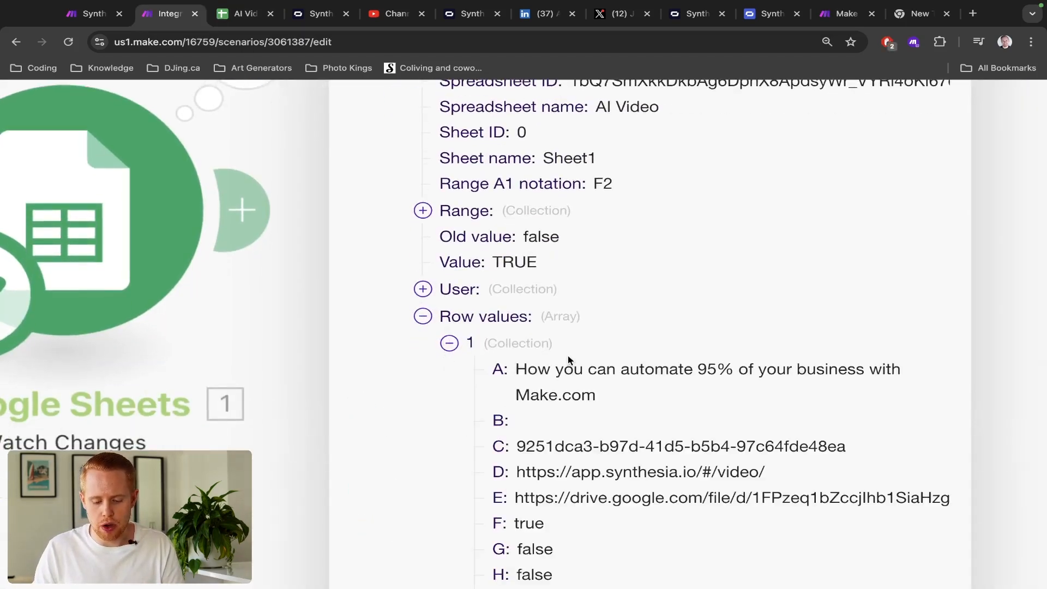
scroll(568, 355, down, 5)
- Check row 2's columns A–O in the sheet against the values listed in Make's output
key(ctrl+Tab)
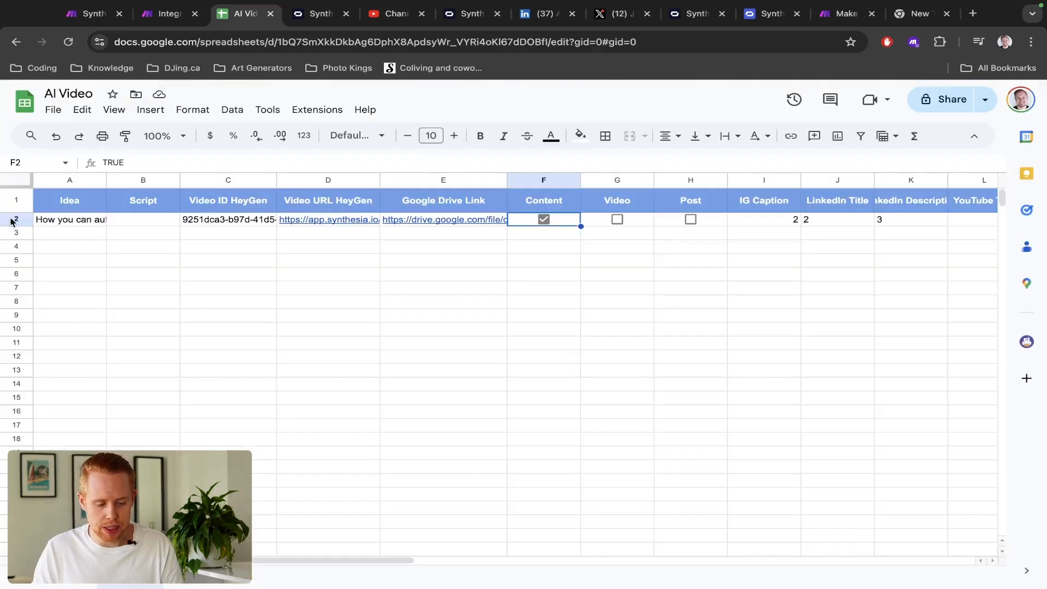
click(16, 219)
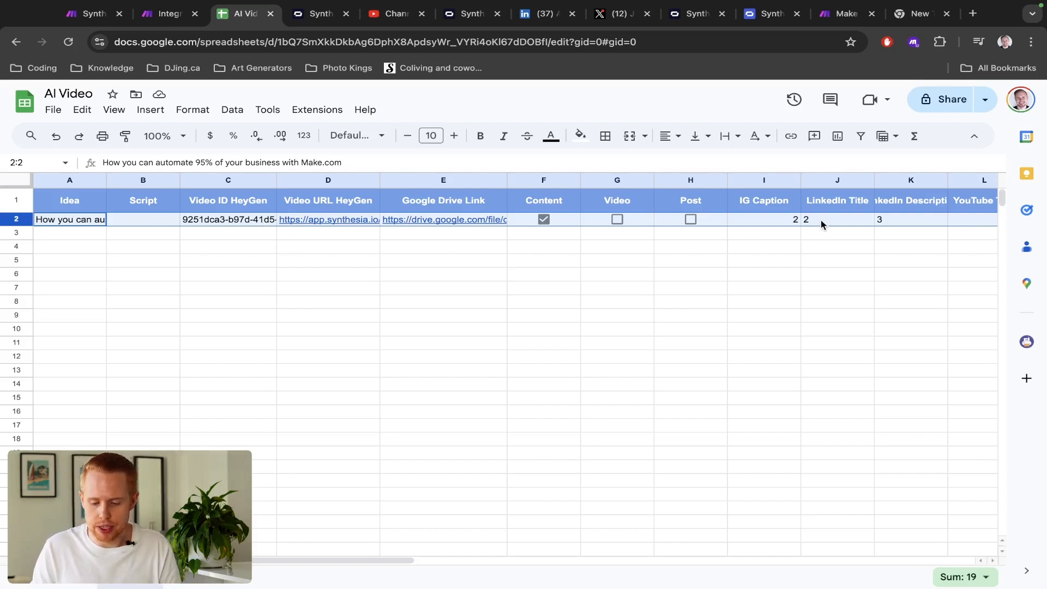
scroll(824, 219, right, 3)
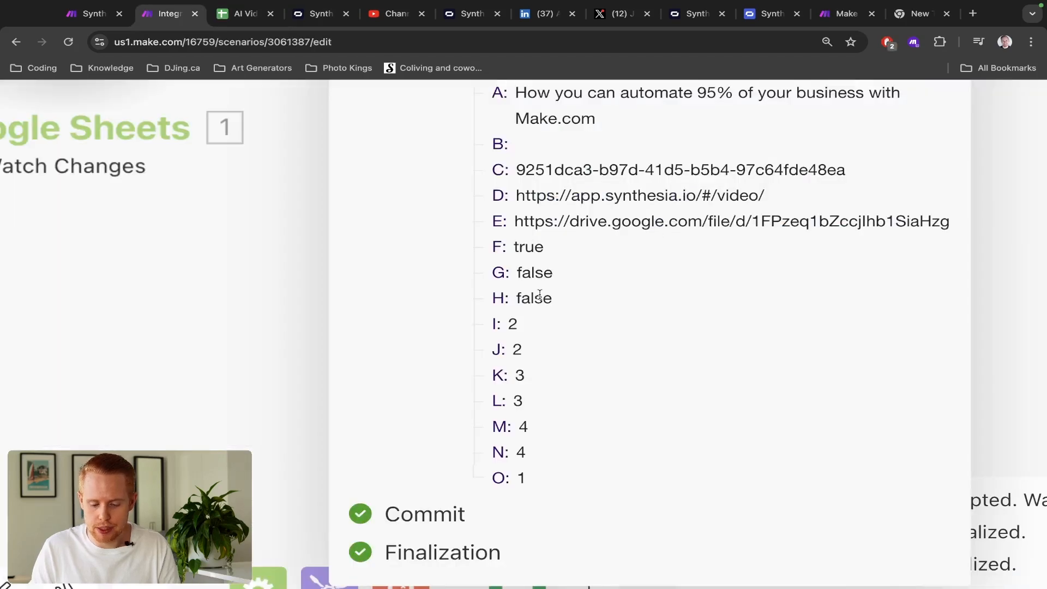
scroll(560, 293, up, 3)
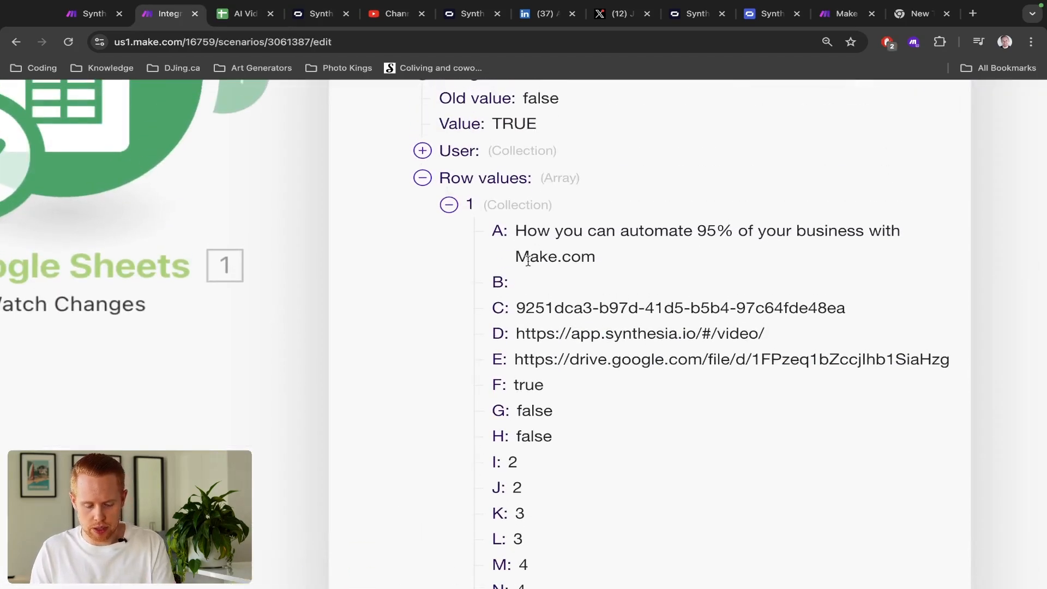
scroll(528, 261, down, 2)
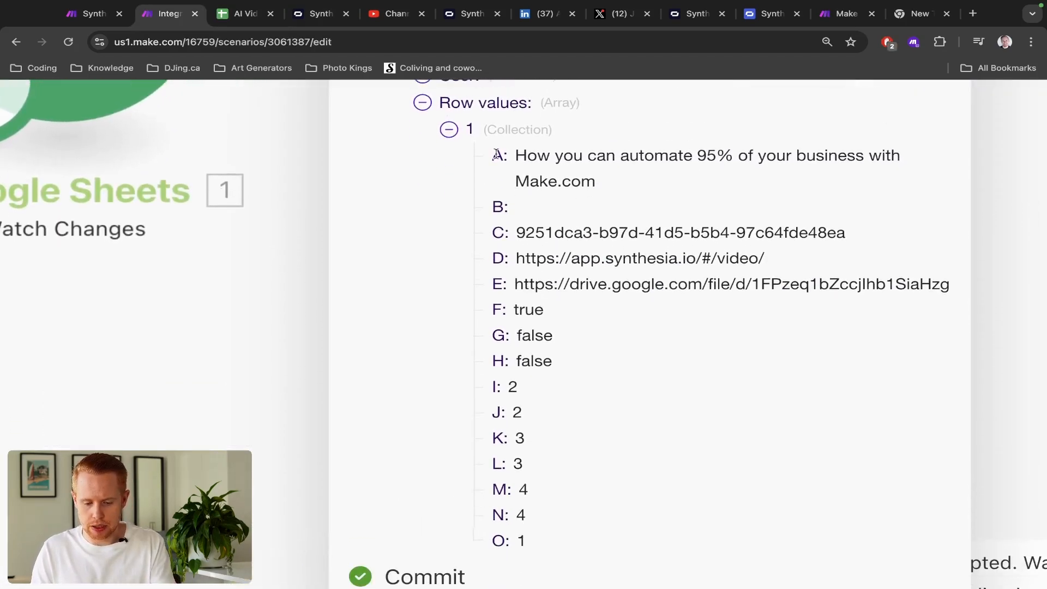
key(ctrl+Tab)
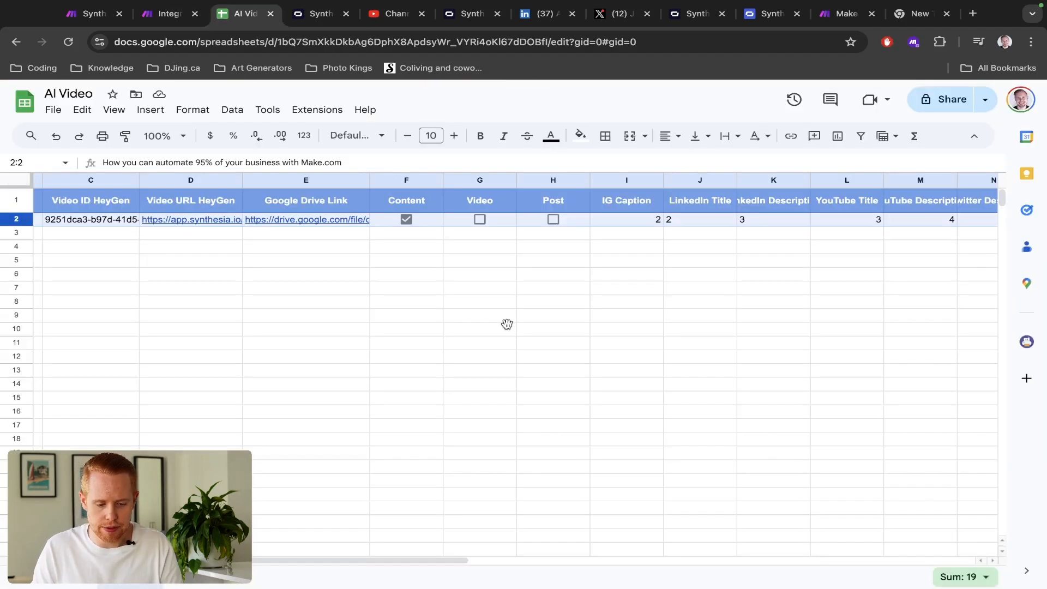
scroll(178, 313, left, 3)
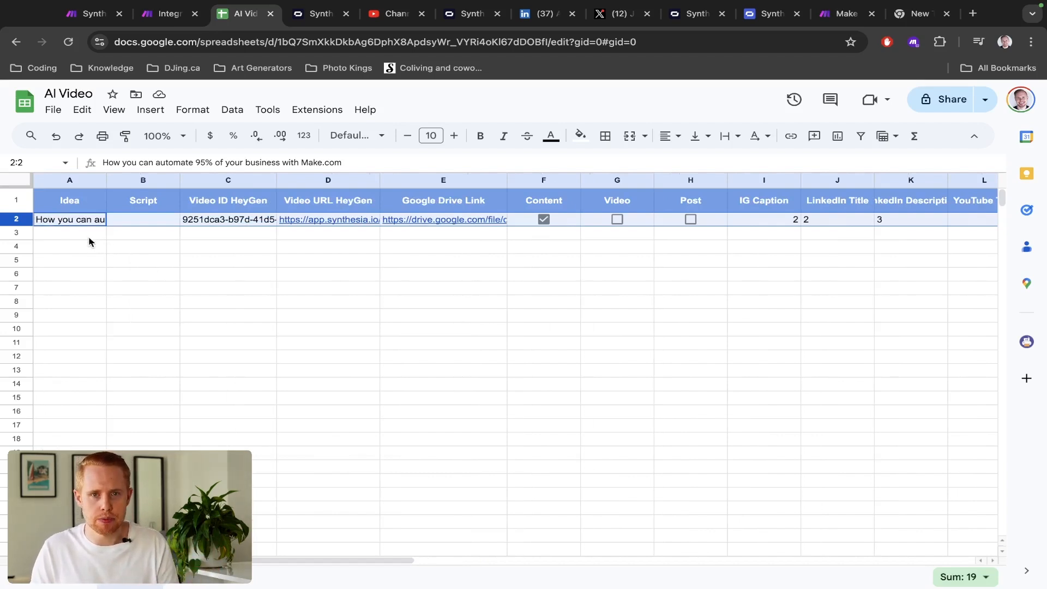
key(ctrl+shift+Tab)
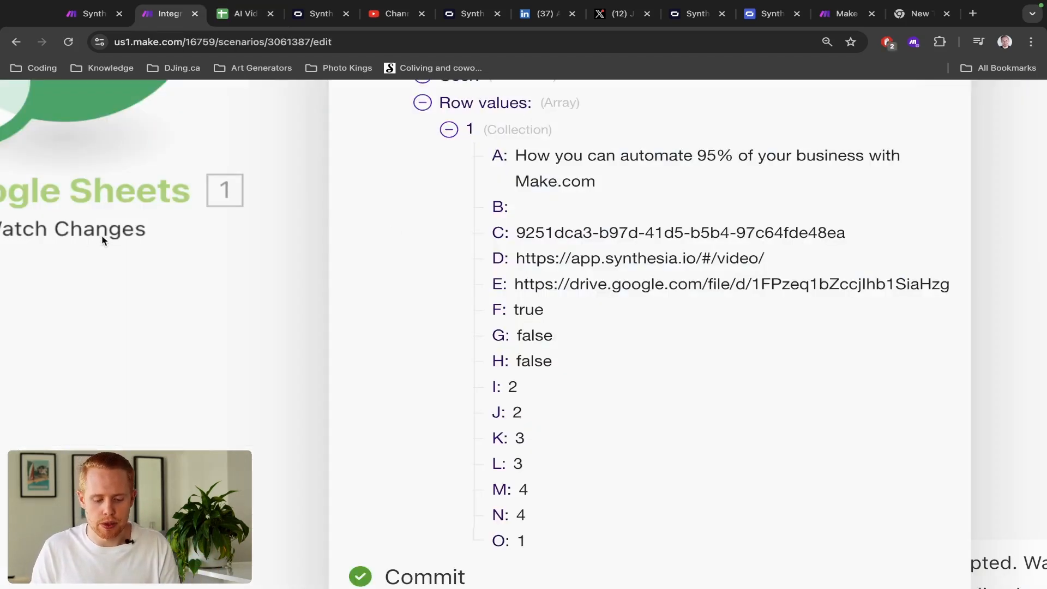
scroll(566, 253, down, 5)
- Add a Flow Control Router after the Watch Changes trigger and save the scenario
click(545, 312)
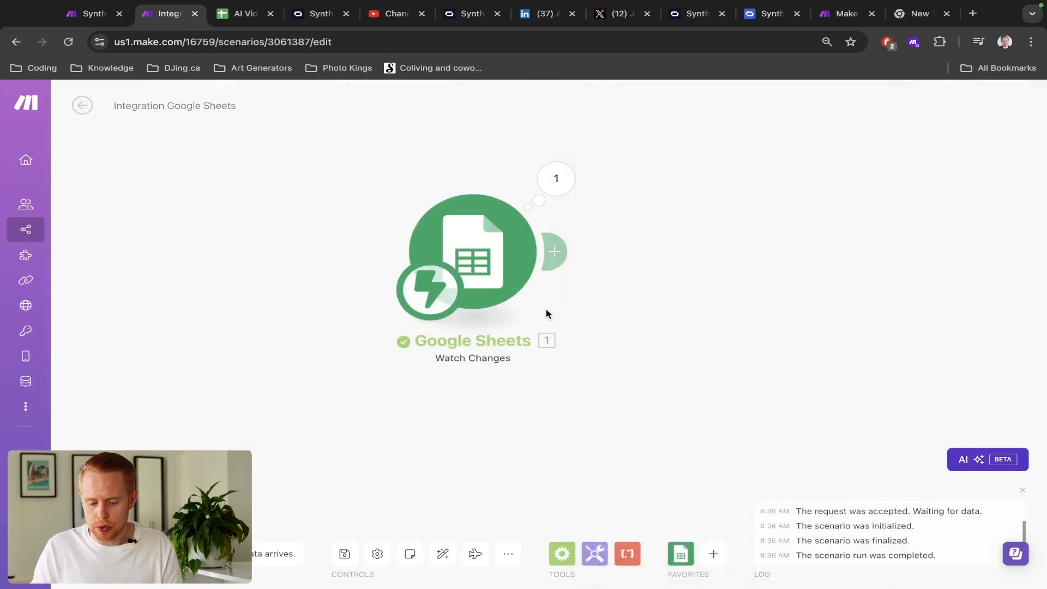
click(558, 255)
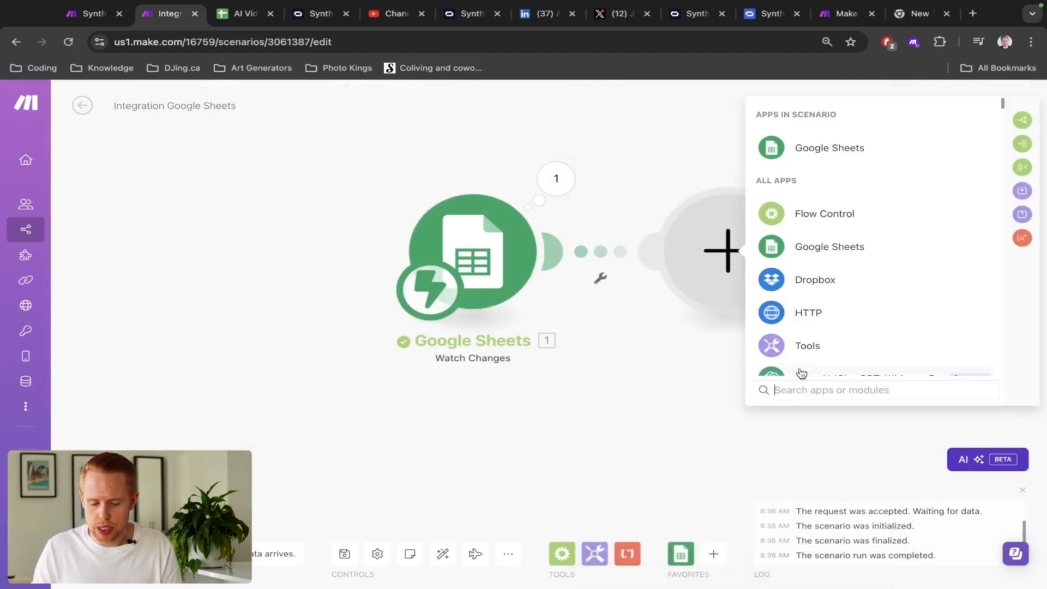
click(827, 218)
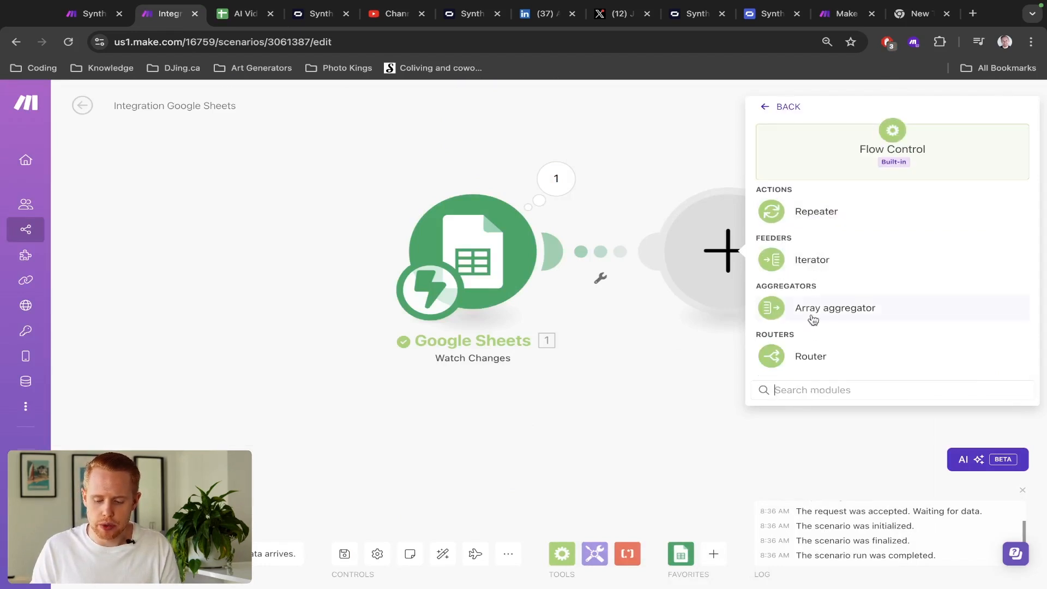
click(810, 357)
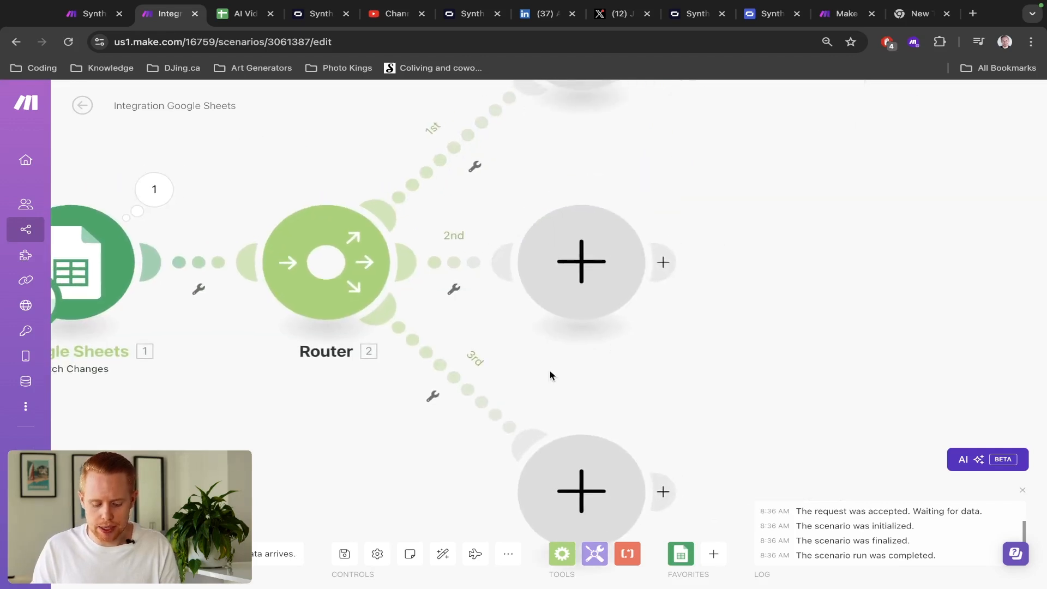
key(ctrl+s)
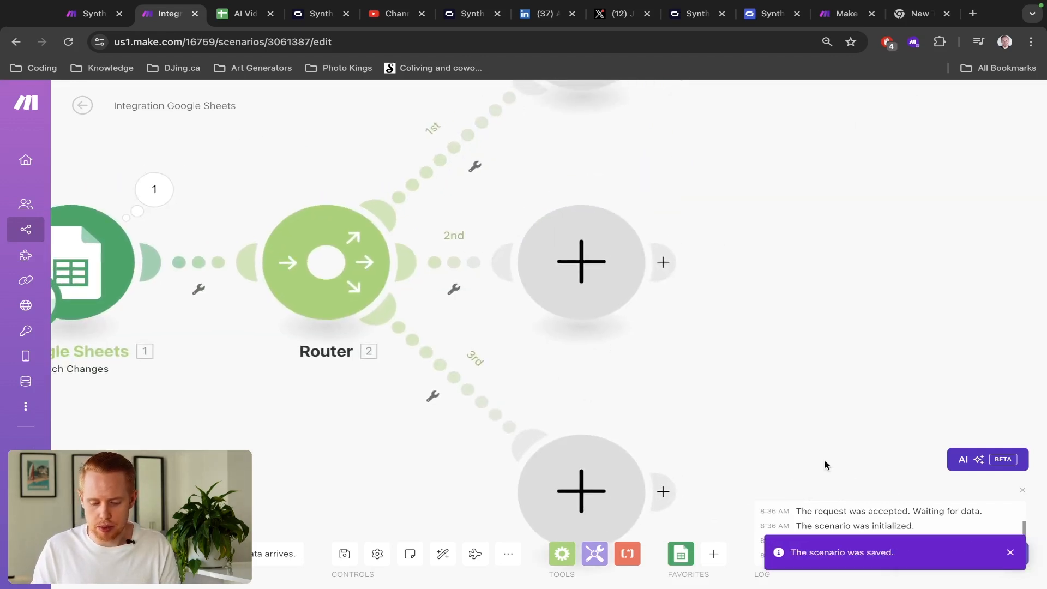
- Pan the Make canvas to show the router's three empty branch modules
key(ctrl+shift+Tab)
key(ctrl+Tab)
key(ctrl+Tab)
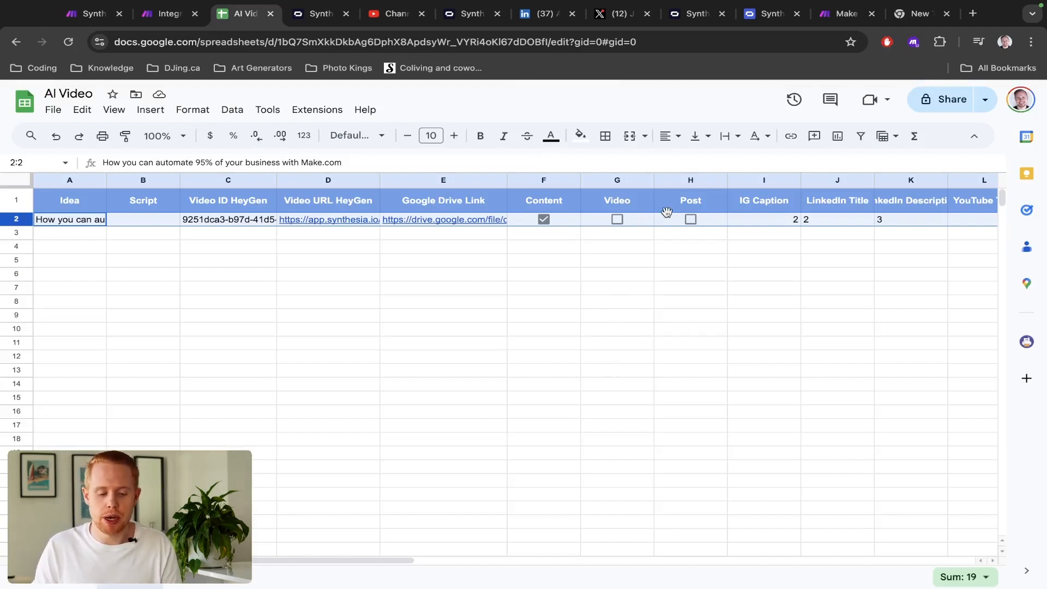
key(ctrl+shift+Tab)
drag(681, 163, 583, 275)
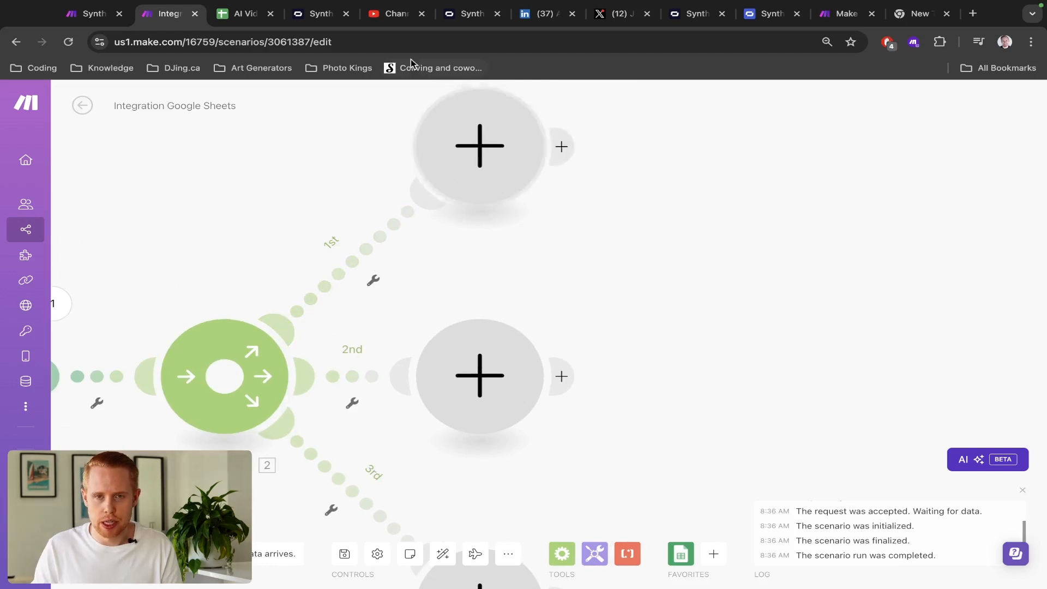
- Place an OpenAI Create a Completion module, found via 'chatgpt', on the router's 1st route
click(483, 145)
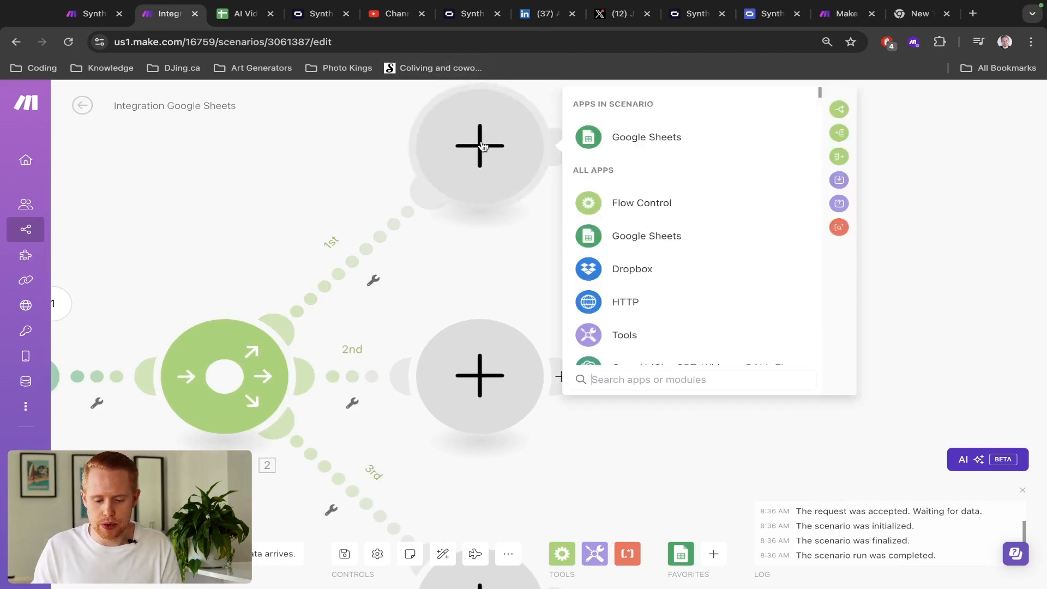
text(chatgpt)
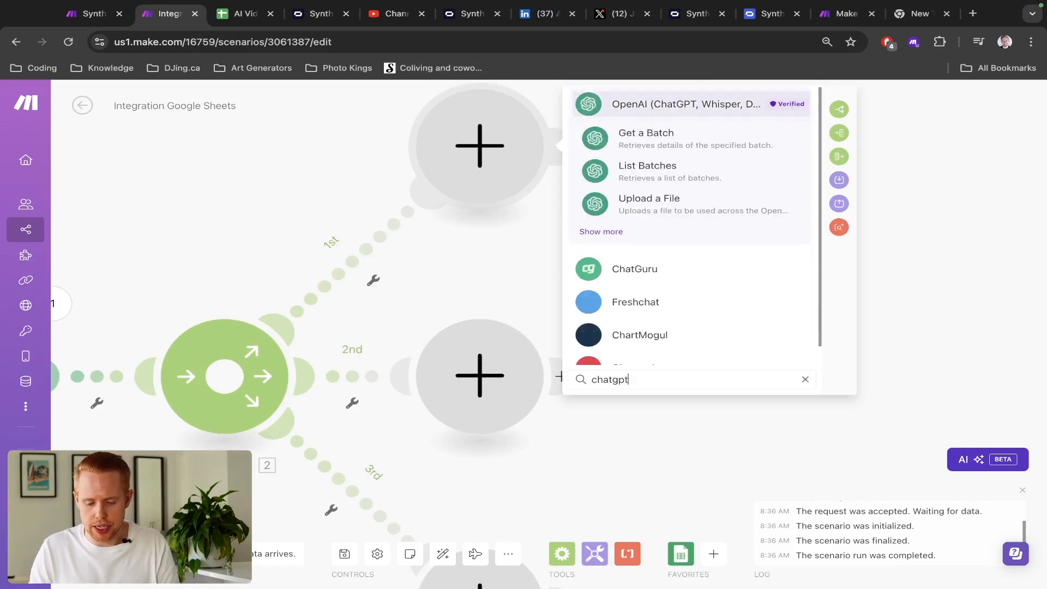
click(642, 108)
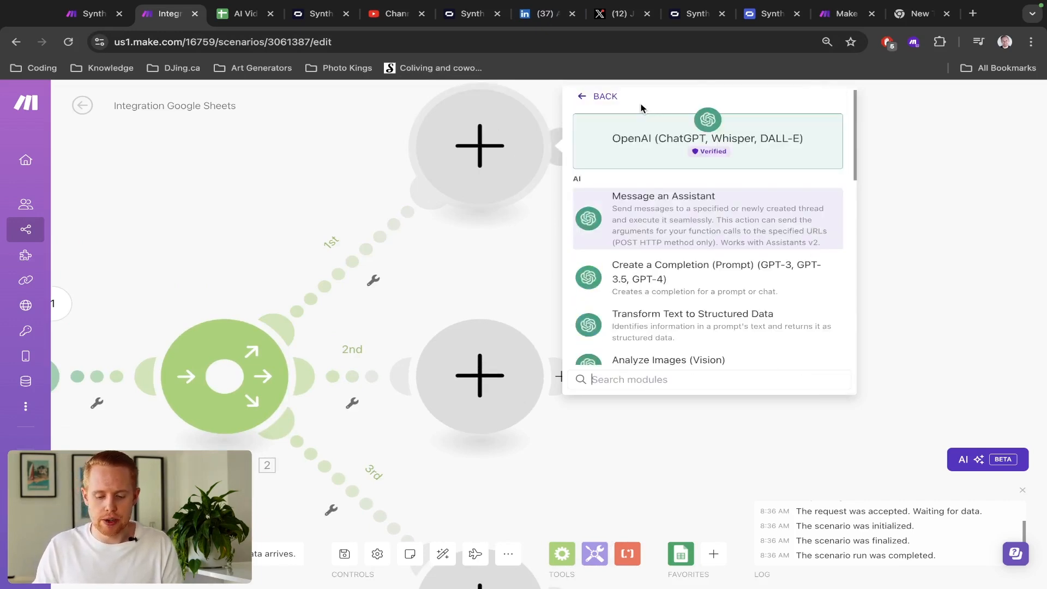
click(647, 283)
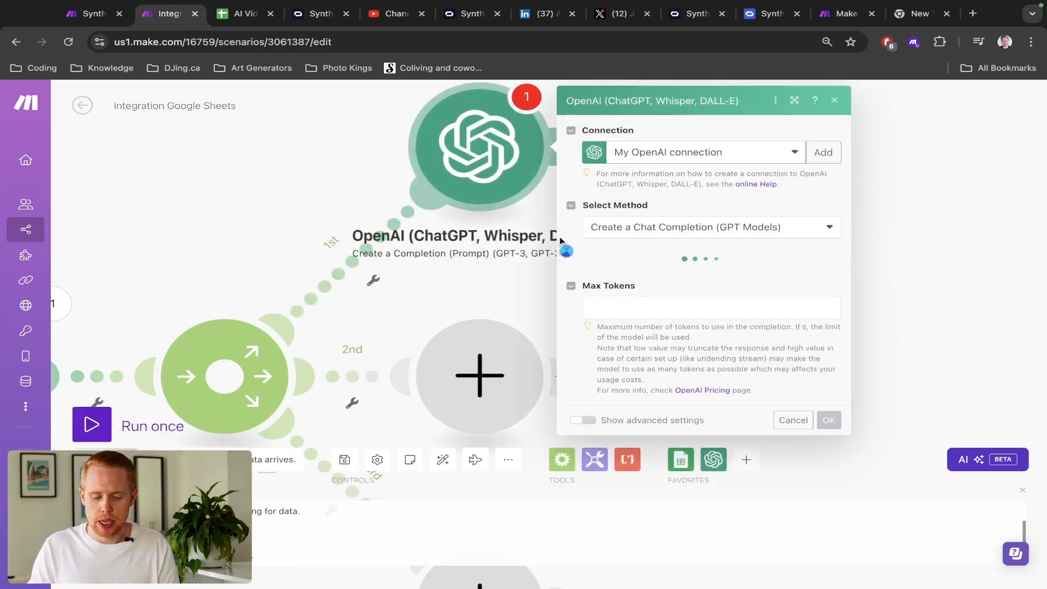
click(246, 150)
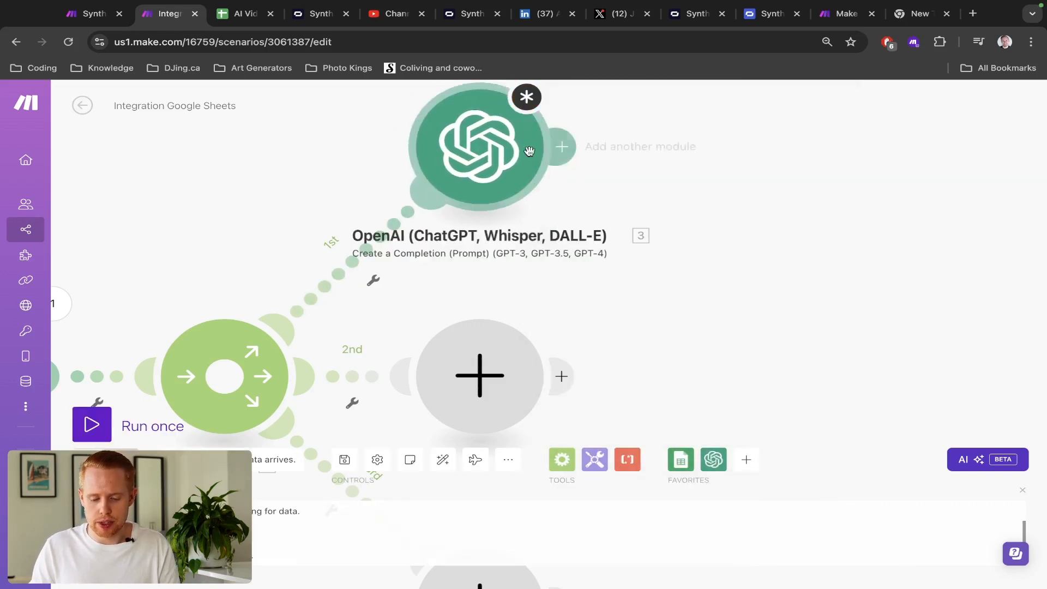
click(561, 145)
- Discard the extra empty slot and set the OpenAI module's model to gpt-4o
click(797, 170)
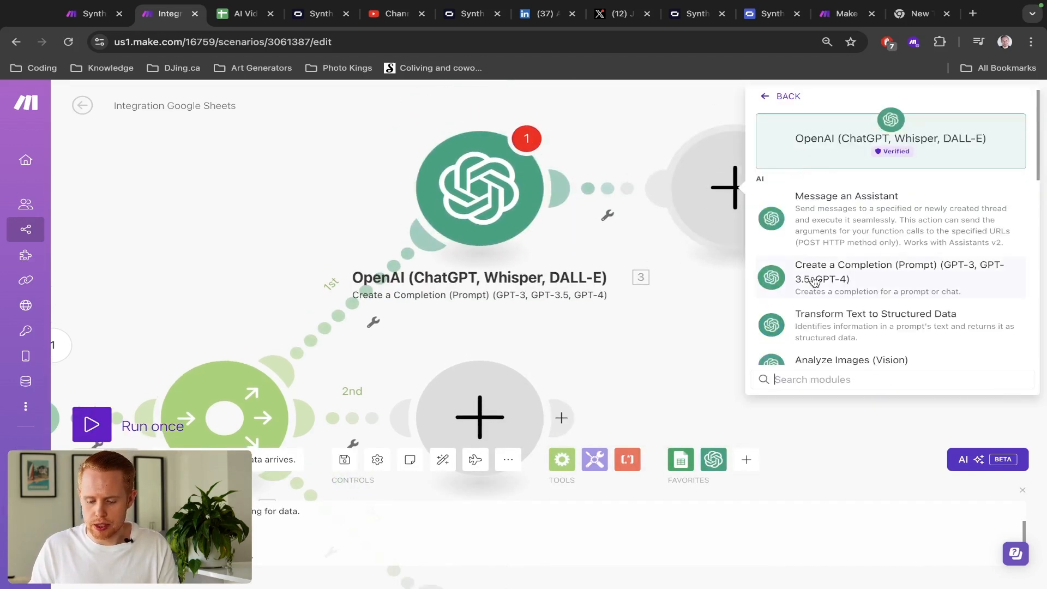
scroll(812, 281, down, 10)
scroll(815, 281, up, 10)
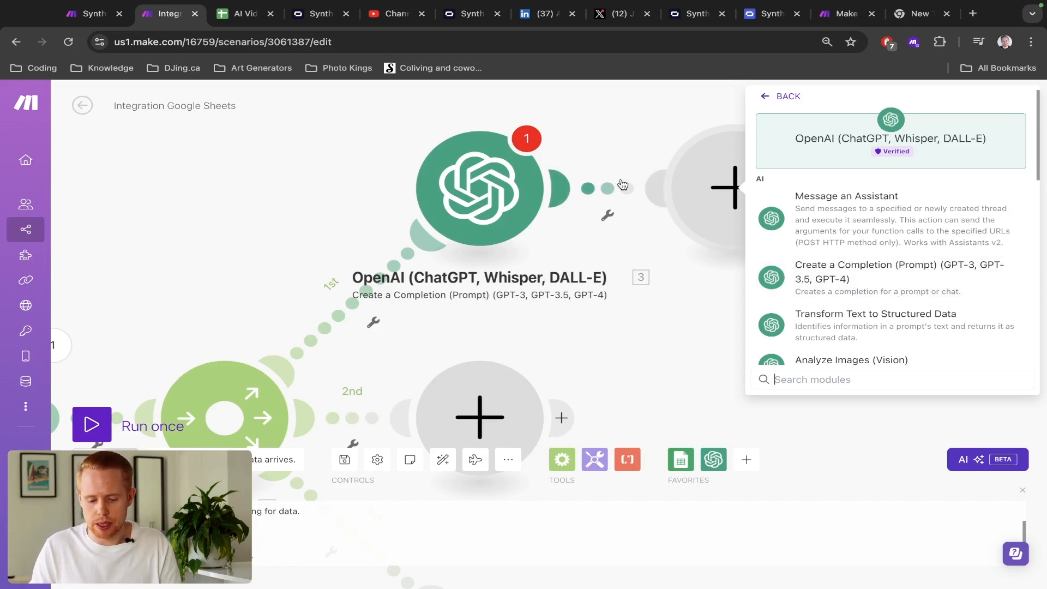
click(580, 148)
click(518, 177)
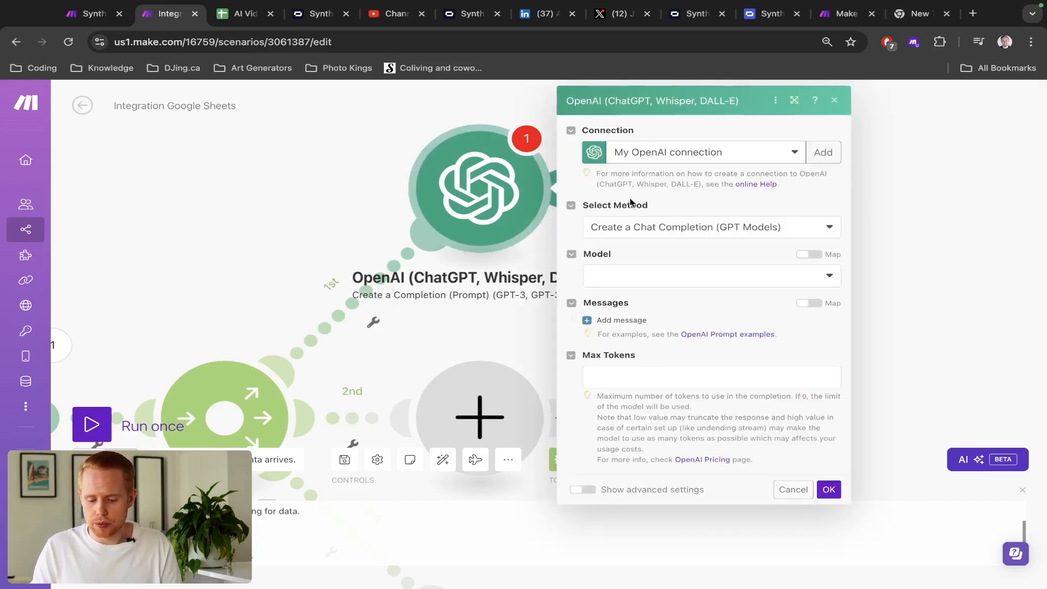
click(649, 275)
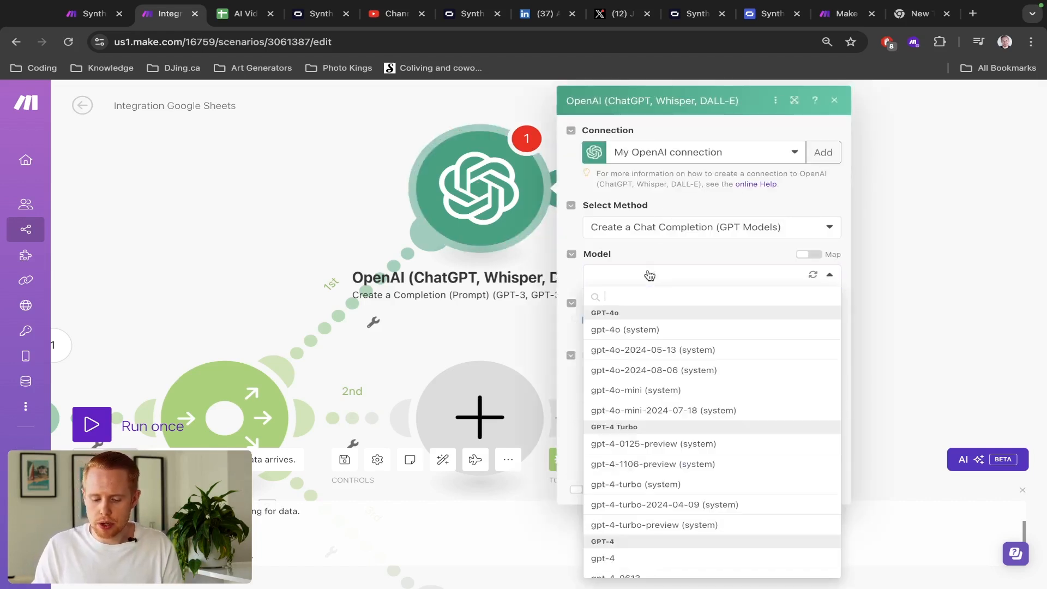
click(635, 334)
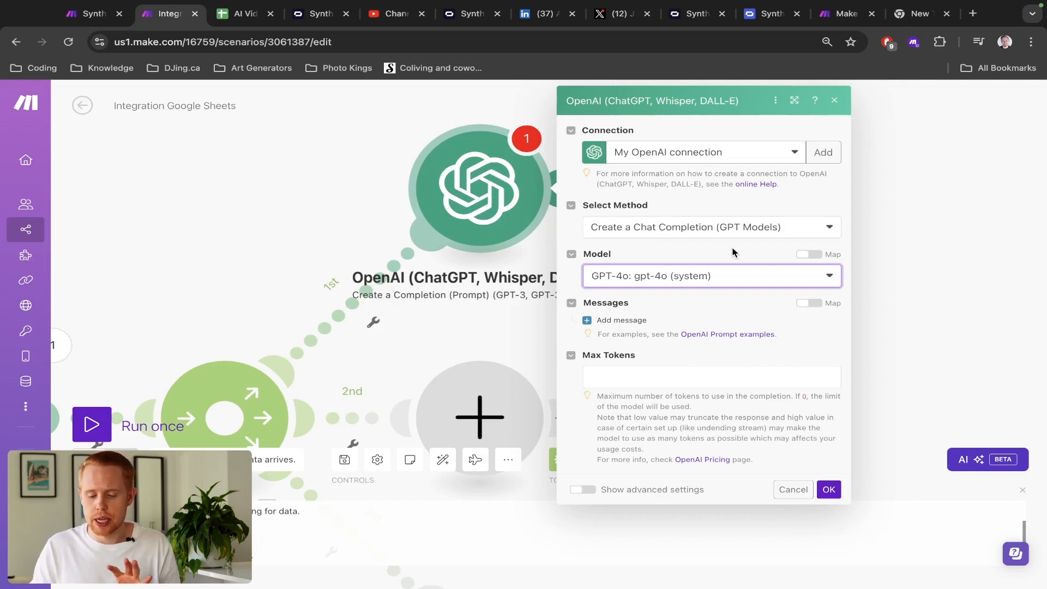
- Start a new OpenAI connection and type 'platform' into a fresh browser tab's address bar
click(764, 160)
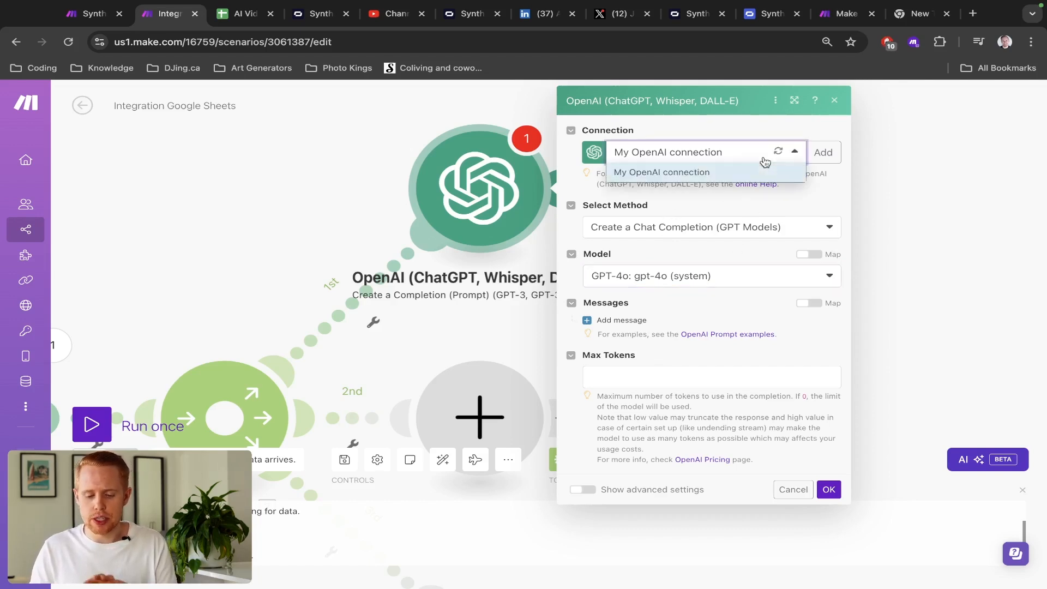
click(818, 153)
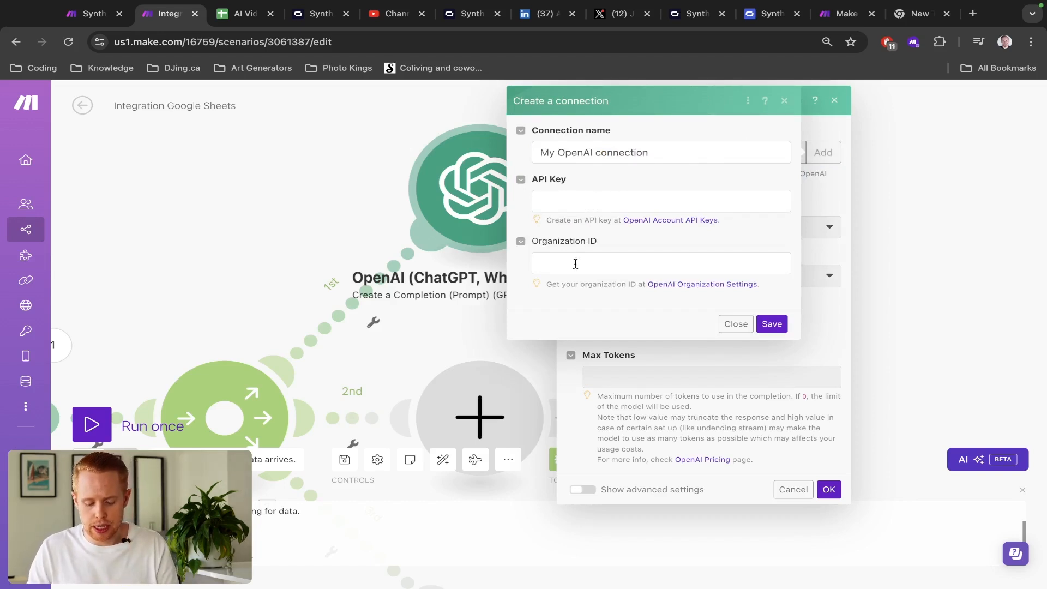
key(ctrl+t)
text(platform.openai.com)
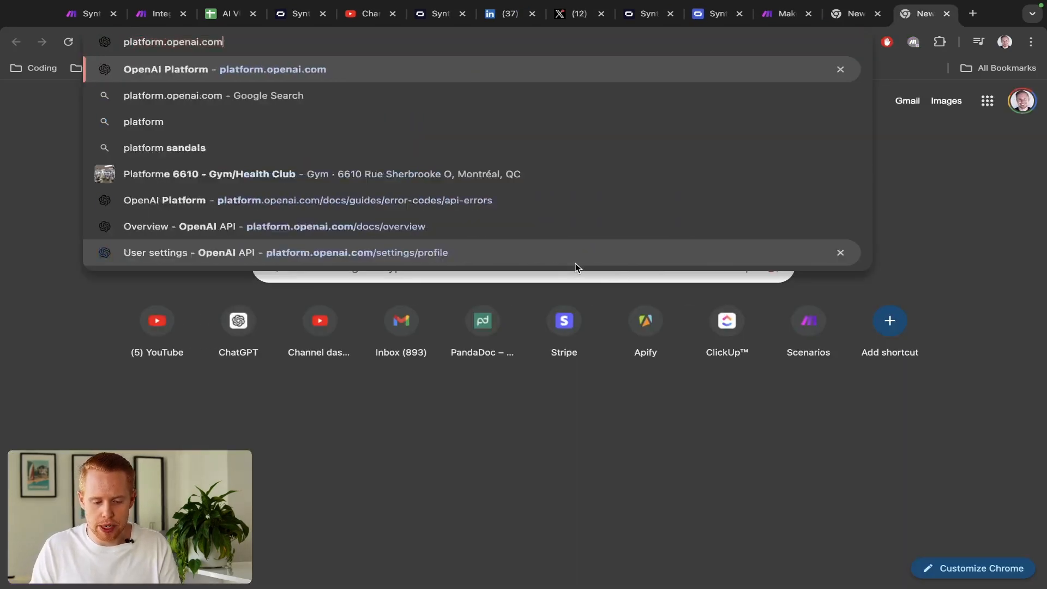
- Review the existing secret keys on platform.openai.com's Your profile User API keys page, then return to Make
key(Return)
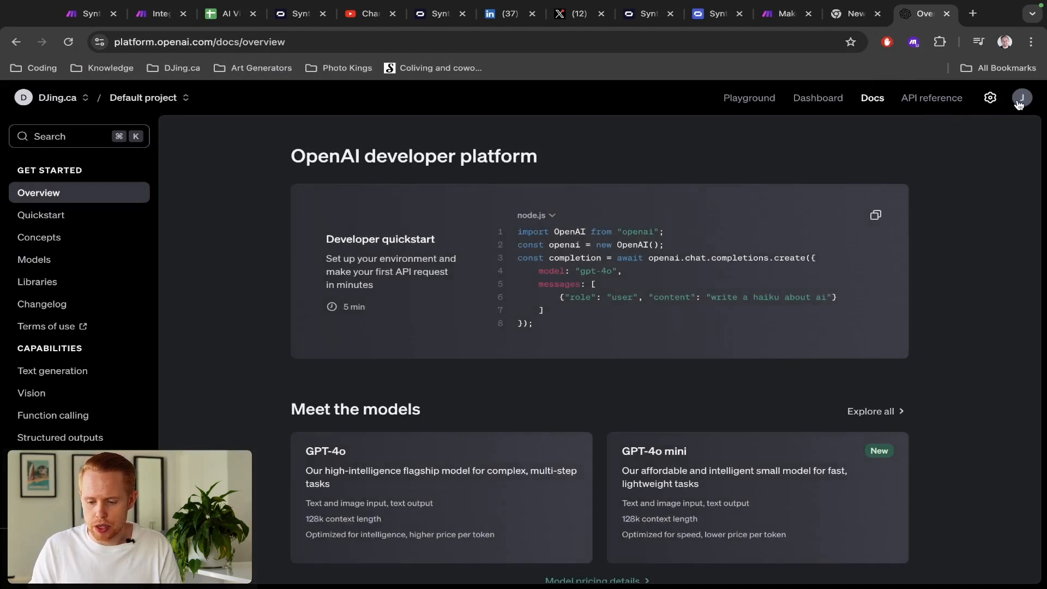
click(1020, 103)
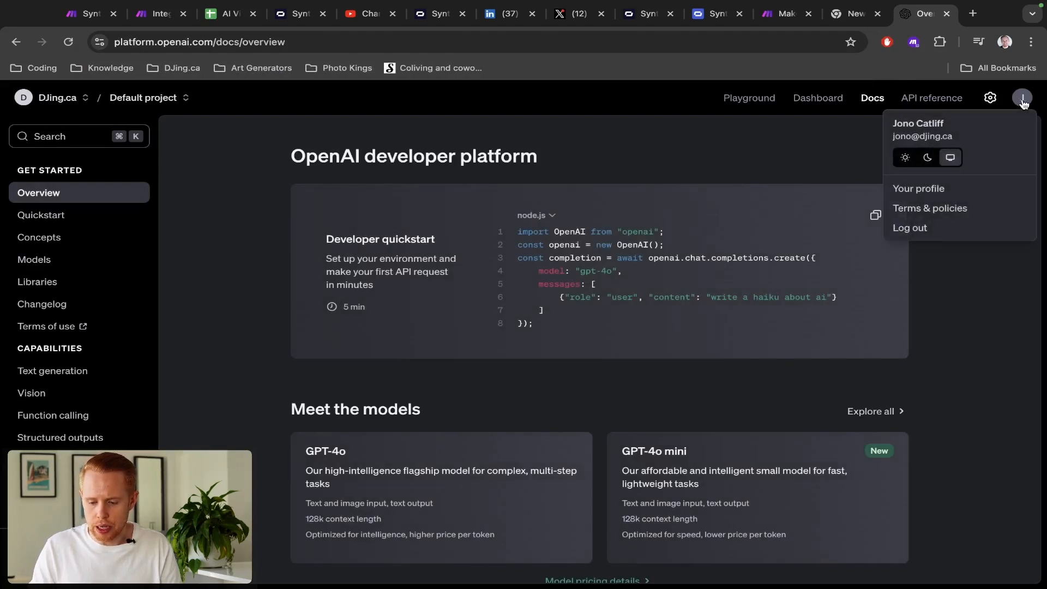
click(941, 193)
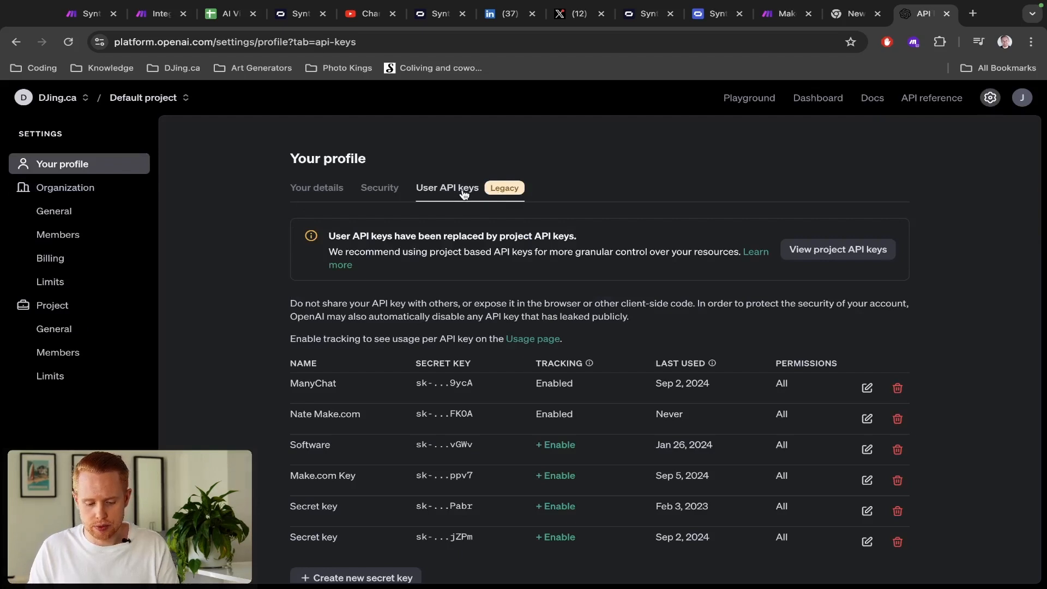
scroll(497, 319, down, 3)
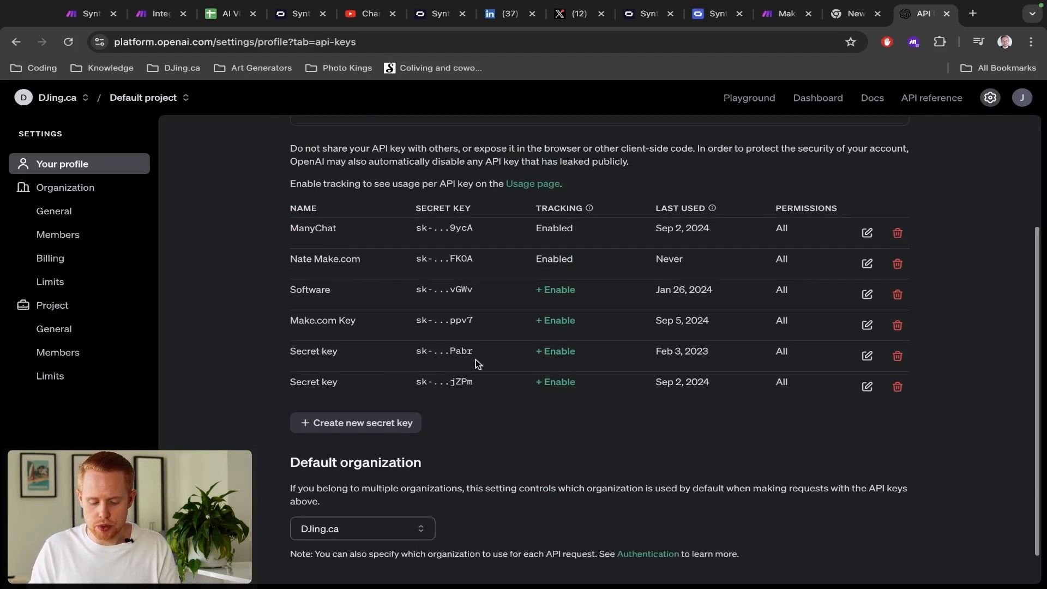
scroll(606, 434, up, 3)
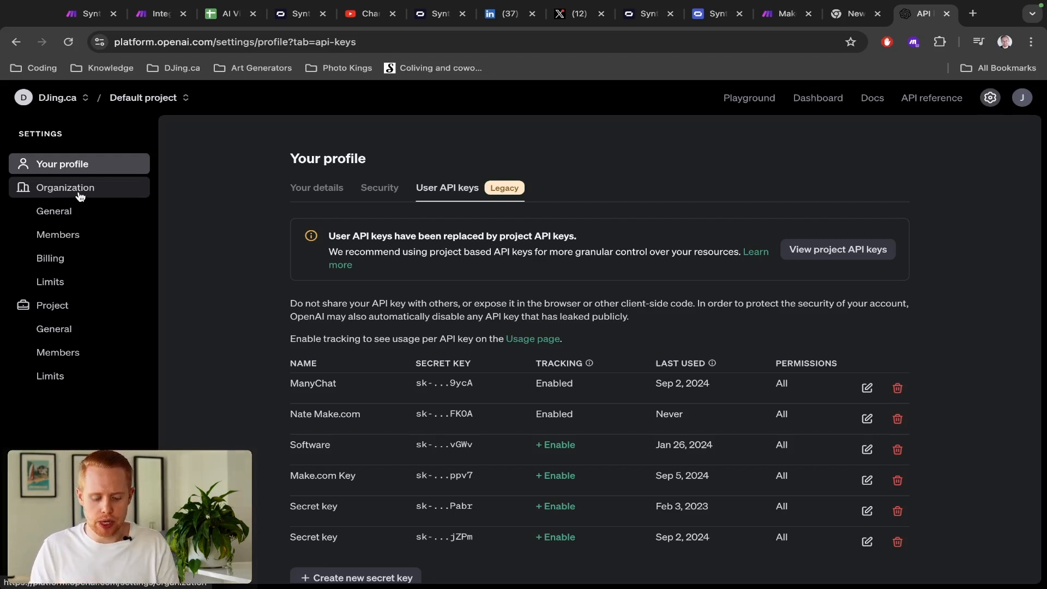
key(ctrl+2)
- Close the Create a connection dialog without entering an API key
click(583, 199)
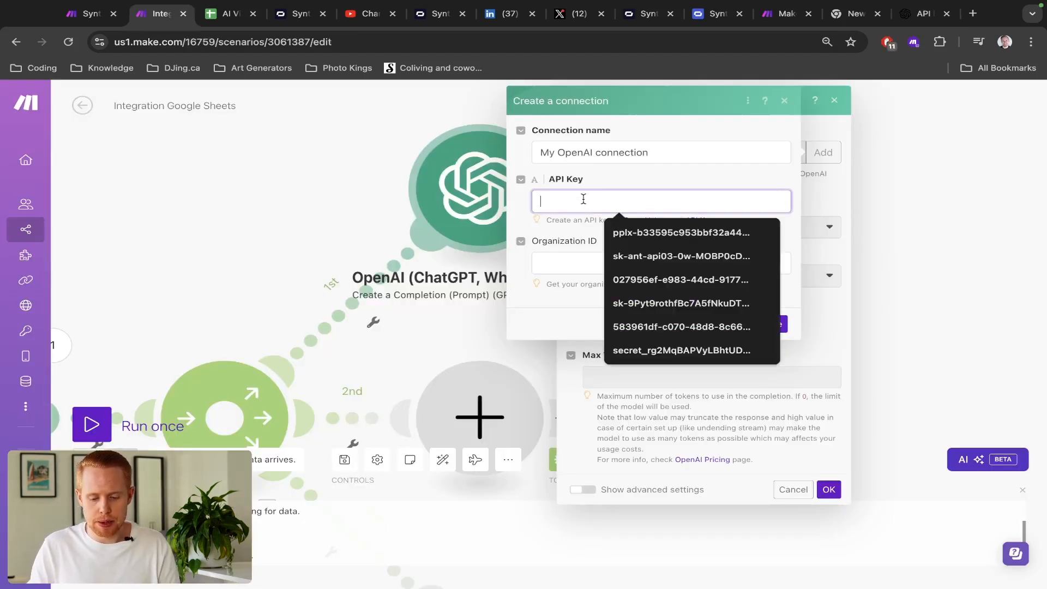
key(Escape)
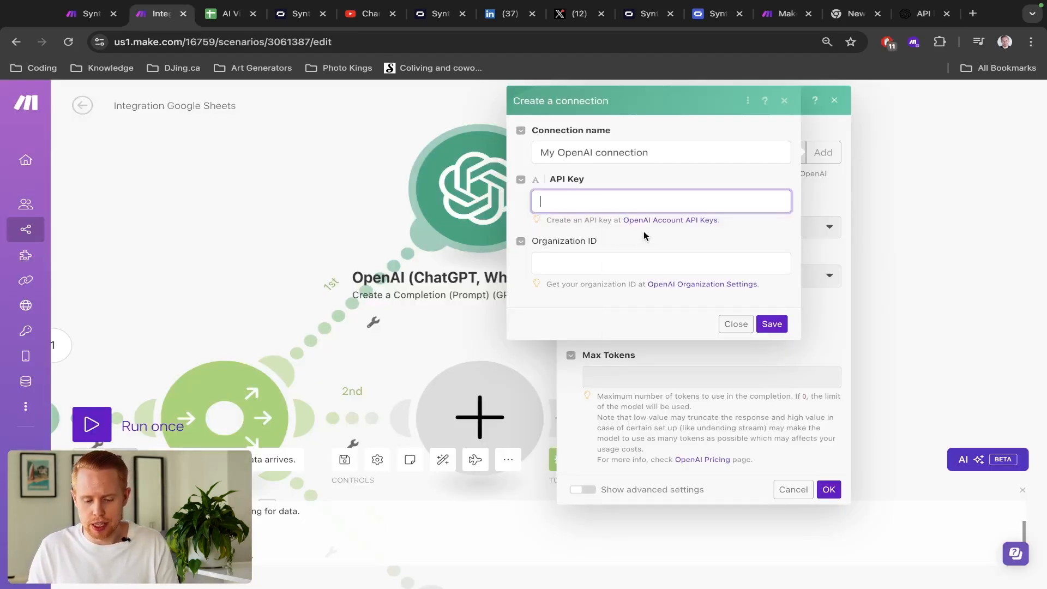
click(731, 324)
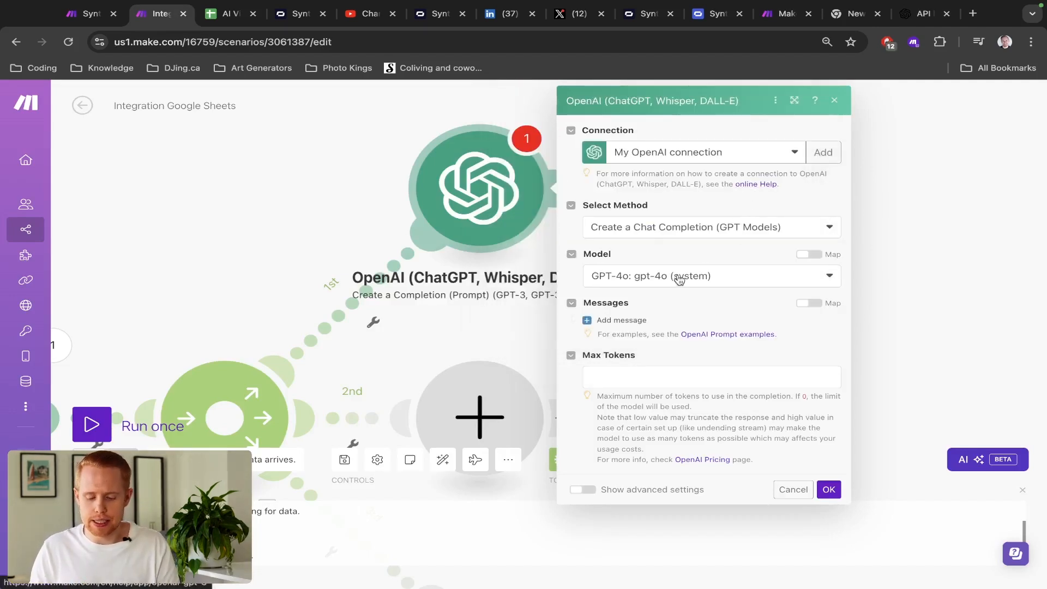
- Set the OpenAI module's Max Tokens to 1000 and add an empty Message 1
click(619, 370)
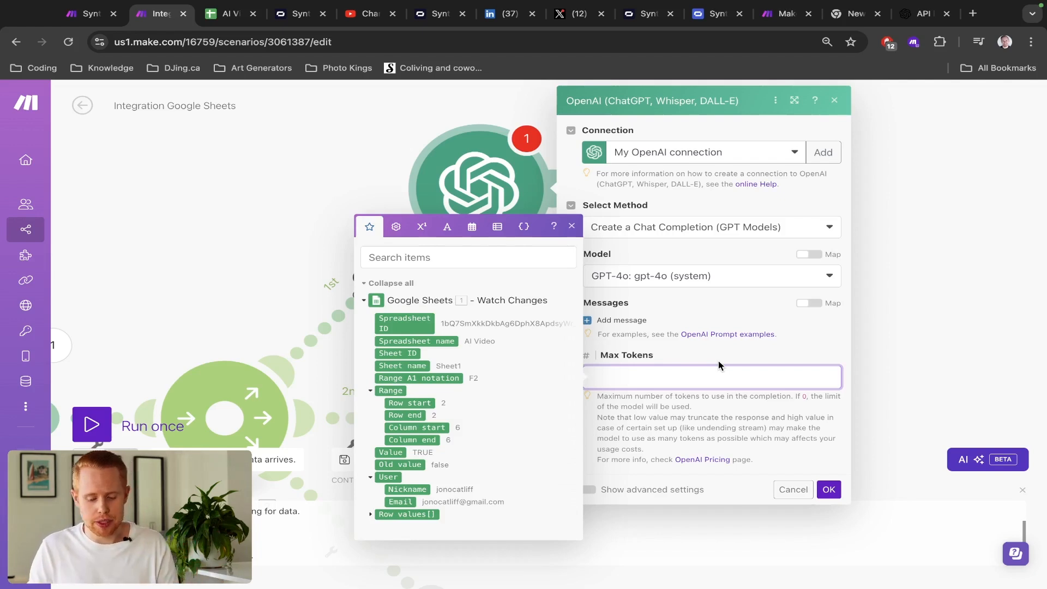
text(1000)
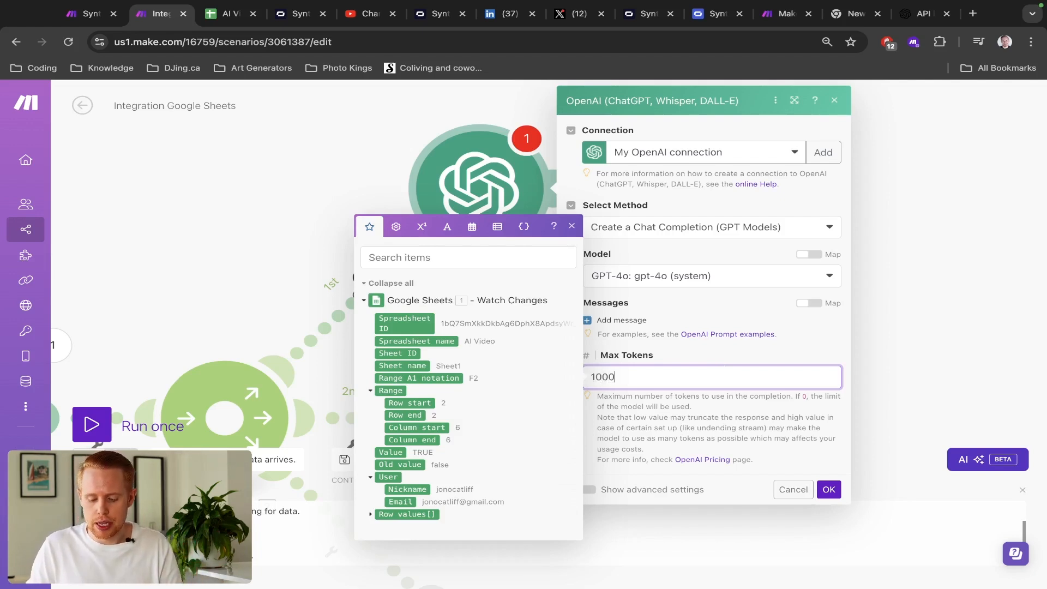
click(788, 351)
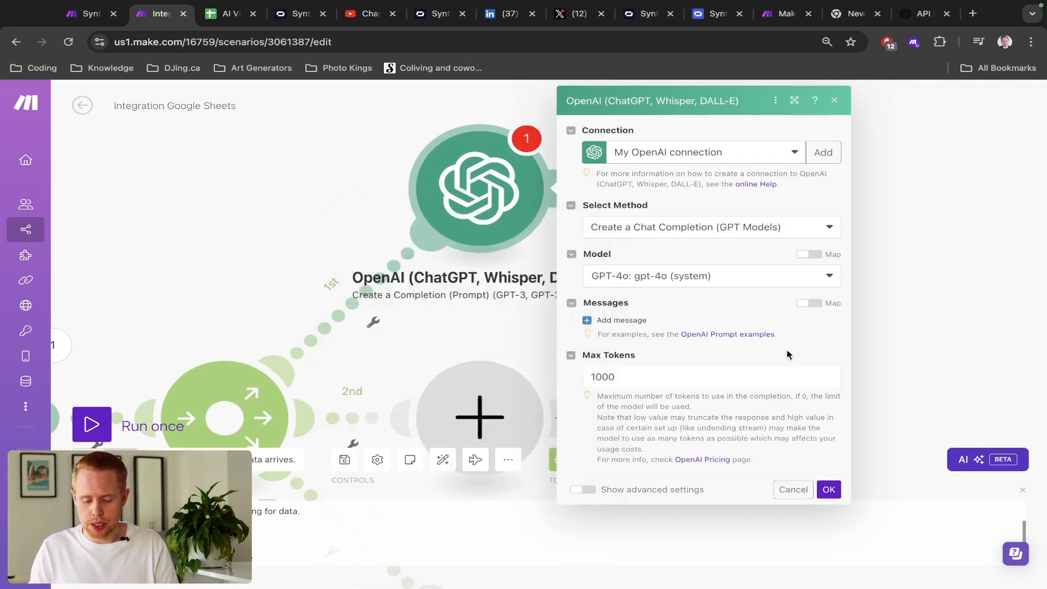
click(601, 324)
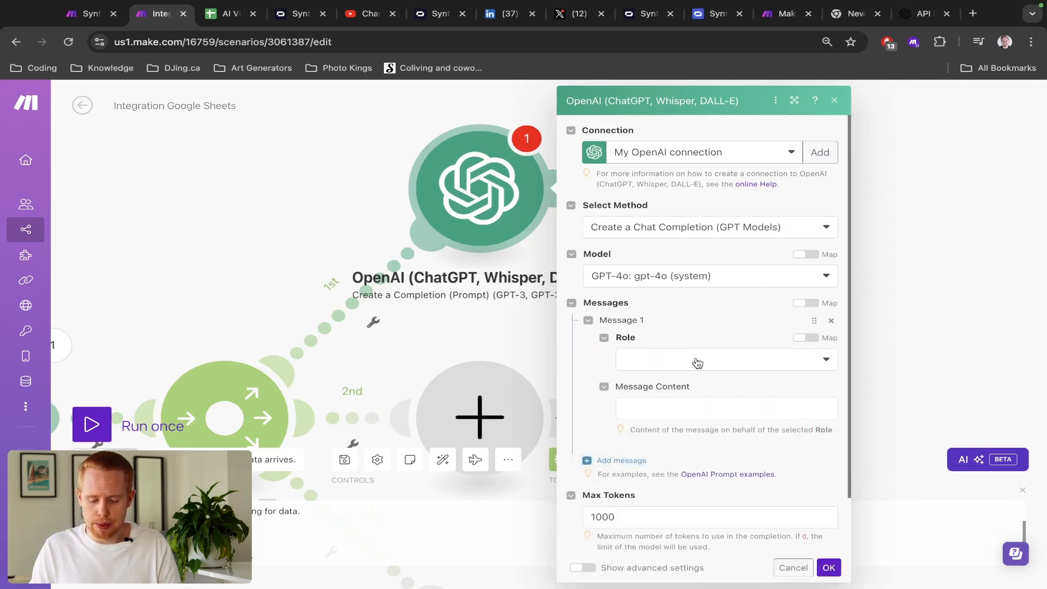
- Make Message 1 a User message containing the copied 20-second video script prompt
scroll(696, 358, down, 1)
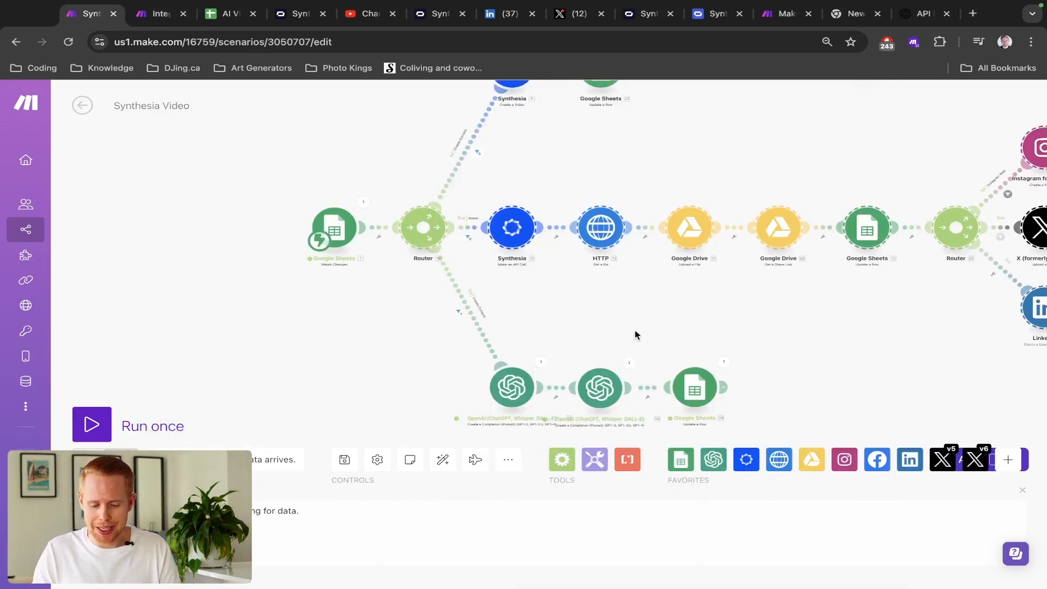
click(499, 339)
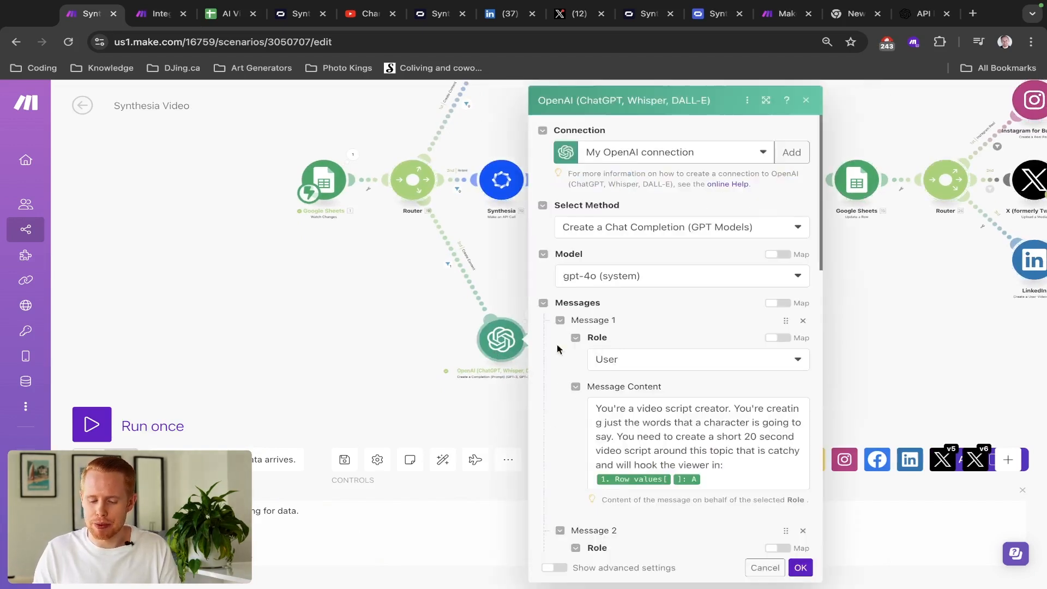
scroll(598, 345, down, 2)
triple_click(640, 322)
key(ctrl+c)
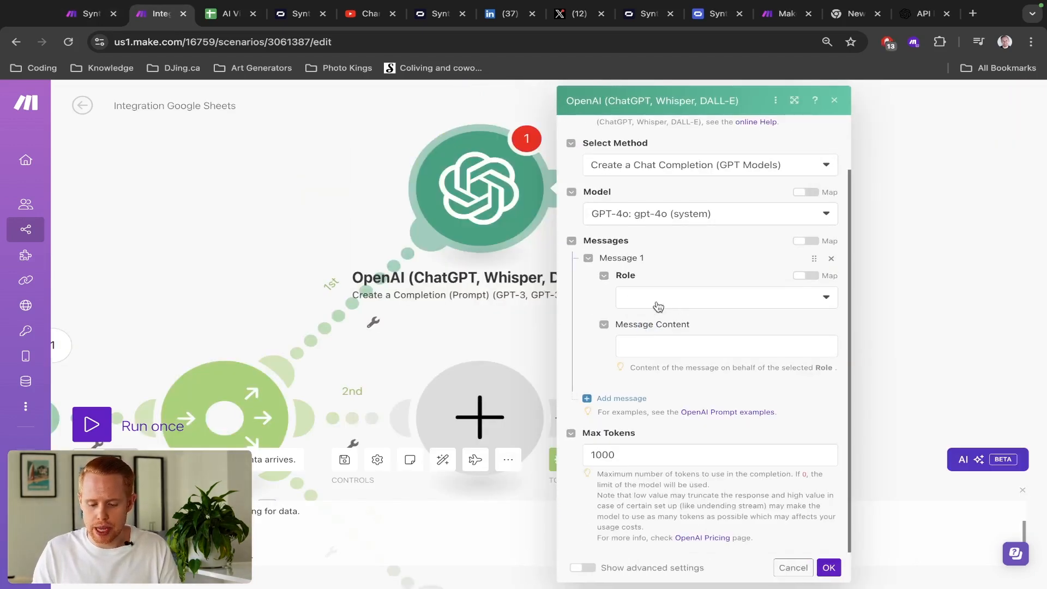
click(657, 299)
click(655, 339)
click(654, 349)
key(ctrl+v)
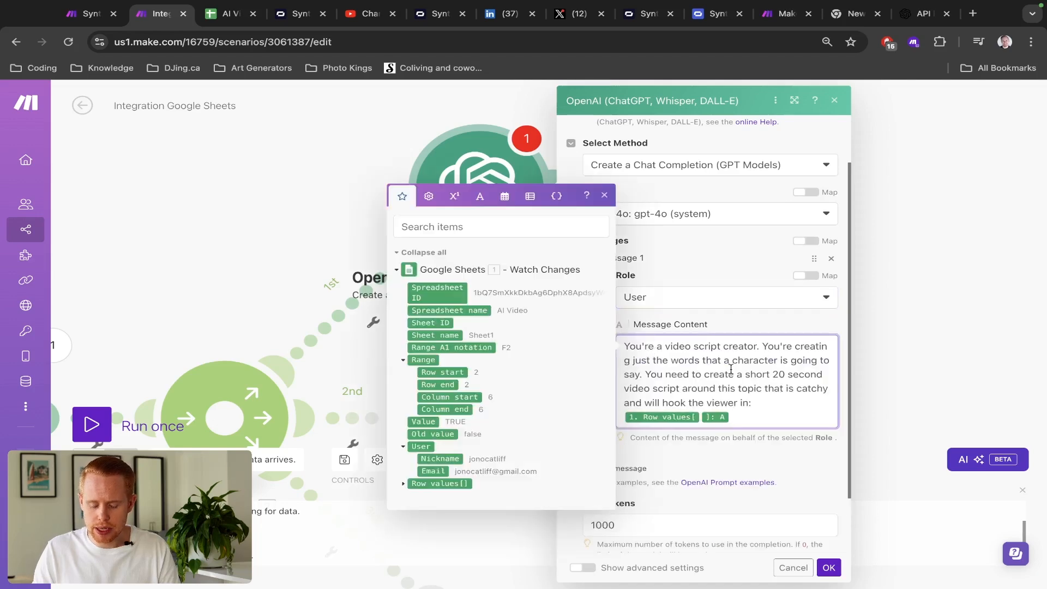
- Change the prompt's script length from 20 to 60 seconds and back to 20
scroll(731, 369, up, 5)
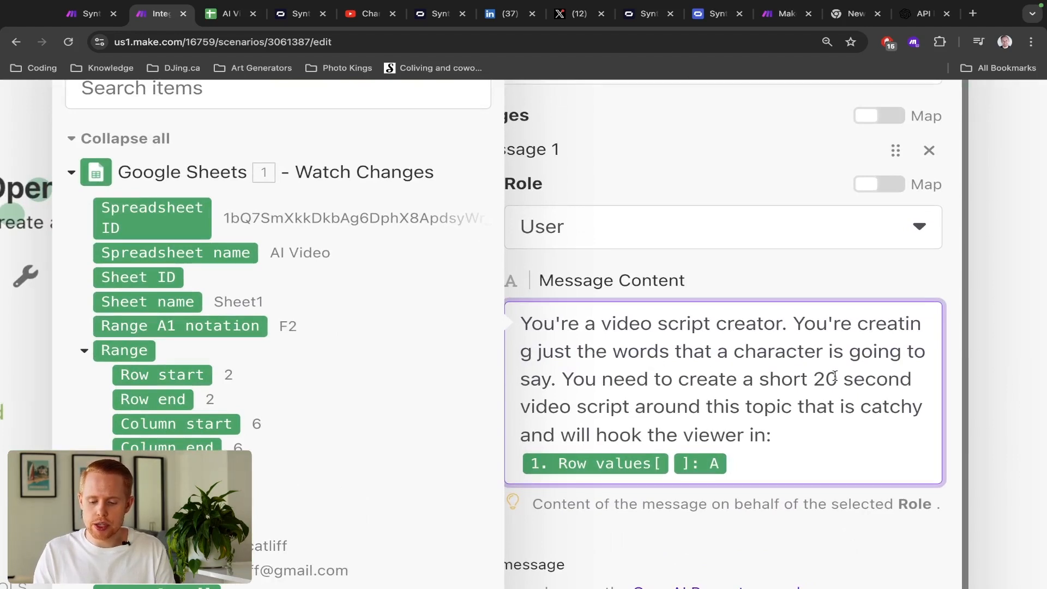
click(815, 378)
key(Delete)
text(6)
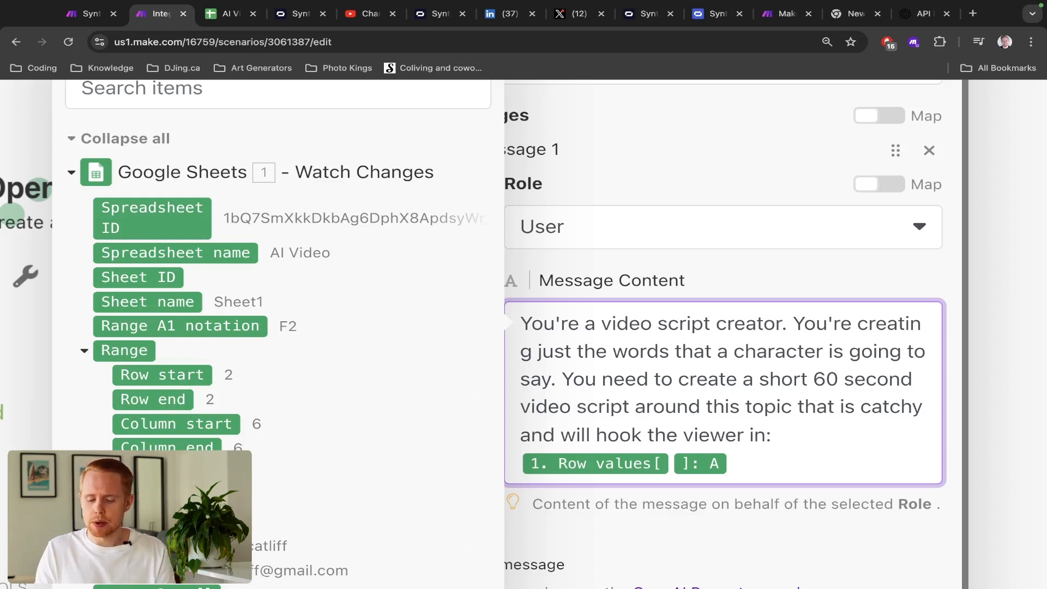
key(BackSpace)
text(2)
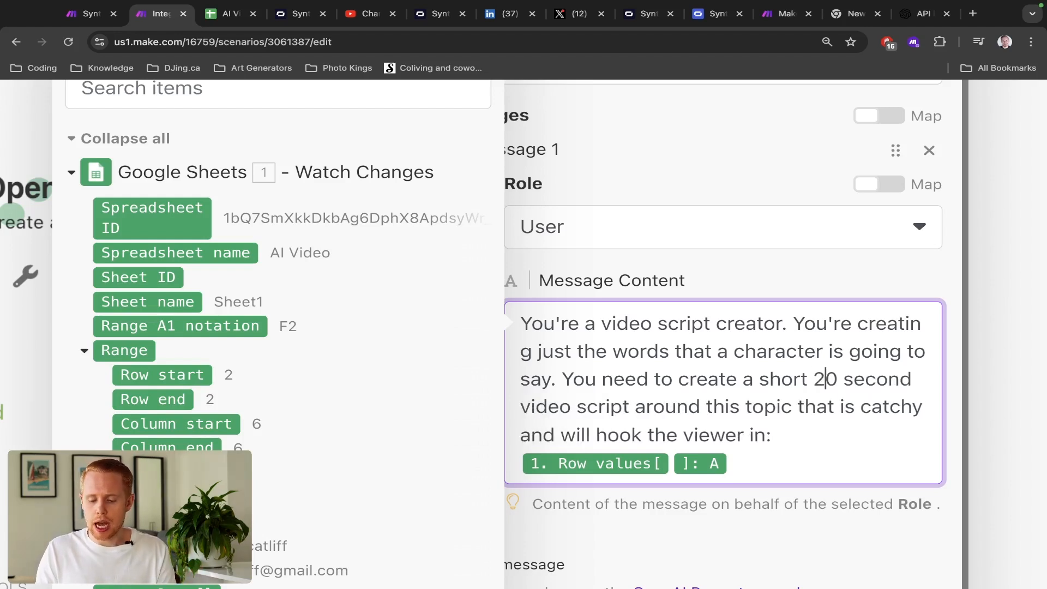
click(826, 391)
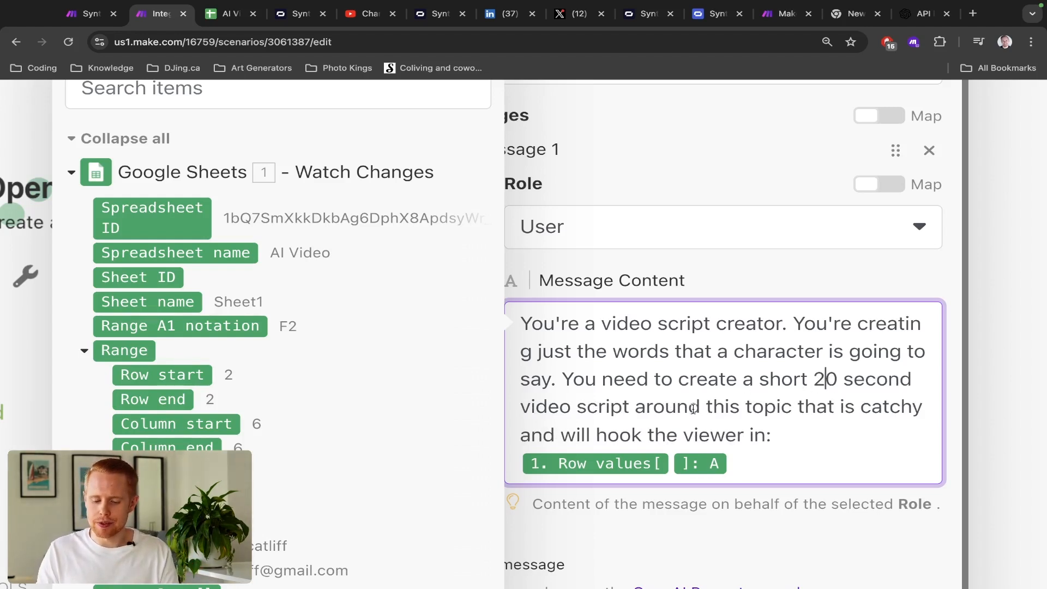
scroll(731, 412, down, 1)
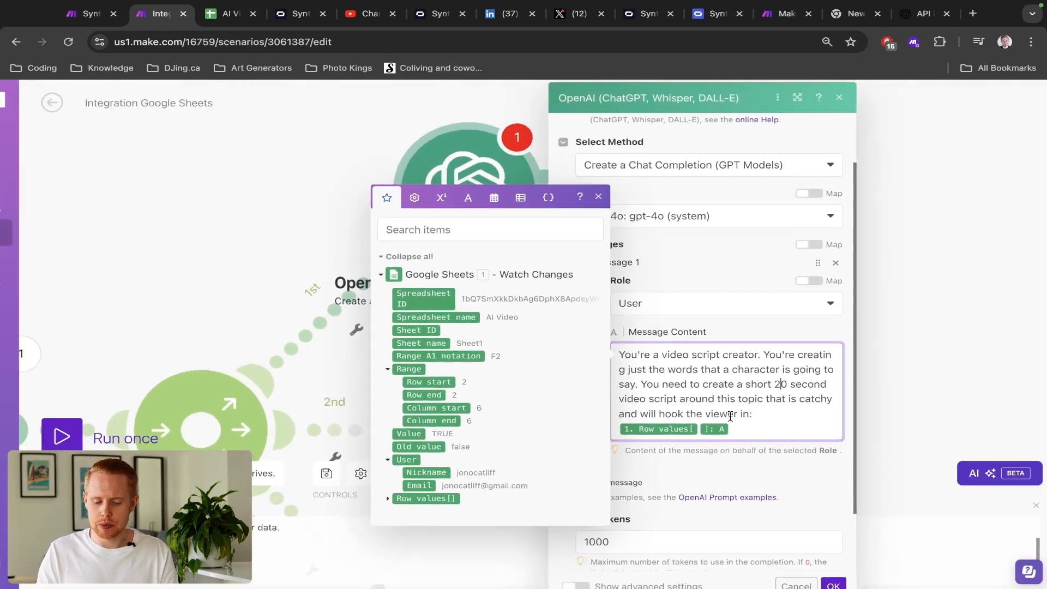
click(745, 437)
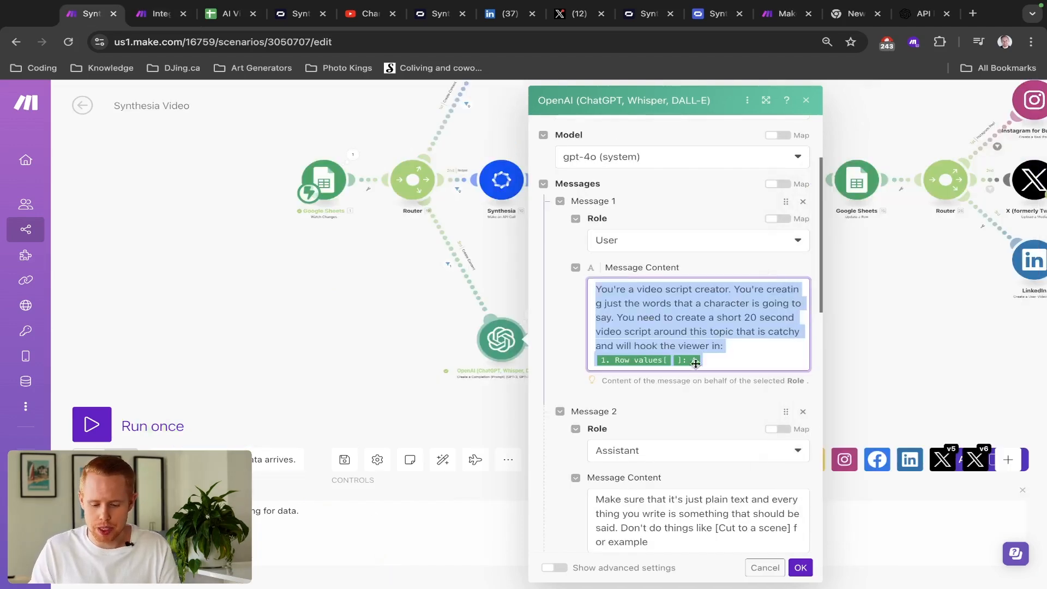
- Copy the reference scenario's plain-text-only Message 2 instruction
scroll(690, 382, down, 5)
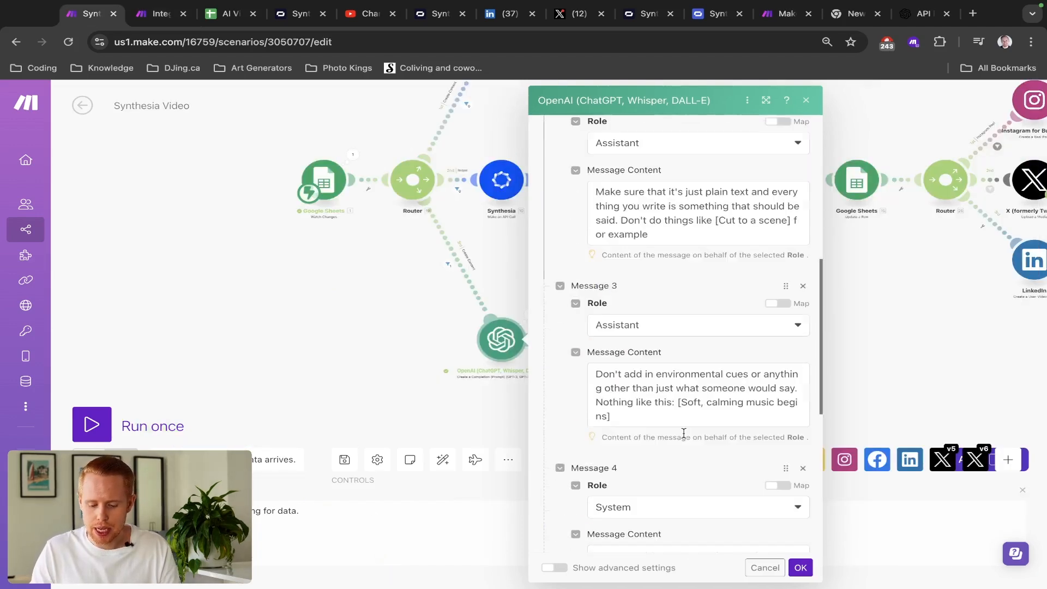
scroll(682, 404, up, 1)
triple_click(678, 328)
key(ctrl+c)
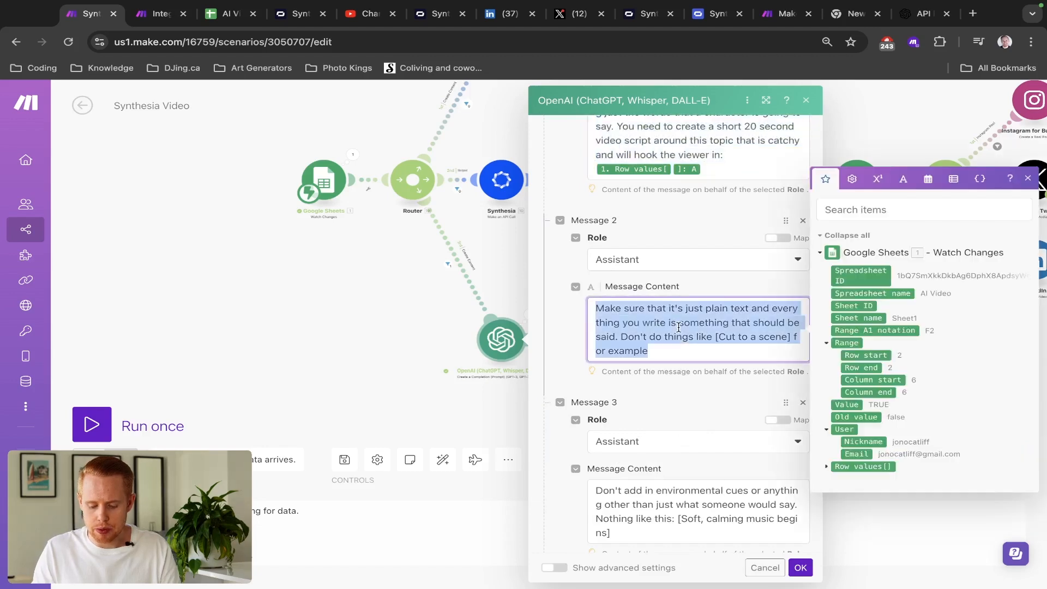
key(ctrl+Tab)
- Add Message 2 as an Assistant message with the plain-text-only instruction
click(621, 468)
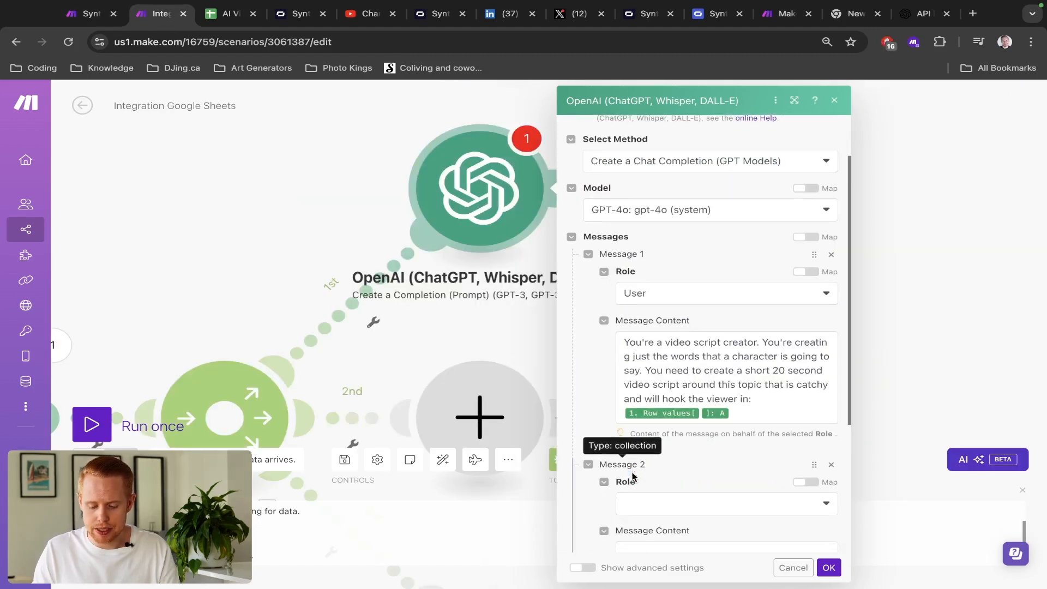
scroll(658, 433, down, 2)
click(670, 407)
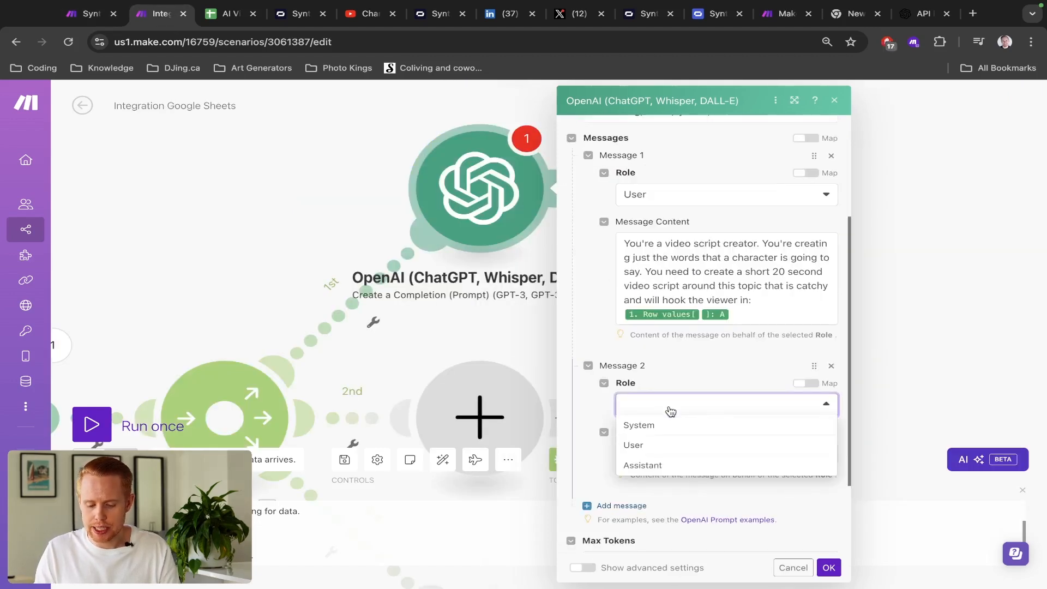
click(654, 467)
click(655, 462)
key(ctrl+v)
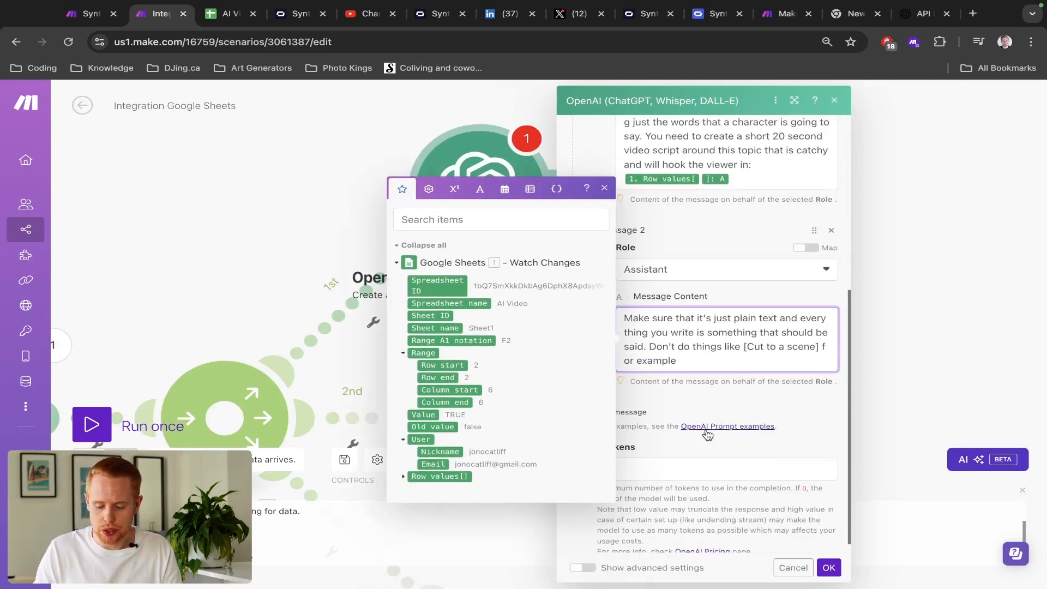
scroll(750, 373, up, 5)
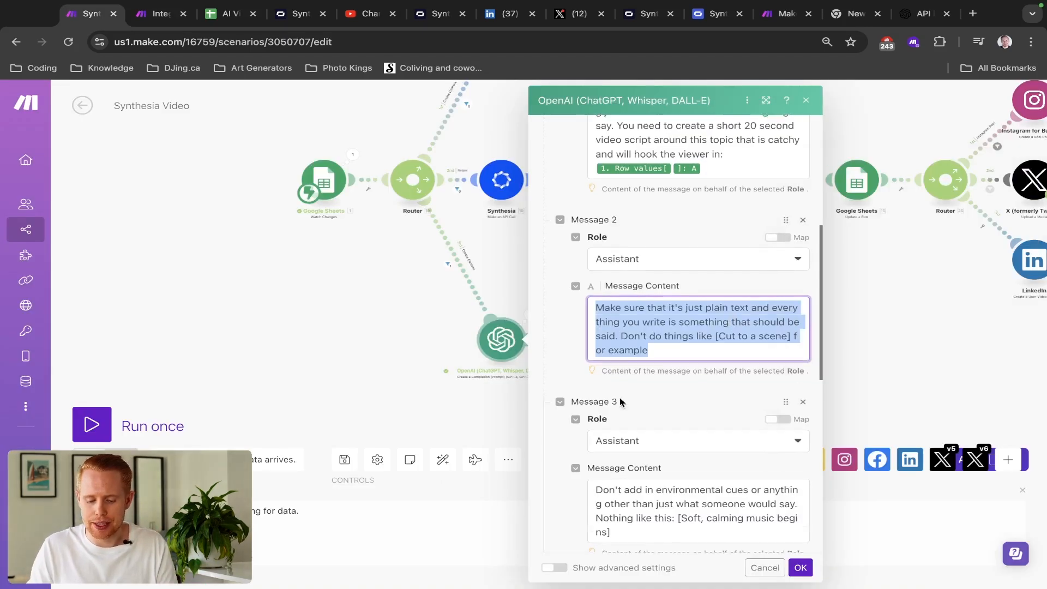
- Add Message 3 as an Assistant message forbidding scene and music cues
scroll(621, 398, down, 3)
click(646, 323)
key(ctrl+a)
key(ctrl+c)
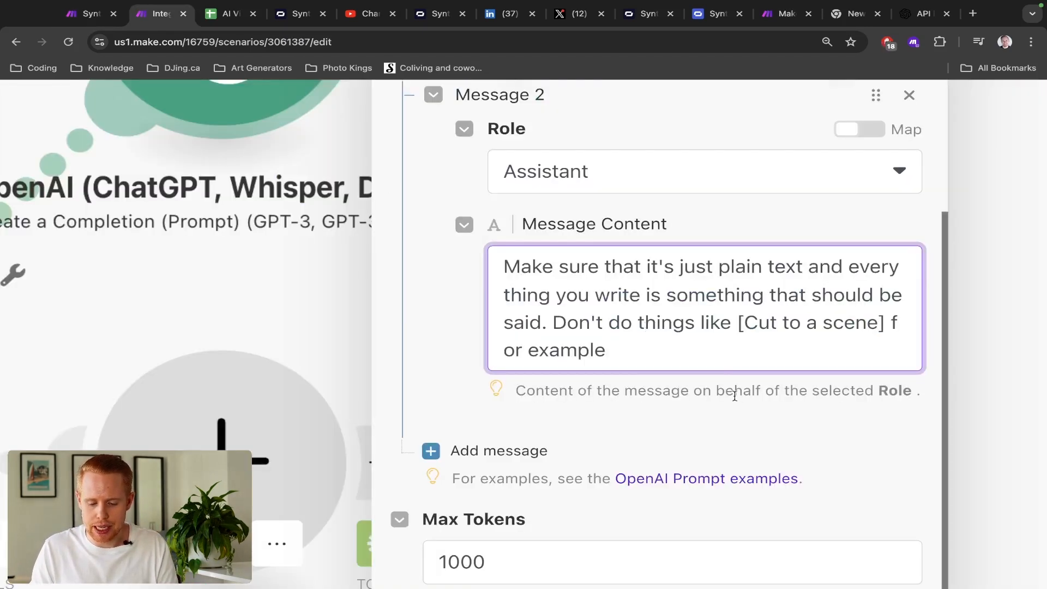
click(518, 448)
scroll(675, 421, down, 3)
click(675, 352)
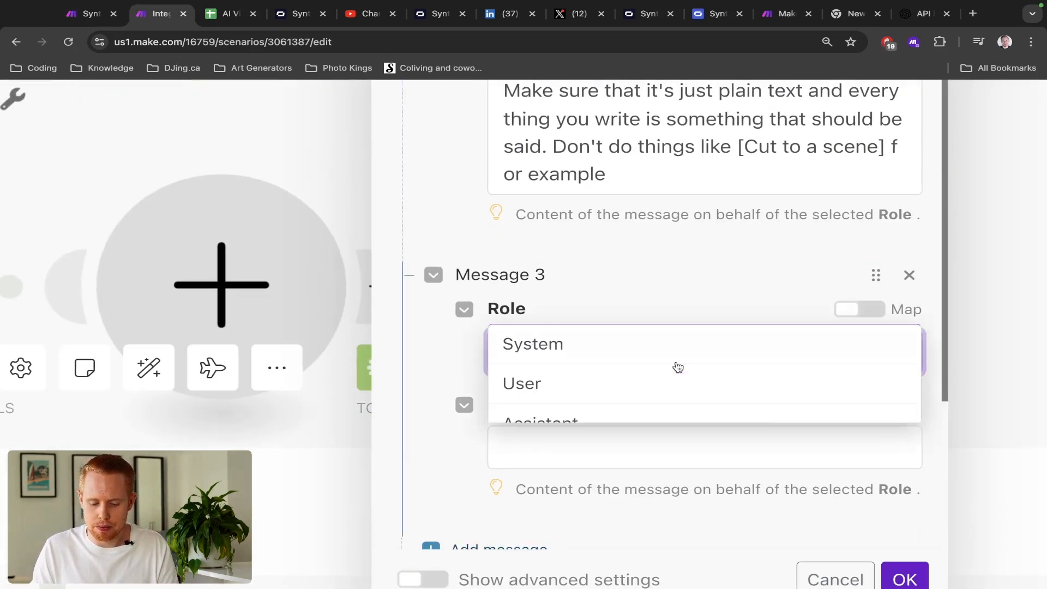
click(640, 424)
click(608, 461)
key(ctrl+v)
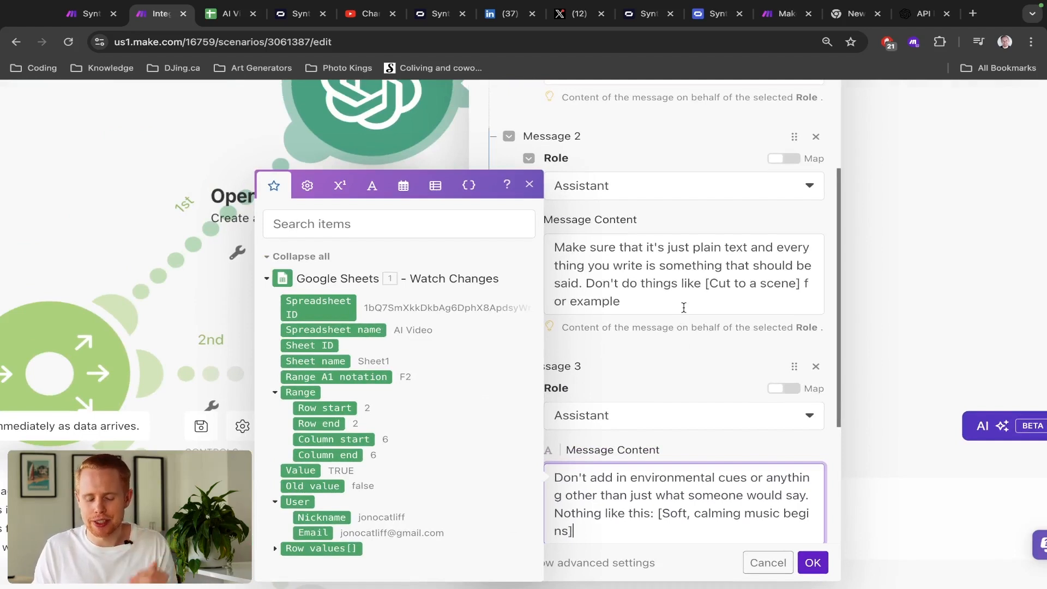
click(679, 398)
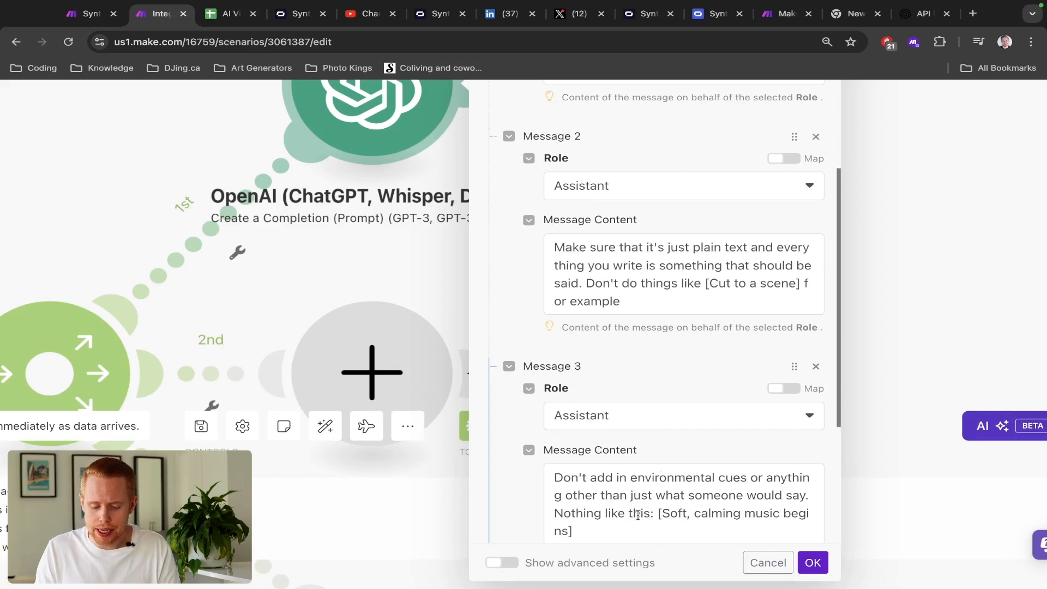
scroll(635, 510, down, 2)
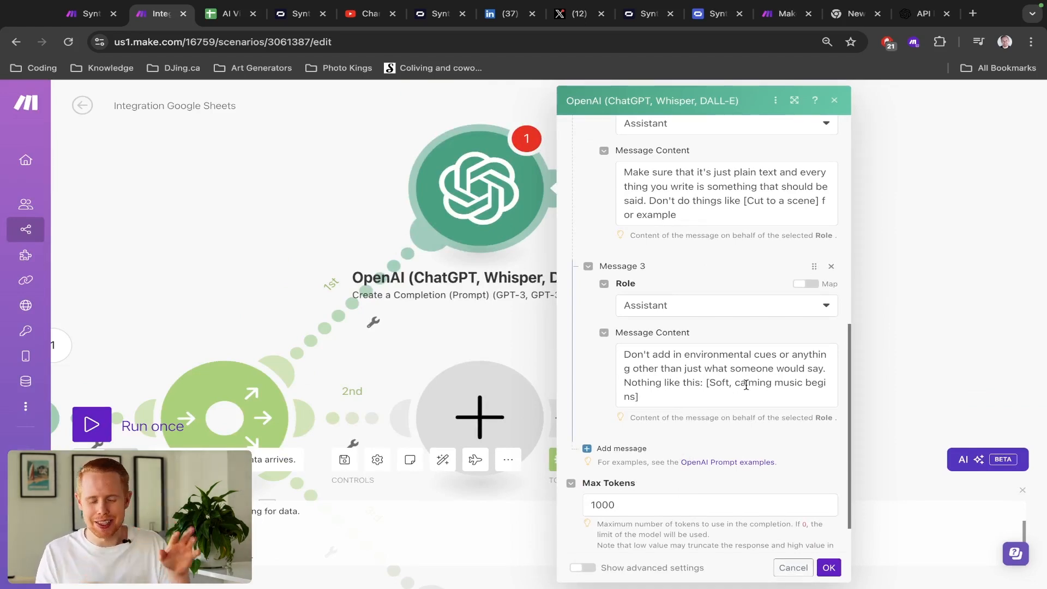
- Add Message 4 as a System message: "Don't provide any text…" beyond the script
click(635, 448)
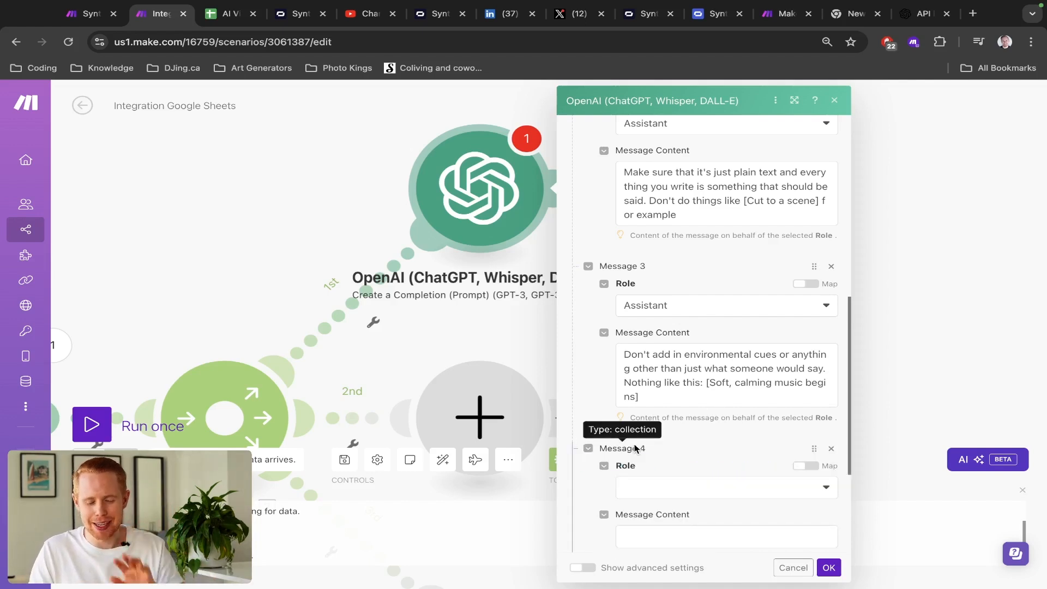
key(ctrl+shift+Tab)
scroll(613, 409, down, 1)
scroll(612, 410, down, 2)
click(648, 326)
triple_click(648, 326)
key(ctrl+c)
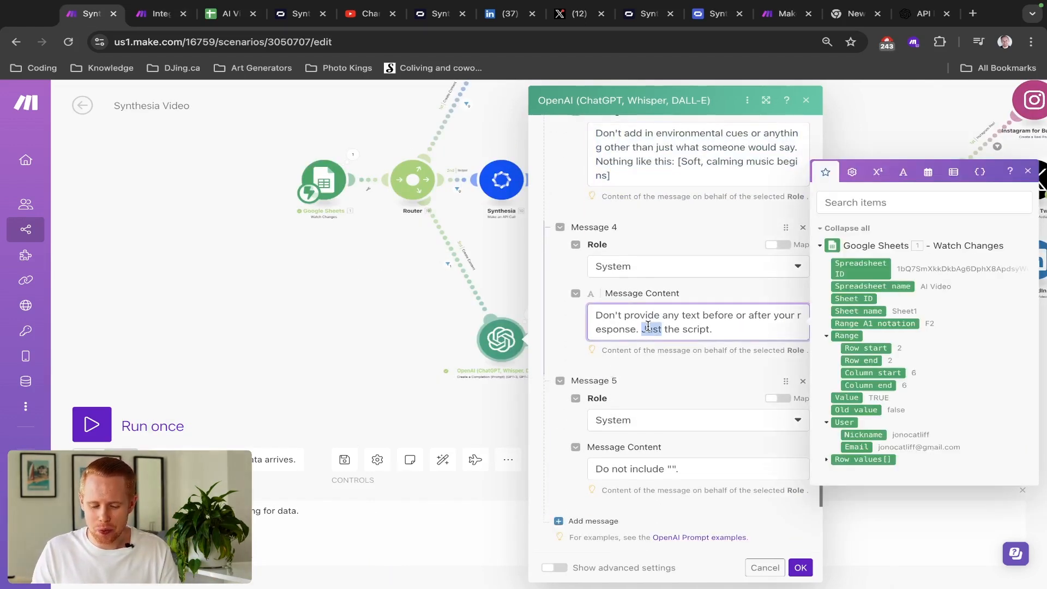
key(ctrl+Tab)
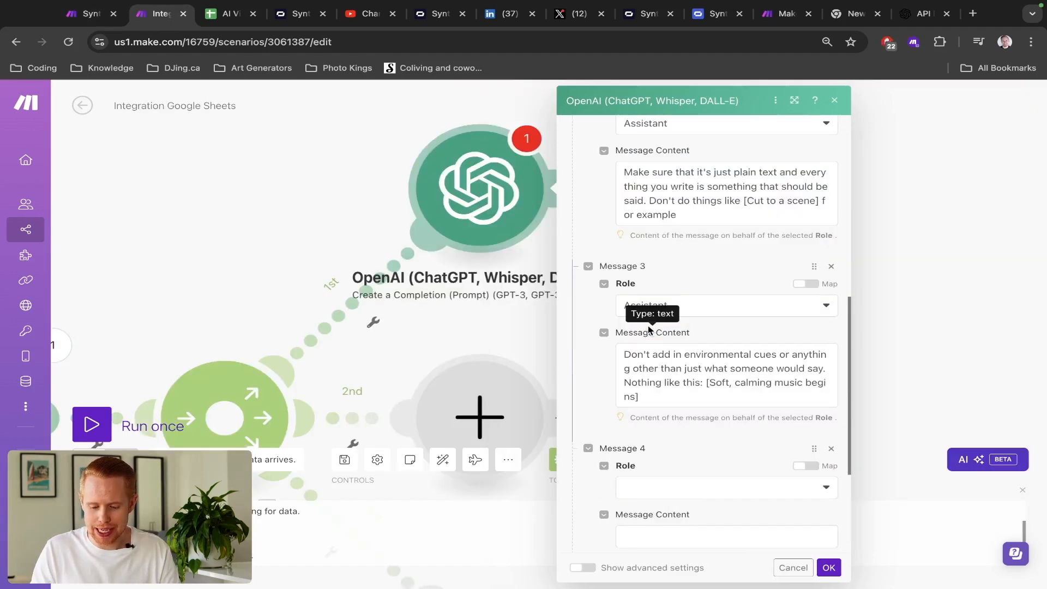
scroll(658, 412, down, 2)
click(667, 385)
click(659, 401)
click(660, 428)
key(ctrl+v)
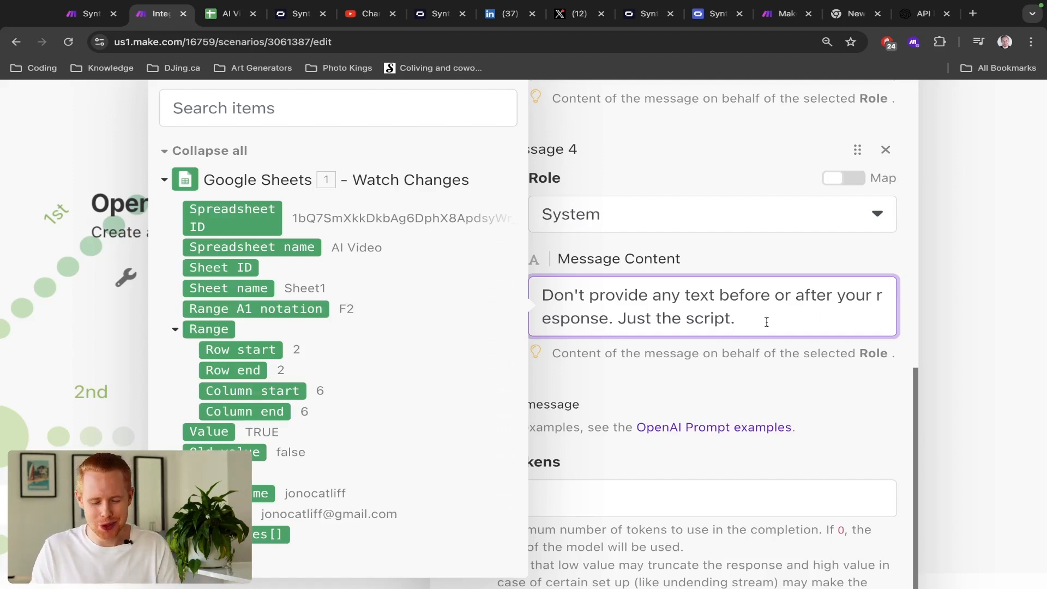
text("".)
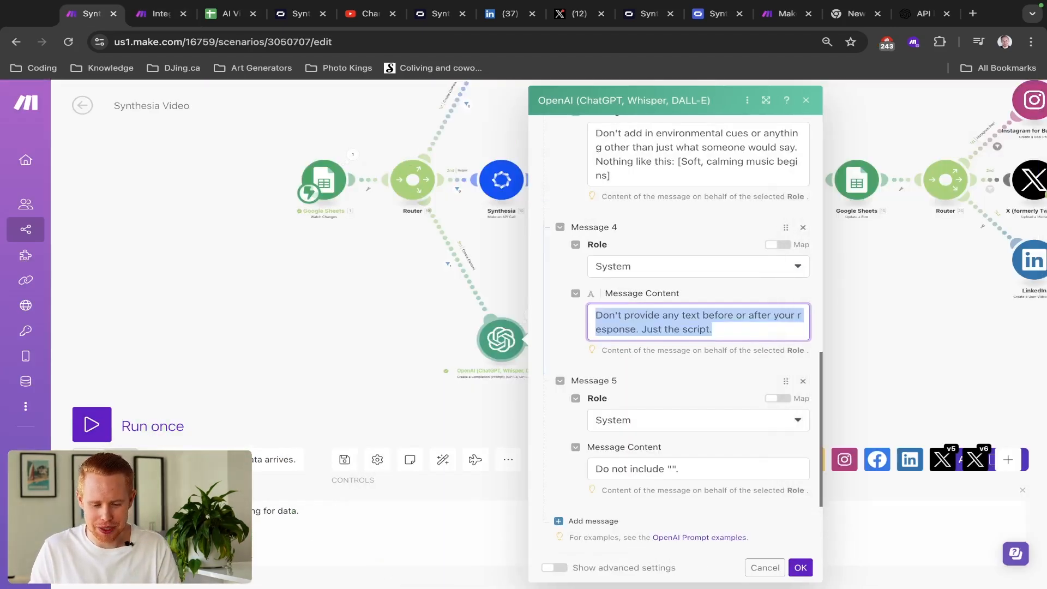
- Add Message 5 as a System message reading 'Do not include "".'
scroll(709, 410, down, 1)
click(702, 385)
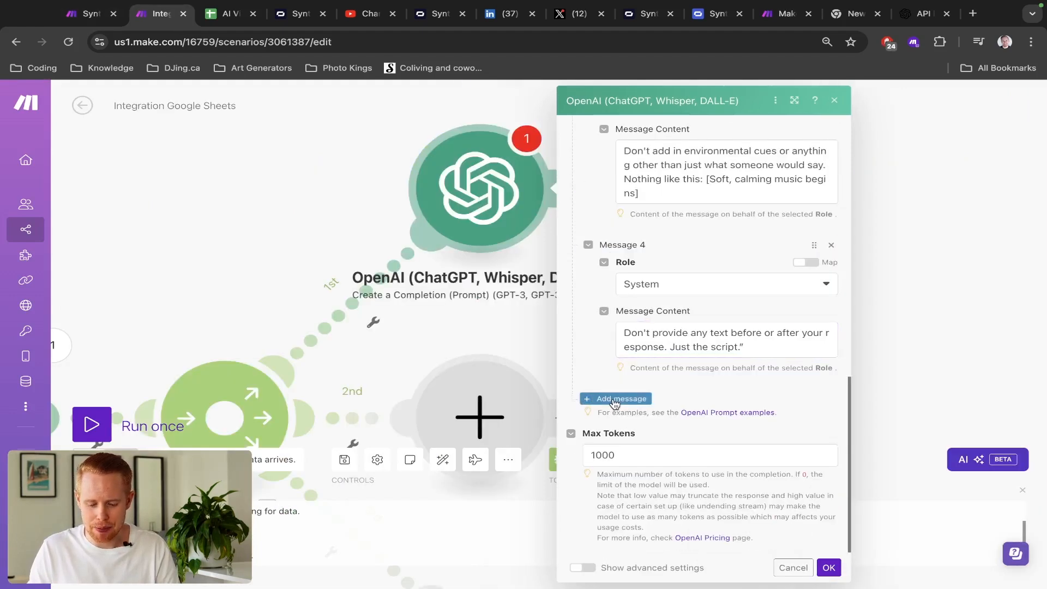
click(615, 399)
click(664, 436)
click(657, 434)
scroll(656, 435, down, 2)
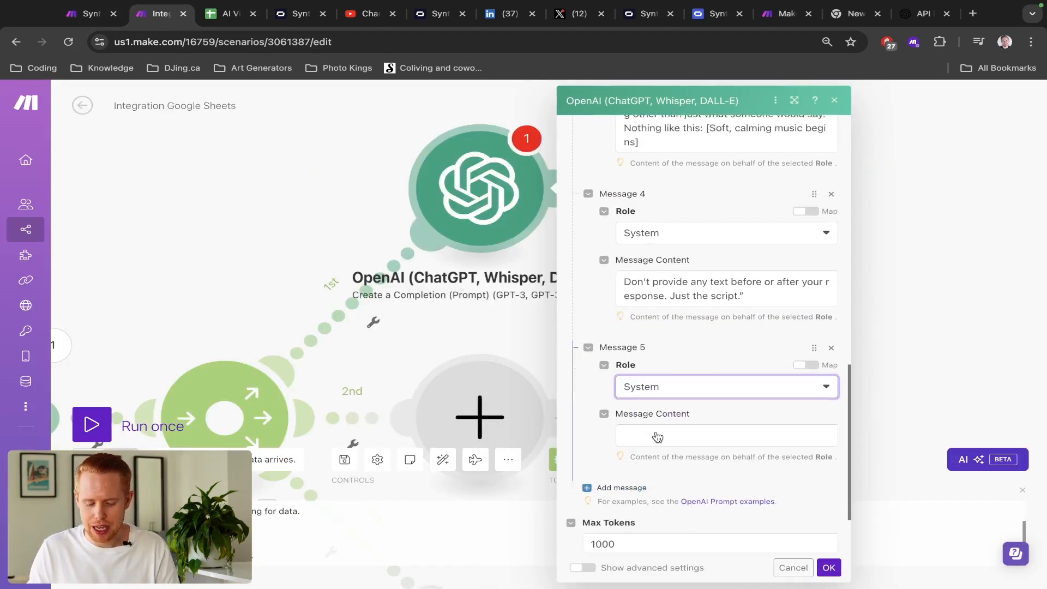
click(657, 406)
text(Do not include "".)
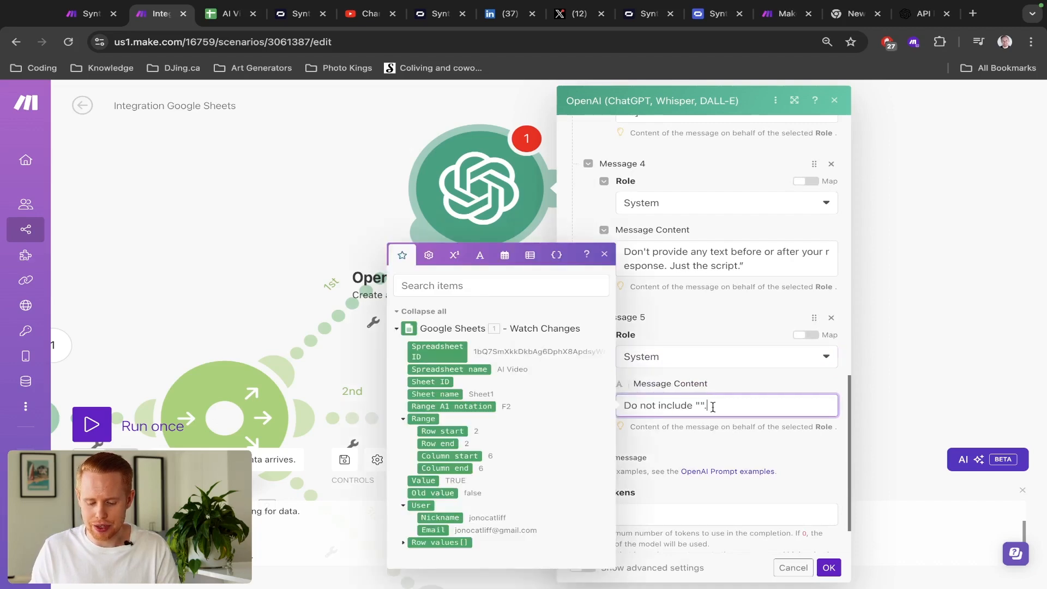
scroll(713, 407, up, 5)
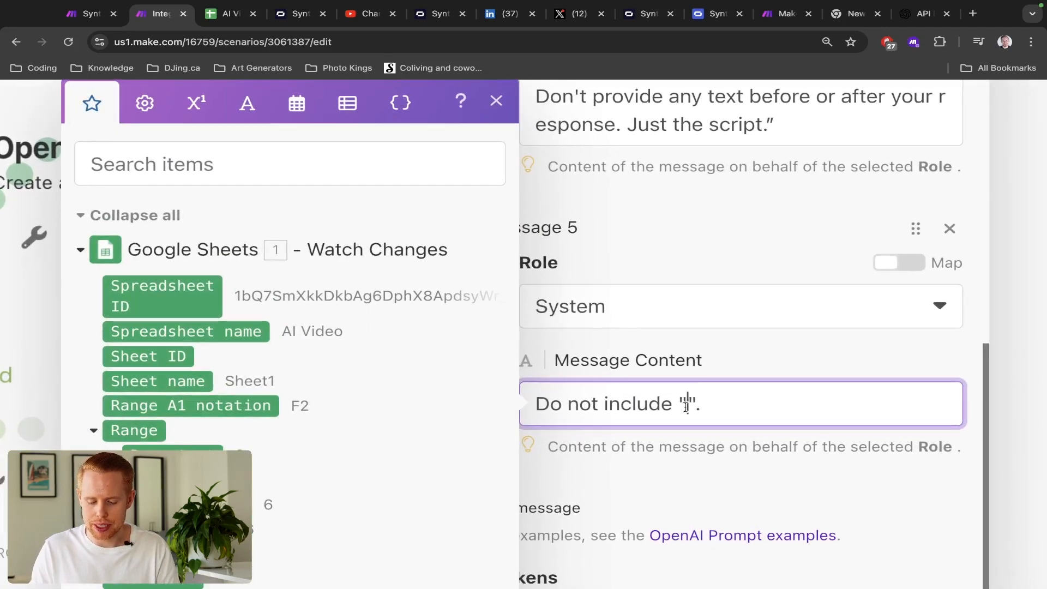
drag(696, 406, 678, 406)
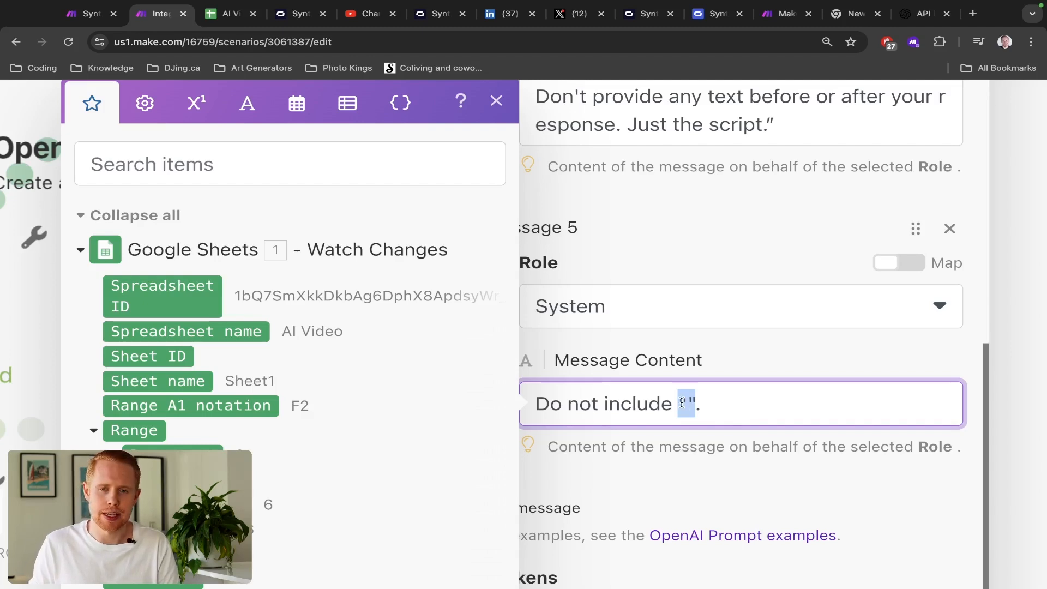
- Save and close the OpenAI module's settings with OK
scroll(681, 402, down, 5)
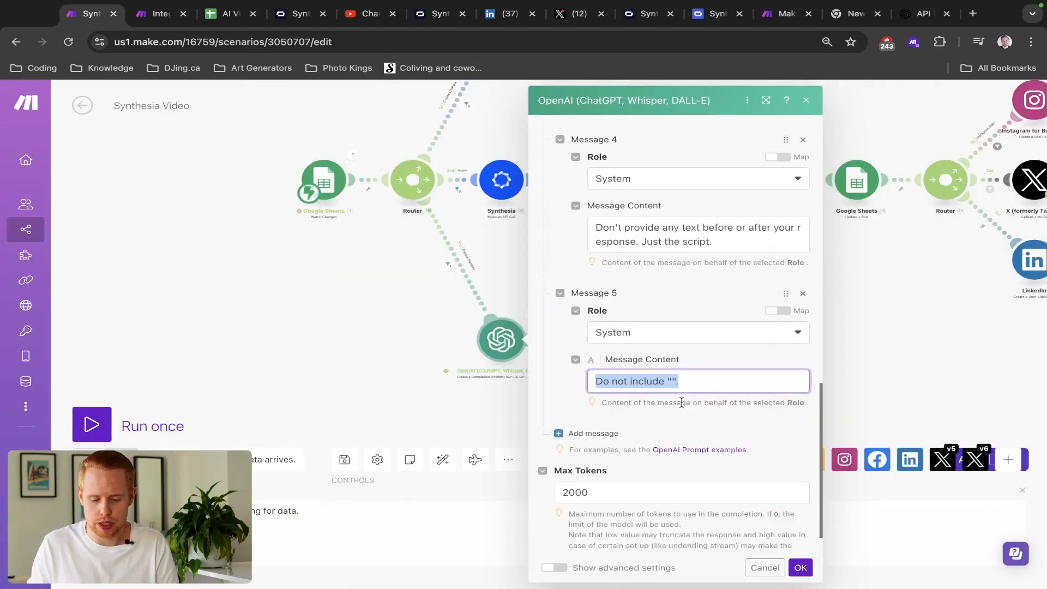
scroll(682, 401, down, 1)
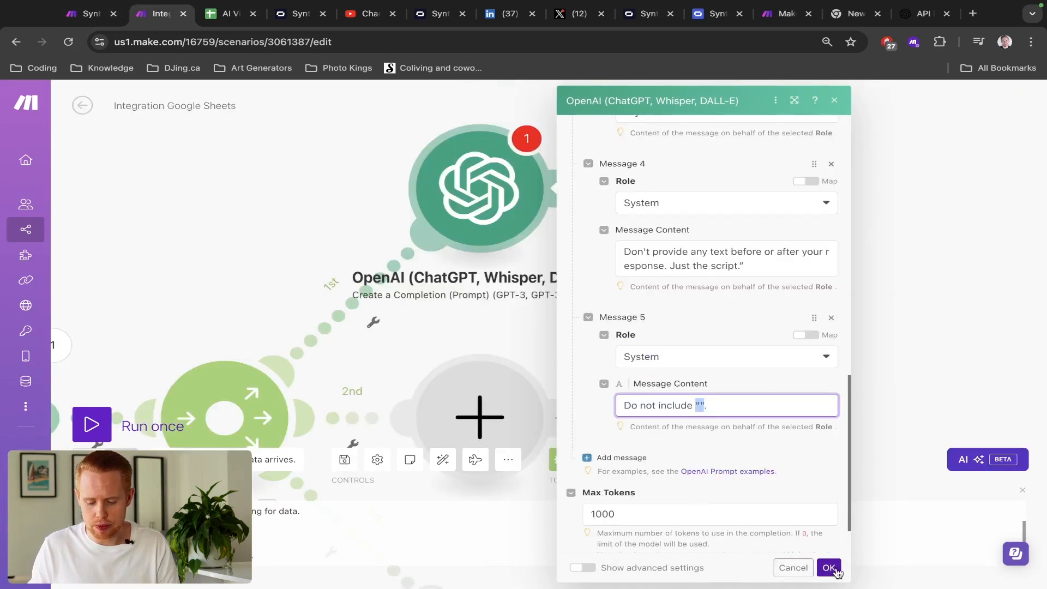
click(829, 567)
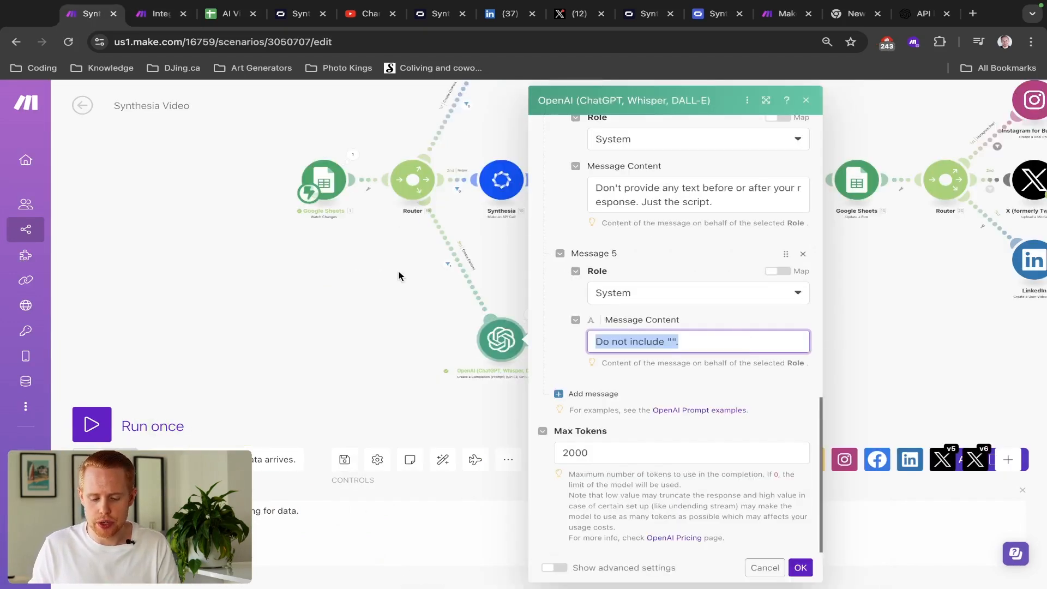
click(398, 271)
scroll(588, 344, up, 3)
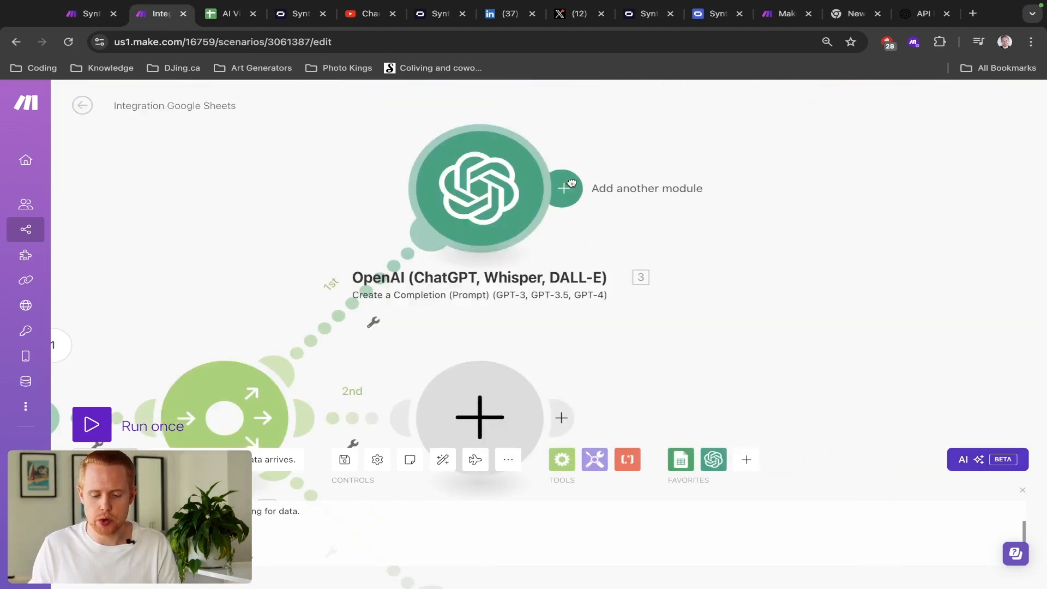
- Check the AI Video sheet's columns, then bring up the finished Synthesia Video scenario
click(571, 183)
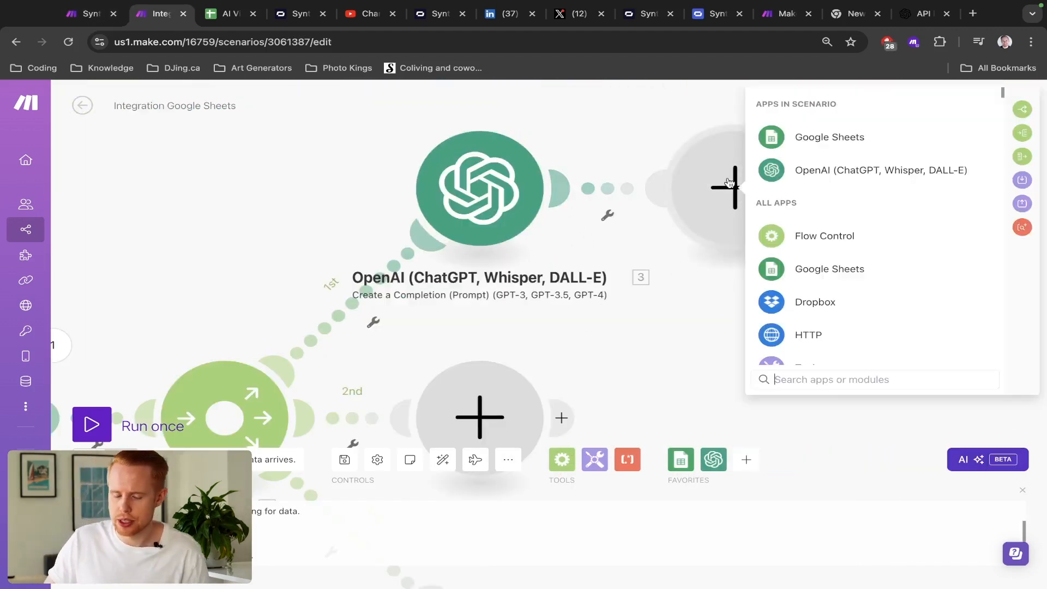
key(ctrl+Tab)
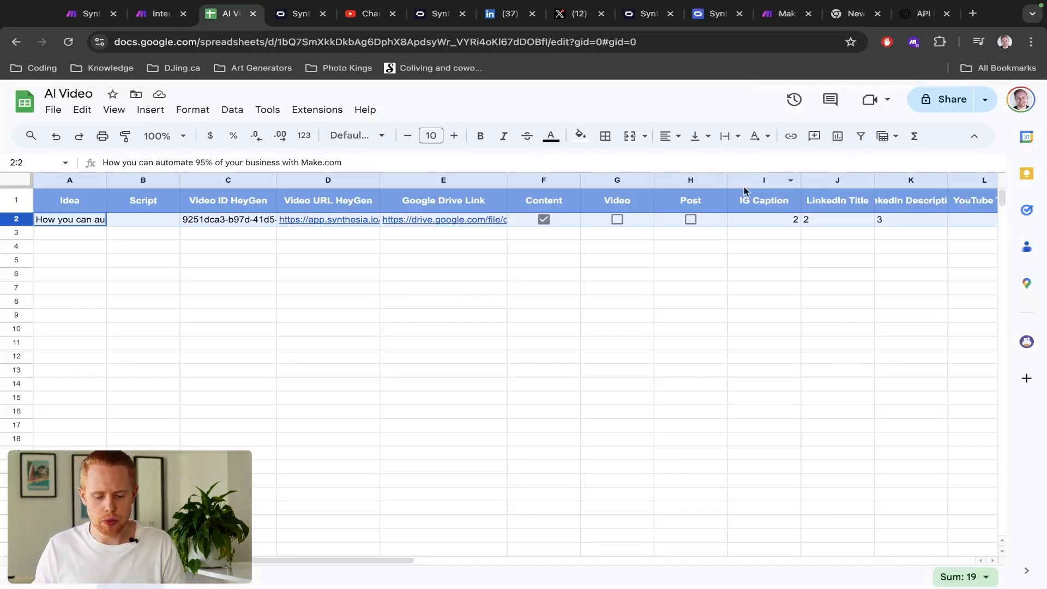
scroll(850, 208, right, 5)
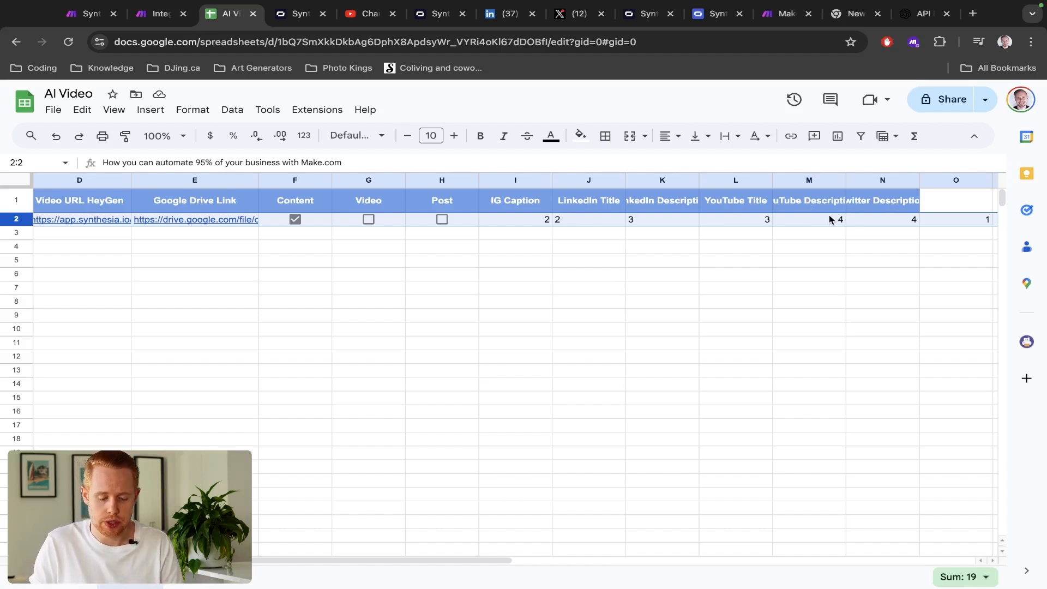
key(ctrl+shift+Tab)
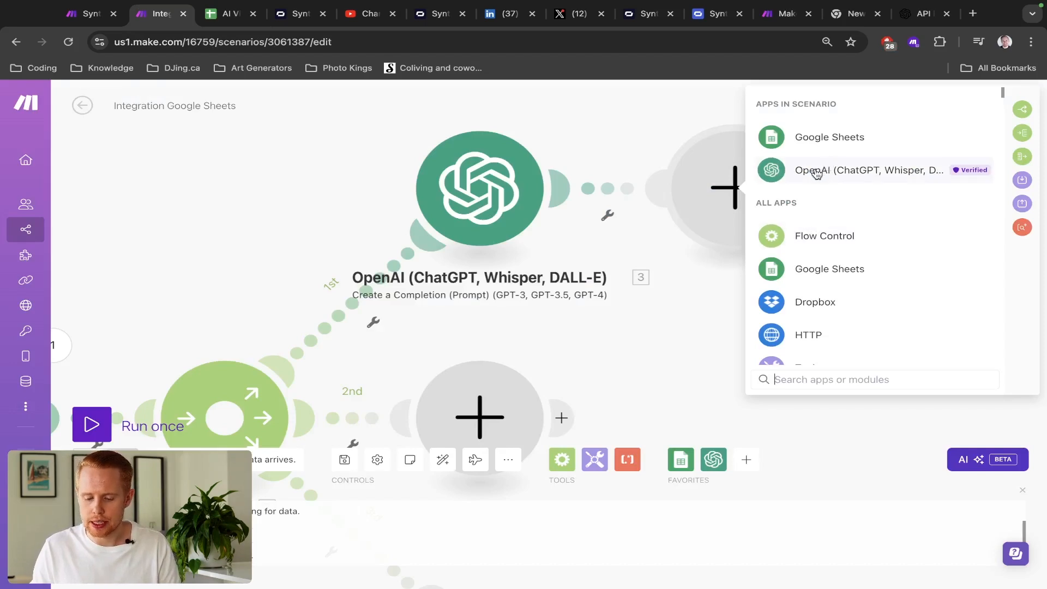
key(ctrl+Tab)
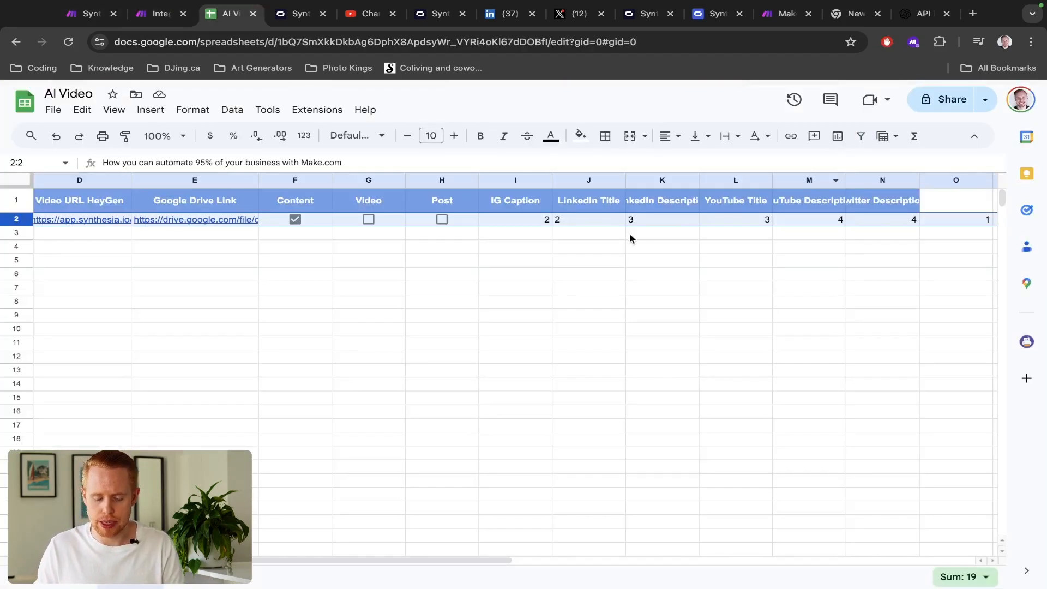
scroll(631, 239, left, 2)
scroll(631, 239, left, 5)
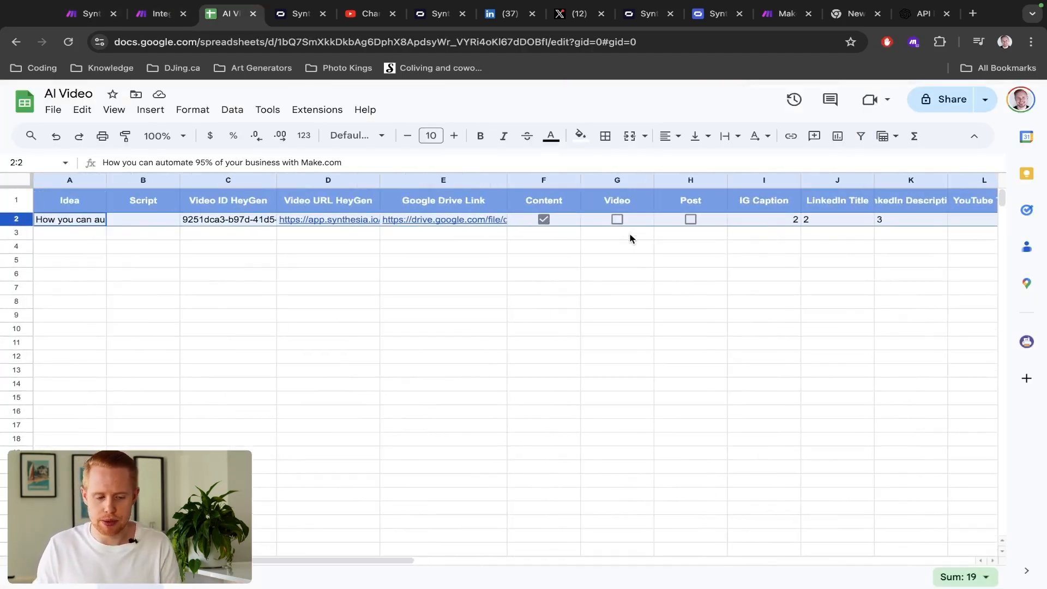
key(ctrl+shift+Tab)
key(ctrl+shift+Tab)
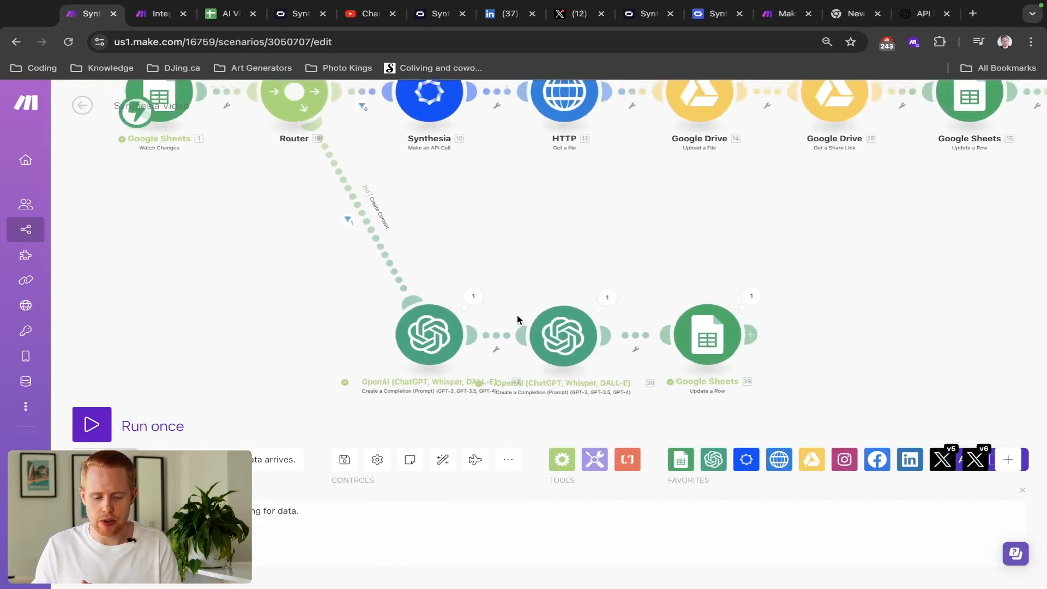
- Marquee-select the reference scenario's top, main and bottom module branches, then return to Integration Google Sheets
scroll(517, 319, down, 5)
drag(406, 304, 638, 350)
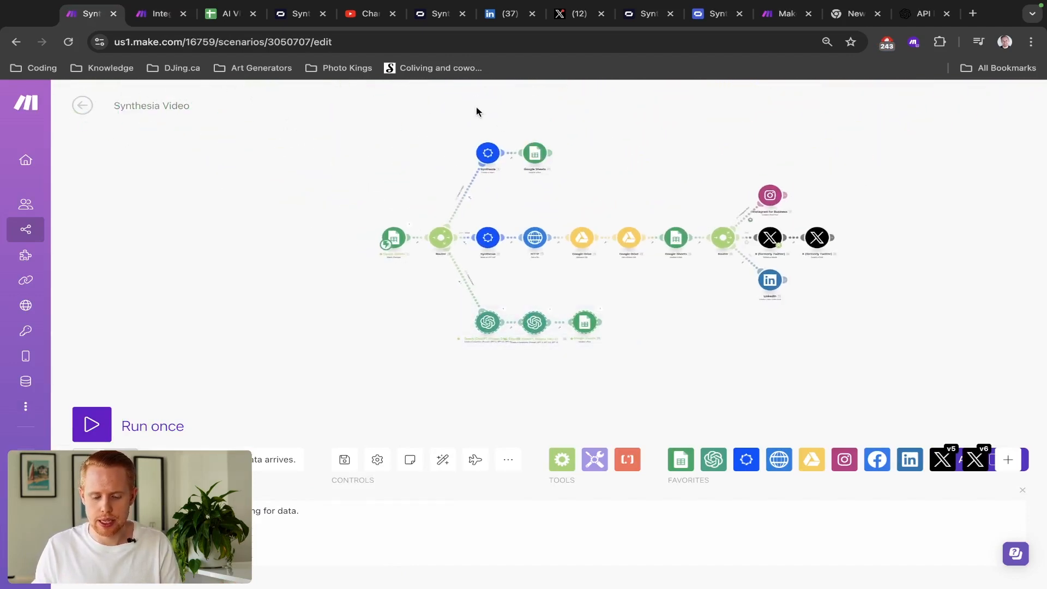
drag(459, 129, 583, 190)
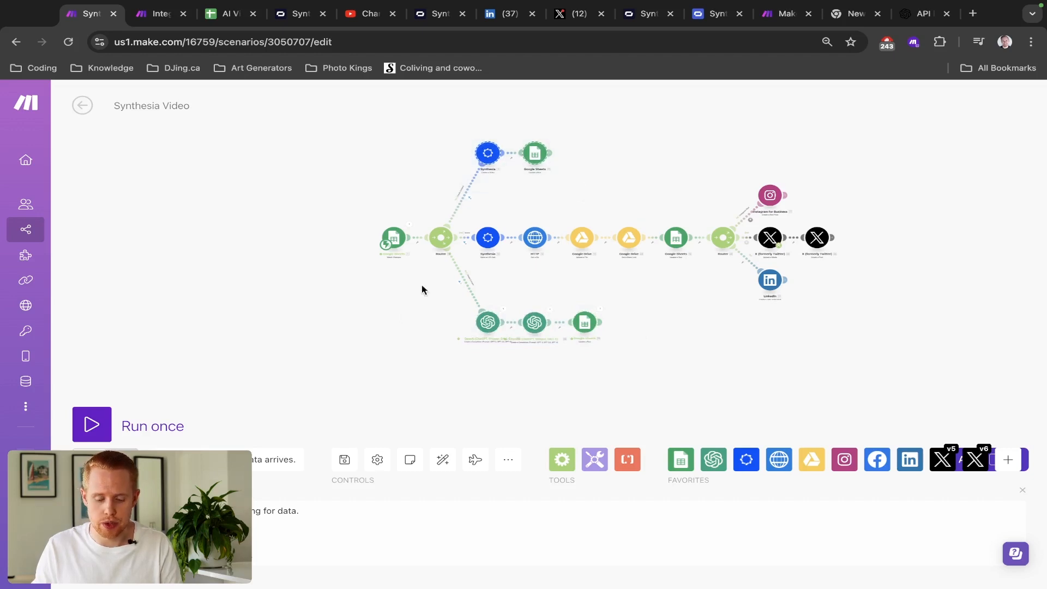
drag(621, 280, 424, 367)
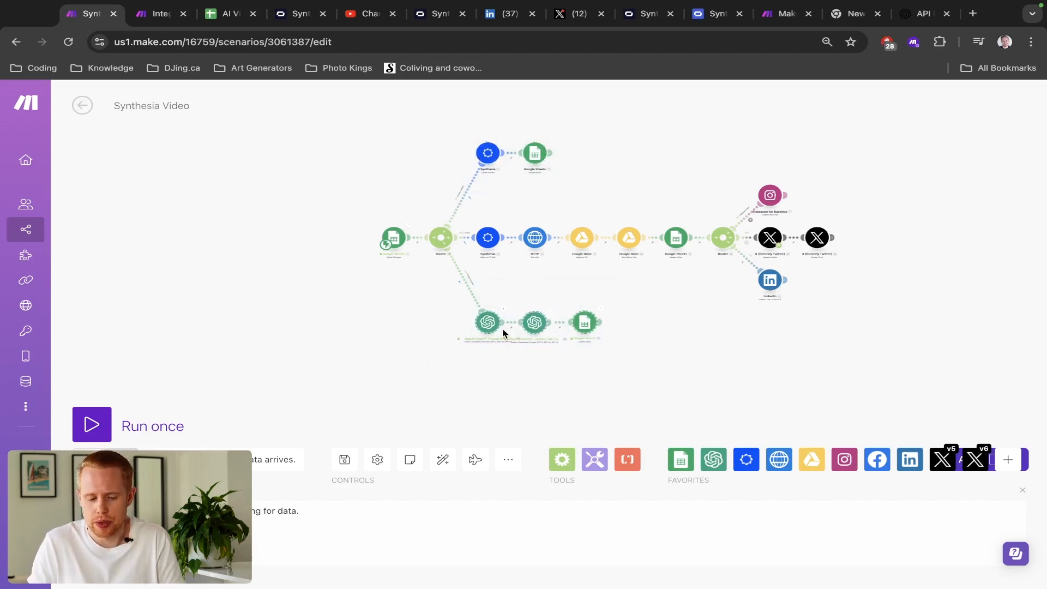
key(ctrl+Tab)
key(ctrl+Tab)
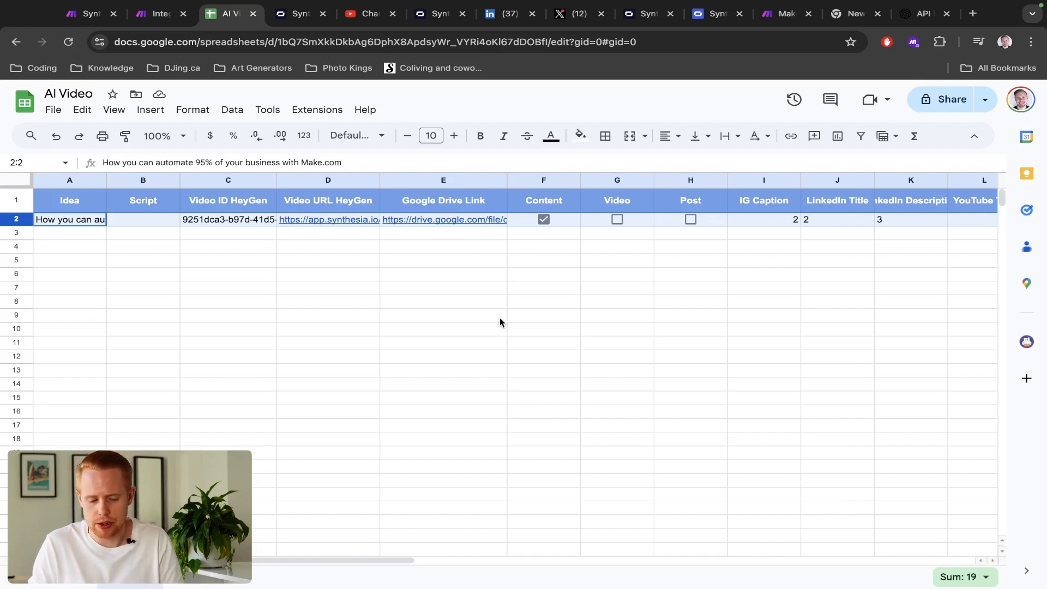
key(ctrl+shift+Tab)
key(ctrl+shift+Tab)
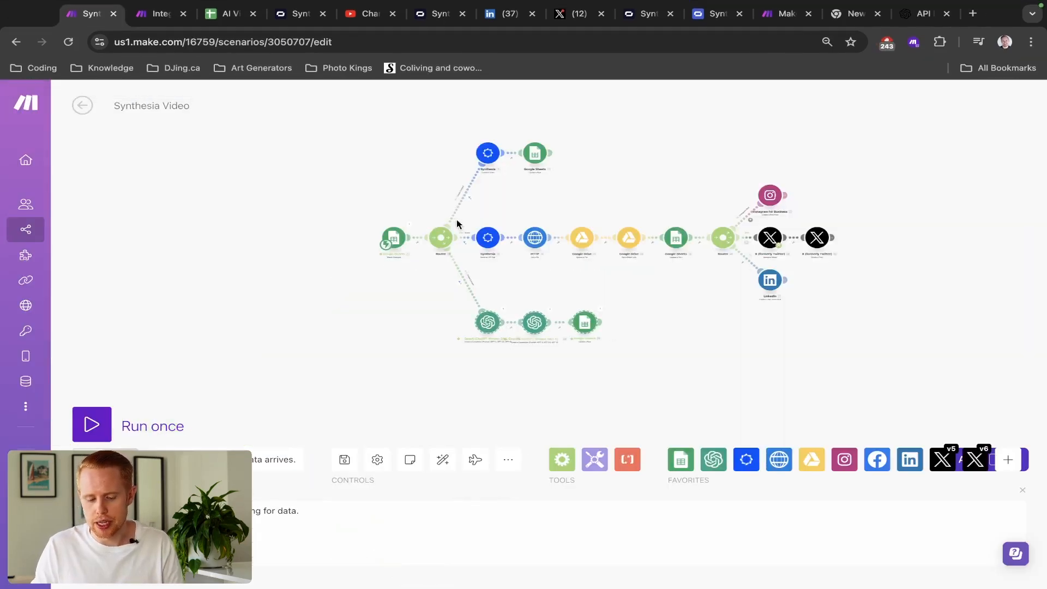
drag(466, 140, 545, 173)
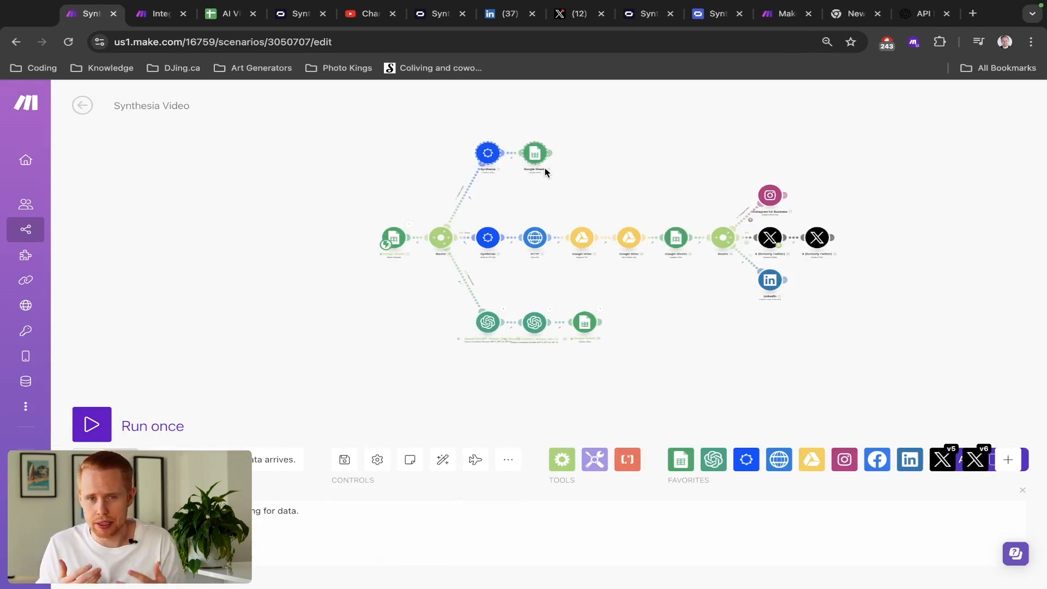
drag(484, 208, 834, 282)
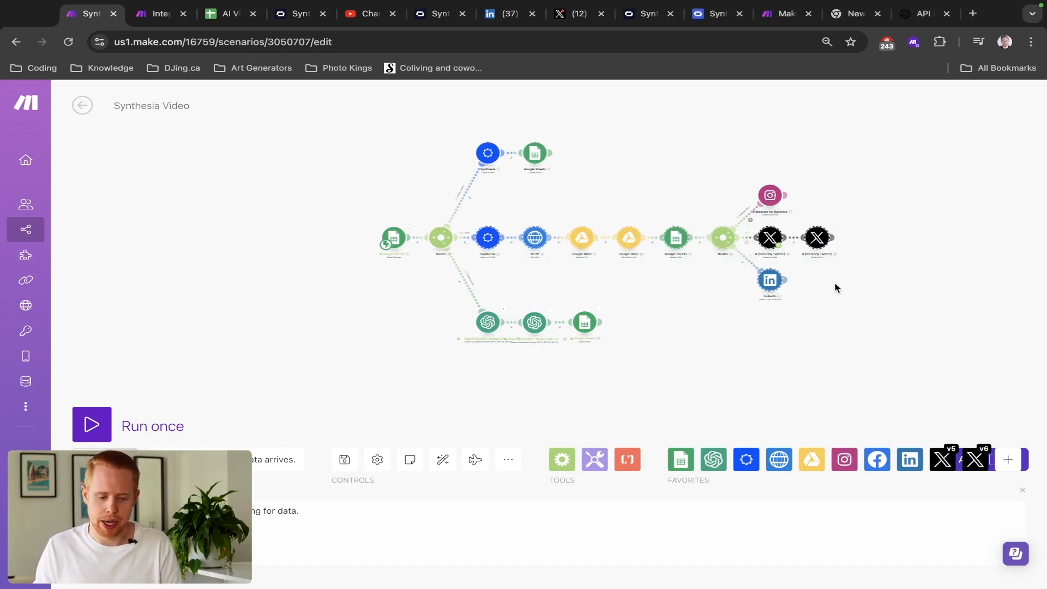
drag(443, 303, 627, 352)
drag(453, 127, 589, 186)
drag(421, 287, 634, 344)
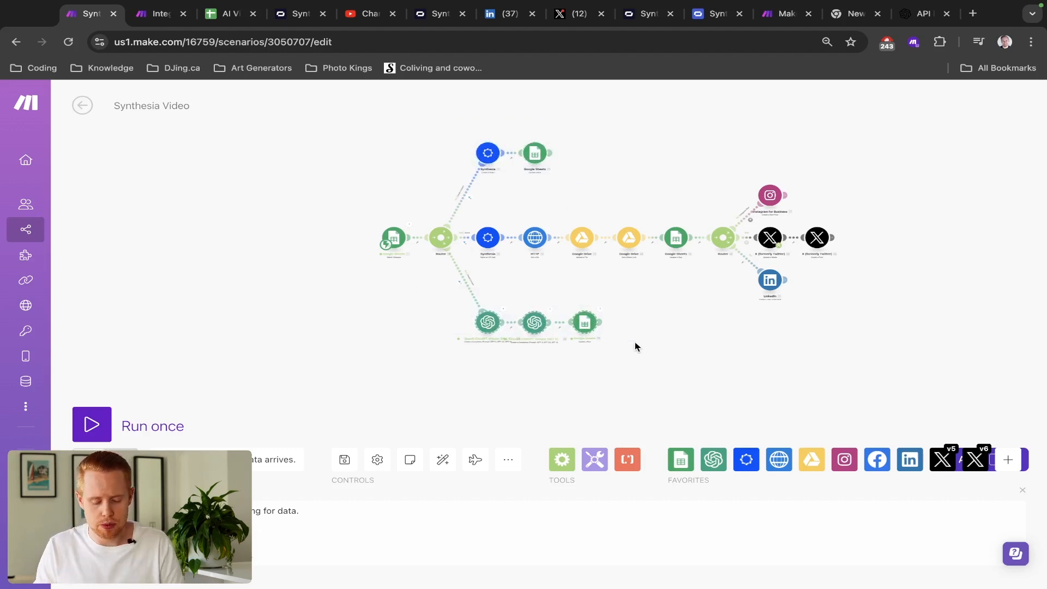
key(ctrl+Tab)
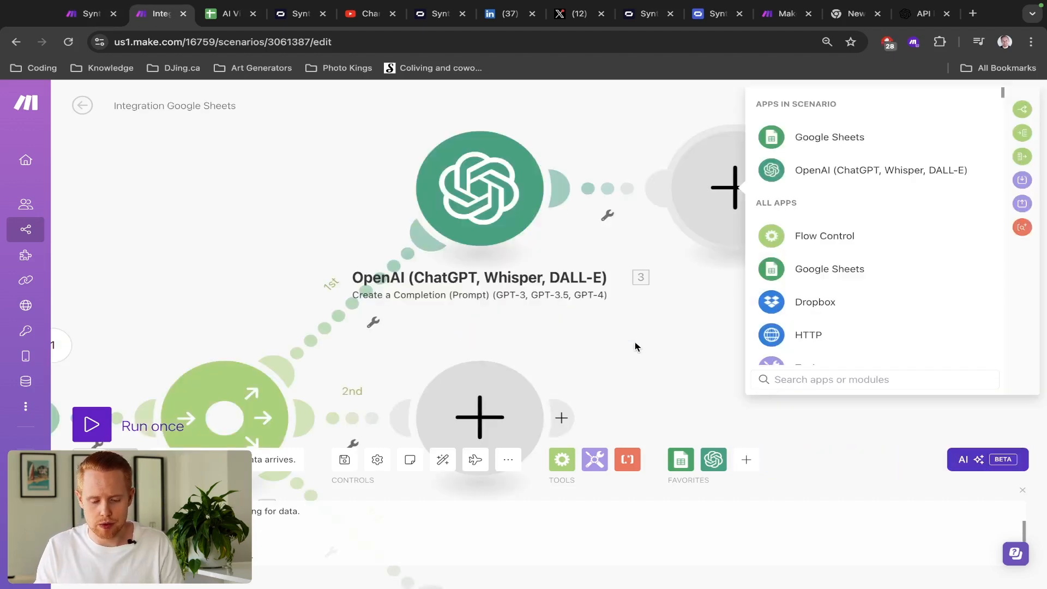
- Add an OpenAI Create a Chat Completion module using the gpt-4o model
click(815, 171)
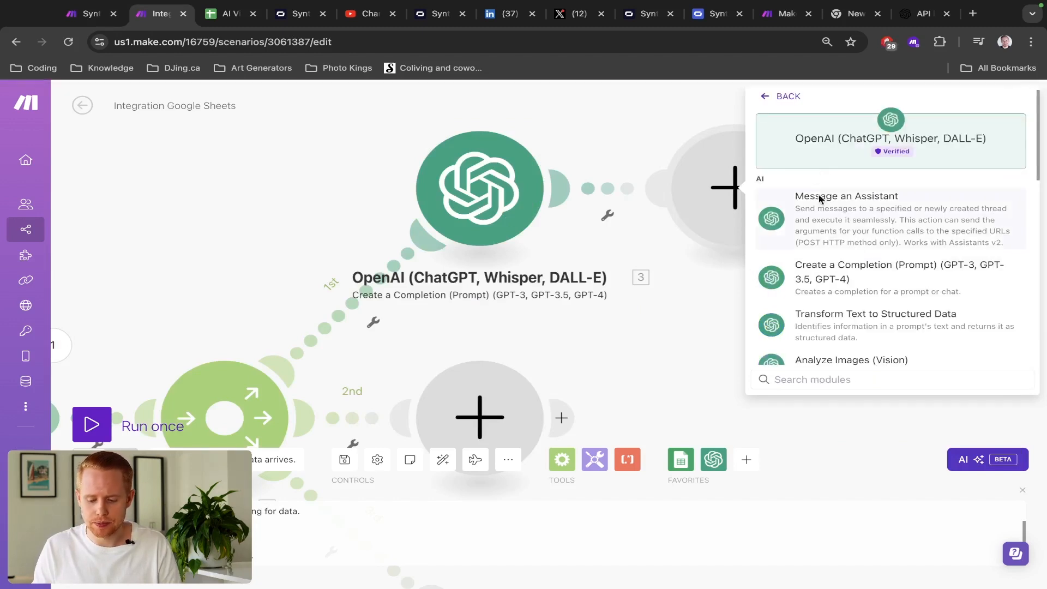
click(834, 271)
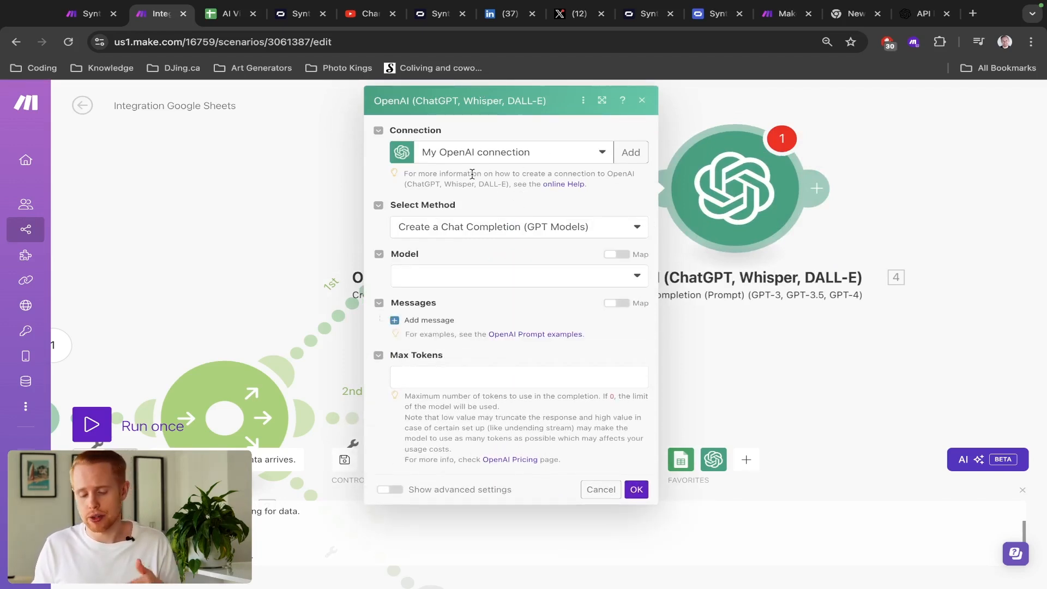
click(478, 236)
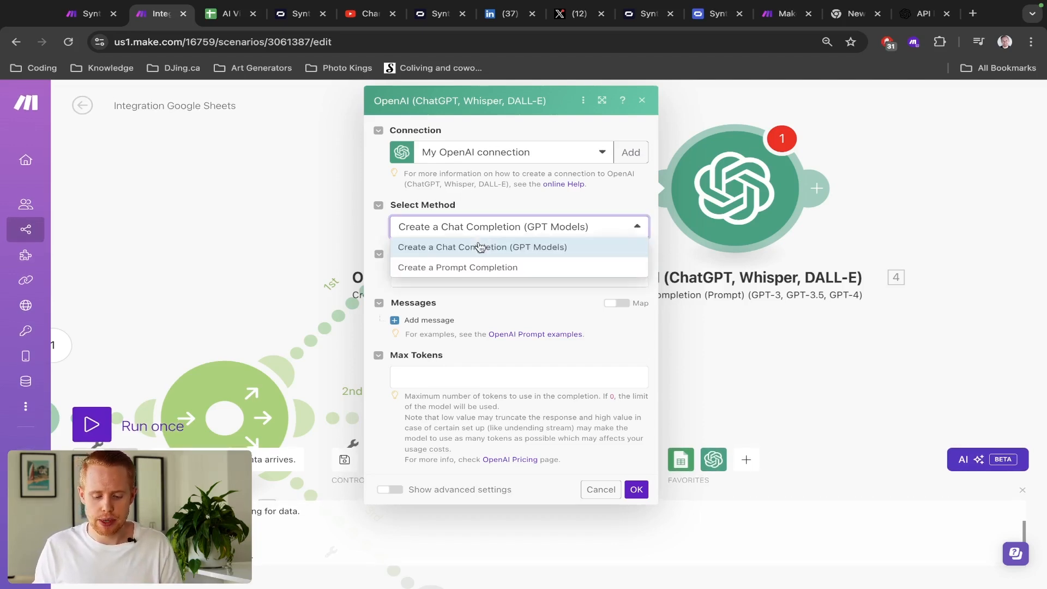
click(478, 250)
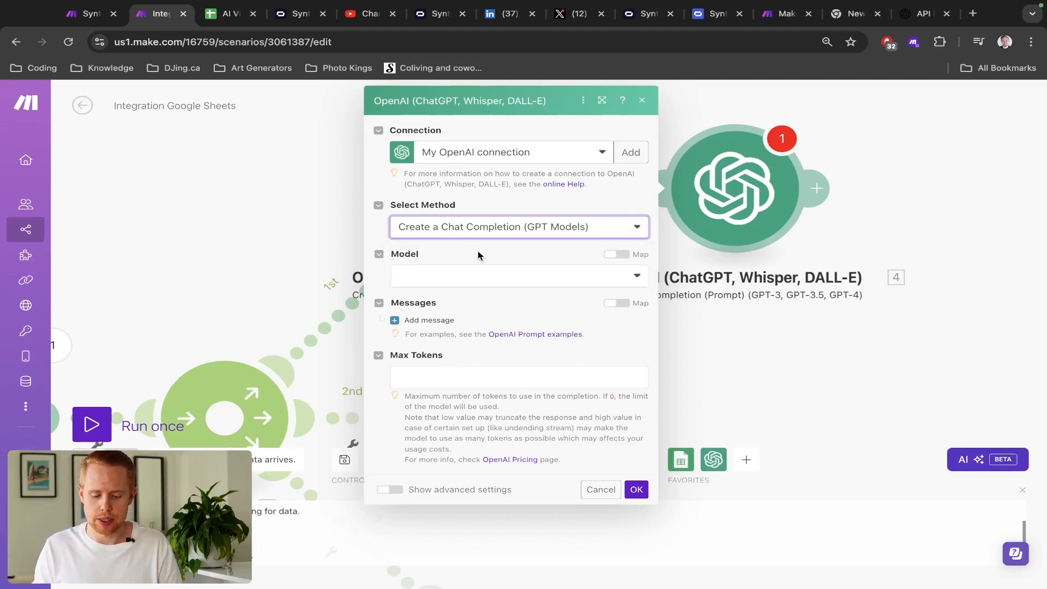
click(476, 280)
click(458, 331)
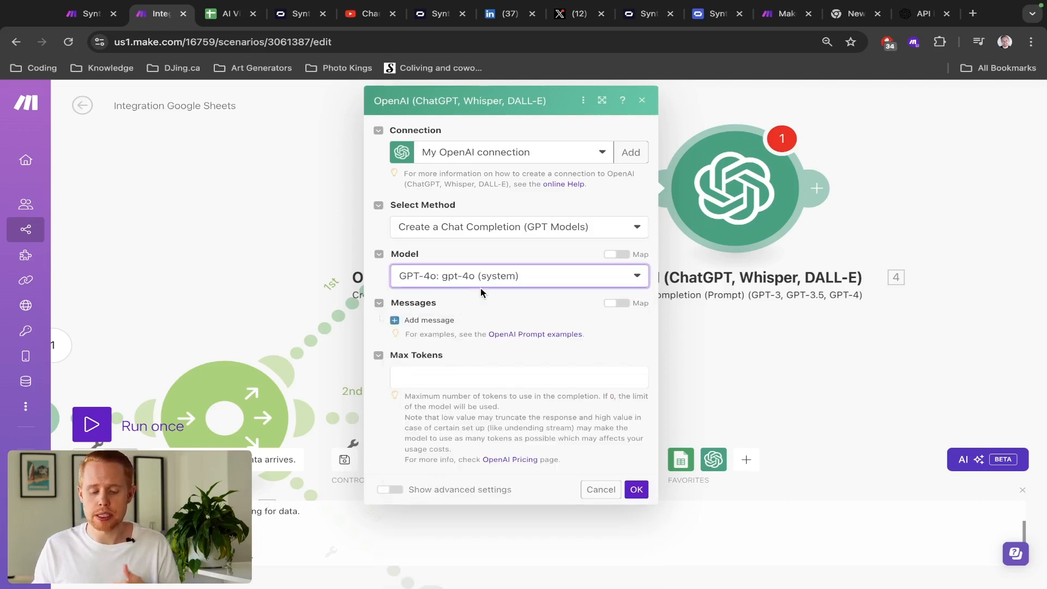
- Set Max Tokens to 4000 and add an empty first message
click(448, 383)
text(2)
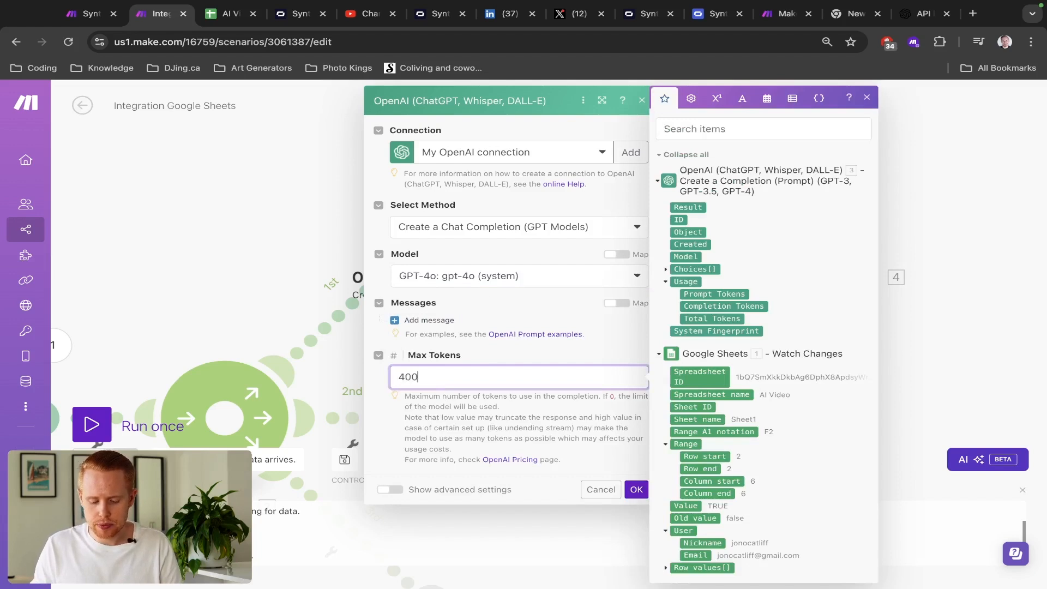
click(473, 357)
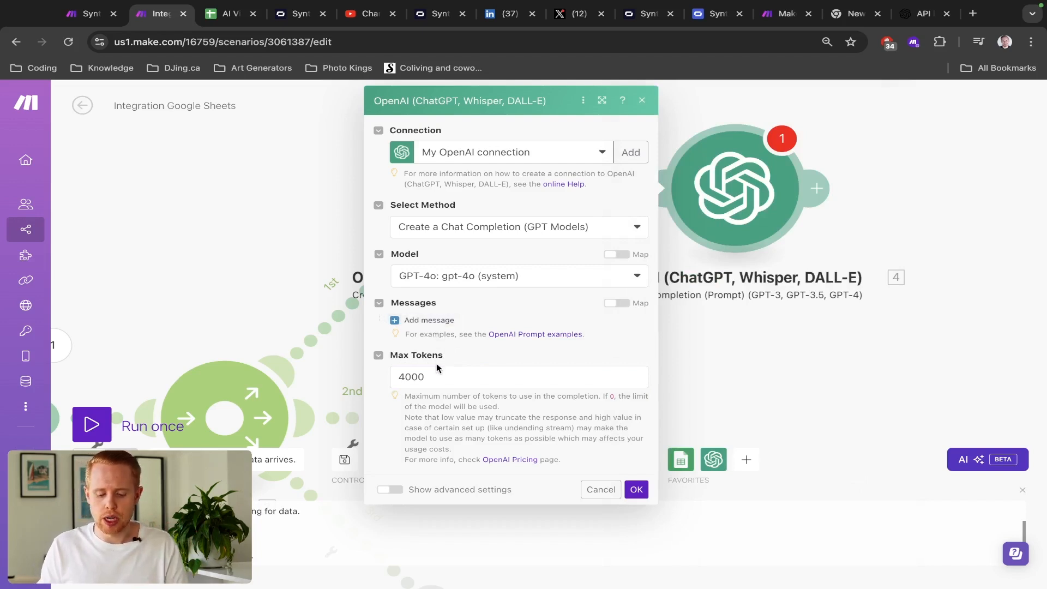
click(445, 324)
scroll(551, 386, down, 1)
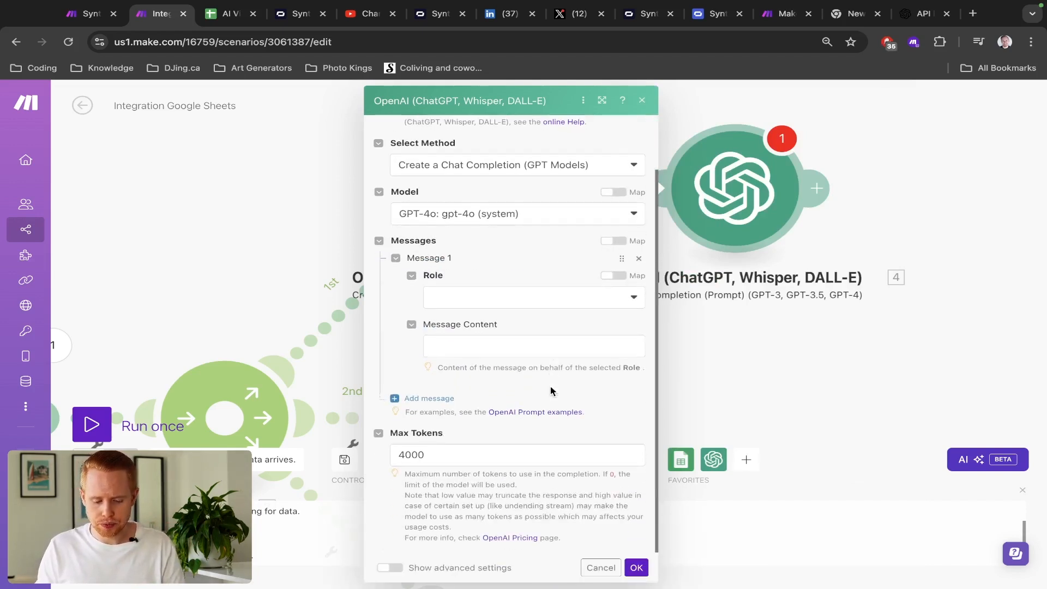
key(ctrl+shift+Tab)
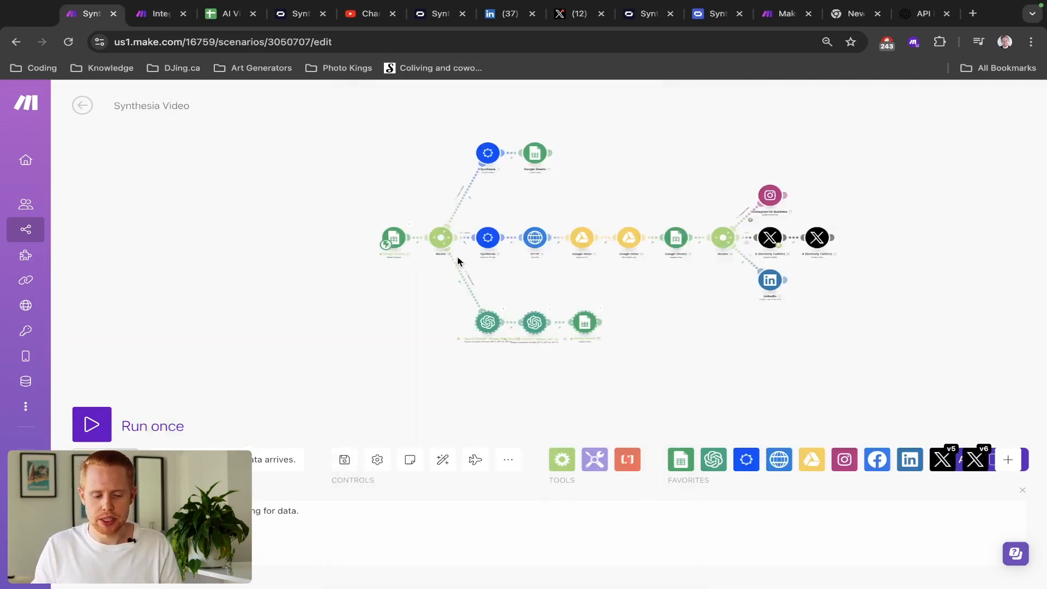
- Copy the social-media prompt from the reference scenario's middle OpenAI module Message 1
click(535, 327)
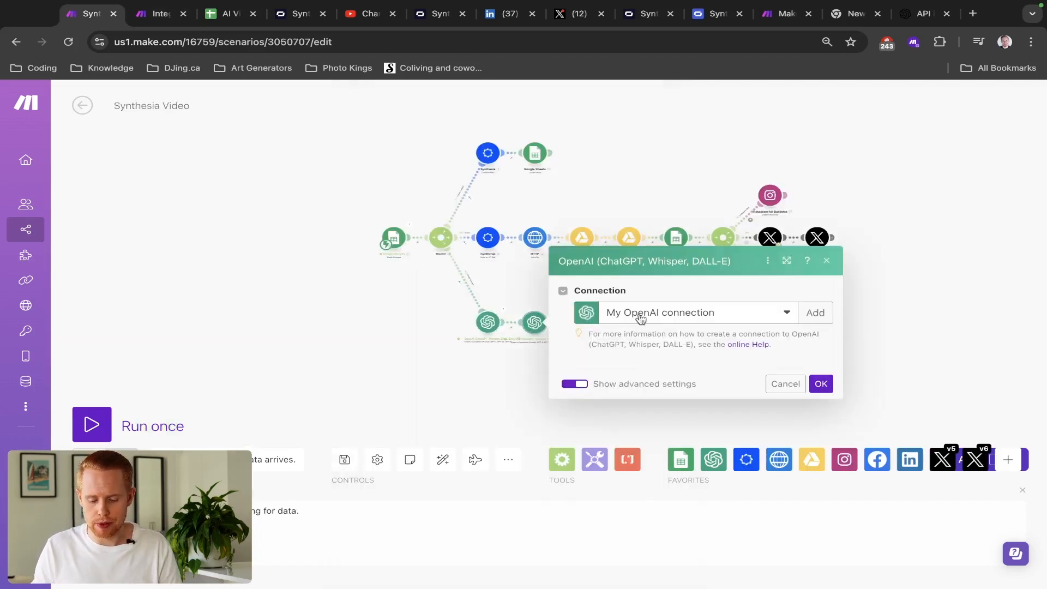
scroll(677, 316, down, 2)
click(678, 316)
key(super+a)
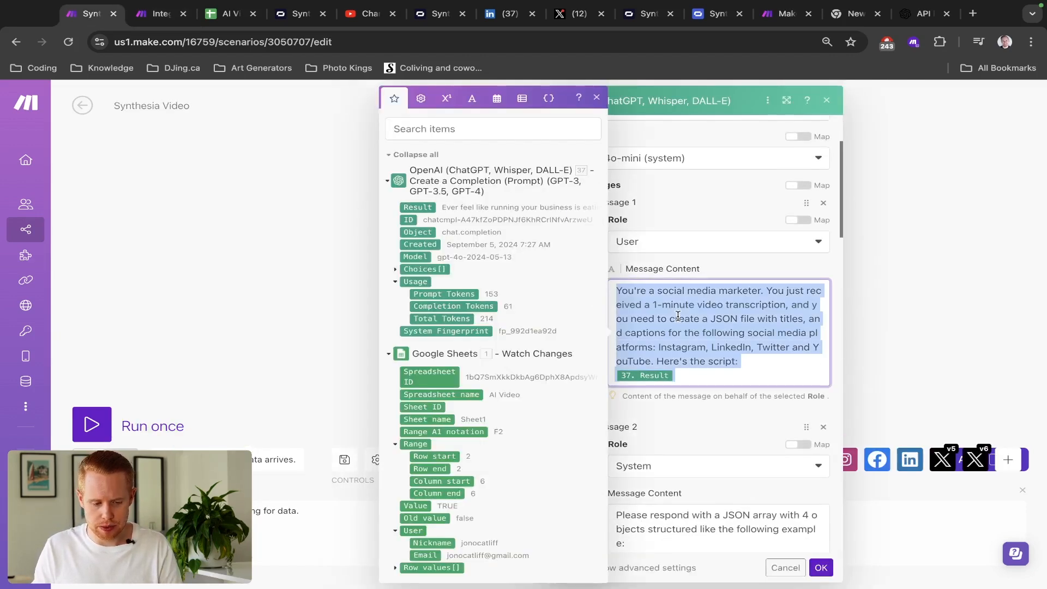
key(ctrl+Tab)
- Set the new Message 1 to User with the JSON titles-and-captions prompt ending in 37.result
click(551, 299)
click(488, 337)
click(460, 345)
key(super+v)
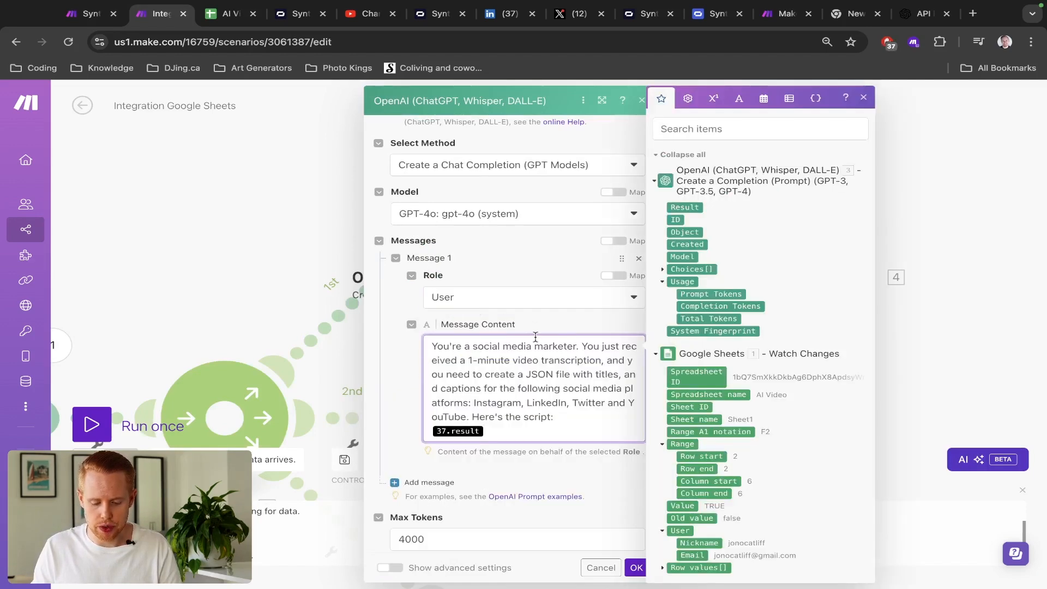
scroll(542, 347, up, 5)
click(558, 294)
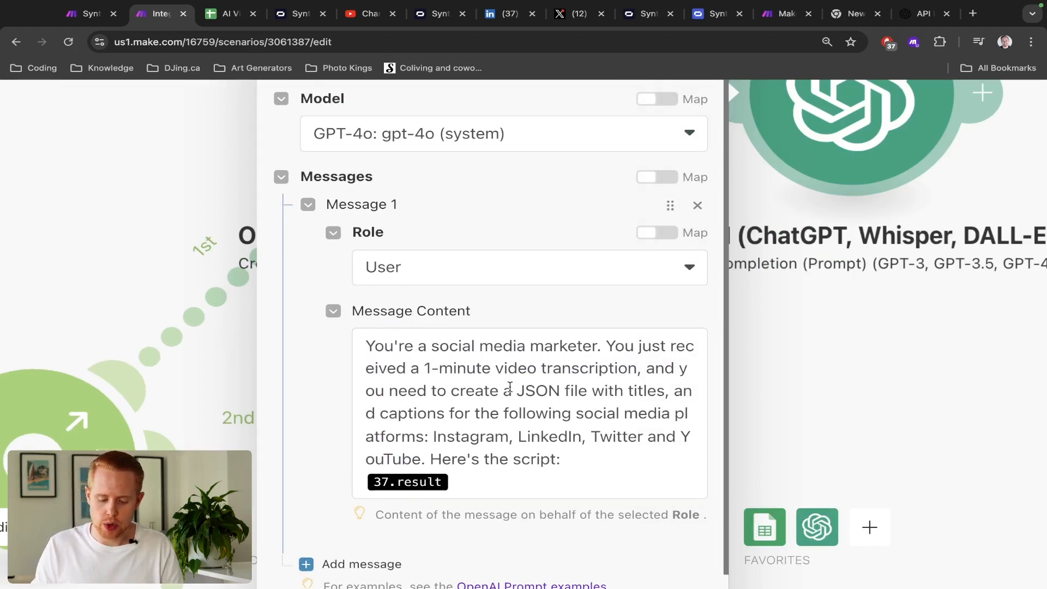
drag(517, 390, 584, 390)
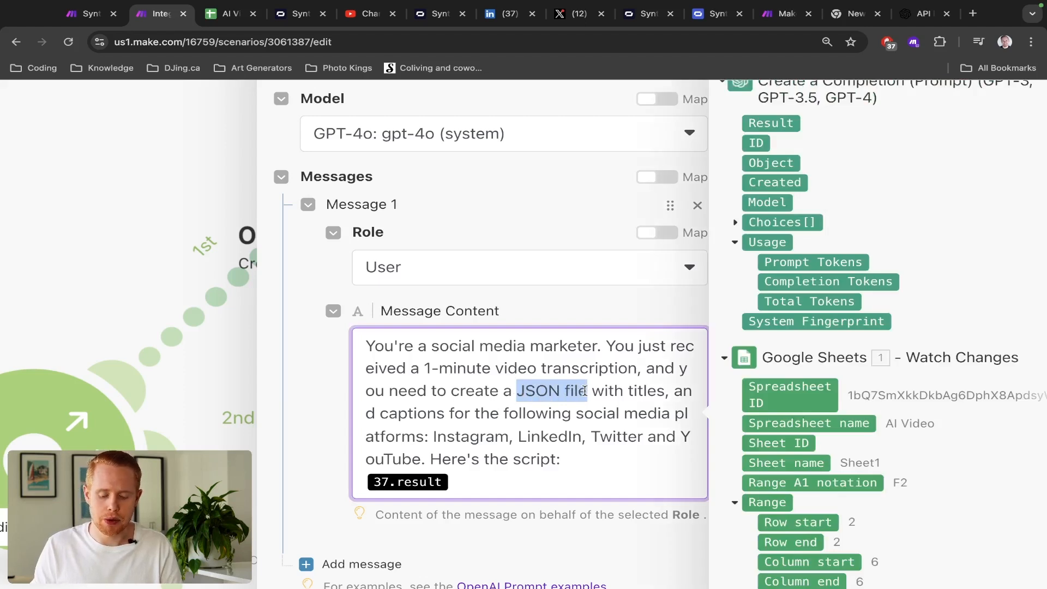
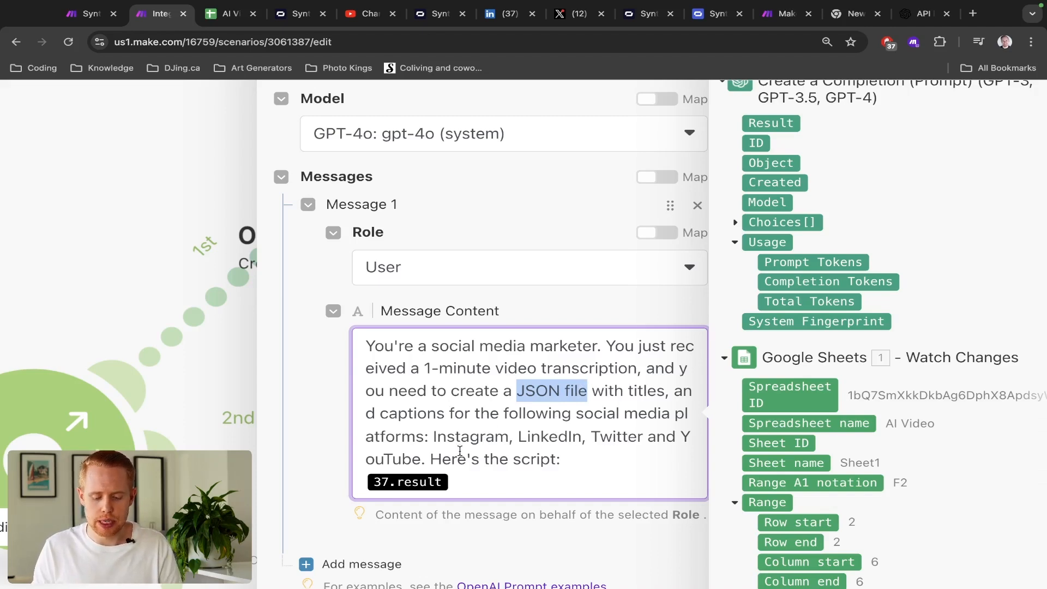
- Switch to the AI Video spreadsheet and scroll right to columns F–R
key(ctrl+Tab)
scroll(591, 329, right, 5)
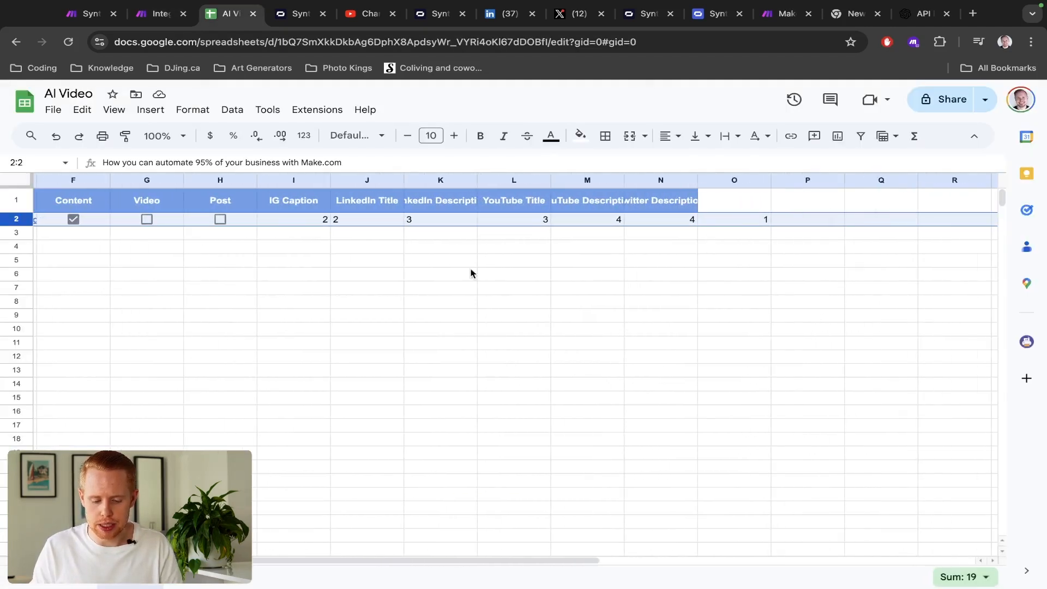
- Select the row-2 caption and title cells I2:N2, cancel the stray edit, and return to Make.com
drag(293, 219, 658, 224)
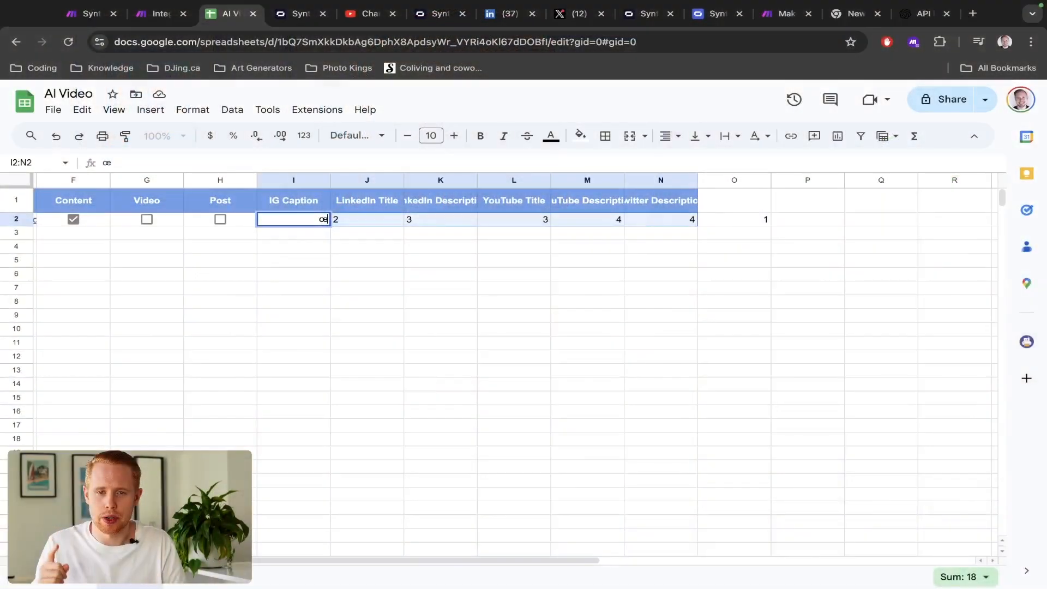
text(œ)
key(Escape)
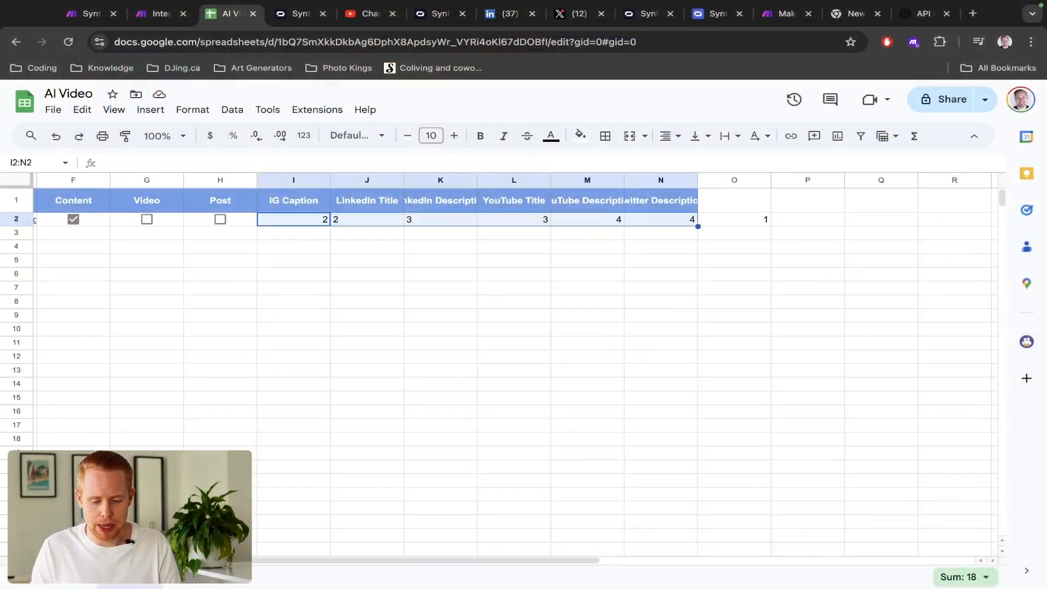
key(ctrl+shift+Tab)
scroll(598, 316, down, 2)
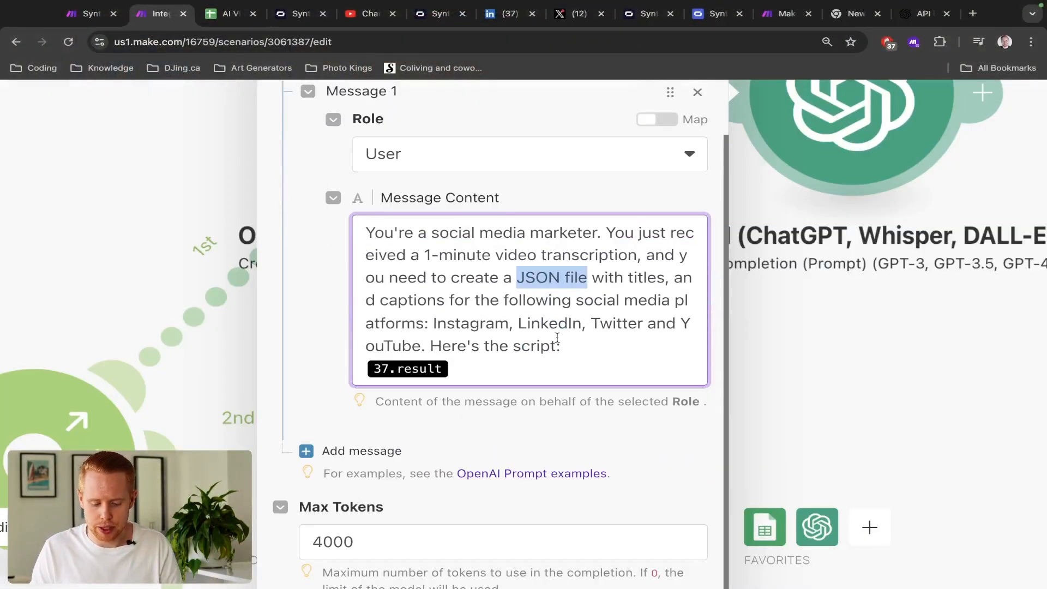
- Replace the 37.result mapping with OpenAI module 3's Result, save, and reopen the second OpenAI module
click(474, 372)
key(shift+Left)
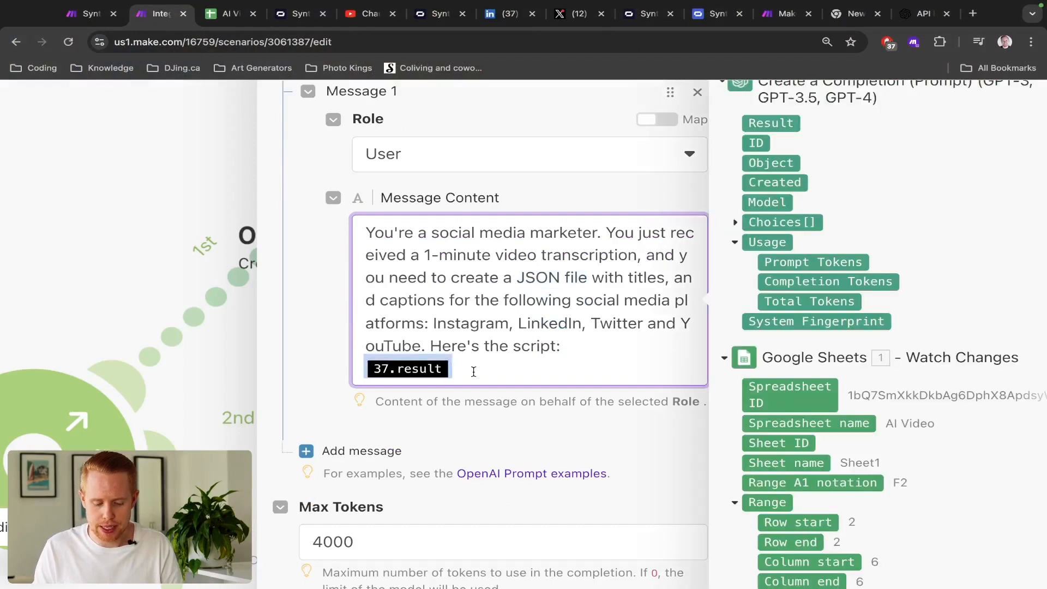
scroll(474, 374, down, 5)
key(BackSpace)
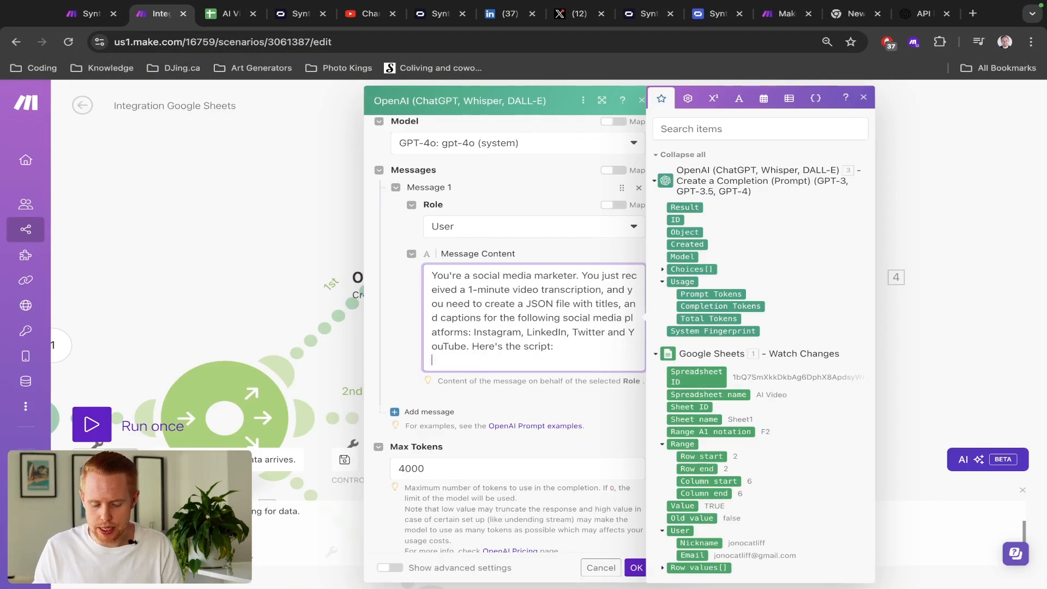
click(682, 208)
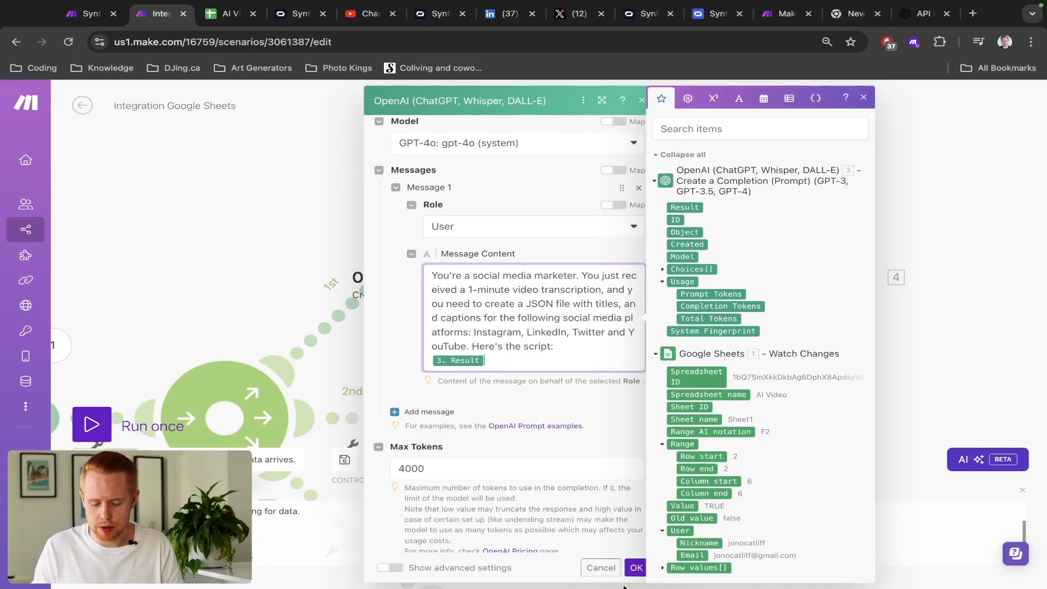
click(636, 567)
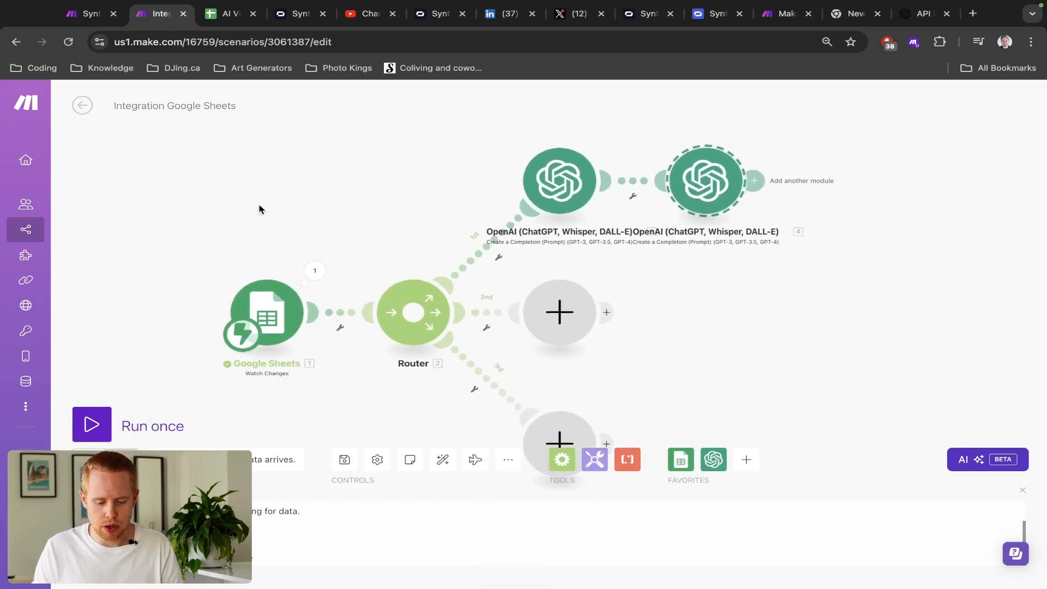
drag(194, 159, 566, 432)
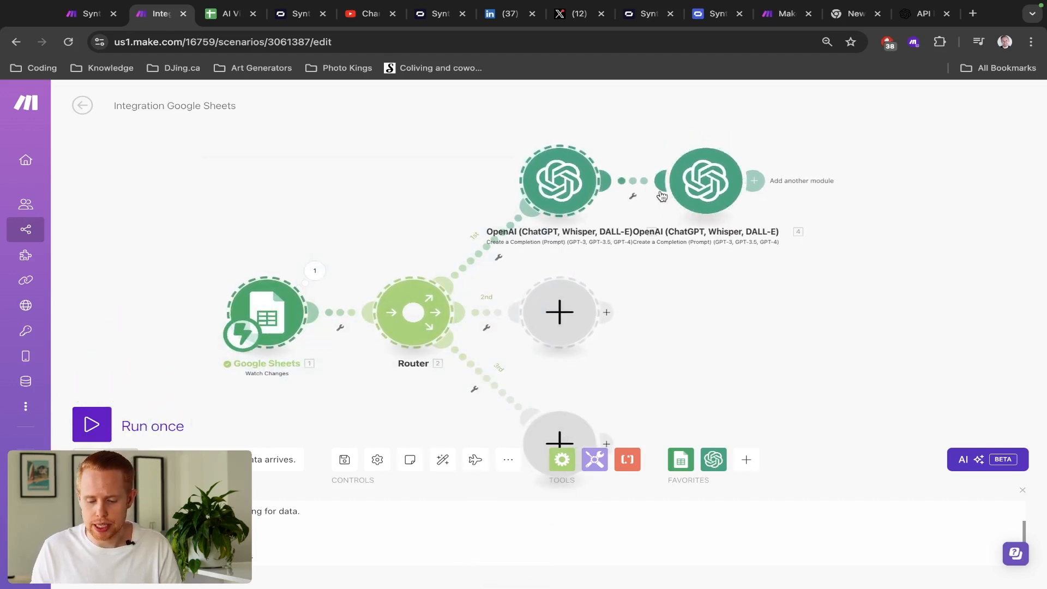
click(705, 180)
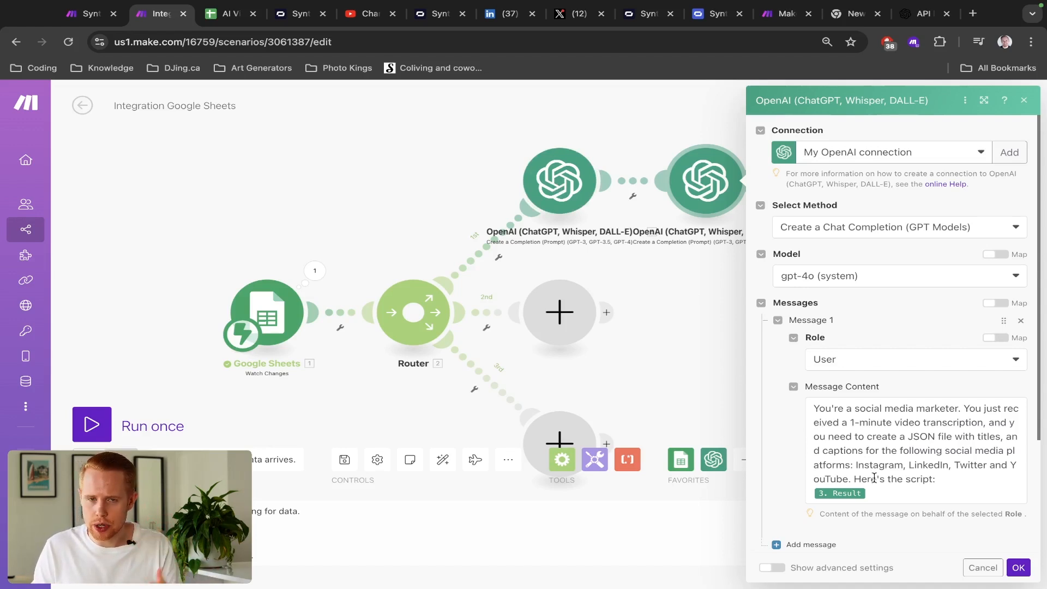
- Copy the JSON template message from the Synthesia Video scenario's OpenAI module
scroll(873, 478, down, 3)
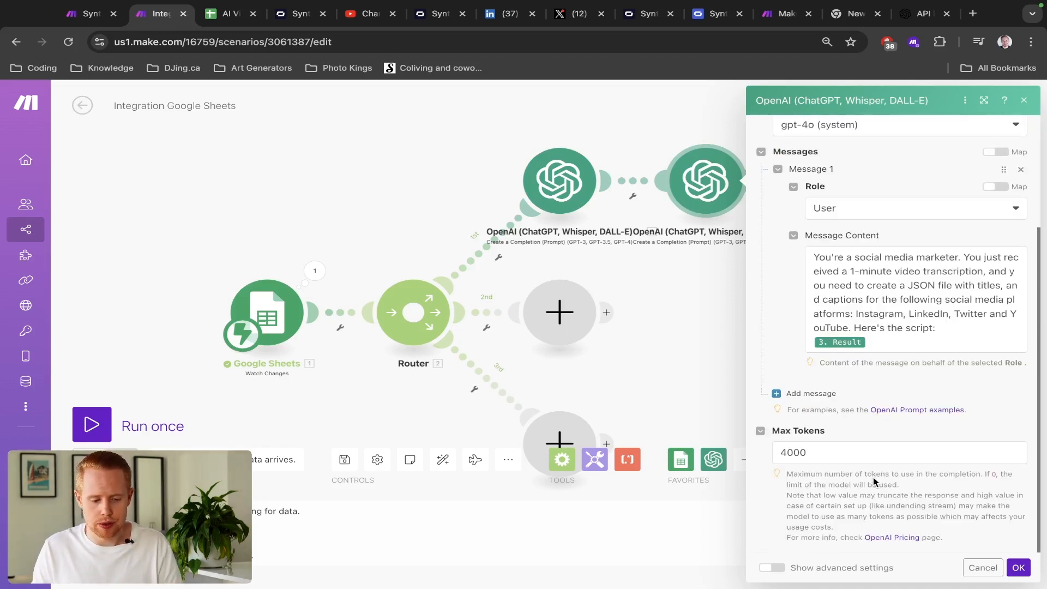
key(ctrl+shift+Tab)
scroll(770, 435, down, 3)
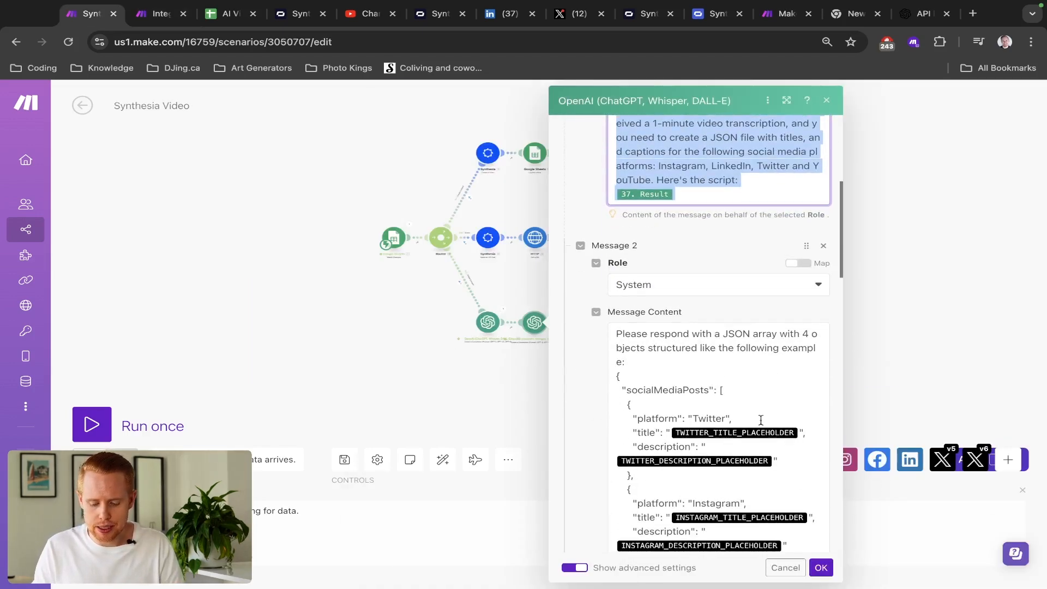
click(711, 361)
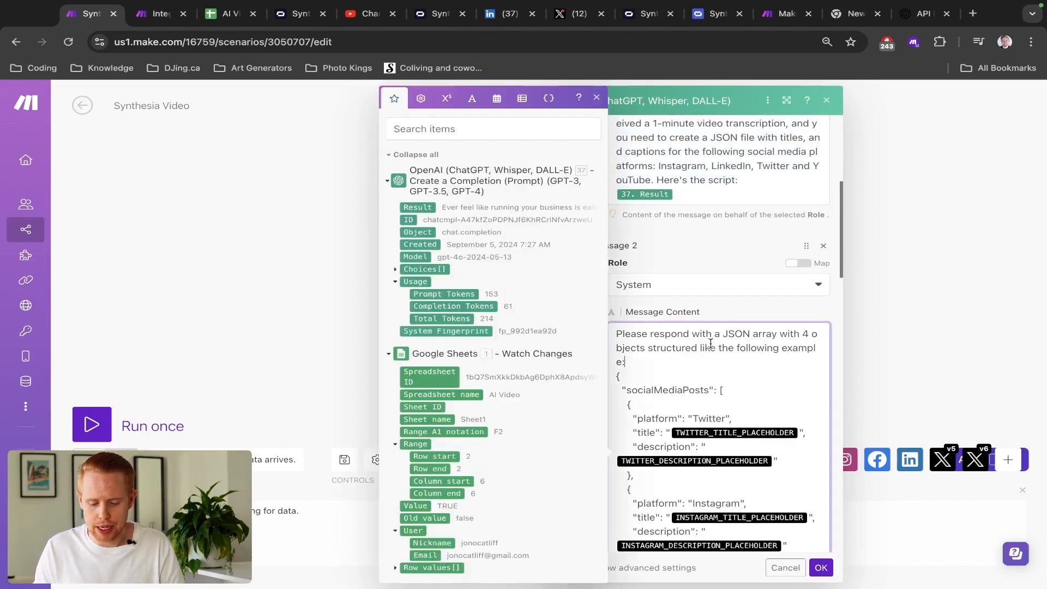
key(ctrl+a)
click(708, 264)
scroll(708, 264, down, 5)
scroll(708, 264, up, 6)
key(ctrl+Tab)
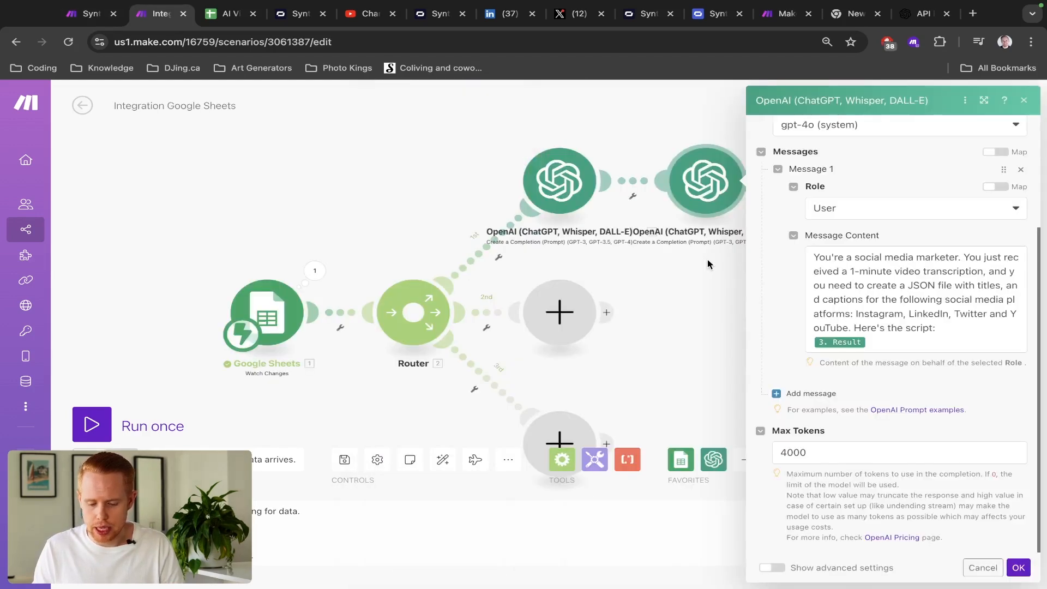
- Add Message 2 as a System message containing the pasted JSON template
click(811, 394)
click(849, 330)
click(835, 343)
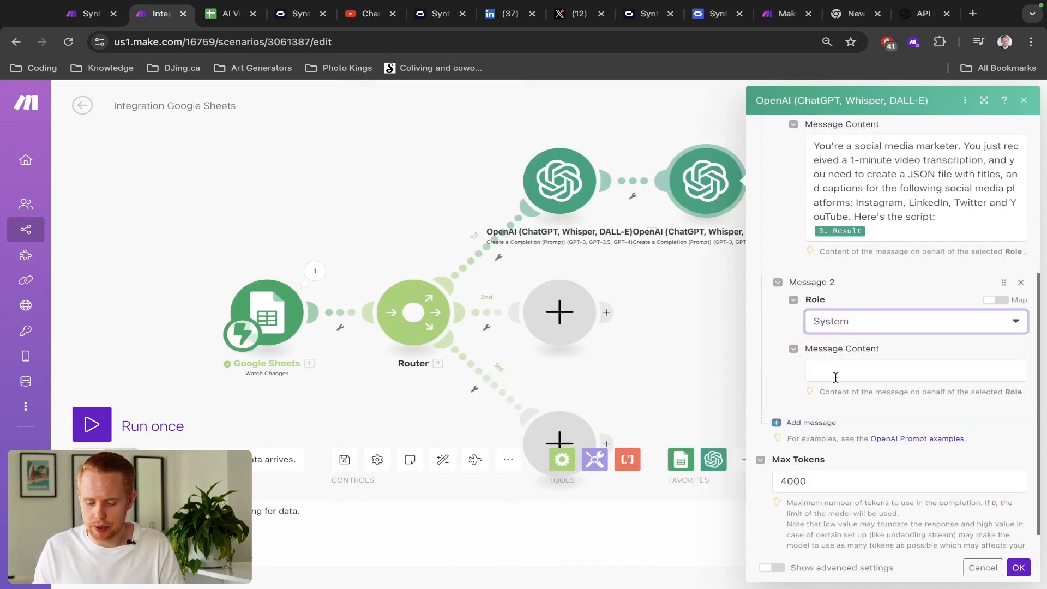
click(835, 378)
key(ctrl+v)
scroll(896, 356, up, 4)
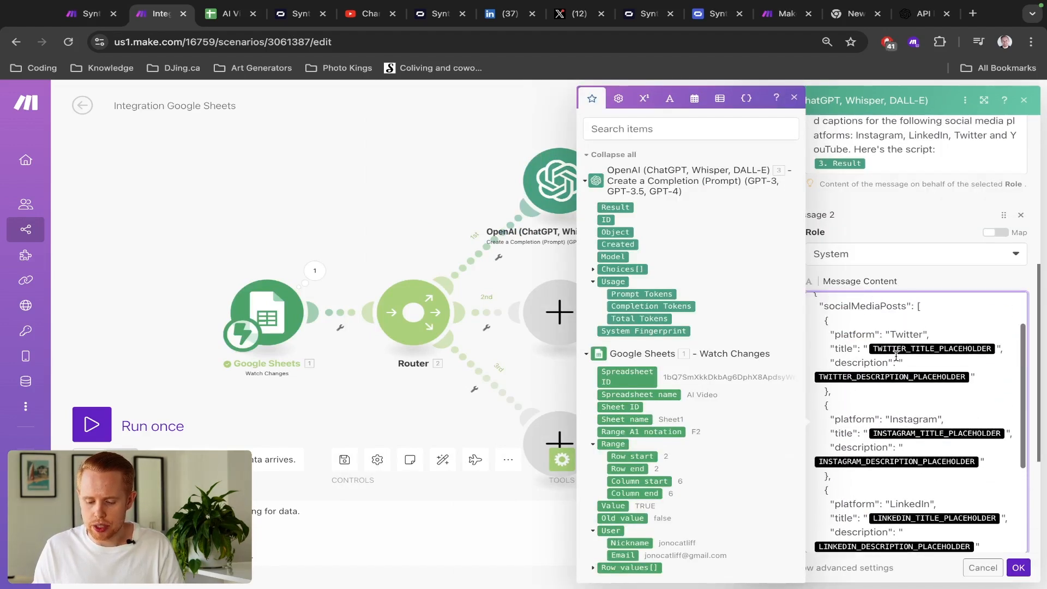
scroll(896, 355, up, 2)
click(899, 282)
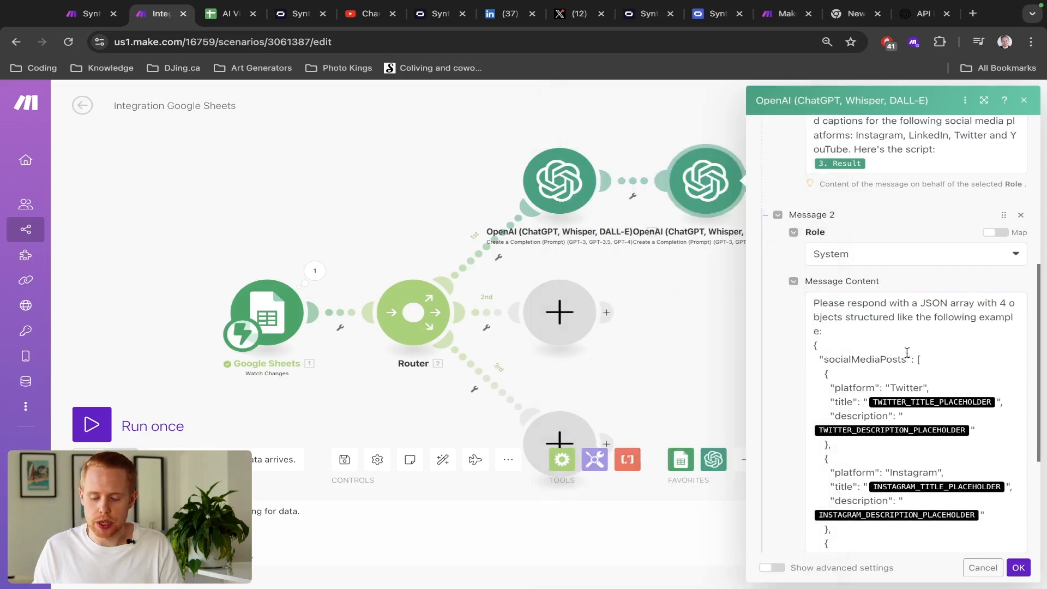
- Delete the JSON example block so only the JSON-array instruction remains, and show advanced settings
scroll(905, 367, down, 2)
scroll(906, 367, up, 2)
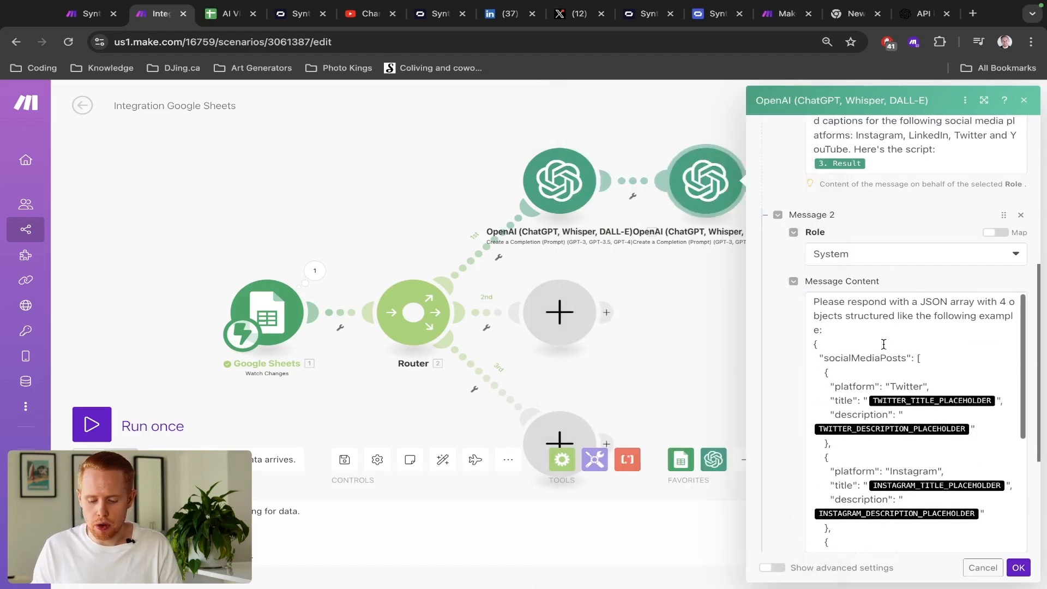
click(812, 345)
key(ctrl+shift+End)
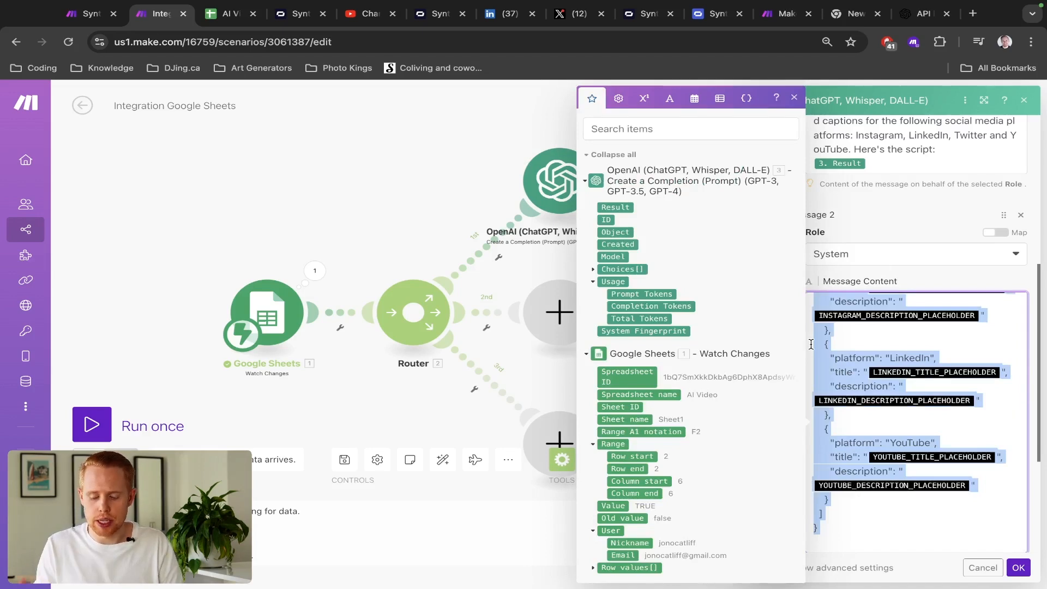
scroll(883, 345, up, 5)
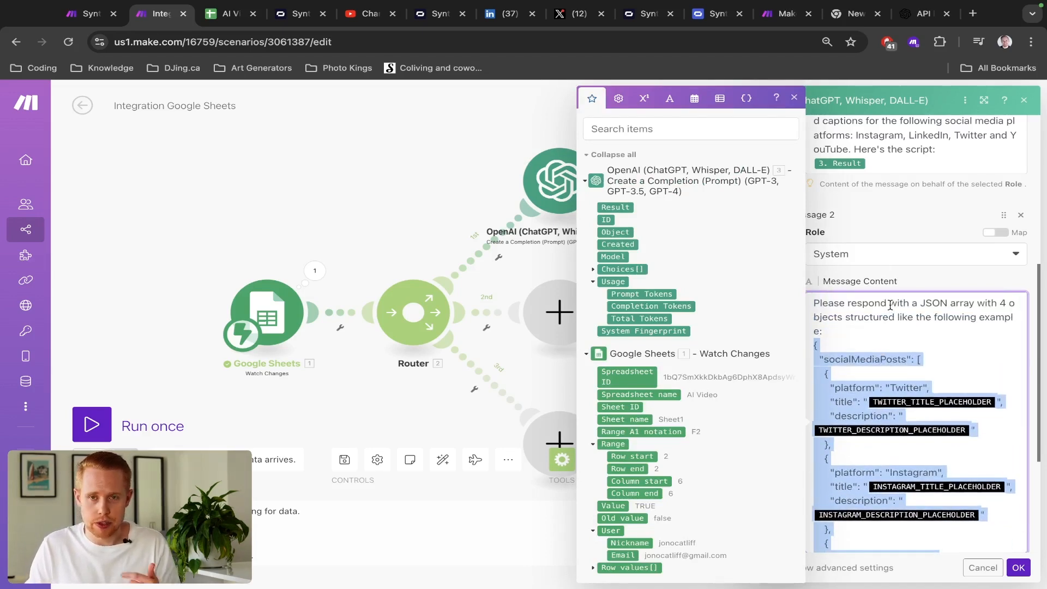
click(879, 223)
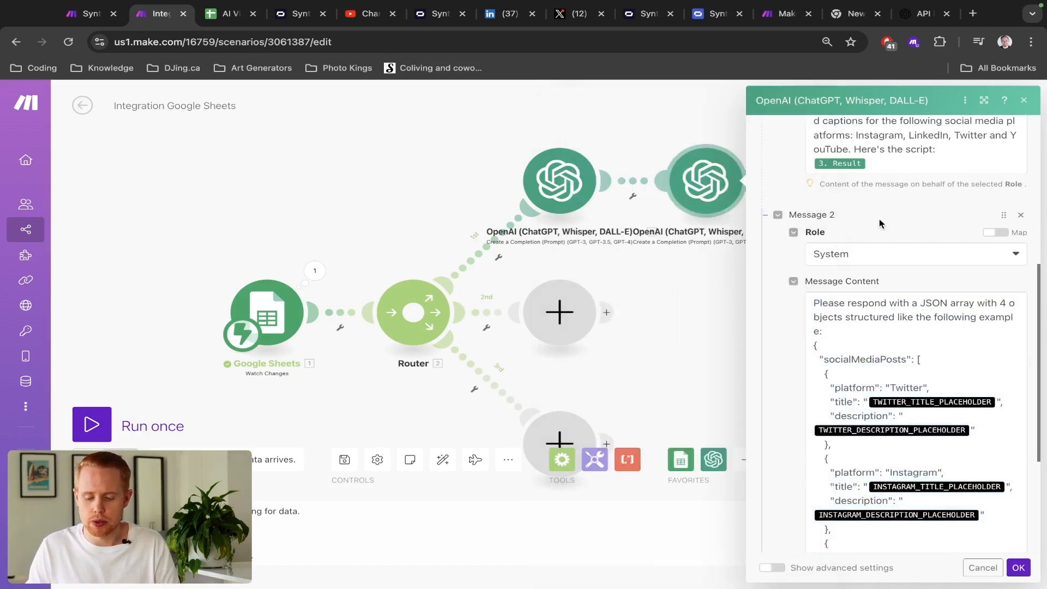
click(811, 344)
key(super+shift+Down)
key(BackSpace)
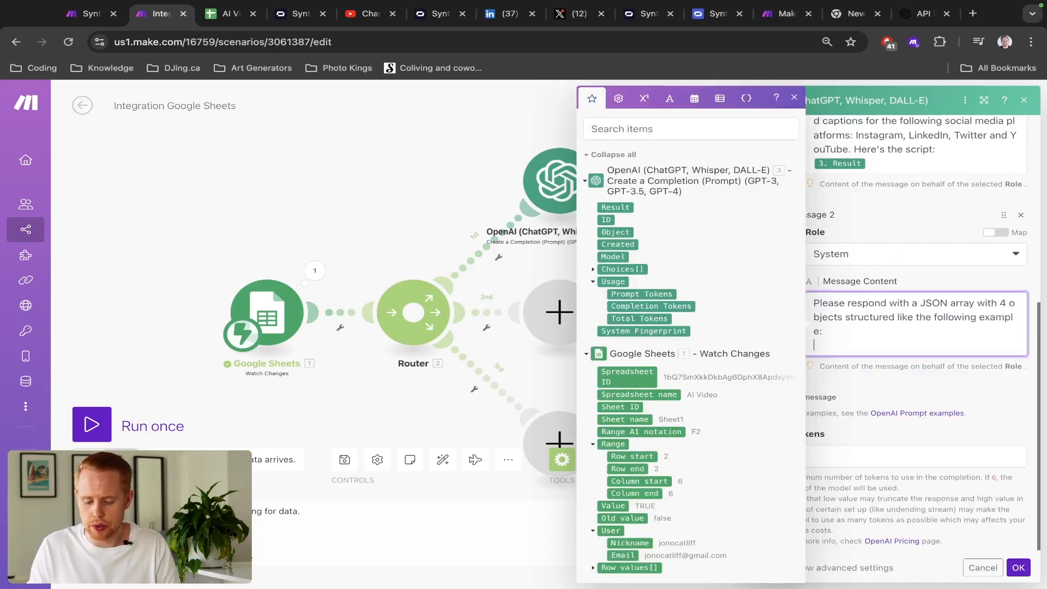
key(BackSpace)
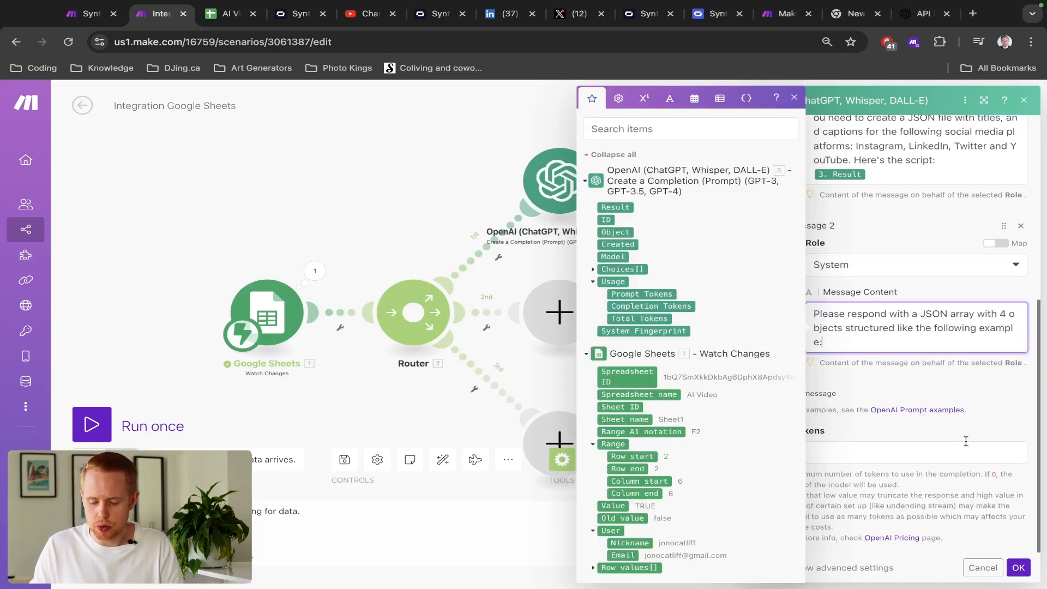
click(955, 380)
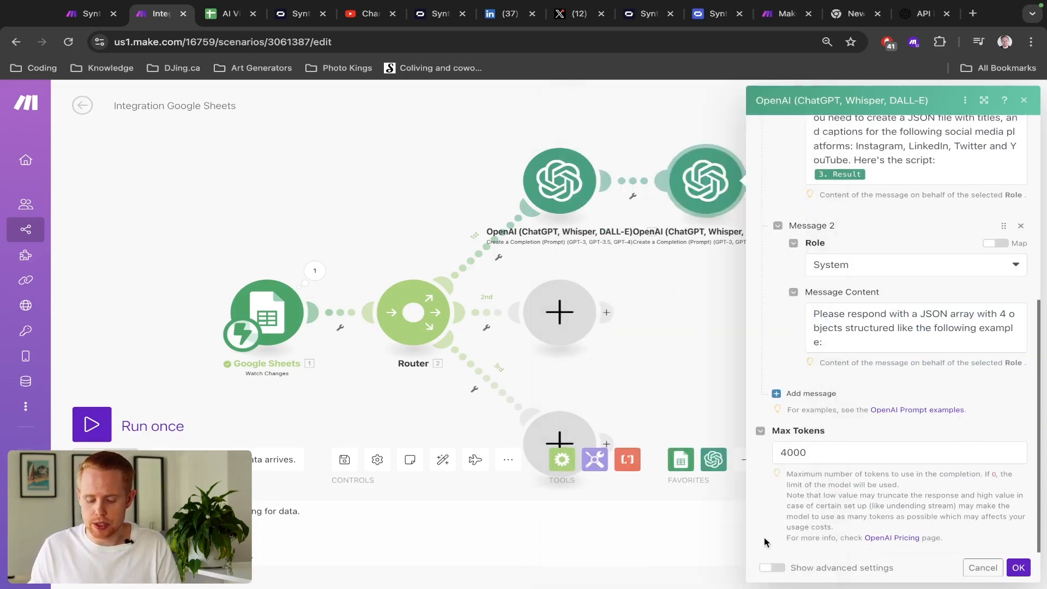
click(799, 568)
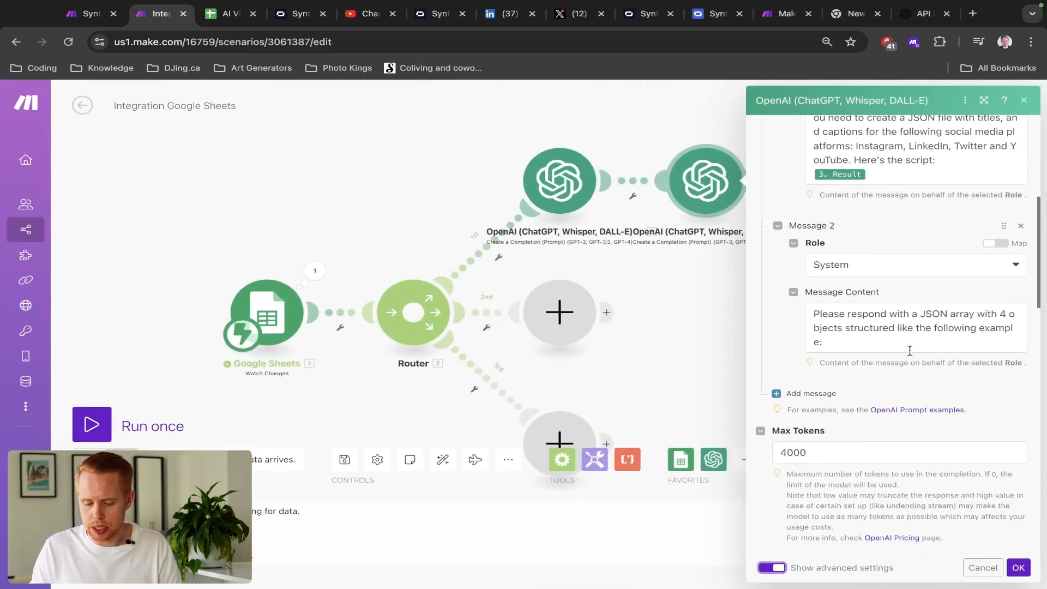
- Set the response format to JSON Object
scroll(910, 349, down, 15)
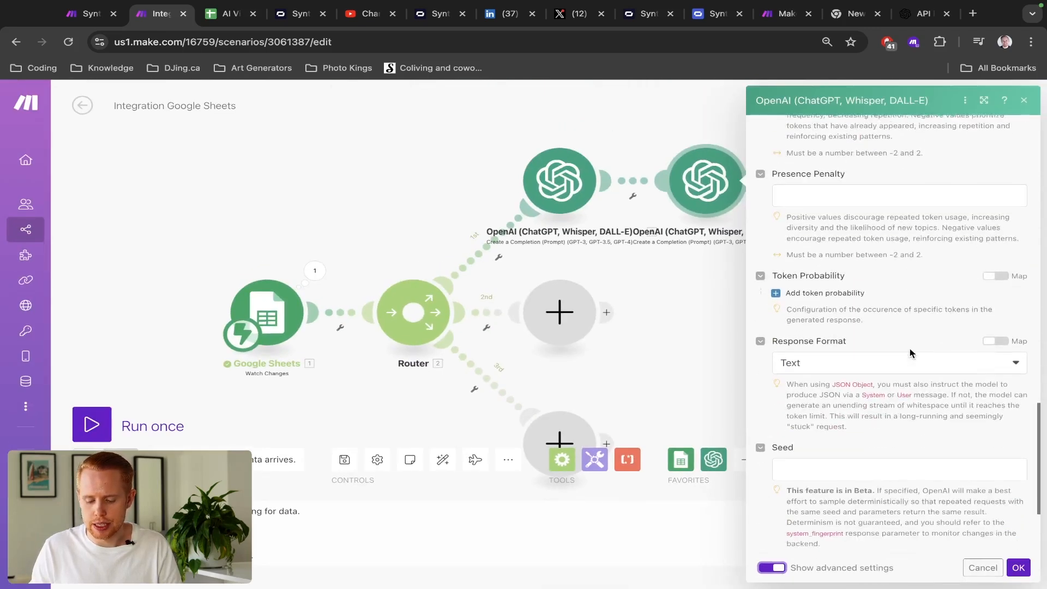
scroll(895, 341, up, 2)
click(846, 319)
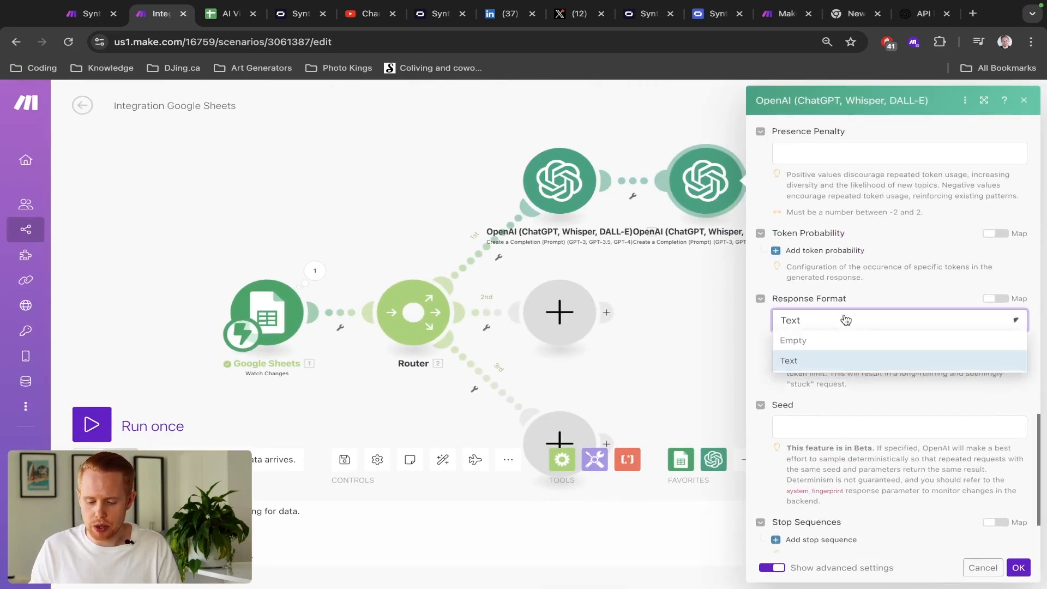
click(831, 381)
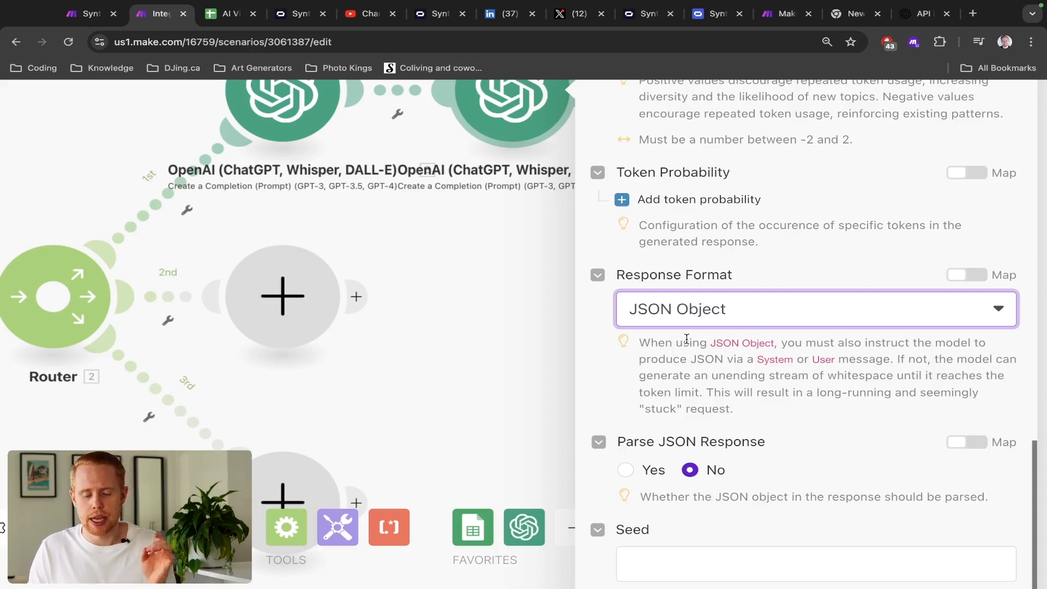
- Review the Synthesia Video scenario's example JSON with its platform field for reference
scroll(686, 338, down, 5)
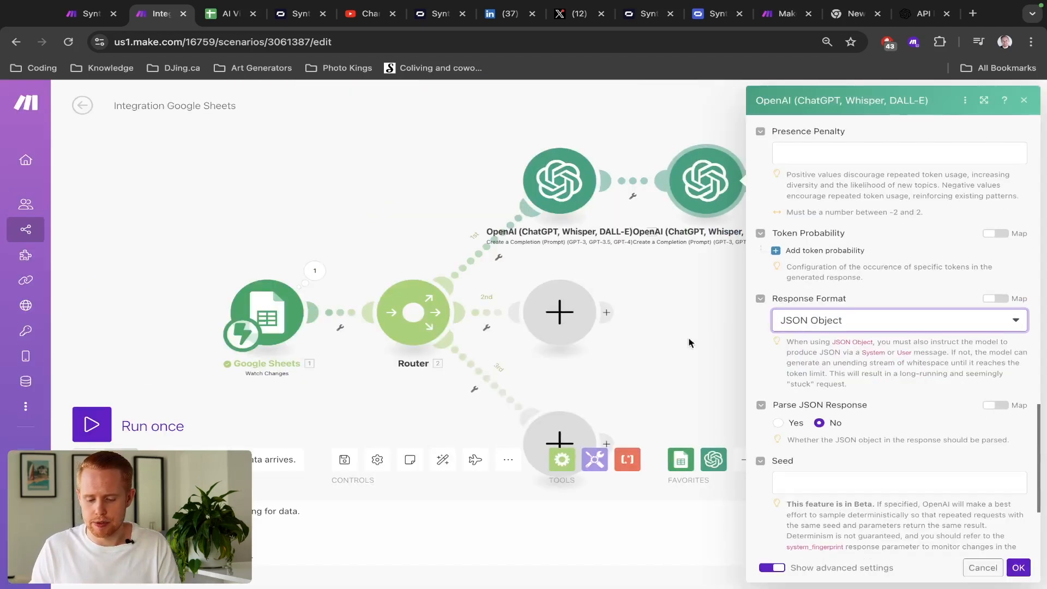
key(ctrl+shift+Tab)
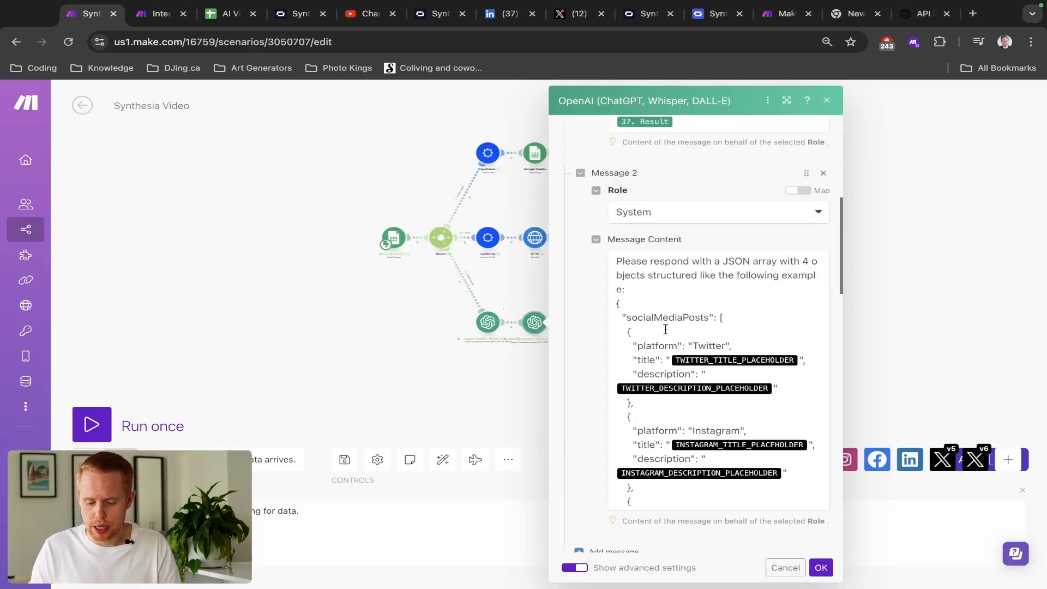
scroll(666, 330, down, 1)
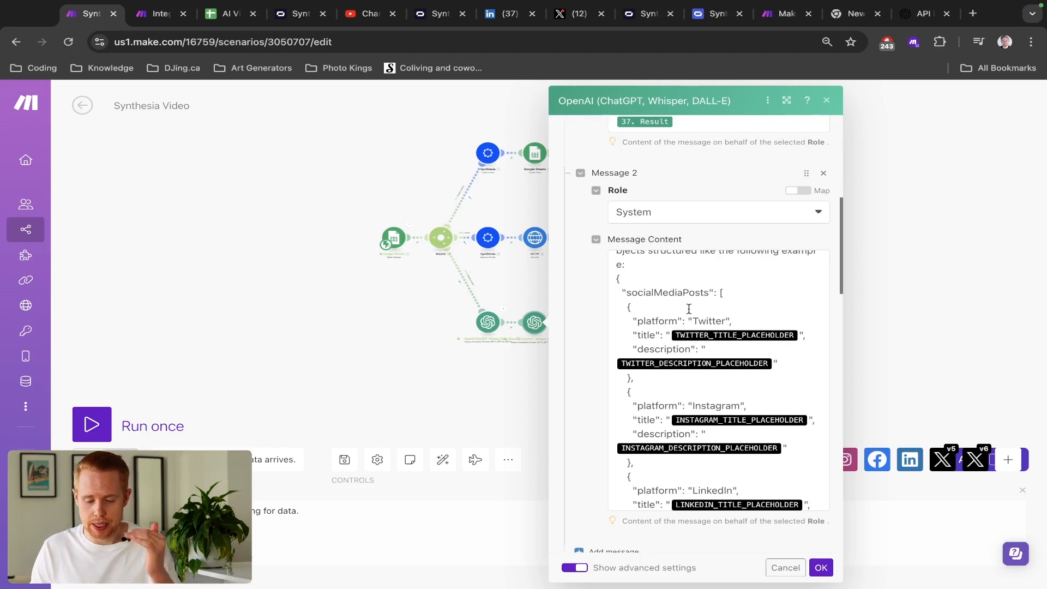
scroll(650, 322, down, 1)
double_click(656, 285)
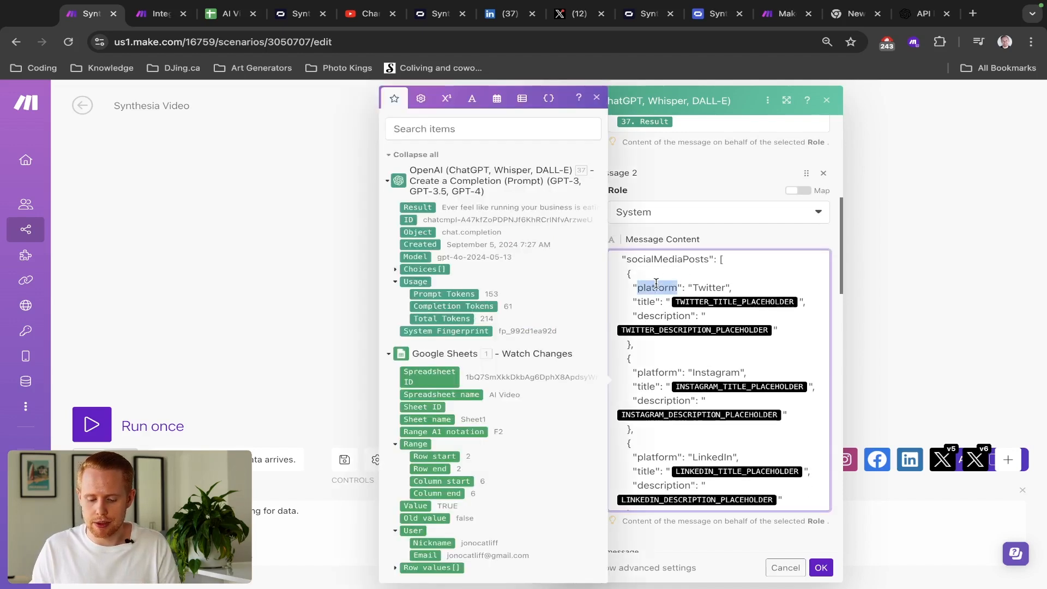
scroll(732, 288, up, 5)
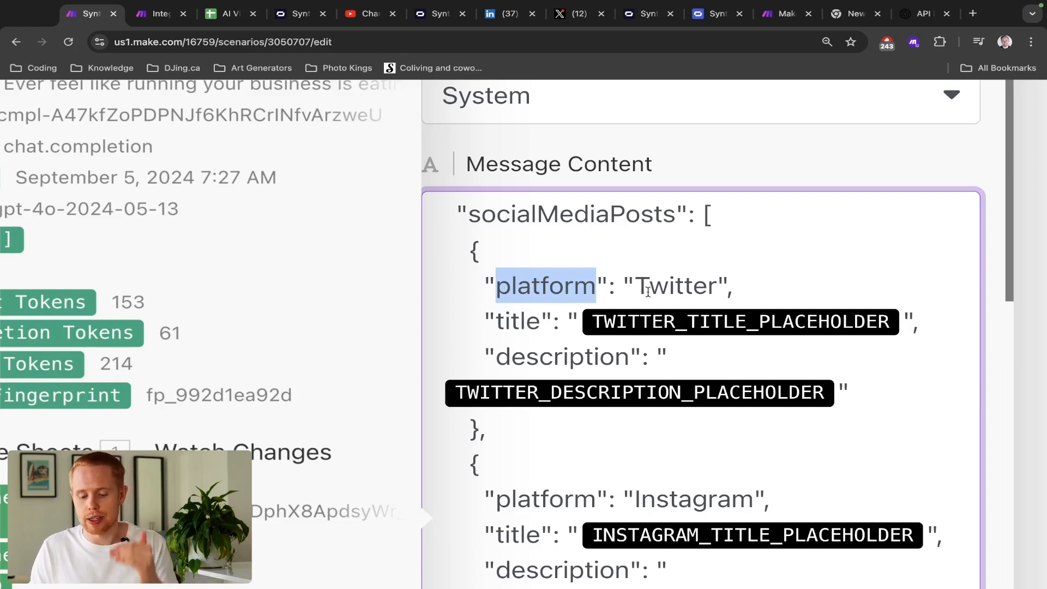
scroll(648, 293, down, 3)
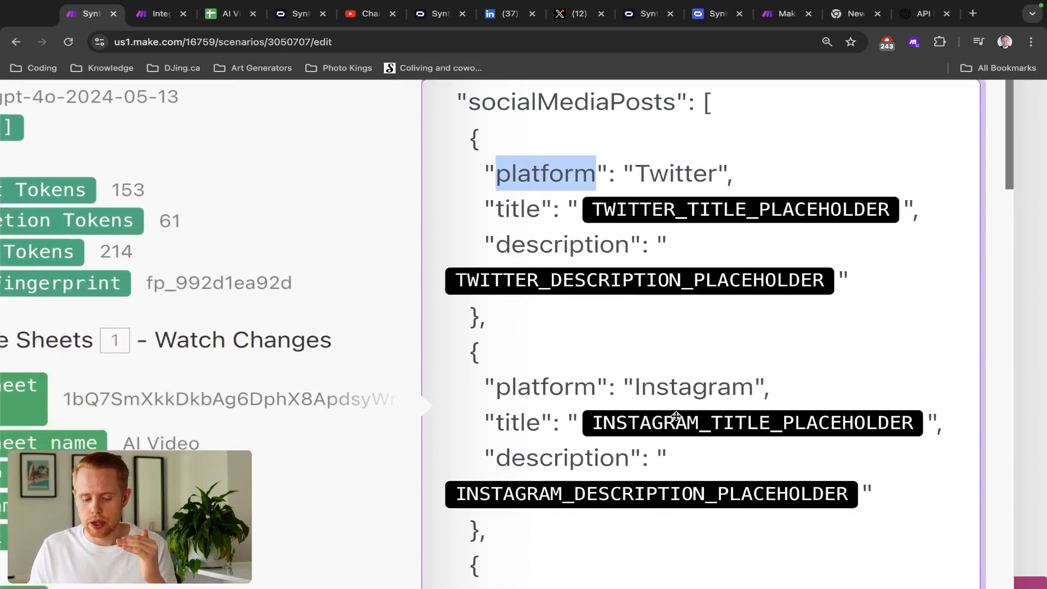
scroll(677, 420, down, 1)
scroll(680, 394, down, 5)
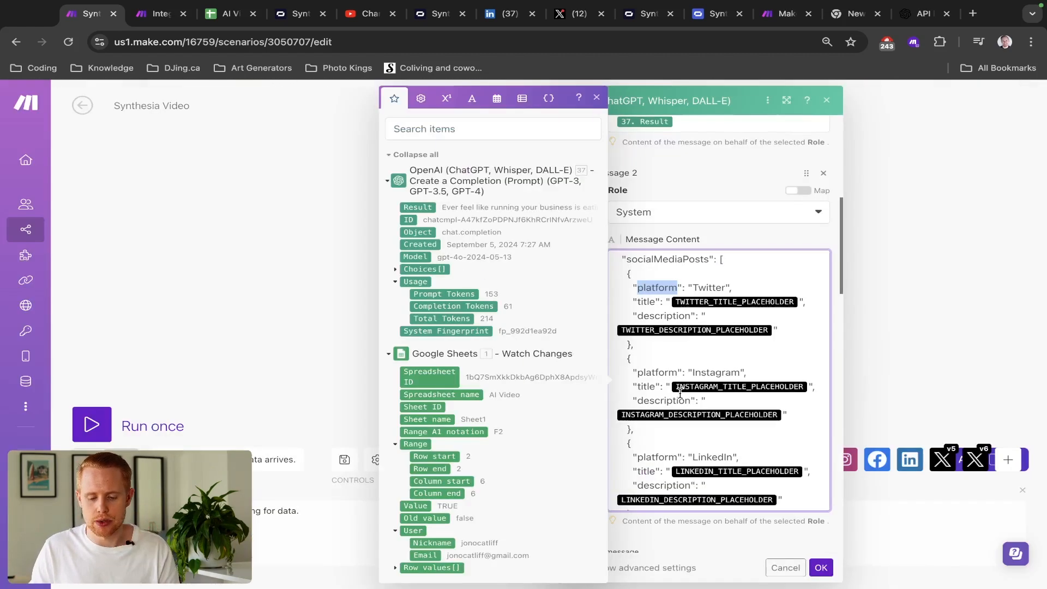
- Set Parse JSON Response to Yes and save the OpenAI module
key(ctrl+Tab)
scroll(889, 341, down, 3)
scroll(890, 306, up, 5)
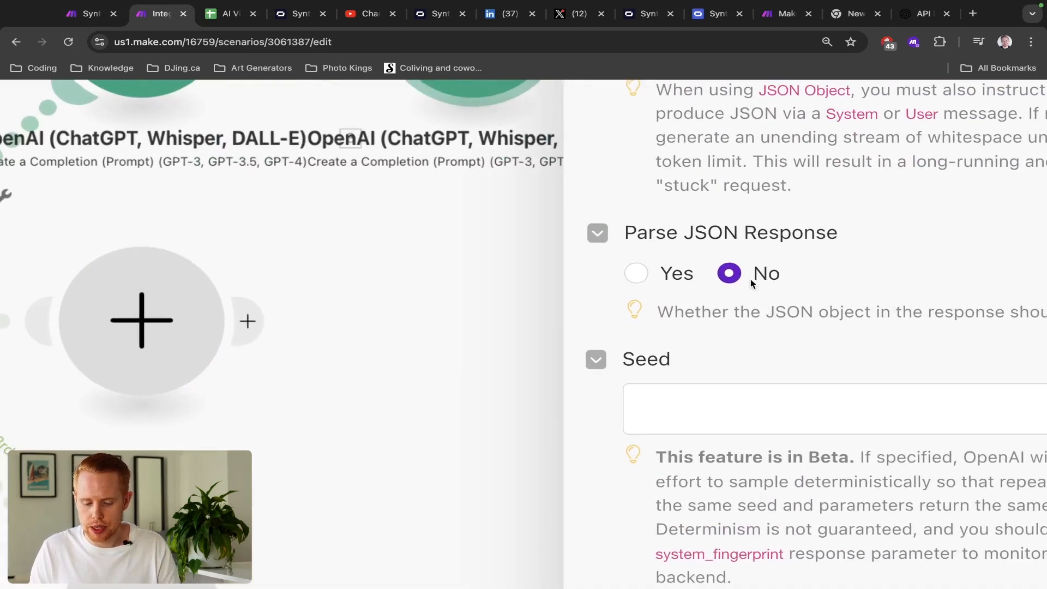
scroll(750, 279, right, 3)
click(491, 275)
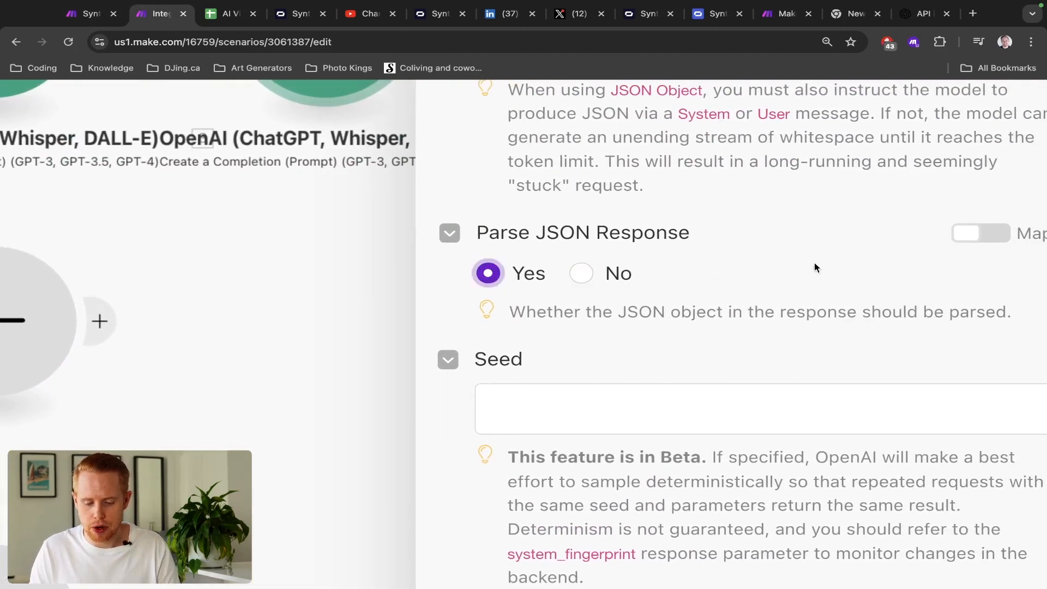
scroll(814, 263, down, 5)
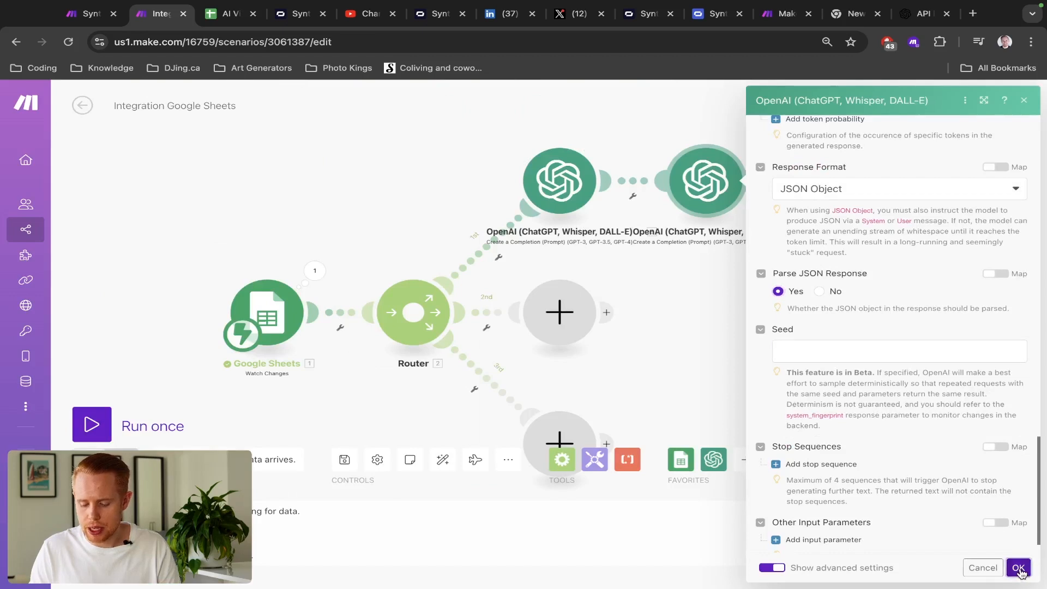
click(1019, 568)
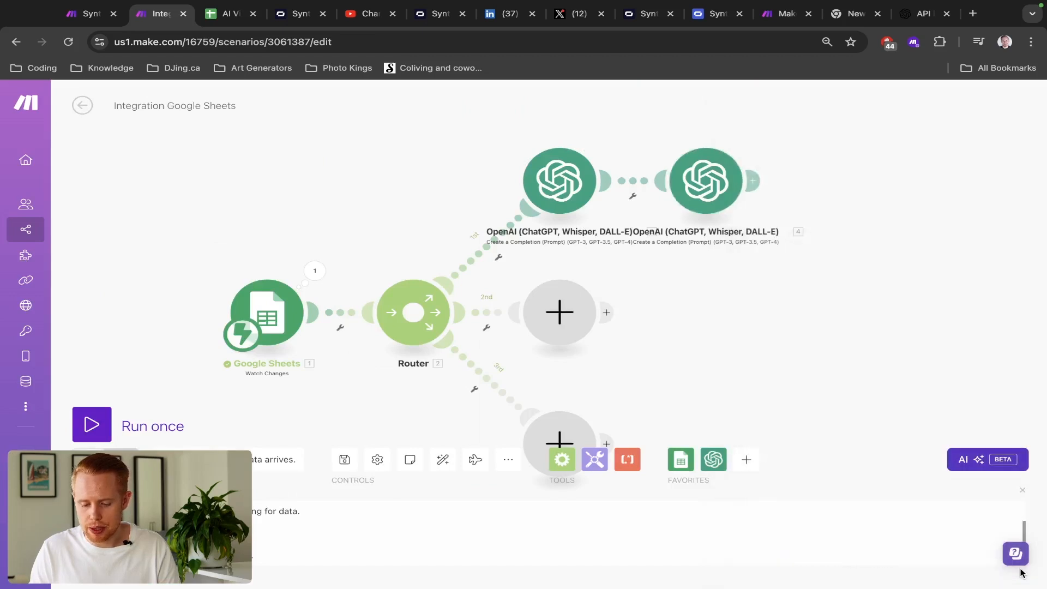
- Open the second OpenAI module and inspect its Choices[] > Message mappable outputs
click(702, 198)
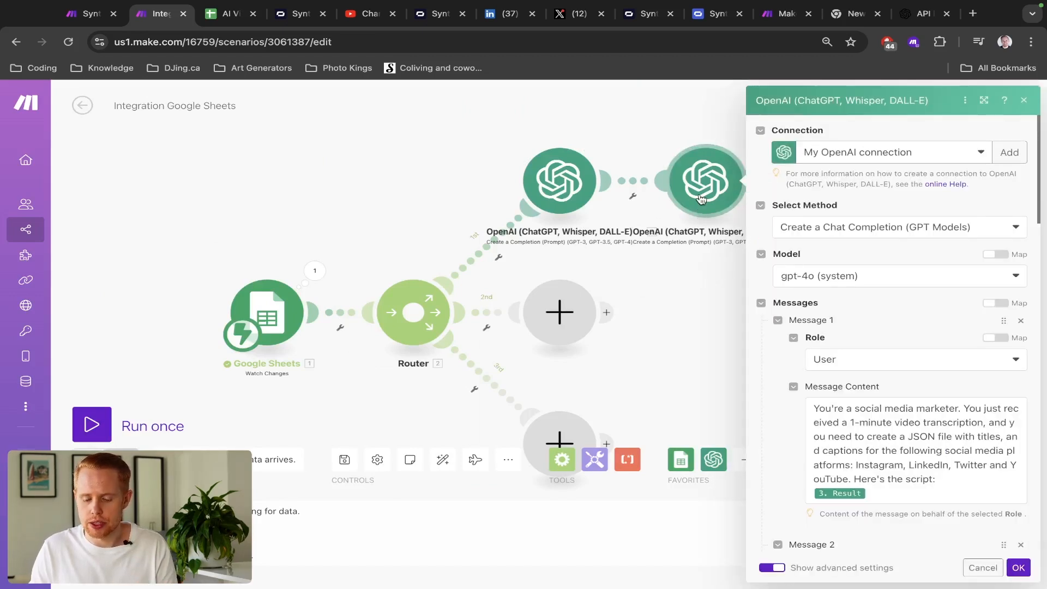
click(849, 445)
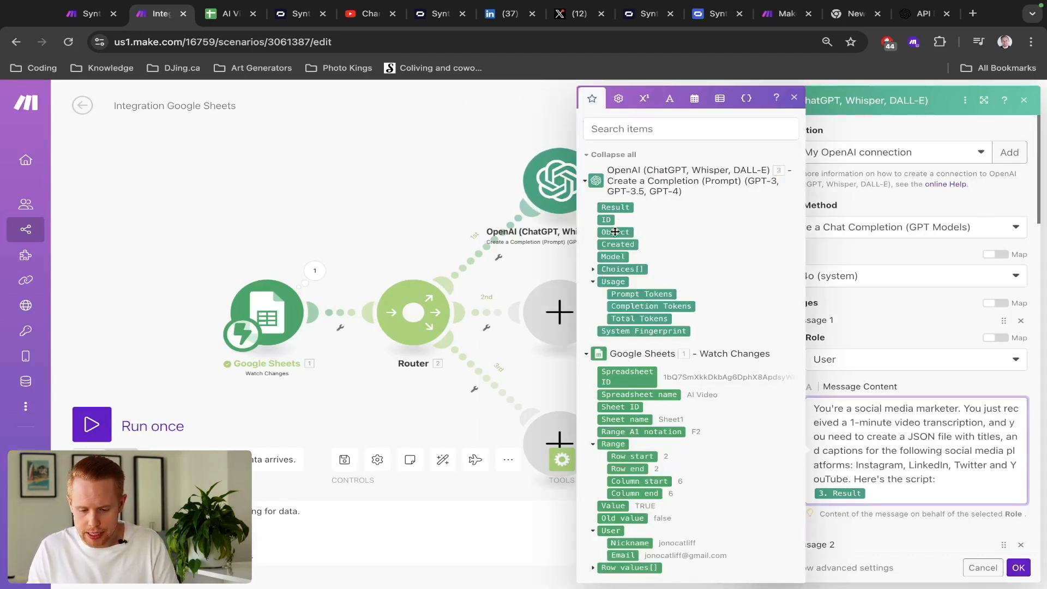
click(593, 270)
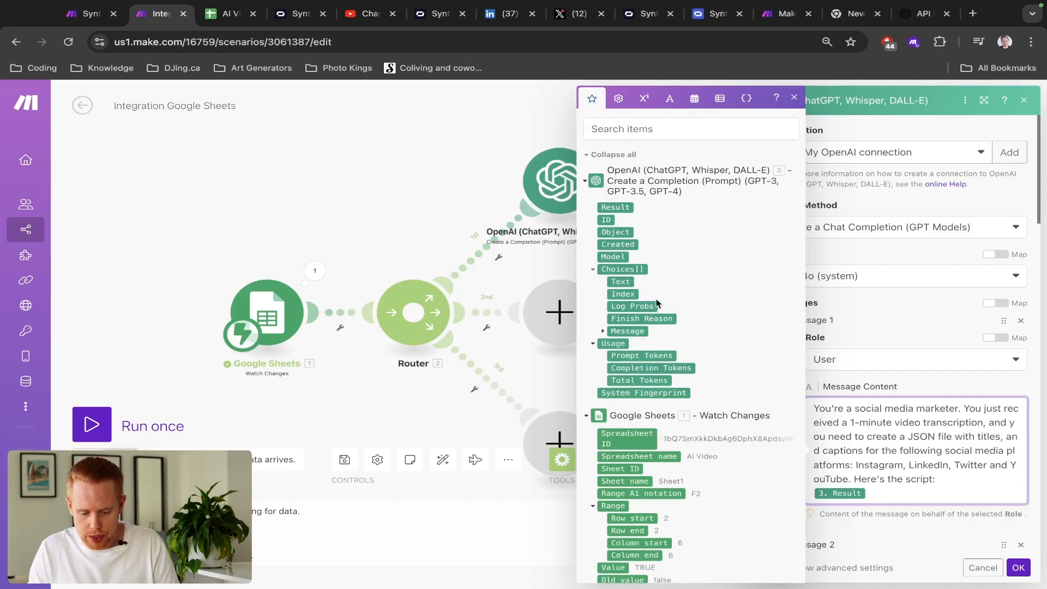
click(602, 331)
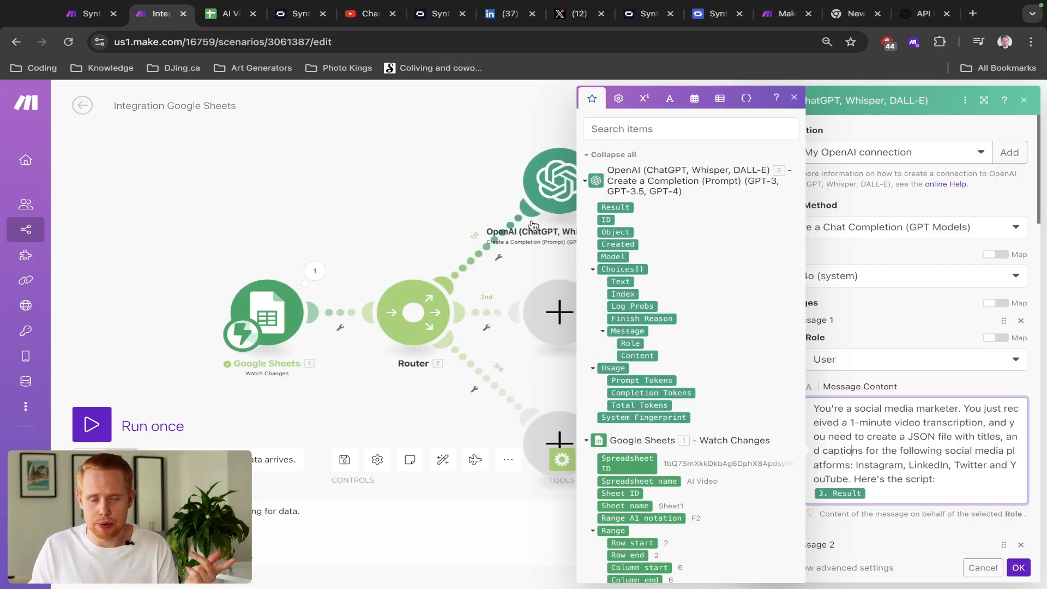
click(922, 329)
scroll(922, 329, down, 10)
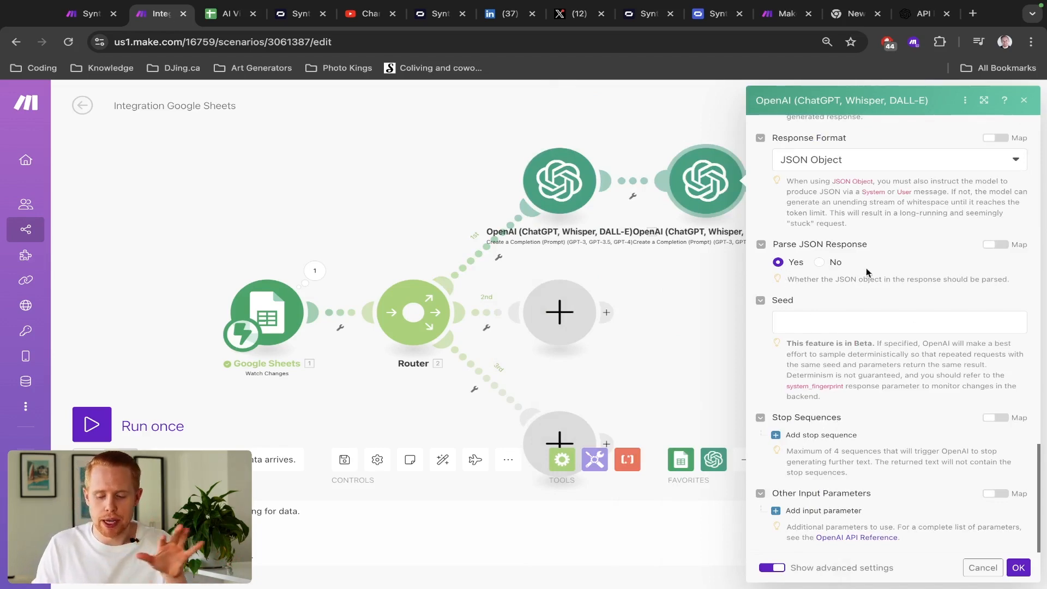
scroll(859, 269, up, 8)
scroll(883, 269, up, 3)
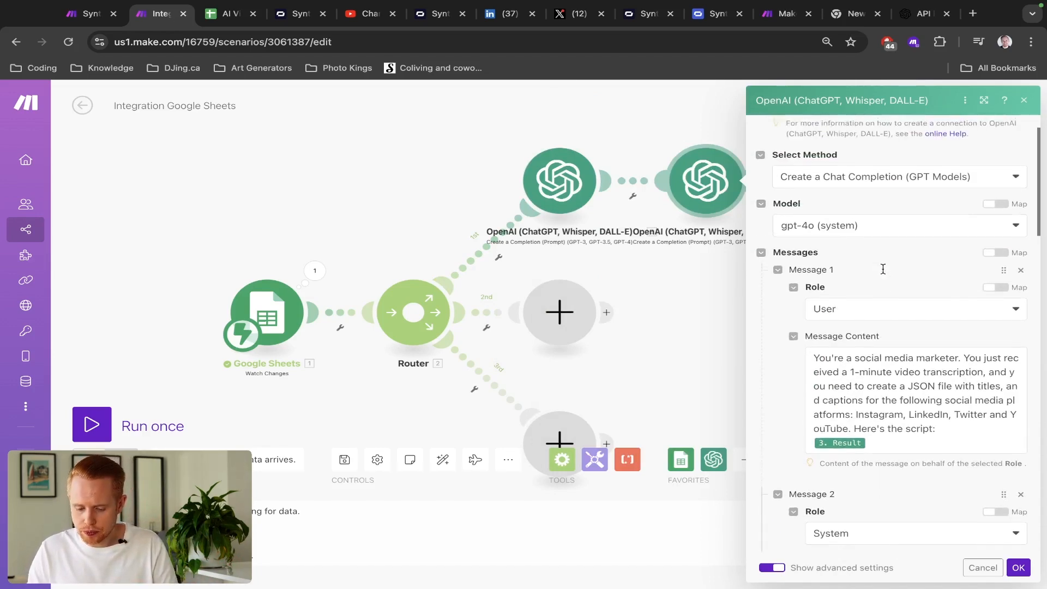
scroll(883, 269, down, 6)
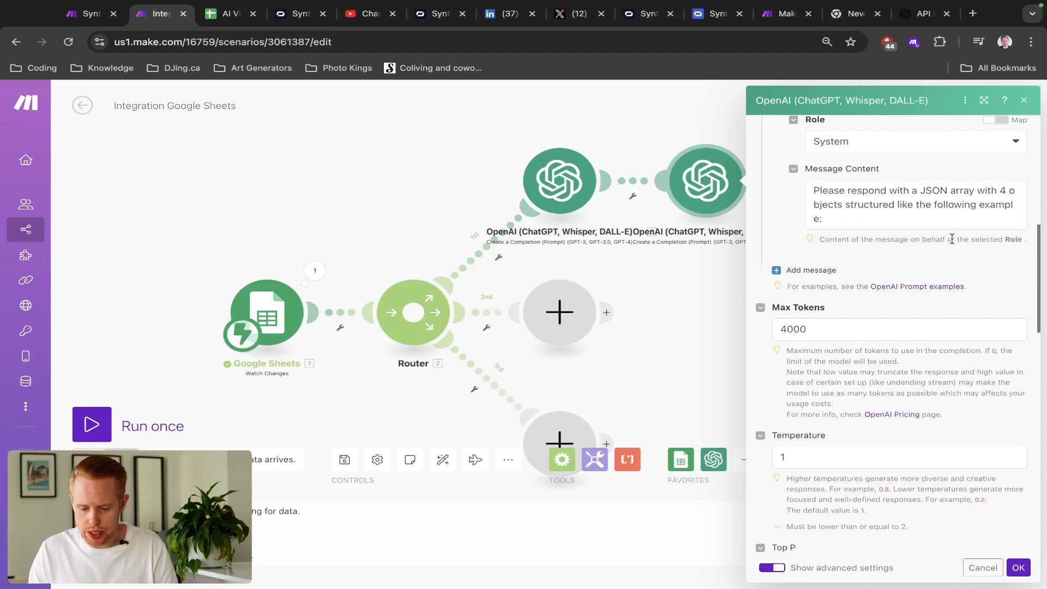
scroll(950, 239, up, 1)
scroll(947, 239, up, 1)
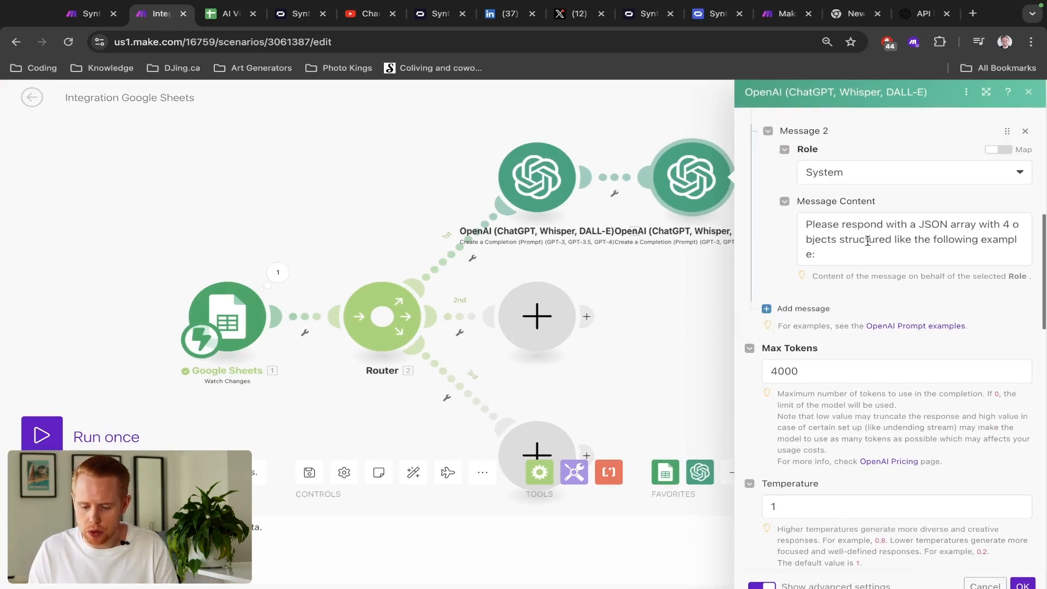
- End the system message with 'a platform, title and description… to create social media posts' and save
click(841, 239)
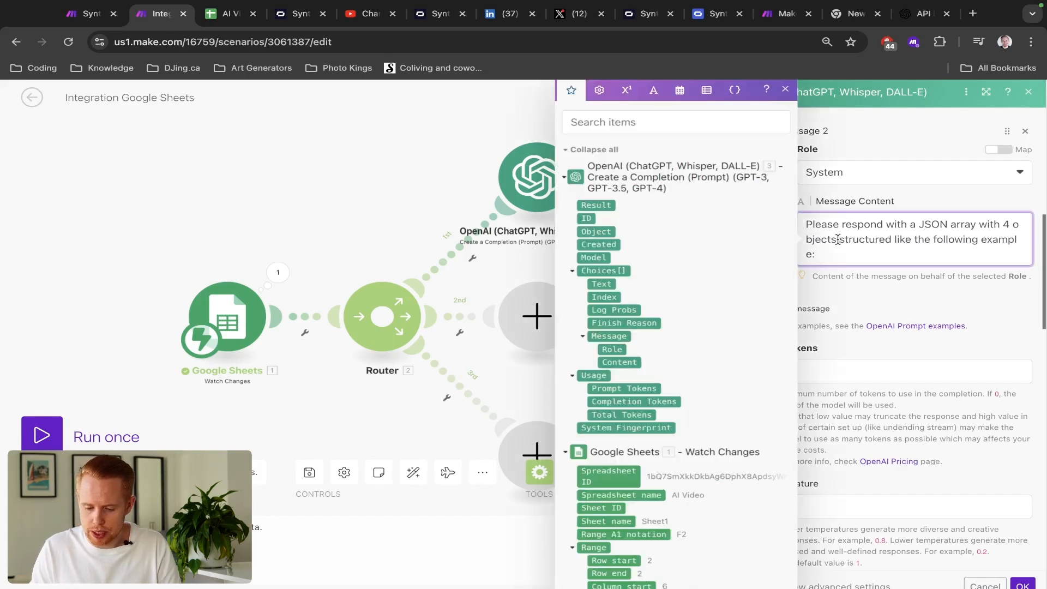
key(ctrl+shift+End)
key(BackSpace)
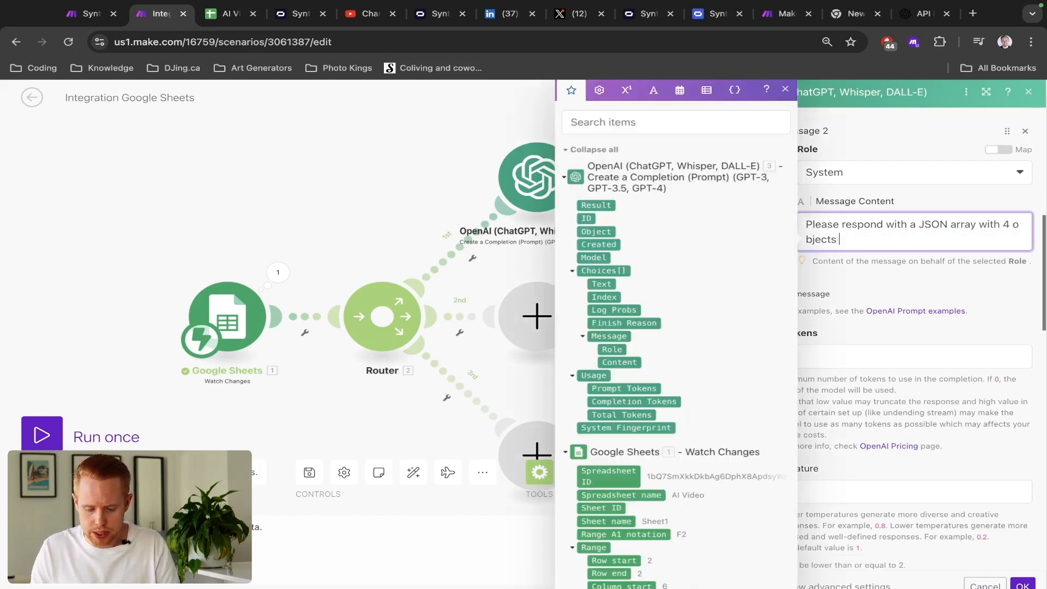
text(with a)
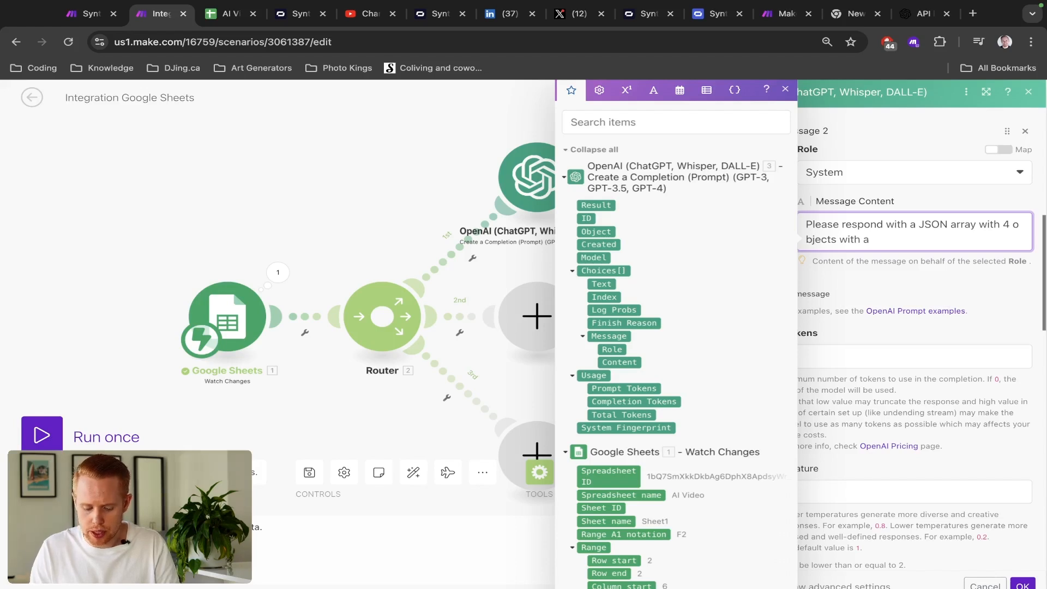
text( a platform, title and descrip)
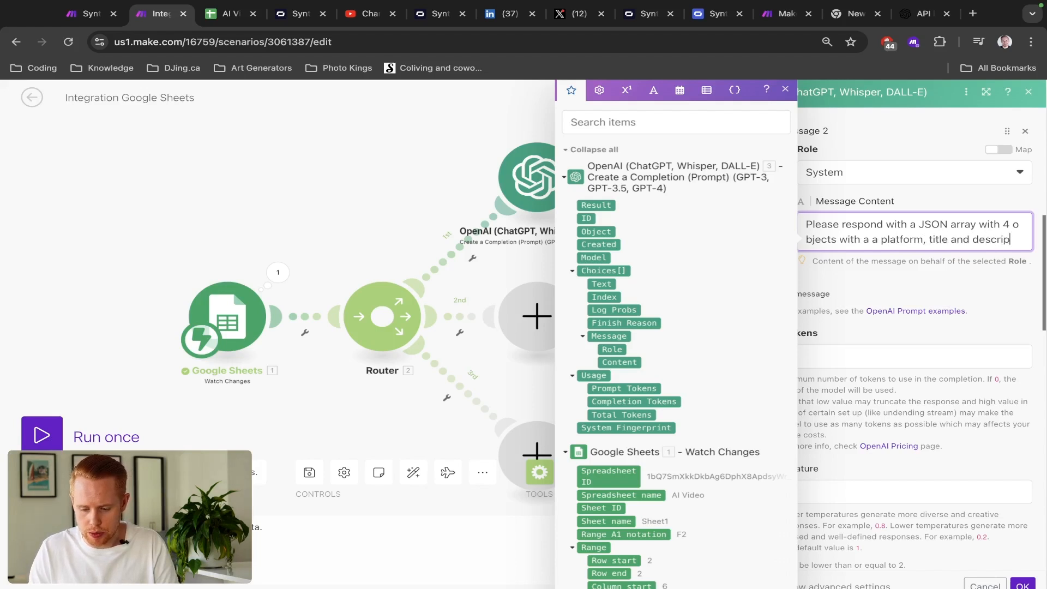
text(tion. We'l)
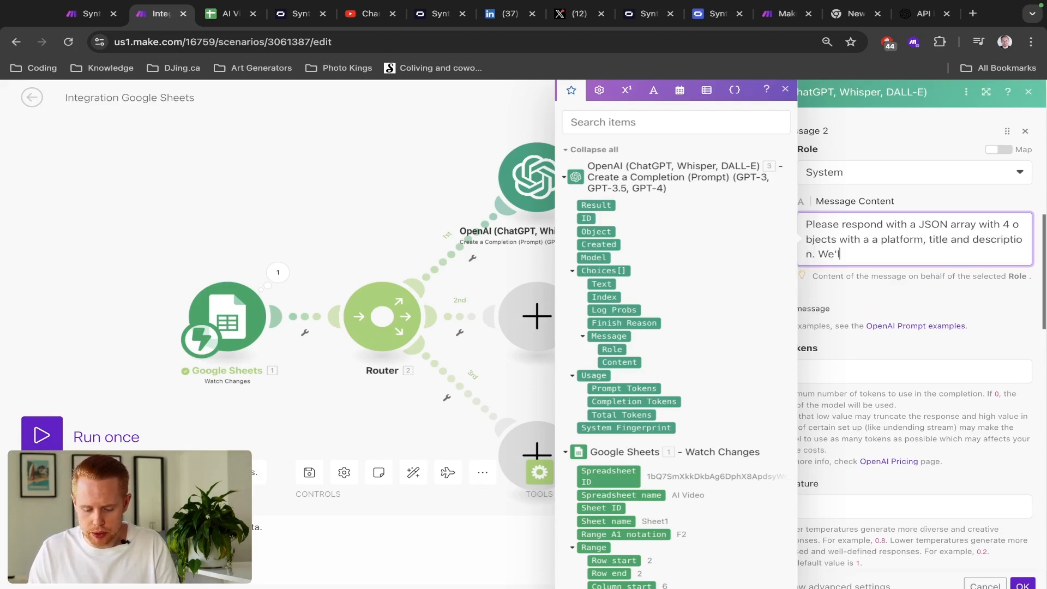
text(l be using this to)
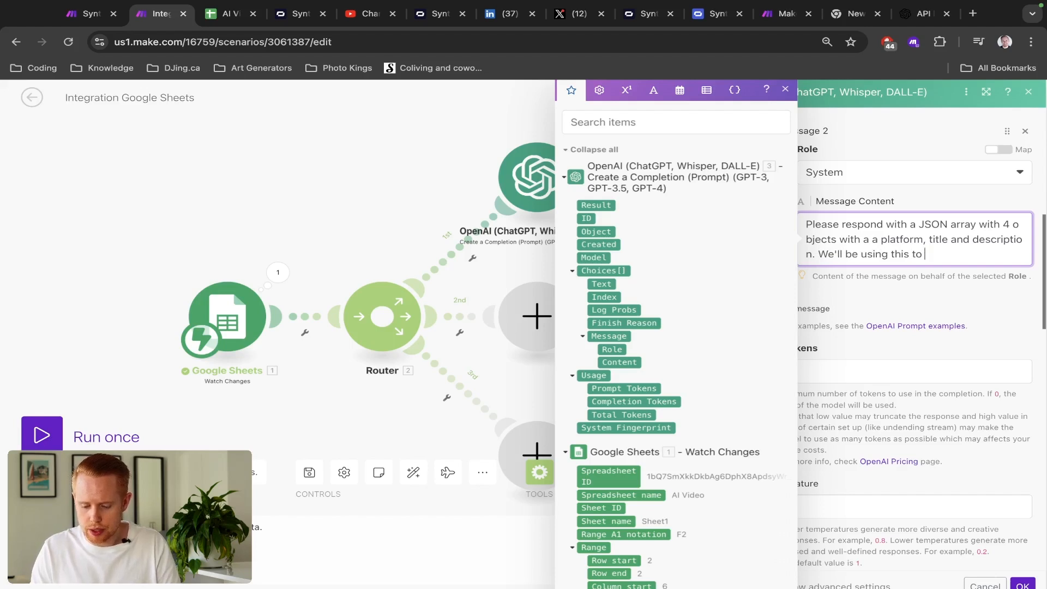
text( create social media posts.)
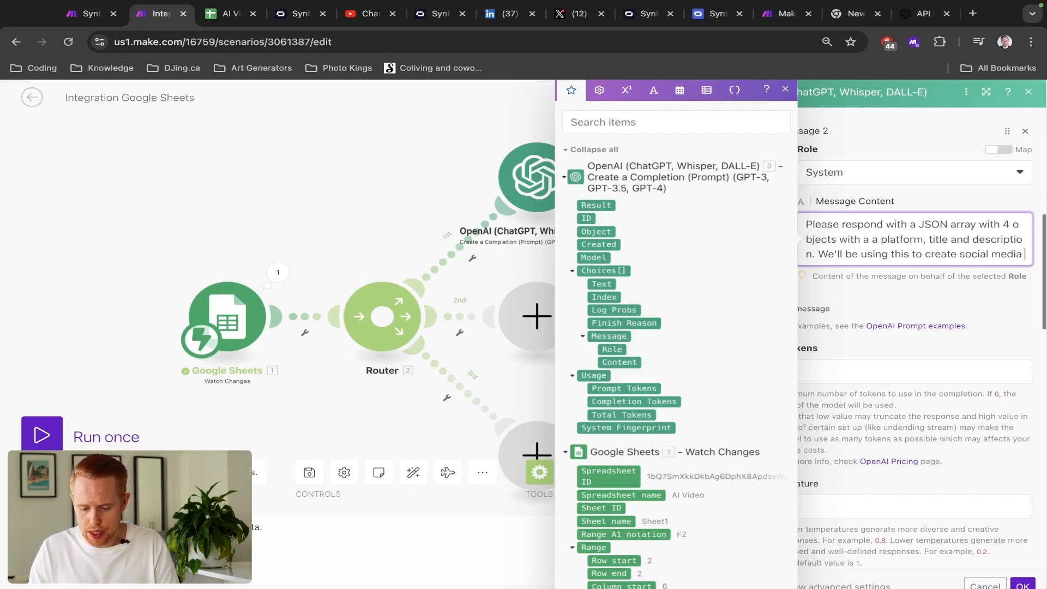
click(892, 295)
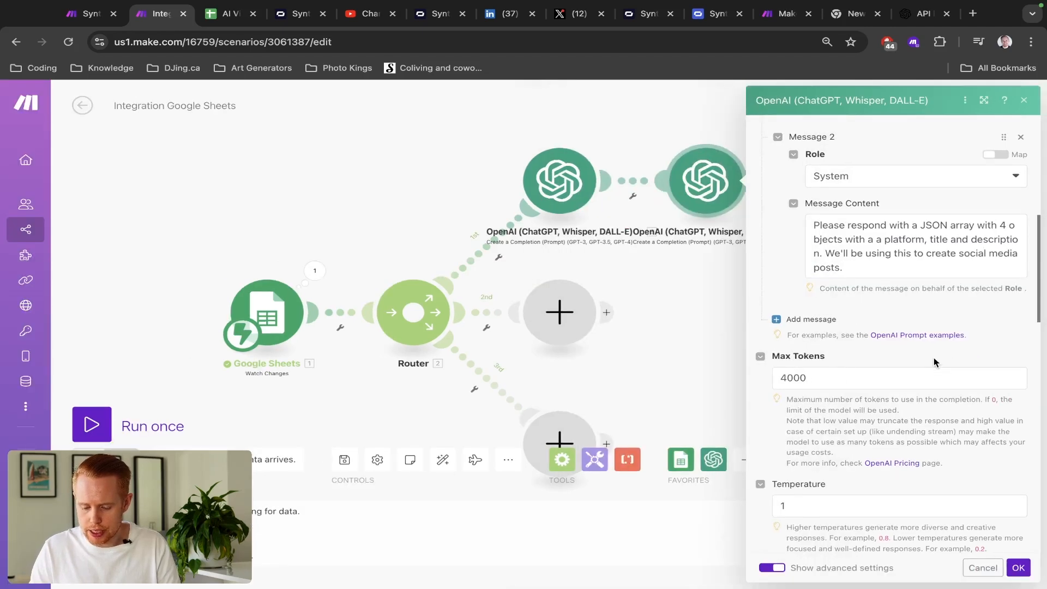
click(1017, 568)
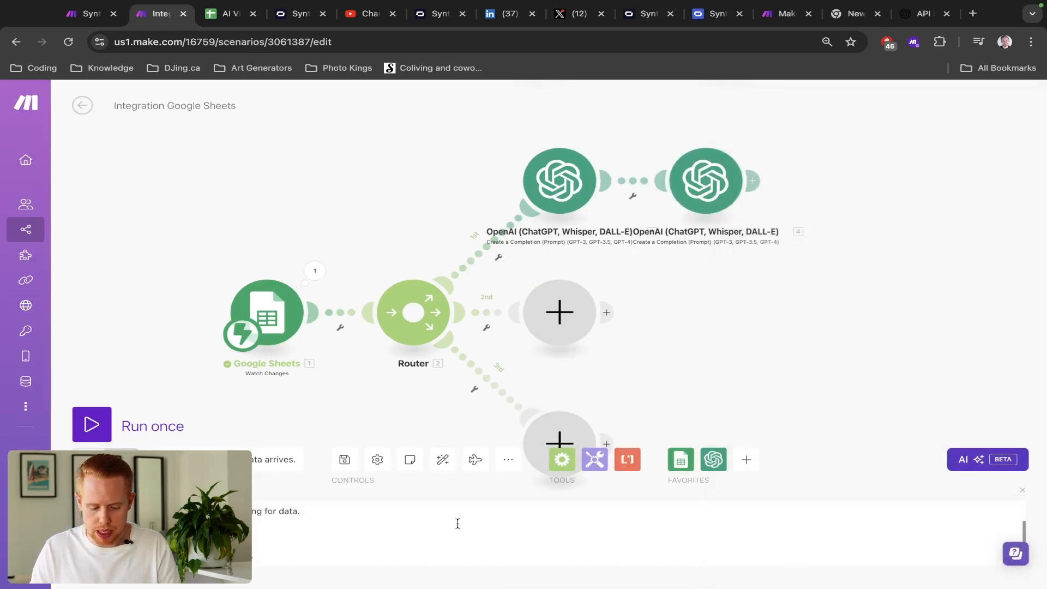
- Run the scenario once, triggering it by entering 2 in sheet cell J8
click(102, 425)
click(327, 470)
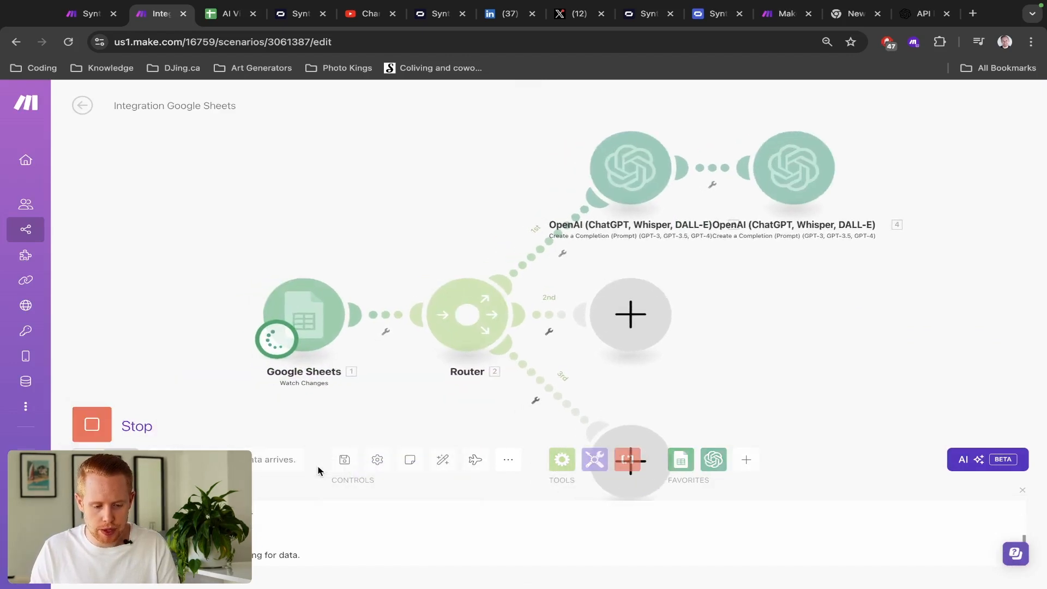
key(ctrl+Tab)
click(366, 305)
text(2)
key(Return)
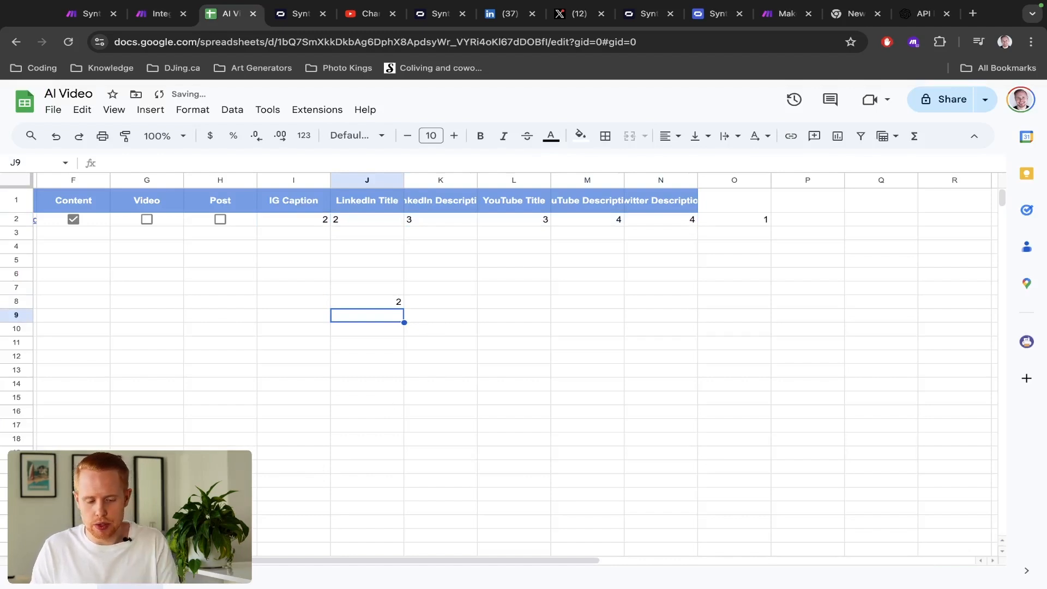
key(ctrl+shift+Tab)
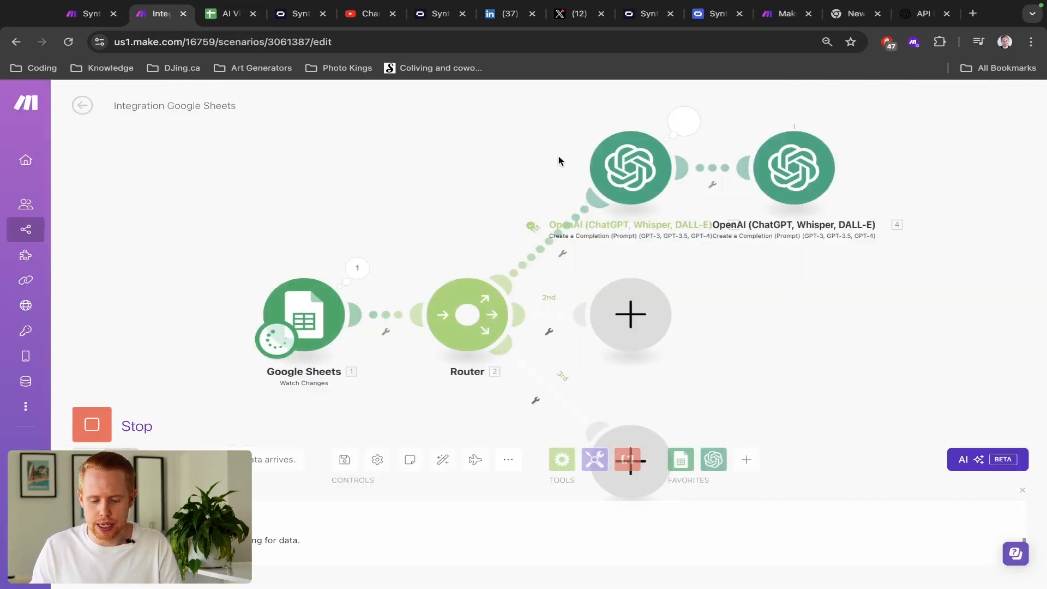
- Open the OpenAI output's Result > social_media_posts and read the Instagram post 'Leftovers to Gourmet!'
drag(907, 224, 702, 339)
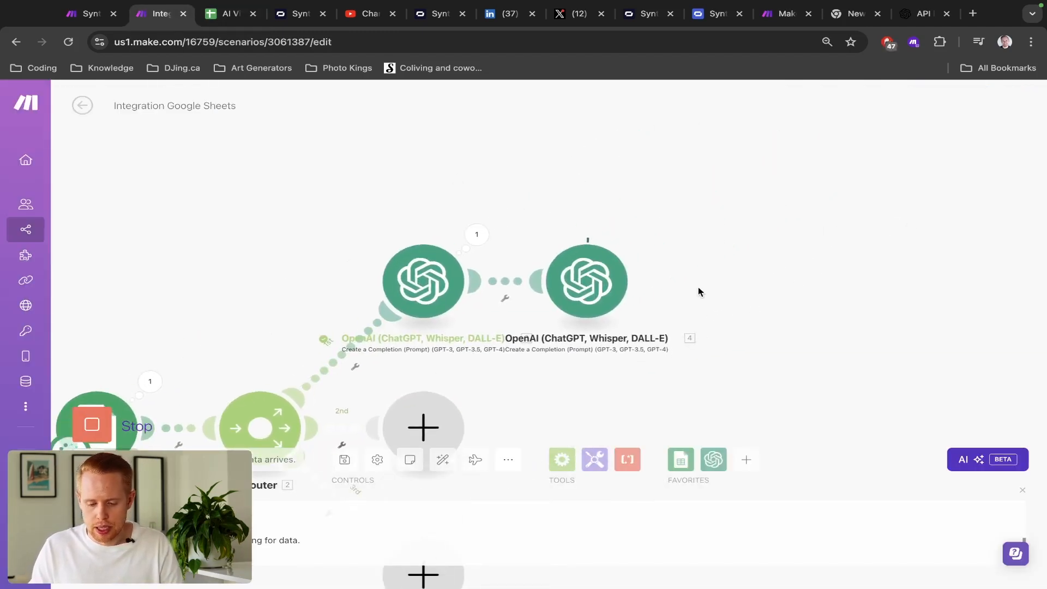
drag(699, 287, 638, 236)
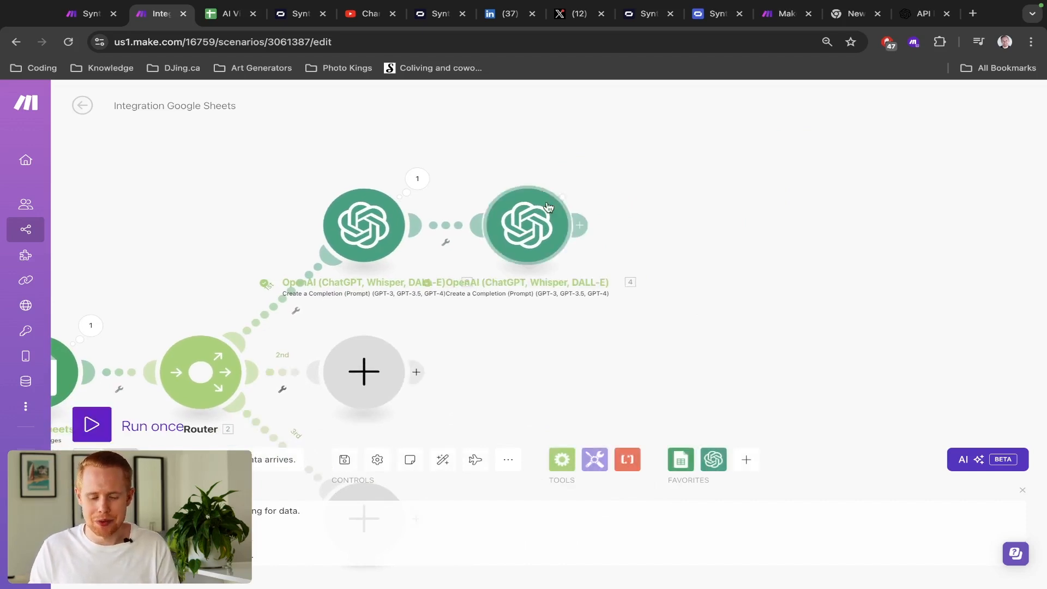
click(581, 180)
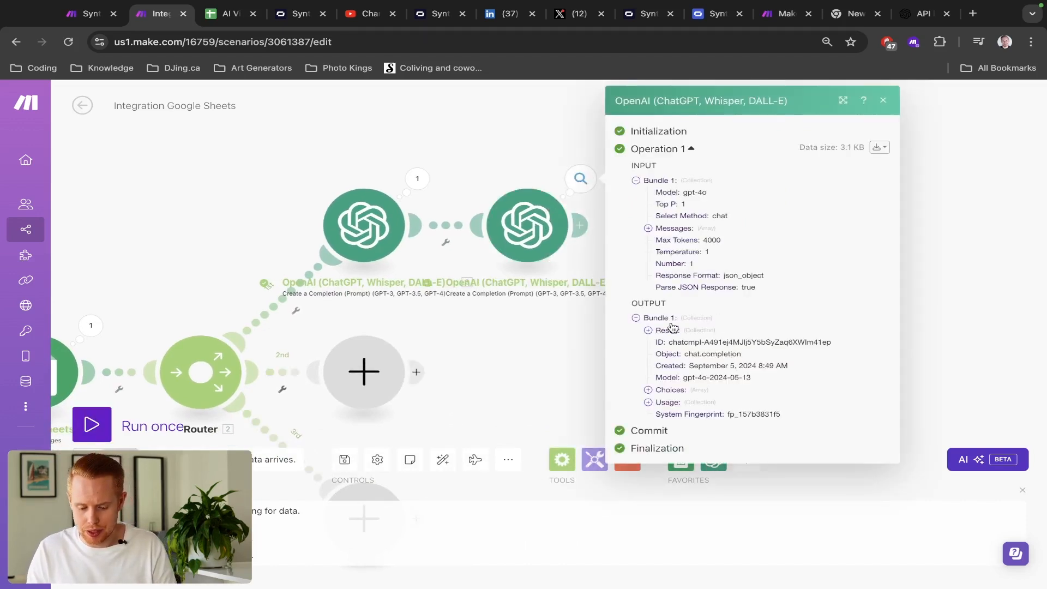
click(648, 331)
click(661, 343)
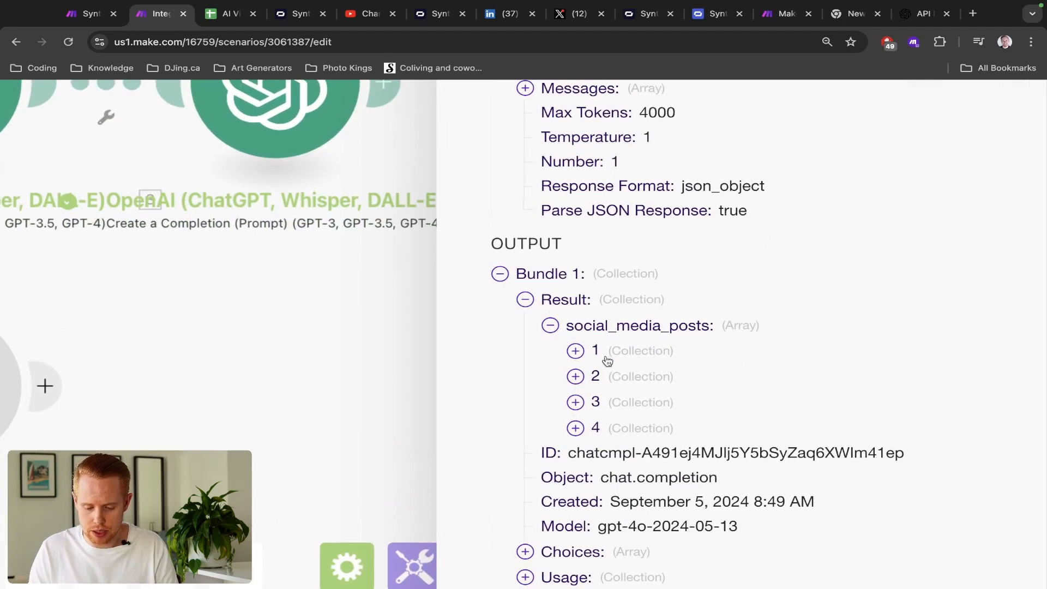
click(672, 356)
scroll(574, 355, down, 3)
scroll(696, 229, right, 3)
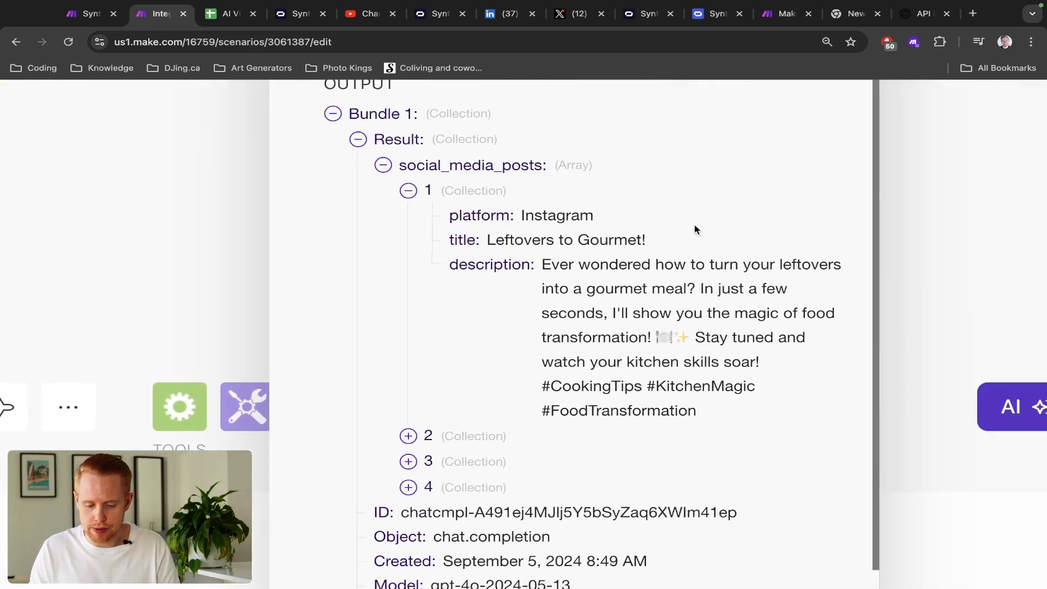
double_click(551, 217)
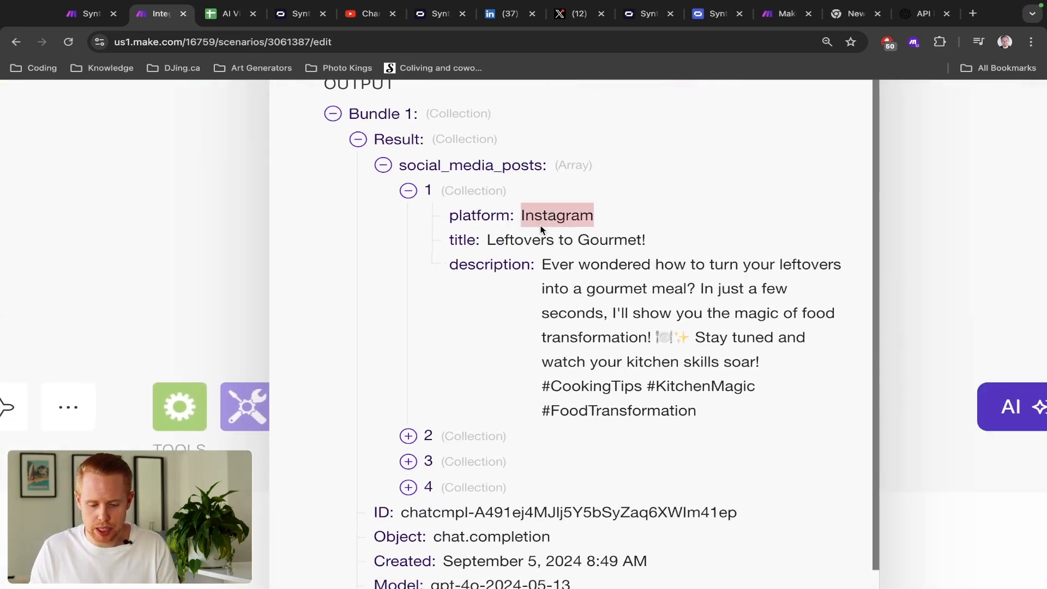
double_click(504, 243)
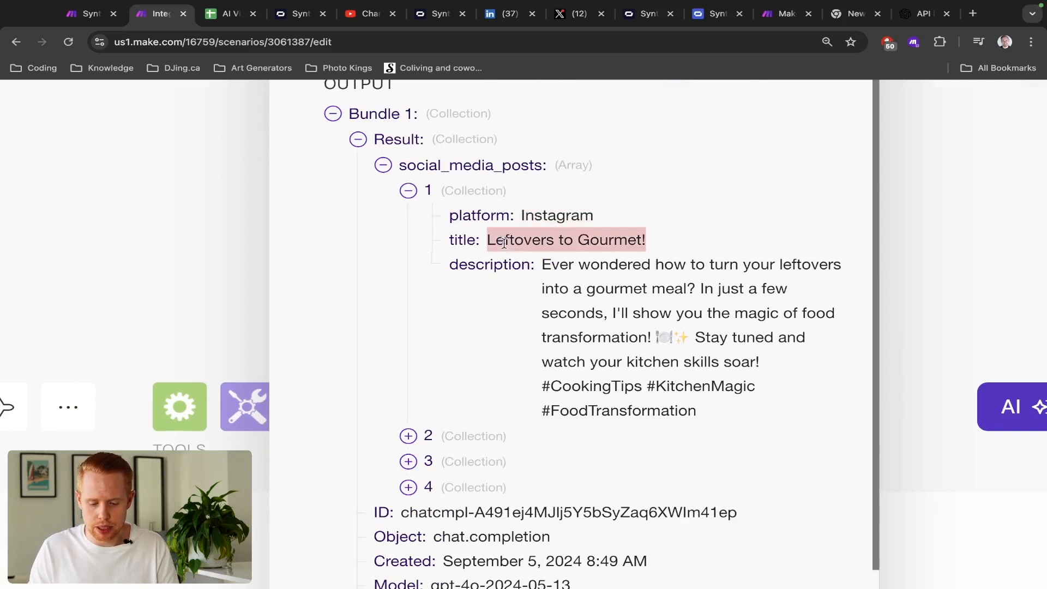
triple_click(582, 279)
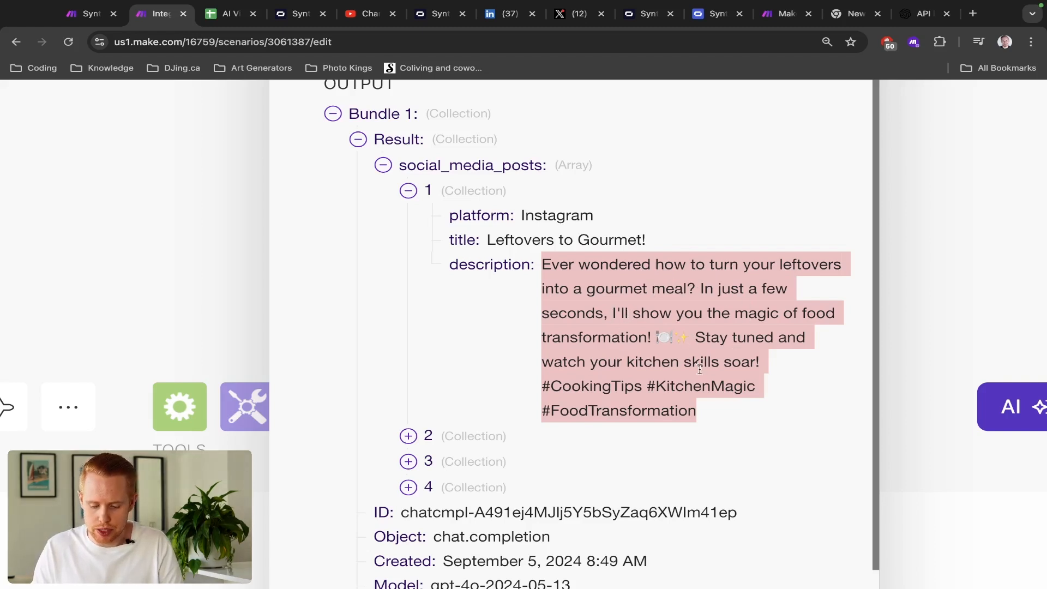
click(409, 191)
- Expand and read the LinkedIn and Twitter posts' titles and descriptions
click(409, 217)
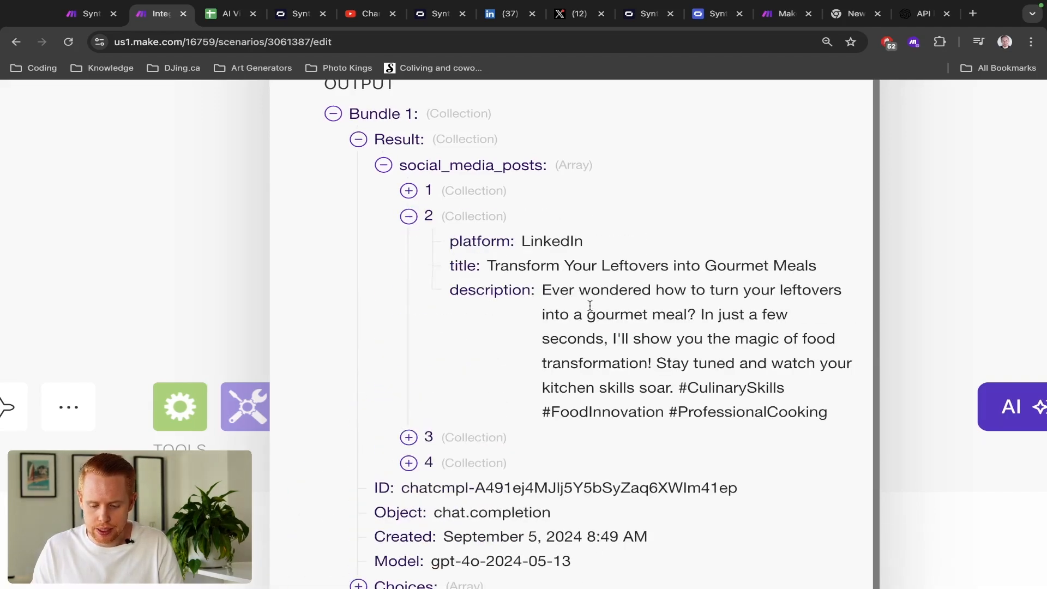
triple_click(590, 305)
scroll(590, 305, down, 1)
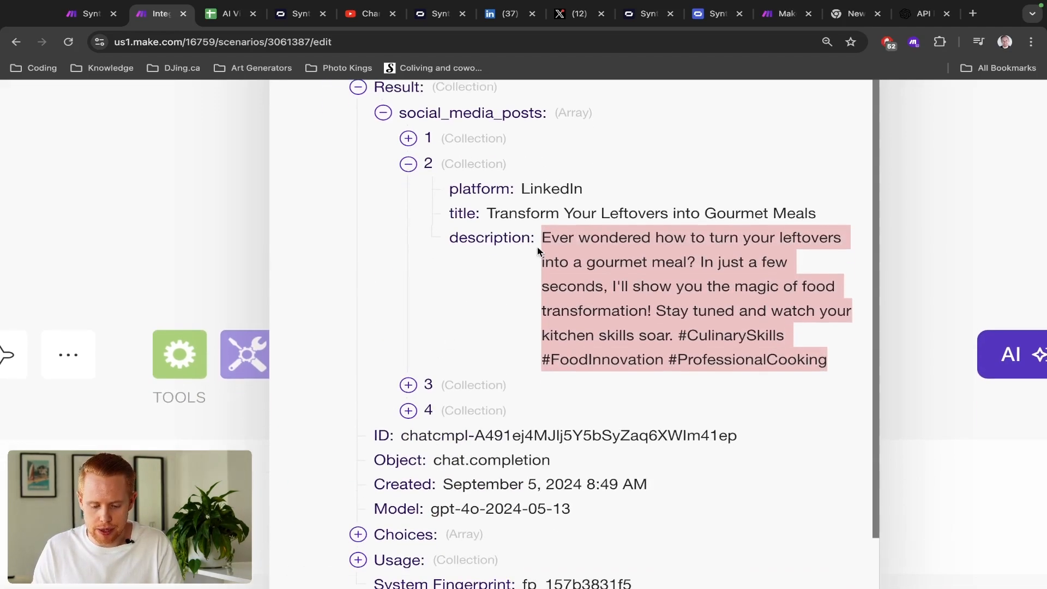
triple_click(531, 213)
click(409, 385)
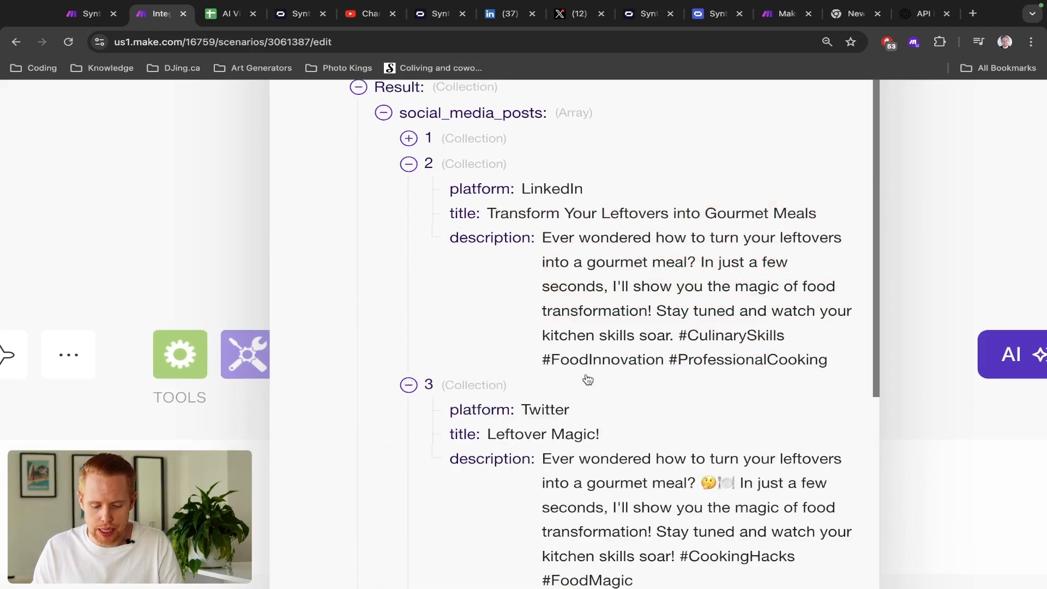
scroll(588, 380, down, 1)
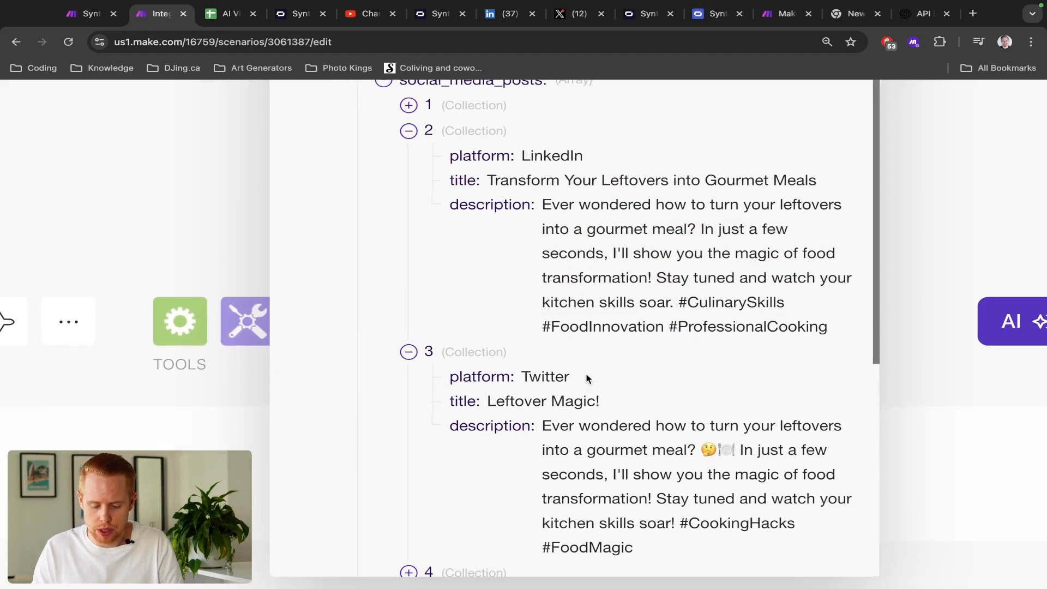
scroll(589, 380, down, 3)
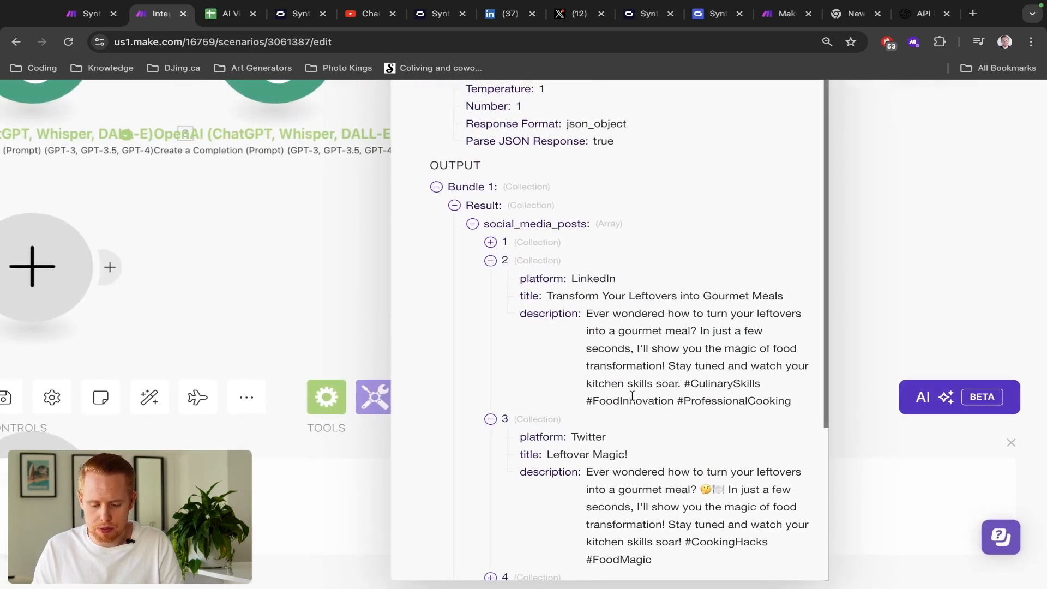
triple_click(675, 367)
key(ctrl+shift+Tab)
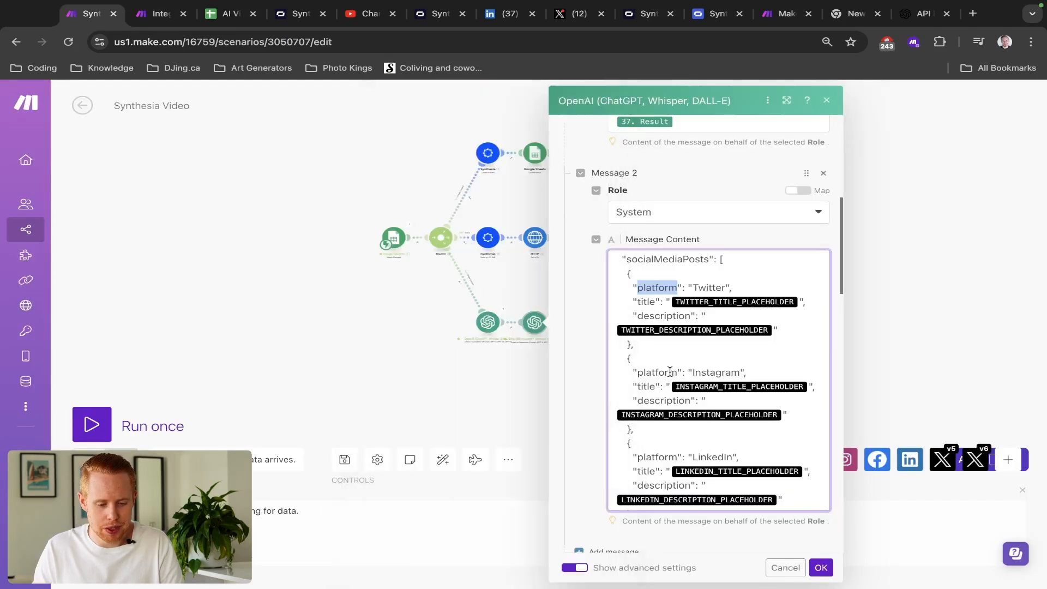
- Clear the test value 2 from J8, read the idea in A2, and return to Make
key(ctrl+Tab)
key(ctrl+Tab)
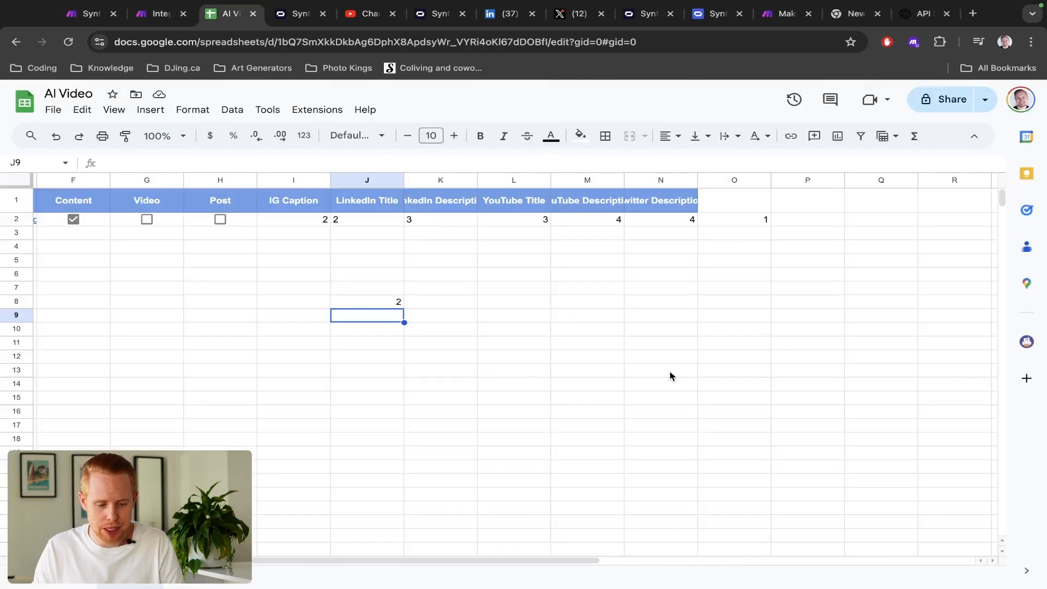
click(373, 302)
scroll(372, 301, left, 10)
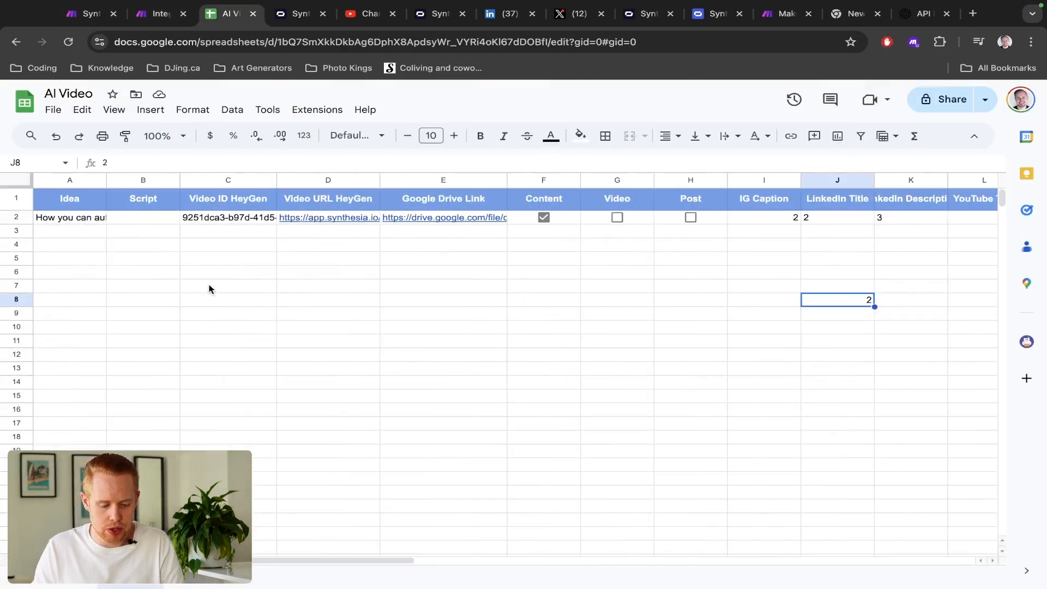
key(Delete)
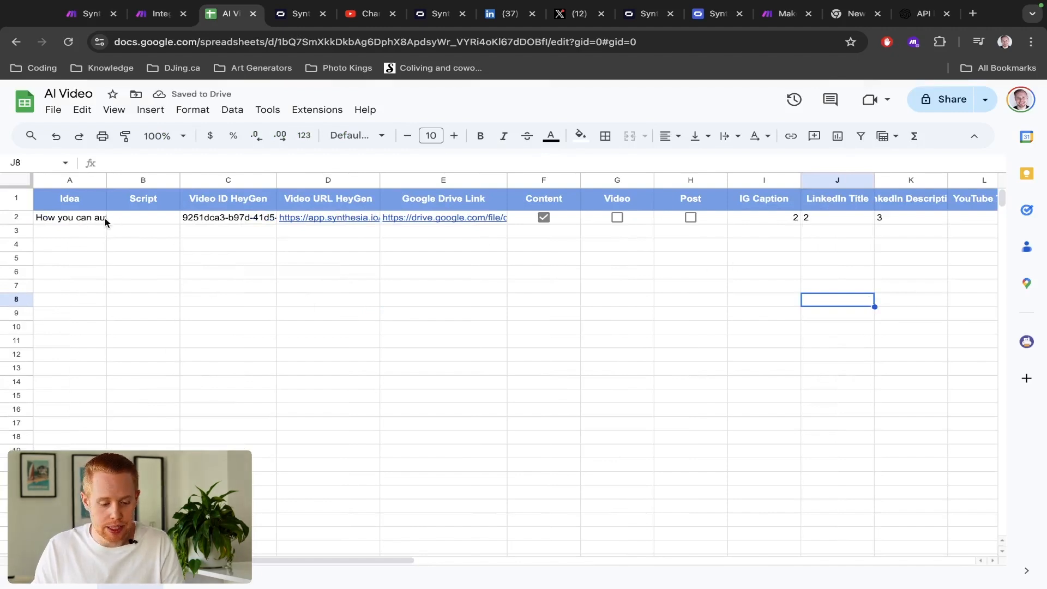
double_click(69, 217)
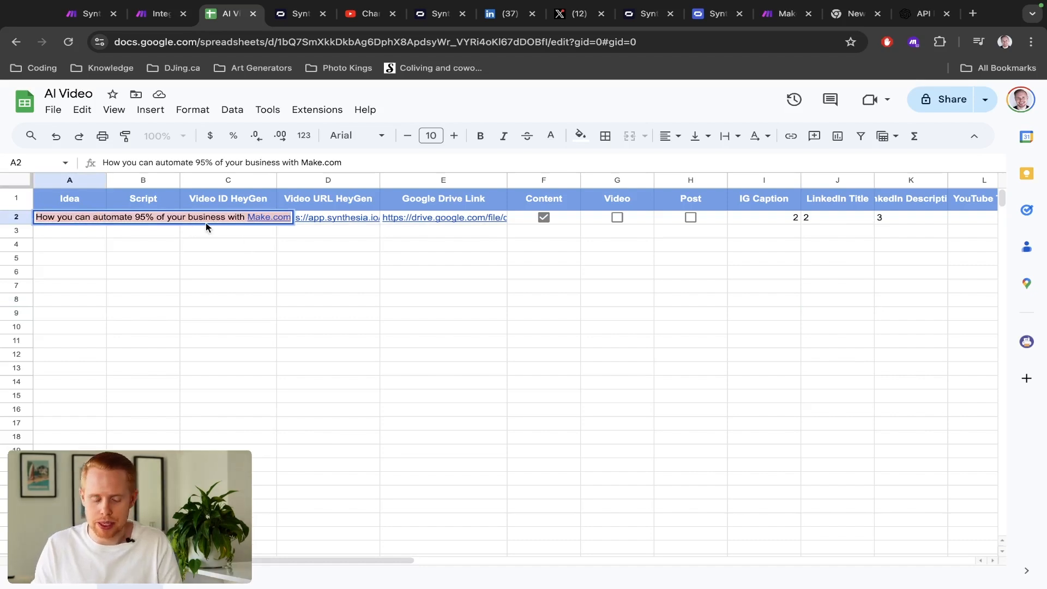
key(ctrl+shift+Tab)
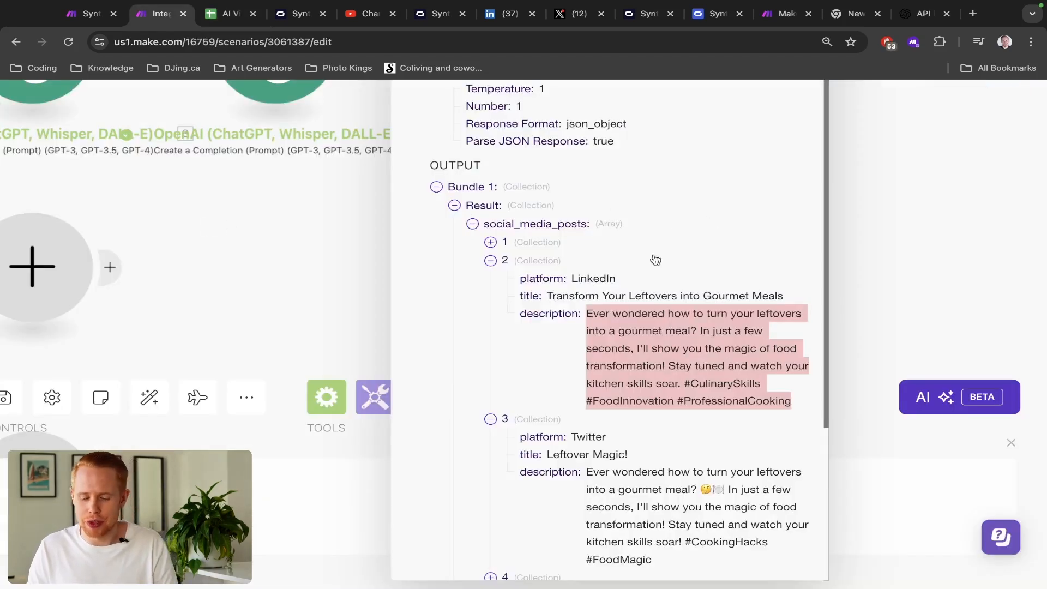
- Adjust page zoom and open the OpenAI operation's Download input/output bundles menu
key(ctrl+minus)
key(ctrl+minus)
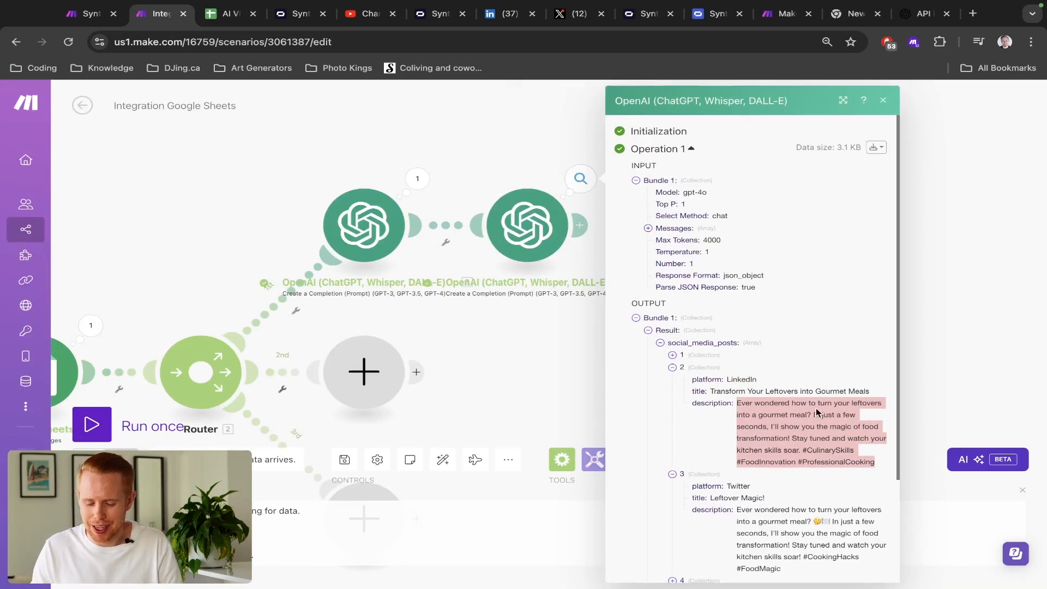
key(ctrl+plus)
key(ctrl+plus)
key(ctrl+plus)
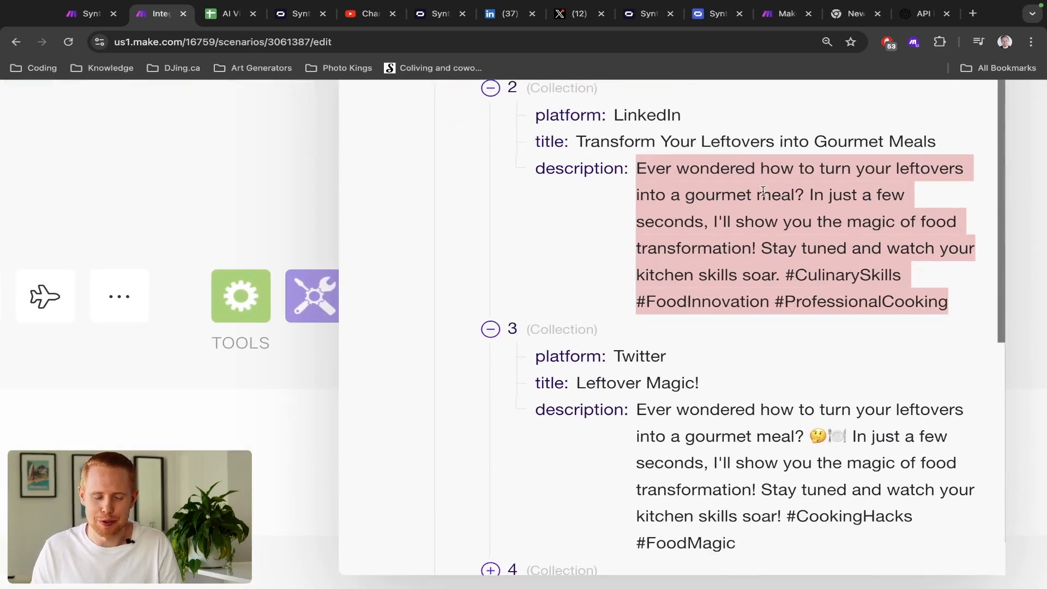
key(ctrl+minus)
key(ctrl+minus)
key(ctrl+minus)
key(ctrl+minus)
key(ctrl+minus)
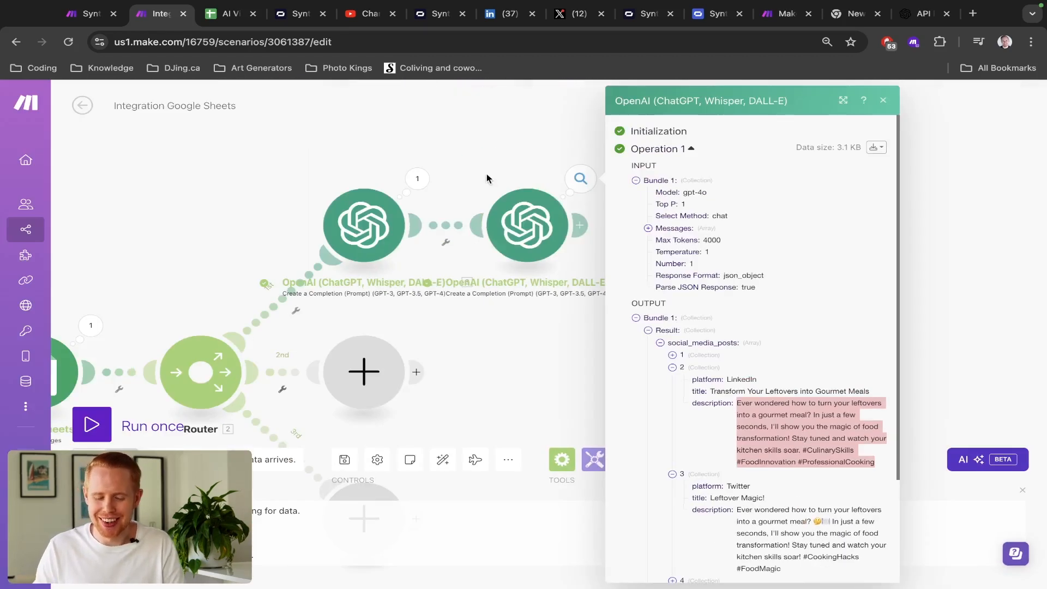
click(878, 147)
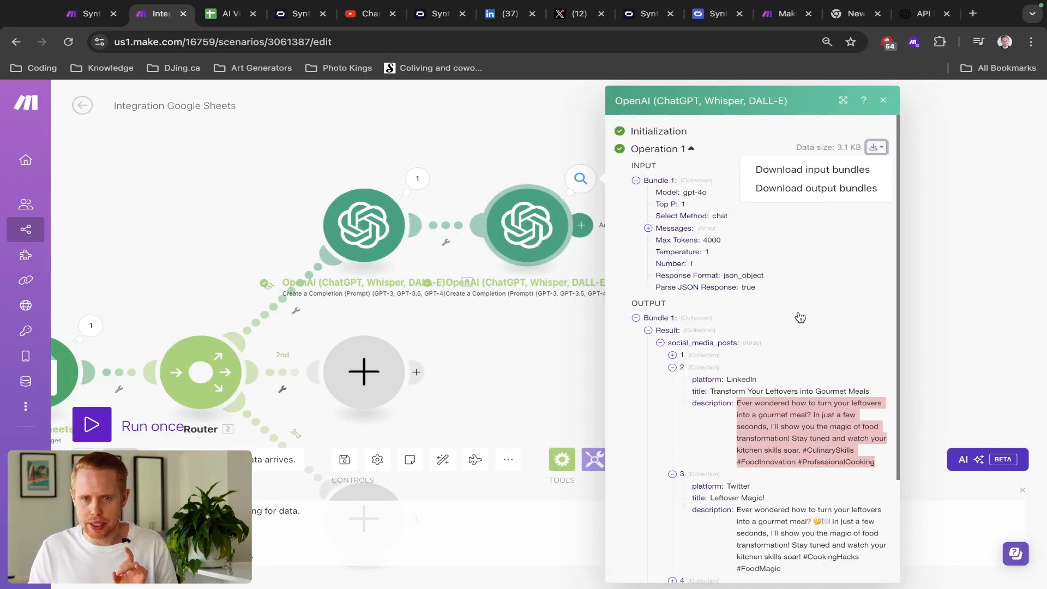
click(779, 390)
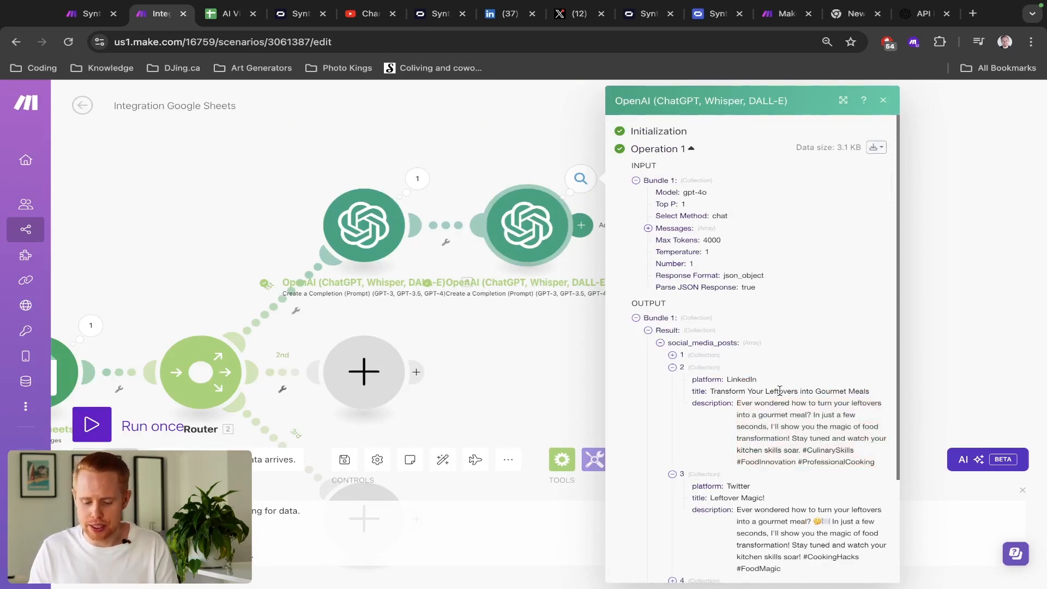
scroll(779, 391, down, 3)
scroll(733, 243, up, 5)
scroll(734, 244, right, 1)
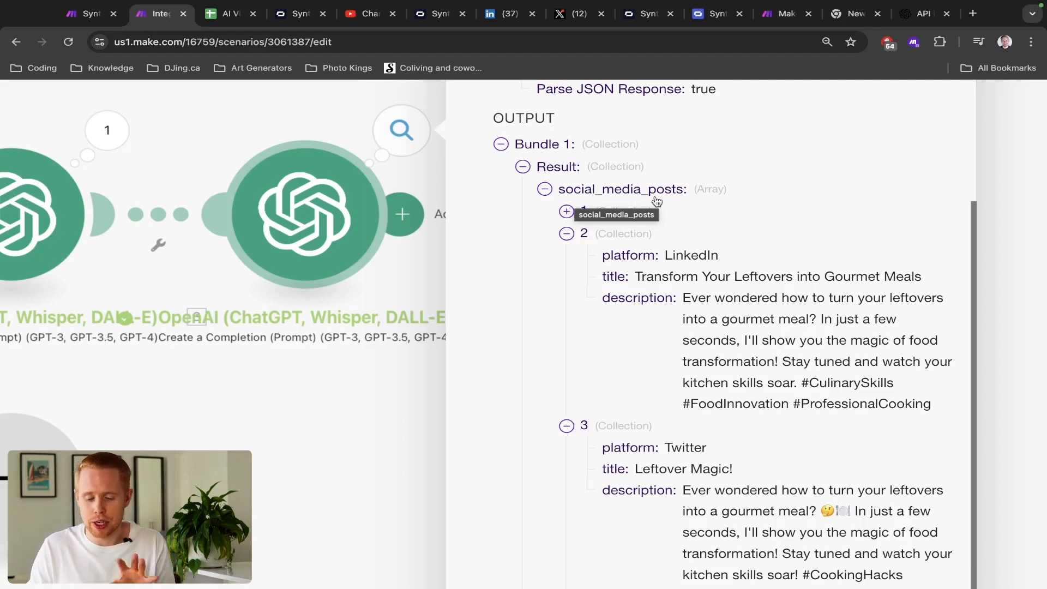
scroll(643, 208, down, 5)
scroll(837, 169, up, 1)
scroll(837, 170, up, 3)
click(877, 147)
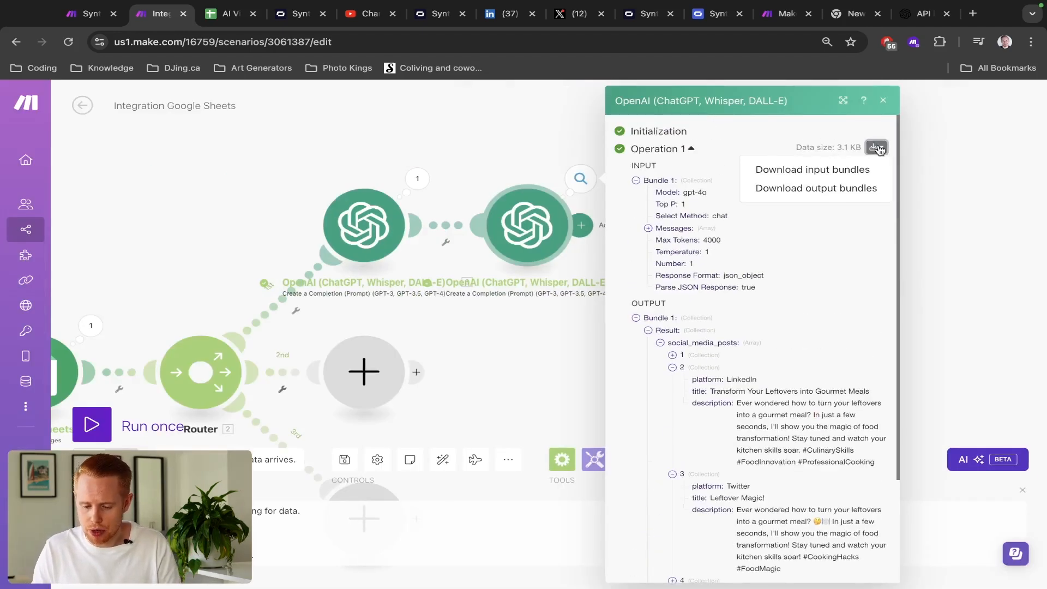
- Open the second OpenAI module's output bundle as JSON and copy the result JSON block
click(855, 189)
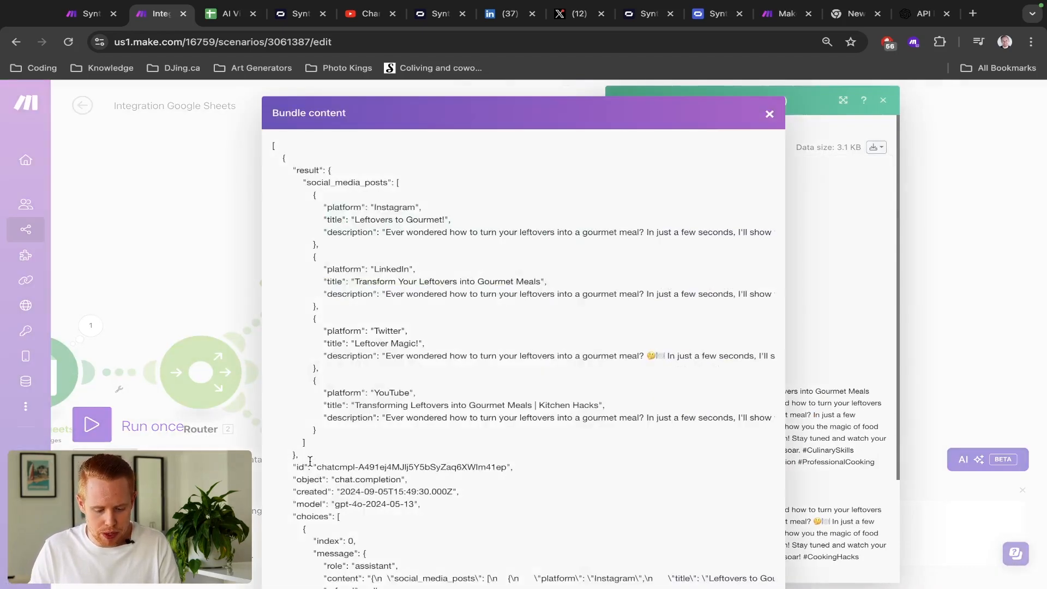
drag(310, 459, 302, 186)
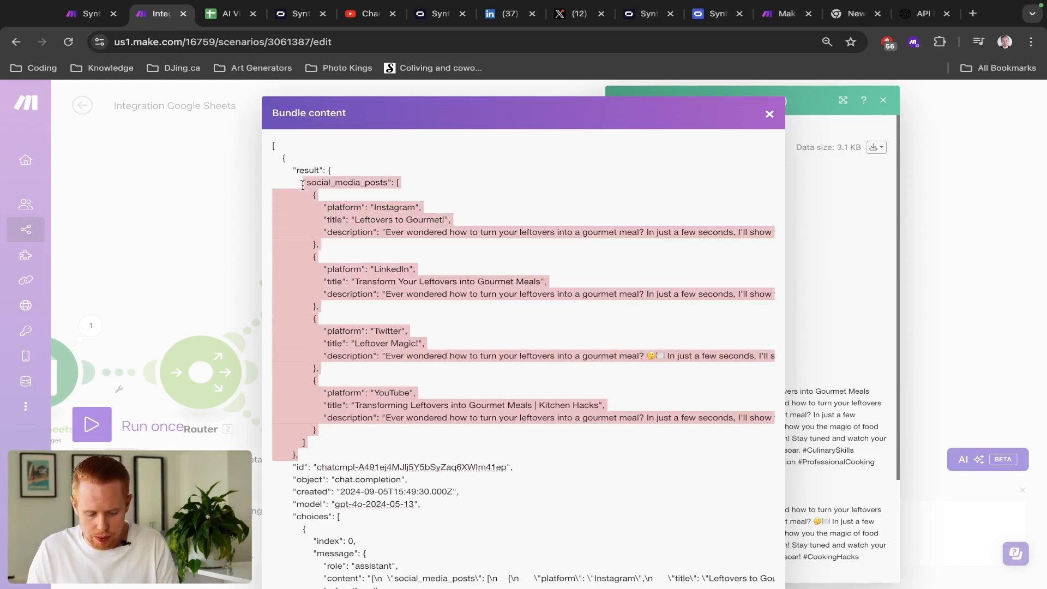
text(∑œc)
key(Escape)
click(535, 210)
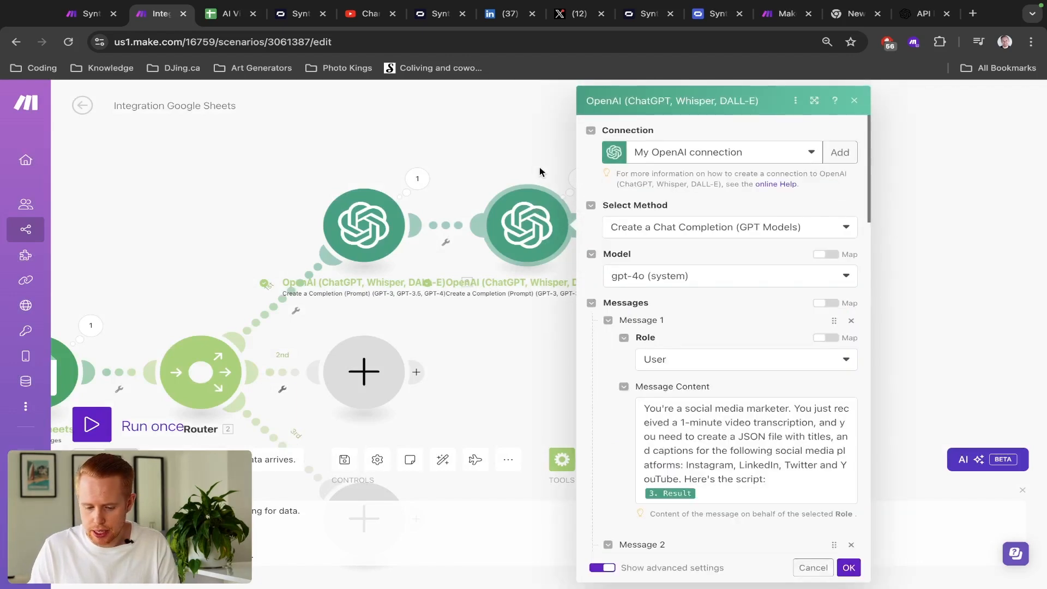
key(Escape)
click(574, 177)
click(880, 153)
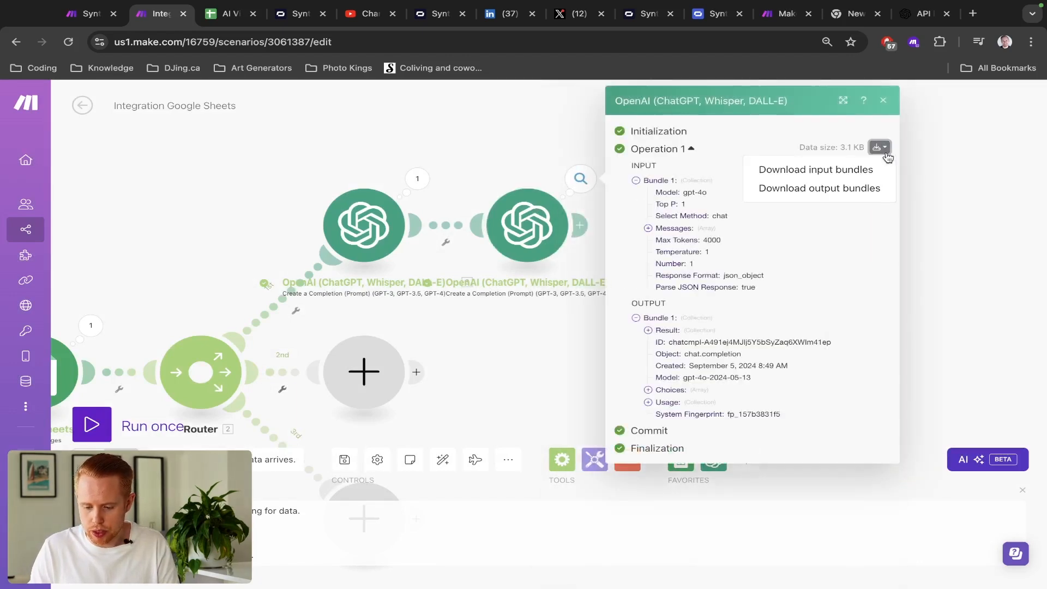
click(876, 188)
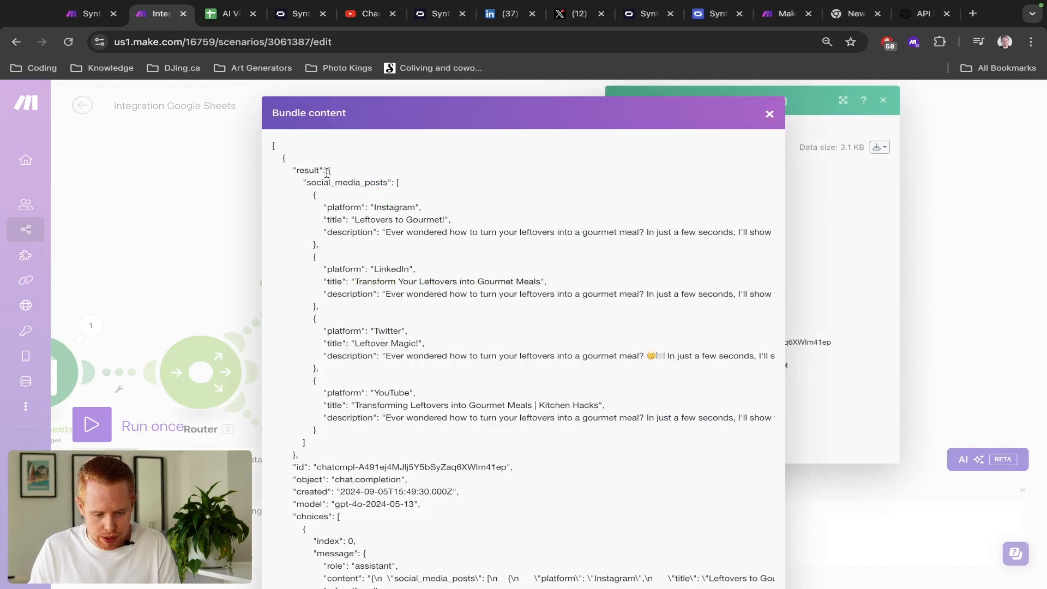
drag(327, 171, 304, 448)
key(super+plus)
key(super+plus)
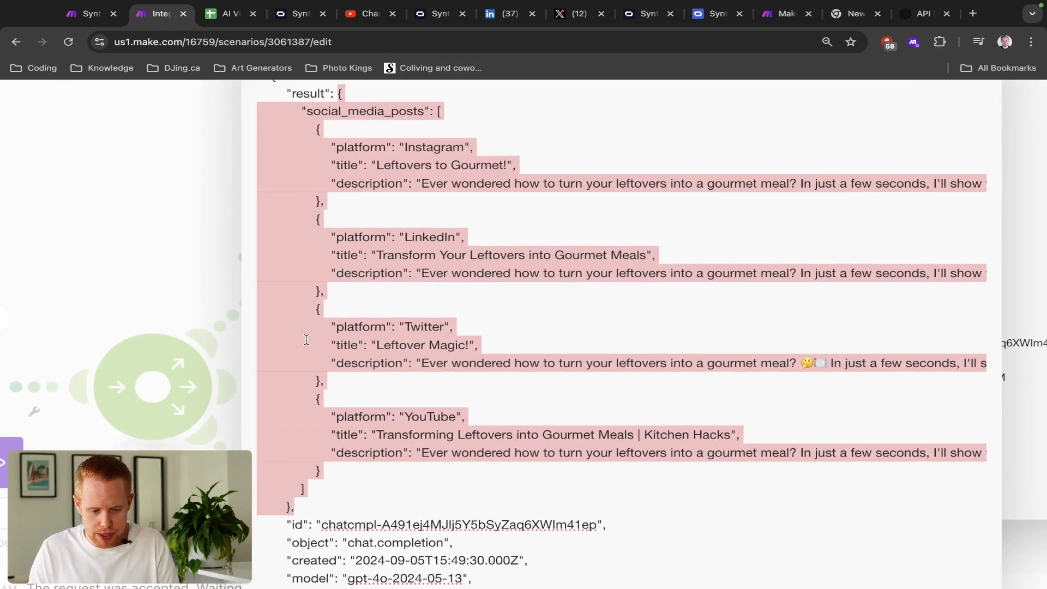
- Open chatgpt.com in a new browser tab
key(super+t)
text(chatgpt.com)
key(Return)
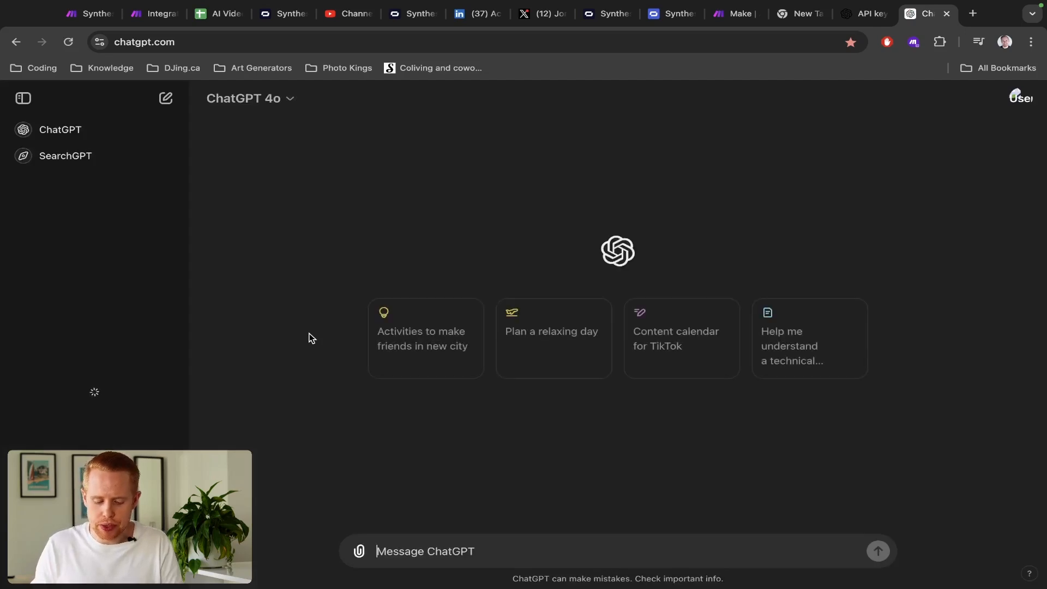
- Inspect the social_media_posts platform and title values in Make.com, then switch to ChatGPT
key(super+2)
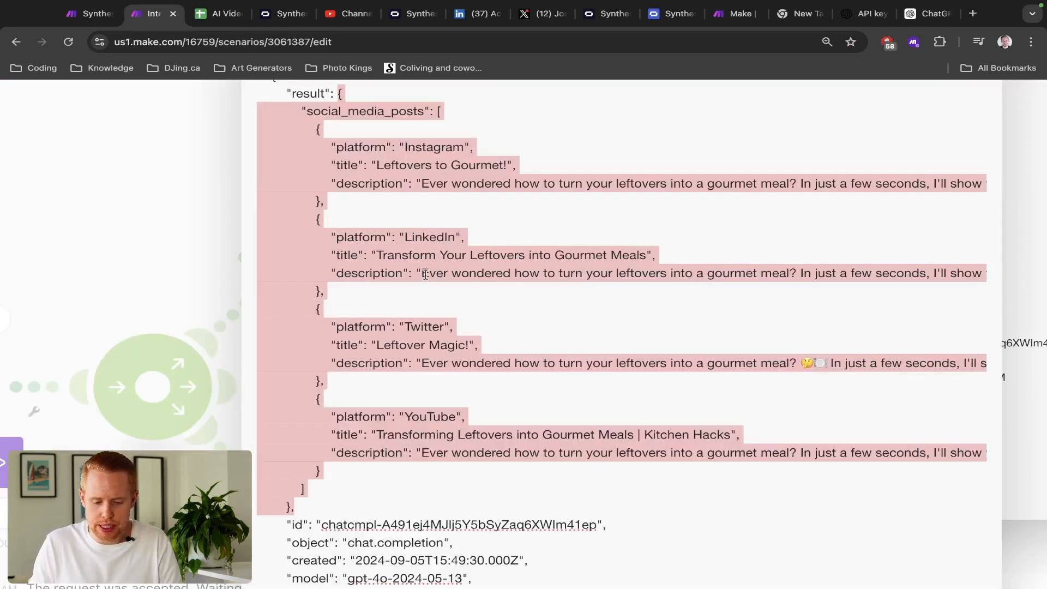
double_click(417, 147)
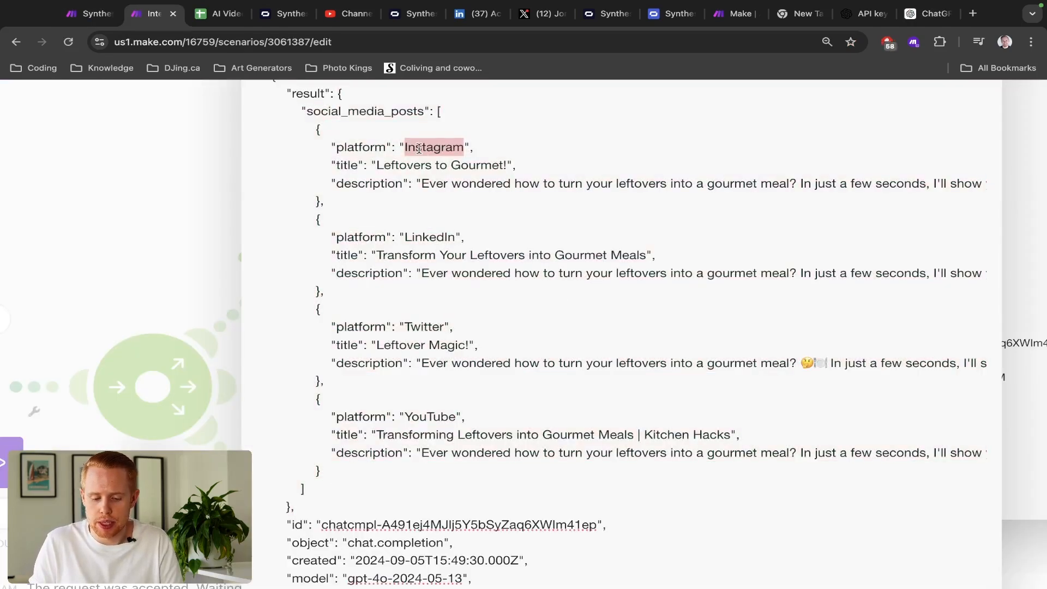
double_click(474, 165)
click(377, 164)
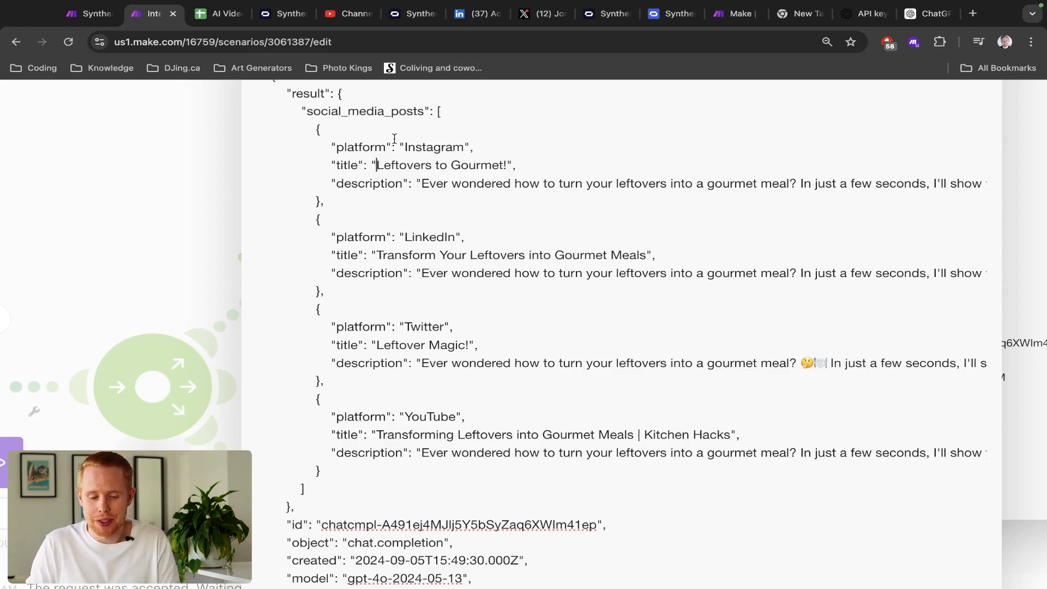
triple_click(360, 115)
double_click(357, 113)
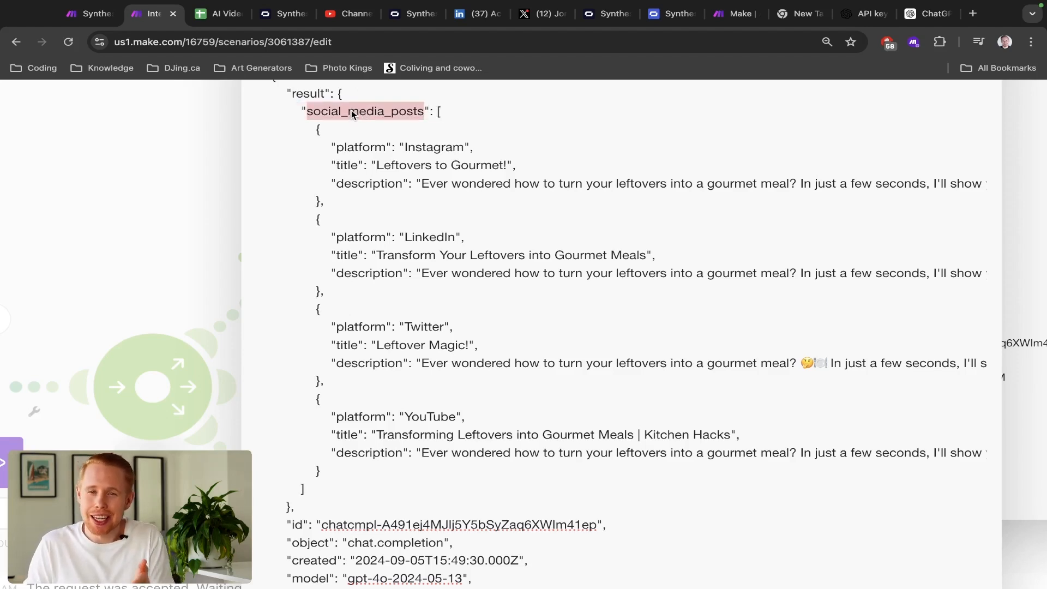
double_click(349, 151)
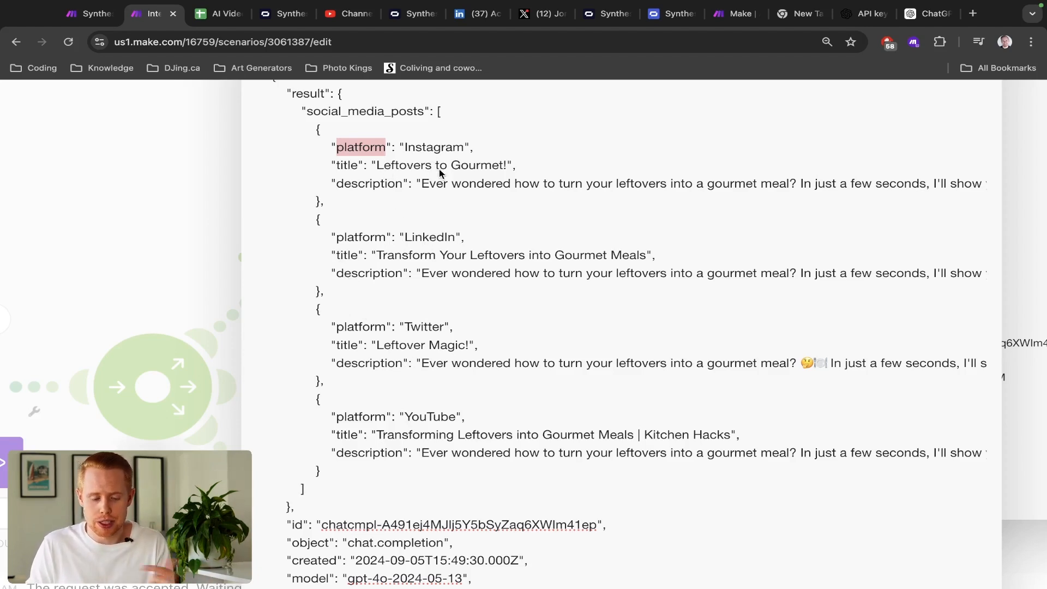
key(super+9)
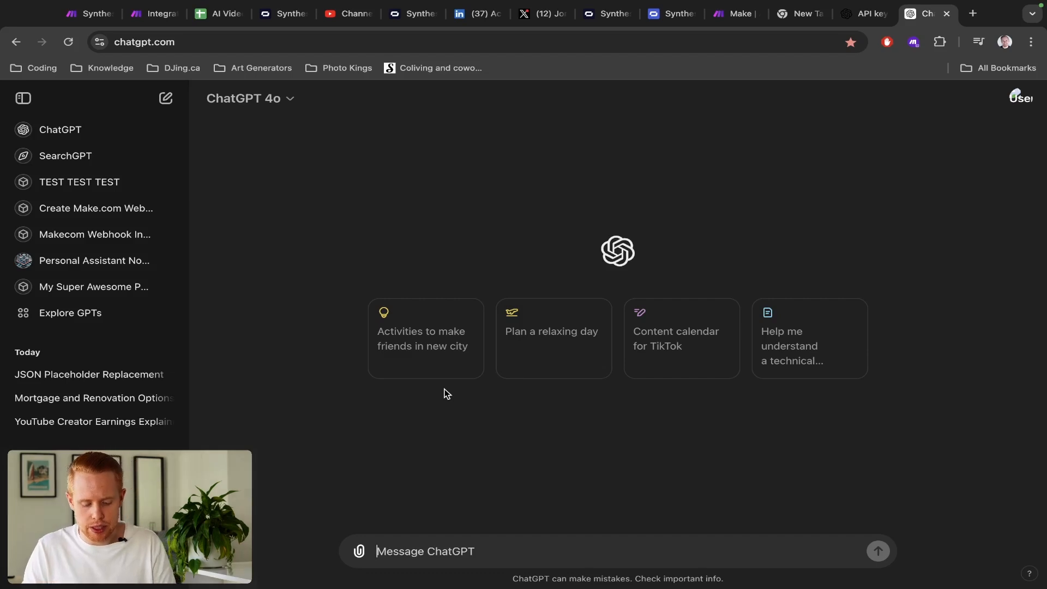
- Send ChatGPT the JSON, asking it to 'replace all the values in this JSON data with placeholders'
text(PLease)
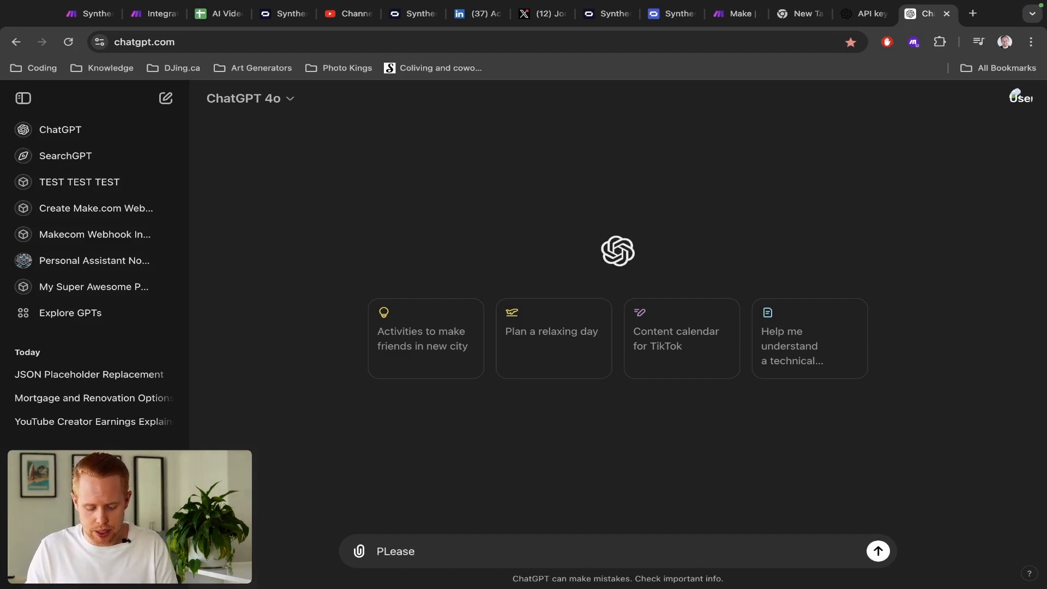
text( replace all the values in this )
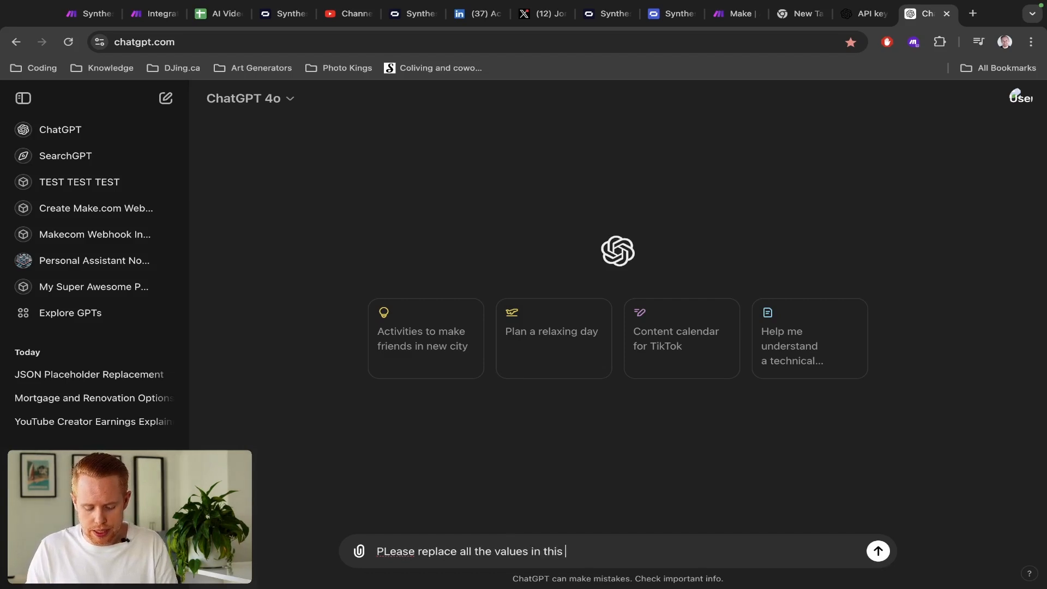
text(JSON data with plac)
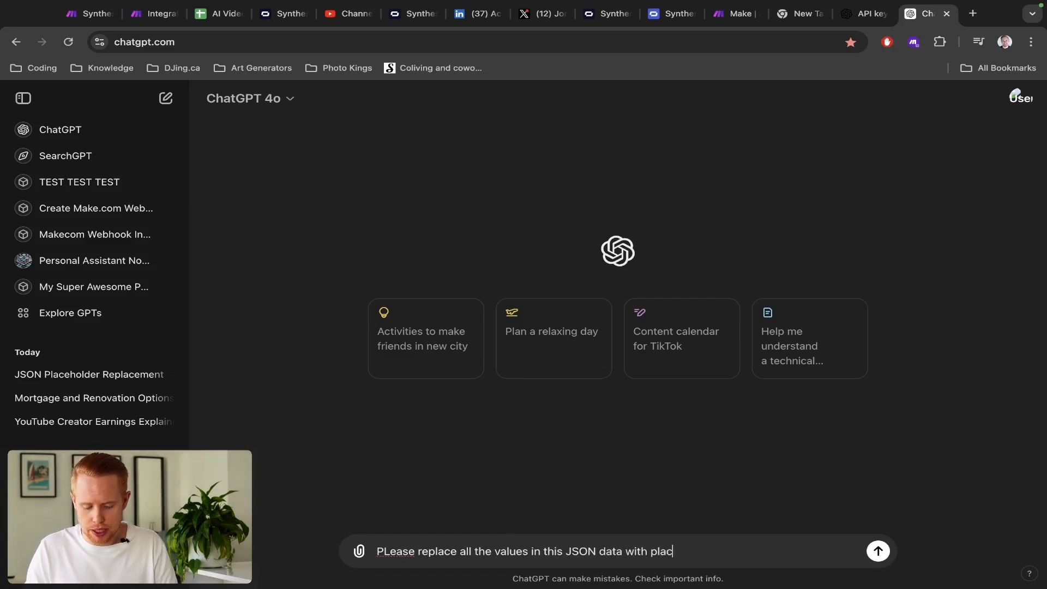
text(eholders:)
key(shift+Return)
key(ctrl+v)
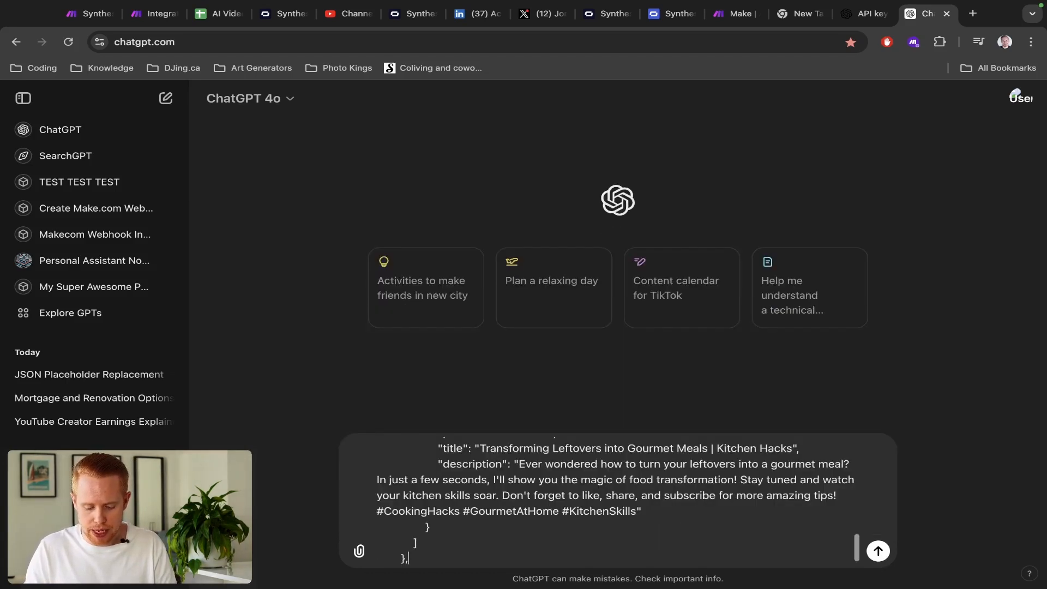
key(Return)
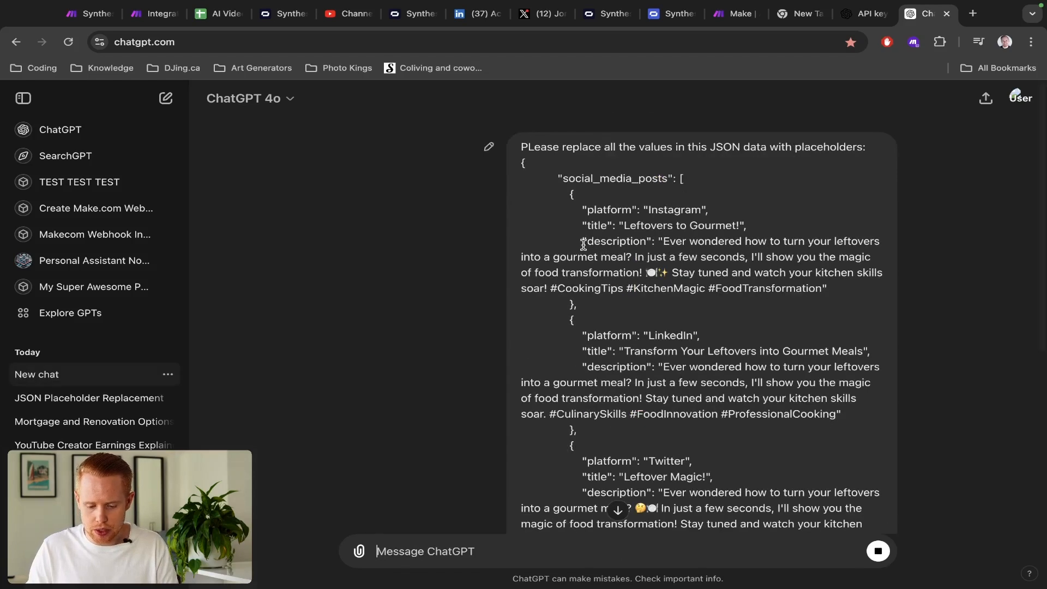
- Review the reply and copy the {{platform_1}}-style placeholder JSON template
drag(623, 226, 735, 225)
drag(663, 241, 830, 294)
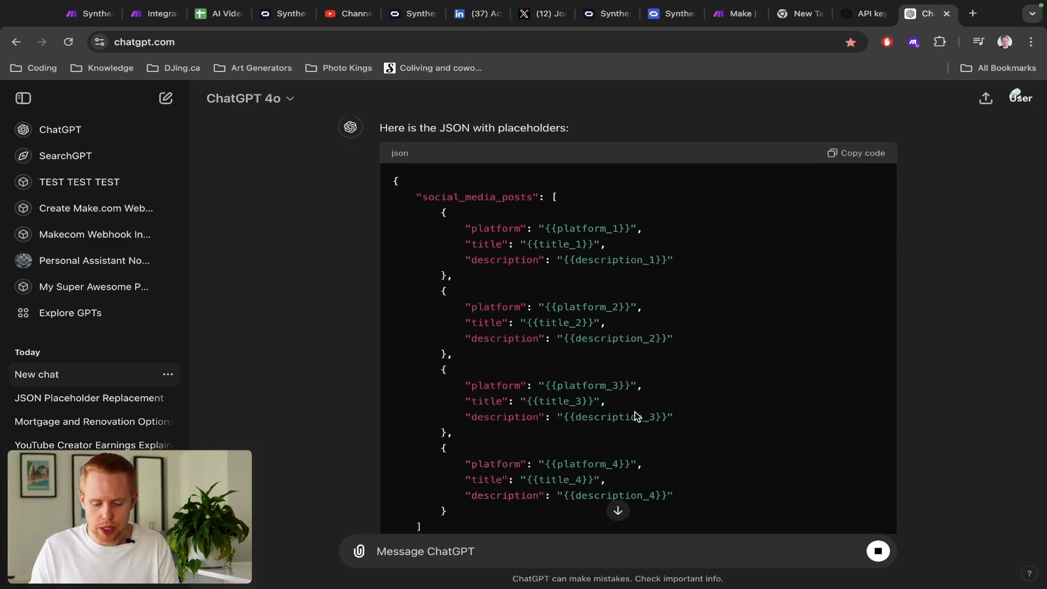
scroll(632, 419, down, 2)
scroll(689, 355, up, 3)
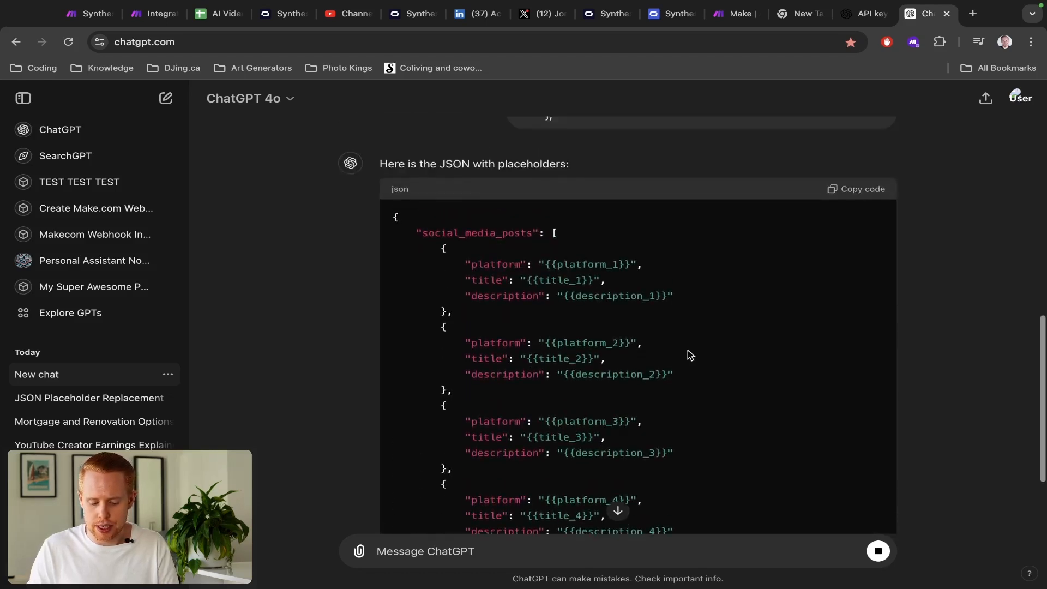
click(852, 228)
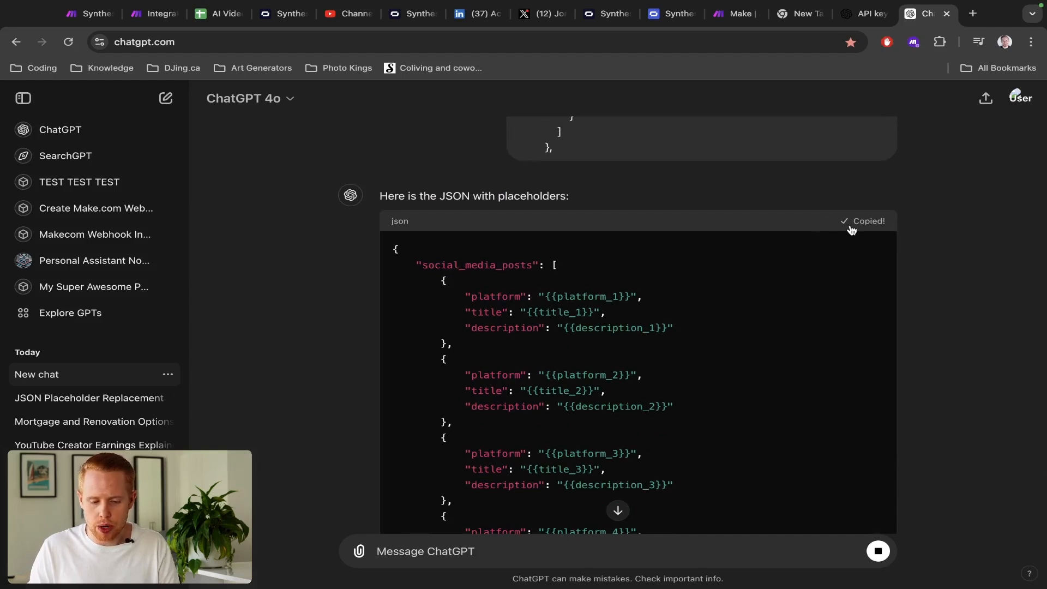
key(ctrl+2)
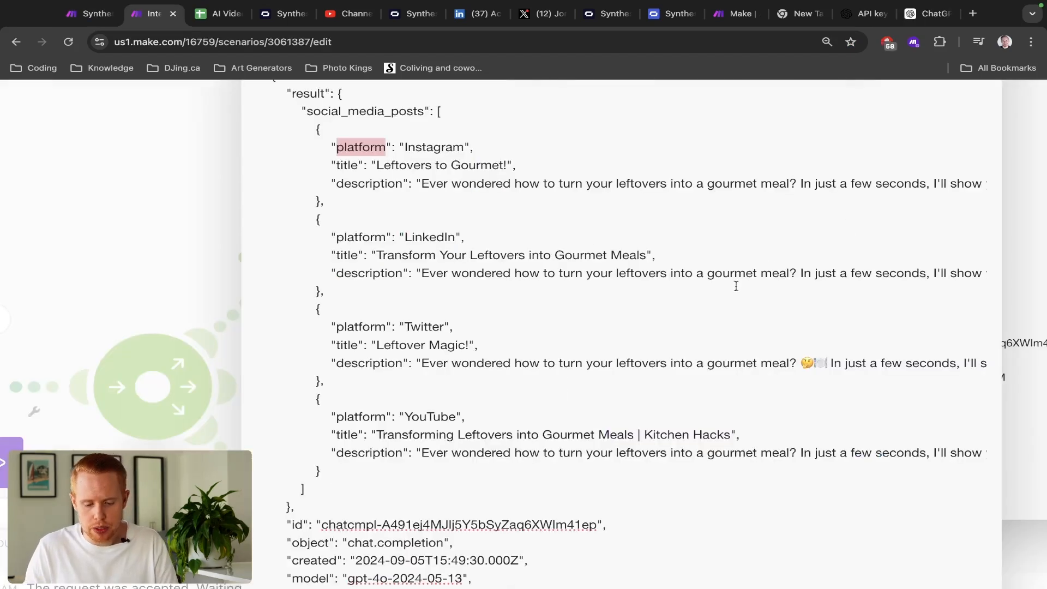
- Close the output views and open the second OpenAI module's settings
click(860, 245)
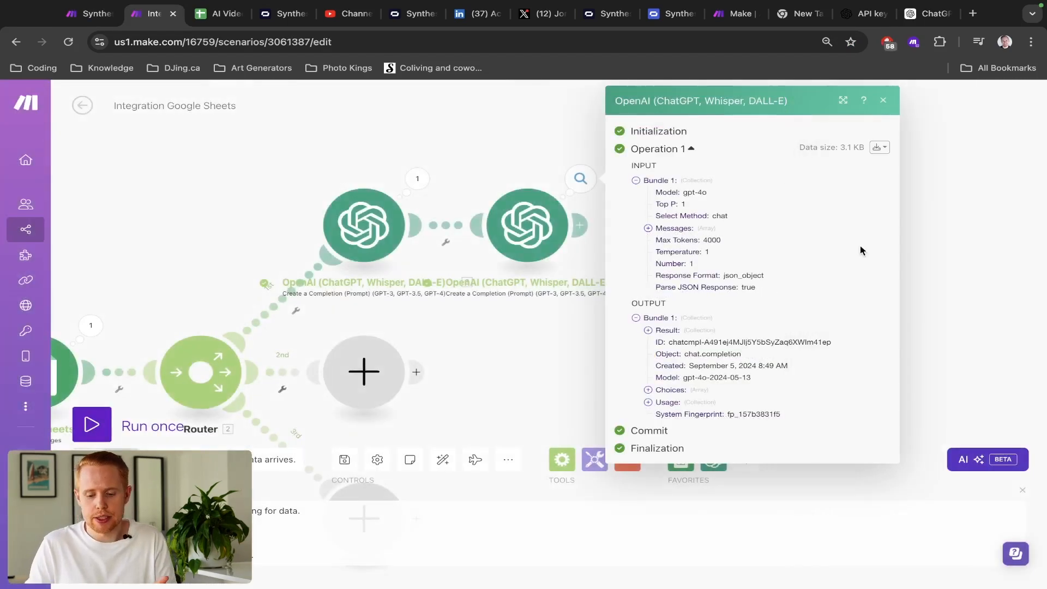
click(450, 176)
click(515, 212)
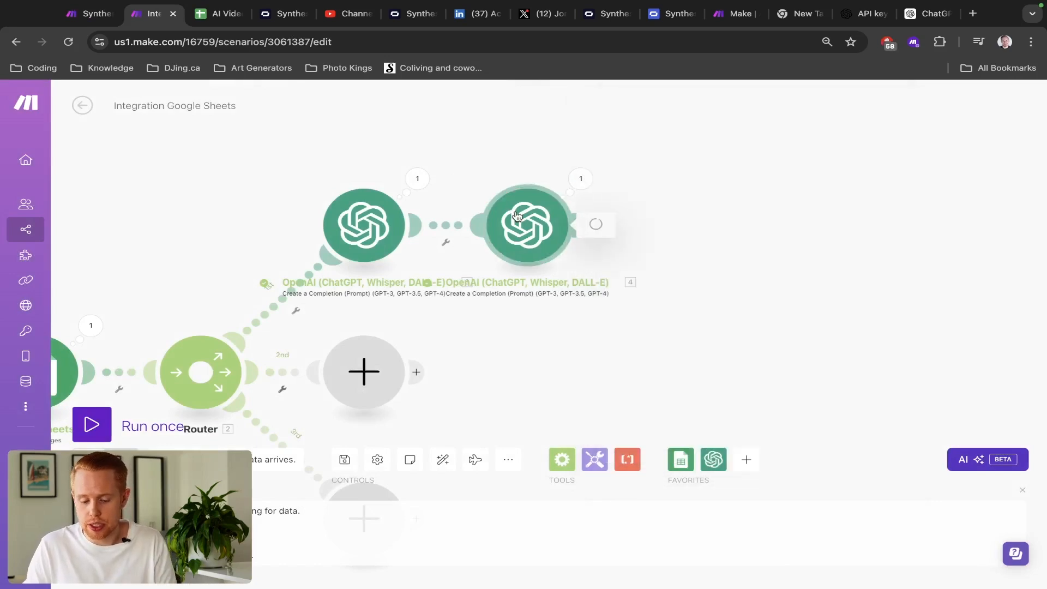
scroll(680, 320, down, 8)
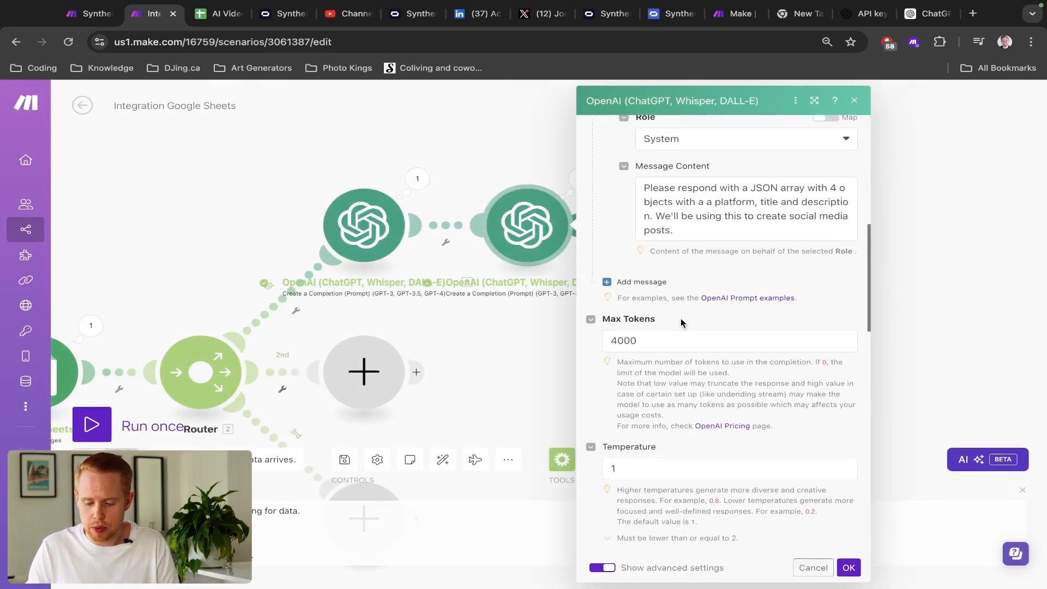
scroll(681, 322, up, 3)
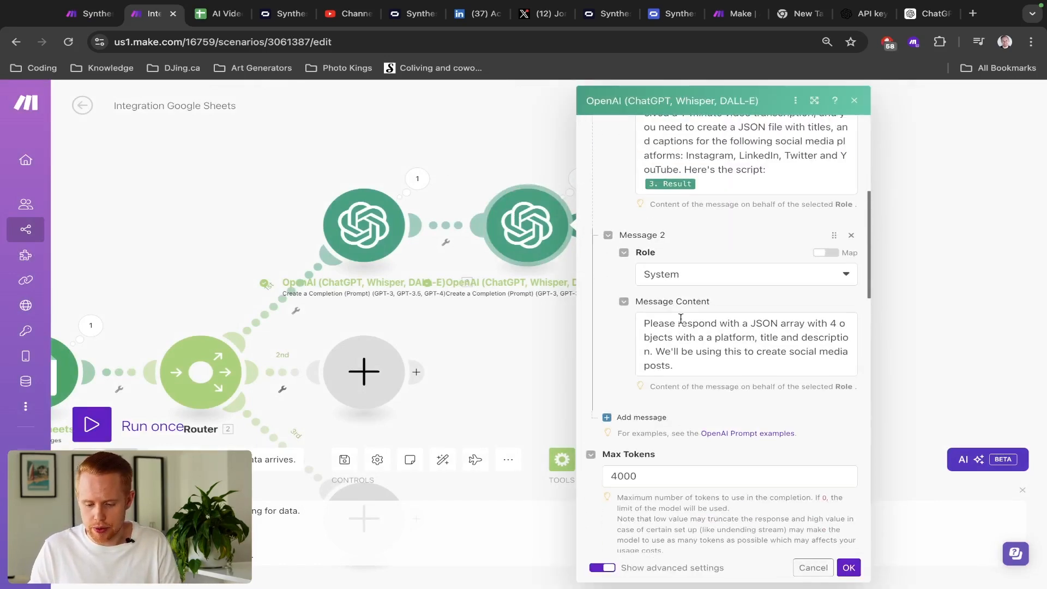
- Append 'Please use this example structure below, but replace the placeholders with the values:' plus the pasted JSON template
click(704, 364)
drag(704, 364, 655, 351)
key(Right)
text(Pleas)
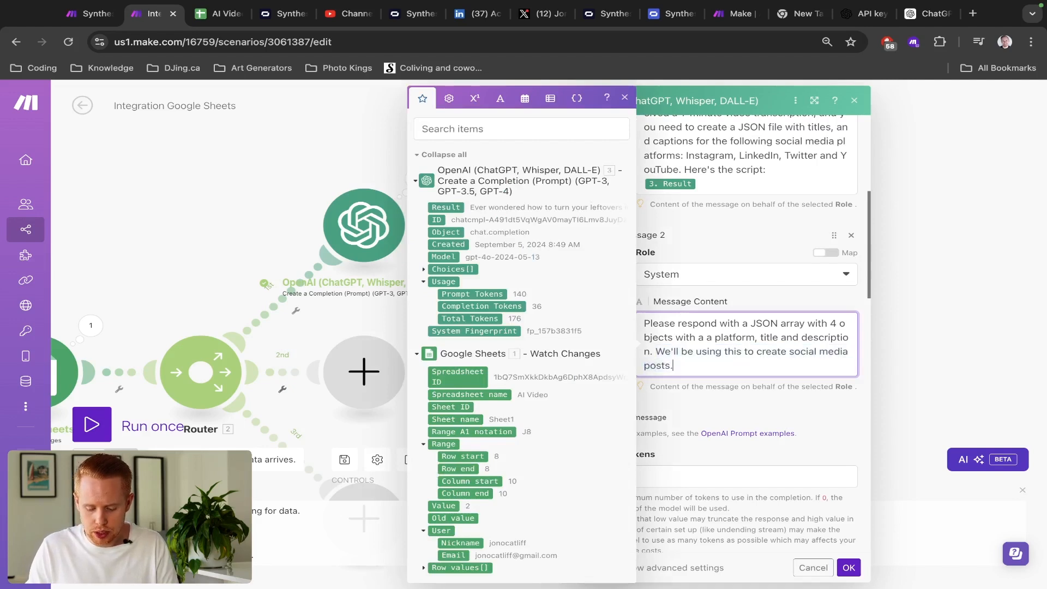
key(alt+BackSpace)
text(Please us)
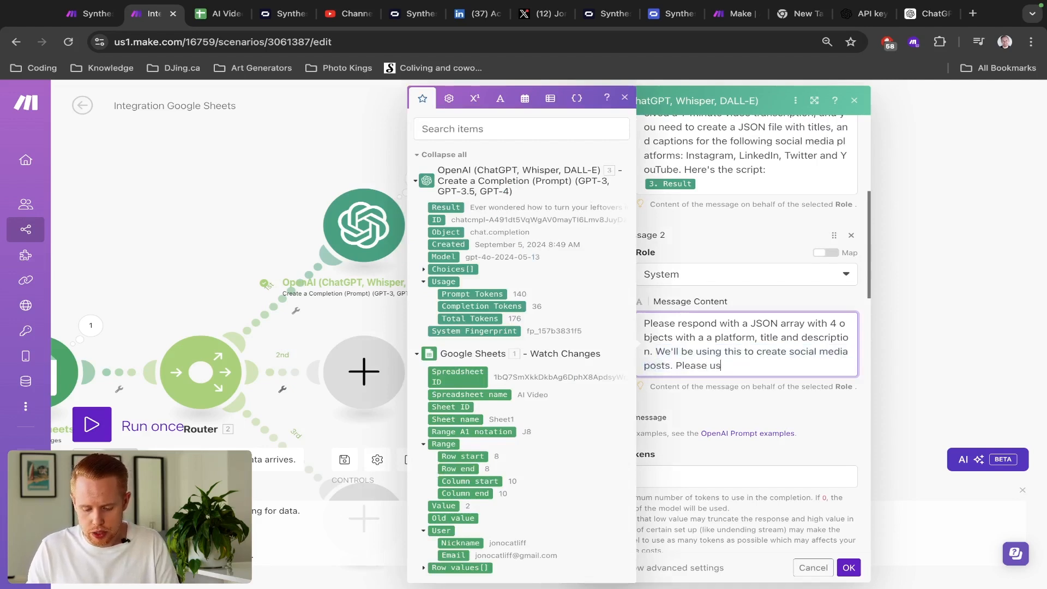
text(e this example structure below, but replace the pladeholders in h)
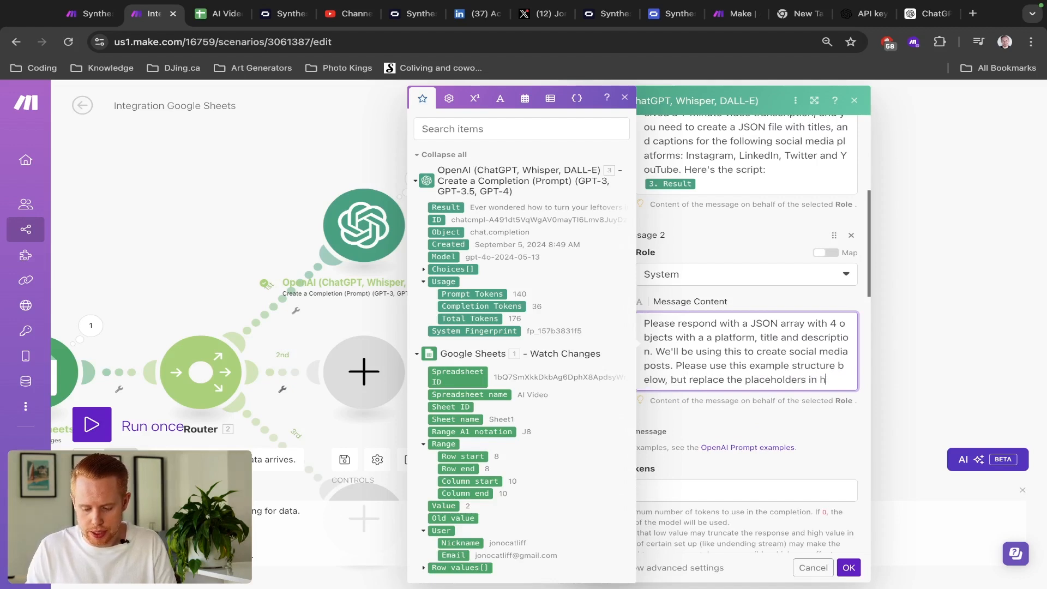
key(BackSpace)
text(it withthe v)
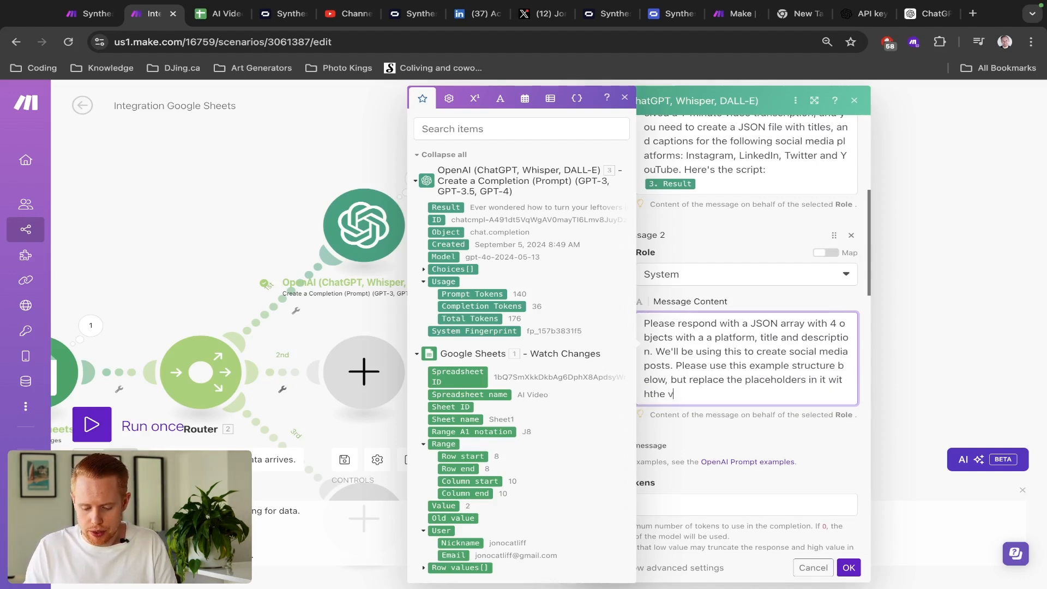
key(BackSpace)
key(BackSpace)
key(BackSpace)
key(BackSpace)
key(BackSpace)
key(BackSpace)
text(h the values:)
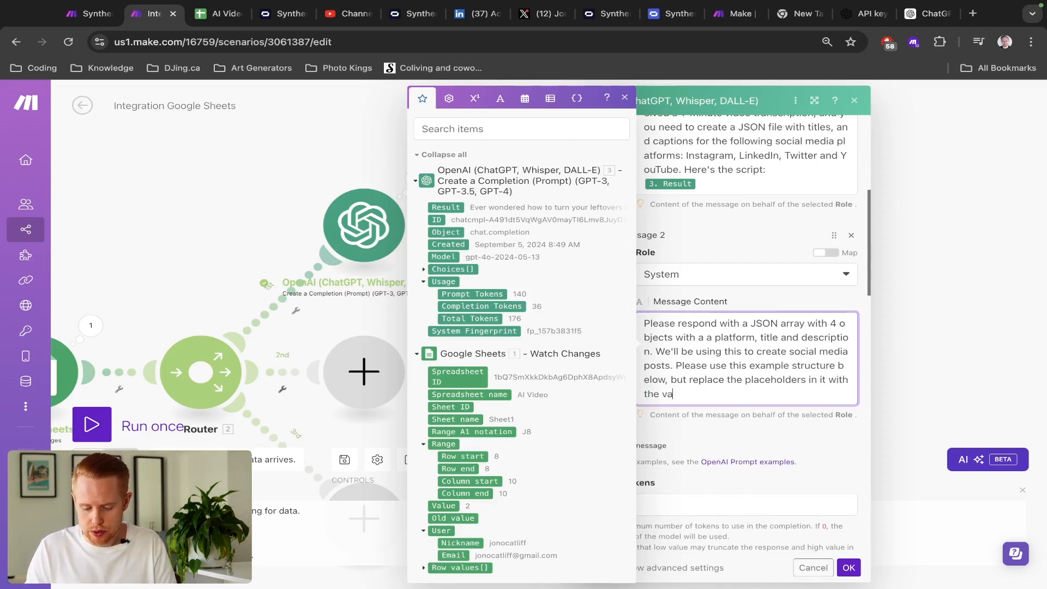
key(Return)
key(BackSpace)
key(Return)
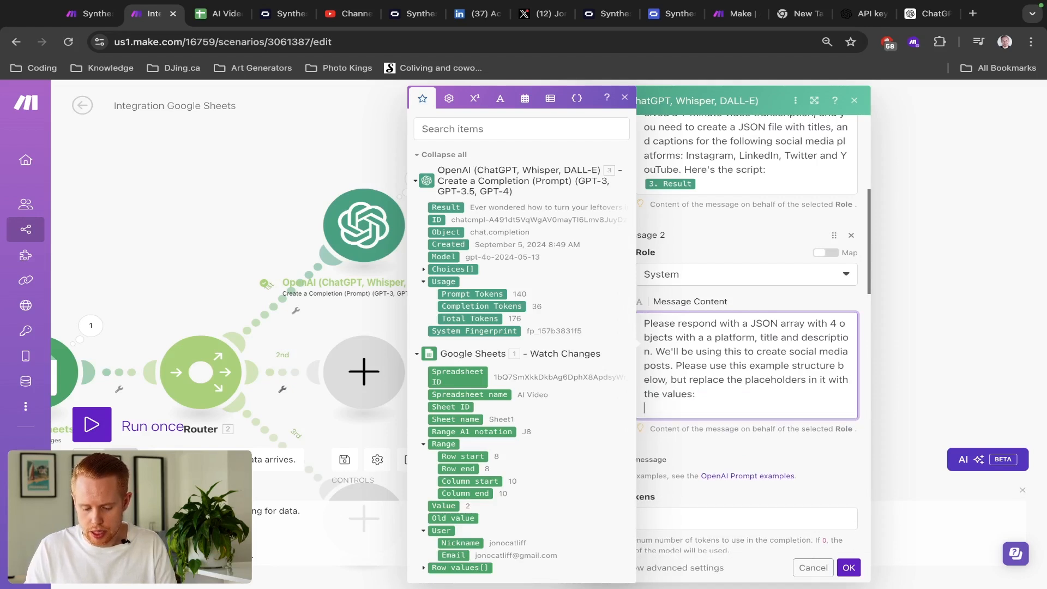
key(super+v)
- Replace the four platform placeholders with Instagram, Twitter, YouTube and LinkedIn, and confirm
scroll(775, 378, up, 1)
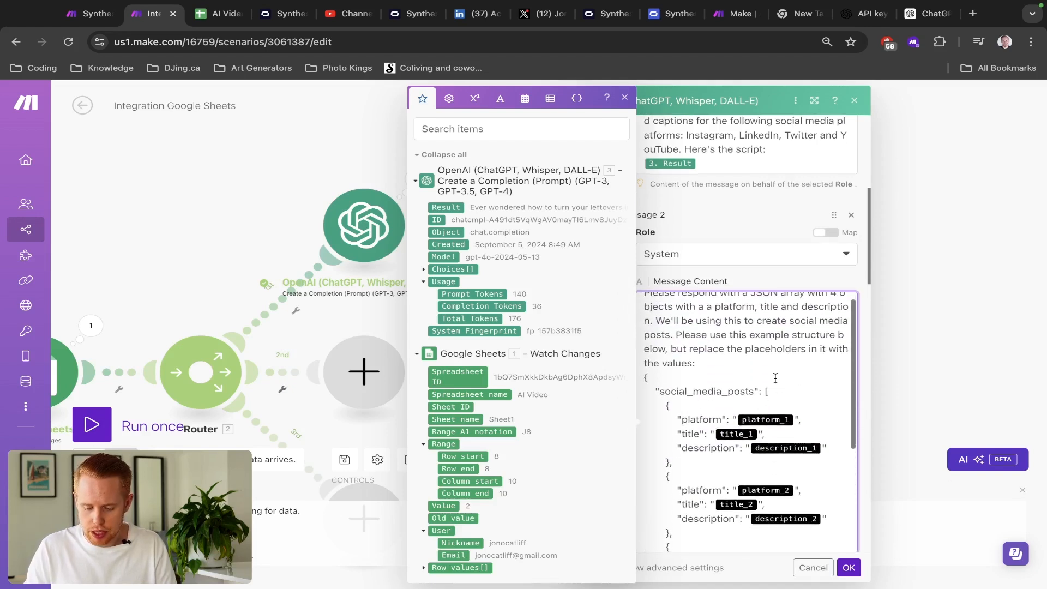
click(797, 424)
key(BackSpace)
text(Instagra)
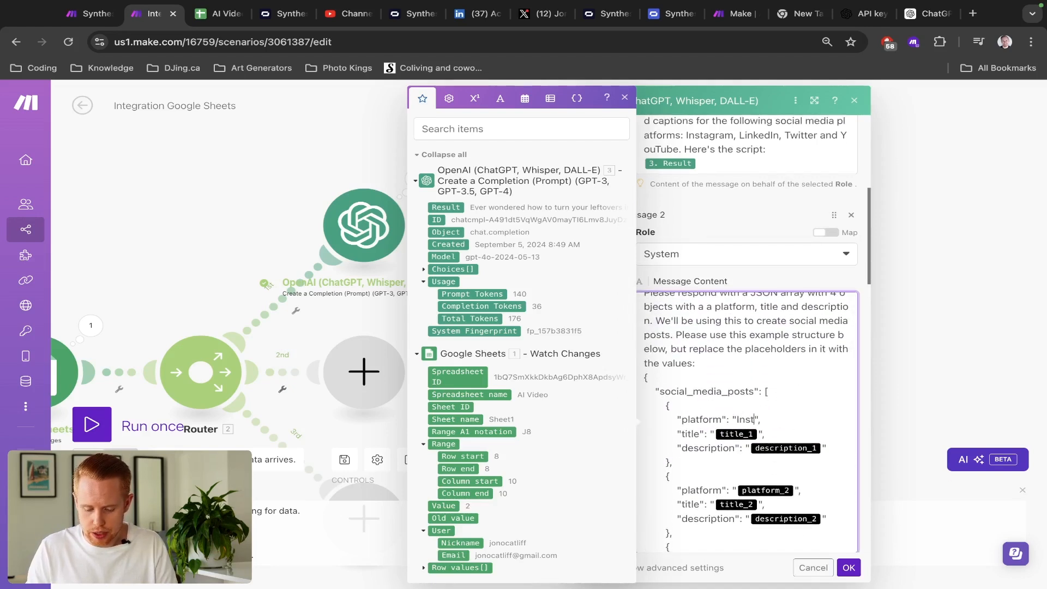
click(793, 489)
key(BackSpace)
text(Twitter)
scroll(793, 489, down, 3)
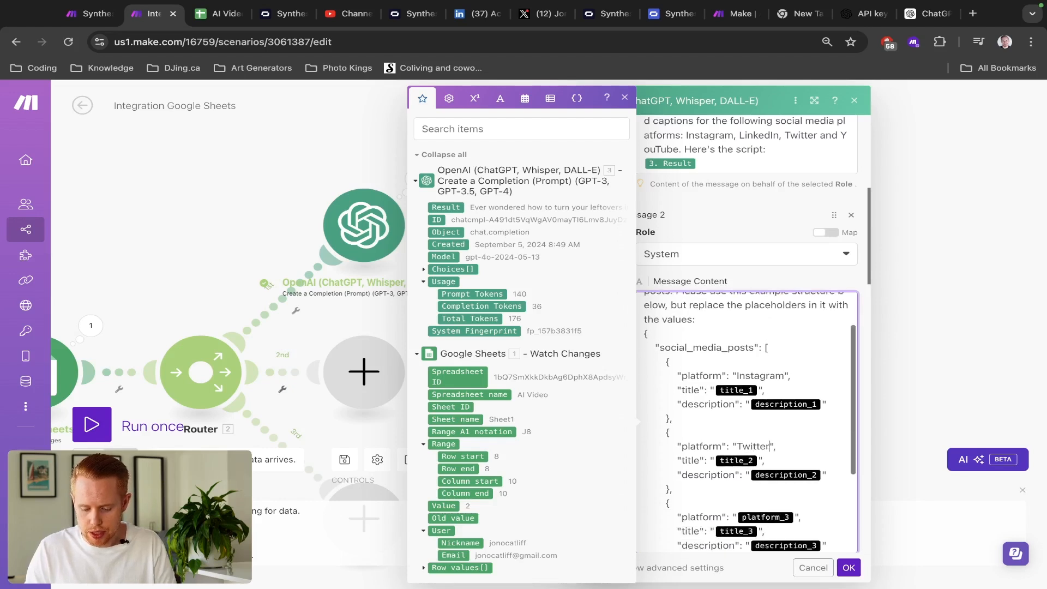
click(795, 449)
key(BackSpace)
text(UouTube)
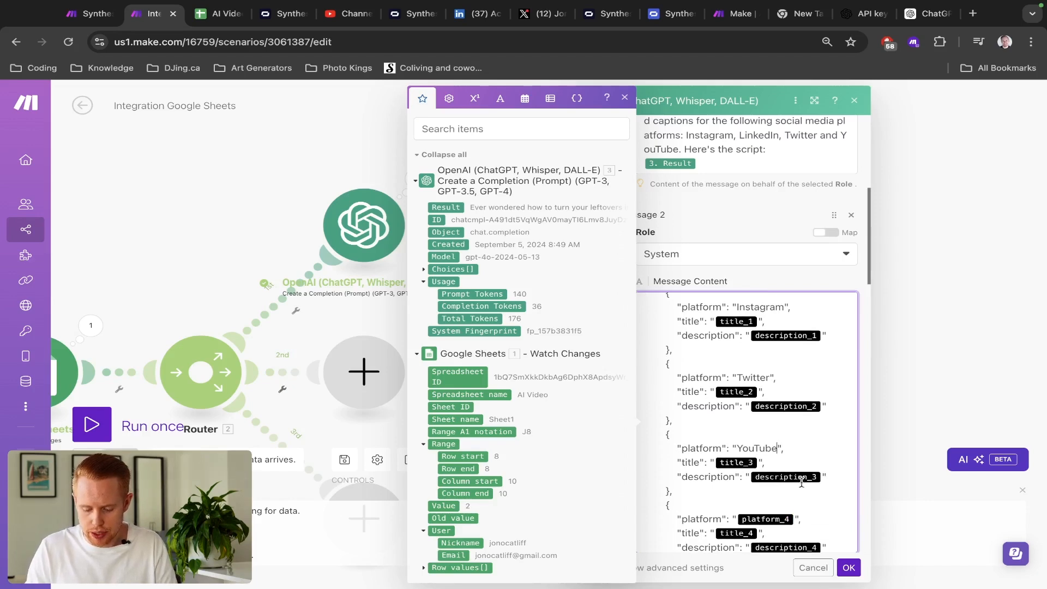
click(794, 519)
key(BackSpace)
text(Linked)
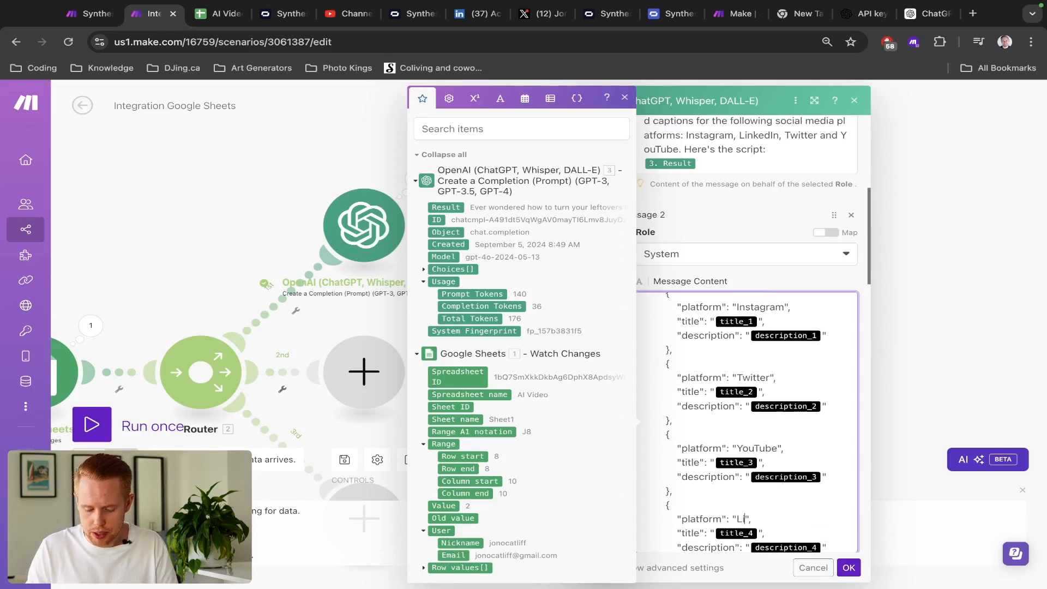
text(In)
click(849, 567)
drag(574, 344, 689, 306)
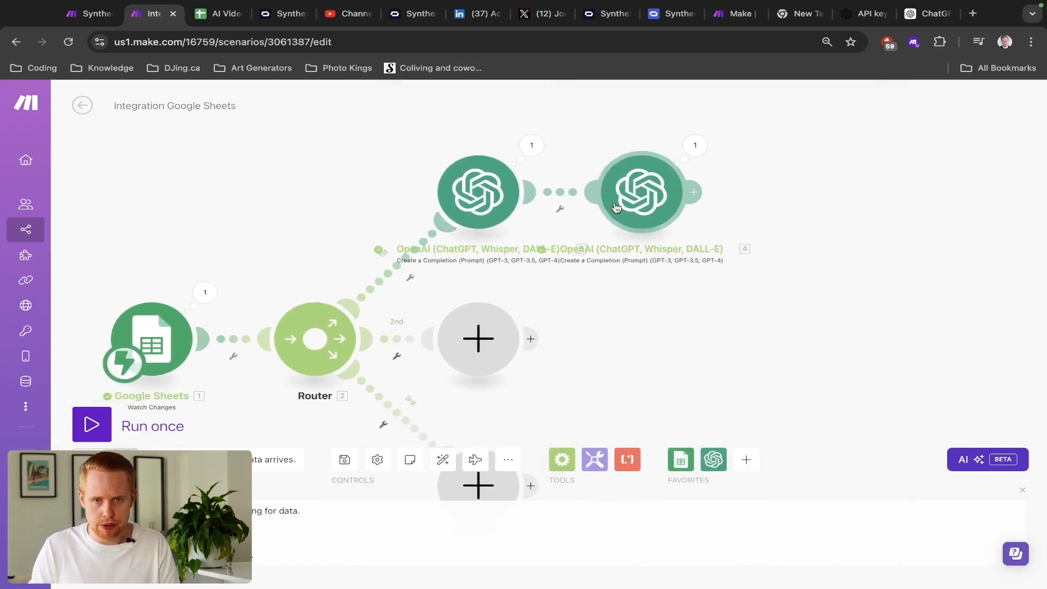
- Add a module after the second OpenAI module and review row 2's caption and title columns in the AI Video sheet
click(693, 192)
key(ctrl+Tab)
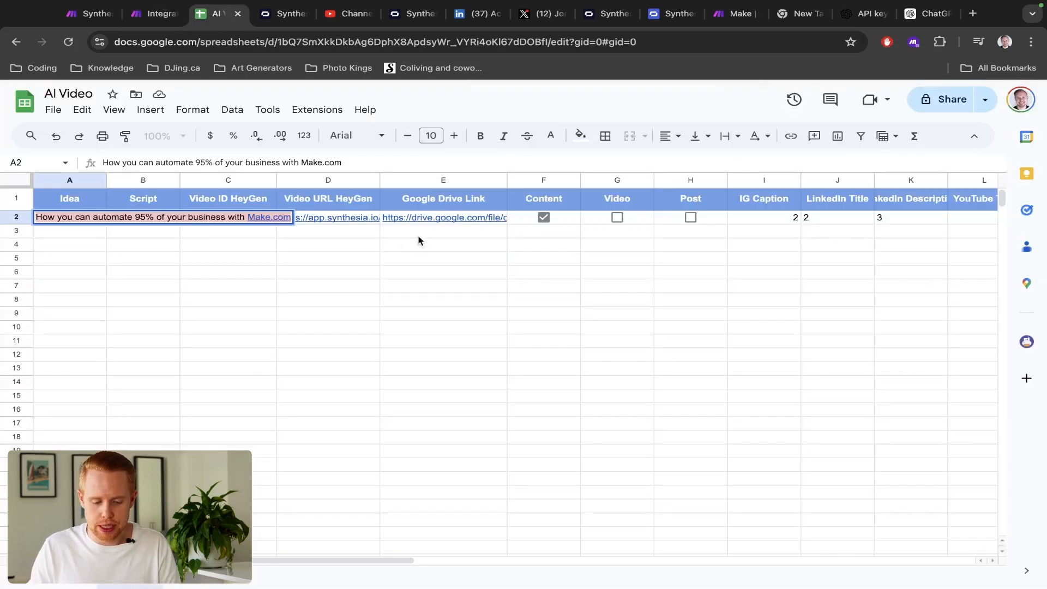
click(5, 217)
scroll(451, 304, right, 1)
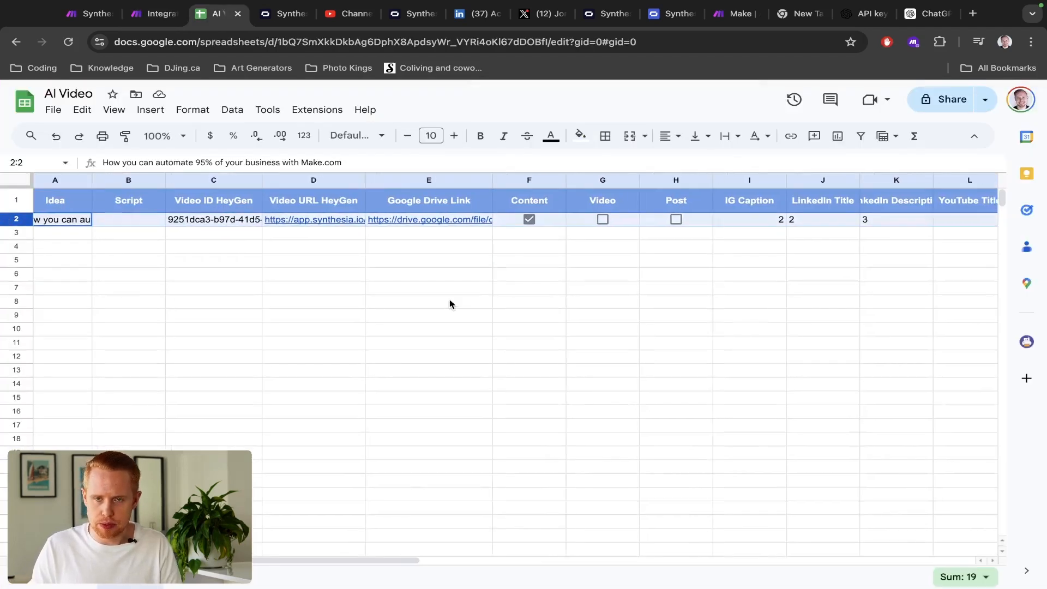
scroll(450, 304, left, 1)
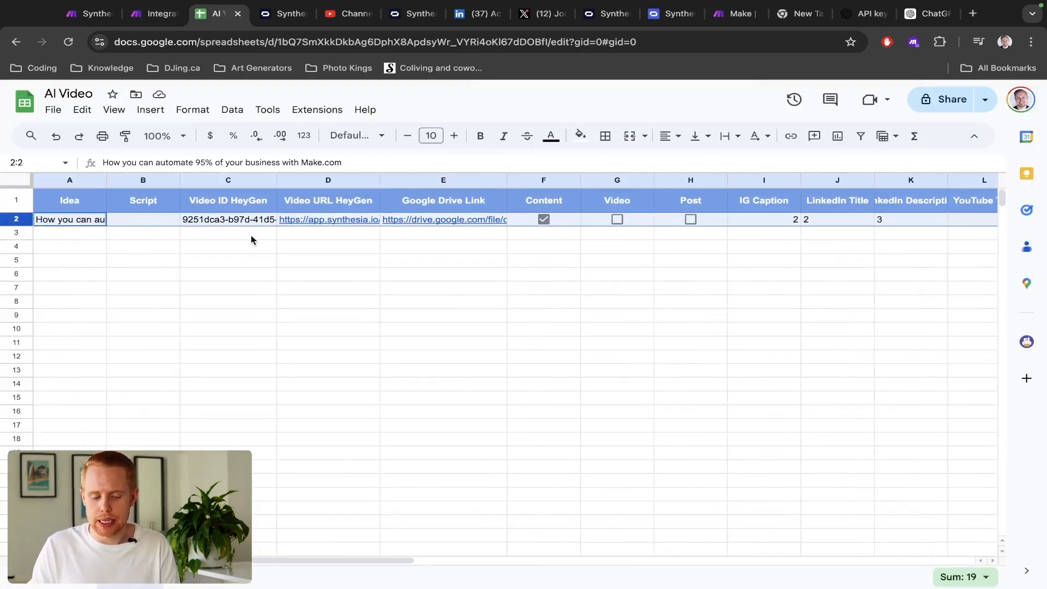
scroll(838, 365, right, 8)
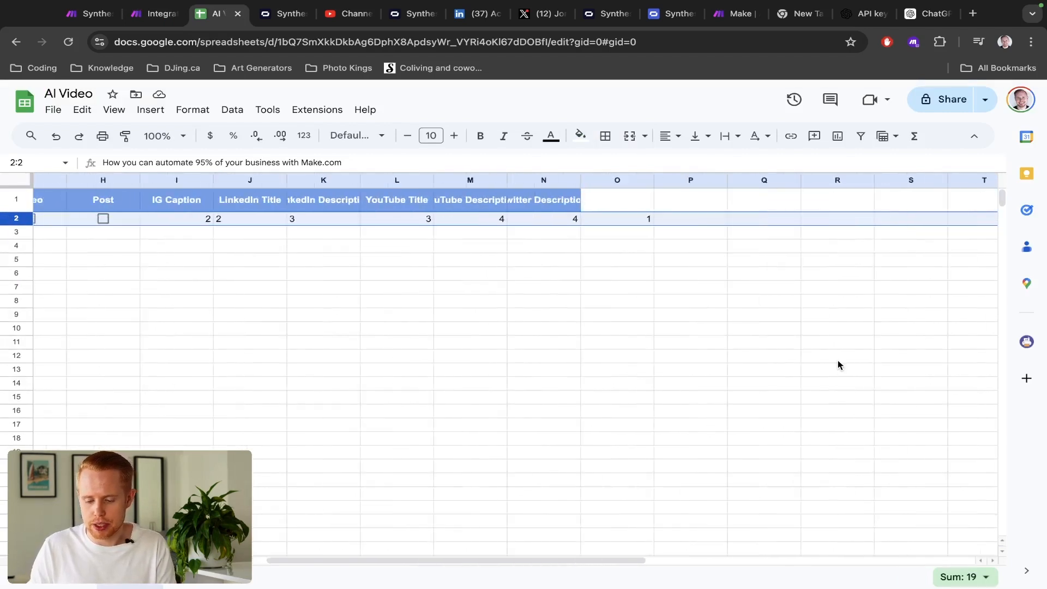
scroll(475, 262, left, 2)
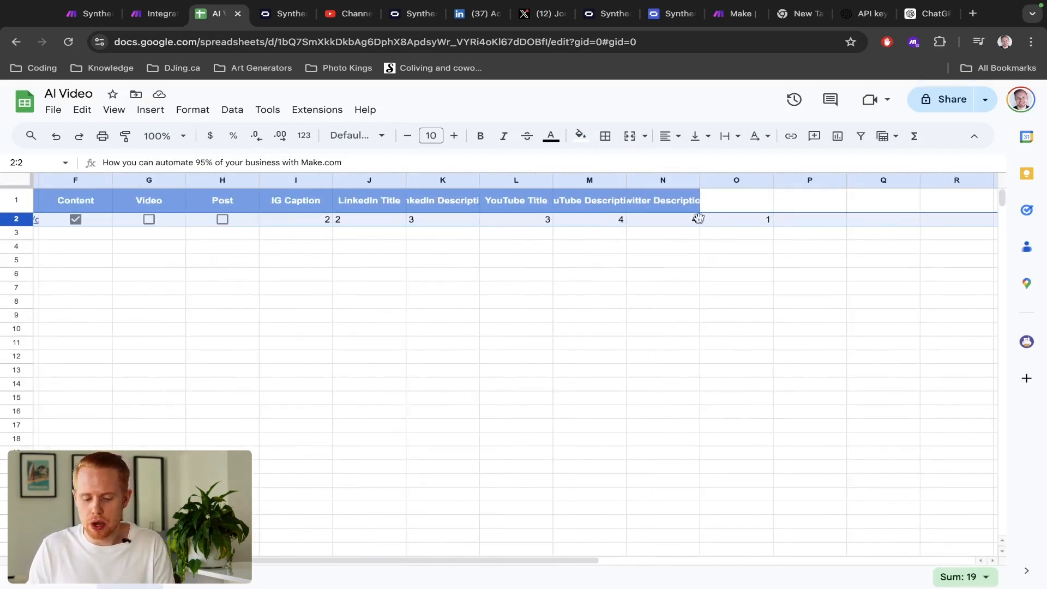
scroll(774, 251, left, 5)
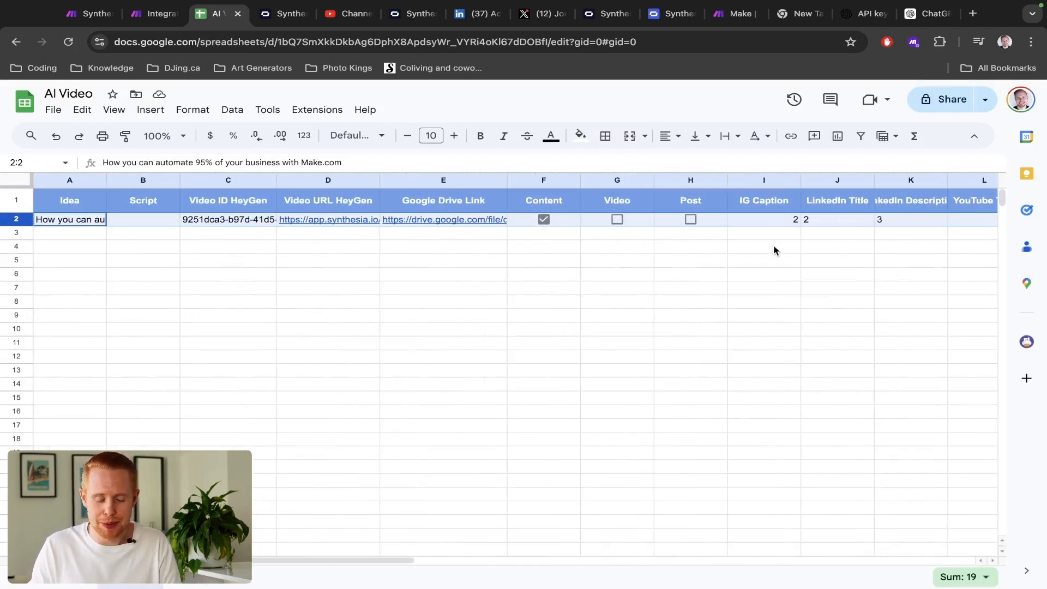
key(ctrl+shift+Tab)
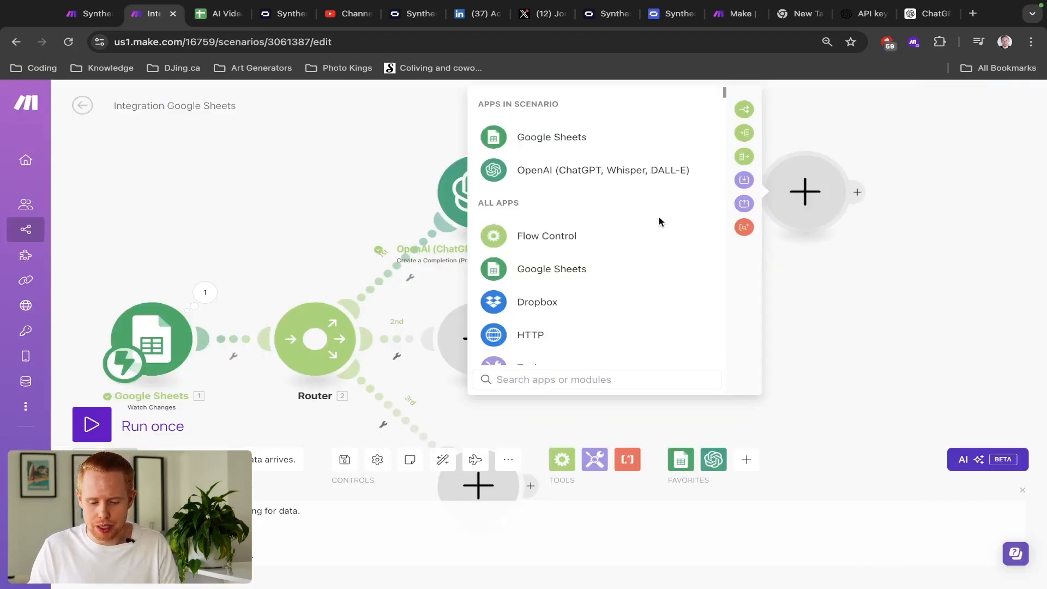
- Add a Google Sheets Update a Row module using the signed-in account's Google connection
click(543, 142)
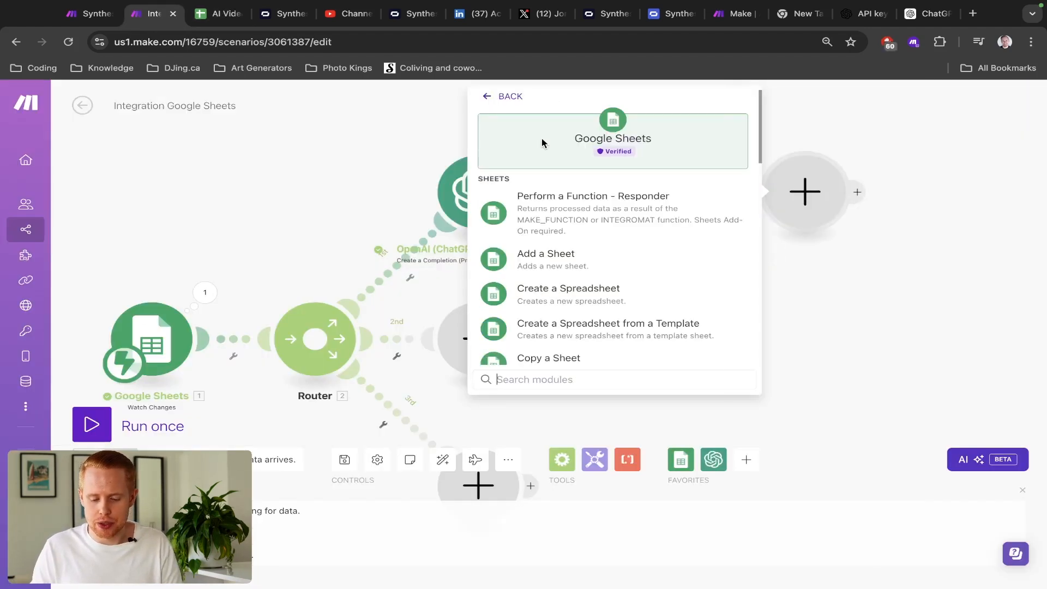
text(update)
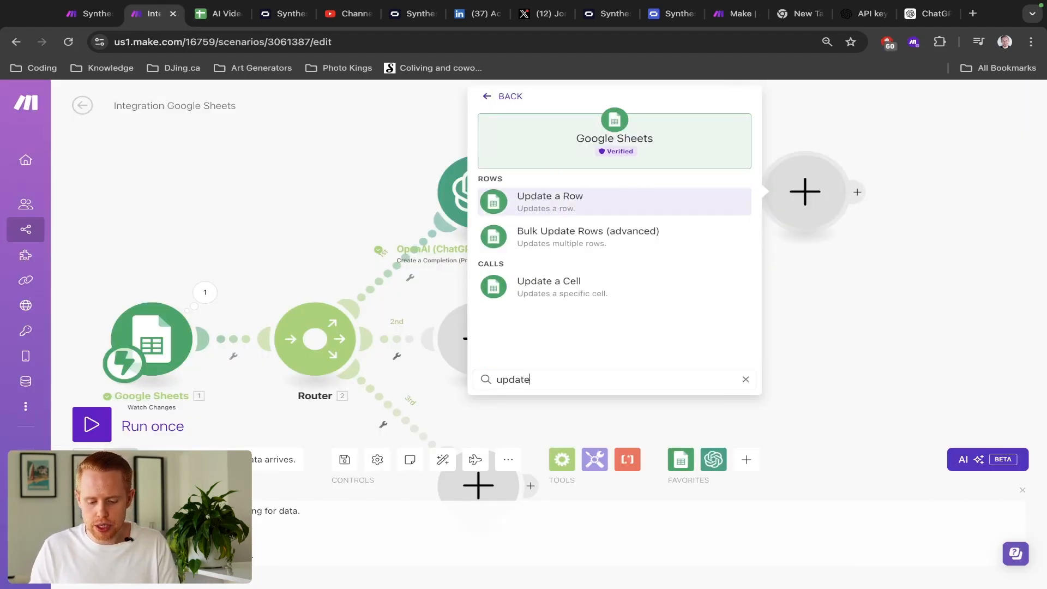
click(552, 206)
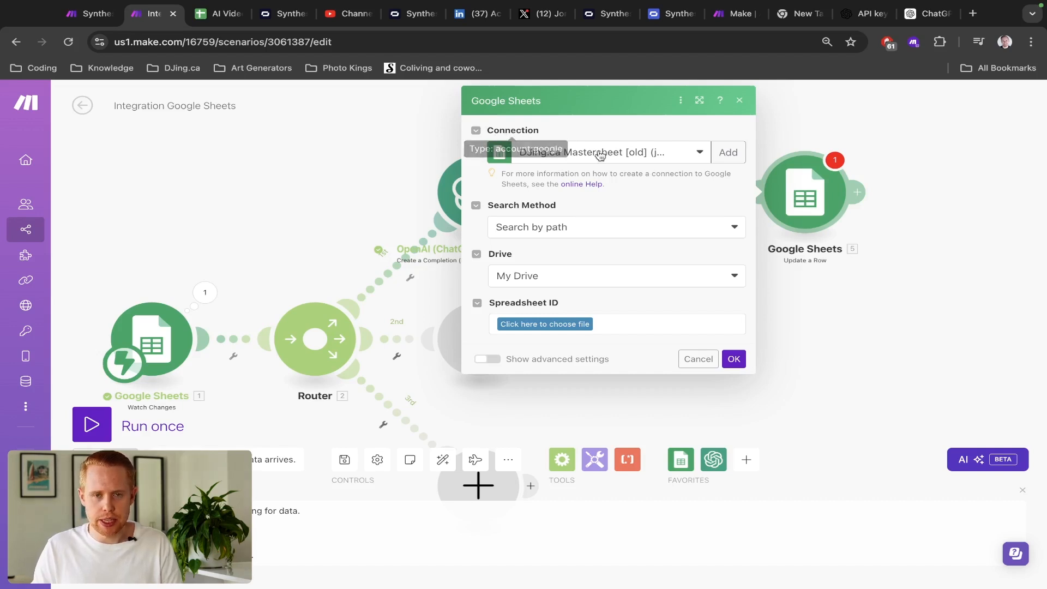
key(ctrl+Tab)
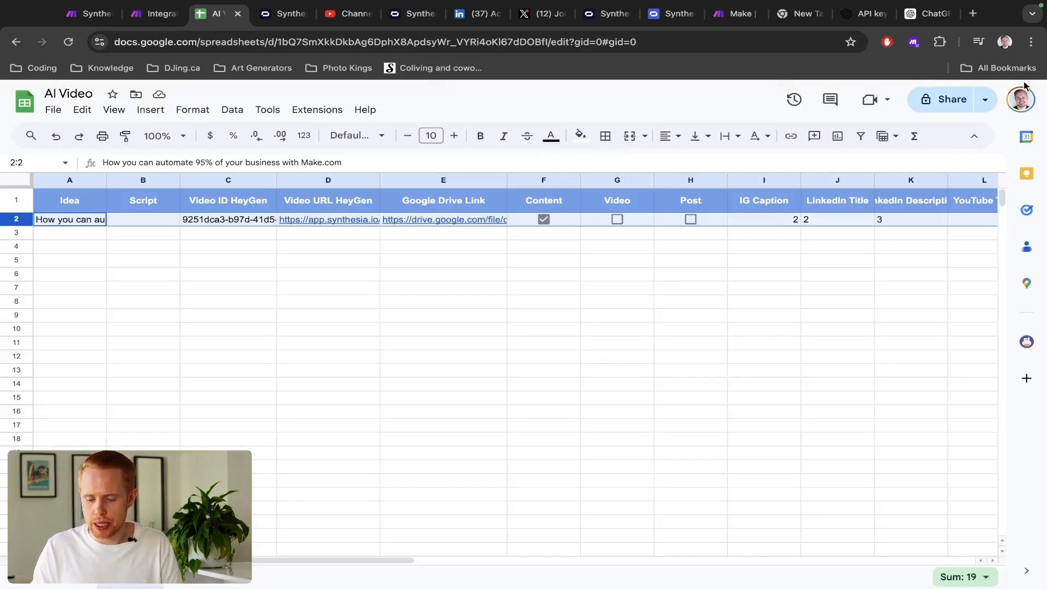
click(1020, 100)
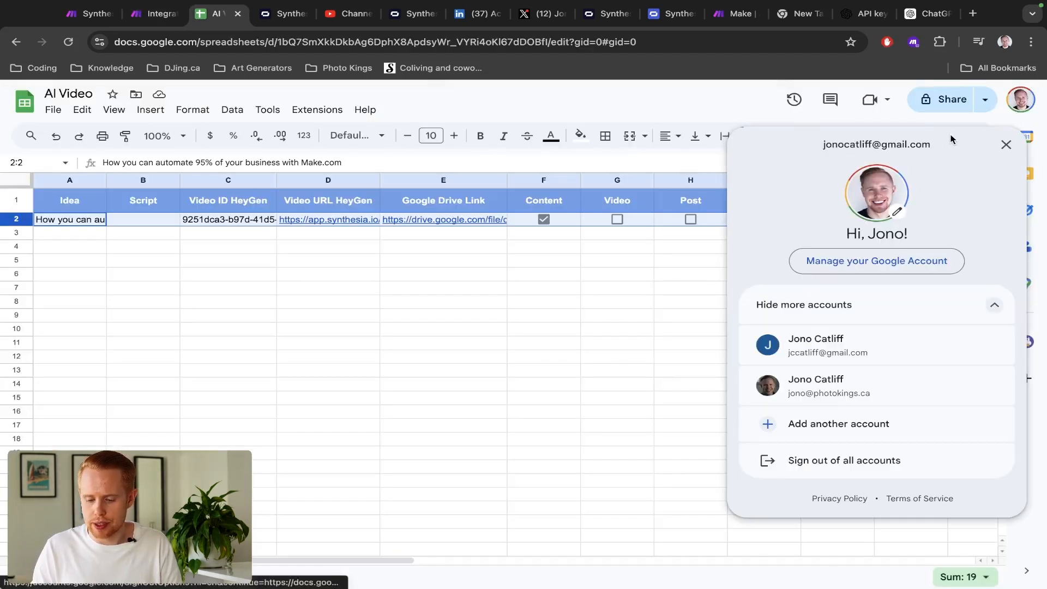
click(1013, 114)
key(ctrl+shift+Tab)
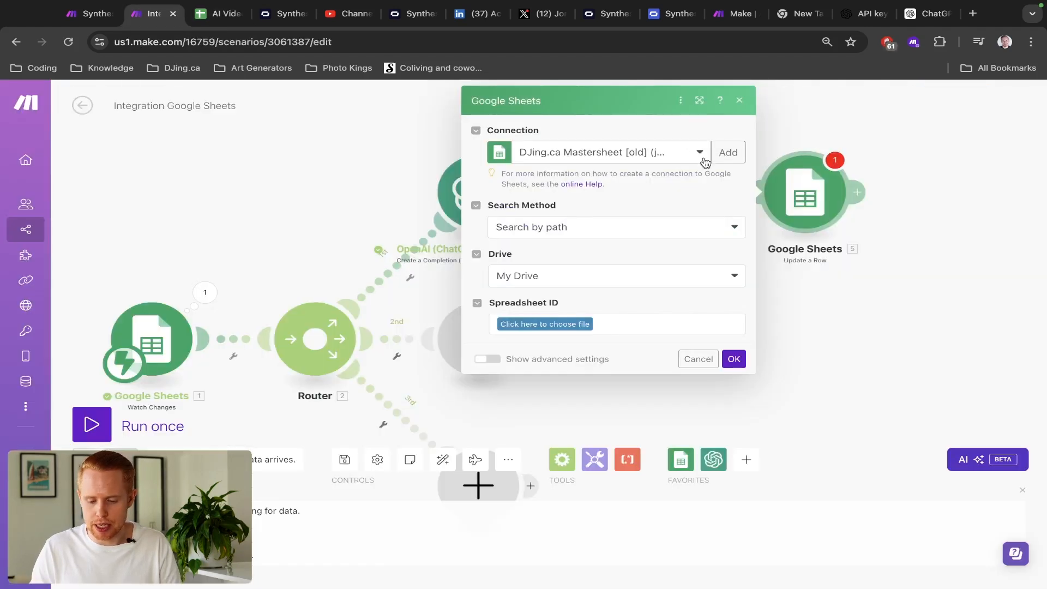
click(683, 154)
click(594, 264)
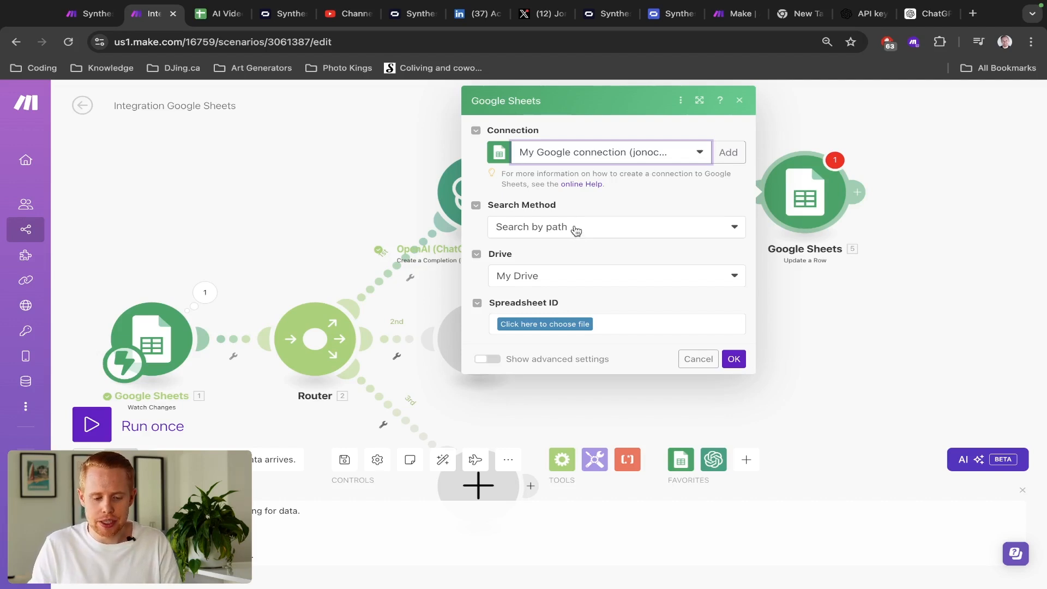
- Set the Spreadsheet ID to the AI Video sheet's ID copied from its web address
key(ctrl+Tab)
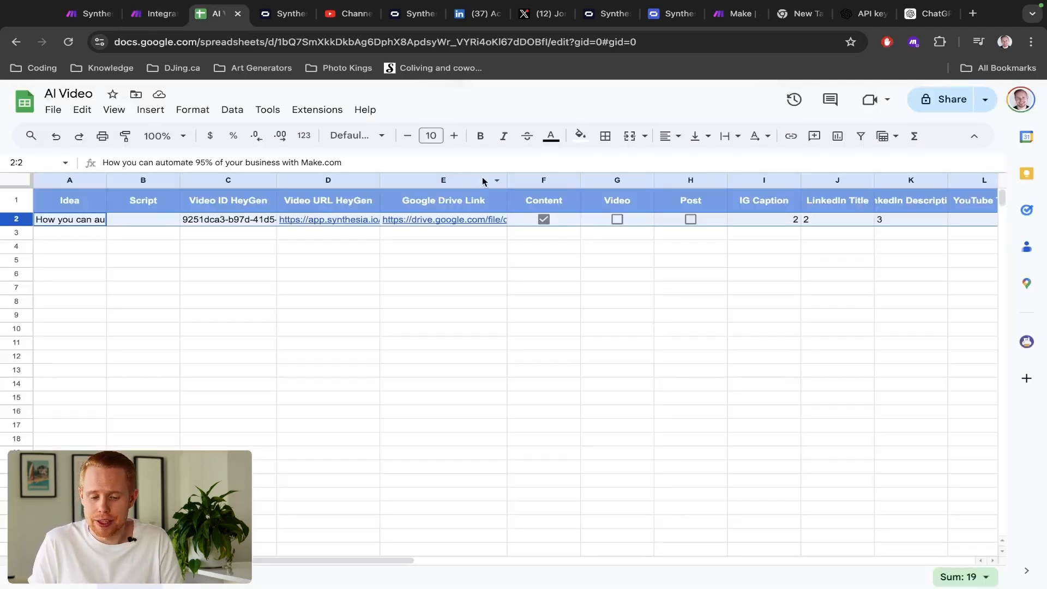
key(ctrl+shift+Tab)
click(539, 229)
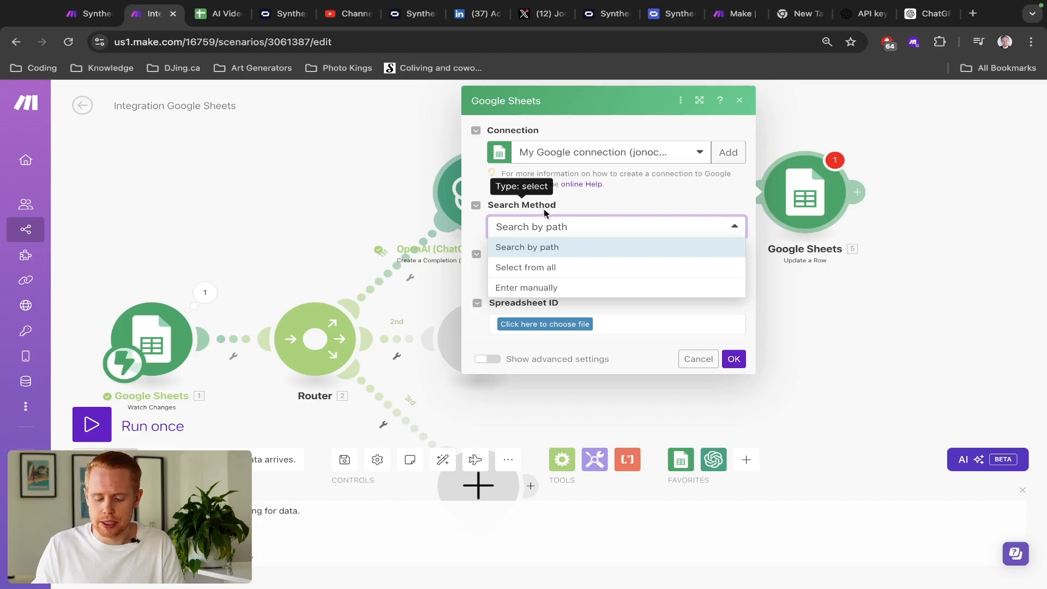
click(540, 268)
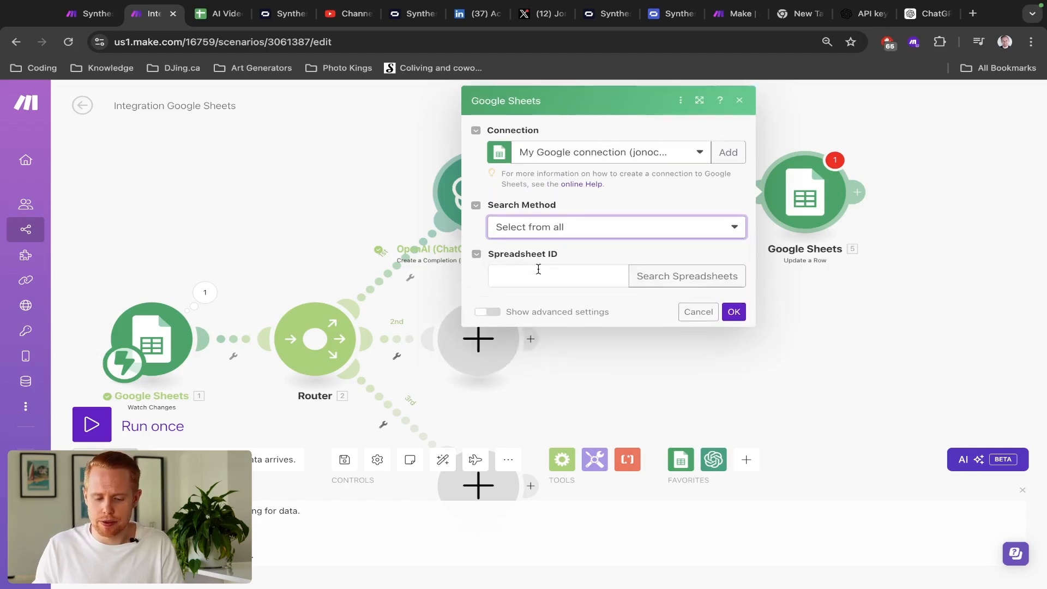
key(ctrl+Tab)
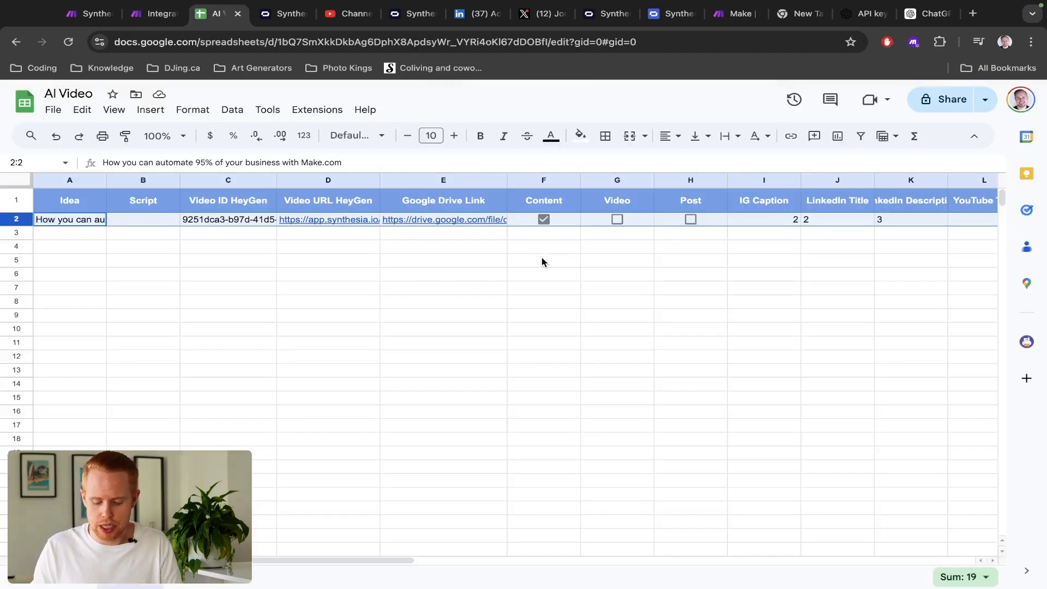
key(ctrl+l)
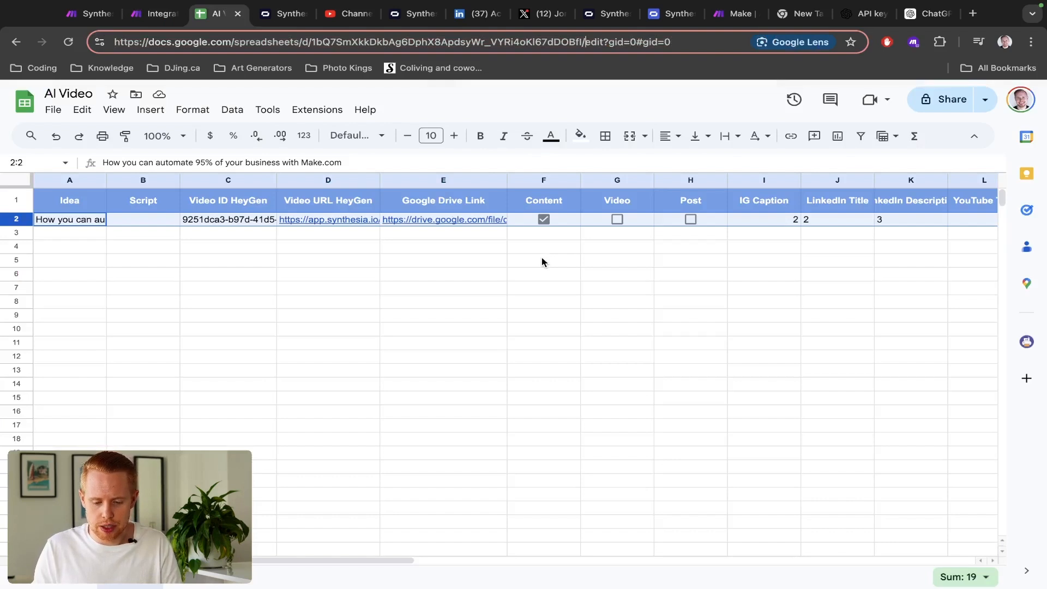
key(ctrl+shift+Left)
key(ctrl+c)
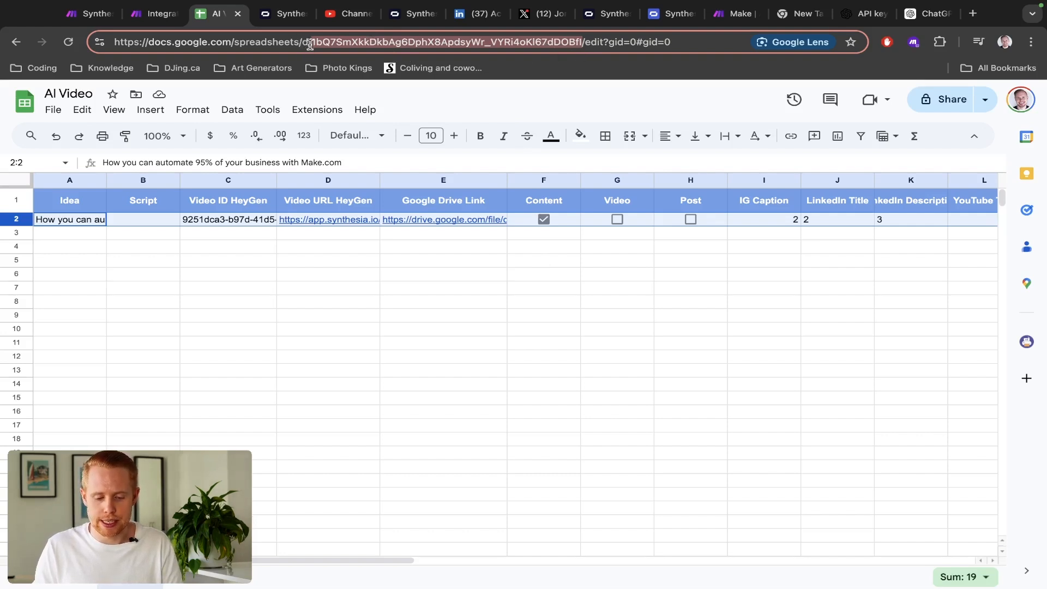
key(ctrl+shift+Tab)
click(509, 273)
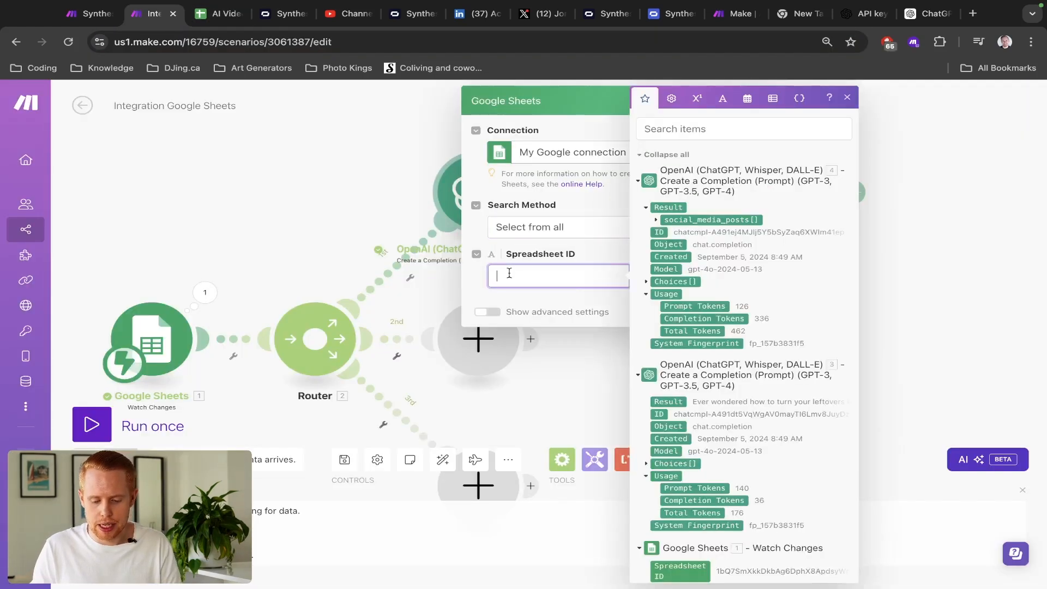
key(ctrl+v)
click(579, 247)
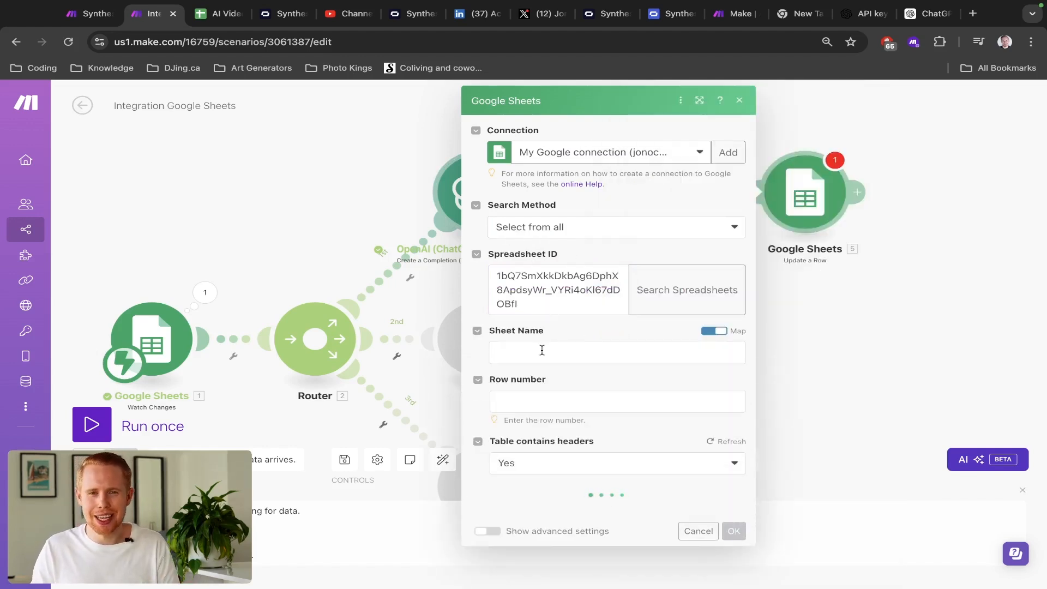
- Switch Sheet Name off Map and choose Sheet1 from the list
click(542, 352)
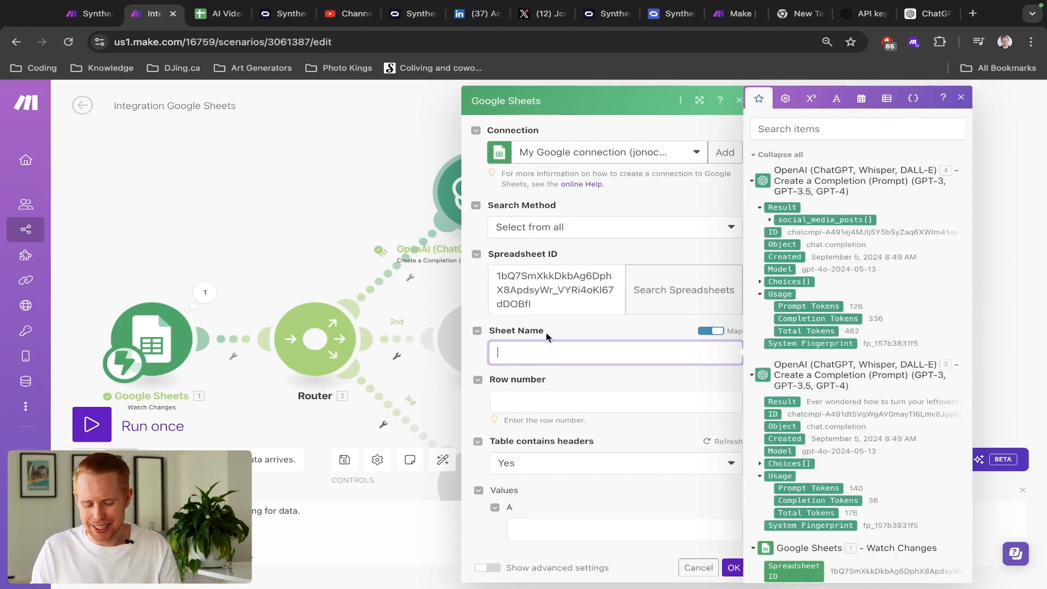
click(710, 331)
click(605, 358)
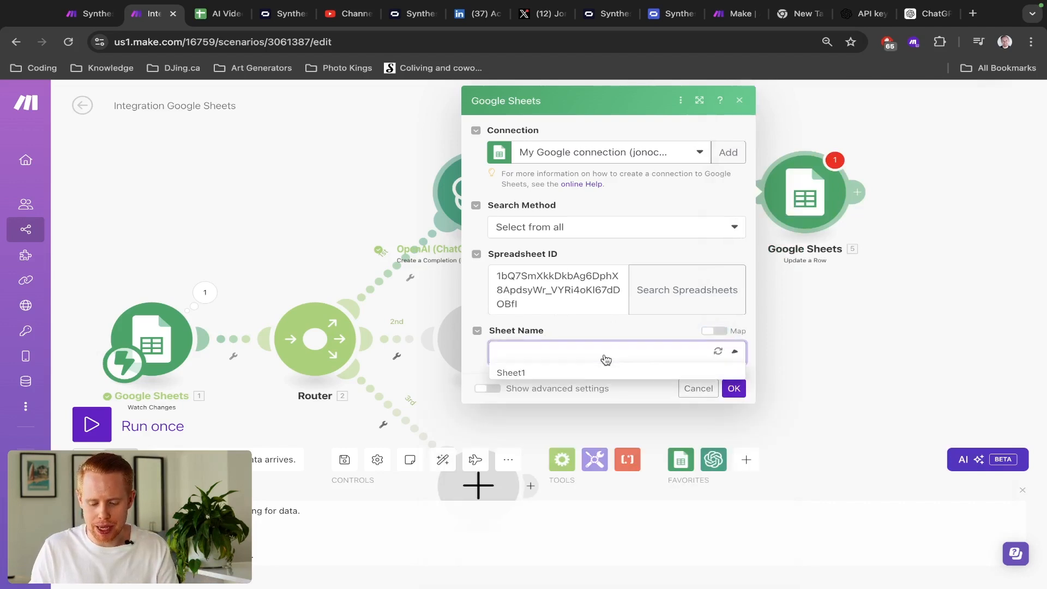
click(554, 382)
click(543, 393)
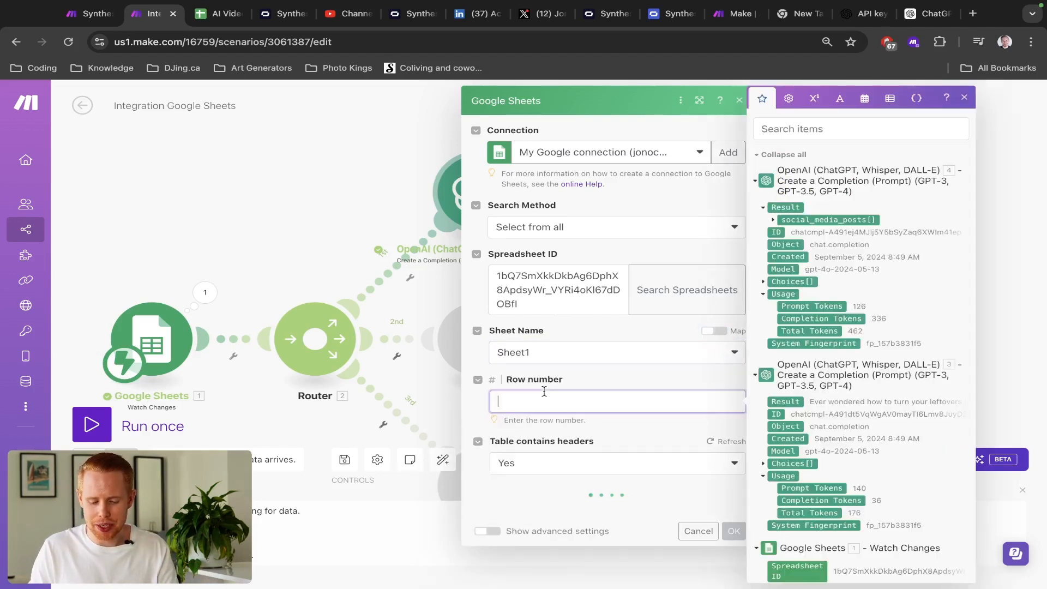
- Map the Watch Changes trigger's Range: Row start into the Row number field
scroll(600, 386, down, 1)
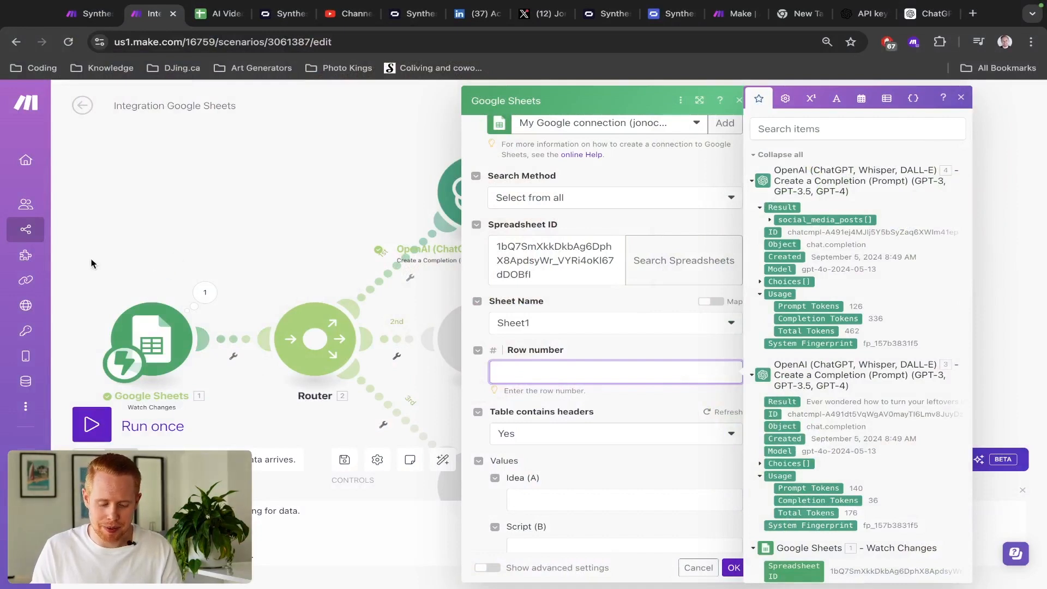
drag(227, 243, 251, 169)
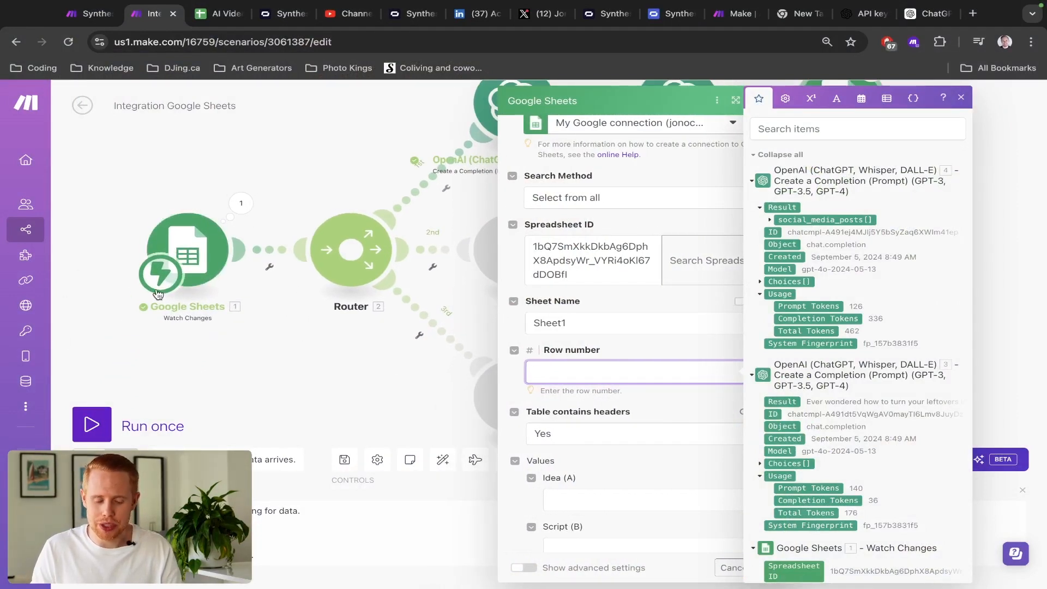
scroll(886, 294, down, 4)
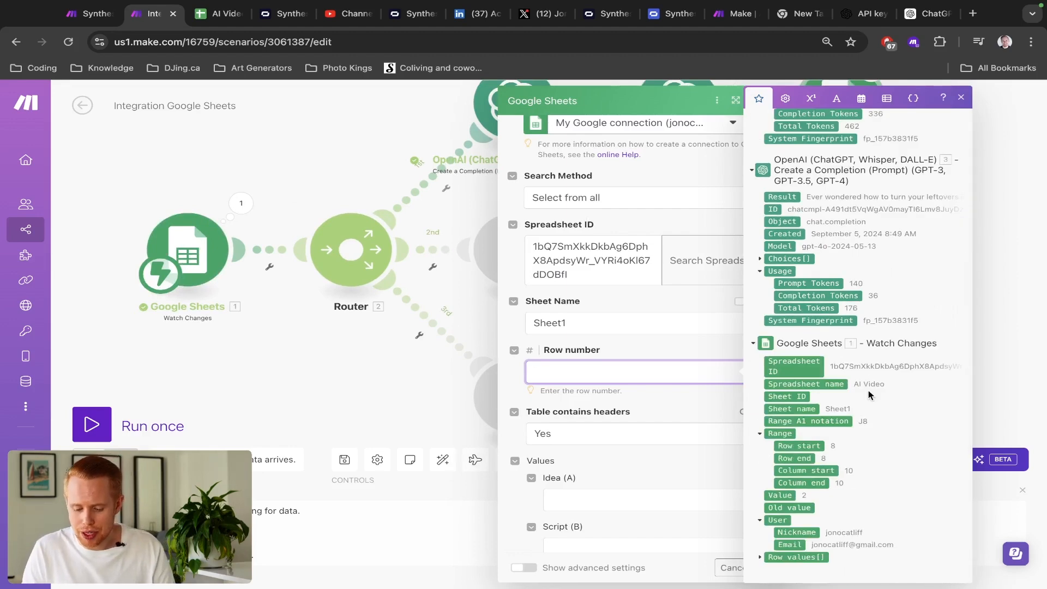
click(794, 447)
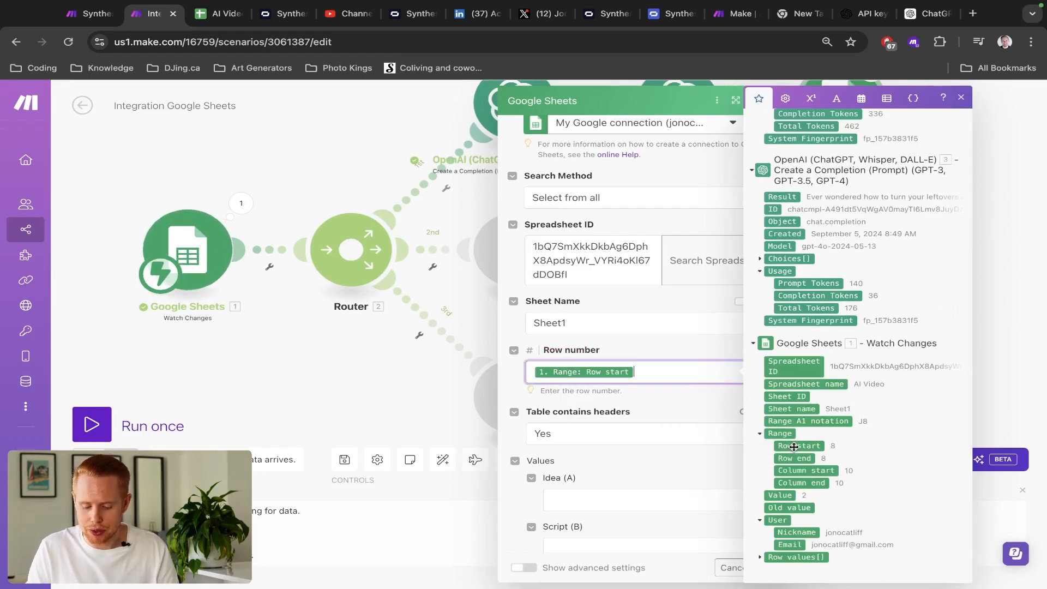
click(648, 350)
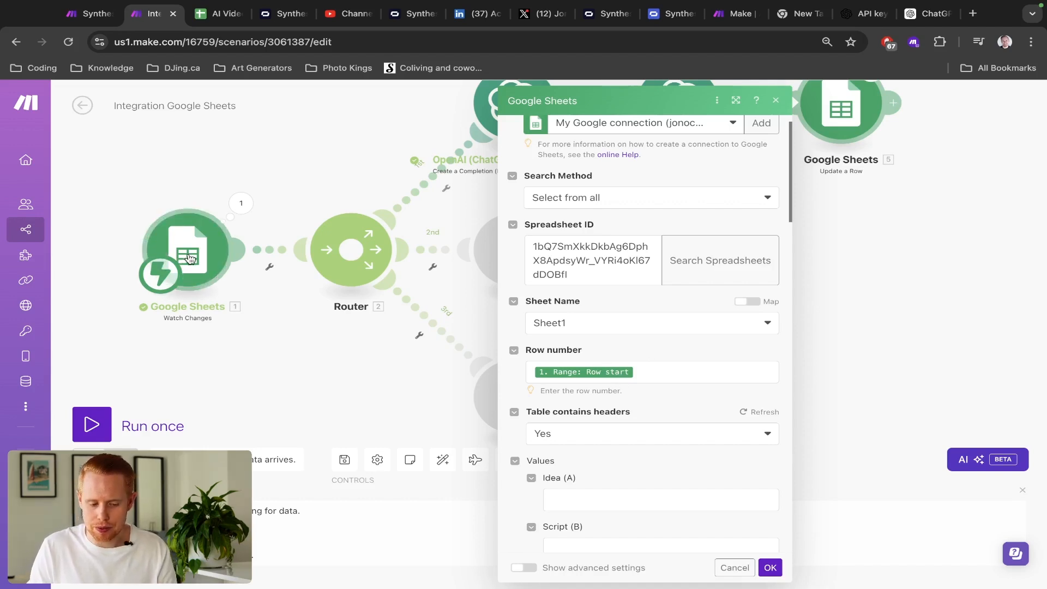
key(ctrl+Tab)
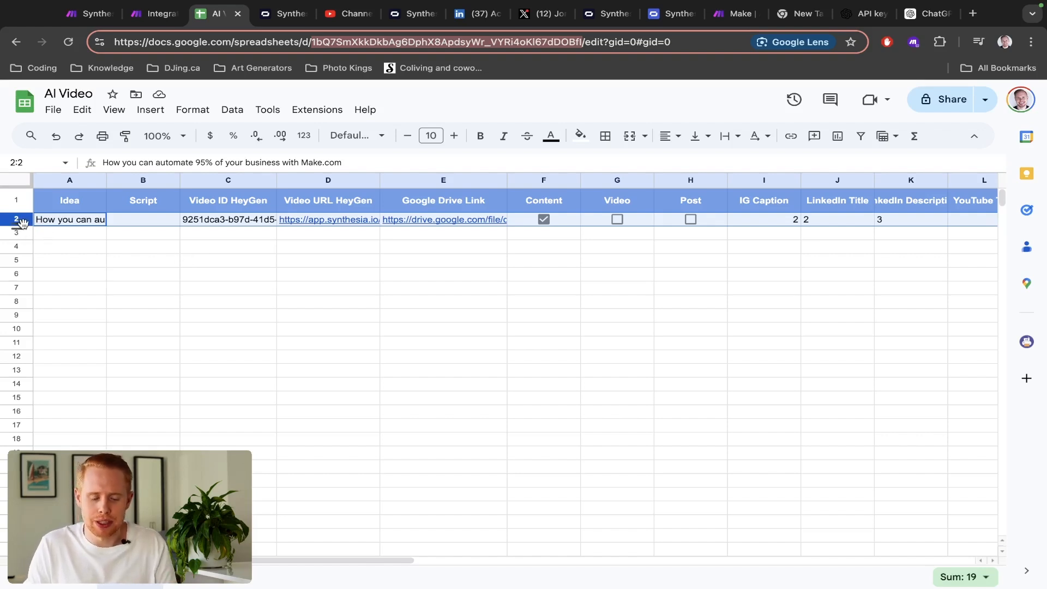
- Compare the spreadsheet's columns with the module fields and begin mapping into Script (B)
key(ctrl+shift+Tab)
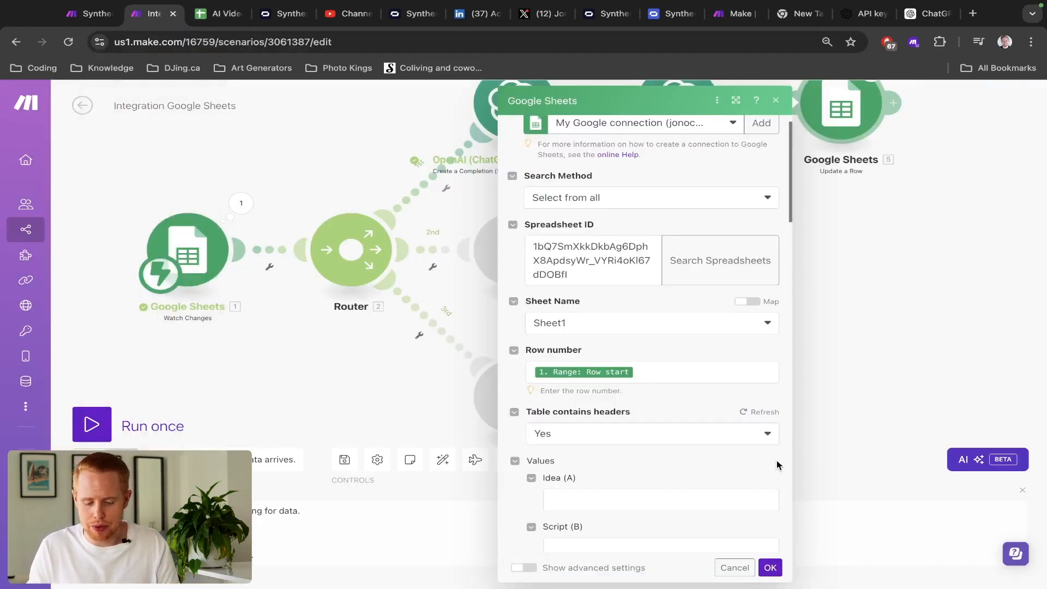
scroll(554, 424, down, 3)
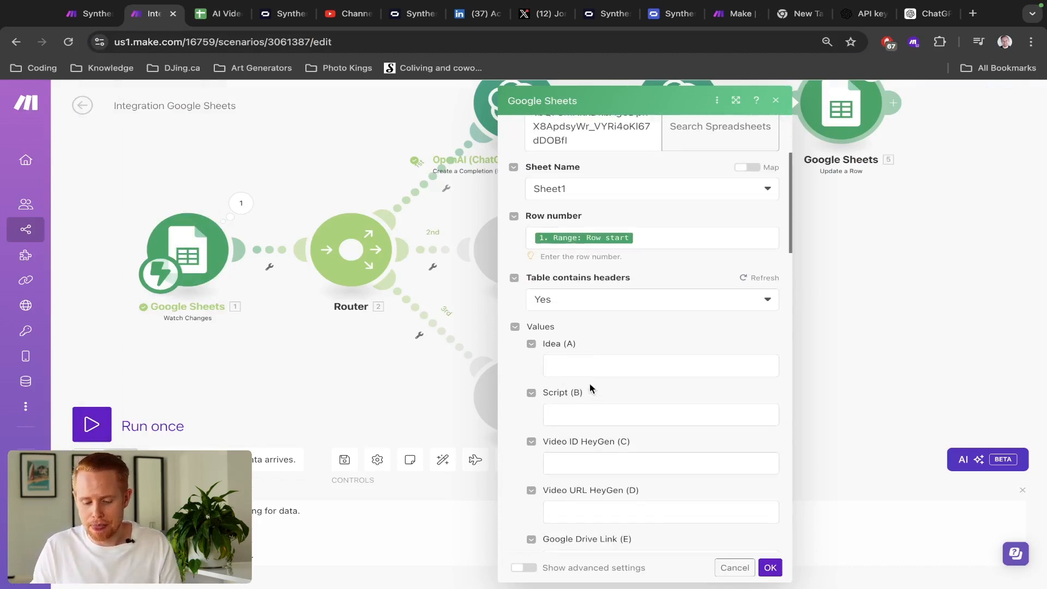
scroll(593, 375, down, 12)
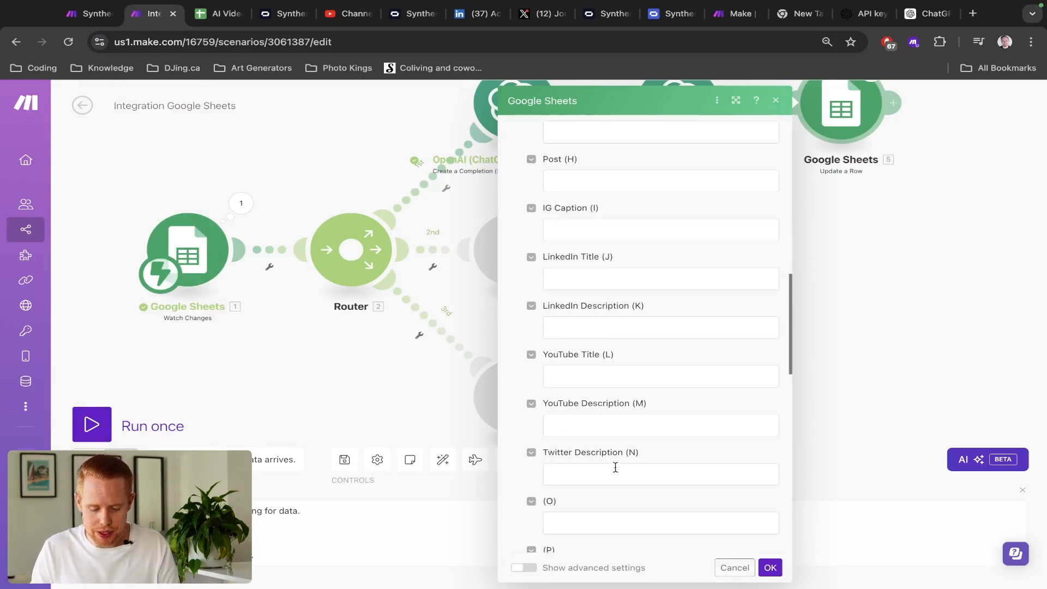
key(ctrl+Tab)
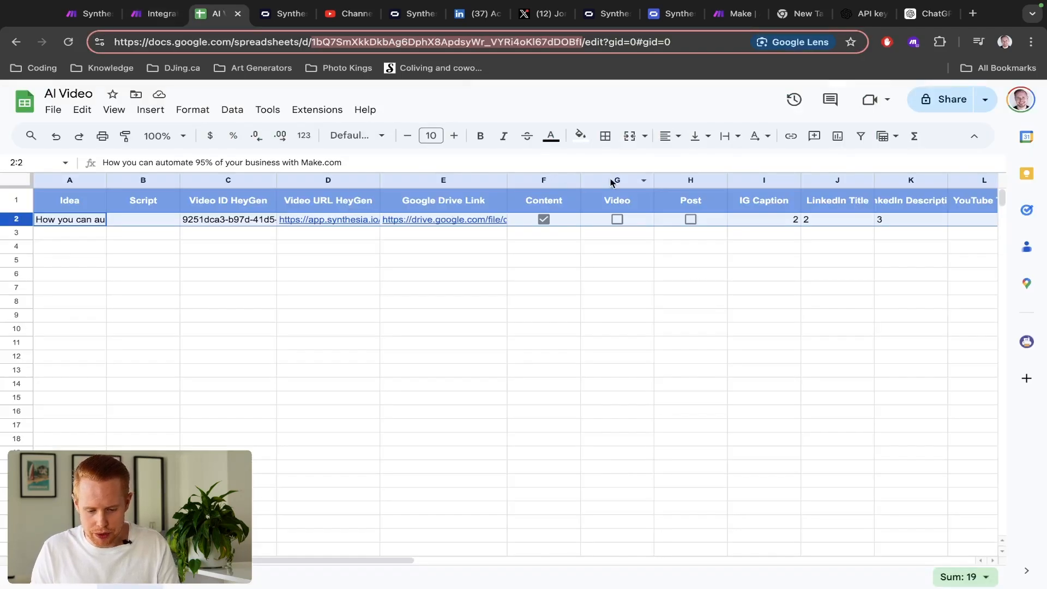
key(ctrl+shift+Tab)
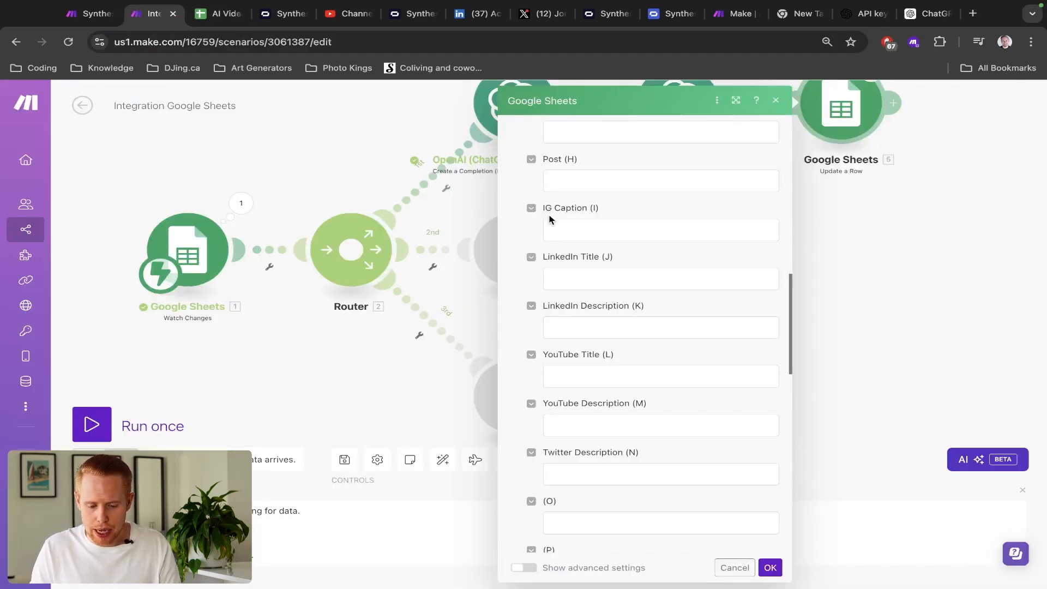
scroll(550, 218, up, 7)
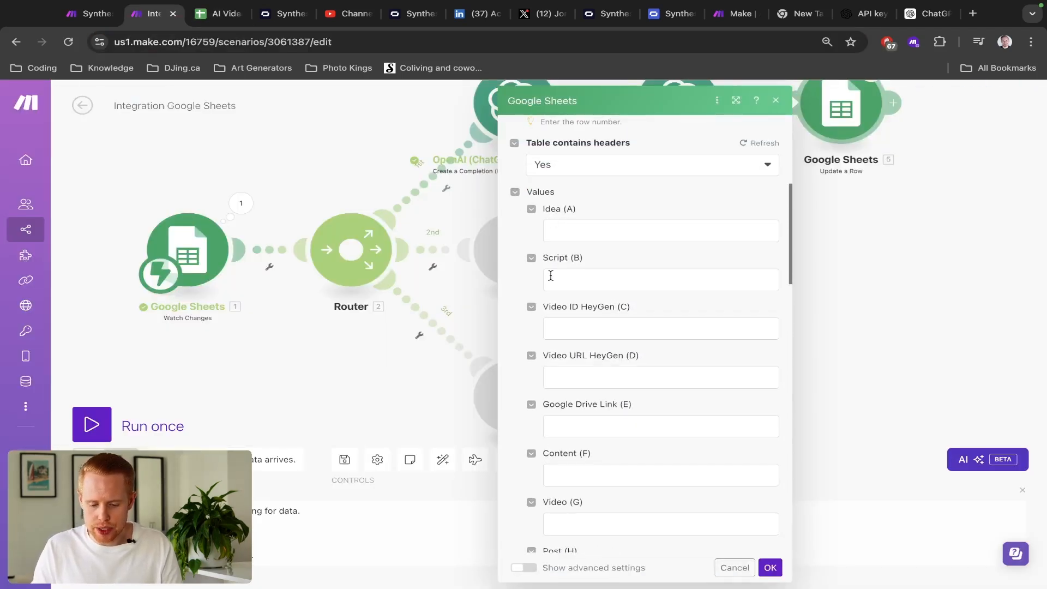
click(550, 276)
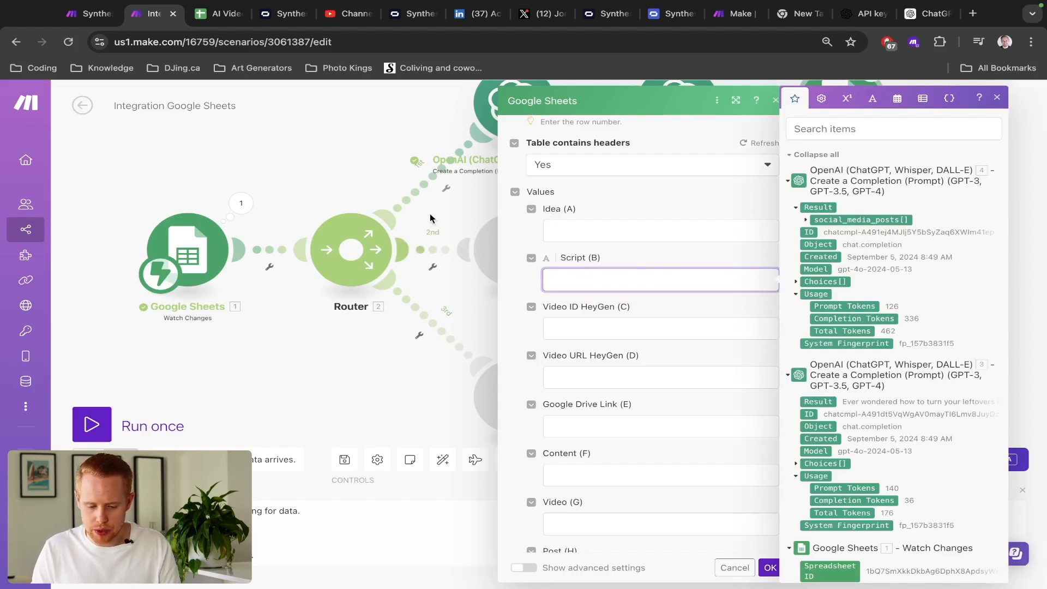
drag(363, 147, 186, 241)
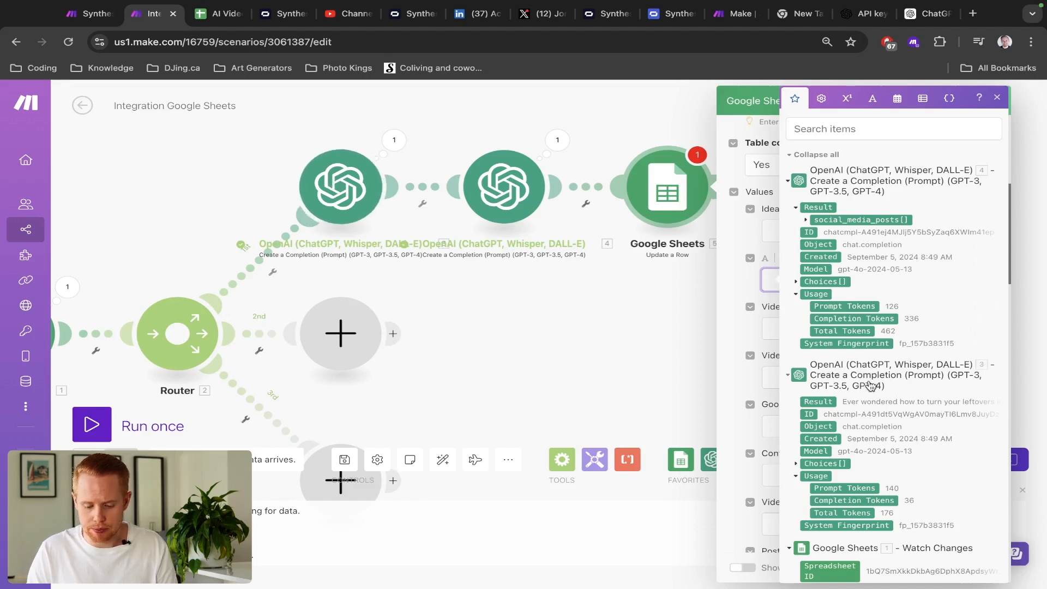
- Map the second OpenAI Result into Script (B) and the post description into IG Caption (I)
drag(820, 402, 727, 266)
scroll(797, 328, down, 5)
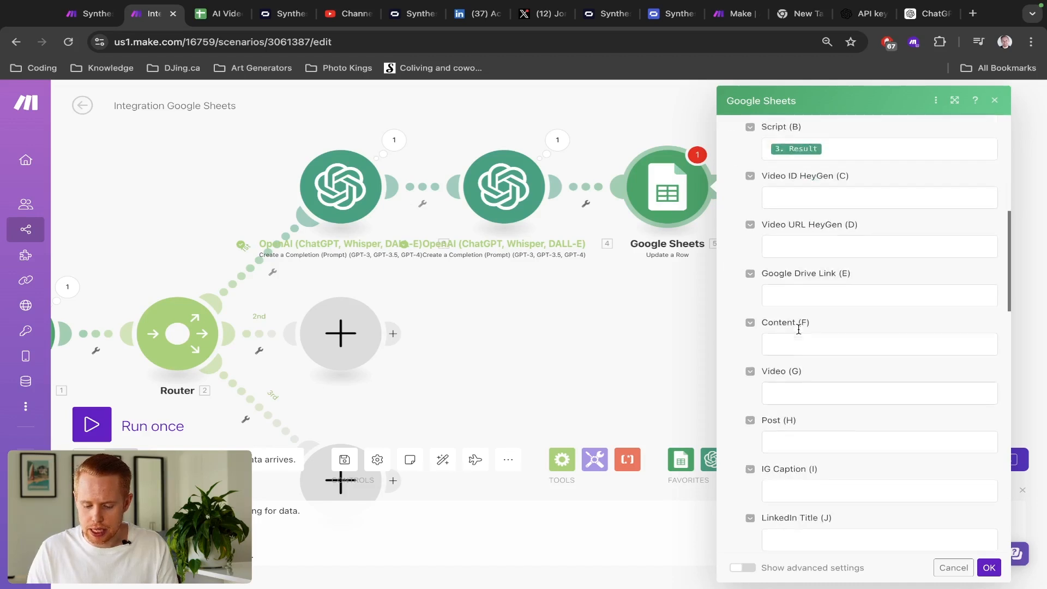
scroll(799, 329, down, 2)
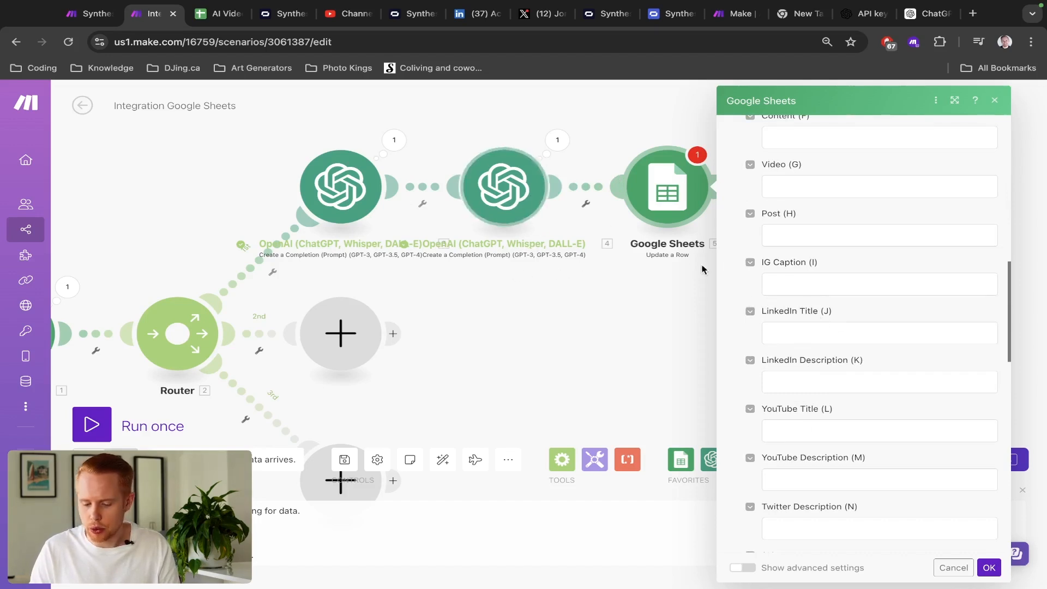
click(790, 281)
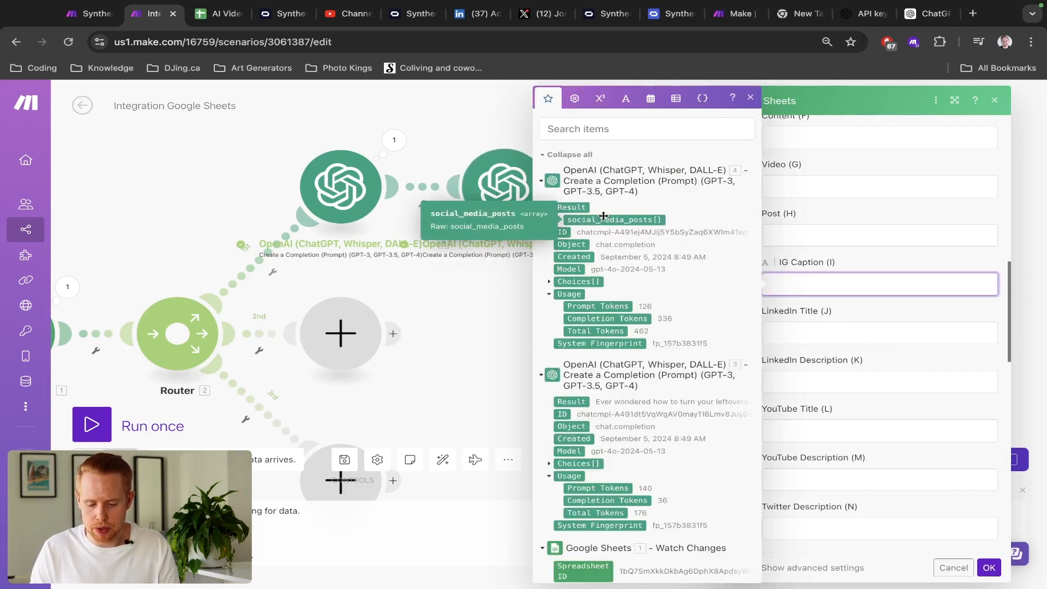
click(559, 220)
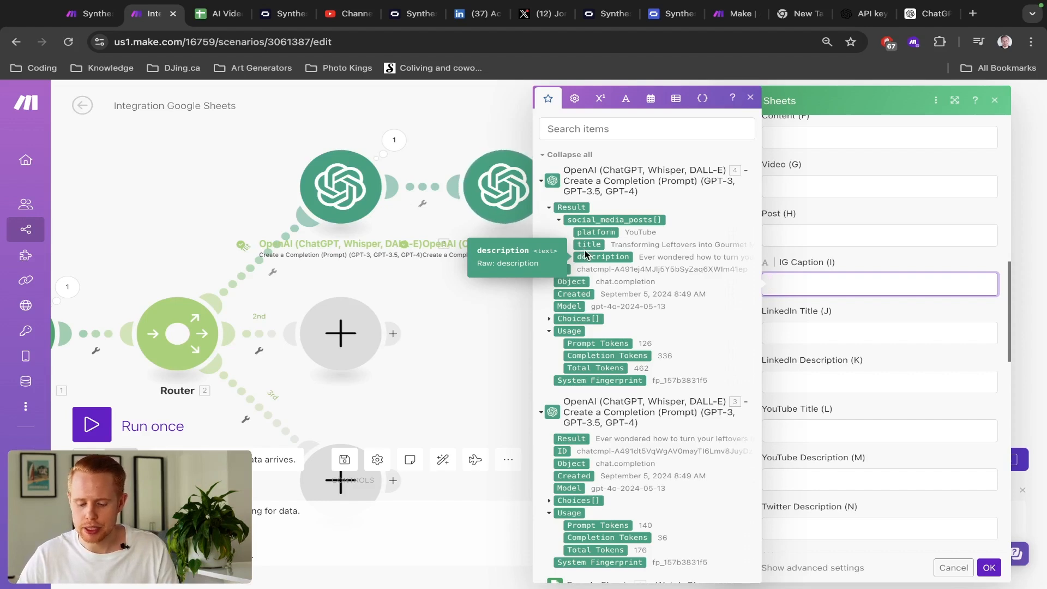
click(588, 257)
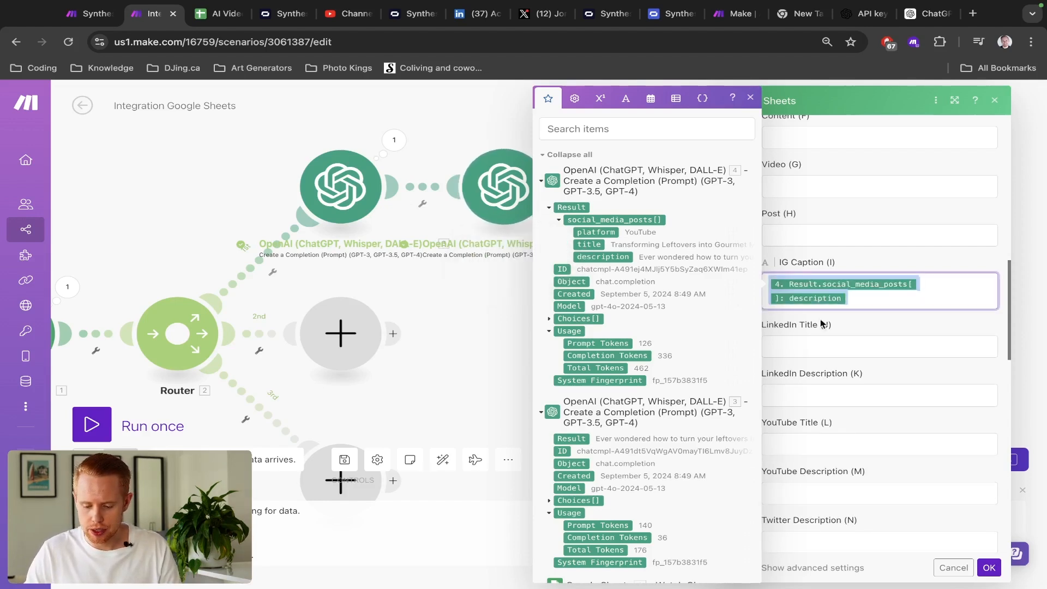
- Paste the description mapping into LinkedIn, YouTube and Twitter Description (K, M, N)
click(855, 398)
text(4. Result.social_media_posts[]: description)
click(807, 510)
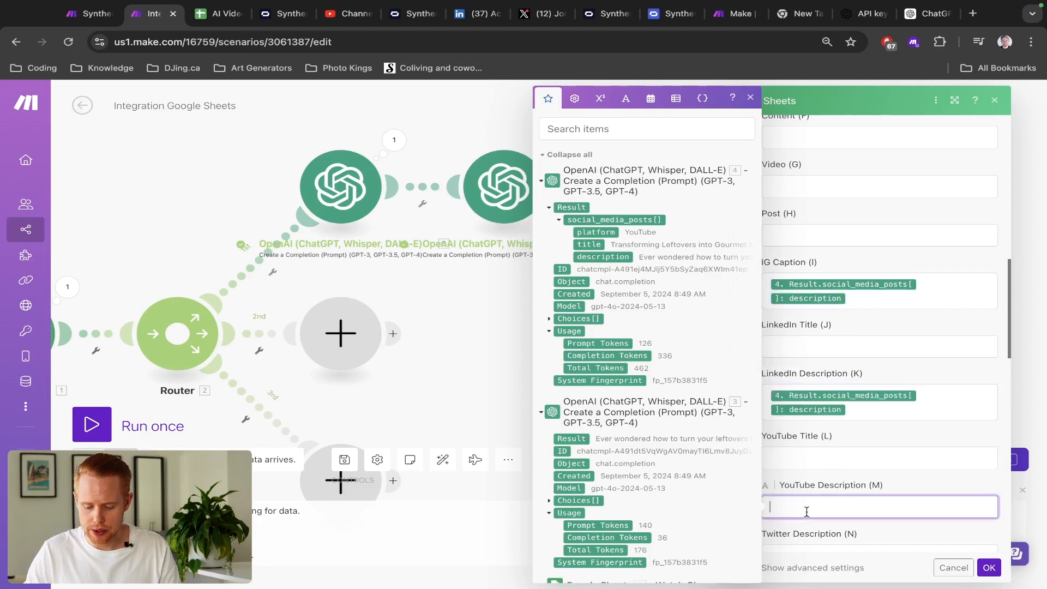
text(4. Result.social_media_posts[]: description)
scroll(807, 512, down, 1)
click(807, 511)
text(4. Result.social_media_posts[]: description)
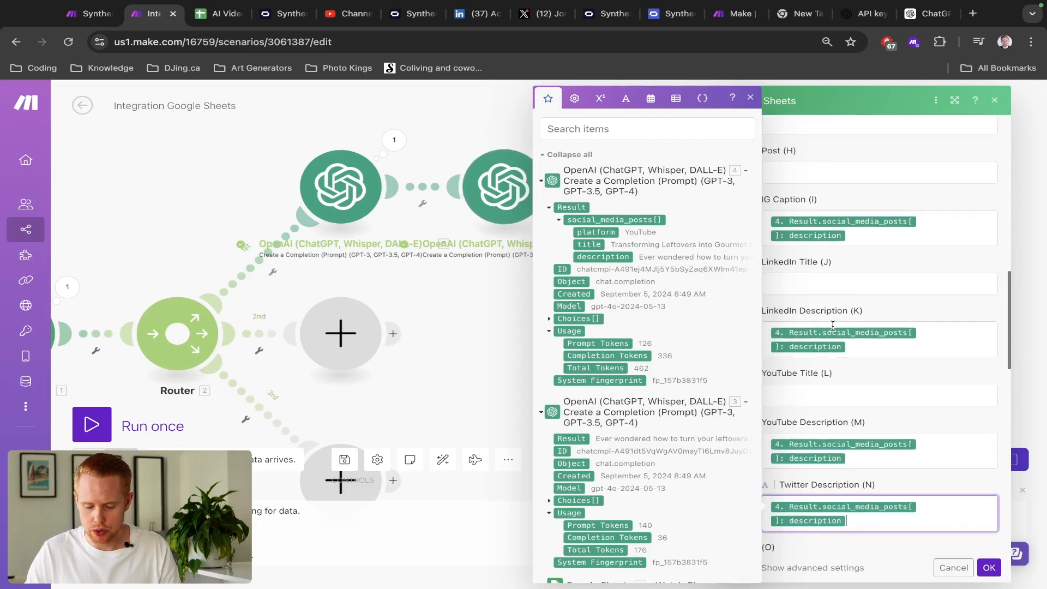
- Map the post title into LinkedIn Title (J) and YouTube Title (L)
click(810, 293)
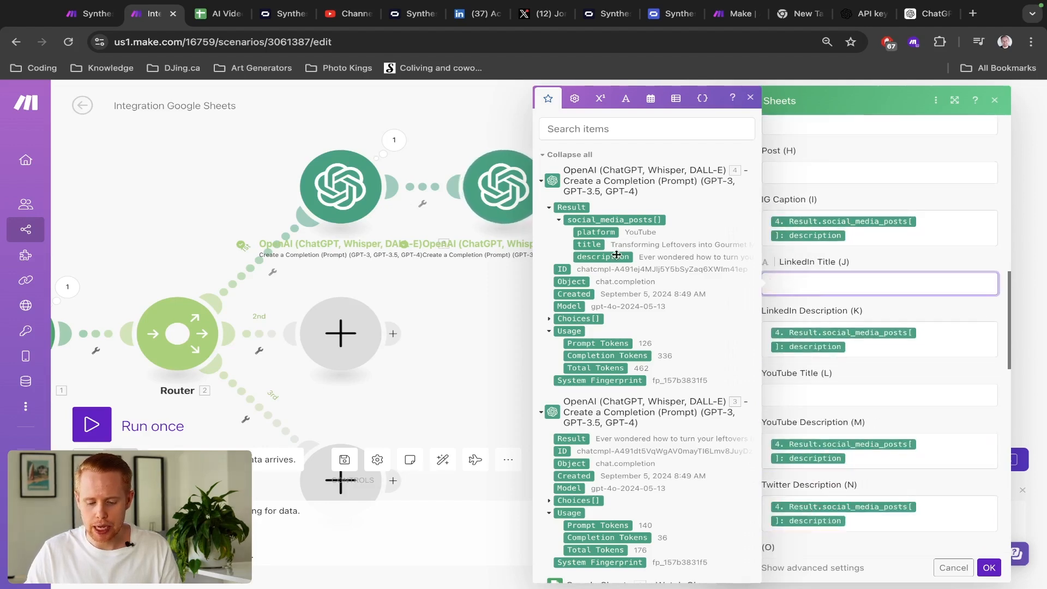
click(589, 244)
key(super+a)
key(super+c)
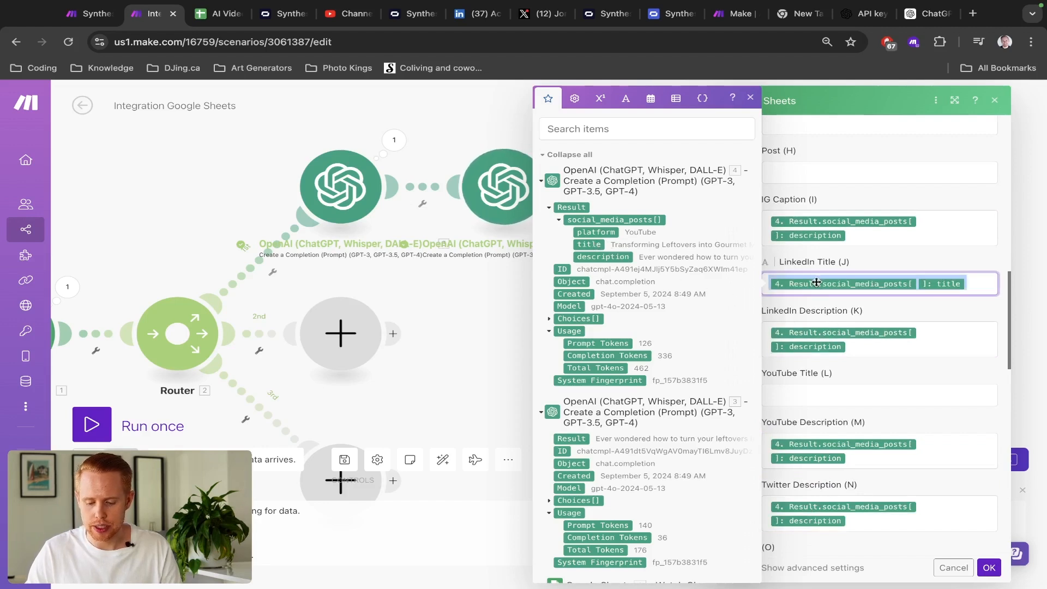
scroll(810, 272, down, 1)
click(804, 366)
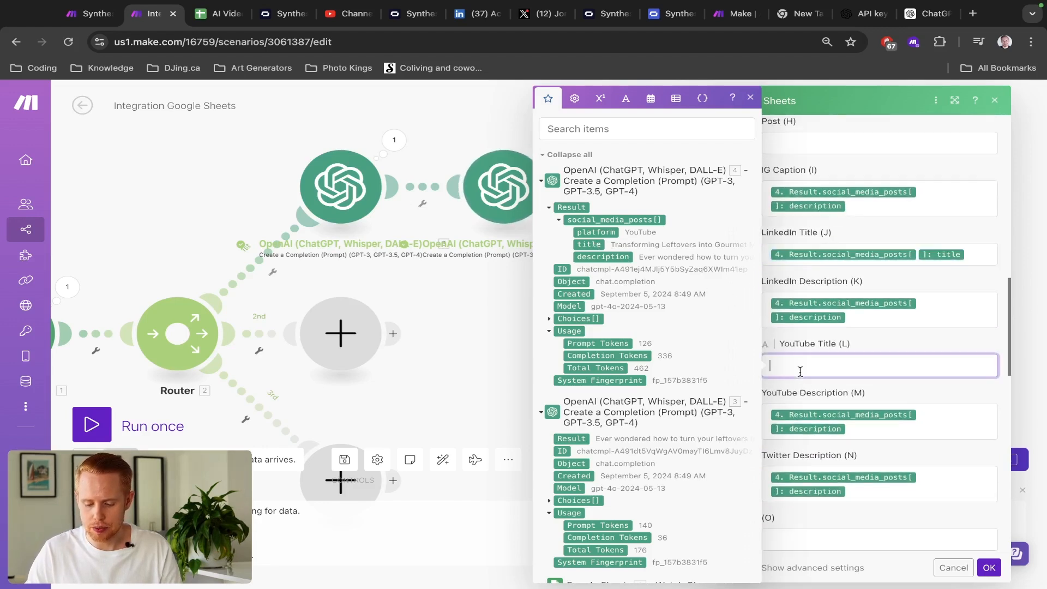
key(super+v)
scroll(800, 375, down, 1)
scroll(801, 372, up, 1)
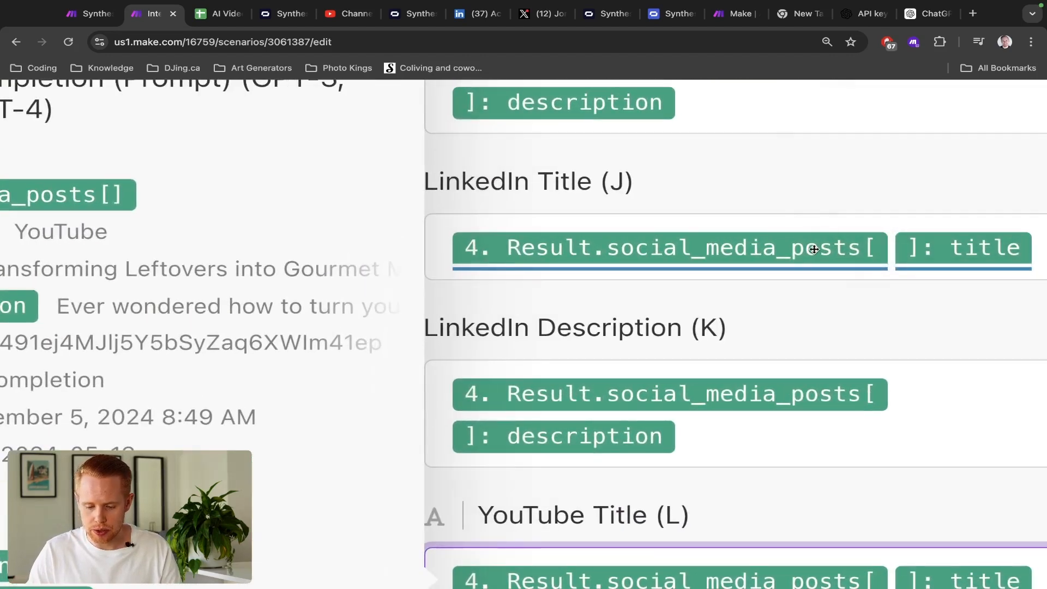
scroll(814, 249, right, 2)
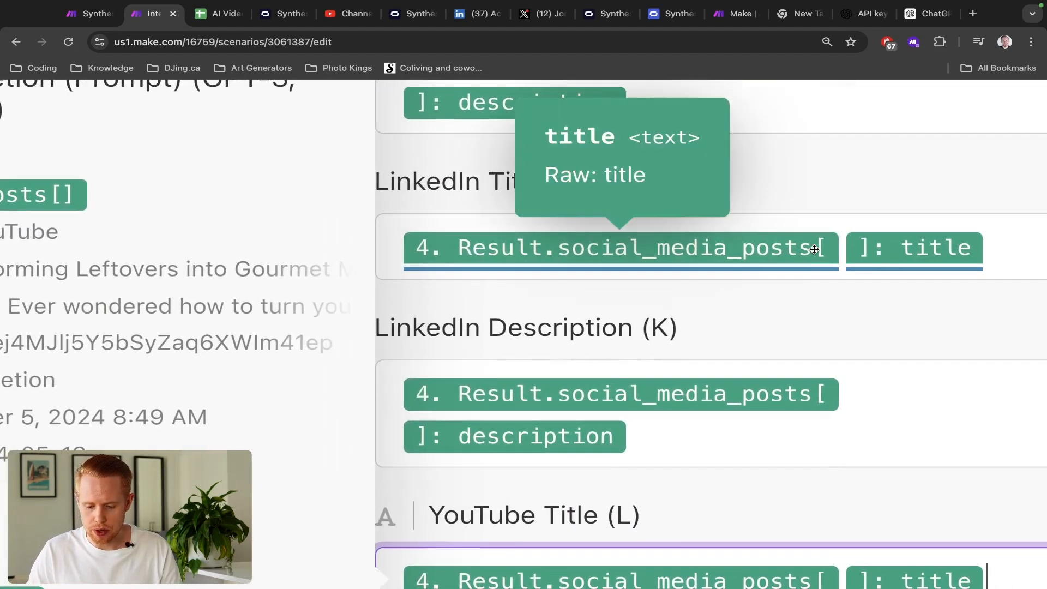
click(997, 251)
key(Left)
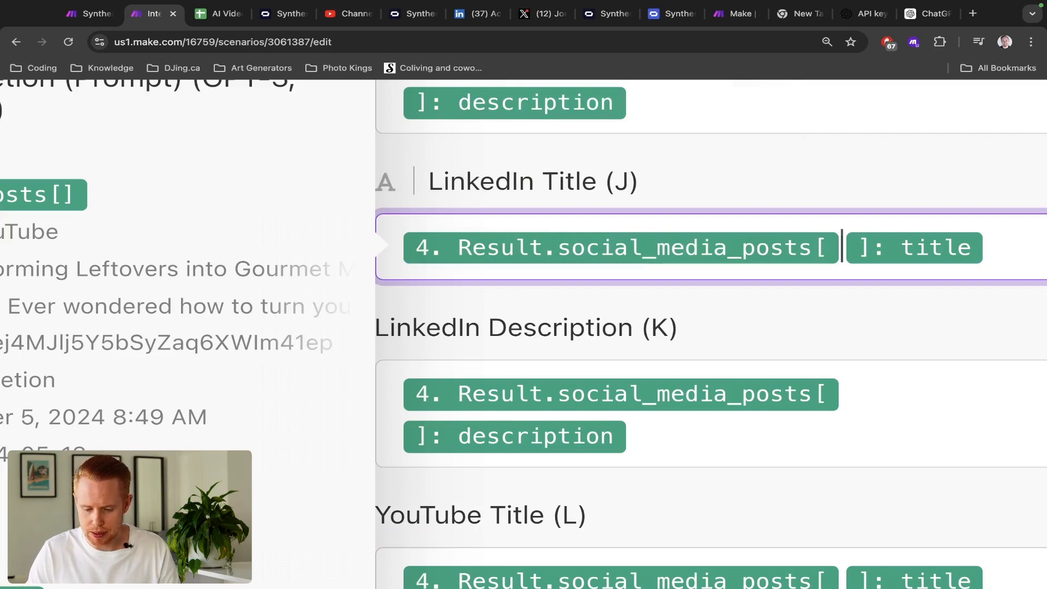
text(sdfsdf)
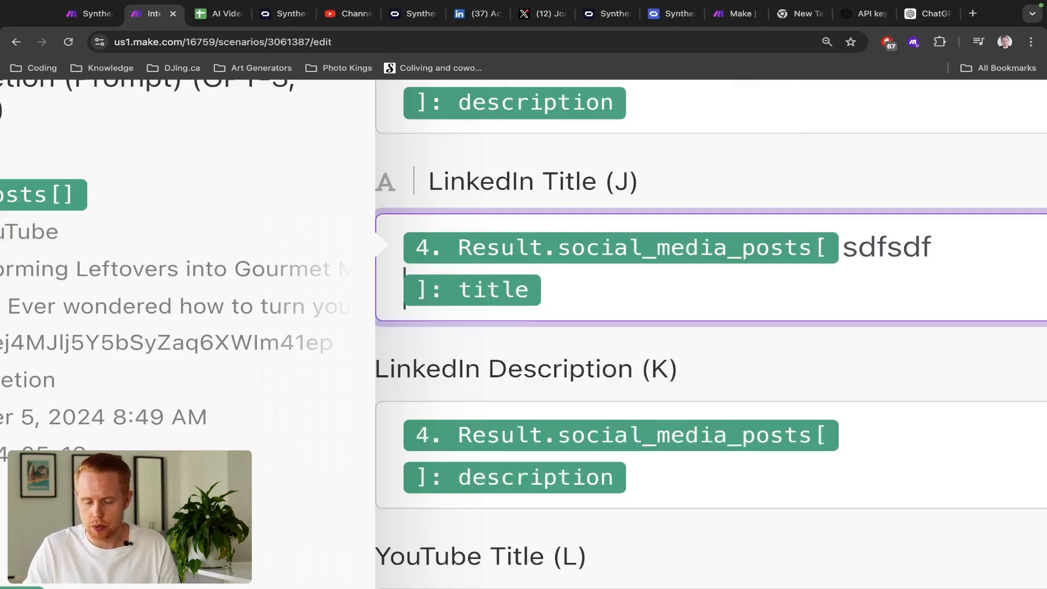
key(BackSpace)
key(BackSpace)
key(BackSpace)
key(BackSpace)
key(BackSpace)
key(BackSpace)
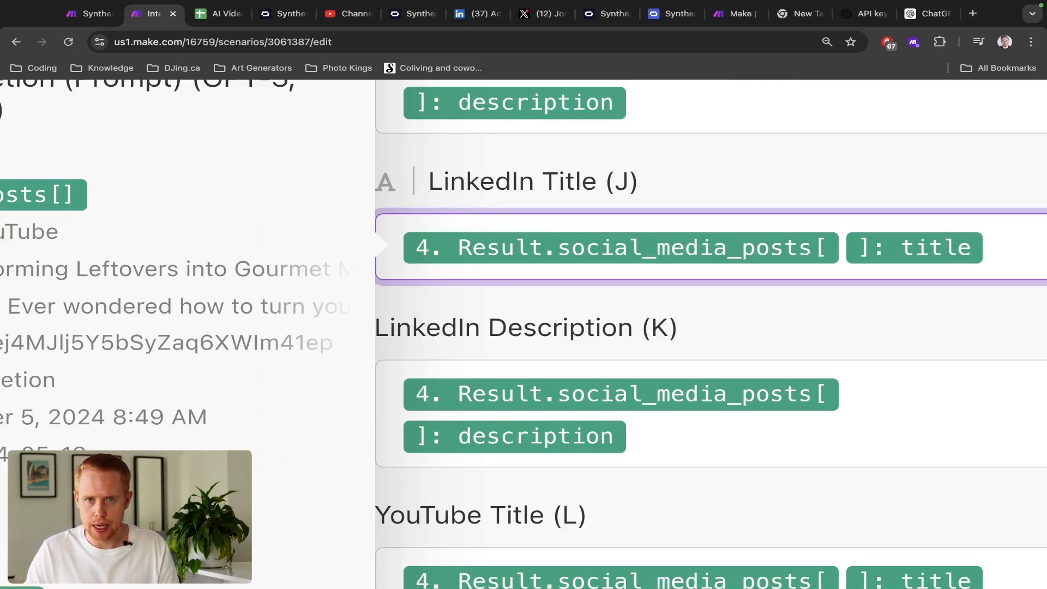
text(2)
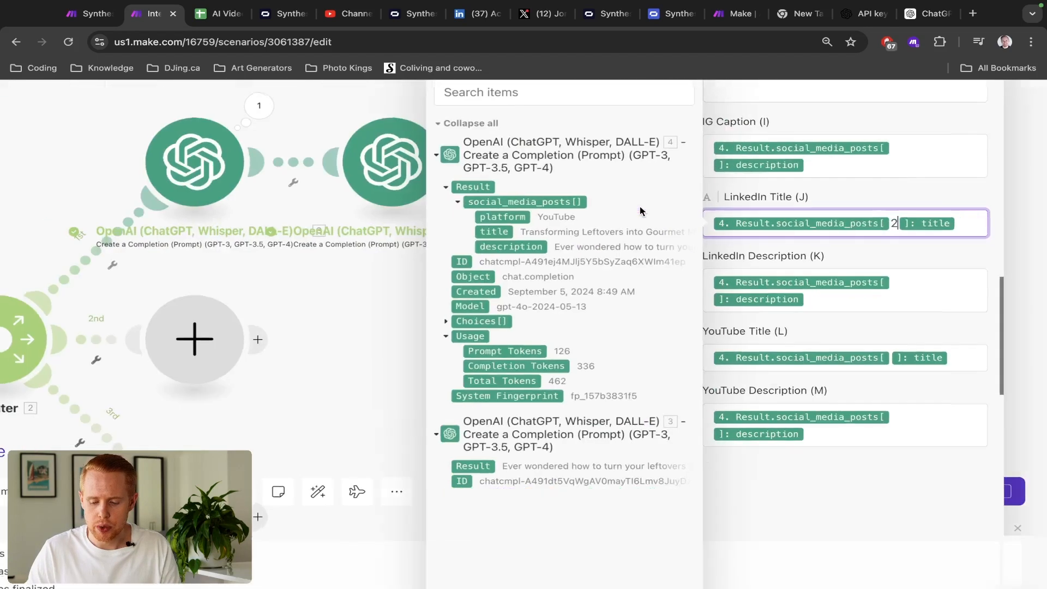
key(BackSpace)
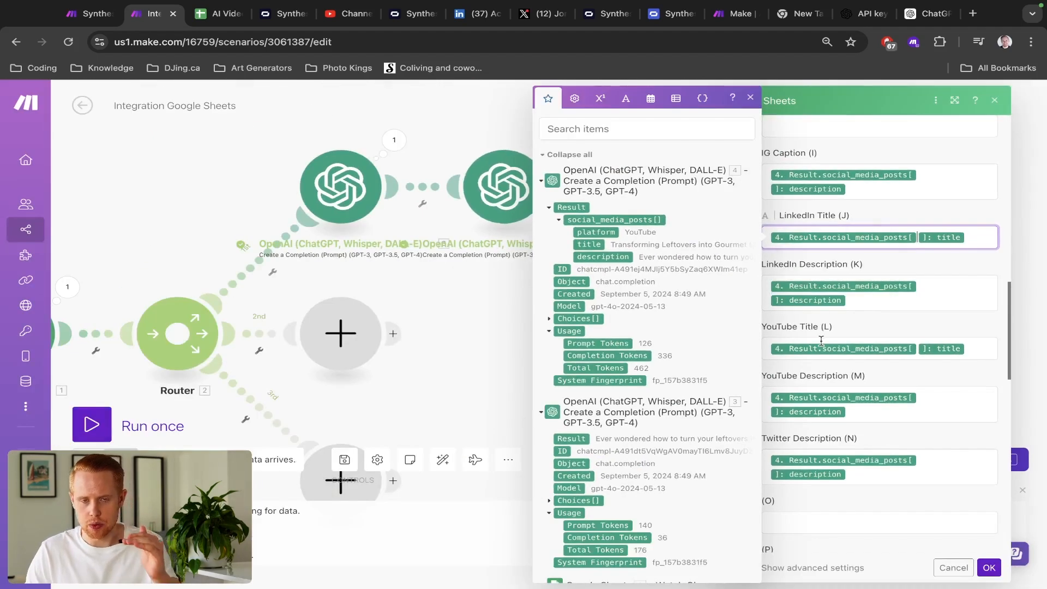
- Close the Google Sheets settings and expand the second OpenAI run's Result > social_media_posts
click(989, 569)
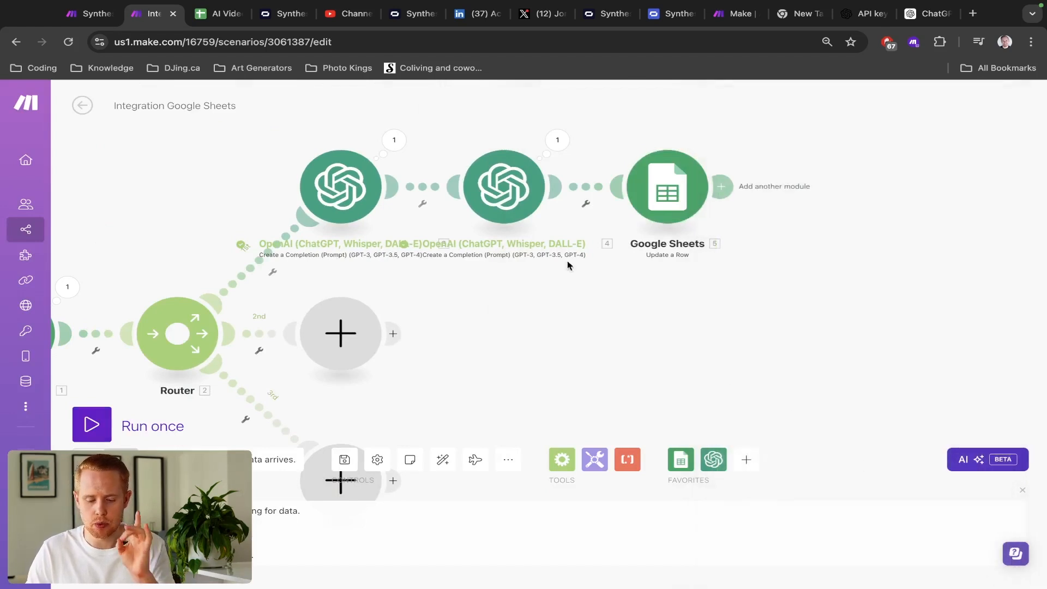
click(560, 143)
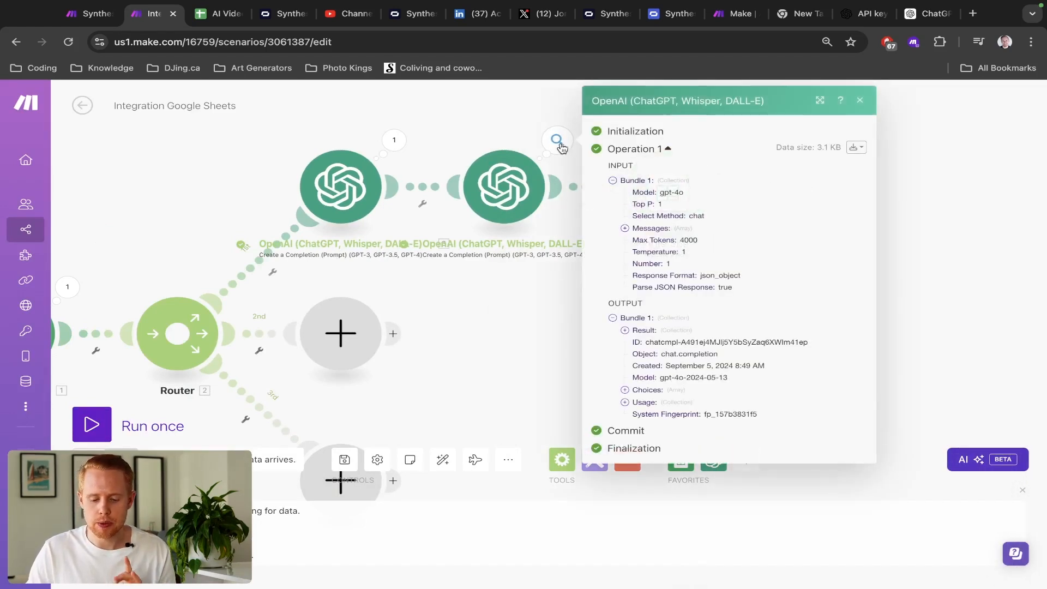
click(625, 331)
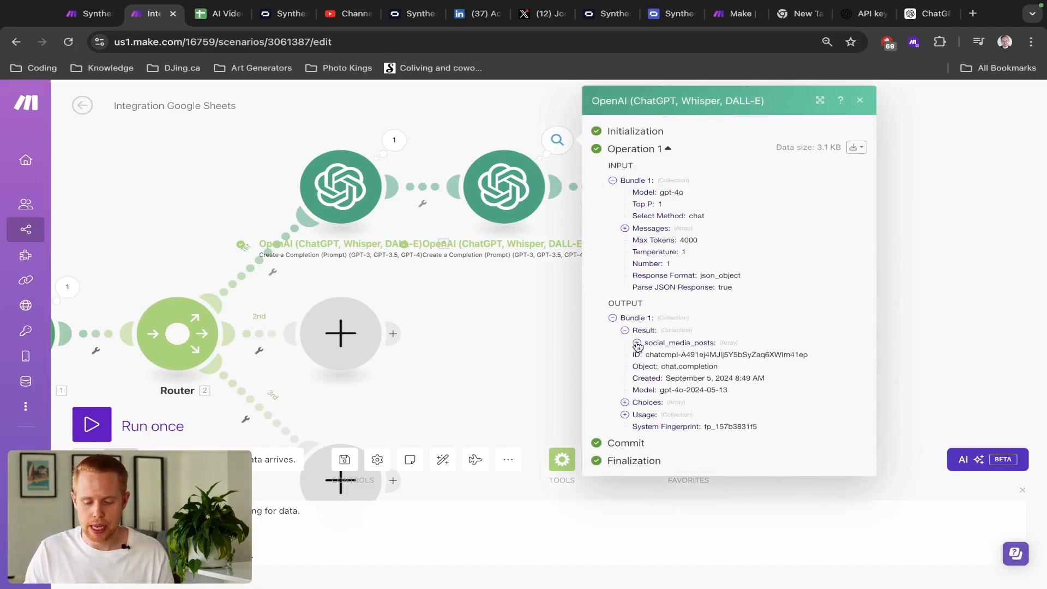
click(637, 344)
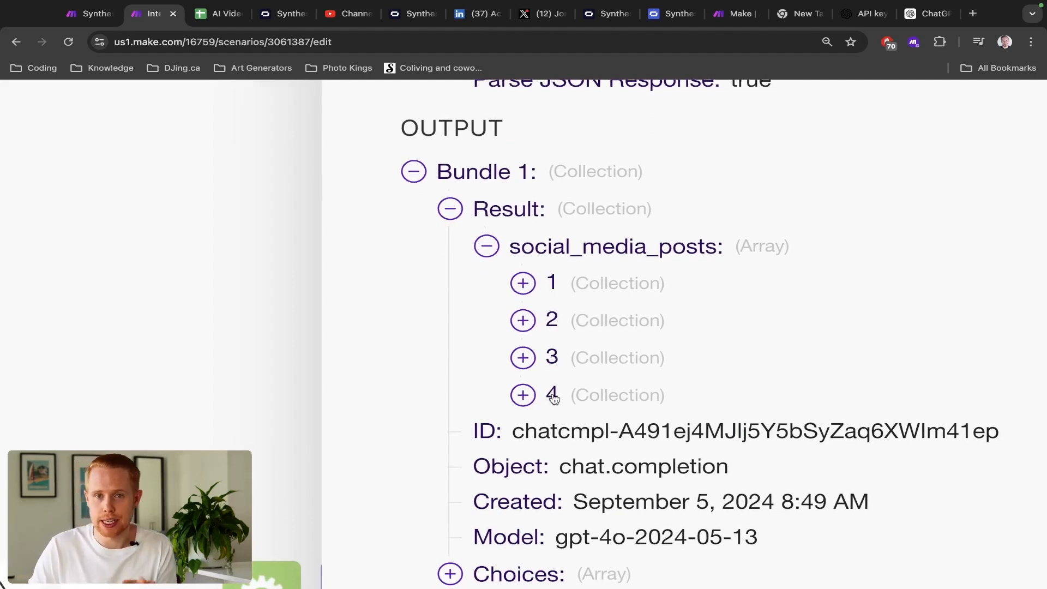
- Expand posts 1–4 to confirm they are Instagram, LinkedIn, Twitter and YouTube
click(524, 284)
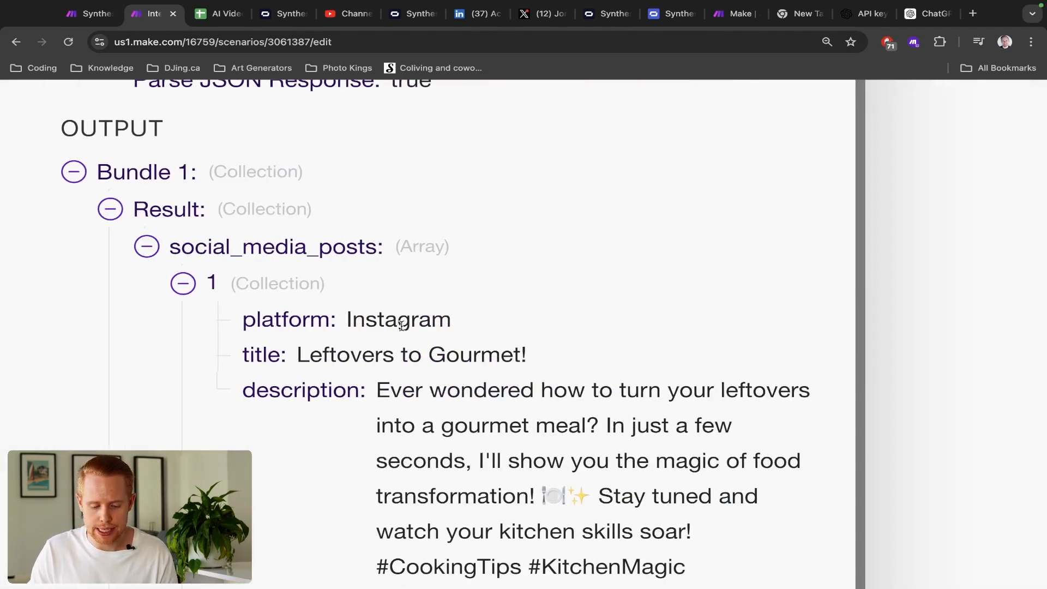
double_click(402, 325)
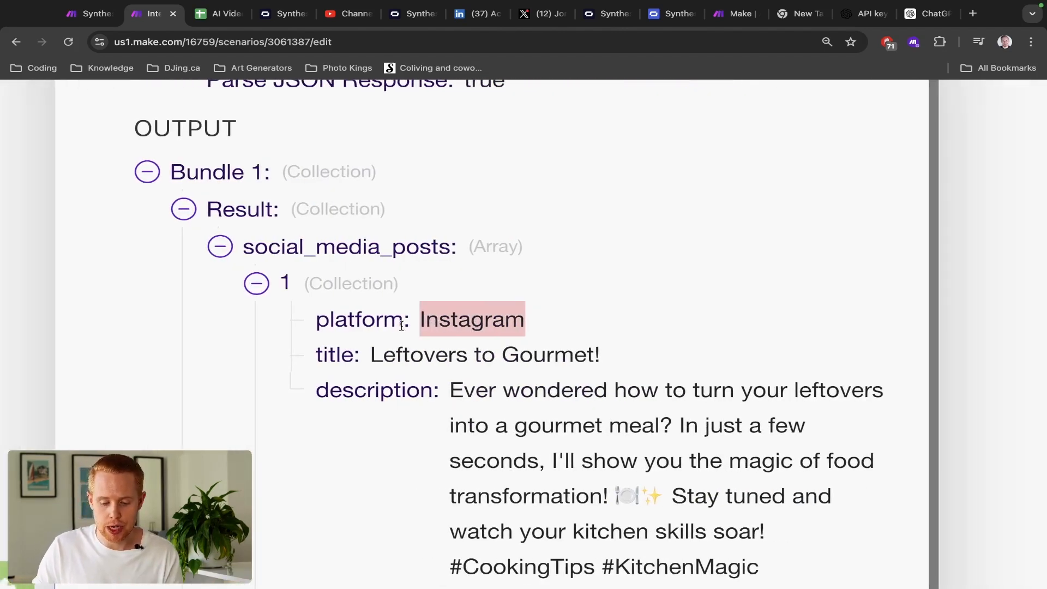
scroll(402, 327, down, 5)
scroll(401, 329, down, 1)
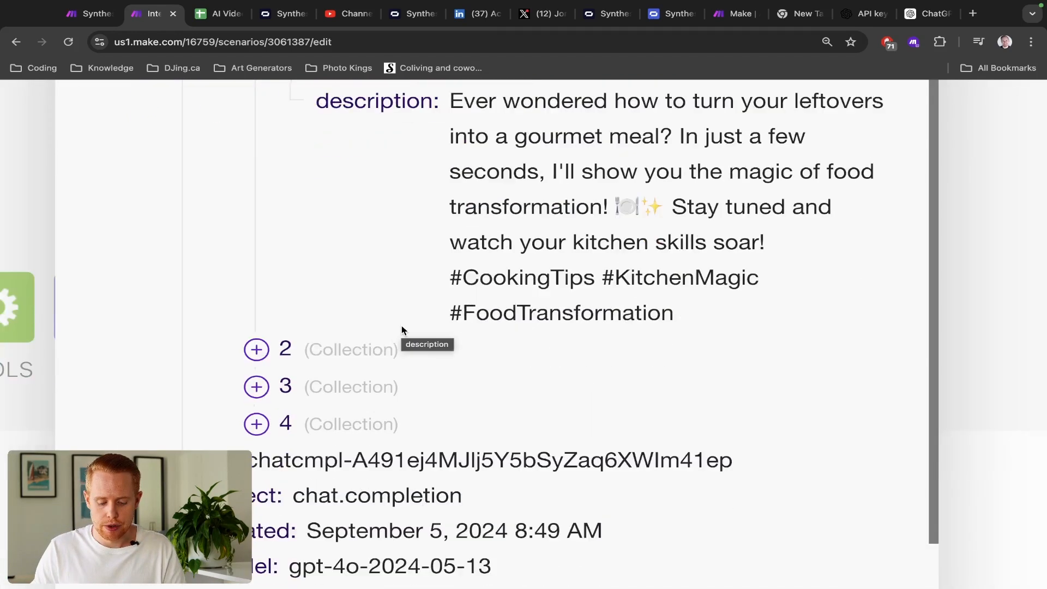
click(316, 348)
scroll(452, 352, down, 2)
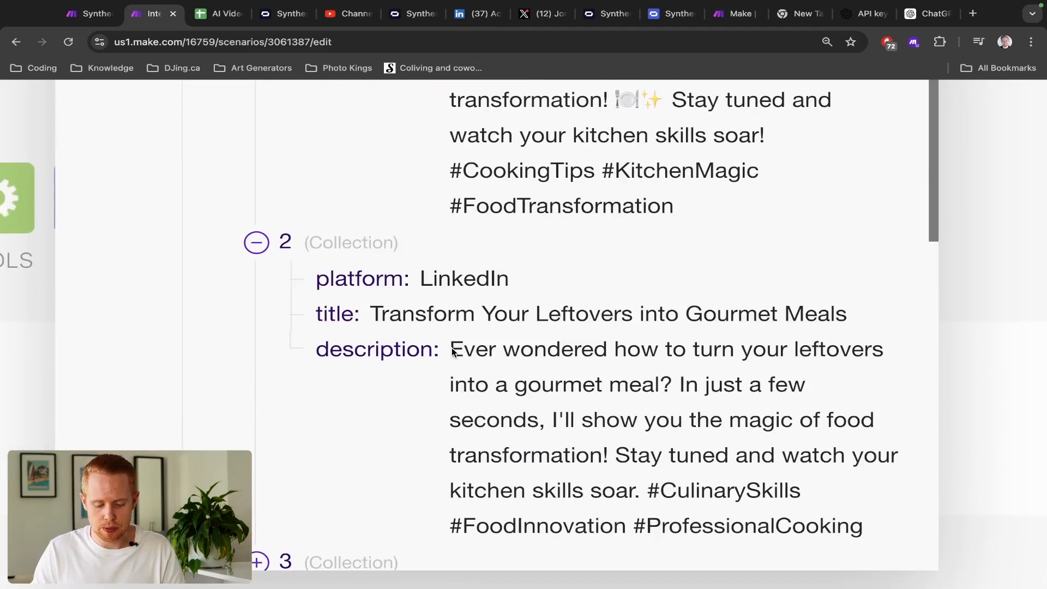
scroll(451, 349, down, 5)
click(419, 575)
scroll(477, 497, down, 5)
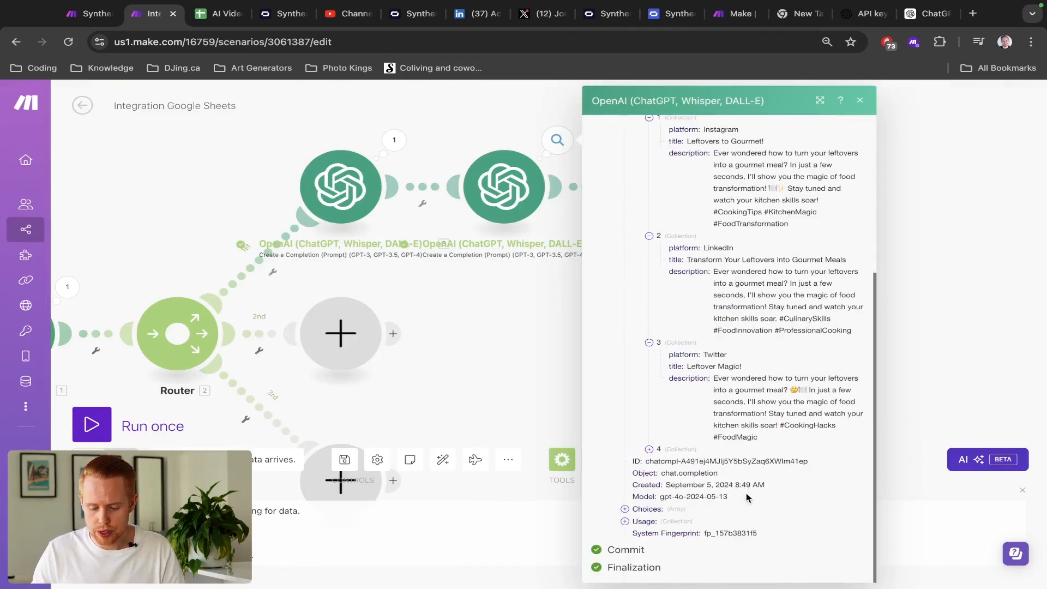
click(651, 450)
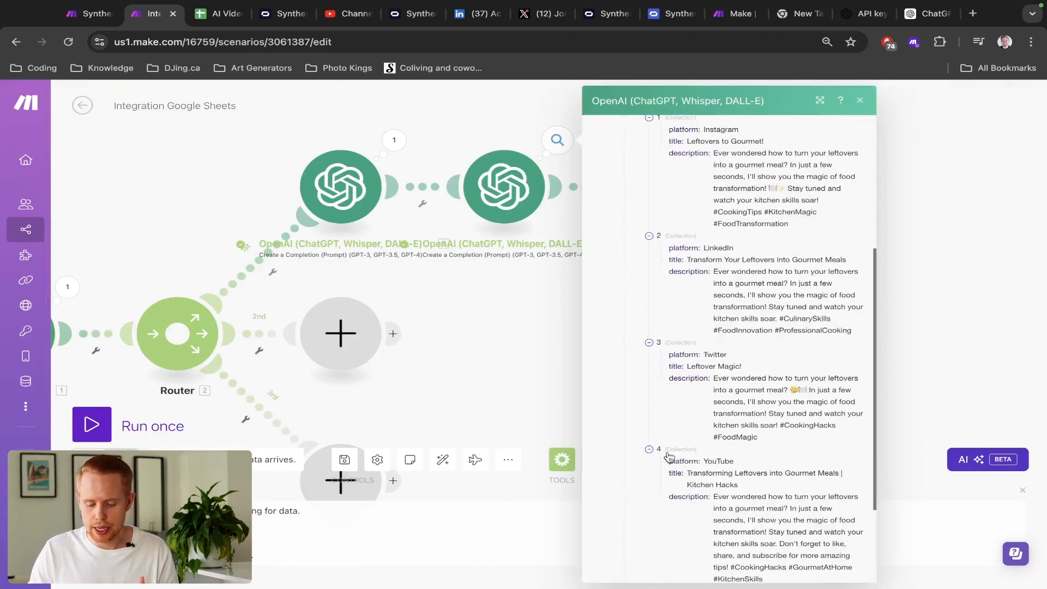
scroll(717, 458, up, 1)
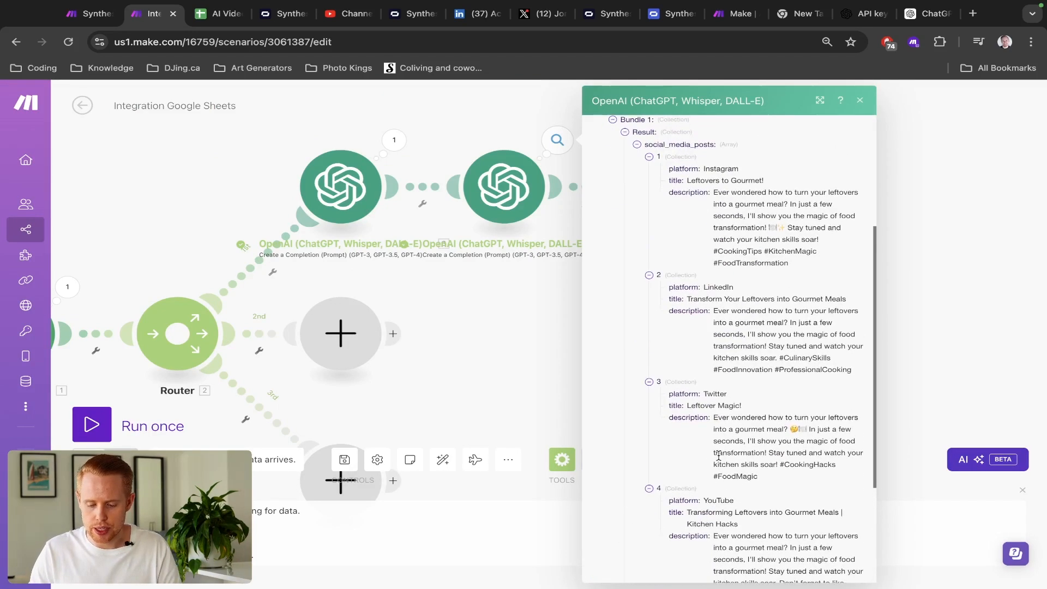
- In the Update a Row mappings, set the Twitter Description (N) post index to 2
click(490, 334)
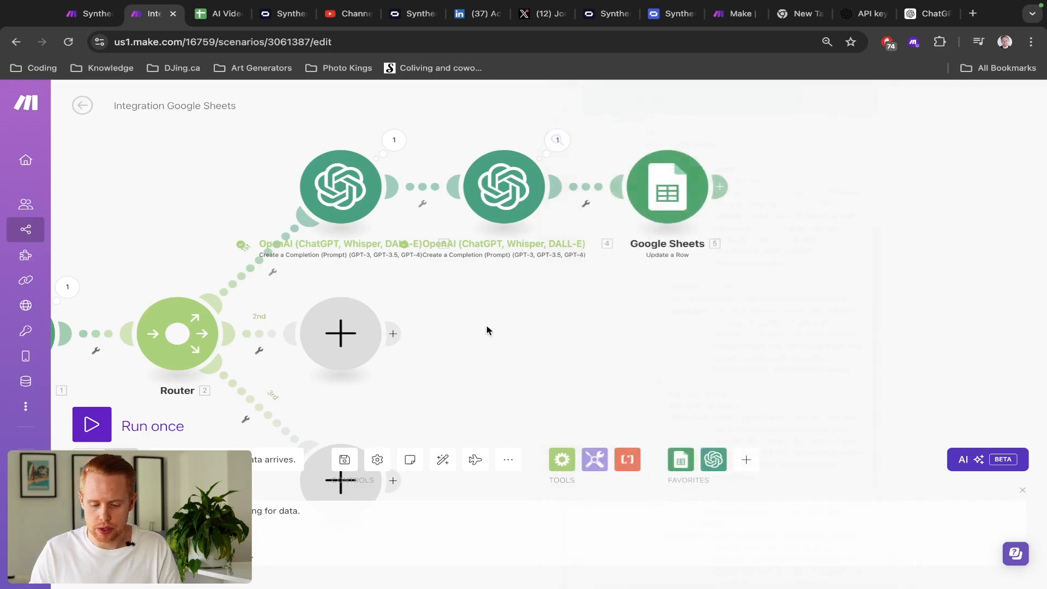
click(665, 210)
scroll(866, 438, down, 15)
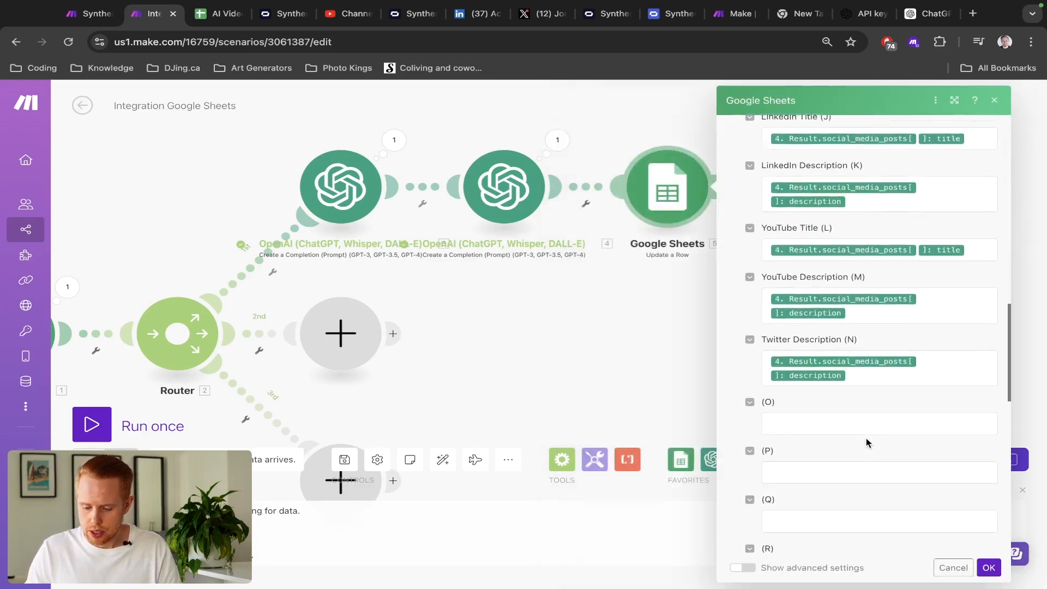
scroll(866, 438, up, 5)
scroll(888, 355, down, 1)
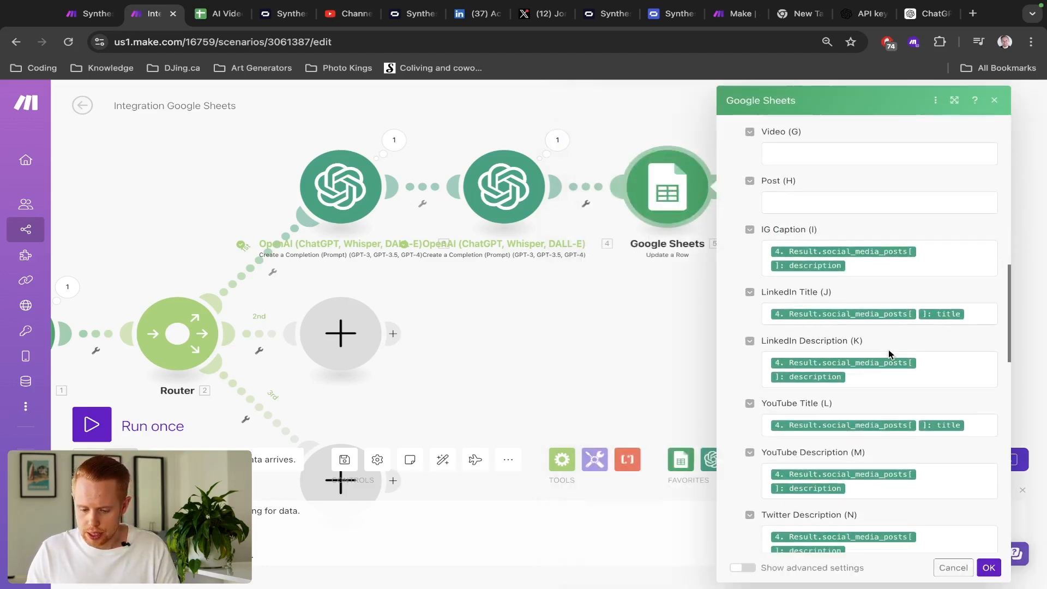
scroll(889, 352, down, 3)
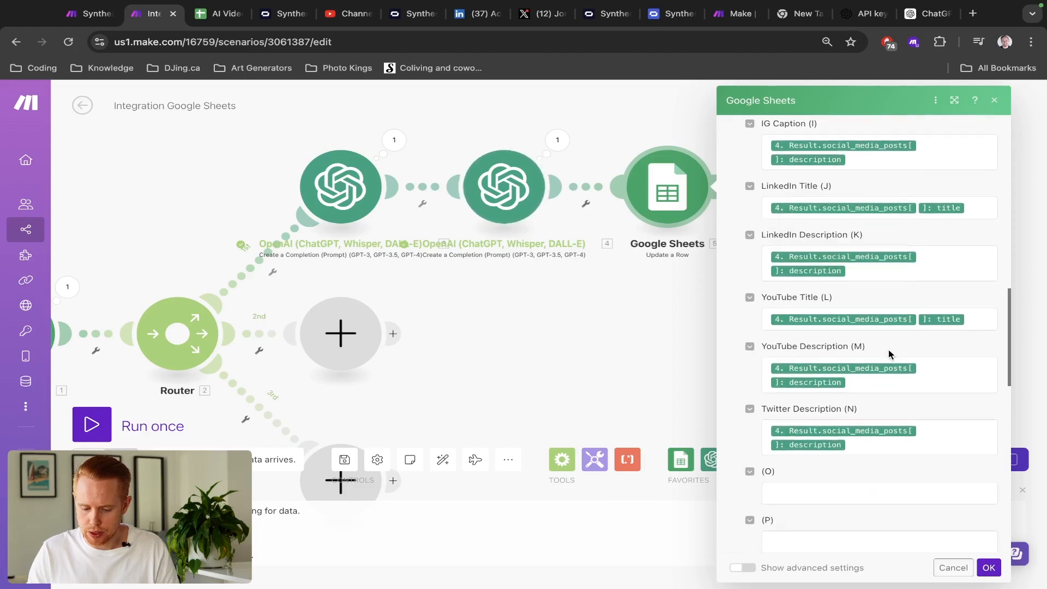
scroll(889, 352, up, 2)
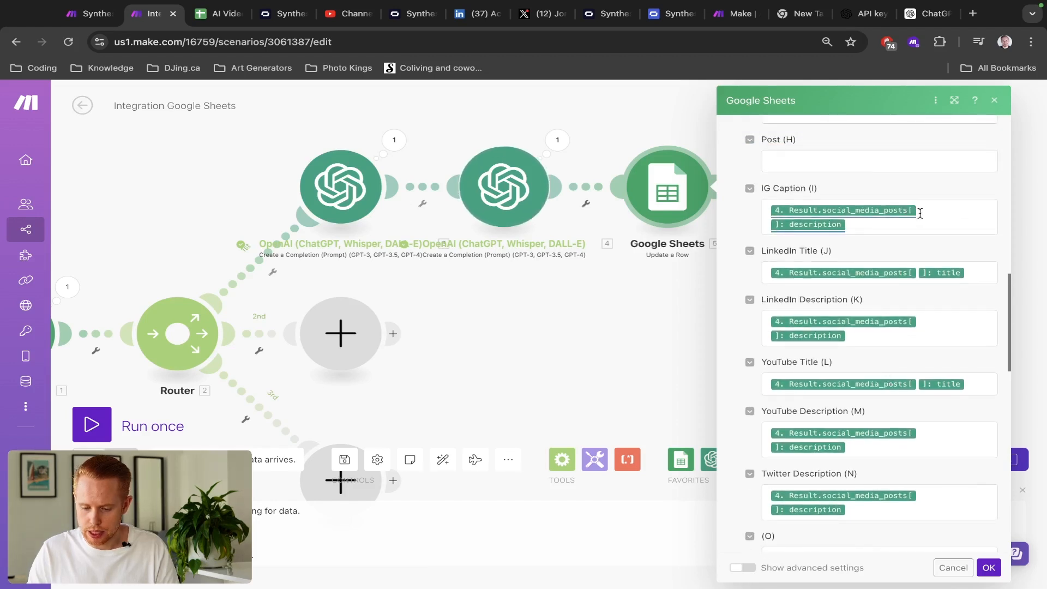
click(916, 213)
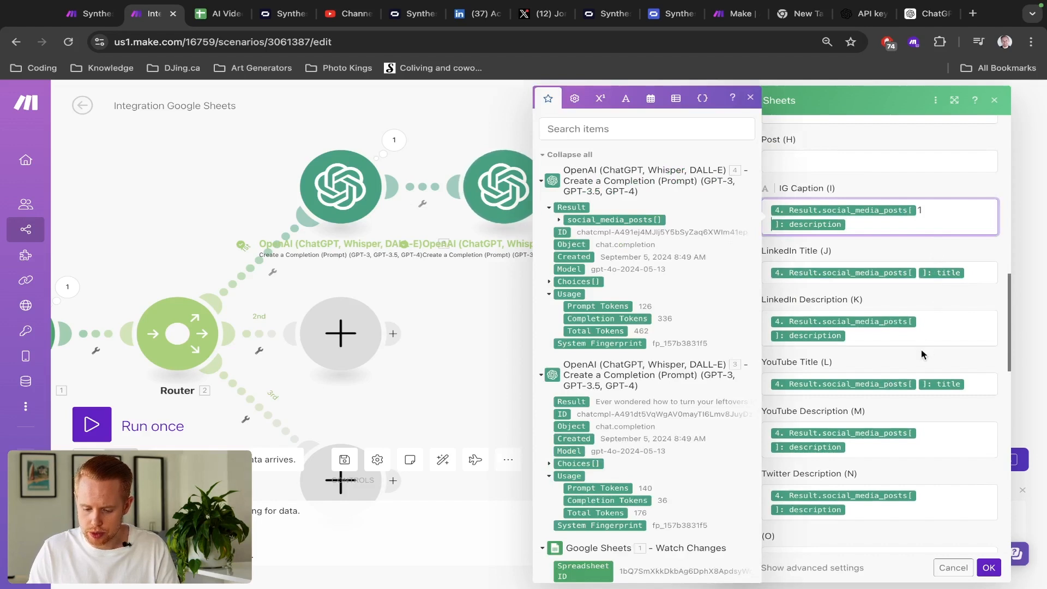
click(912, 508)
text(2)
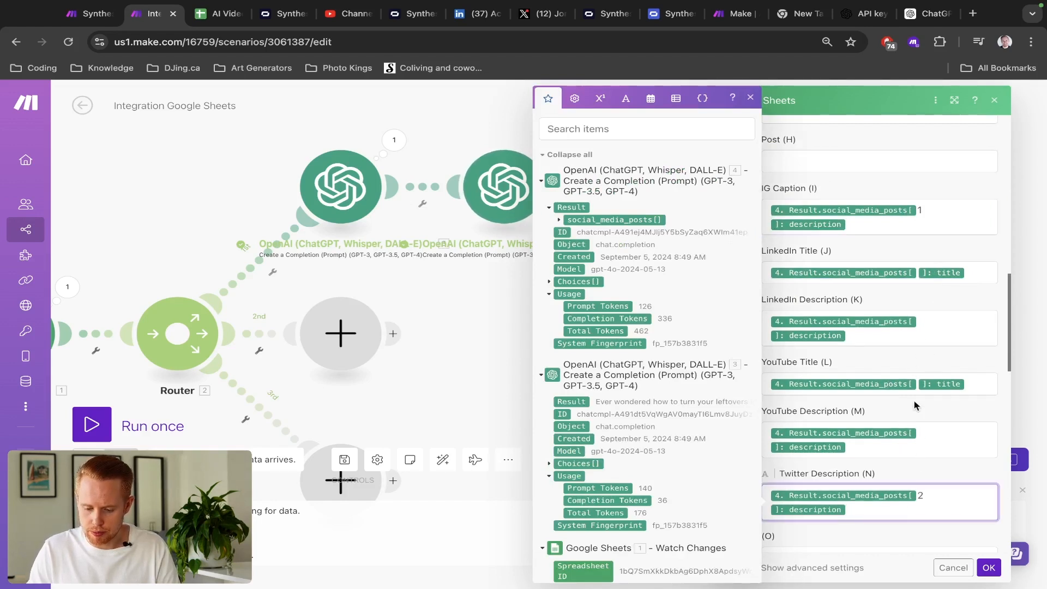
click(988, 568)
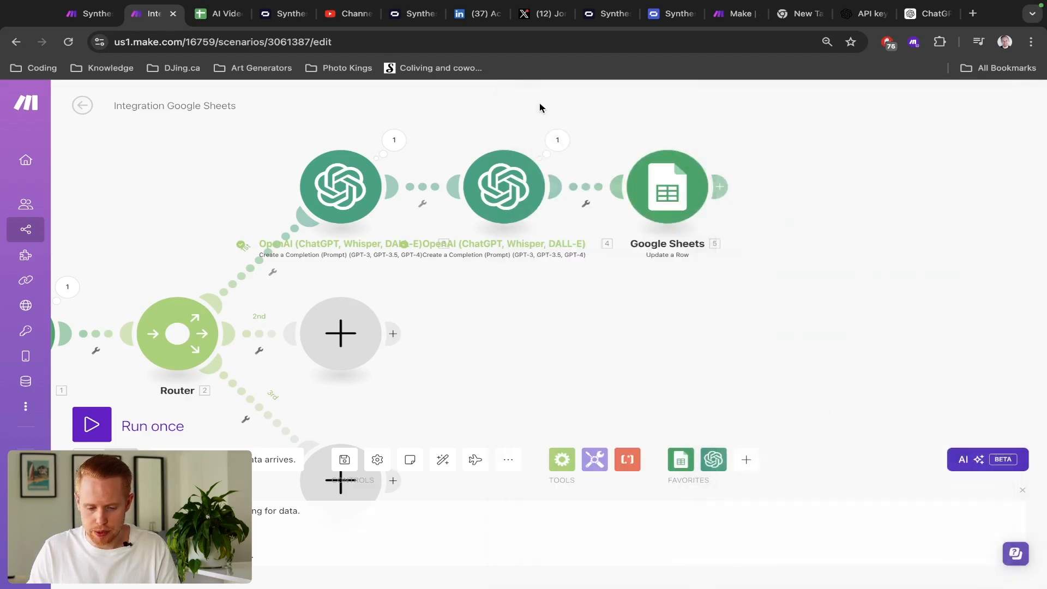
- Check in the second OpenAI output that post 2 is the LinkedIn entry
click(557, 140)
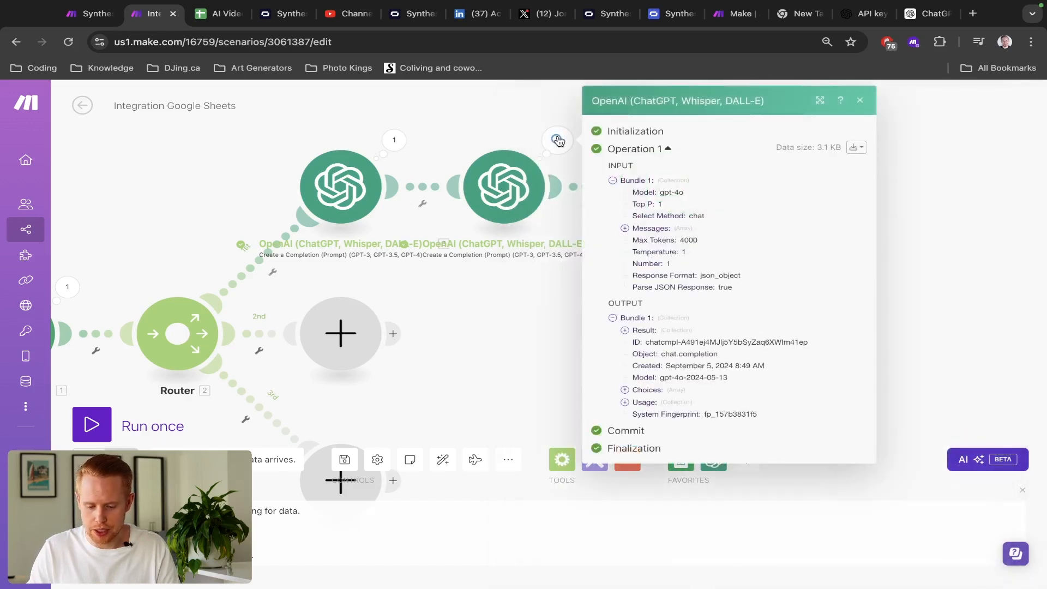
click(624, 330)
click(636, 342)
click(649, 368)
click(649, 368)
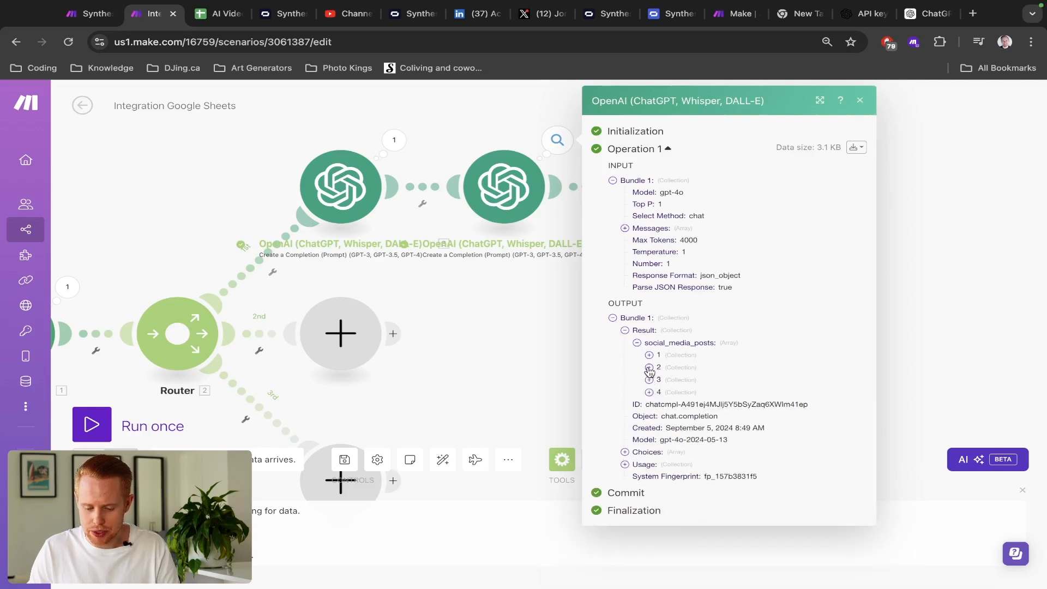
click(649, 368)
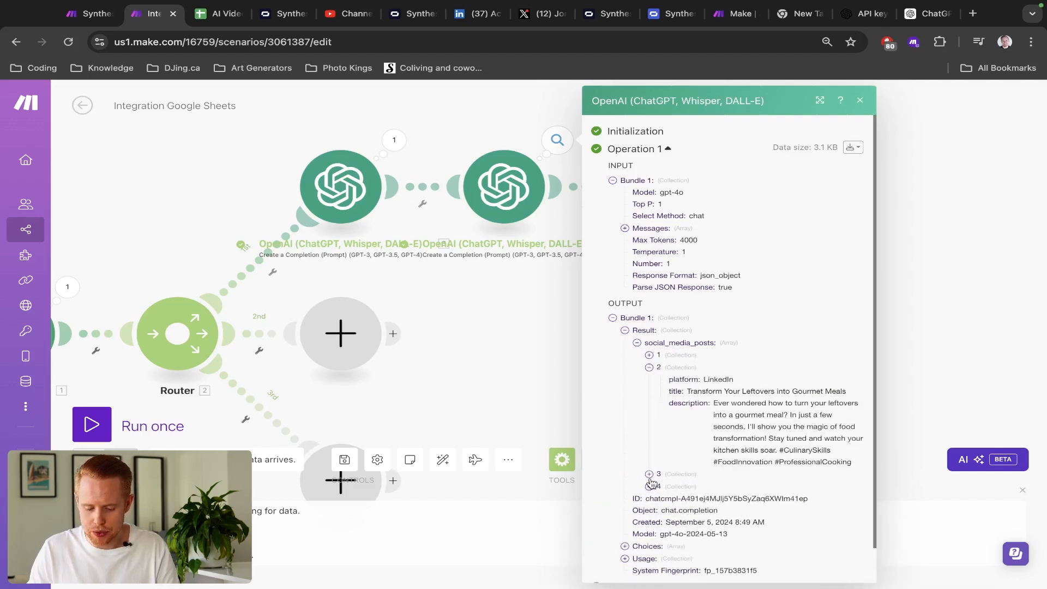
click(557, 391)
- Change the Twitter Description index to 3, and LinkedIn Description and Title to 2
click(669, 196)
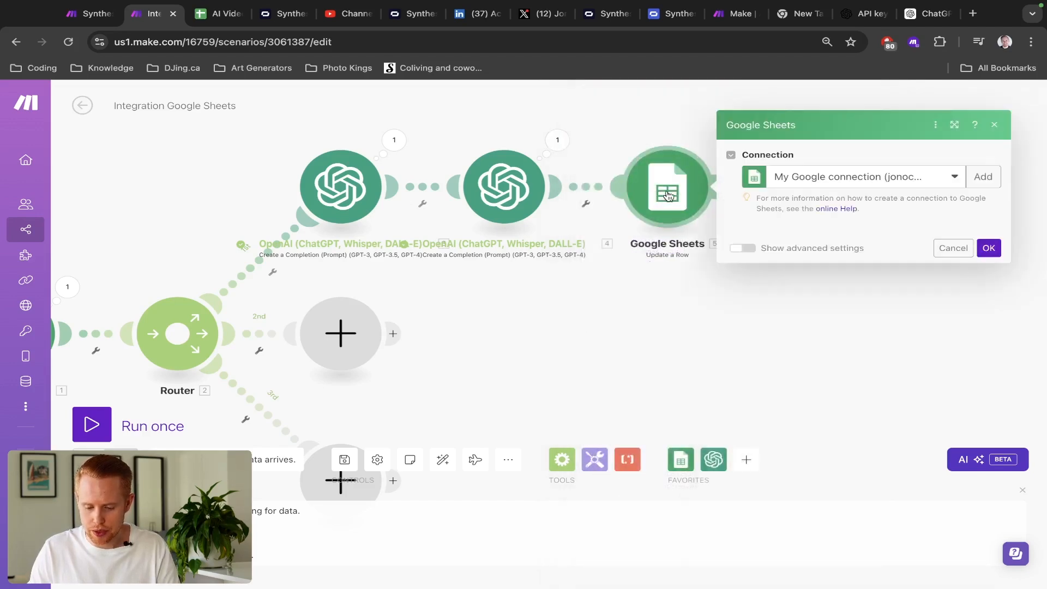
scroll(903, 391, down, 20)
scroll(903, 392, up, 8)
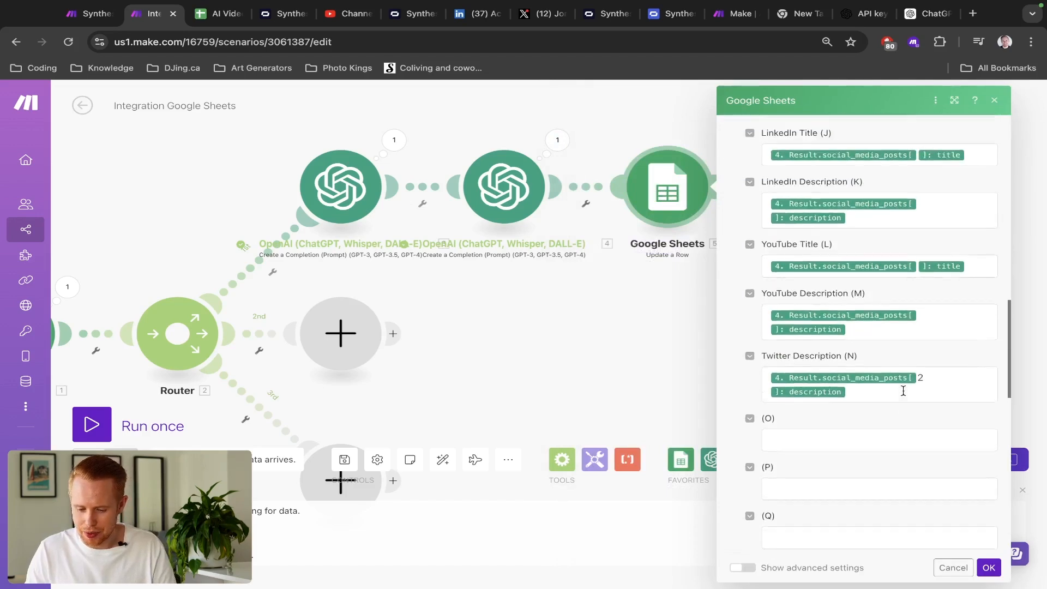
click(933, 387)
key(BackSpace)
text(3)
click(949, 228)
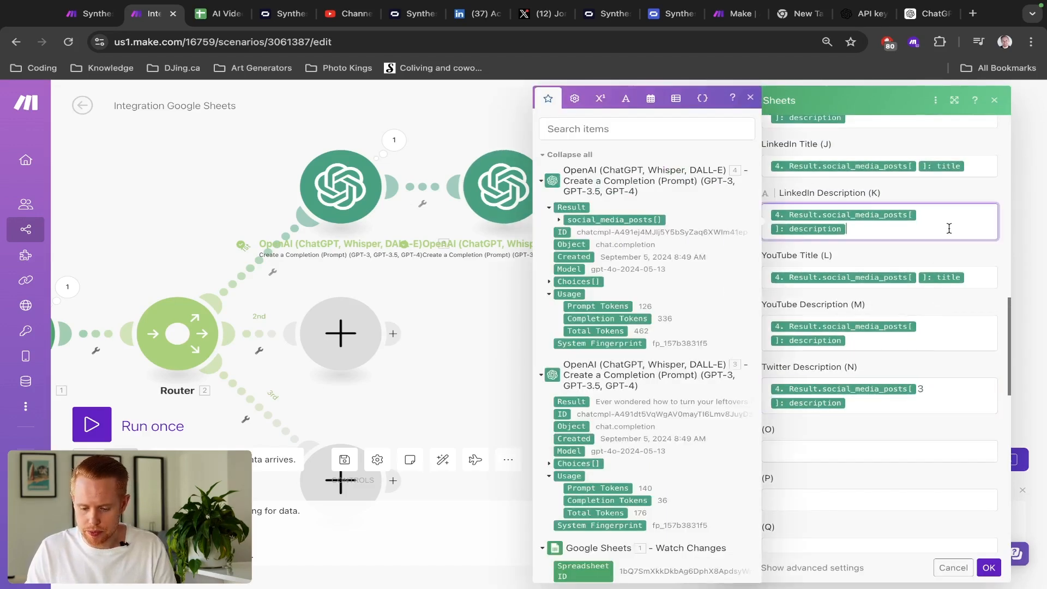
text(2)
scroll(949, 229, up, 1)
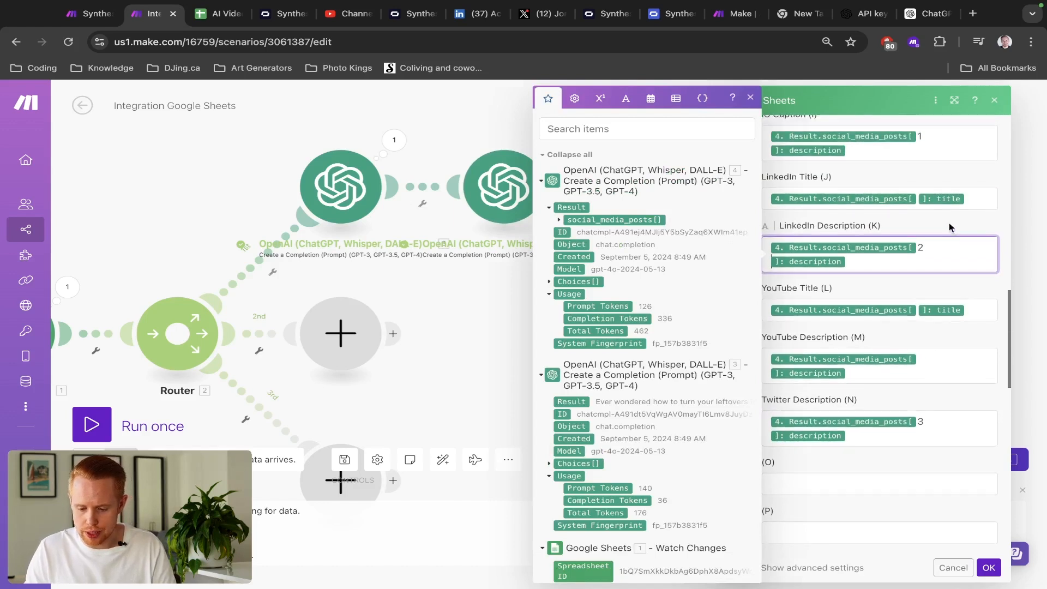
click(971, 192)
key(Left)
text(2)
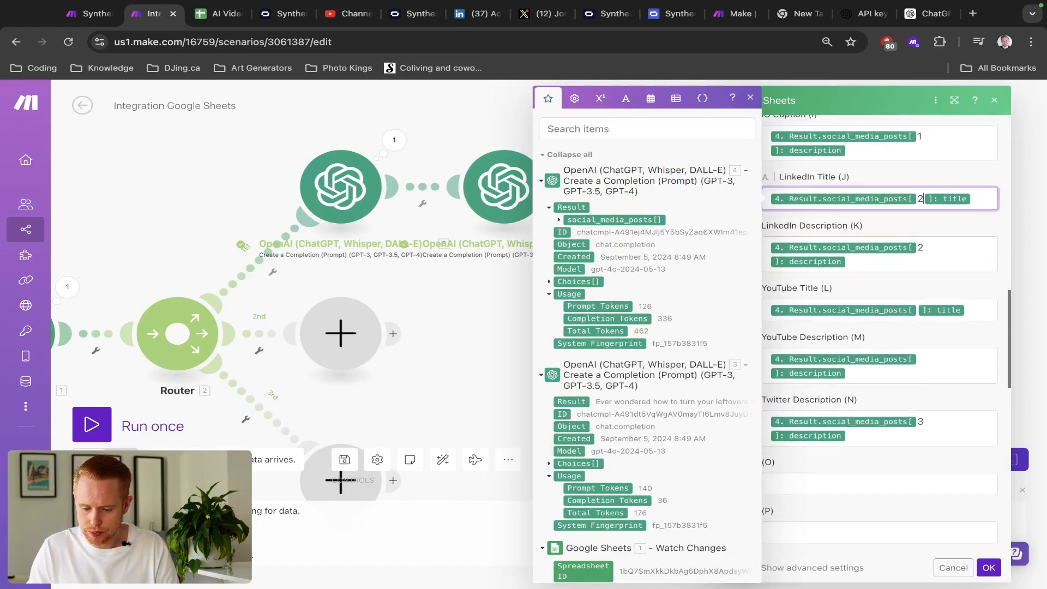
scroll(968, 202, up, 1)
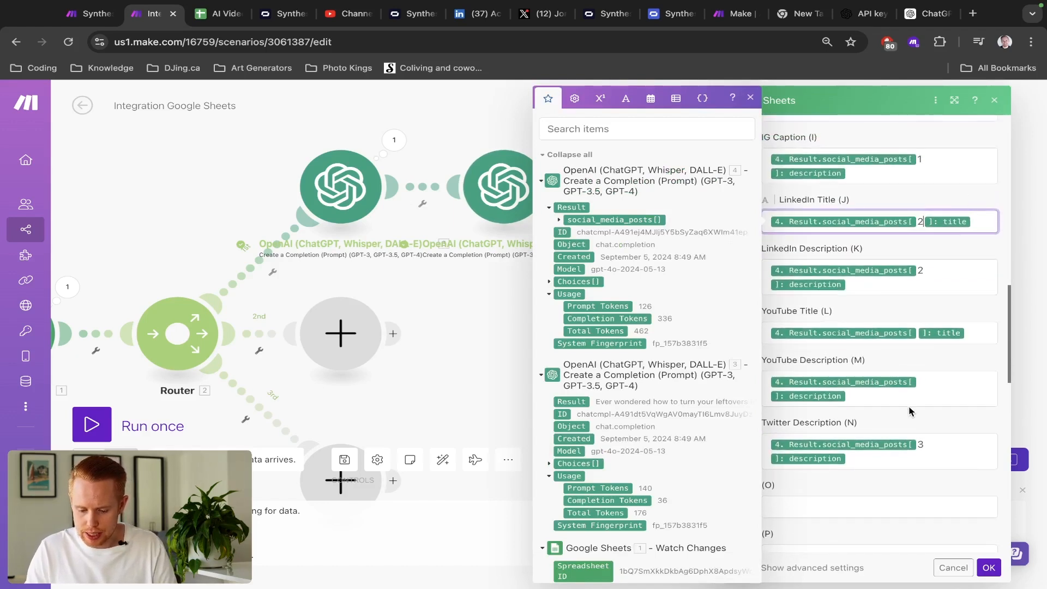
- Set the YouTube Description and Title post indexes to 4 and confirm the mapping
click(911, 411)
click(900, 398)
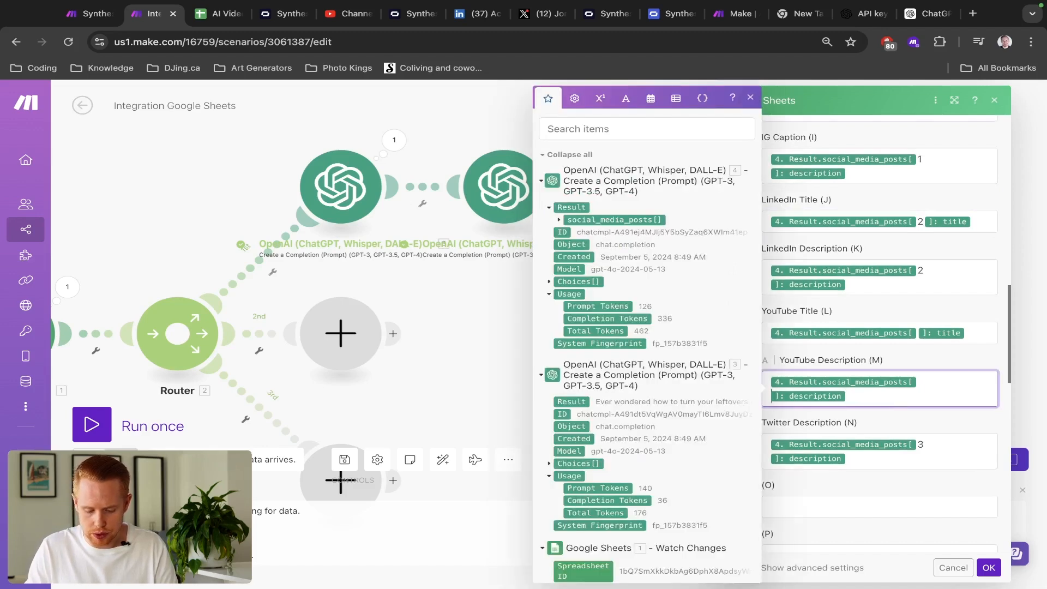
click(974, 334)
text(4)
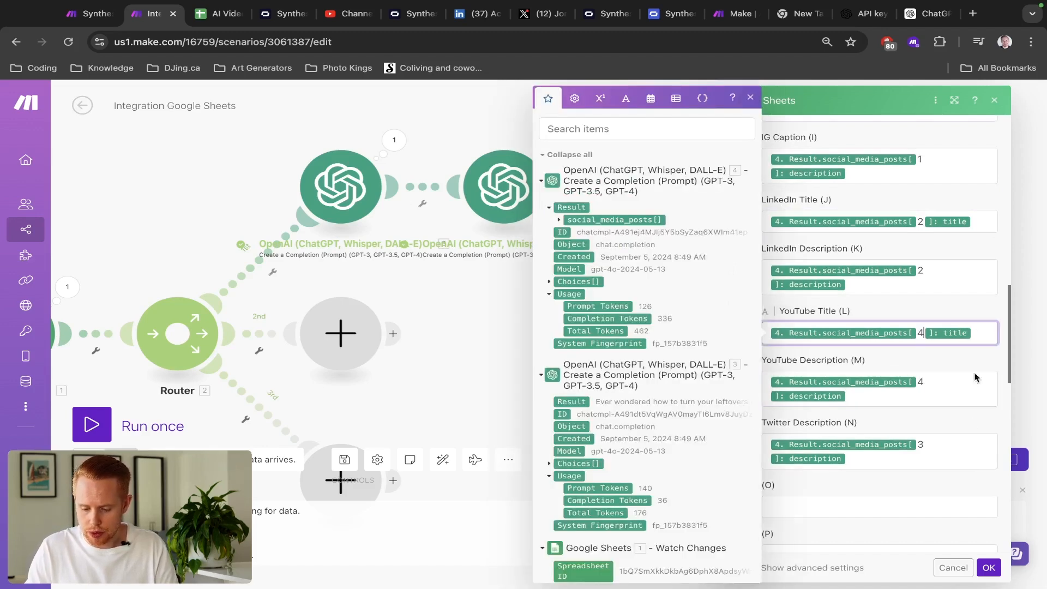
click(986, 570)
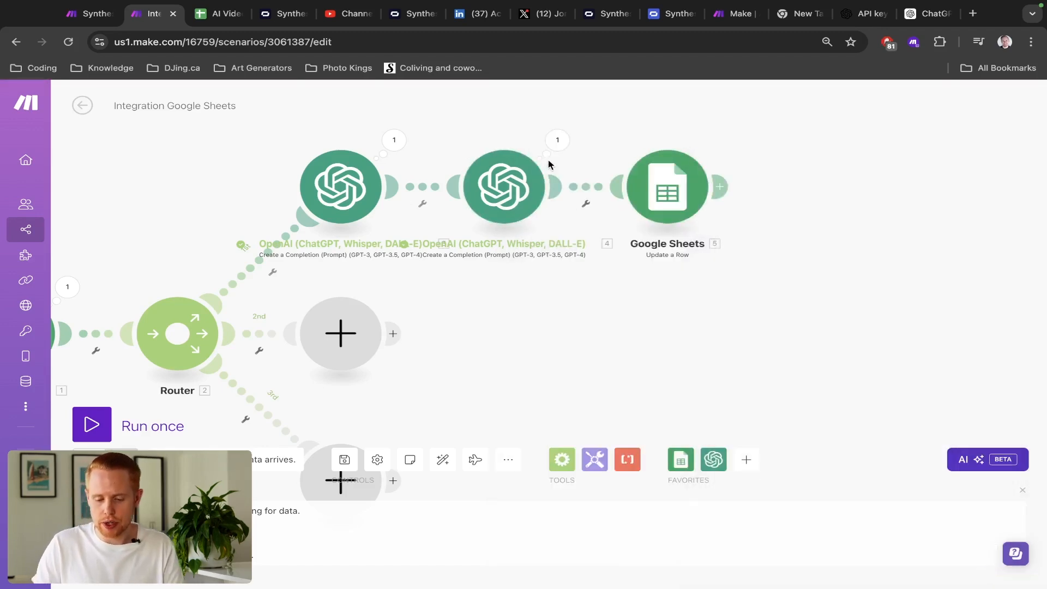
- Review the sheet-update settings and the OpenAI step's last output, then close them
click(668, 188)
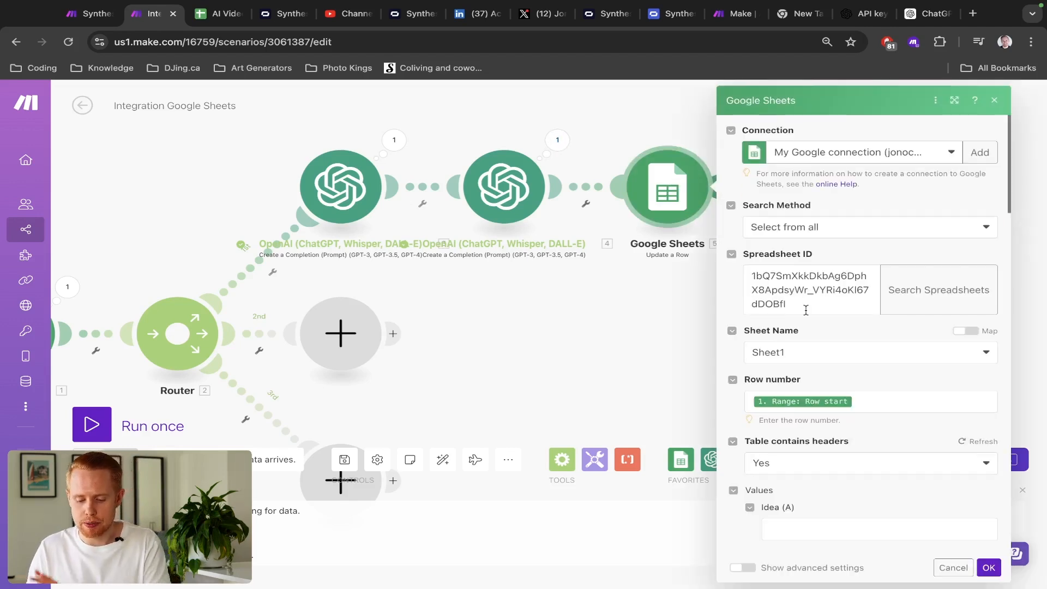
click(557, 140)
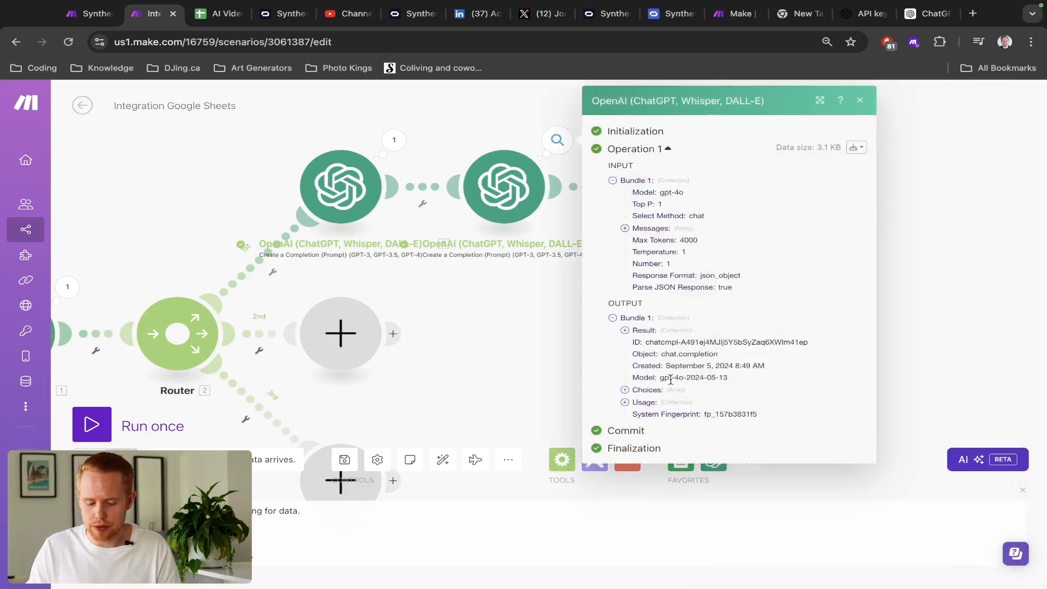
click(487, 339)
- Save the scenario, run it once waiting for new data, and go to the AI Video sheet
key(ctrl+s)
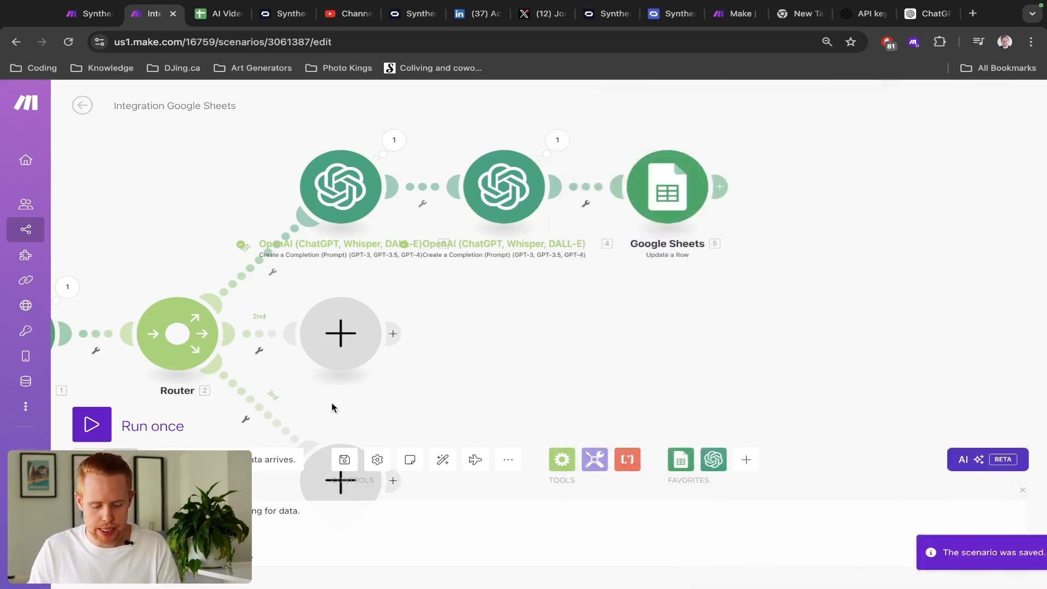
click(96, 426)
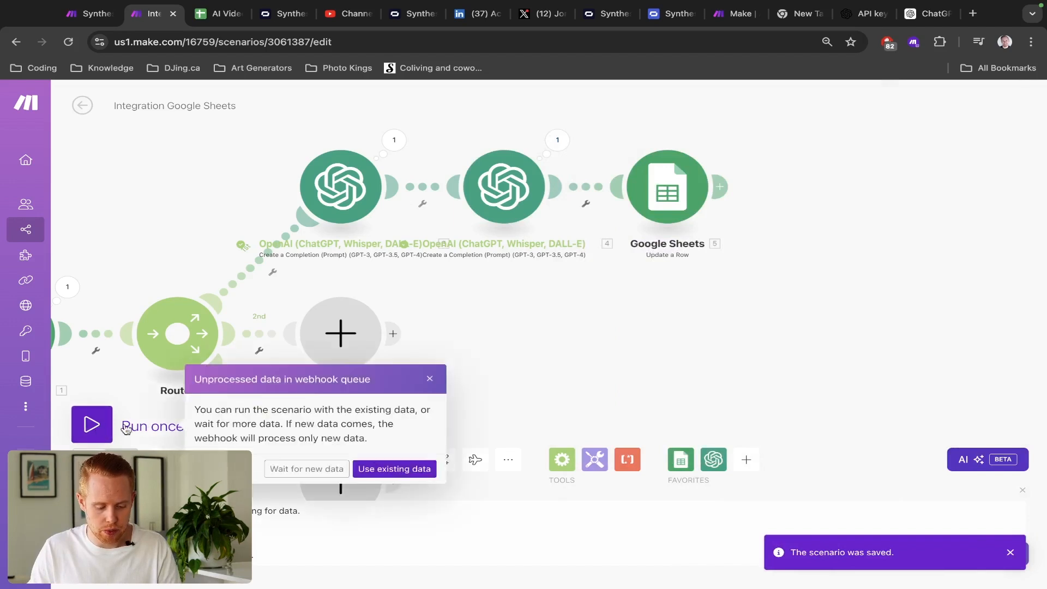
click(298, 468)
key(ctrl+Tab)
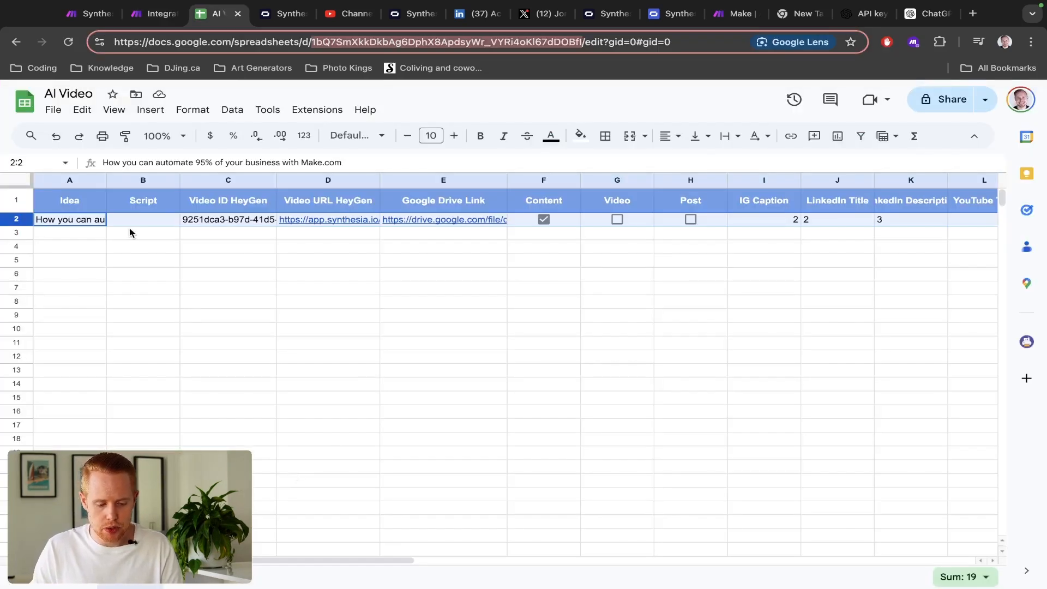
- Untick row 2's Content checkbox in F2 and watch the Make run process the bundle
click(543, 220)
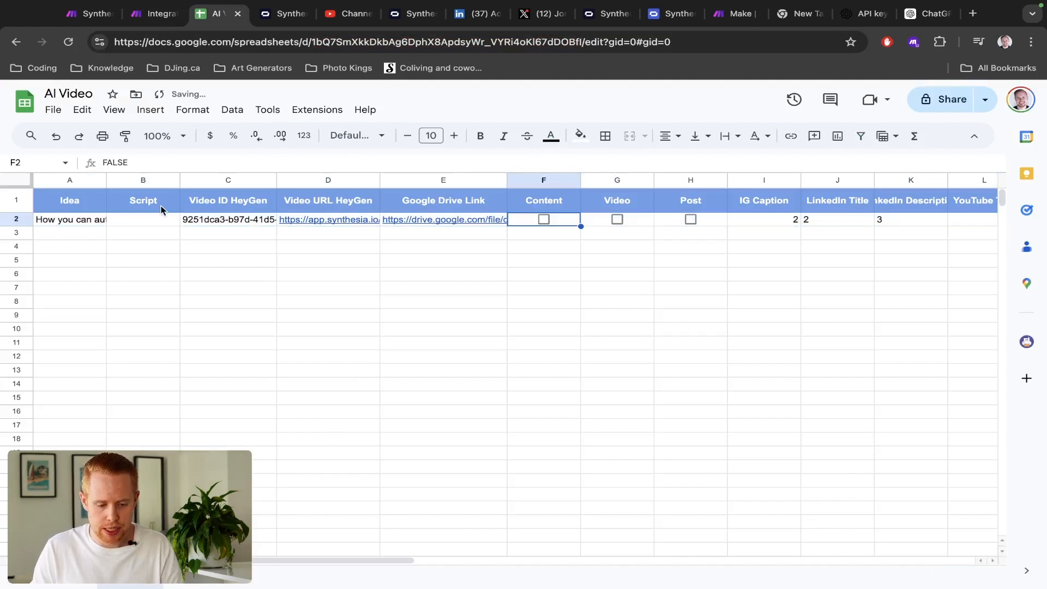
key(ctrl+shift+Tab)
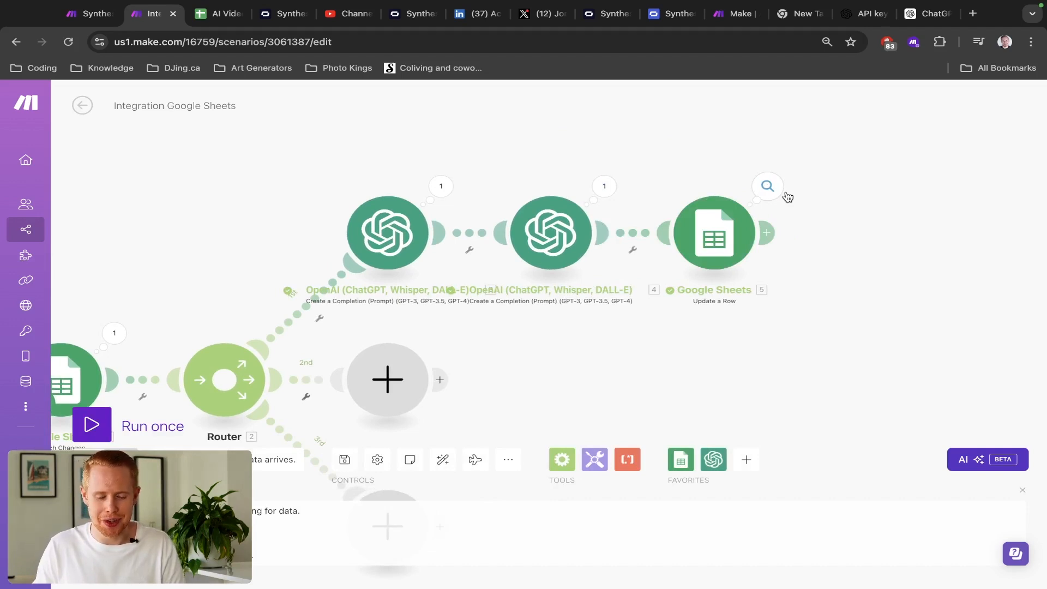
key(ctrl+Tab)
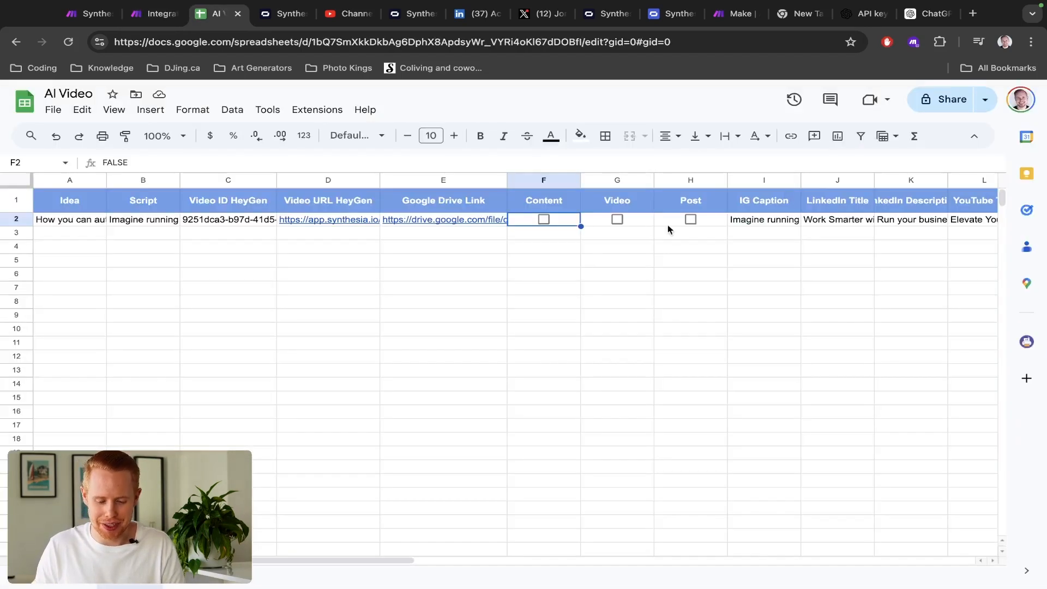
double_click(159, 224)
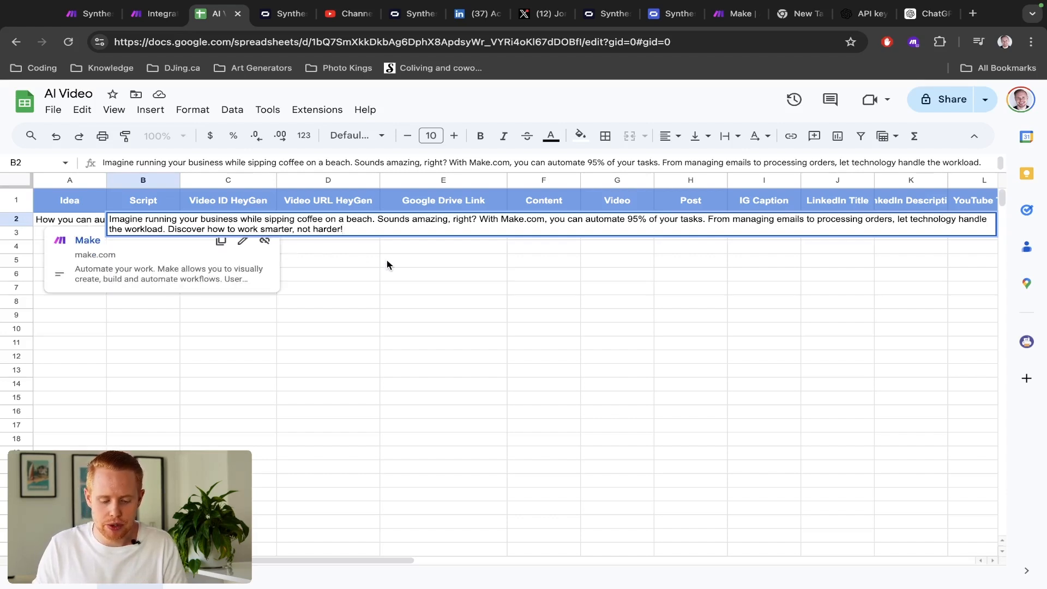
key(Escape)
scroll(449, 292, right, 10)
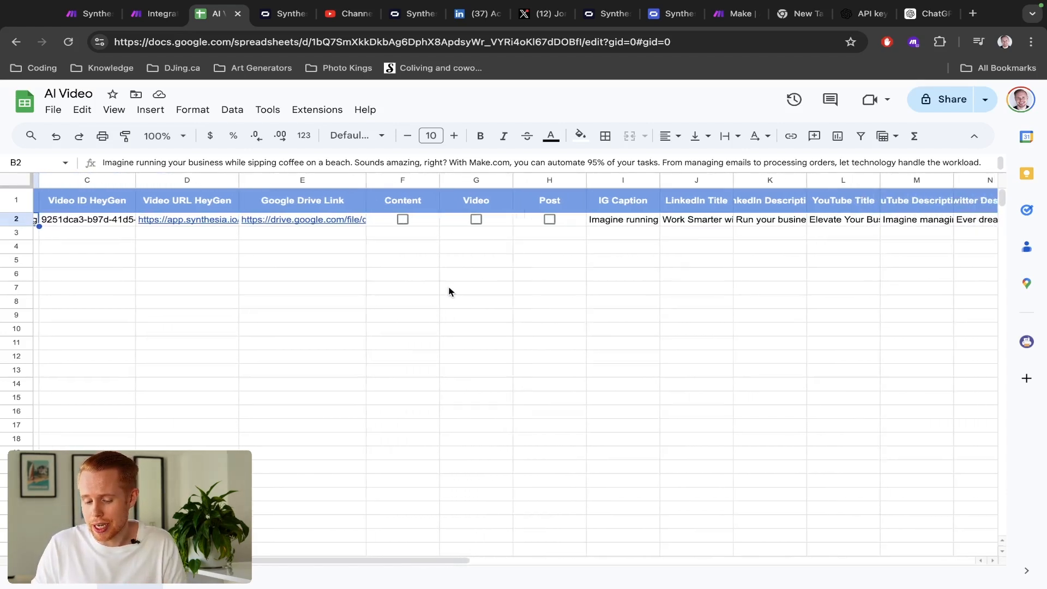
double_click(387, 219)
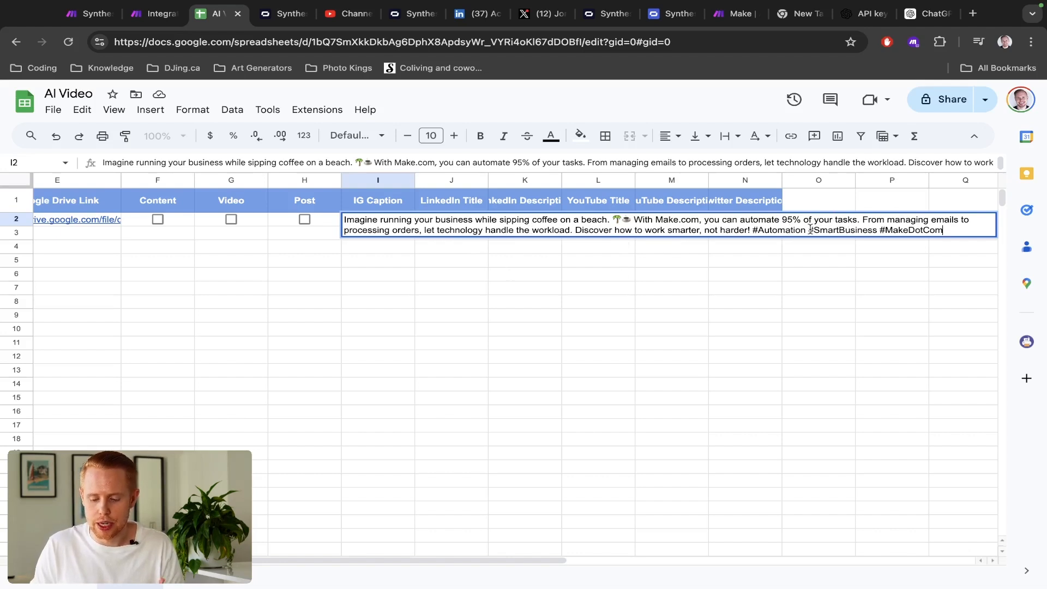
key(Escape)
double_click(459, 221)
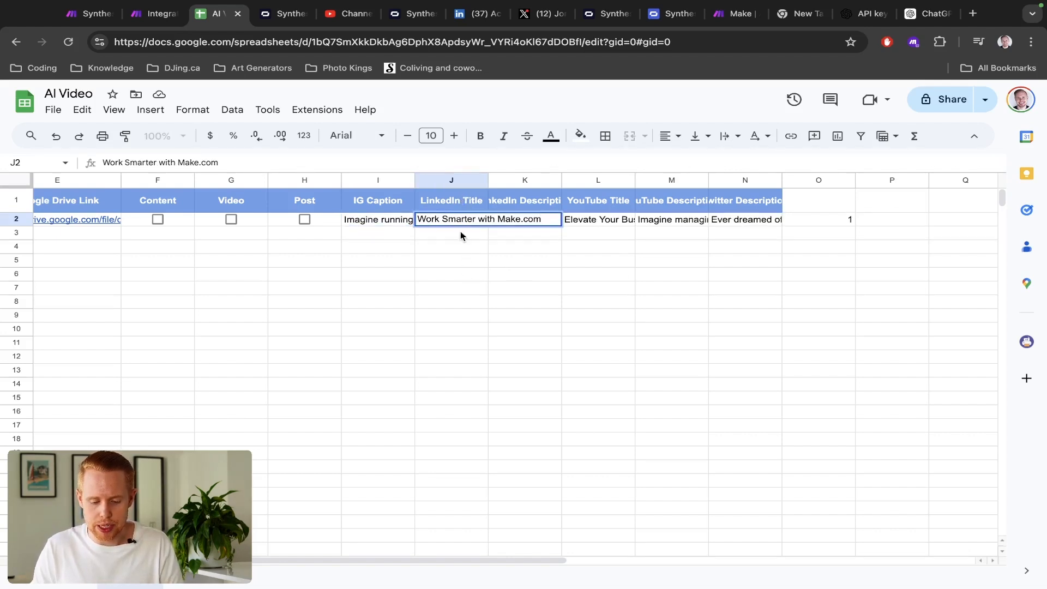
double_click(508, 221)
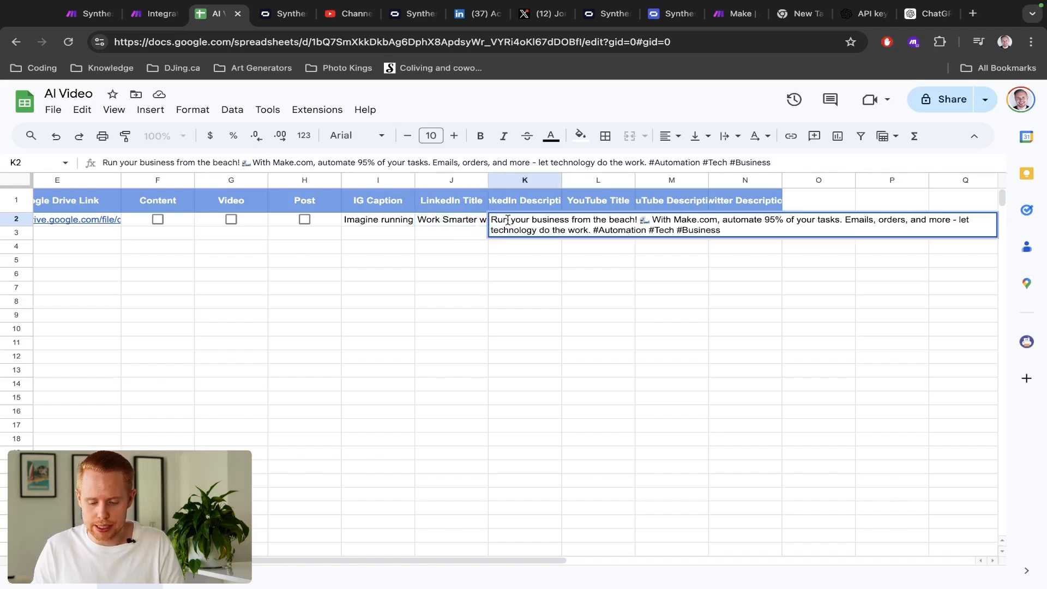
key(Escape)
click(597, 220)
double_click(597, 220)
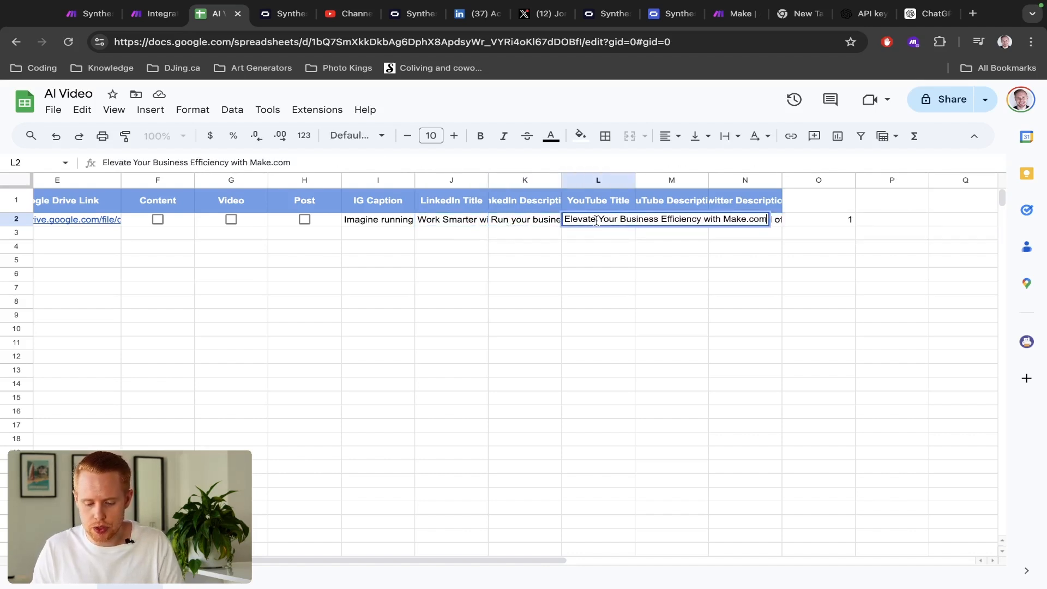
click(663, 224)
double_click(663, 223)
key(Escape)
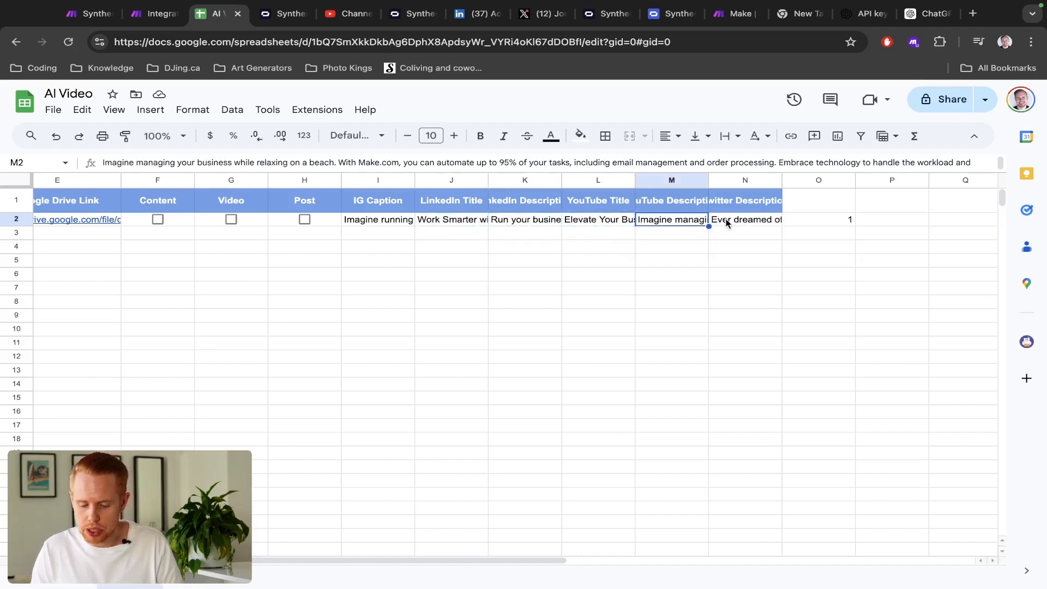
click(726, 218)
double_click(727, 219)
key(Escape)
scroll(581, 249, left, 5)
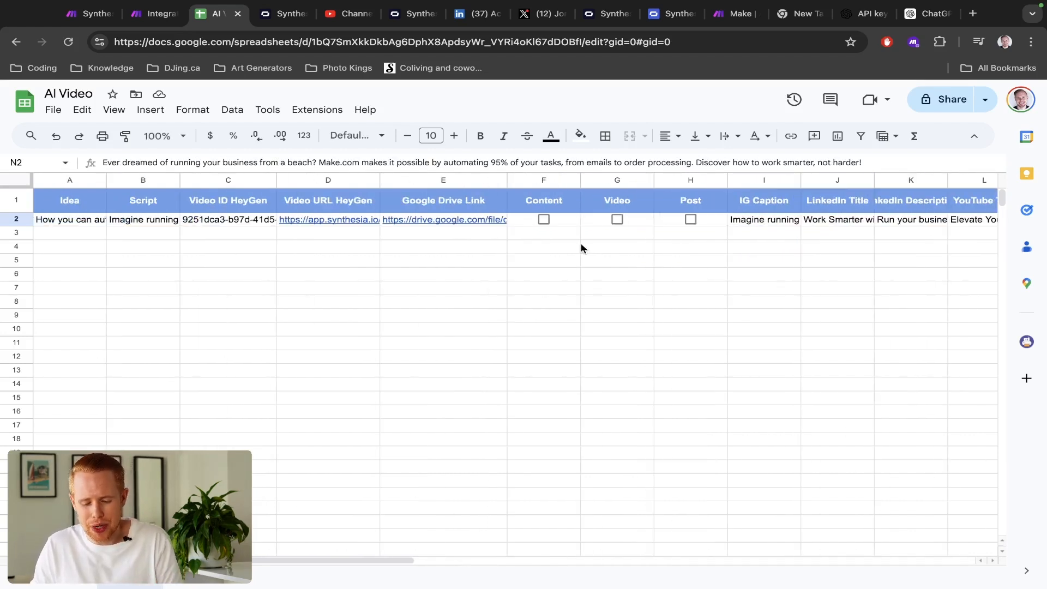
double_click(780, 219)
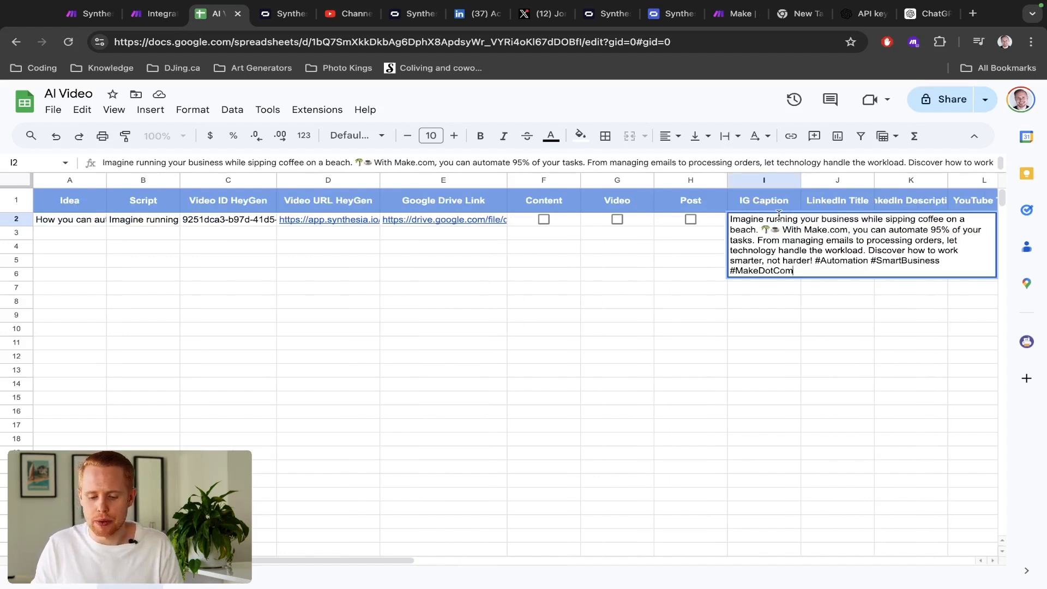
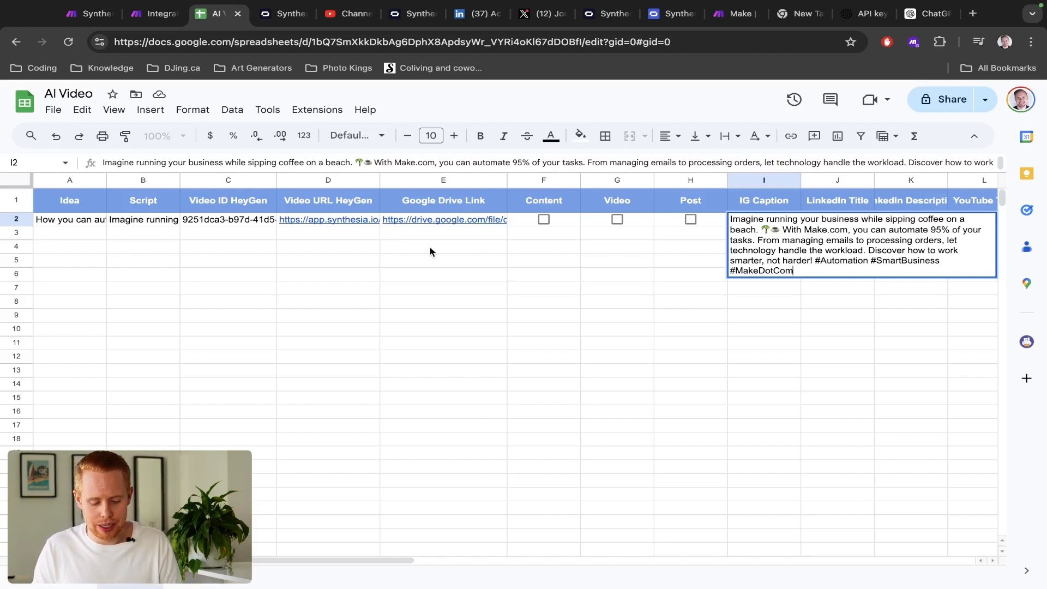
- Leave the IG Caption cell and pan the Make scenario to show the router's three routes
key(Escape)
click(151, 224)
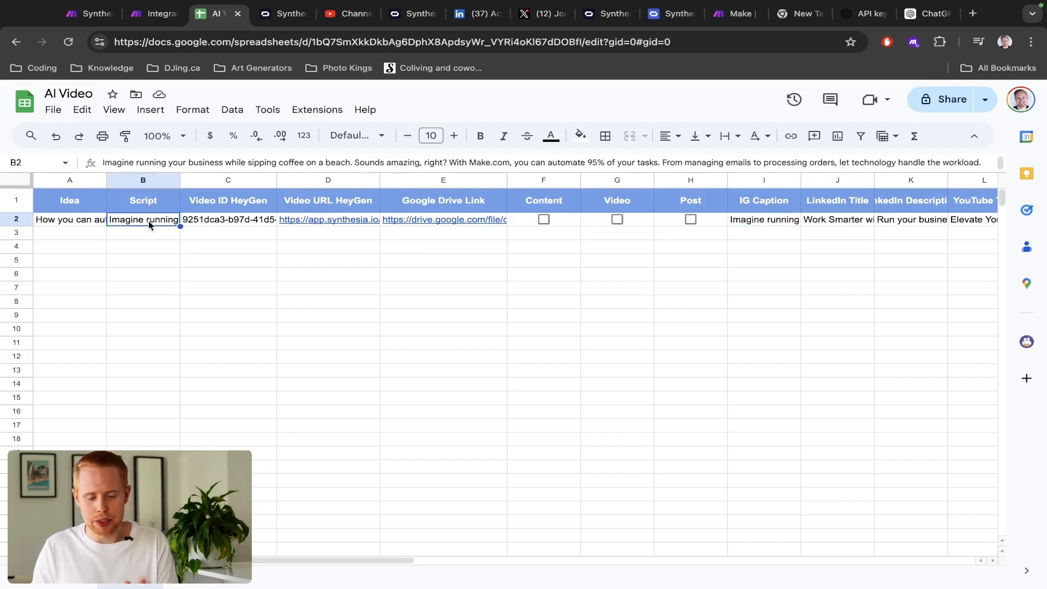
key(ctrl+shift+Tab)
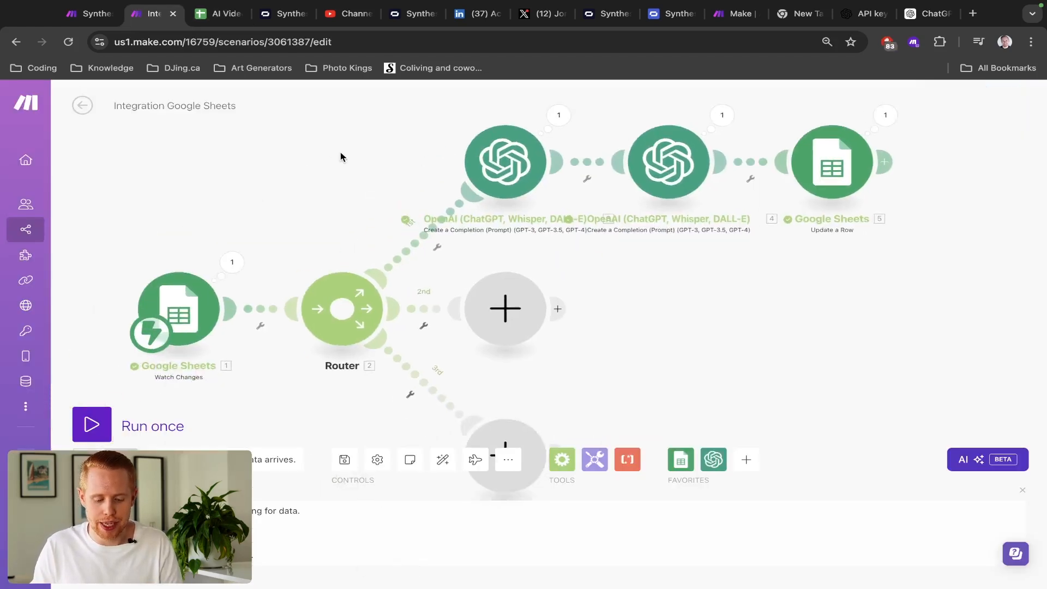
drag(381, 214, 353, 152)
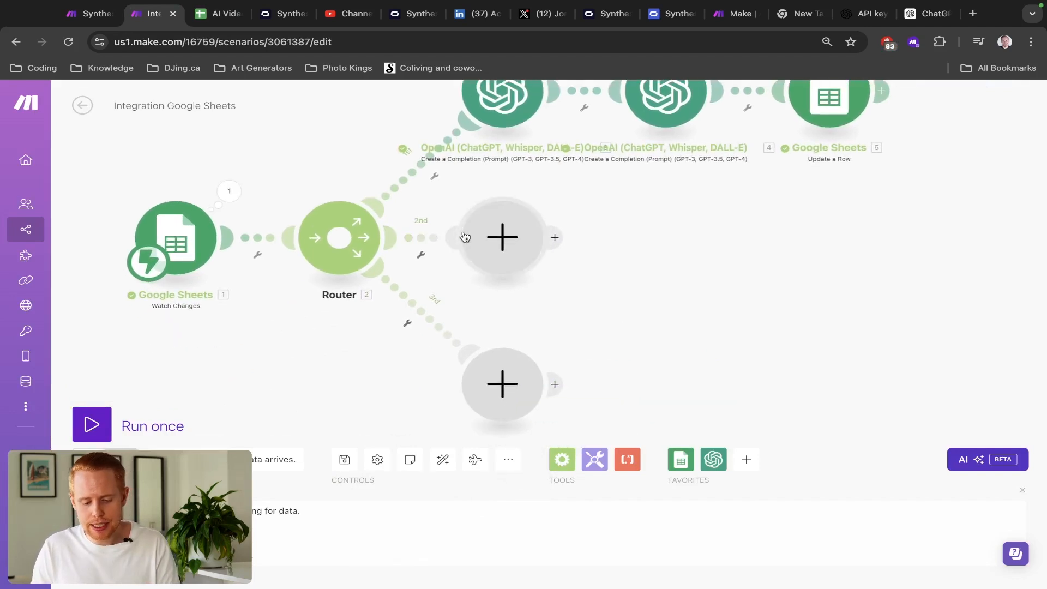
click(418, 172)
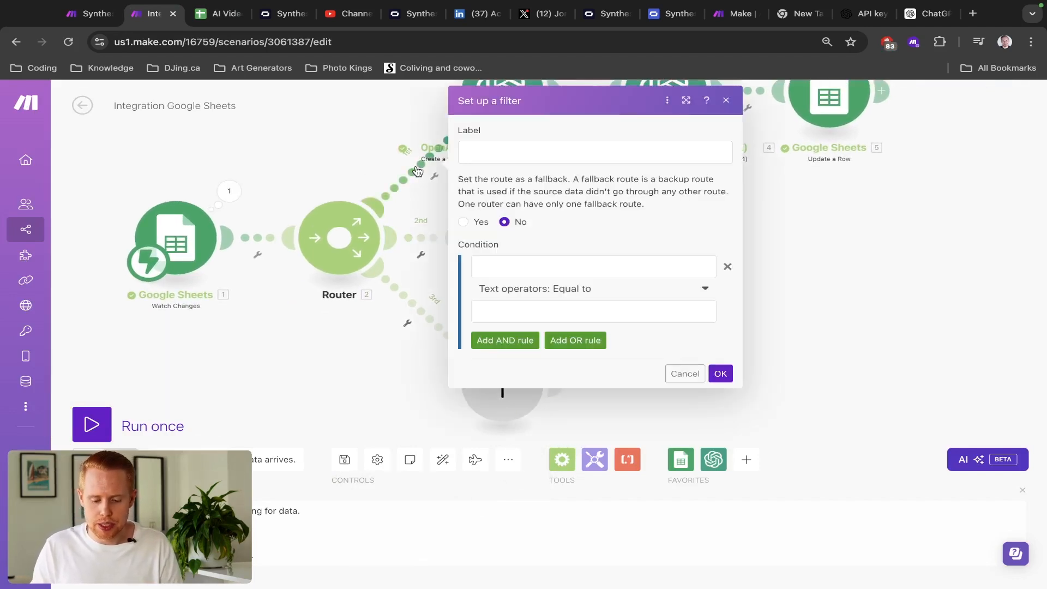
click(341, 150)
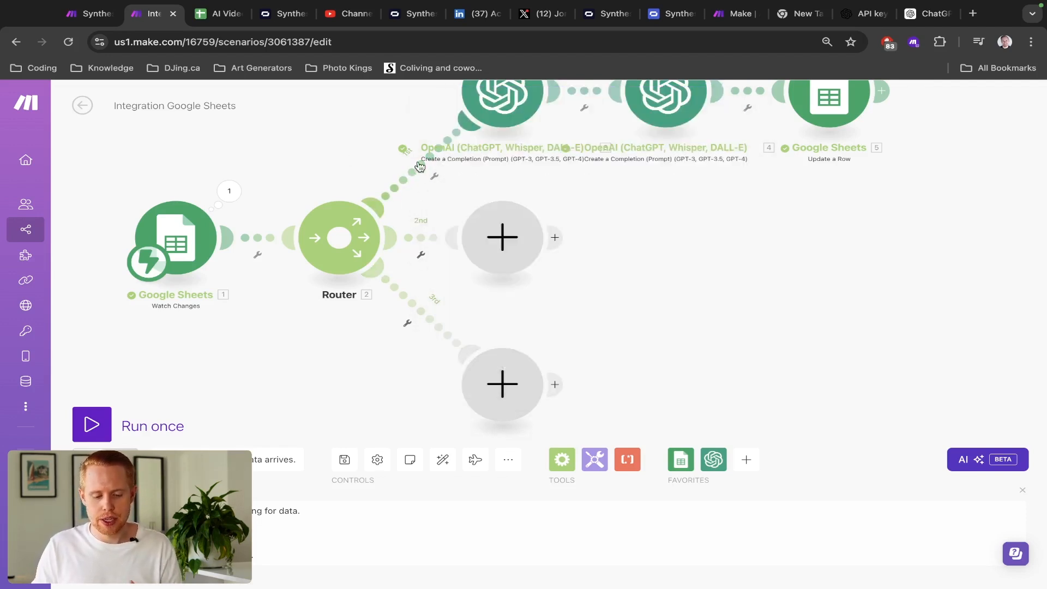
- Compare the sheet's Content and Video columns against the scenario's routes
key(ctrl+shift+Tab)
key(ctrl+Tab)
key(ctrl+Tab)
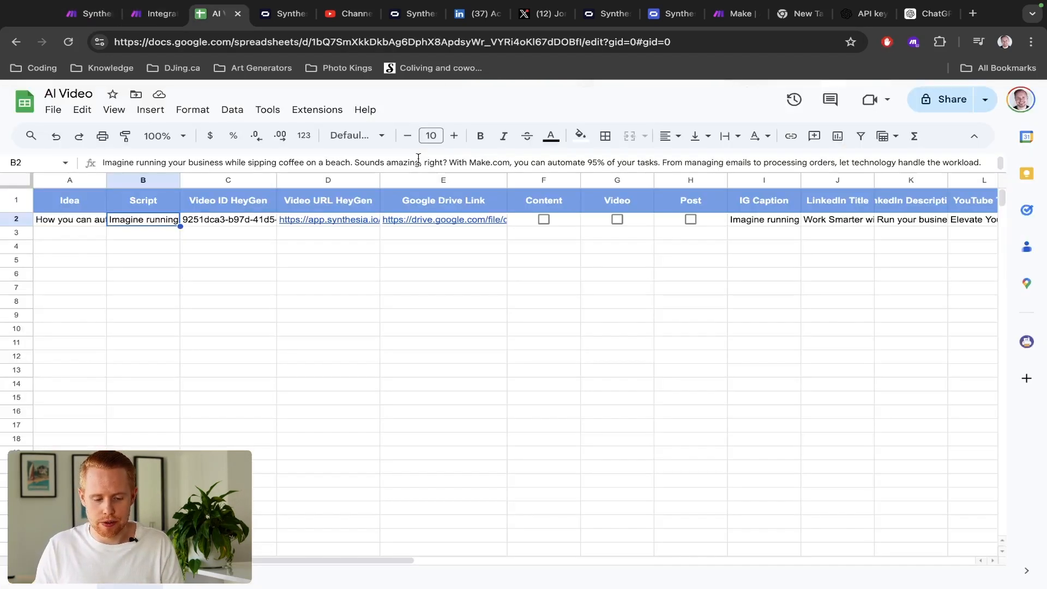
click(542, 180)
key(ctrl+shift+Tab)
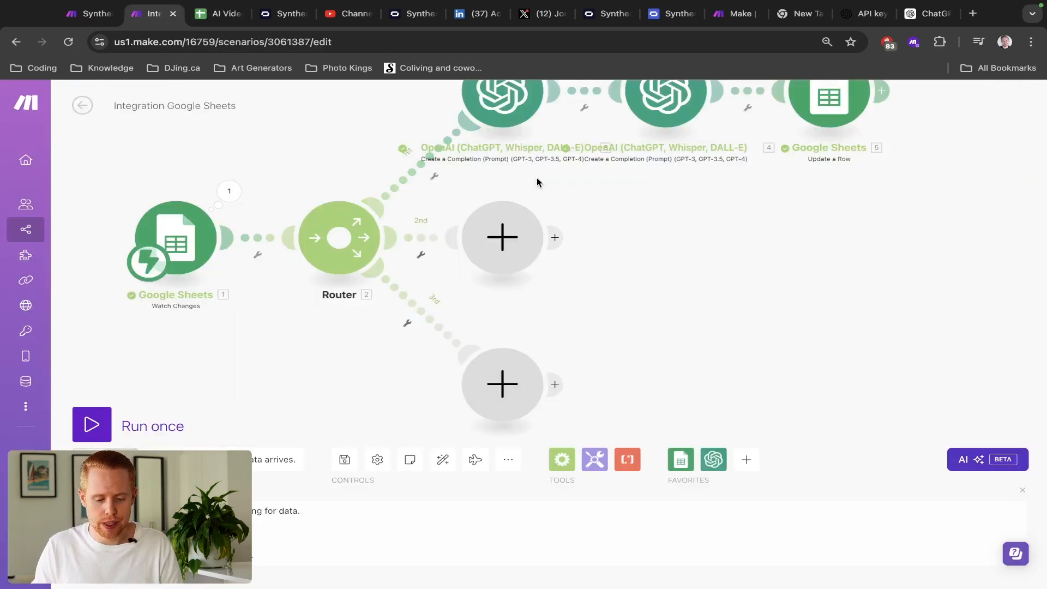
key(ctrl+Tab)
click(597, 181)
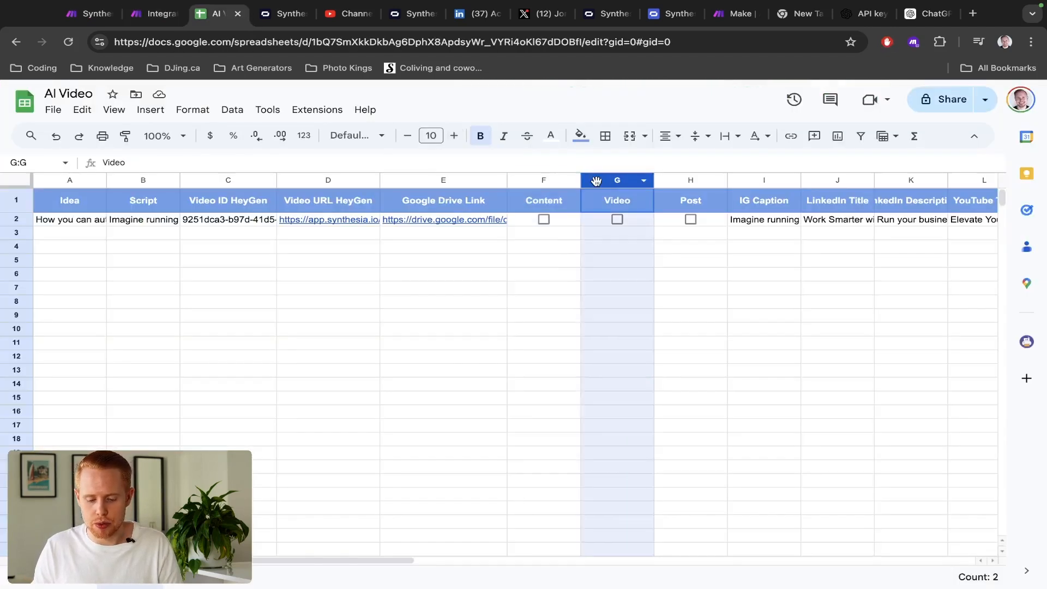
key(ctrl+shift+Tab)
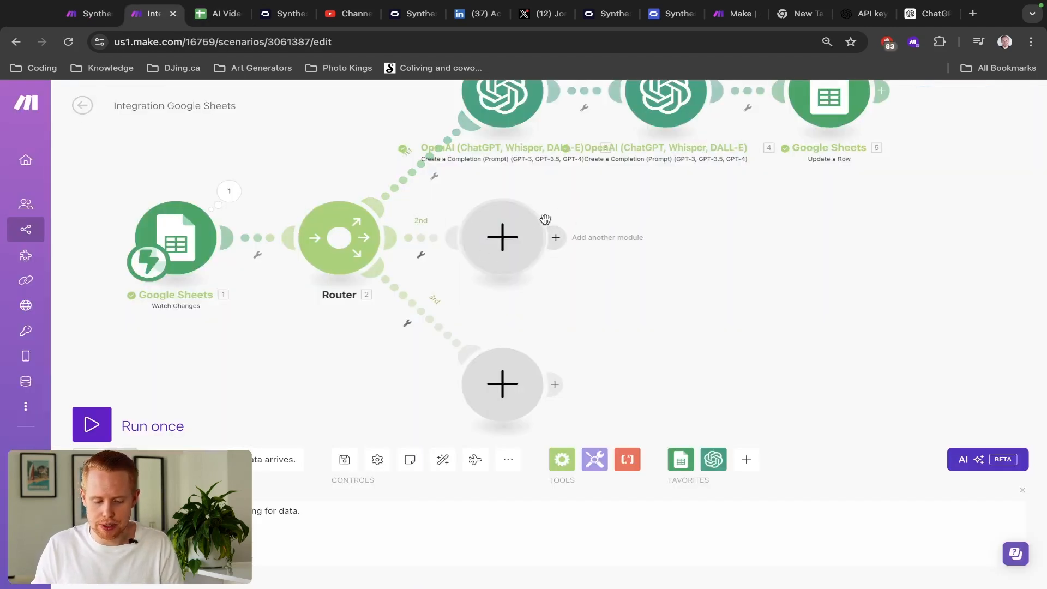
key(ctrl+Tab)
key(ctrl+shift+Tab)
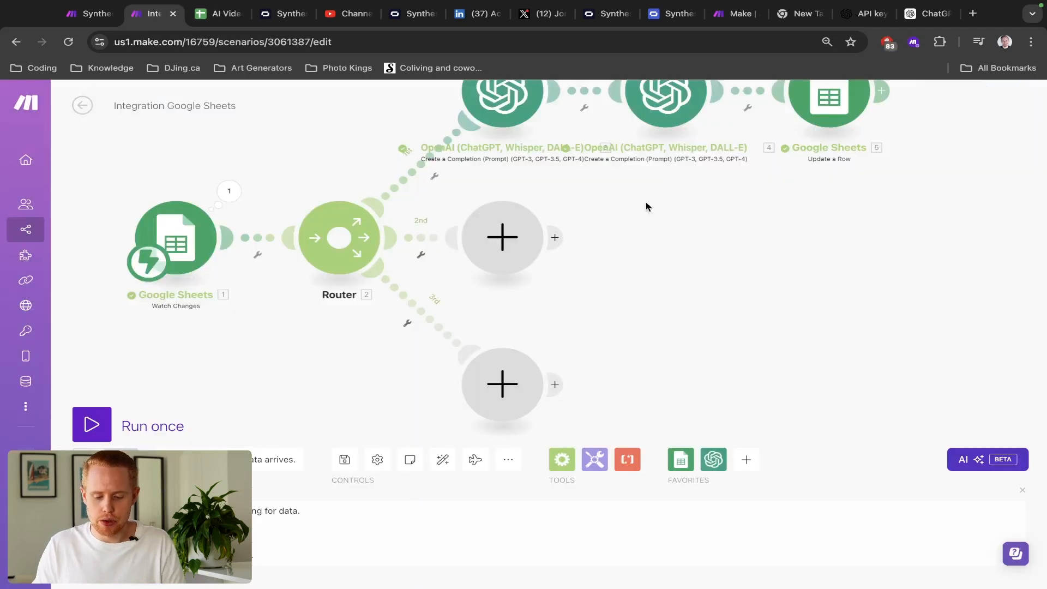
- Label the first route's filter 'Content' and map 1. Value into its condition
click(421, 165)
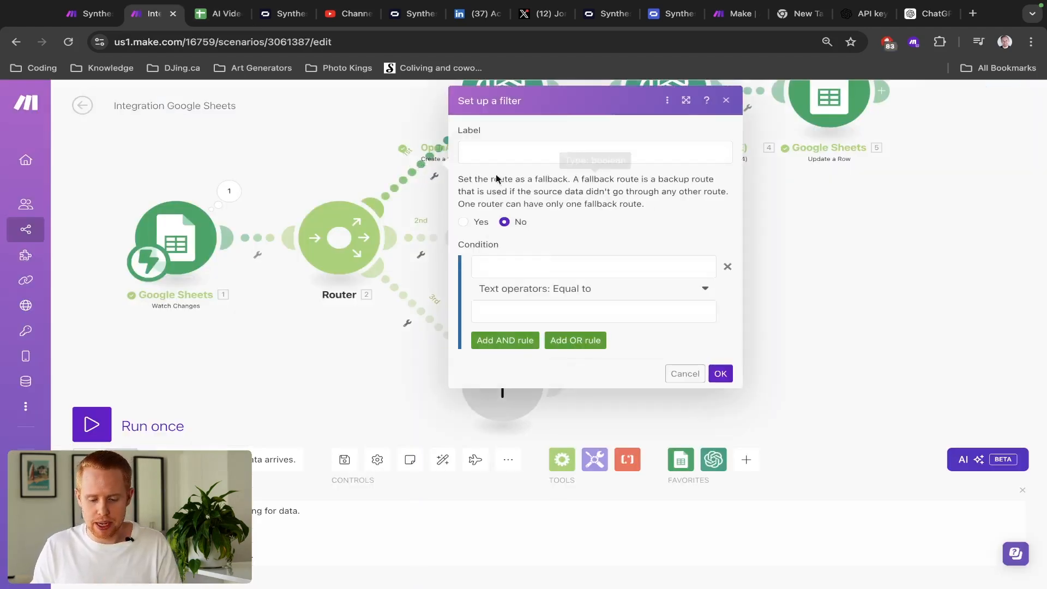
click(510, 160)
text(Content)
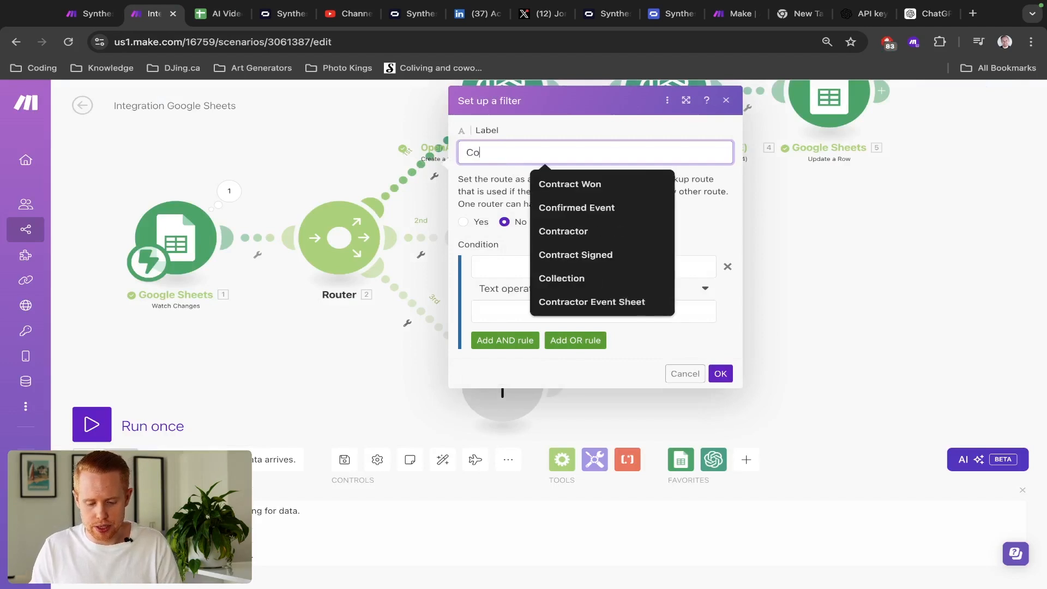
click(498, 270)
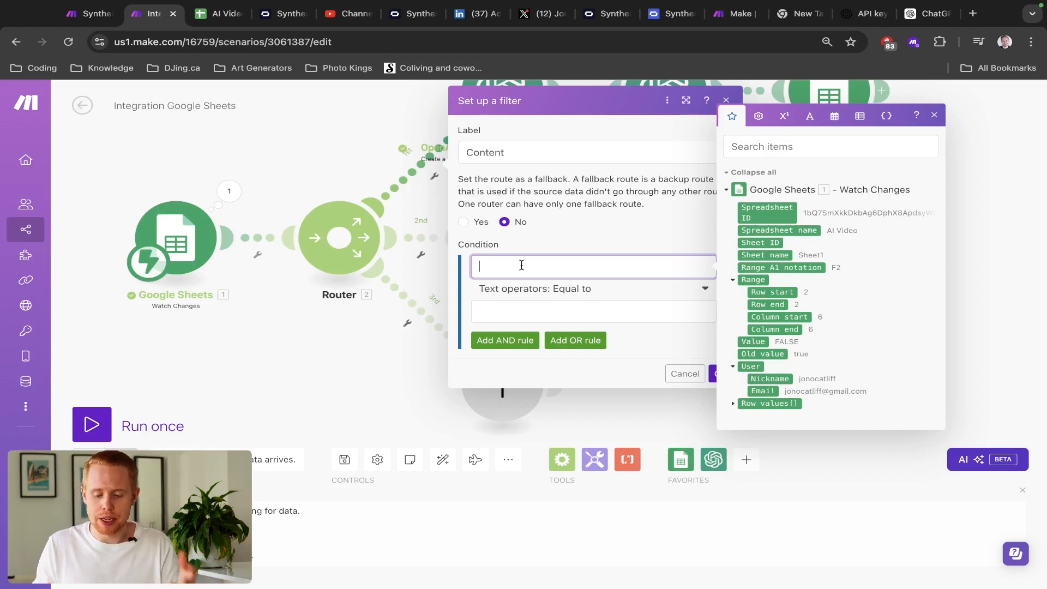
click(742, 342)
- Set the condition to Equal to (case insensitive) with the value TRUE
click(552, 299)
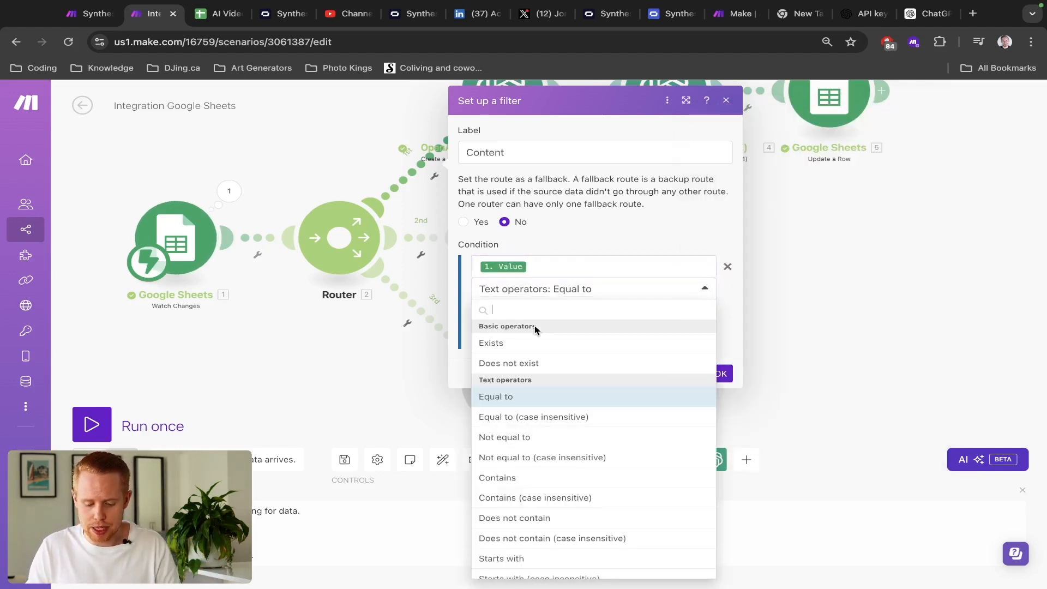
click(539, 417)
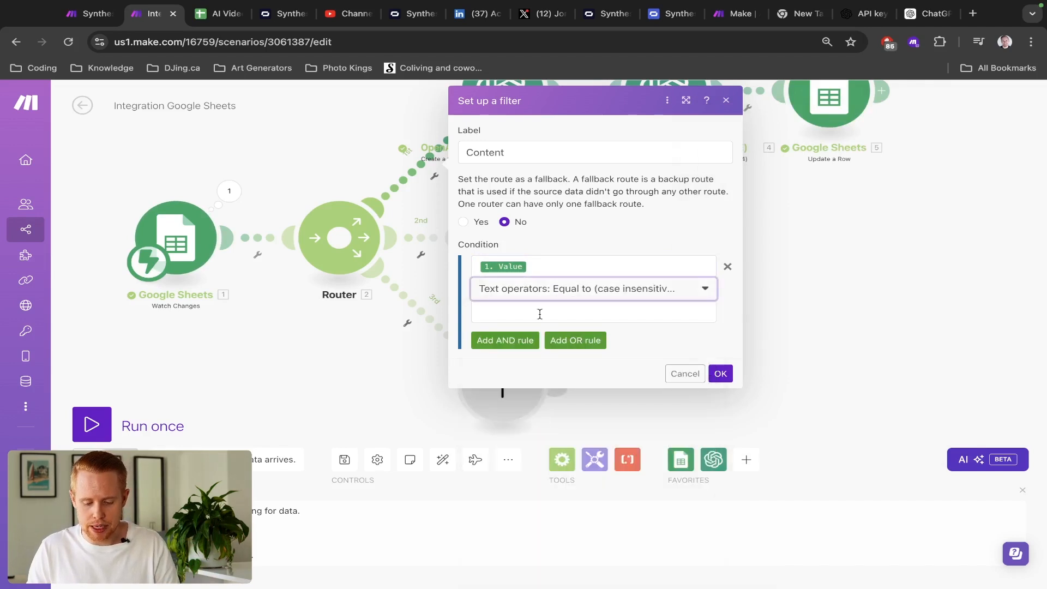
click(537, 312)
key(BackSpace)
key(BackSpace)
key(BackSpace)
text(true)
key(ctrl+a)
text(TRUE)
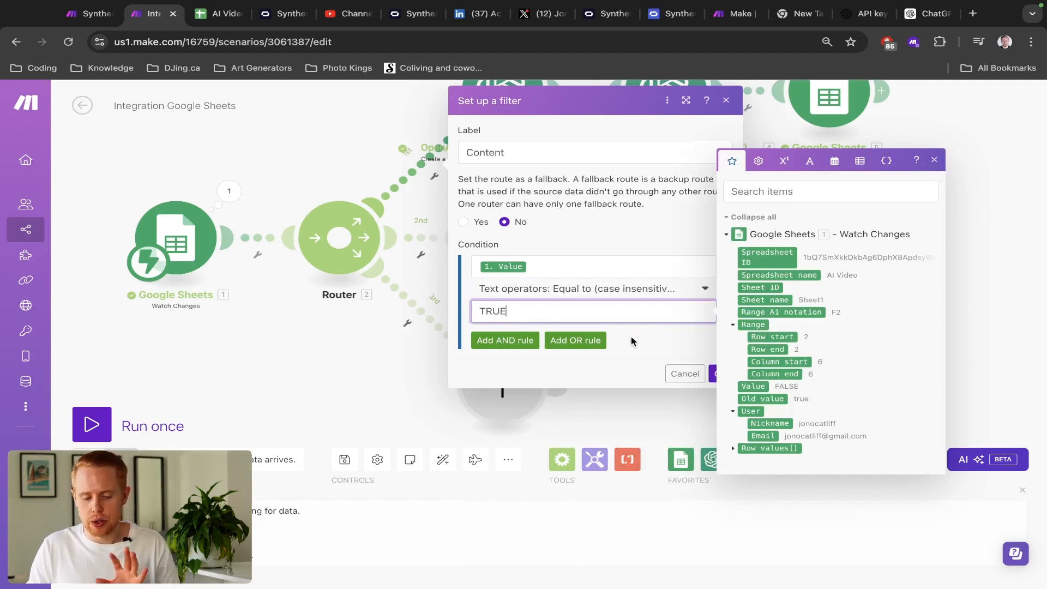
click(632, 341)
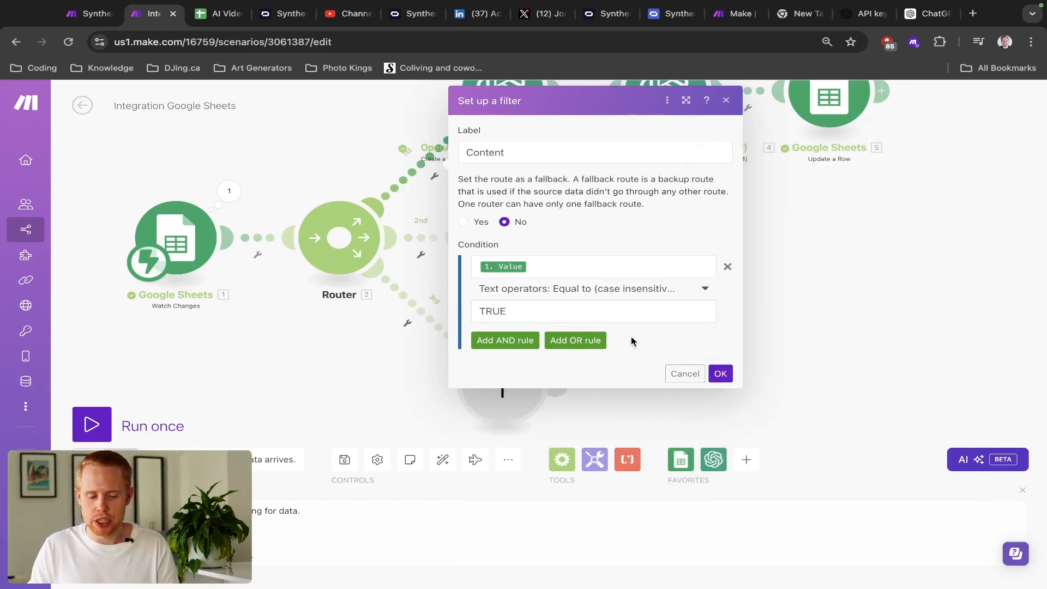
key(ctrl+Tab)
click(606, 291)
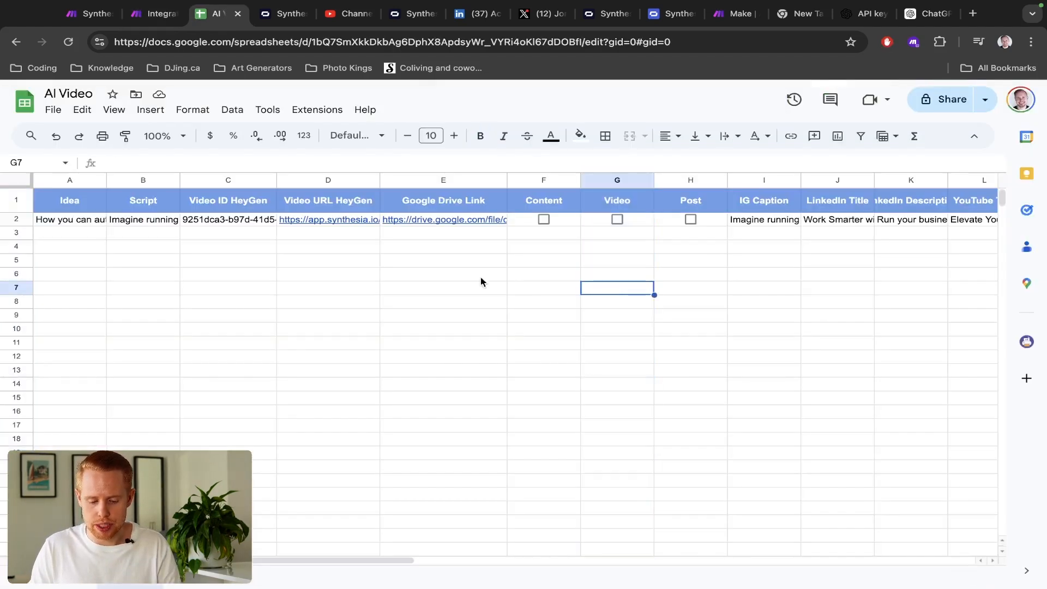
click(443, 260)
text(asdf)
key(Return)
key(Up)
key(Delete)
key(Up)
key(Up)
key(Up)
key(Right)
text(sdfd)
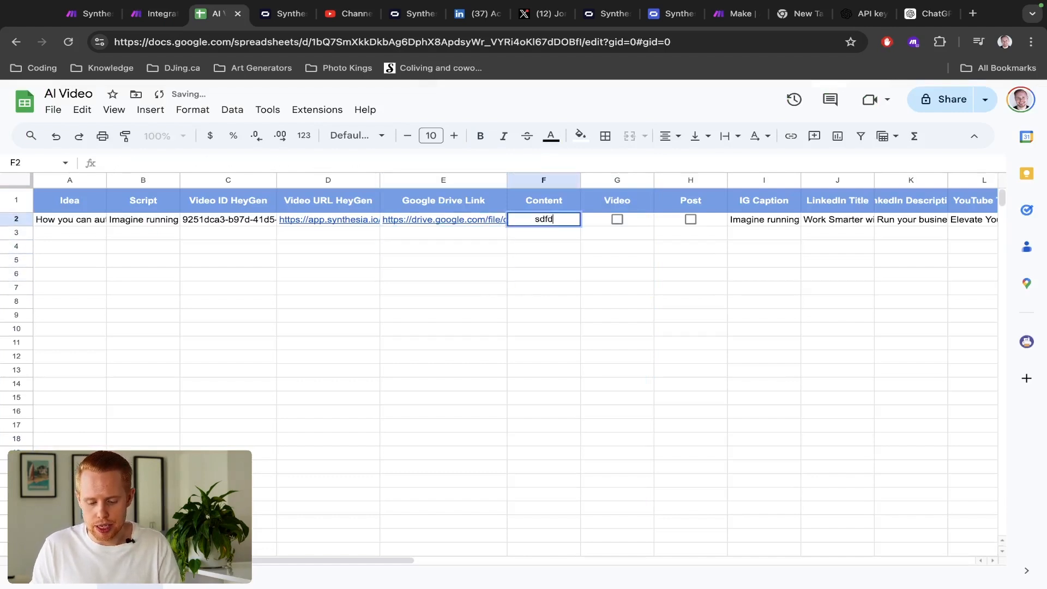
key(Escape)
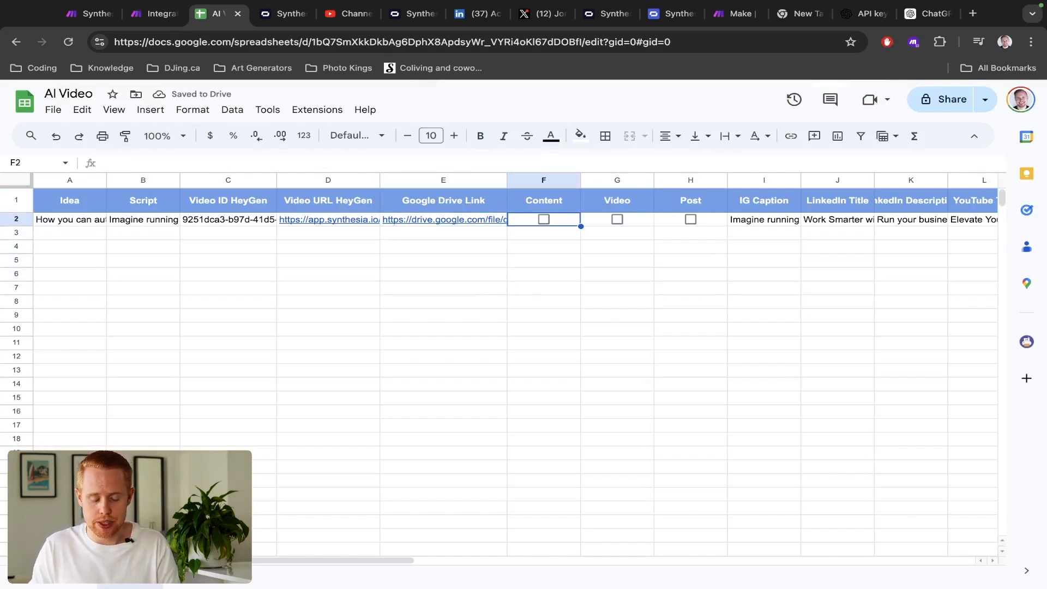
click(541, 220)
click(544, 220)
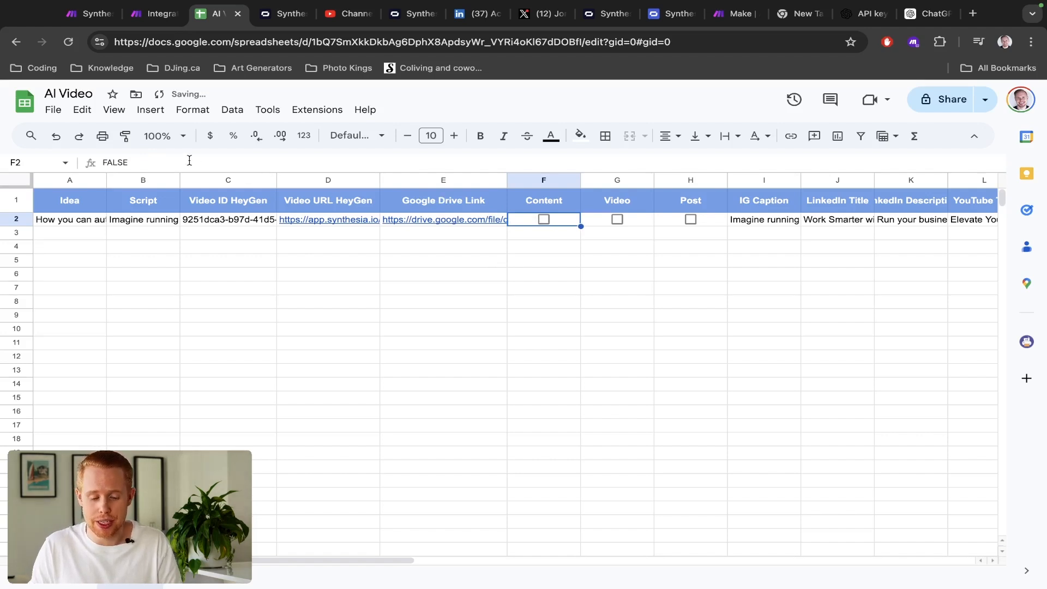
key(ctrl+shift+Tab)
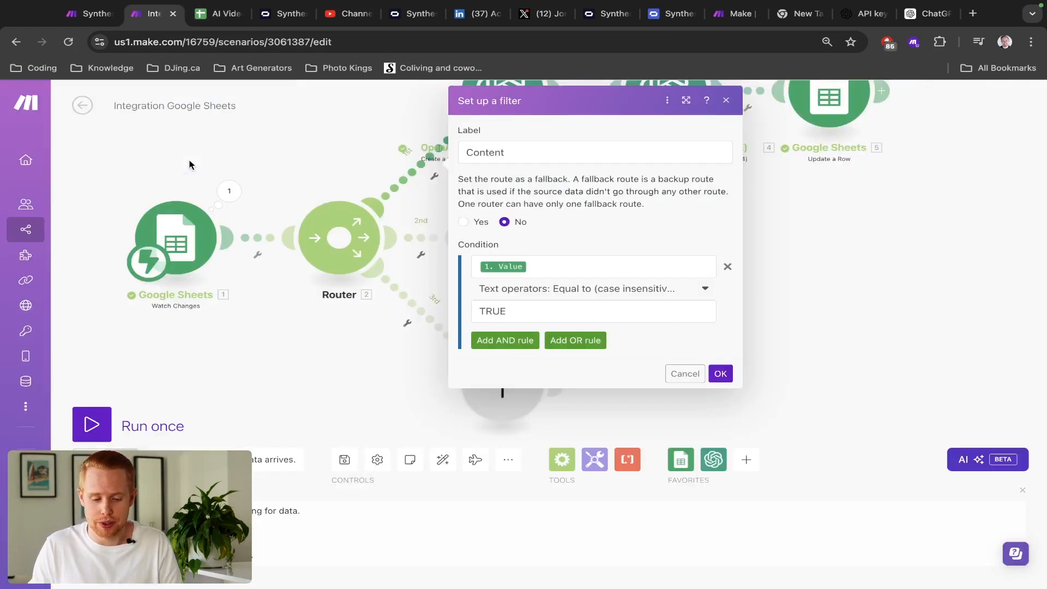
- Add a second condition requiring the changed column start to equal 6
click(505, 344)
click(508, 365)
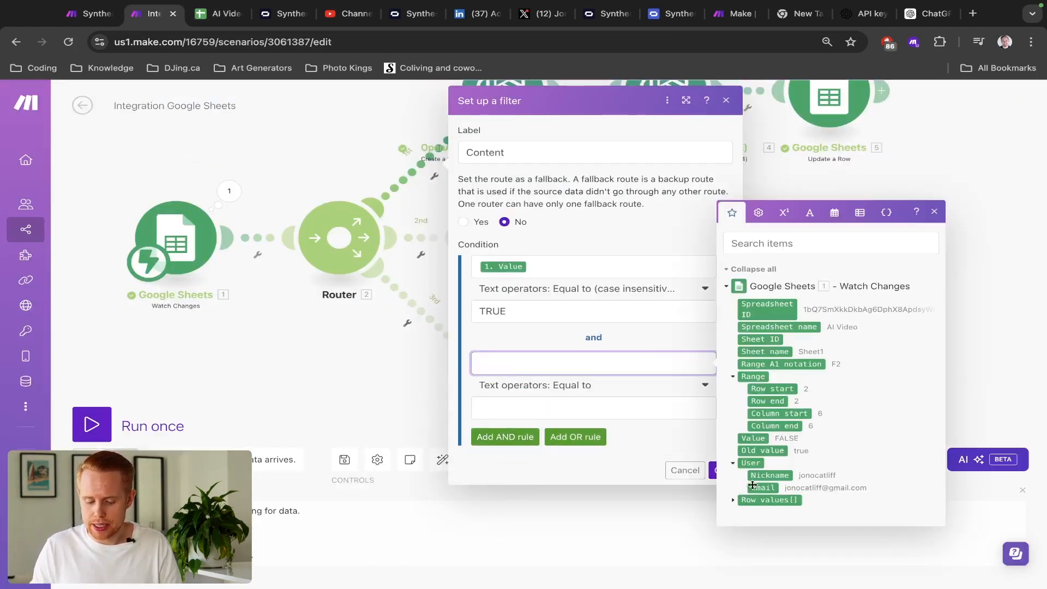
click(785, 414)
key(ctrl+Tab)
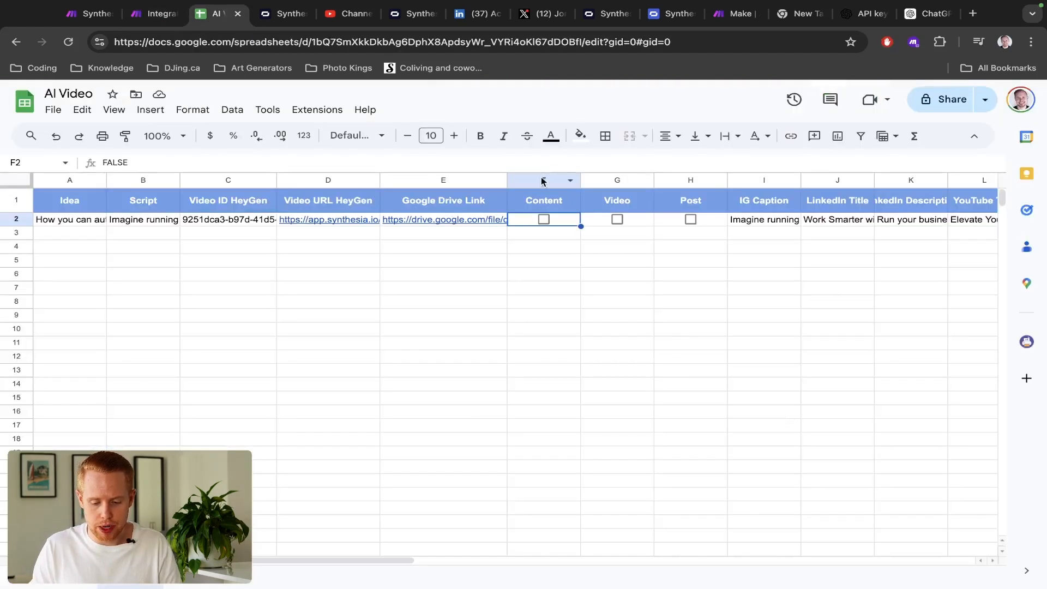
click(544, 180)
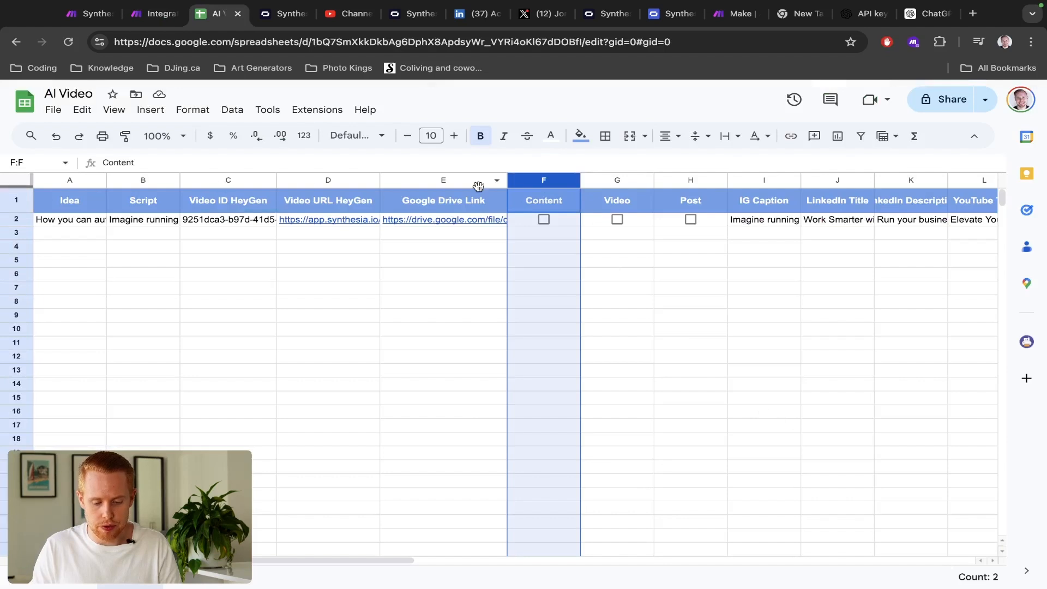
key(ctrl+shift+Tab)
click(538, 408)
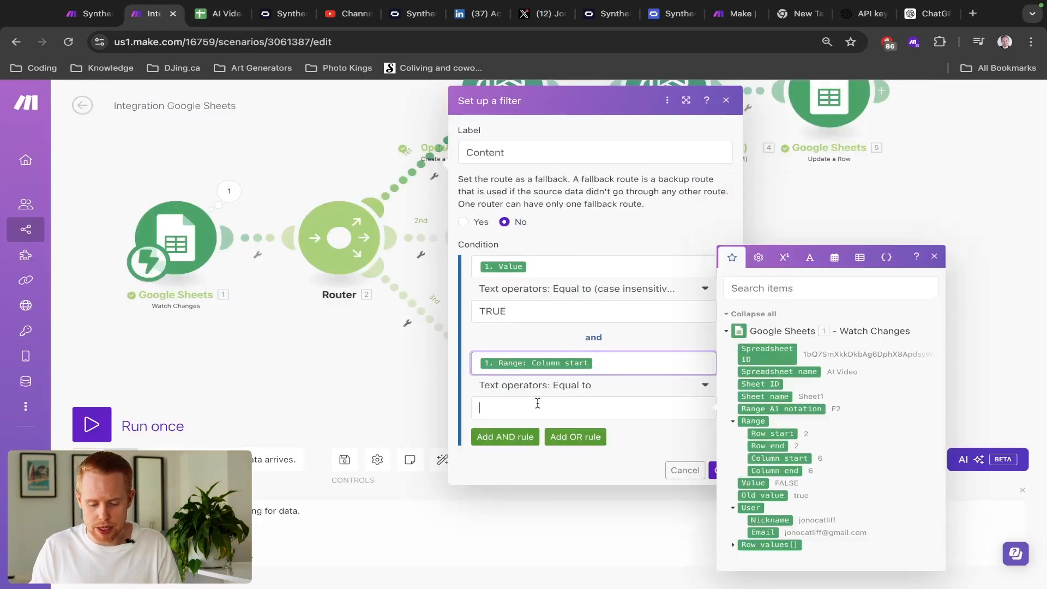
text(6)
- Add a third condition that Row values column A exists, confirm the filter and save
click(523, 436)
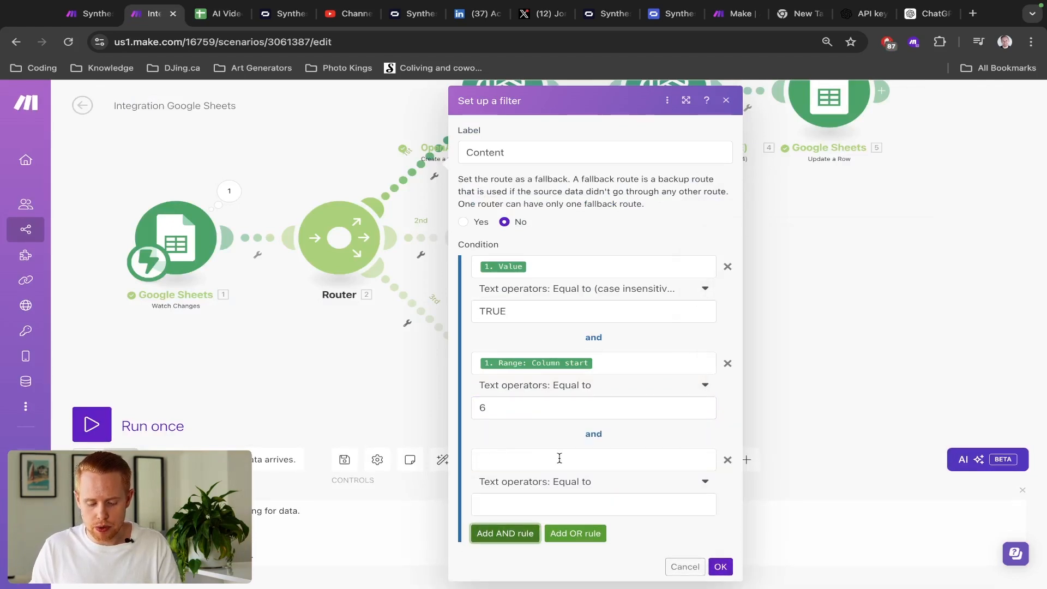
click(558, 460)
key(ctrl+Tab)
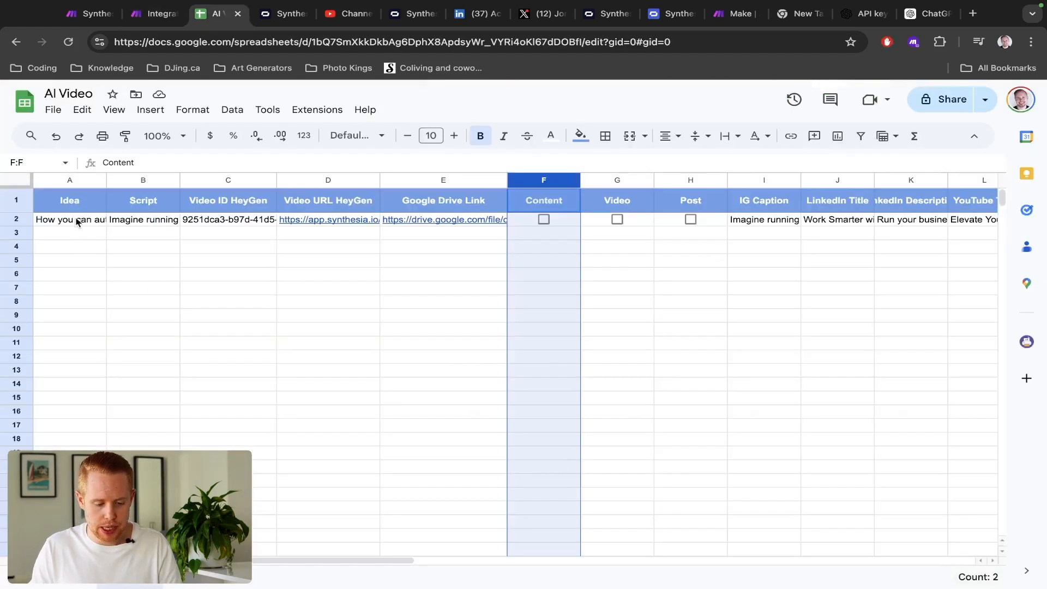
click(71, 181)
click(70, 218)
double_click(70, 219)
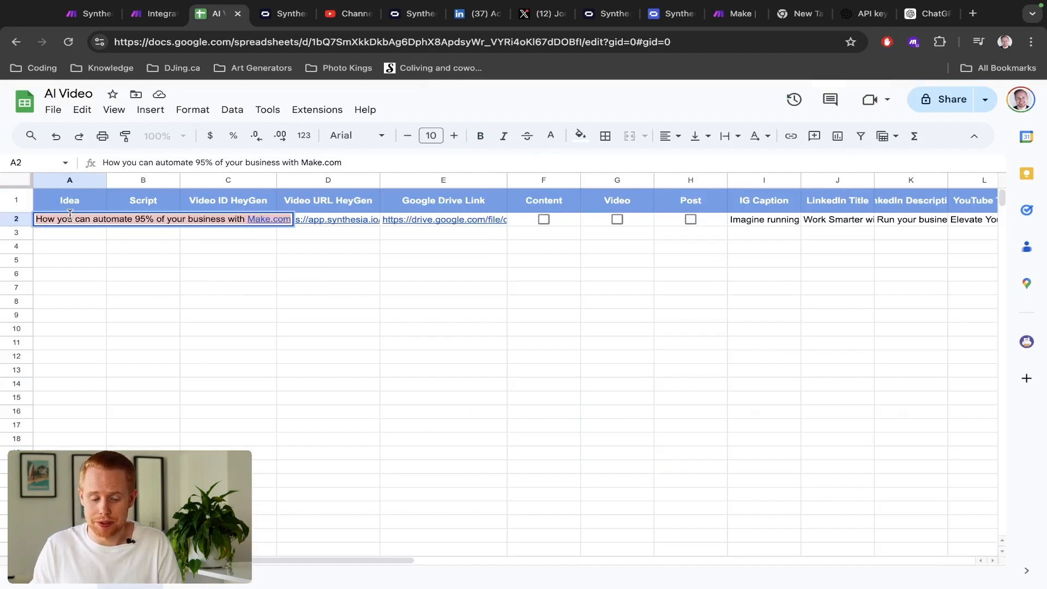
key(ctrl+shift+Tab)
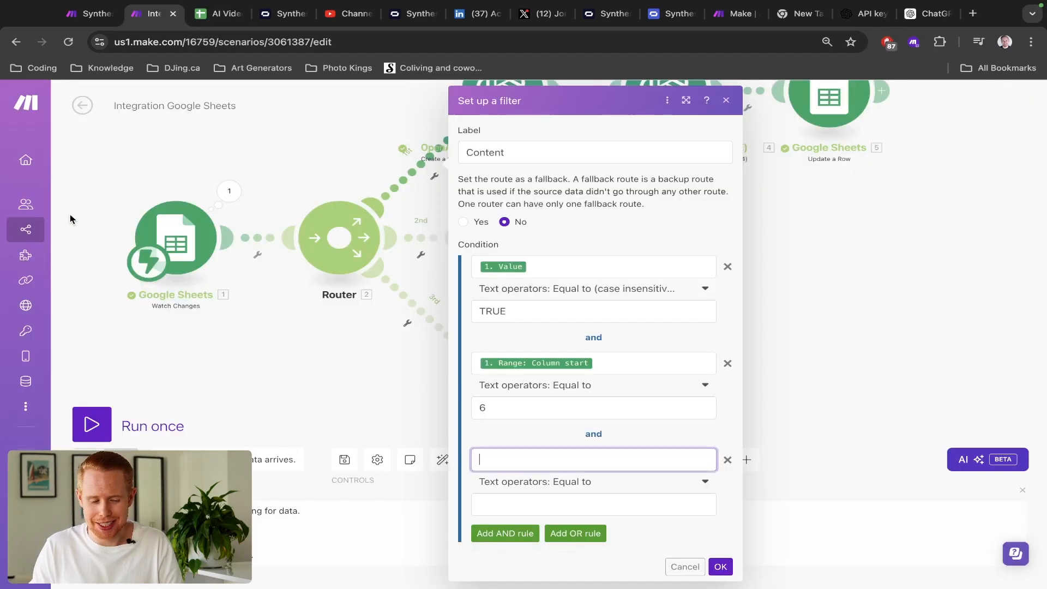
click(522, 463)
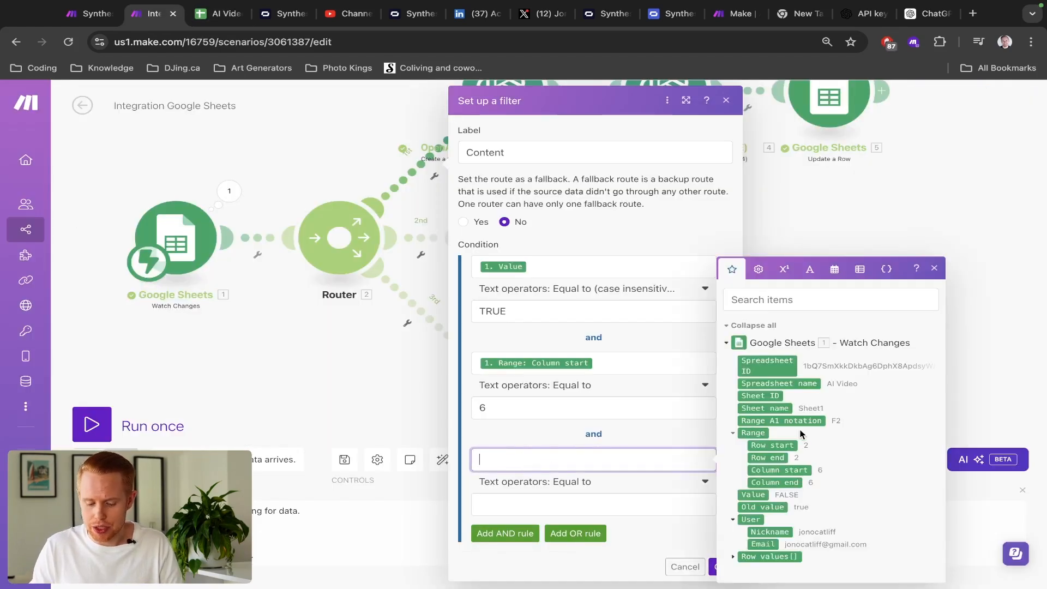
click(734, 557)
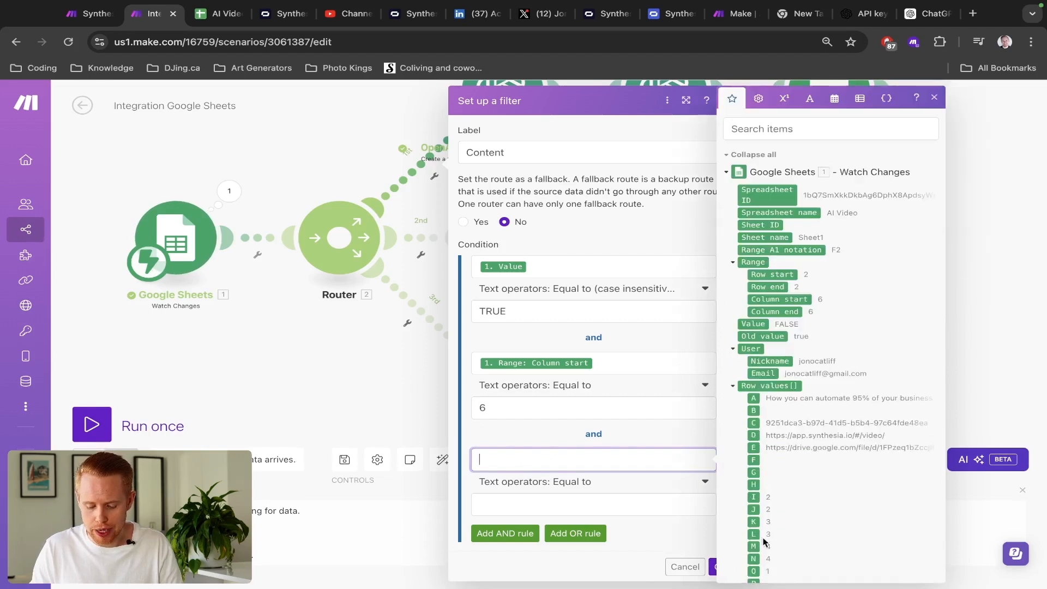
click(753, 398)
click(559, 483)
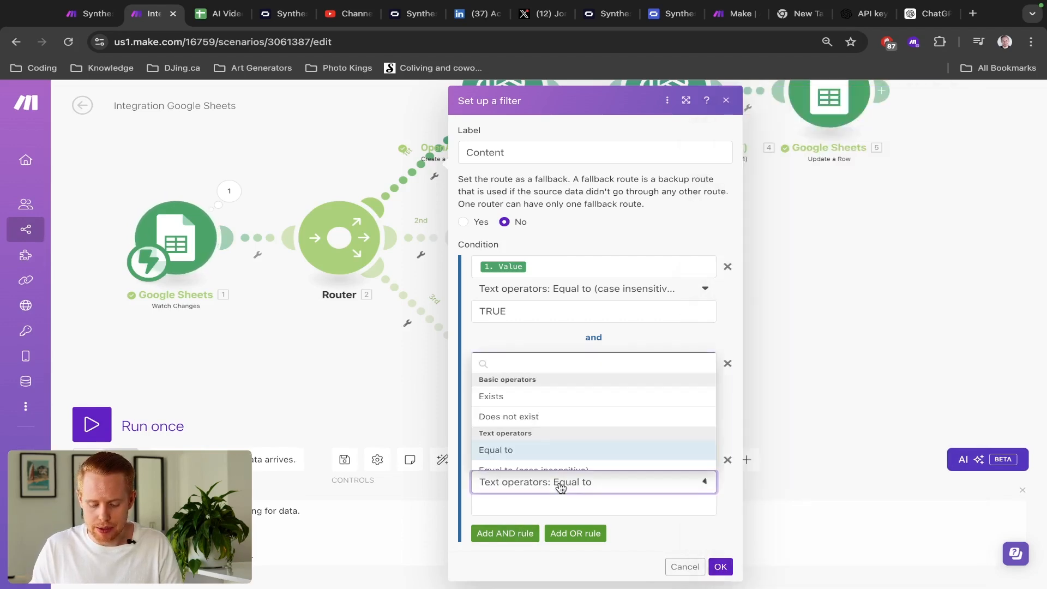
click(512, 398)
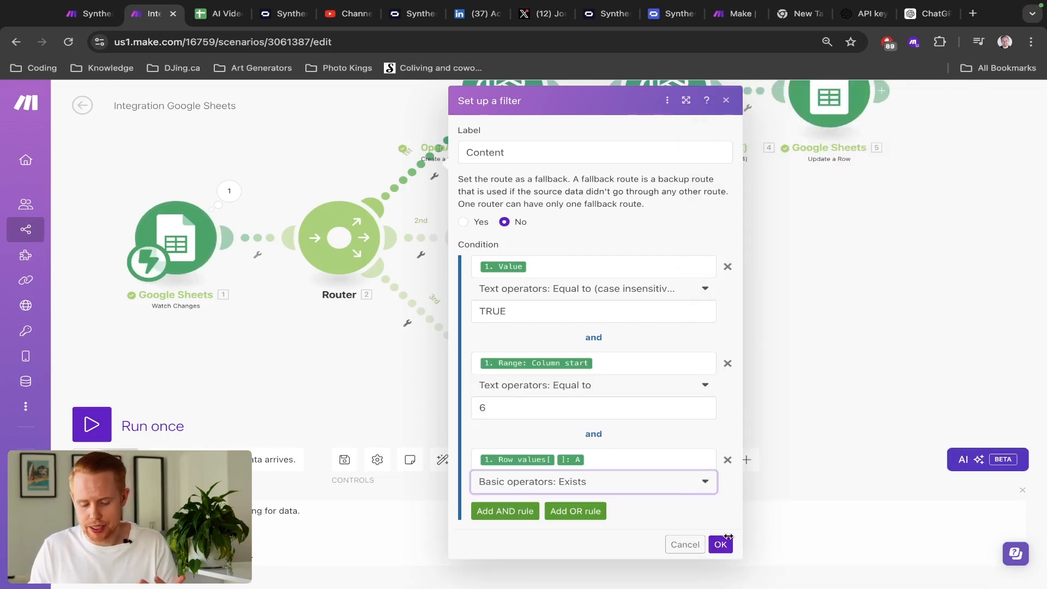
click(720, 544)
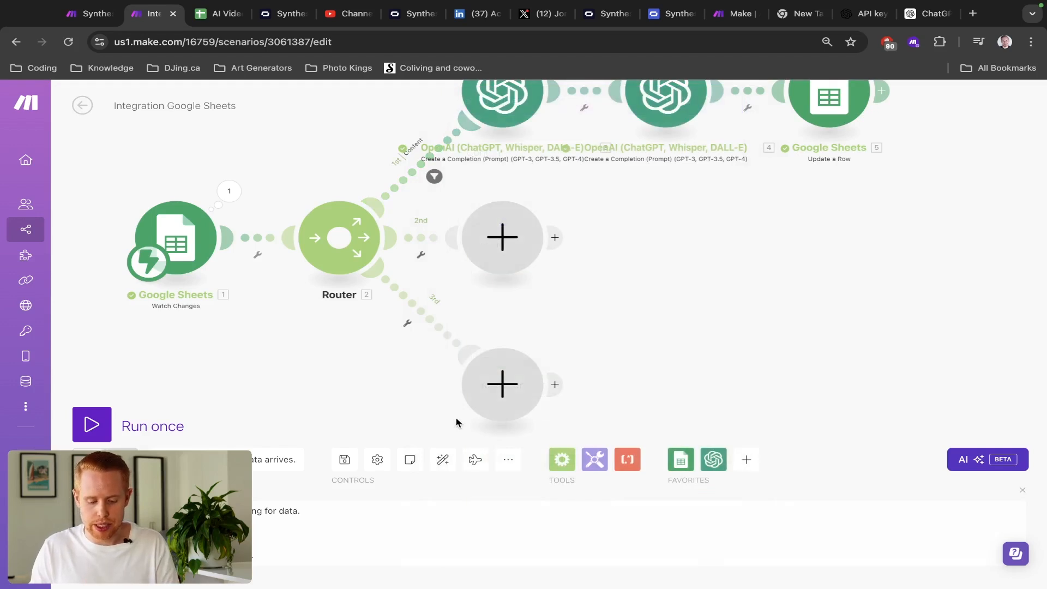
key(ctrl+s)
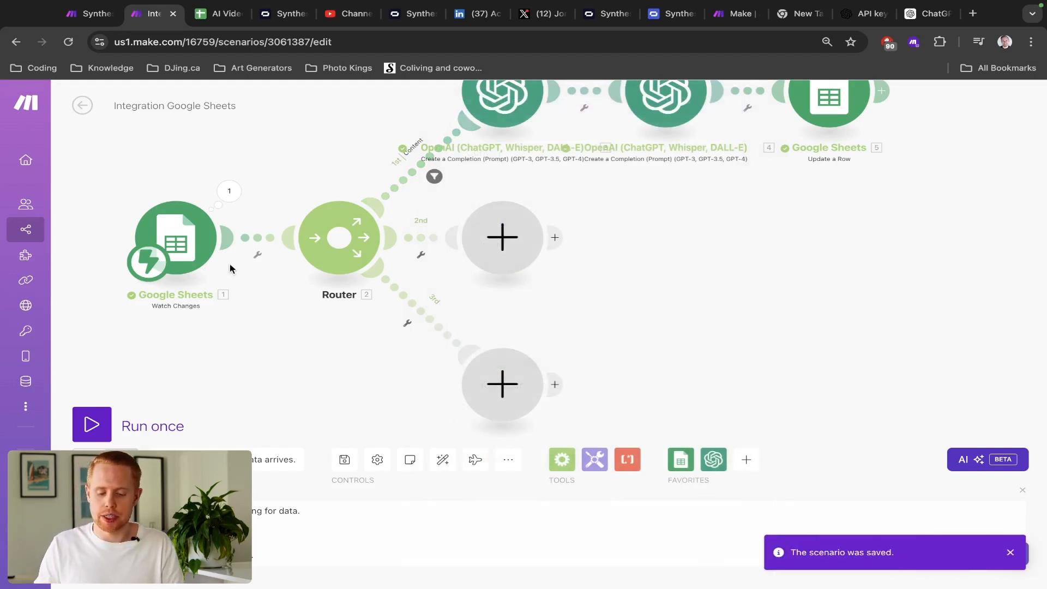
- Label the 2nd route's filter 'Video' with Value equal to TRUE, case insensitive
click(429, 239)
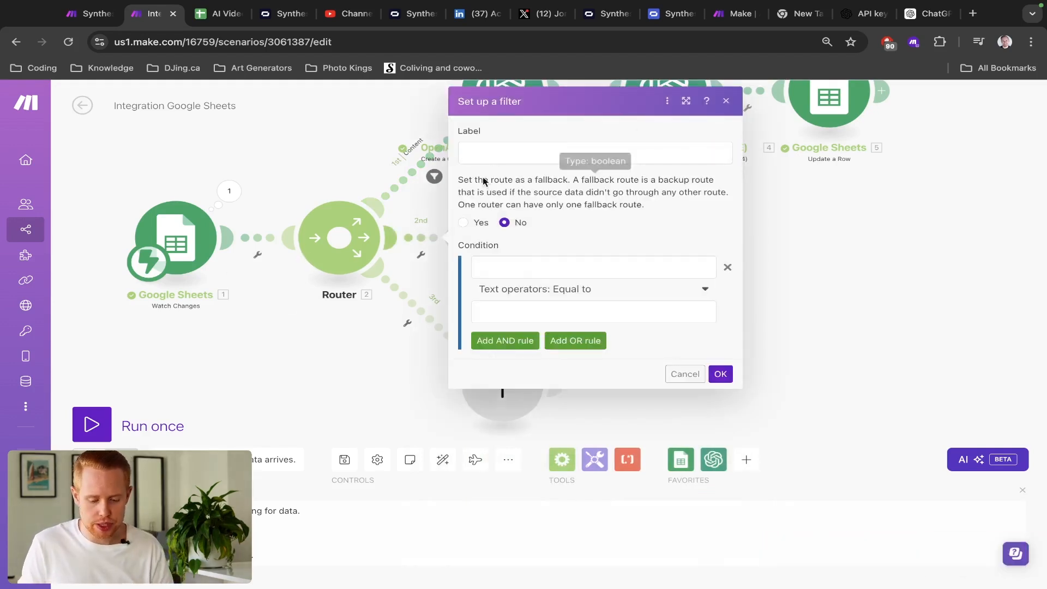
click(501, 157)
text(Video)
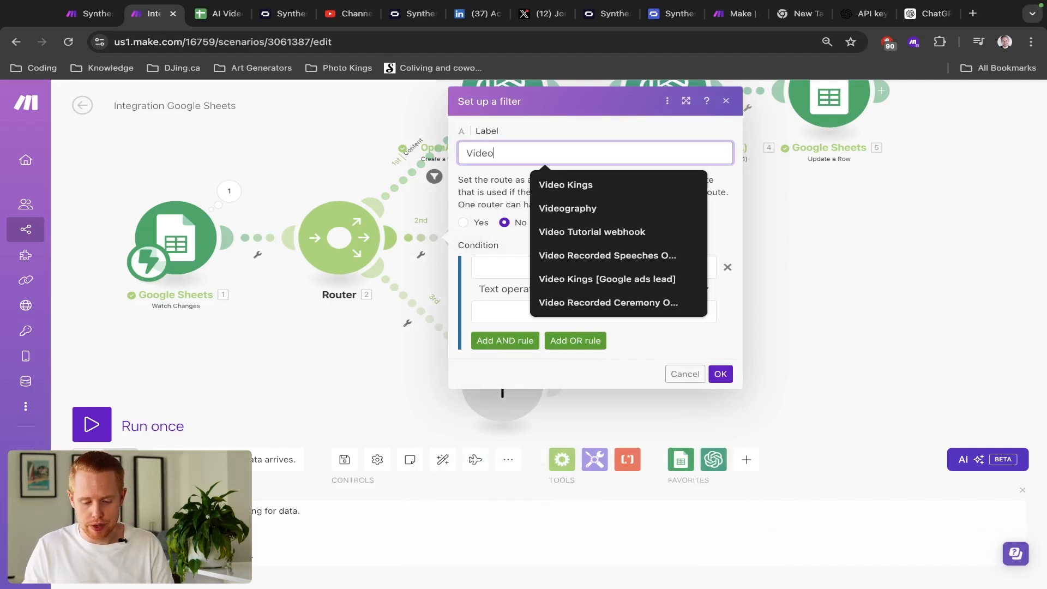
click(484, 267)
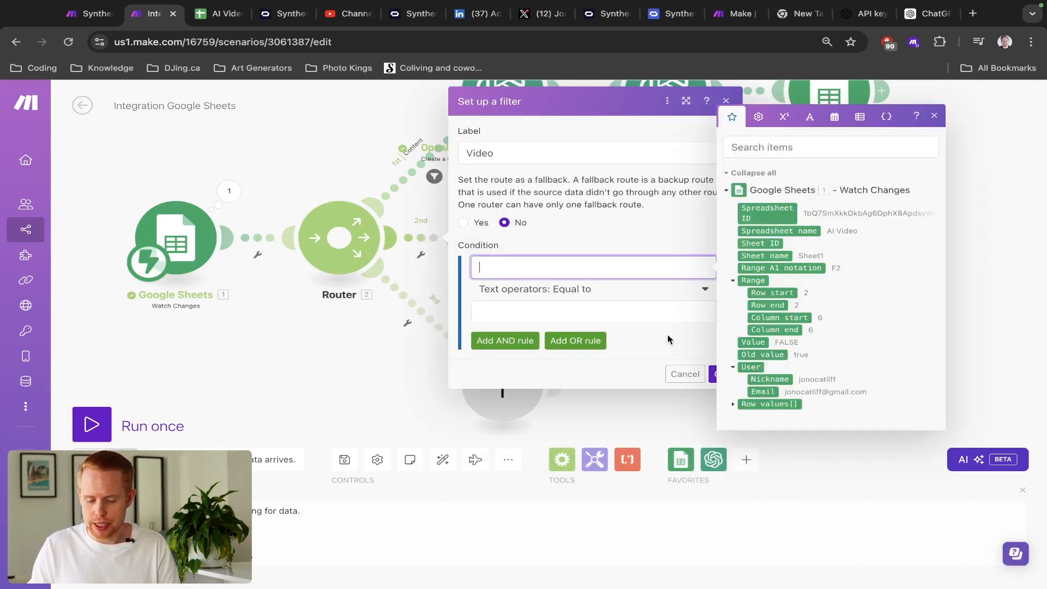
click(744, 342)
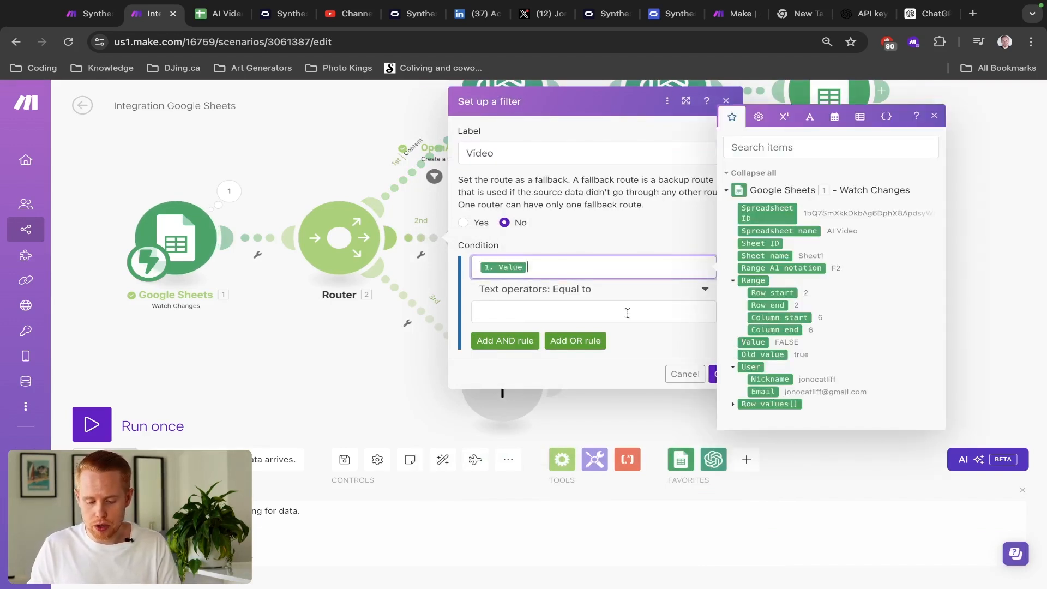
click(584, 295)
text(equal)
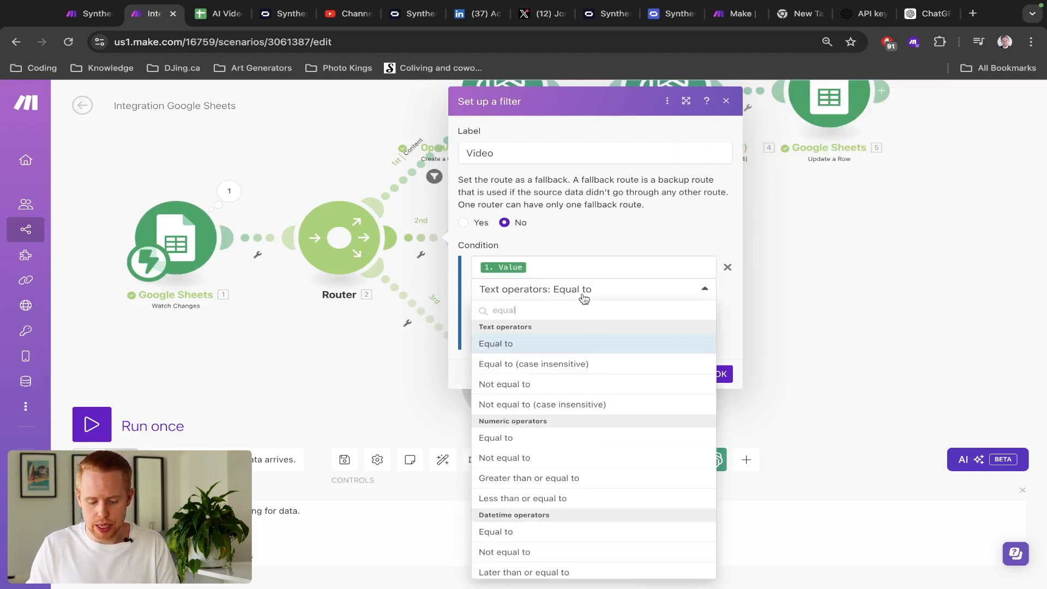
click(582, 363)
click(525, 312)
text(TRUE)
- Add an AND condition requiring the changed column start to equal 7
click(505, 340)
click(523, 360)
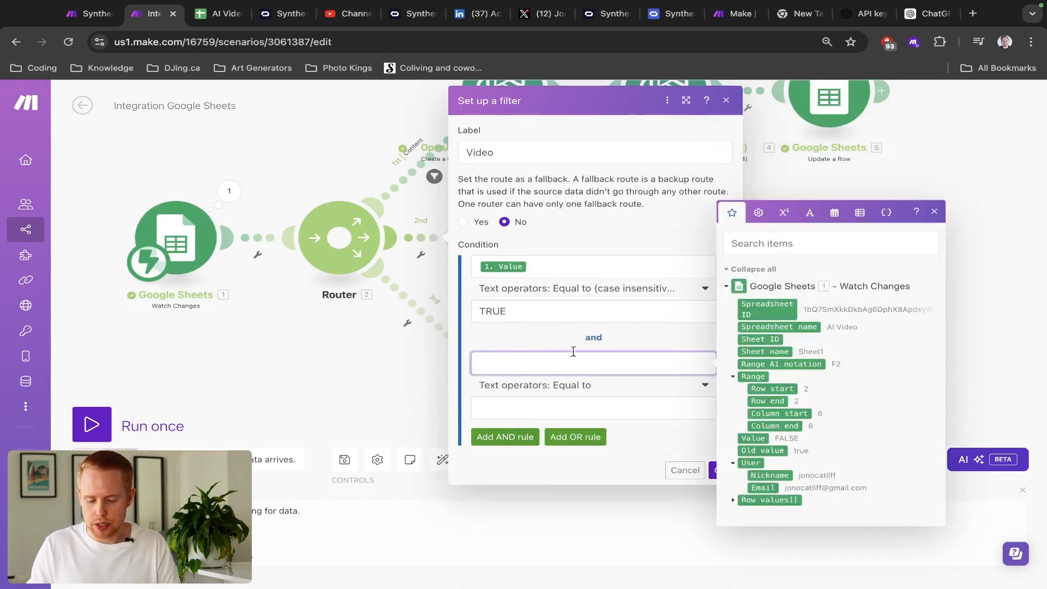
click(733, 500)
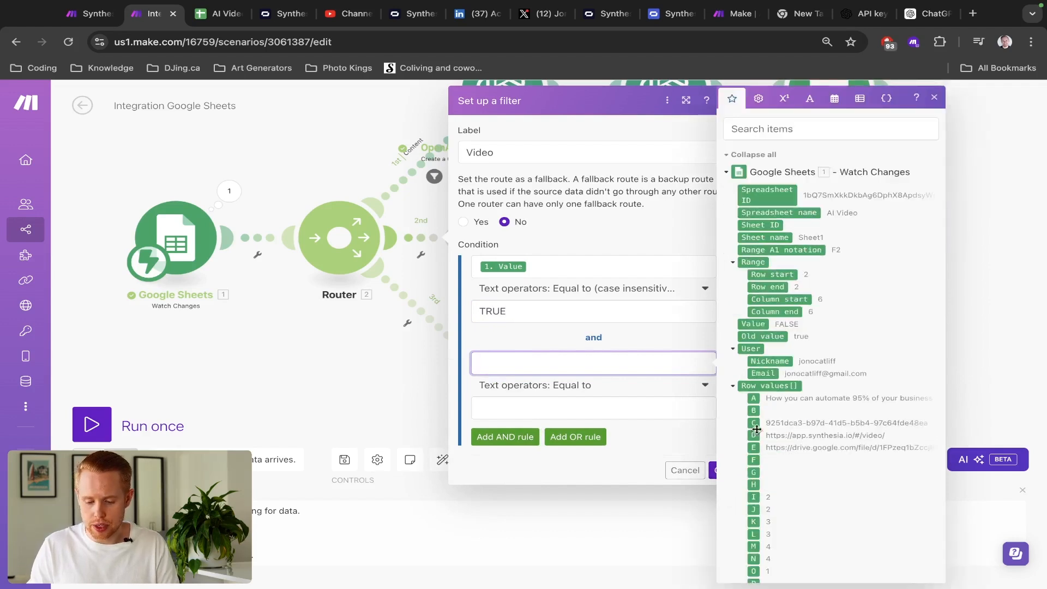
click(780, 299)
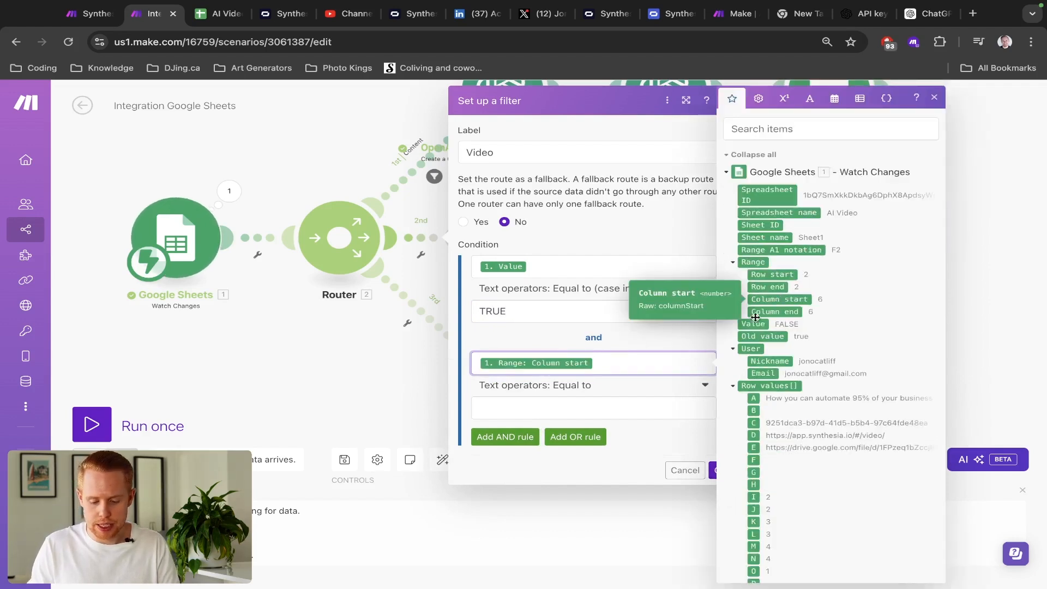
click(656, 405)
text(7)
key(ctrl+Tab)
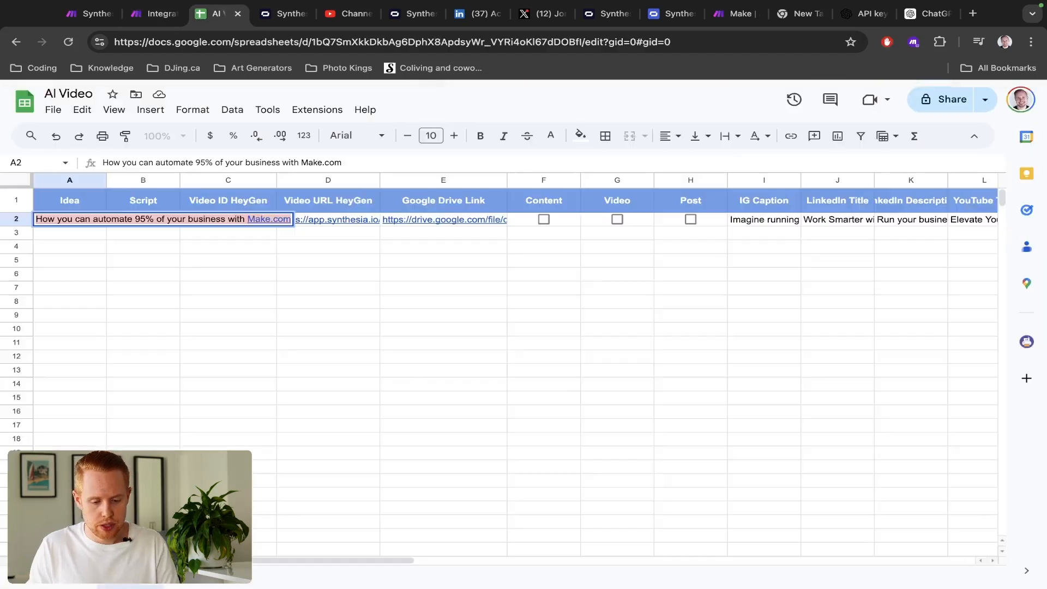
click(607, 175)
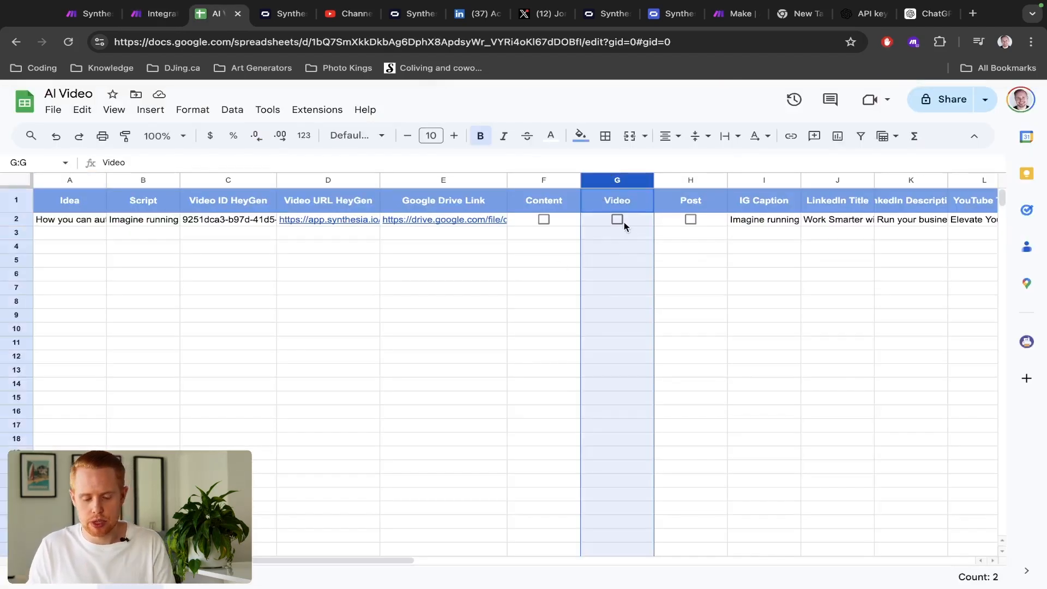
key(ctrl+shift+Tab)
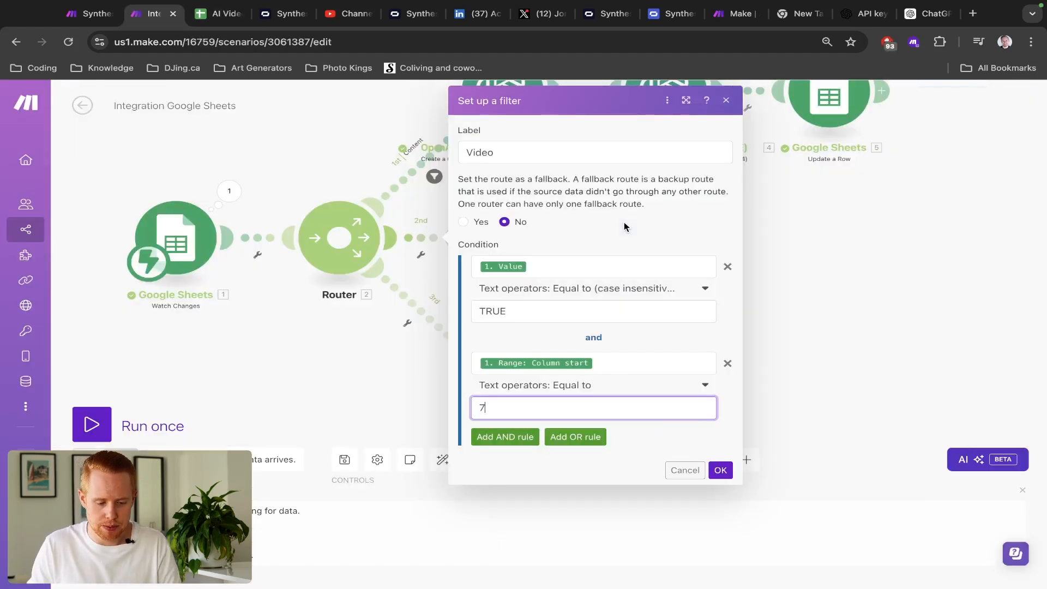
- Add a third condition that Row values column B exists and confirm the Video filter
click(508, 436)
click(509, 459)
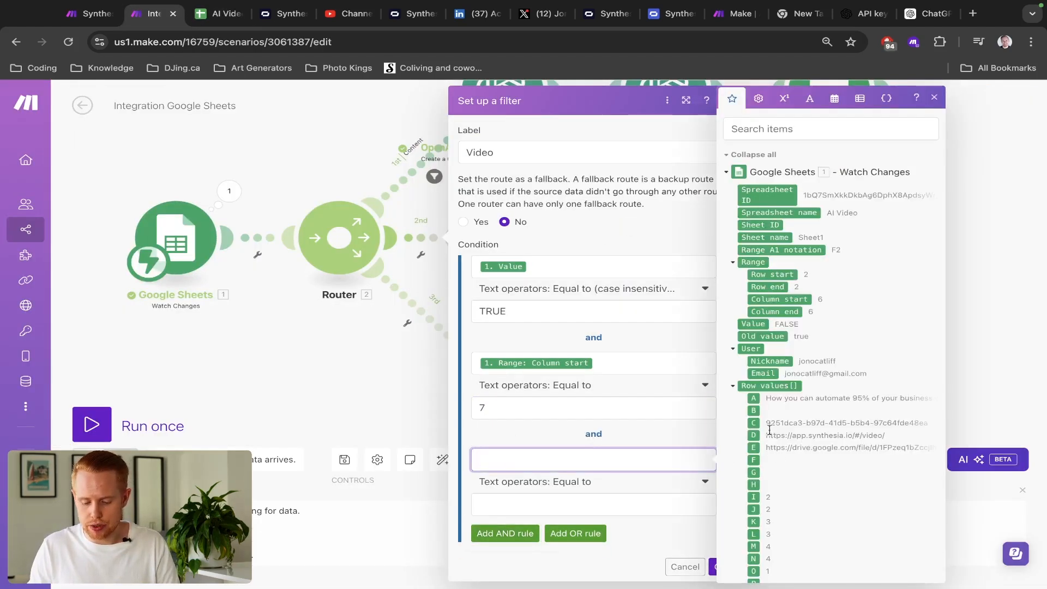
click(753, 410)
key(ctrl+Tab)
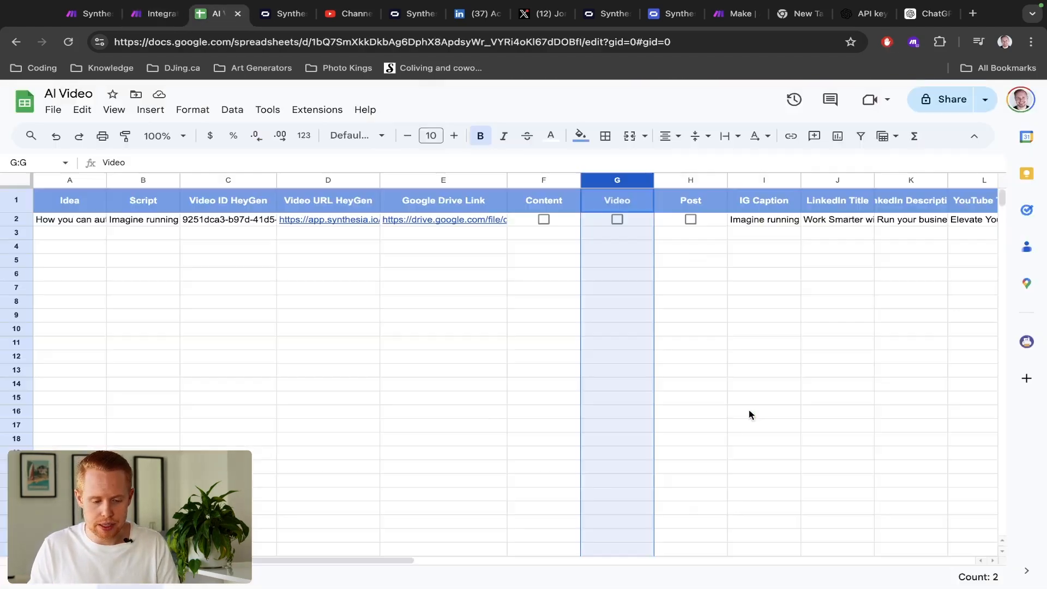
click(133, 219)
key(ctrl+shift+Tab)
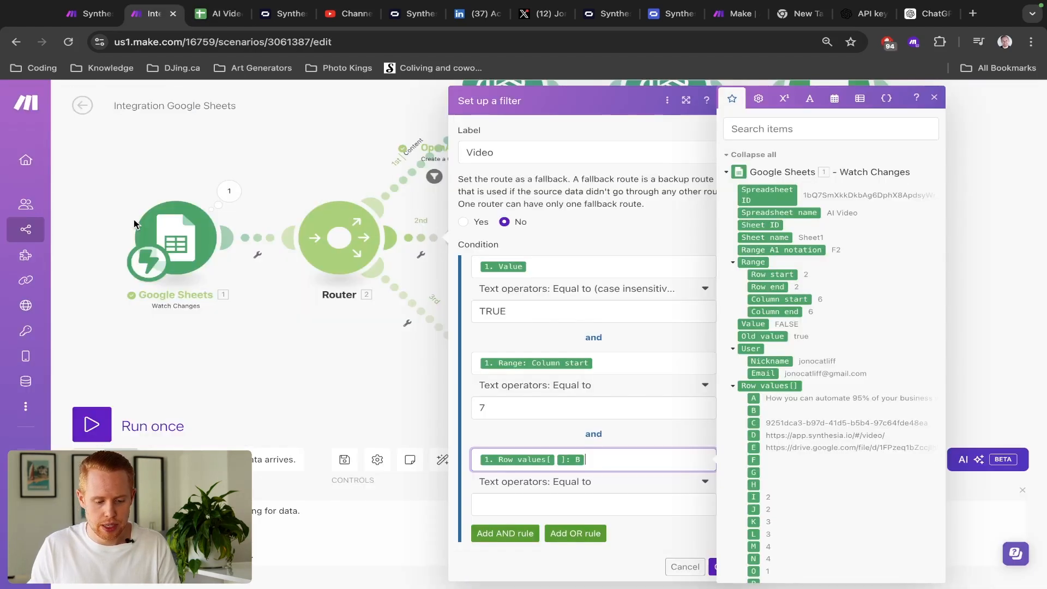
click(570, 482)
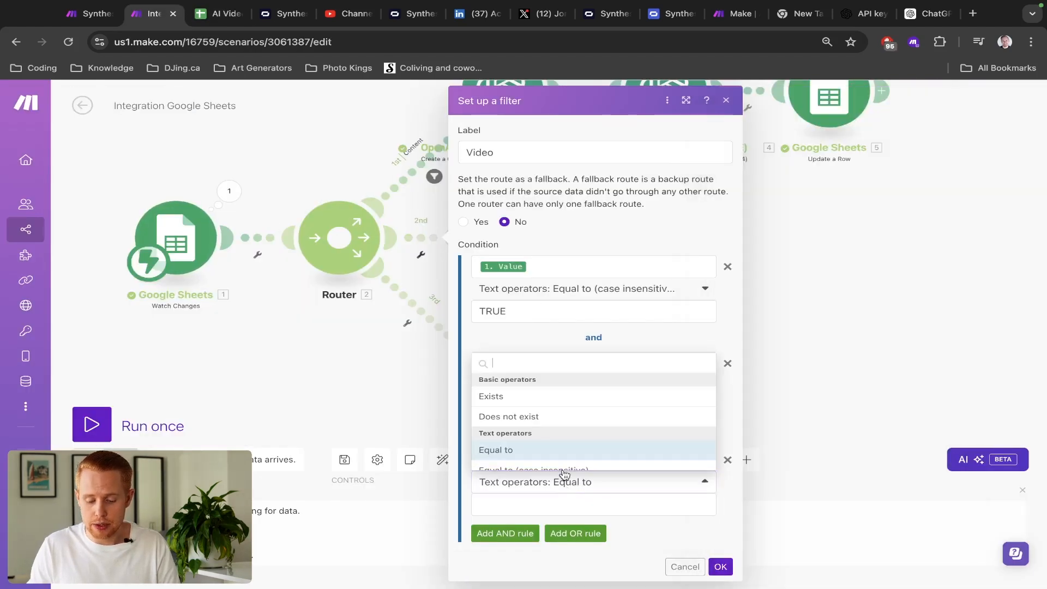
click(510, 398)
click(721, 545)
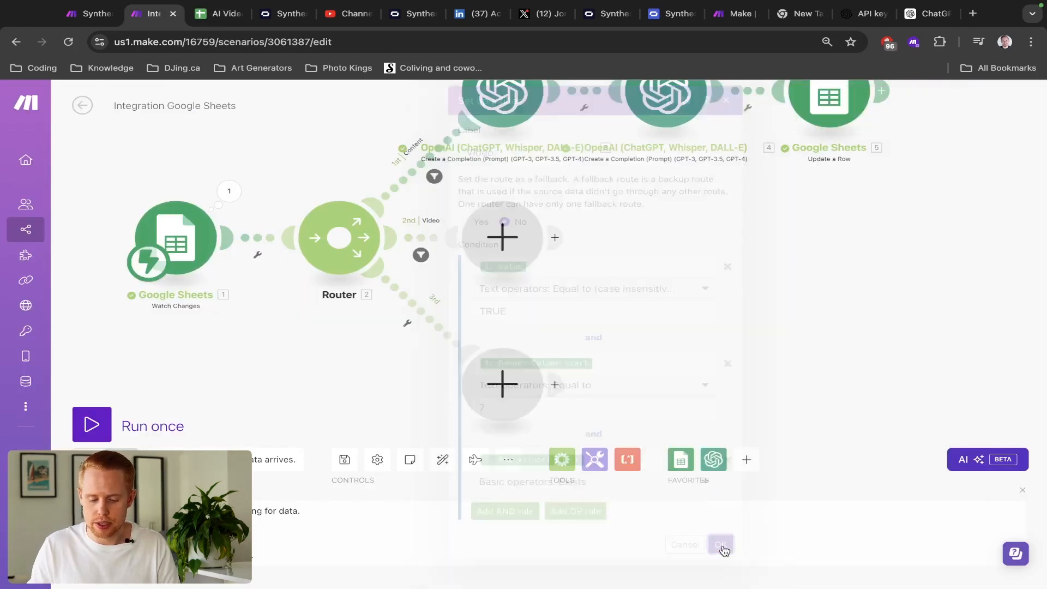
- Save, then search 'synt' and place a Synthesia 'Create a Video' module on the Video route
key(ctrl+s)
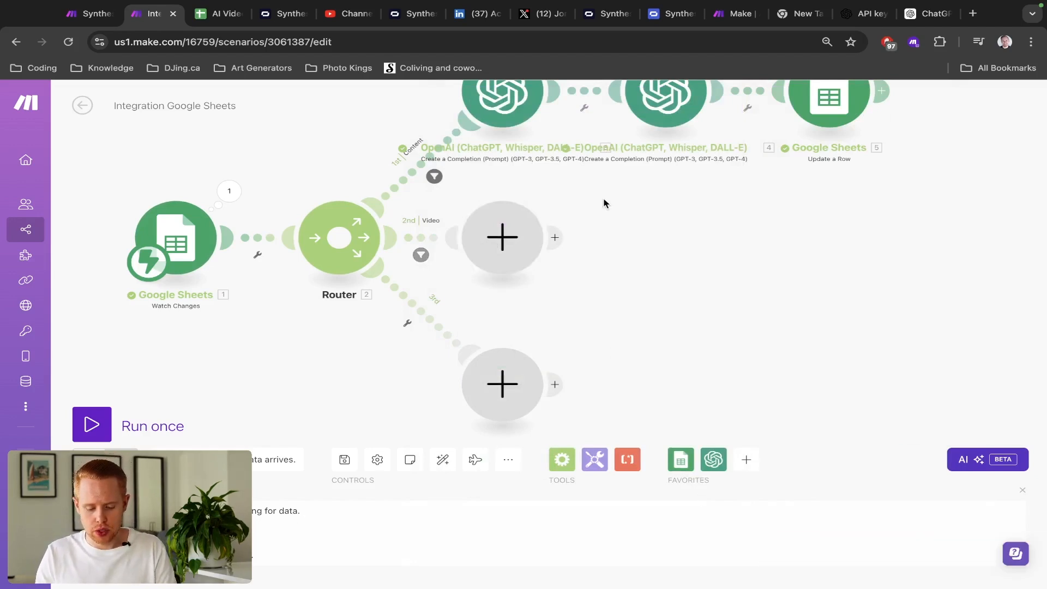
click(519, 249)
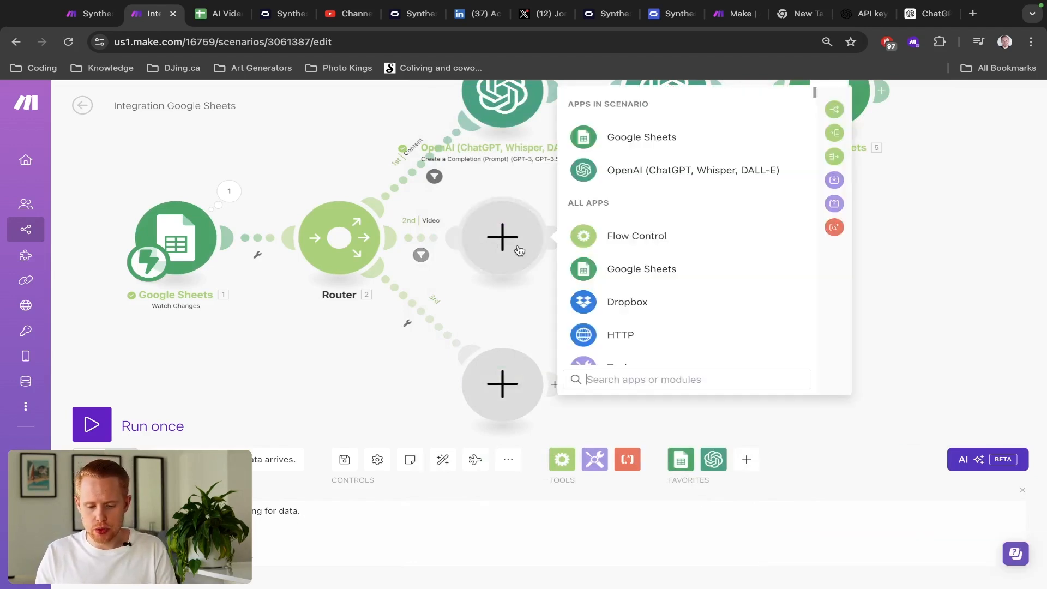
text(synt)
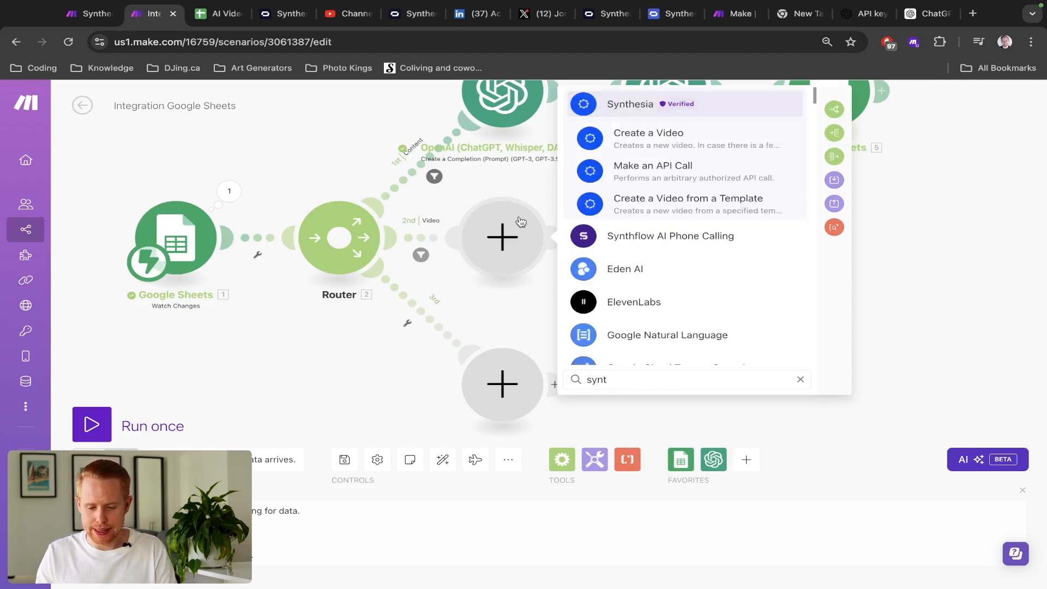
click(605, 112)
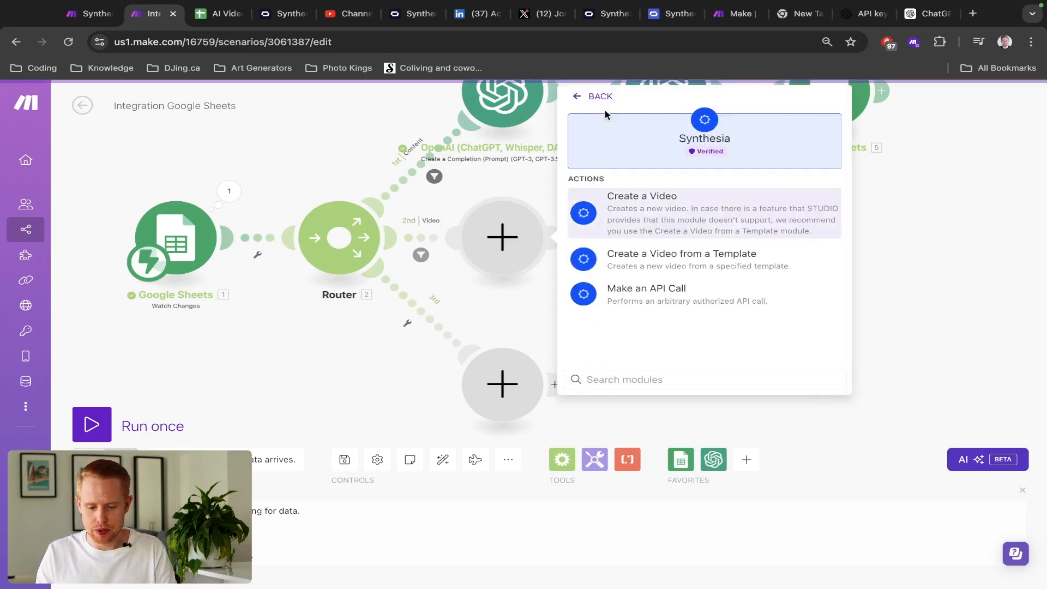
click(622, 201)
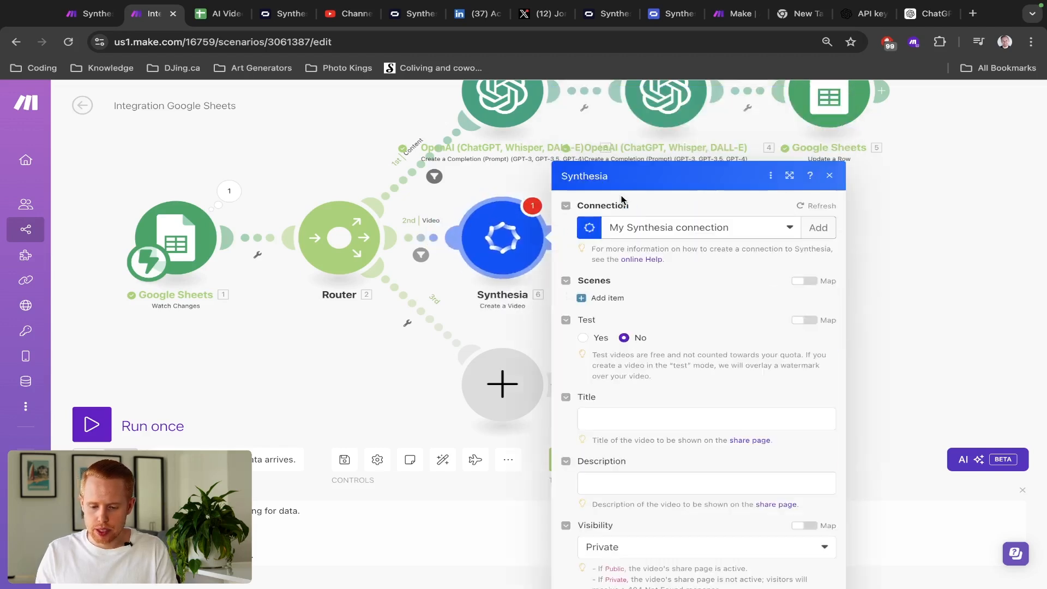
click(816, 153)
click(567, 205)
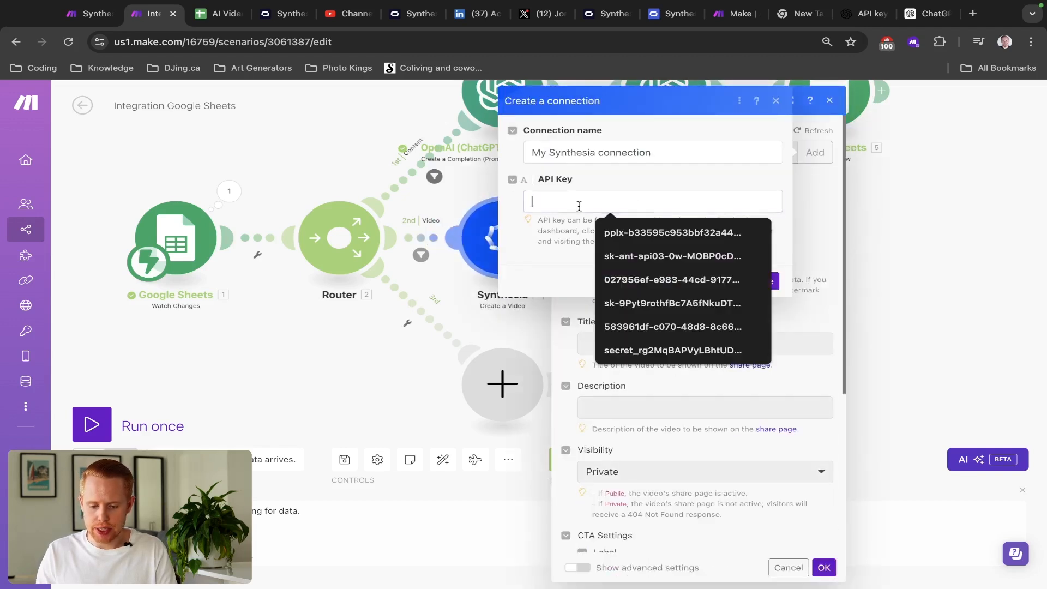
click(581, 205)
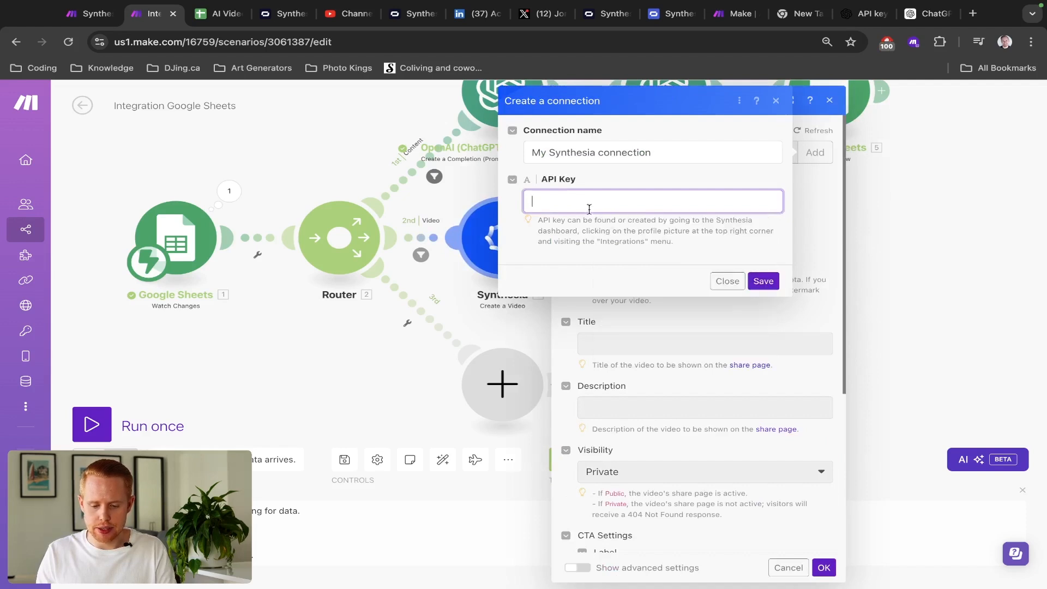
click(284, 17)
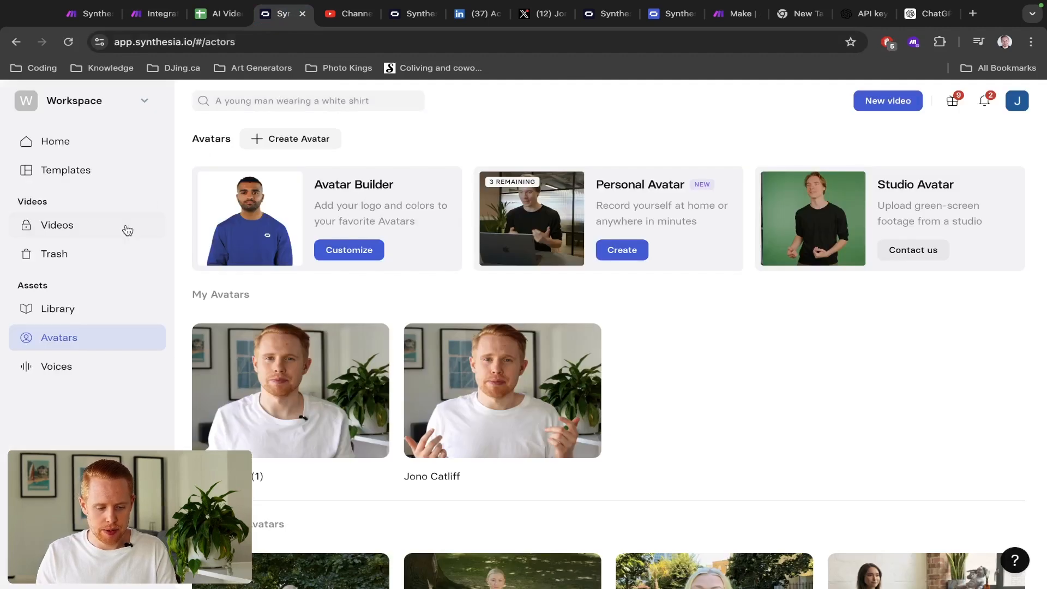
click(1016, 106)
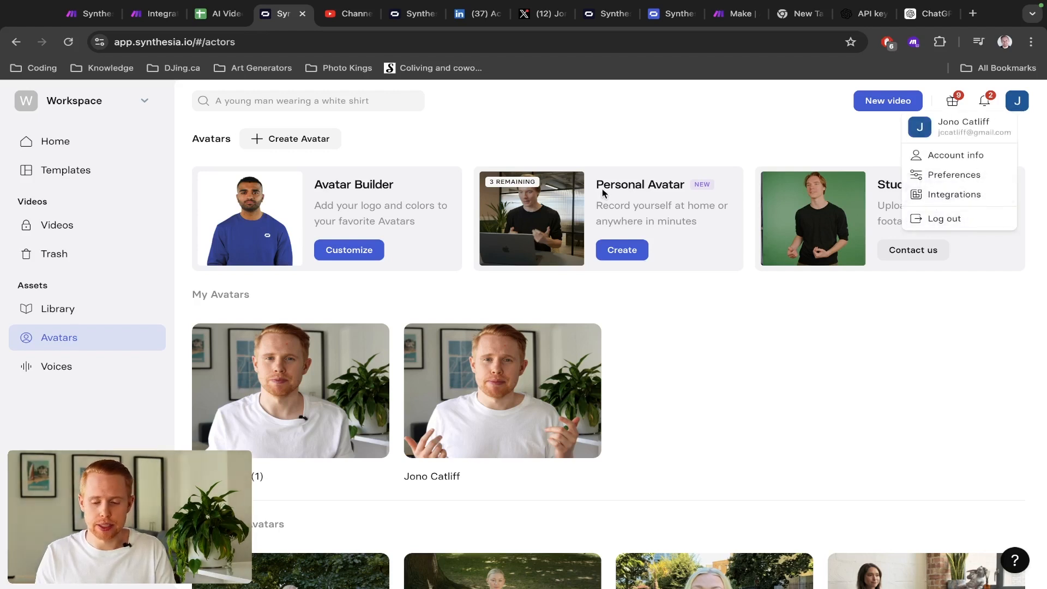
click(651, 137)
key(super+2)
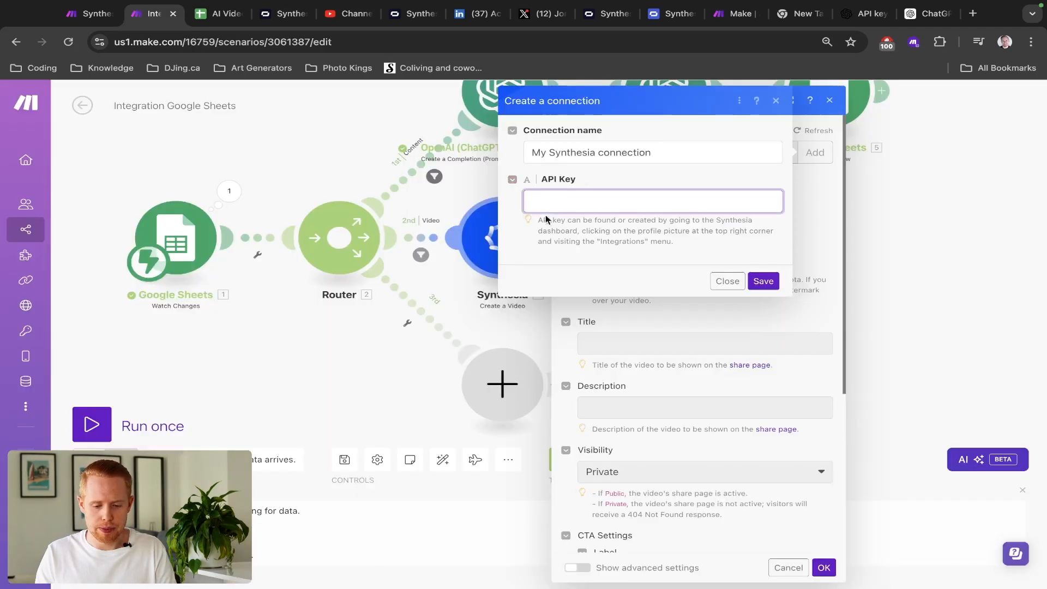
click(728, 281)
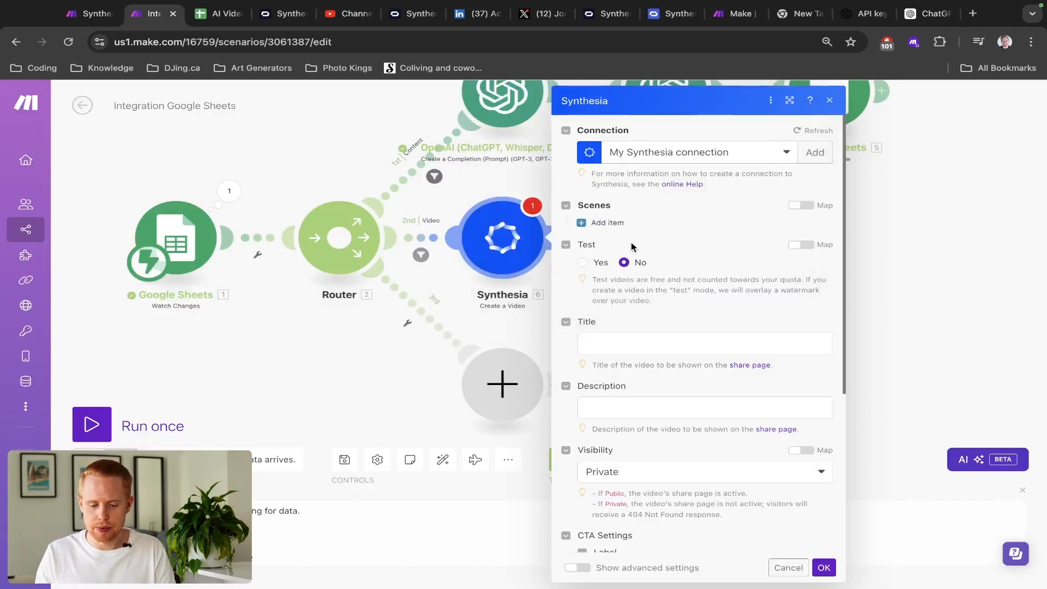
- Add a first scene item under Scenes and browse the stock avatar list
scroll(702, 323, down, 5)
scroll(700, 321, up, 5)
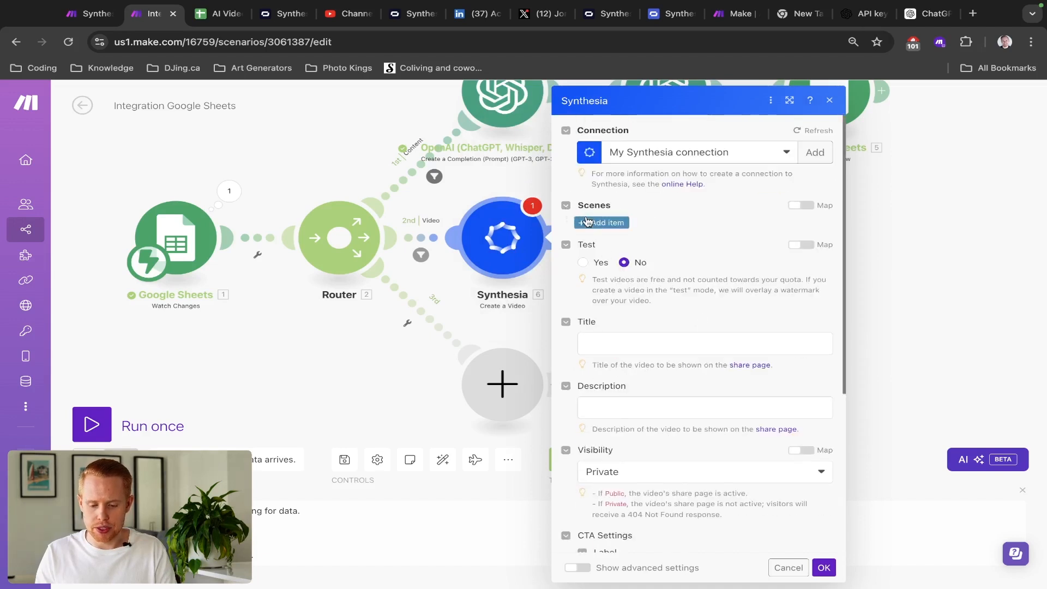
click(606, 223)
click(641, 257)
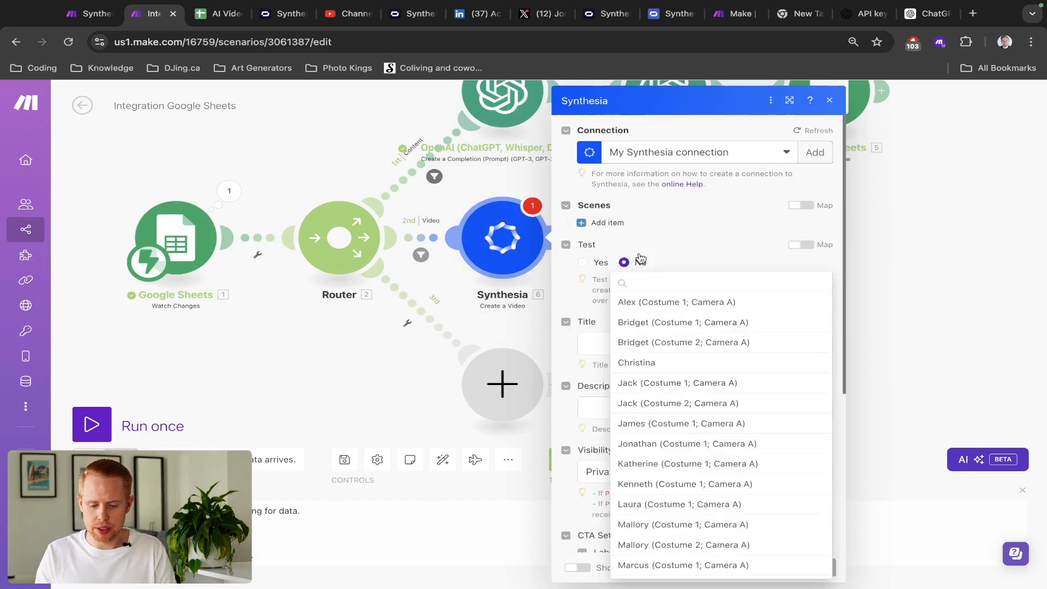
click(647, 234)
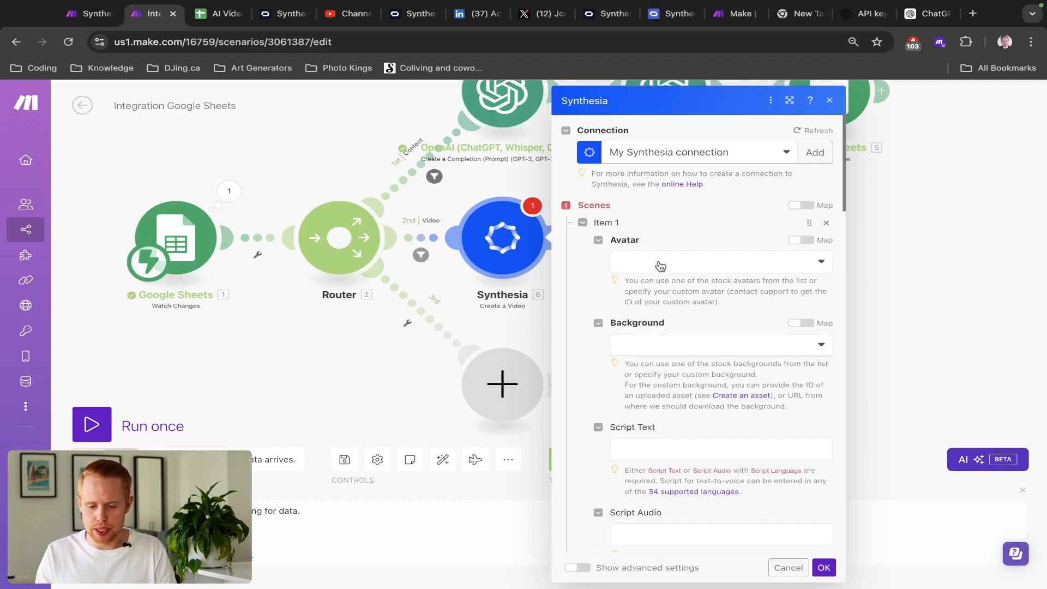
- Copy the custom avatar's ID in Synthesia and paste it into the mapped Avatar field
key(ctrl+Tab)
key(ctrl+Tab)
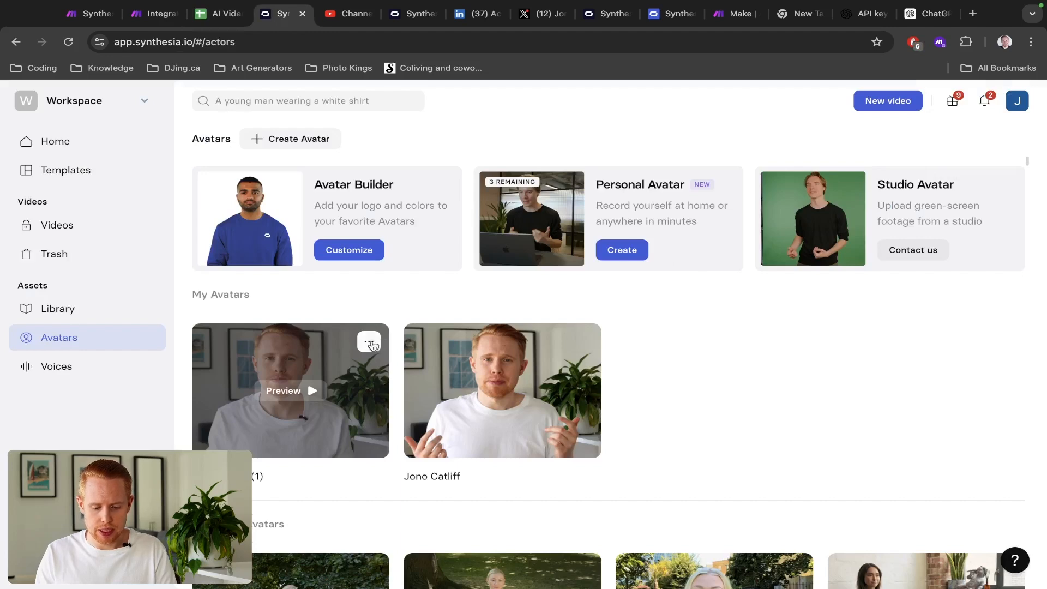
click(368, 341)
click(348, 412)
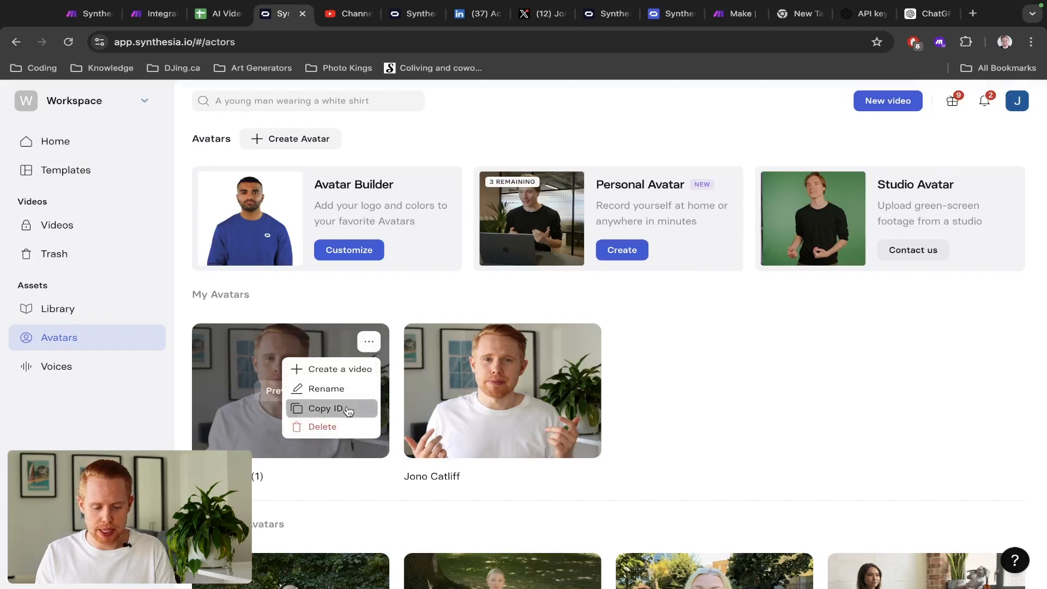
key(ctrl+shift+Tab)
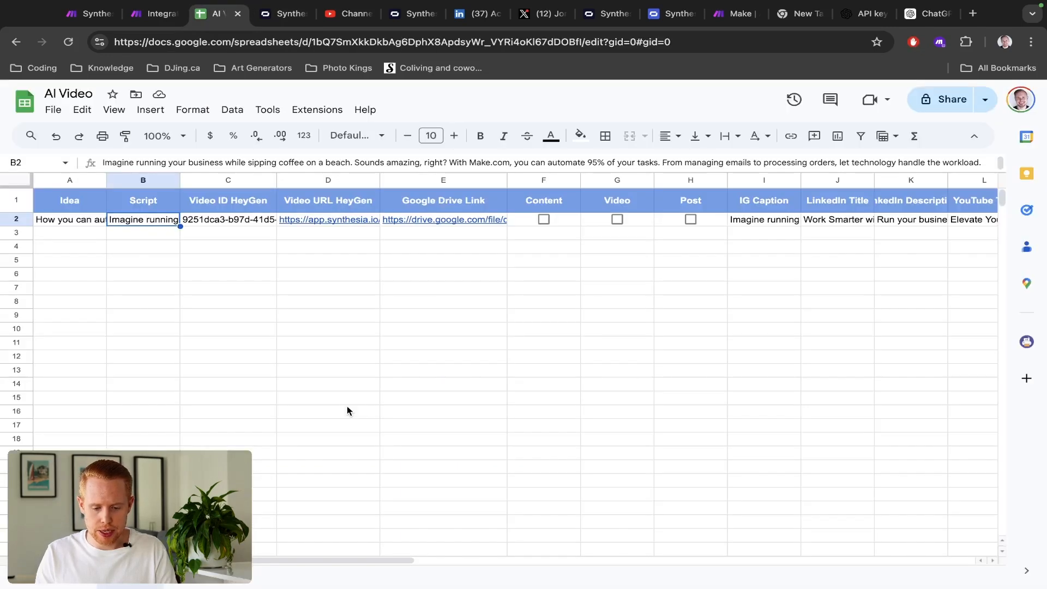
key(ctrl+shift+Tab)
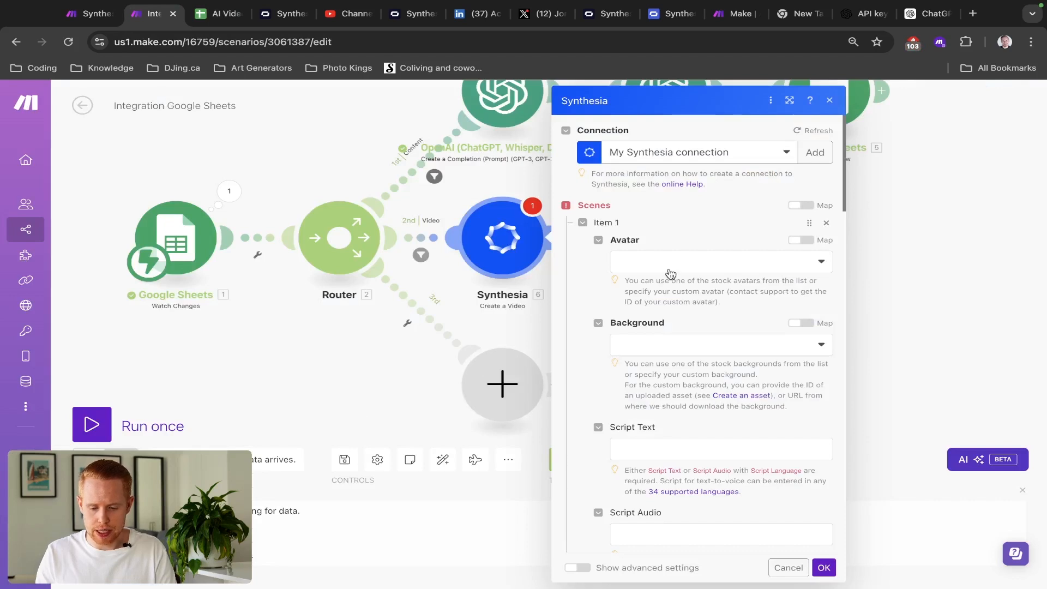
click(801, 240)
click(708, 262)
text(1710177f-465e-4312-b9ca-2de05c14c643)
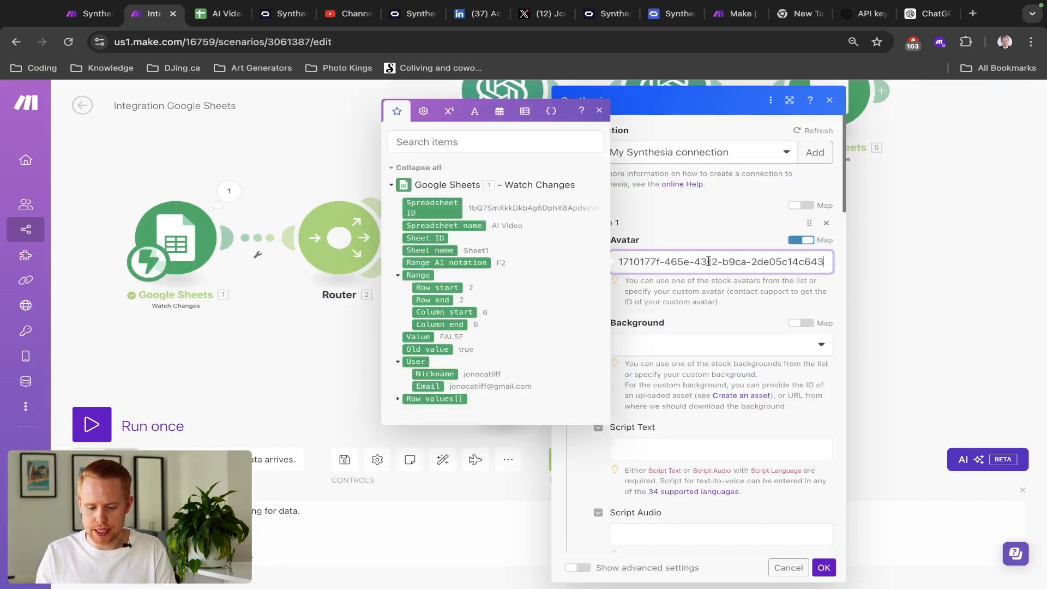
click(698, 237)
- Choose Solid: Off White as the scene's background
scroll(698, 236, down, 3)
scroll(698, 236, down, 2)
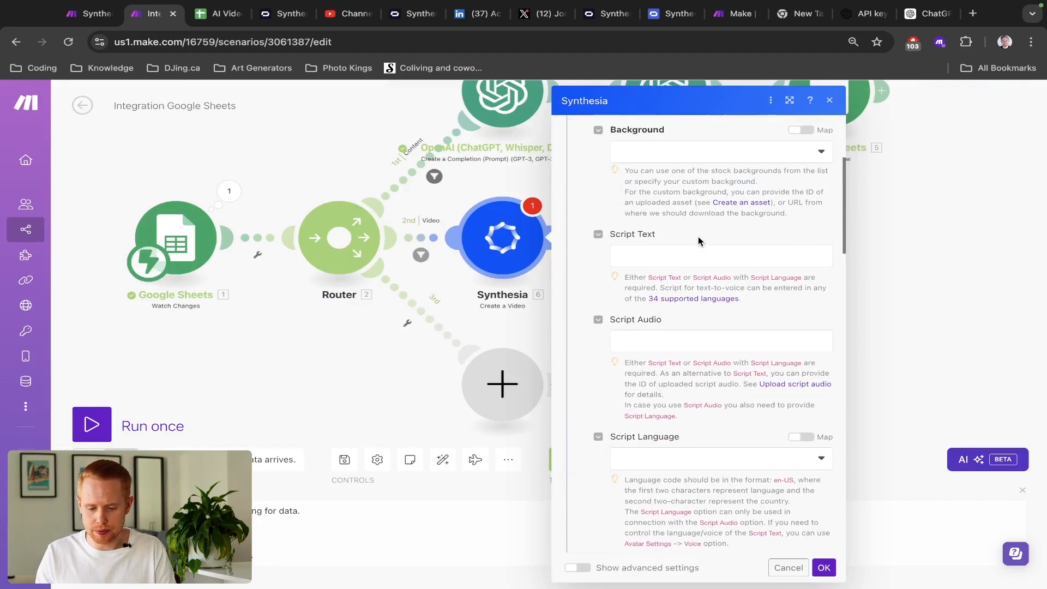
click(729, 156)
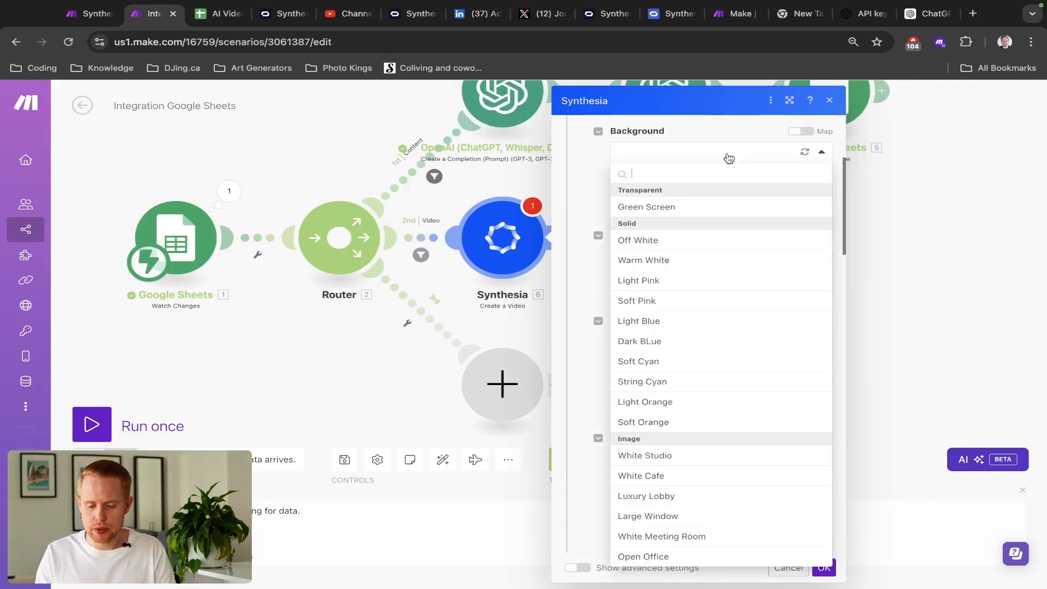
click(666, 248)
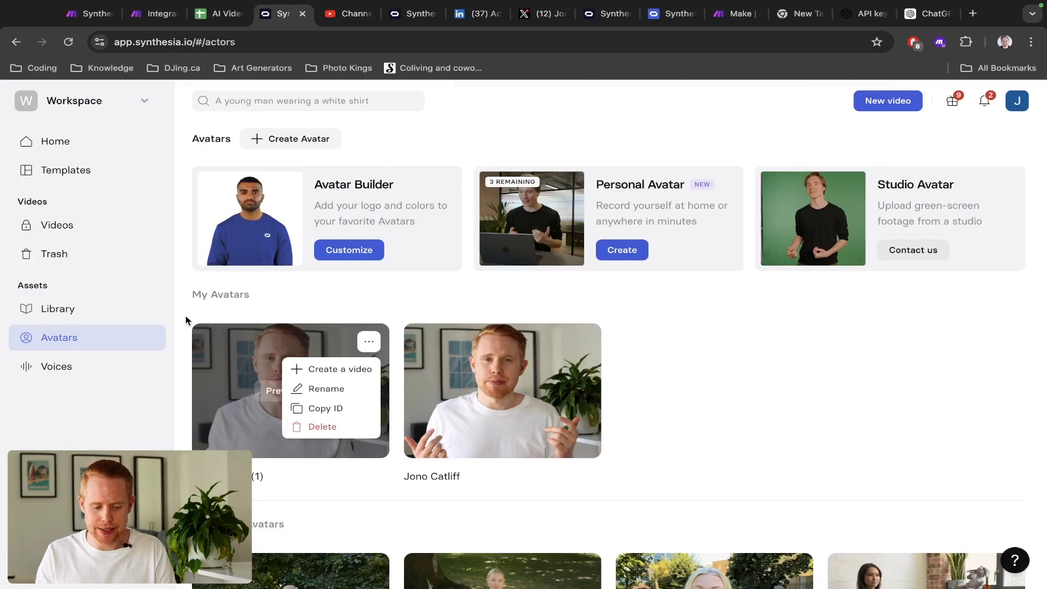
click(186, 320)
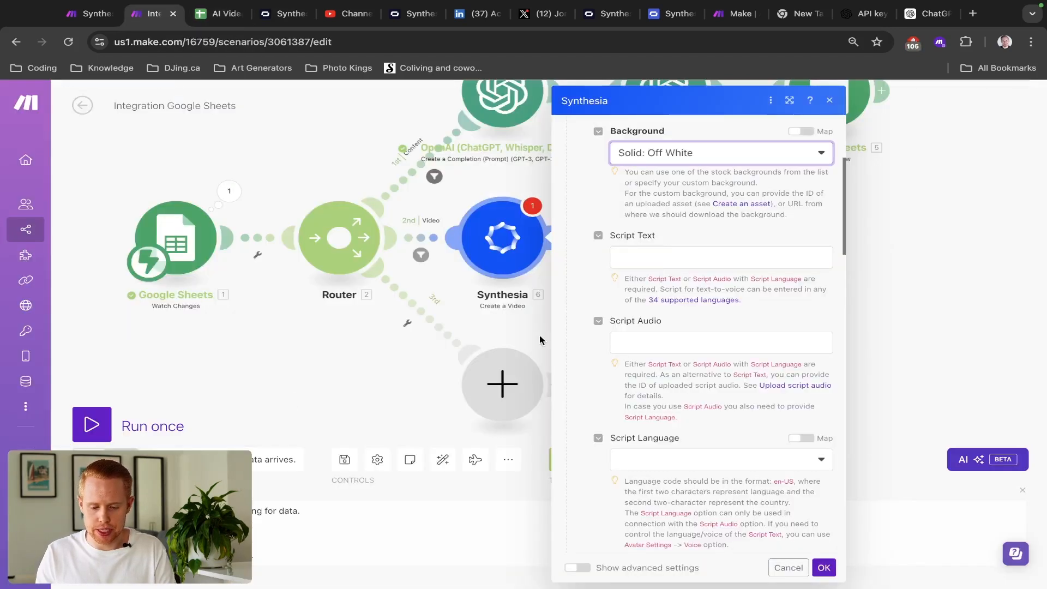
- Map Row values column B, the sheet's script, into the scene's Script Text
click(676, 258)
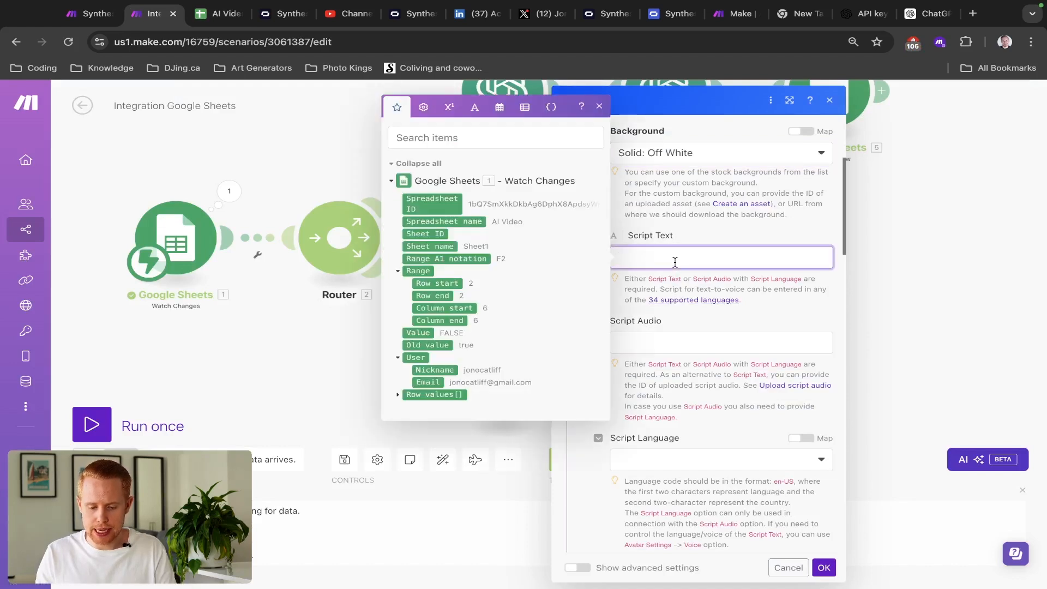
key(ctrl+Tab)
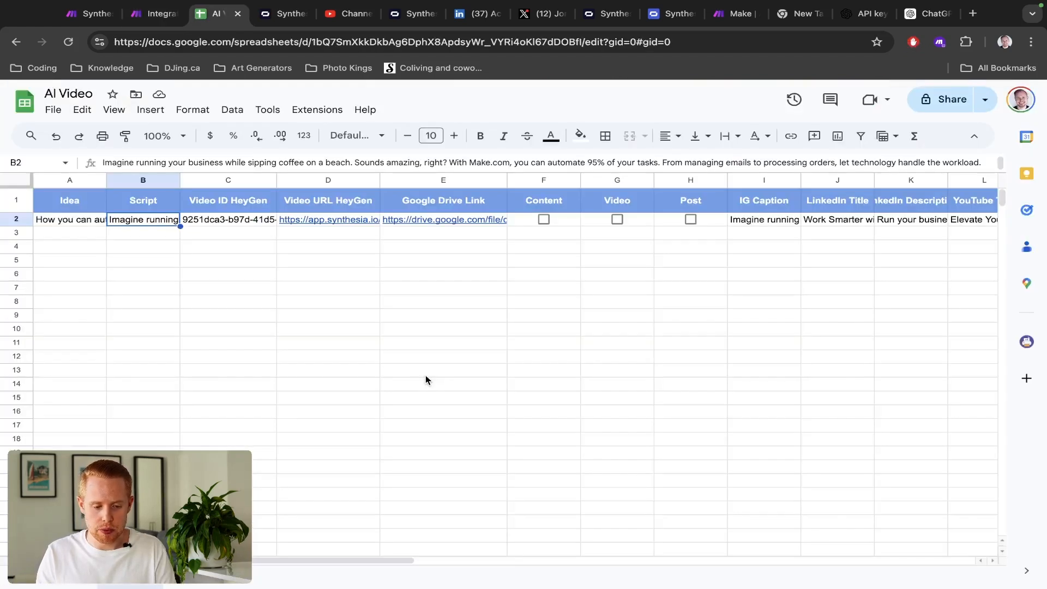
double_click(140, 221)
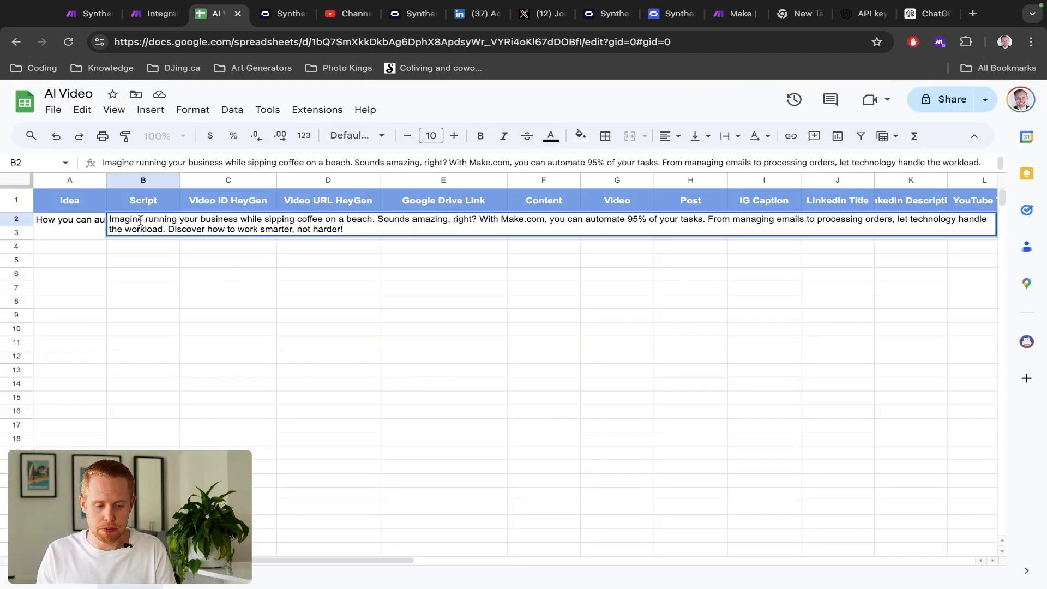
key(ctrl+shift+Tab)
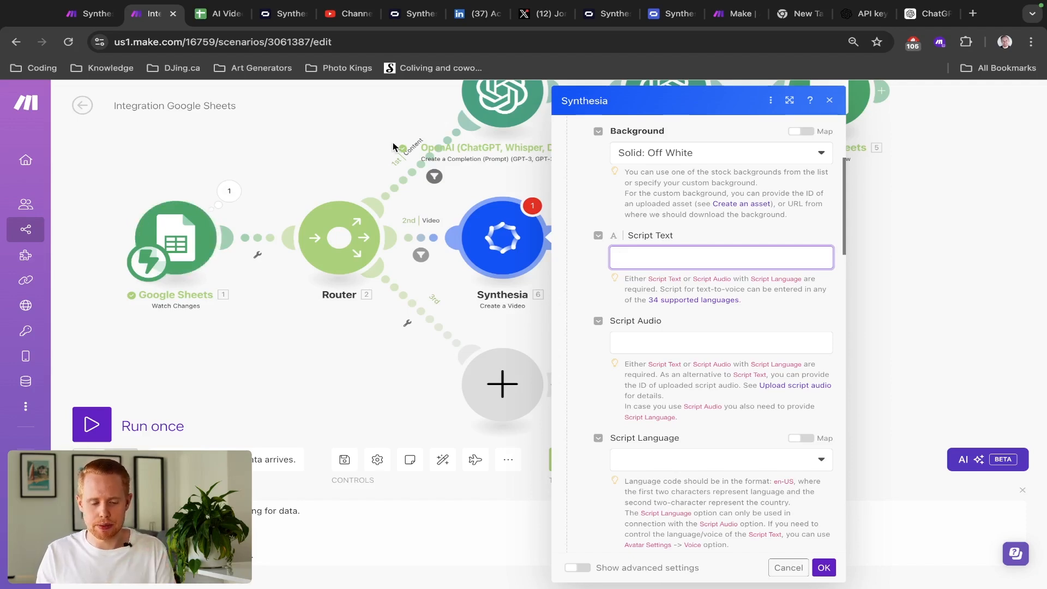
key(ctrl+Tab)
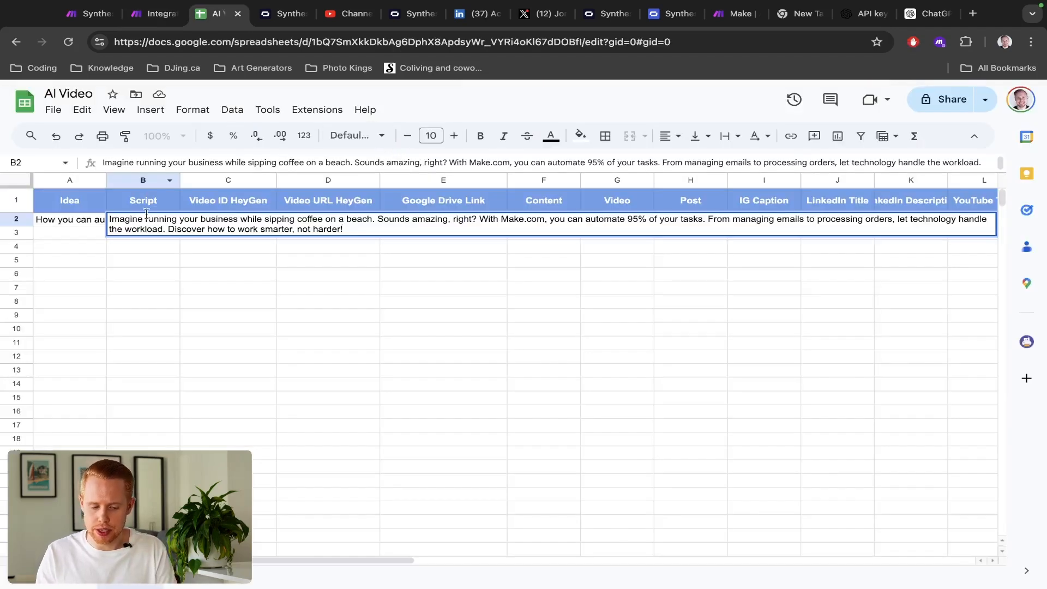
key(ctrl+shift+Tab)
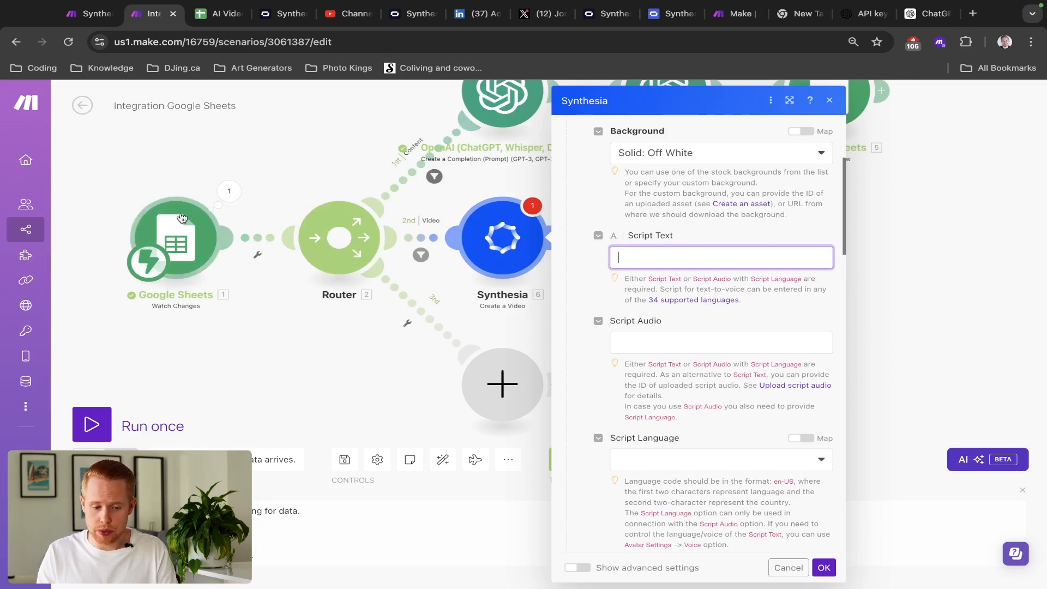
key(ctrl+Tab)
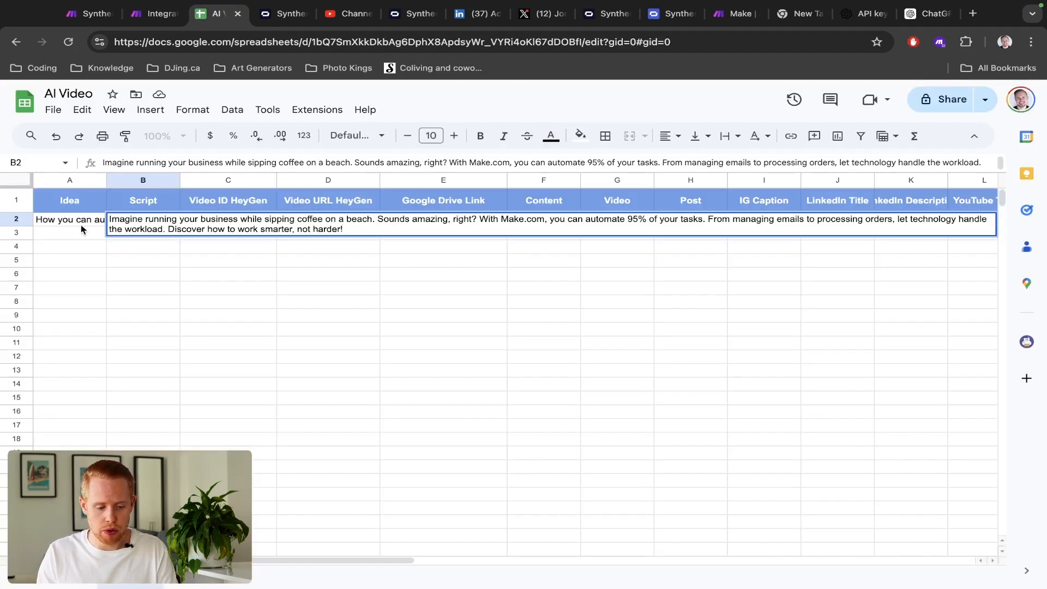
click(22, 219)
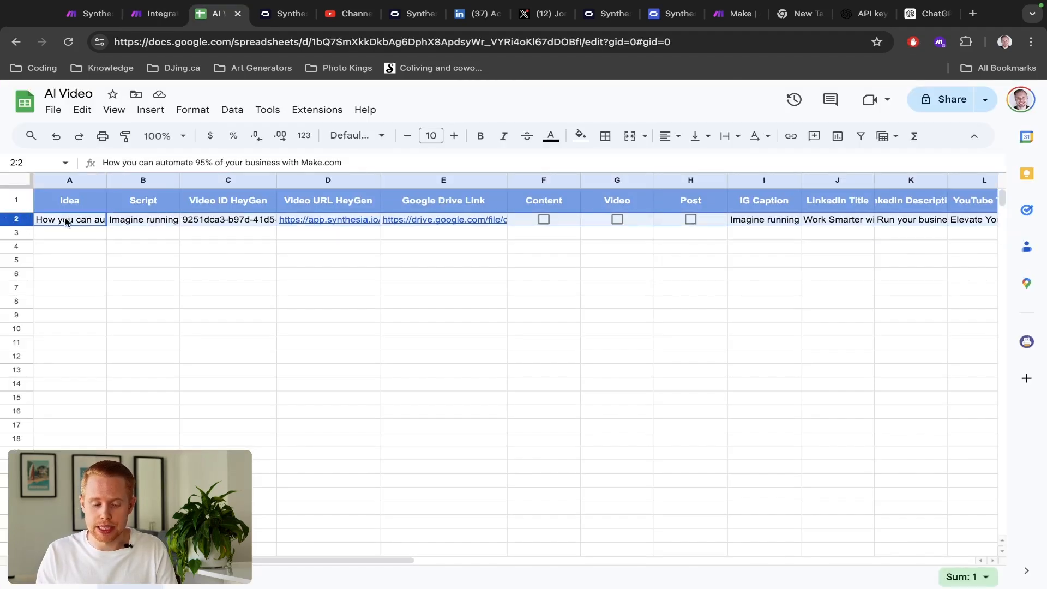
key(ctrl+shift+Tab)
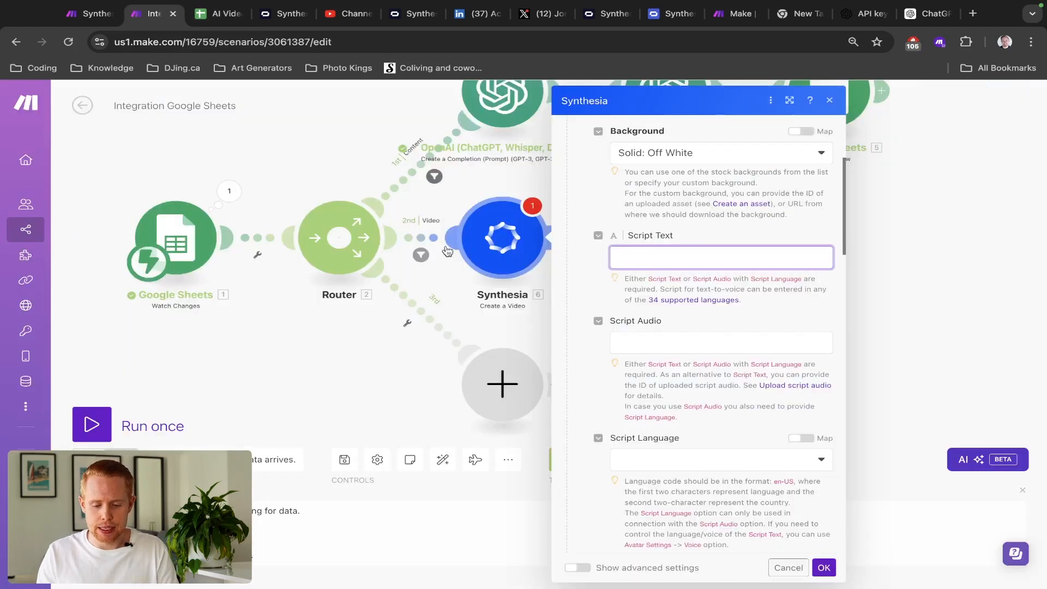
click(643, 260)
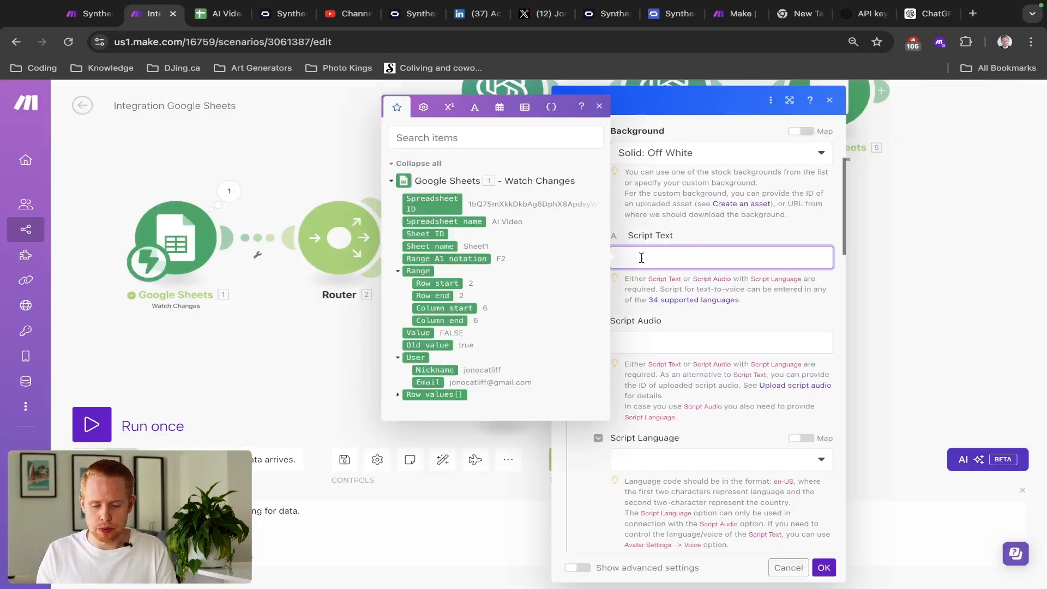
click(399, 395)
click(418, 410)
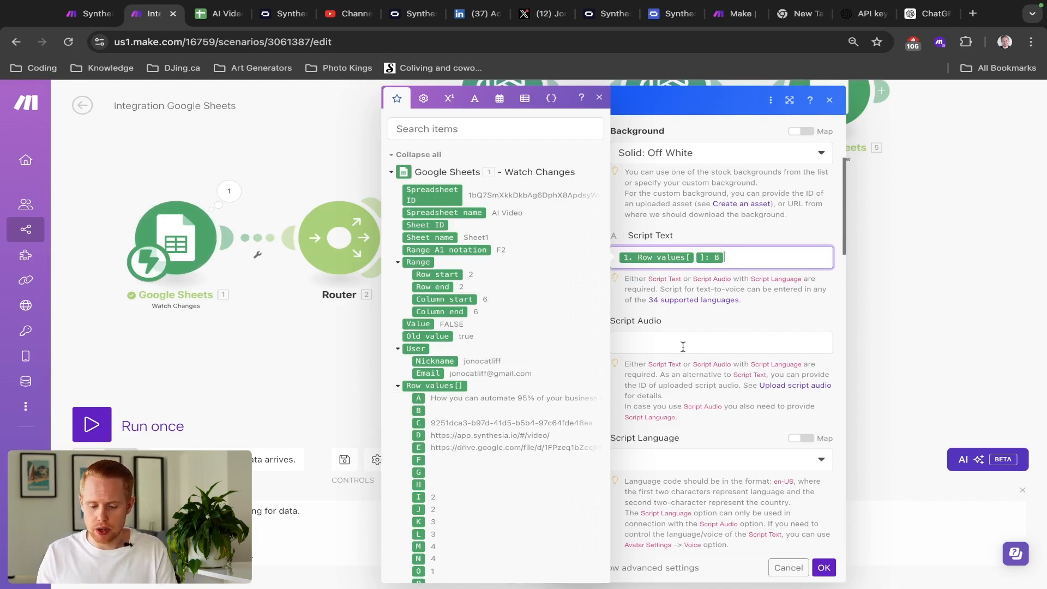
click(716, 307)
- Review the voice and remaining scene options, keeping the Rectangular avatar style
scroll(715, 308, down, 3)
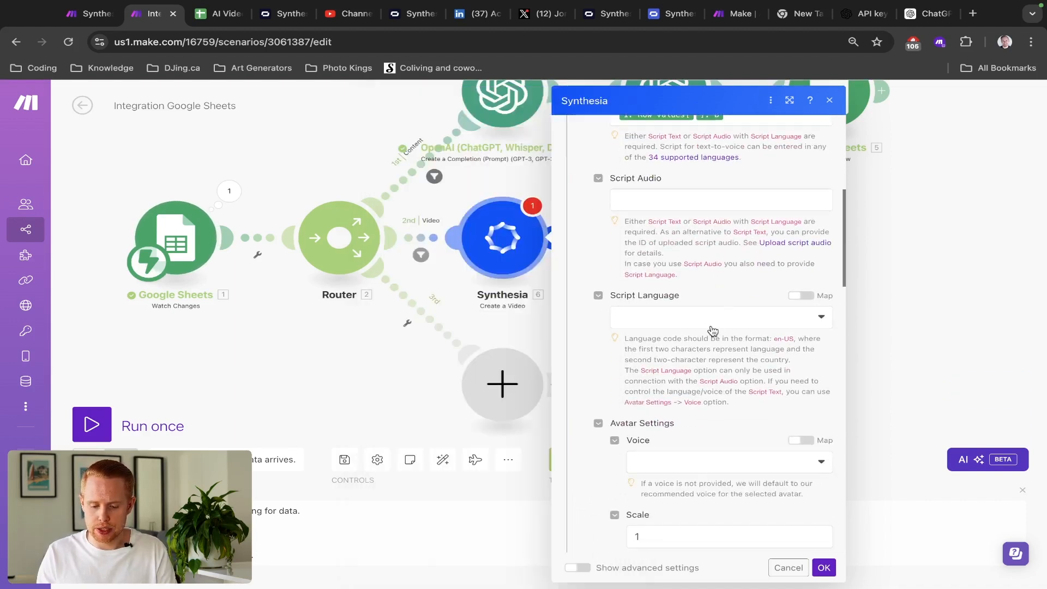
scroll(712, 331, down, 4)
click(739, 287)
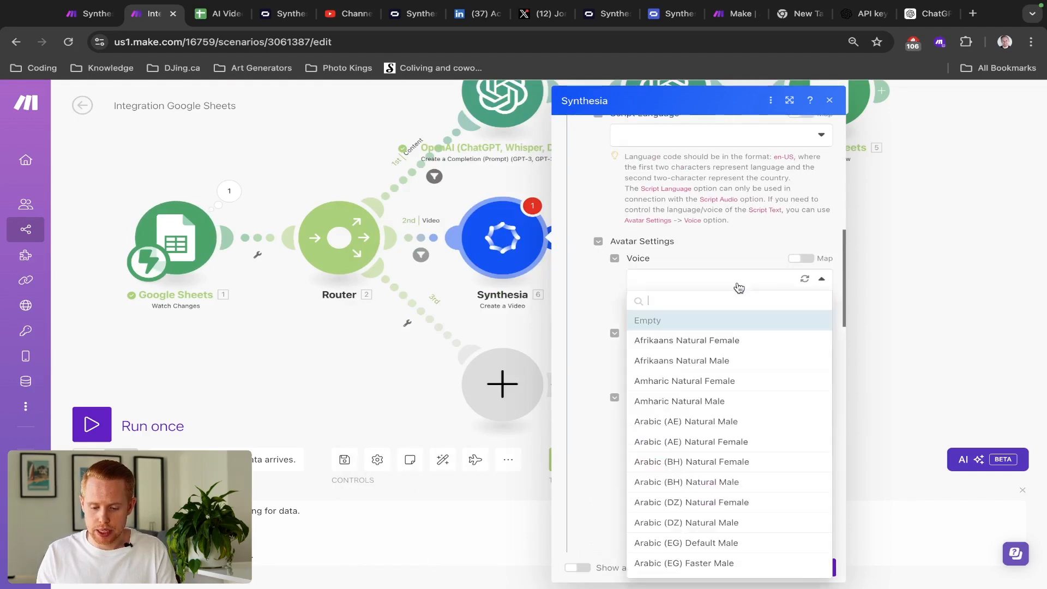
scroll(737, 263, up, 4)
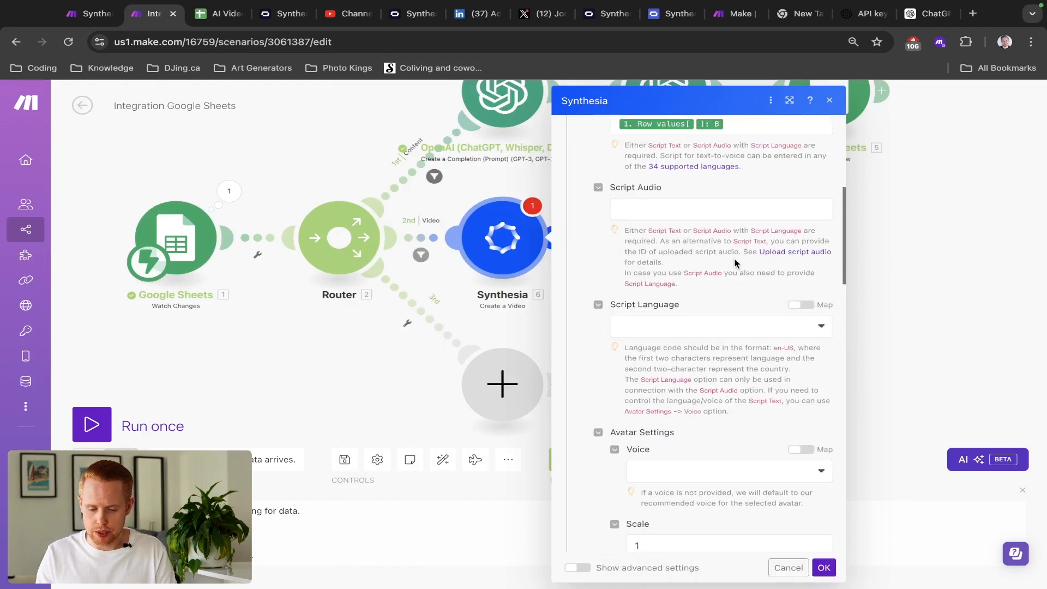
scroll(735, 264, down, 6)
scroll(717, 311, down, 1)
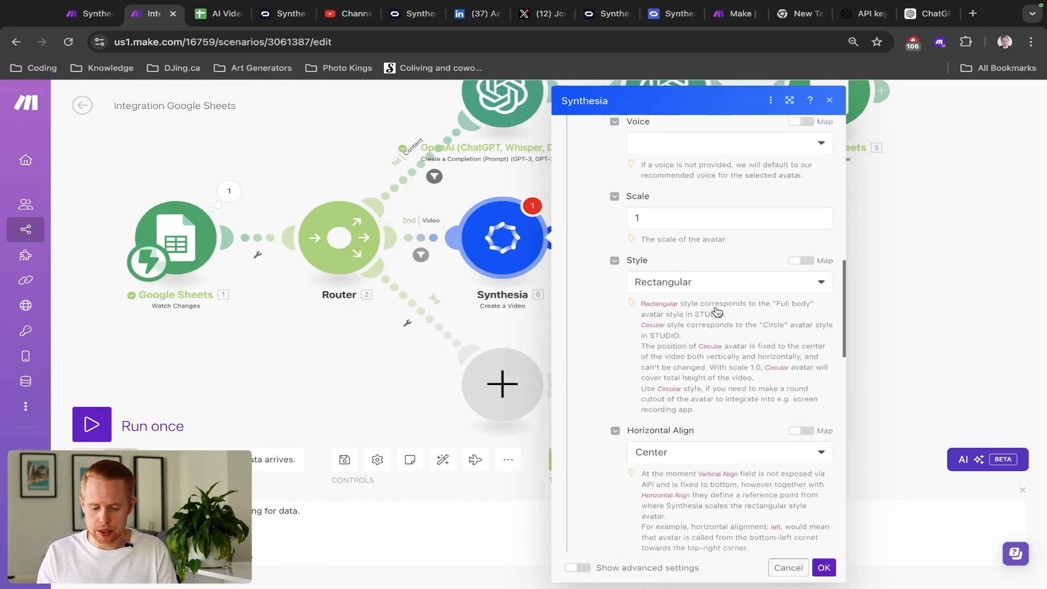
scroll(718, 309, down, 1)
scroll(727, 256, down, 3)
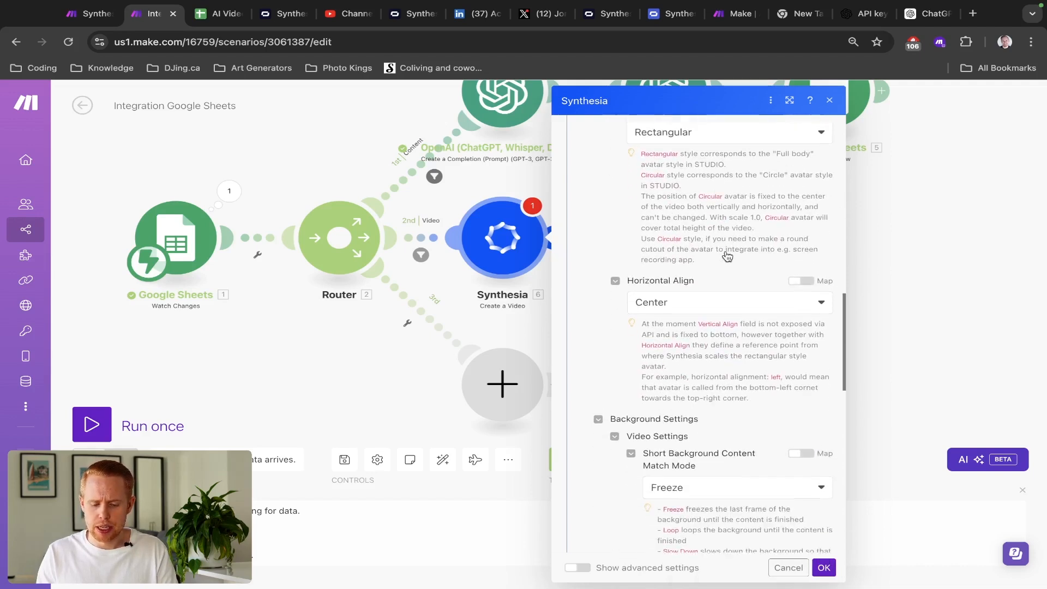
scroll(713, 274, up, 3)
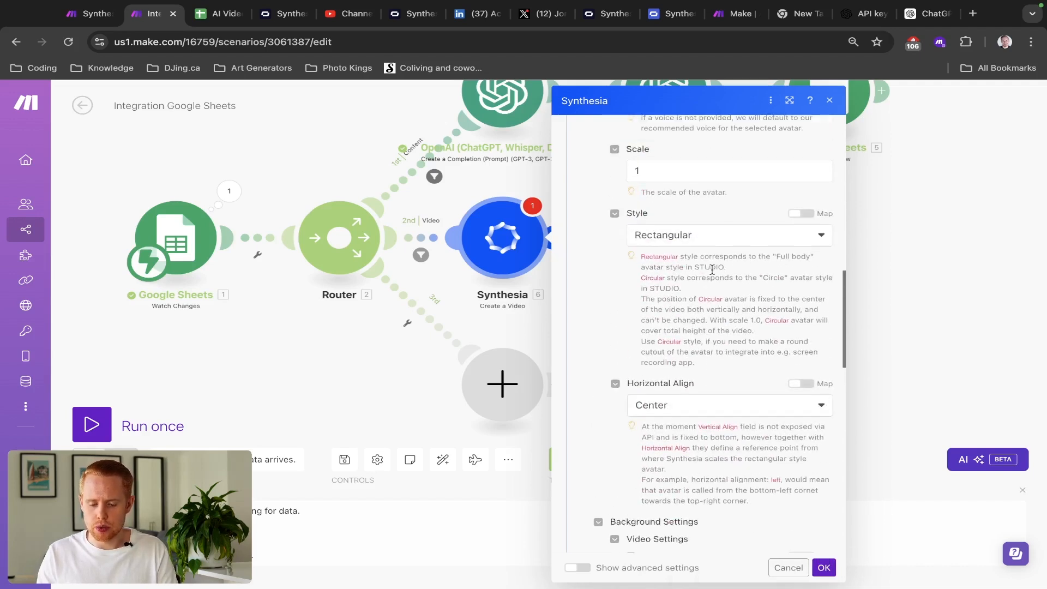
click(717, 235)
click(716, 223)
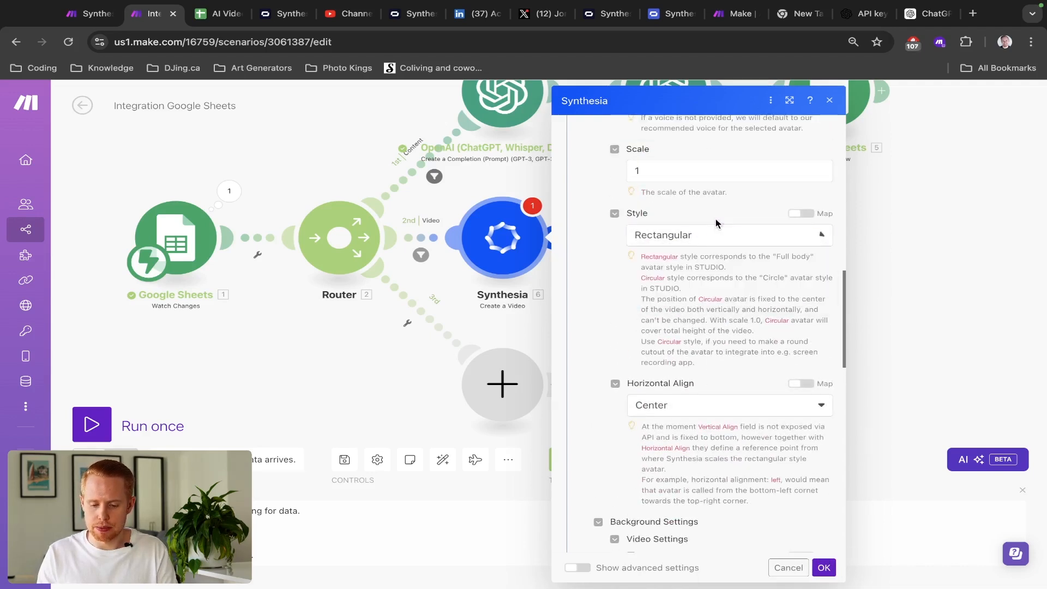
scroll(716, 224, down, 3)
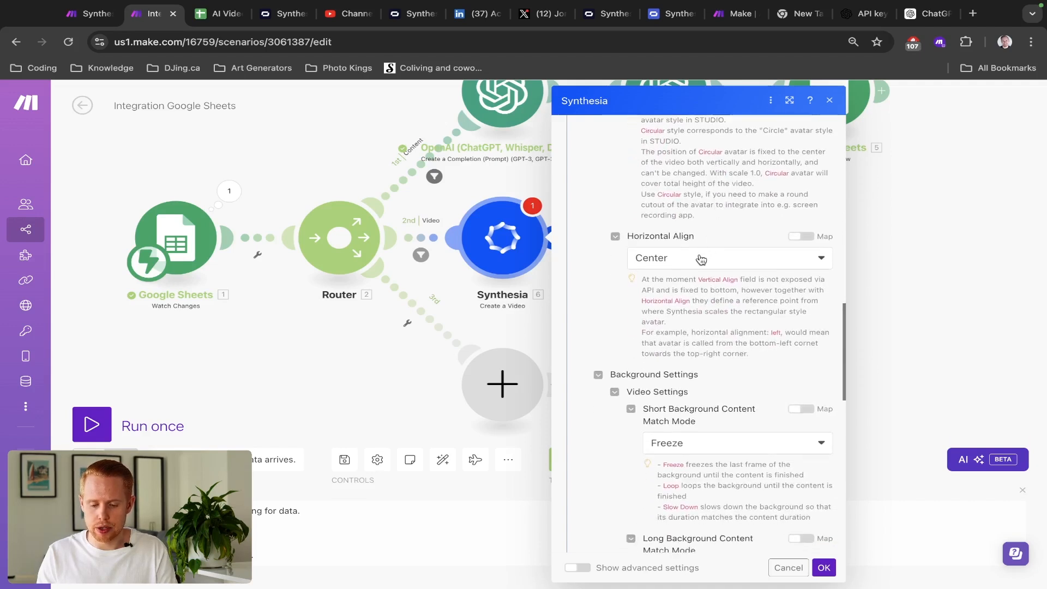
scroll(700, 259, down, 1)
scroll(699, 259, down, 6)
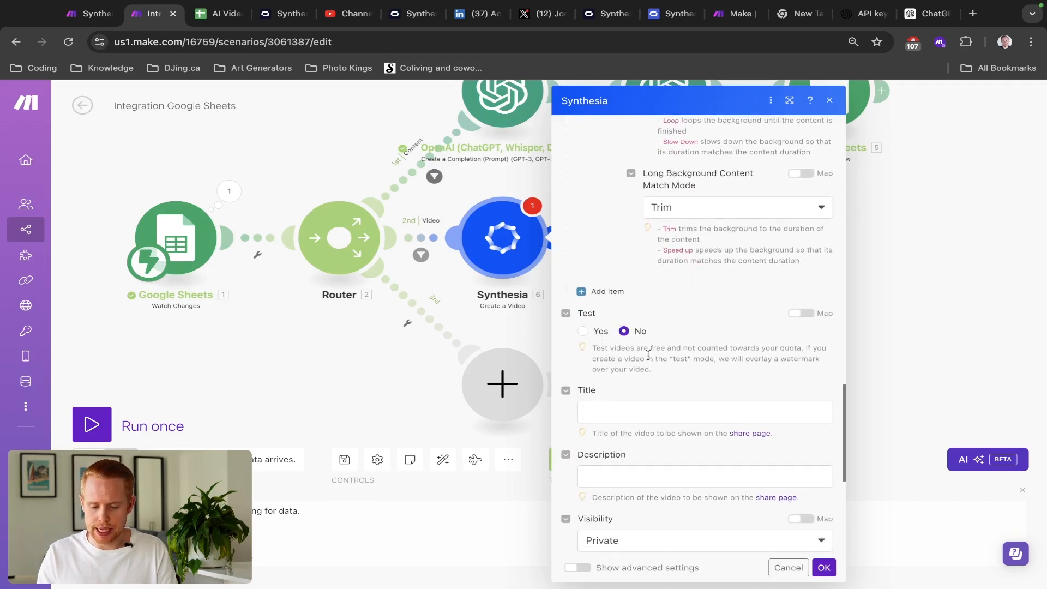
- Map column A's idea into Title and column B's script into Description, checking A2 and B2
click(609, 411)
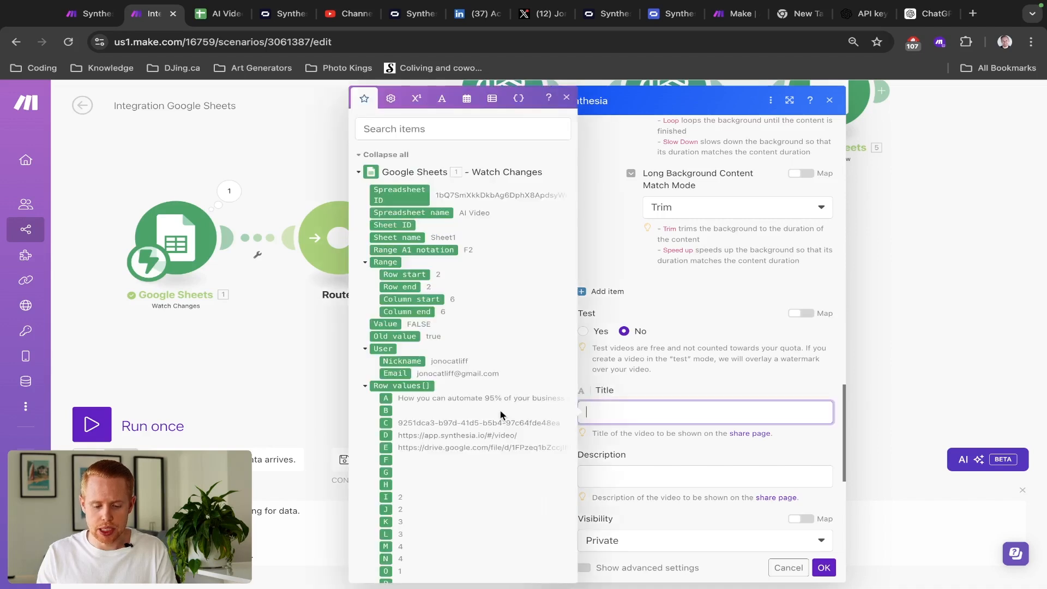
click(385, 398)
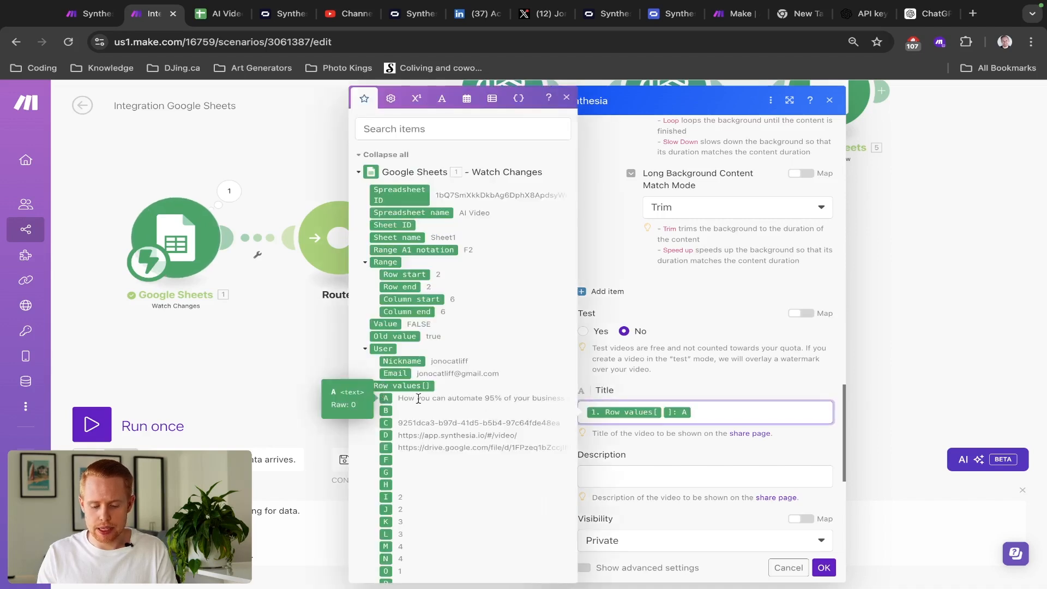
click(605, 473)
click(393, 410)
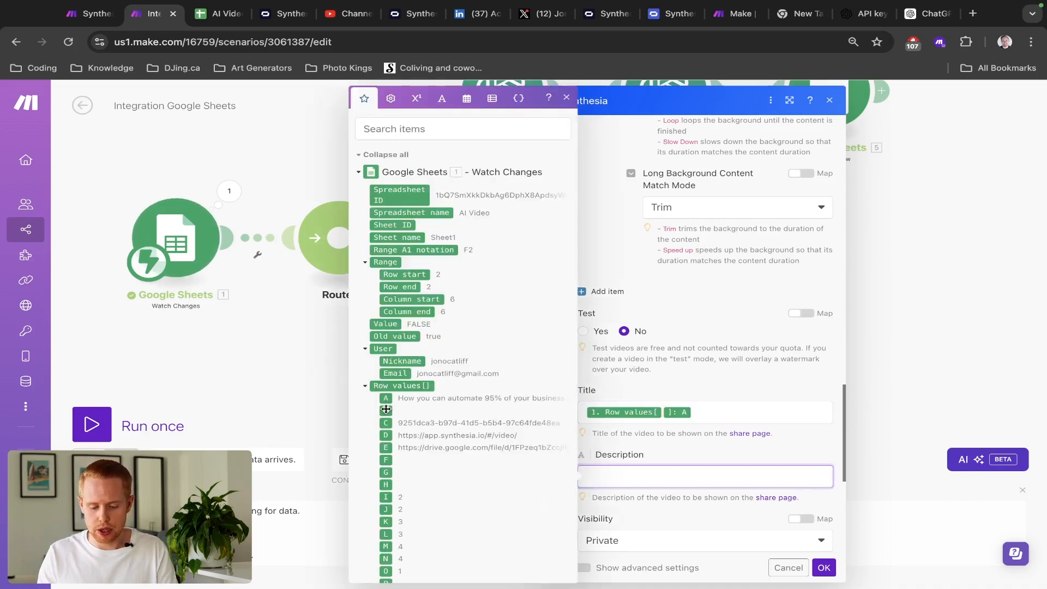
key(ctrl+Tab)
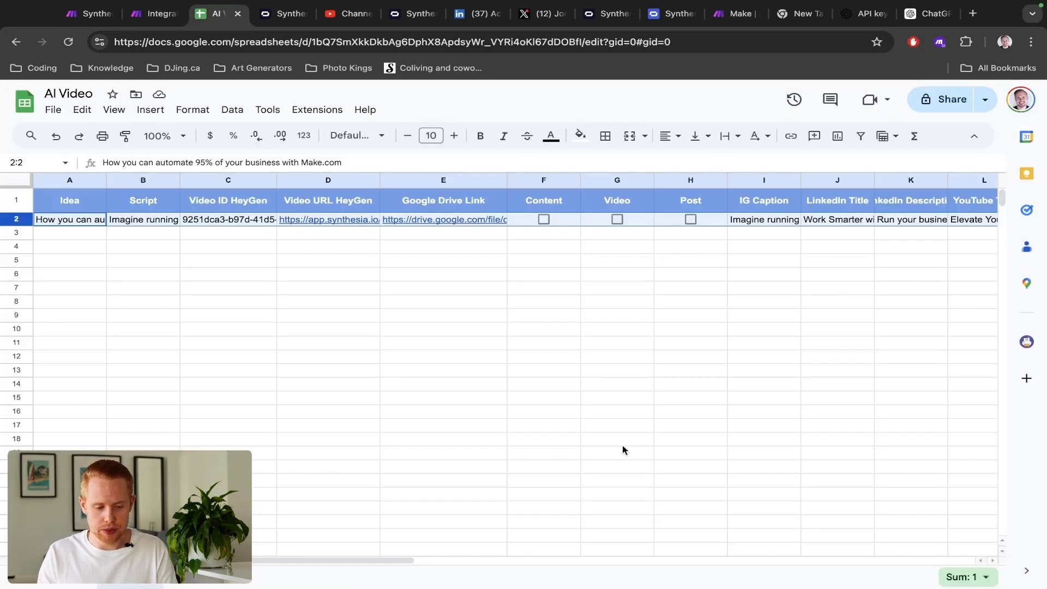
double_click(64, 221)
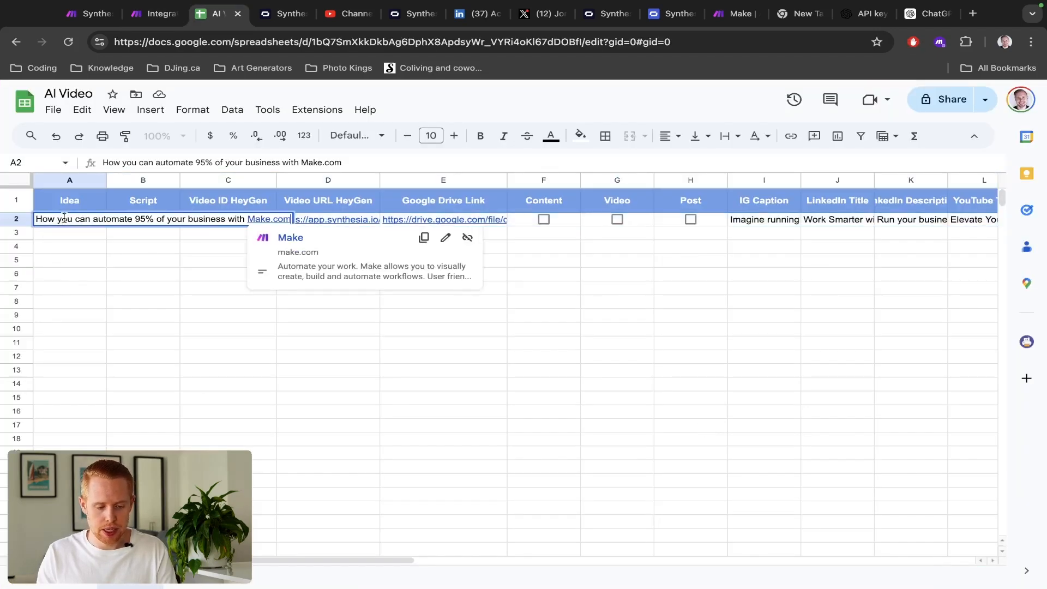
double_click(143, 221)
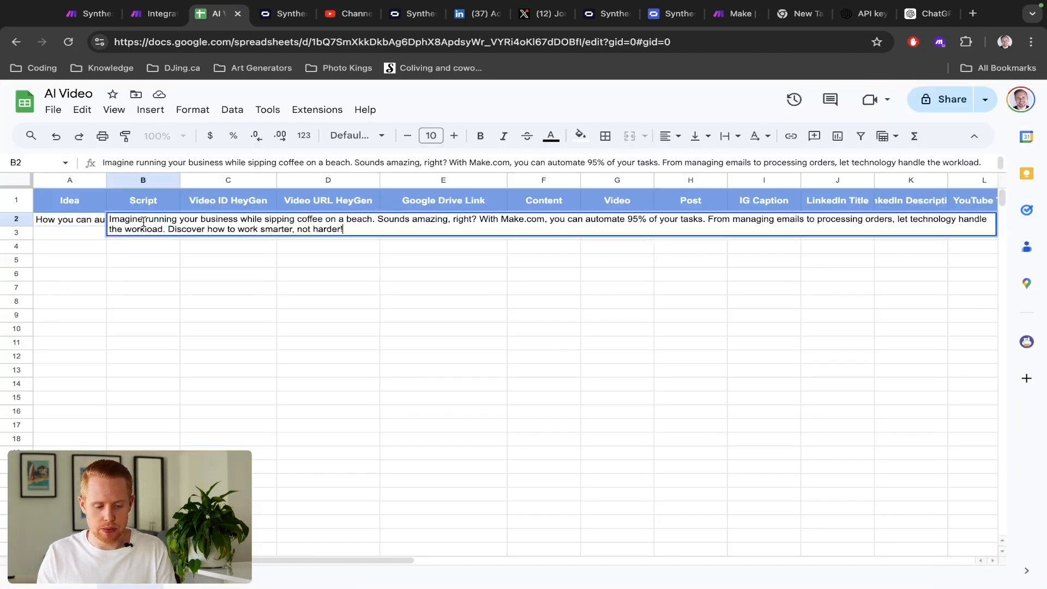
key(ctrl+shift+Tab)
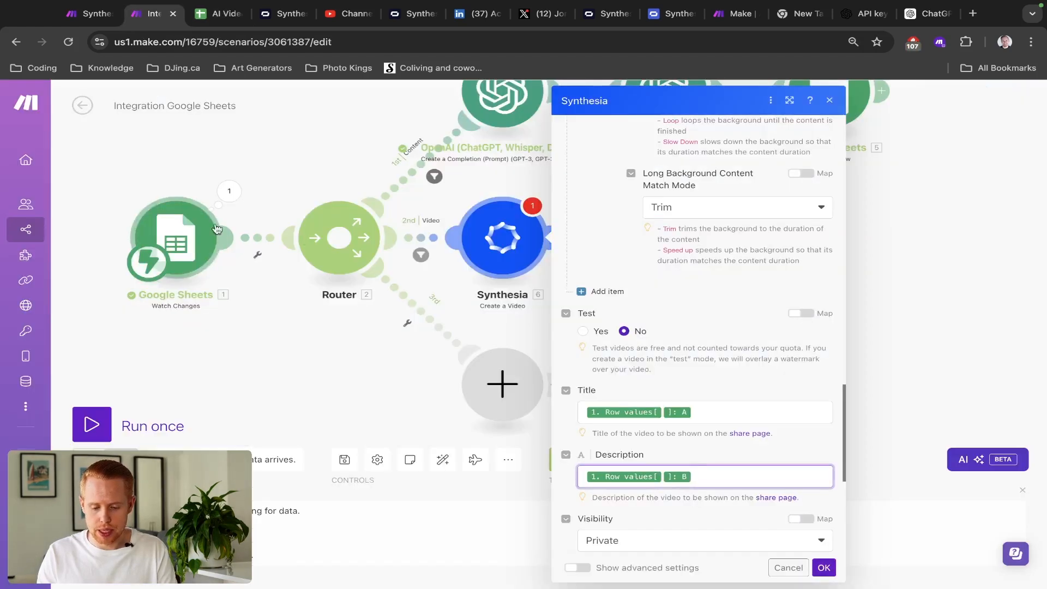
scroll(589, 352, down, 5)
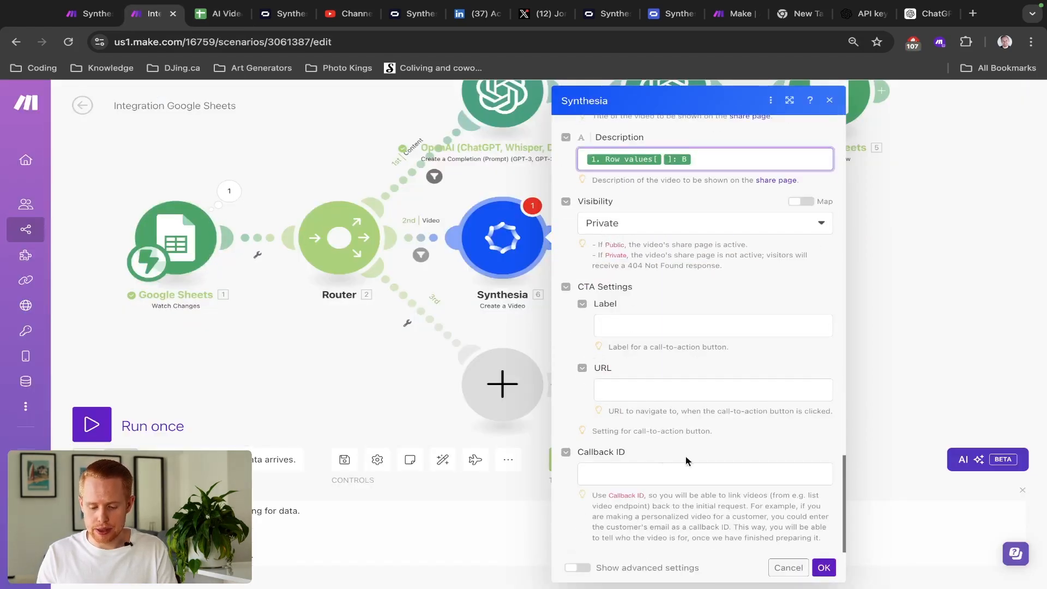
- Confirm the Synthesia video settings, save the scenario, and run it once waiting for new data
click(824, 568)
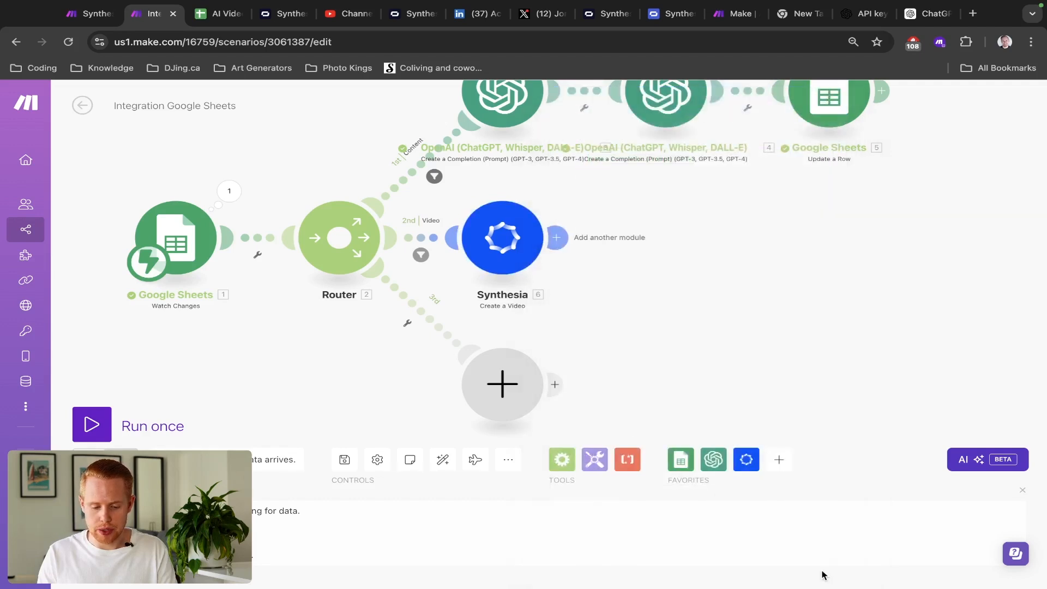
key(super+s)
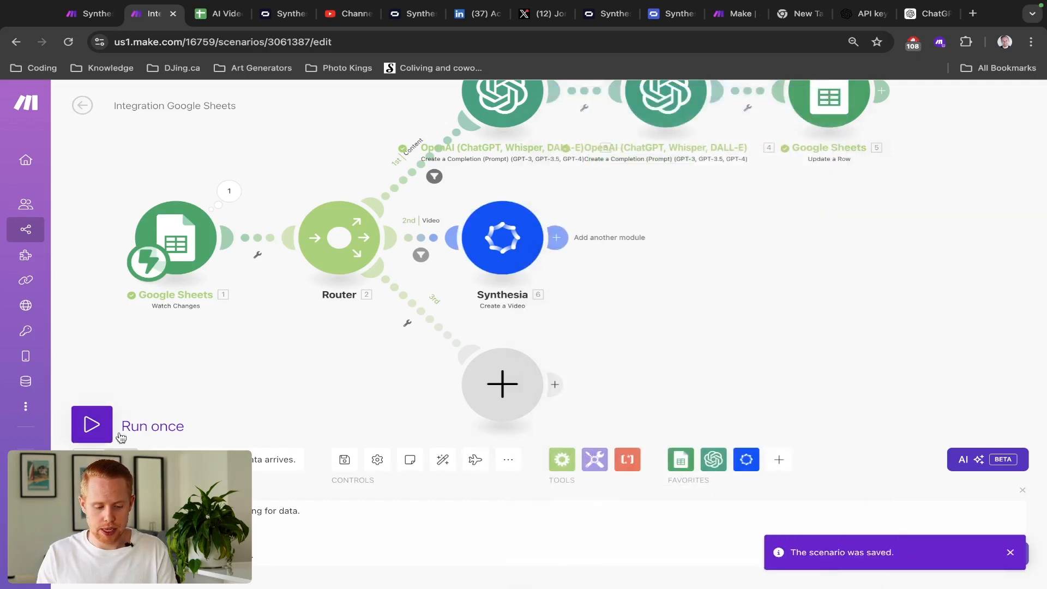
click(91, 425)
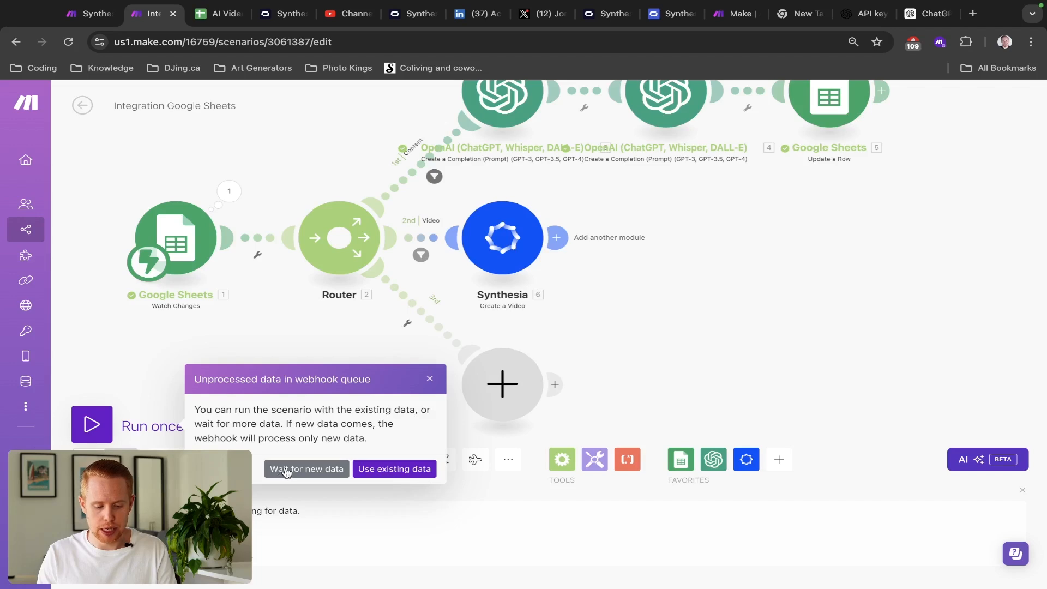
click(286, 470)
- Tick row 2's Video checkbox in G2 to trigger the run, then inspect the Synthesia module output
key(ctrl+Tab)
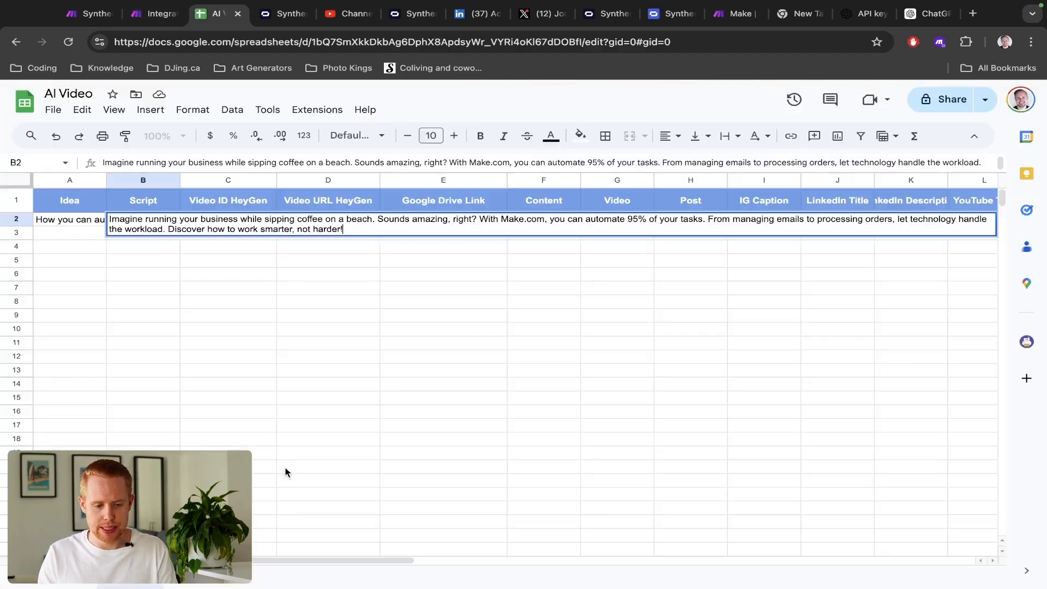
key(Escape)
scroll(569, 443, right, 1)
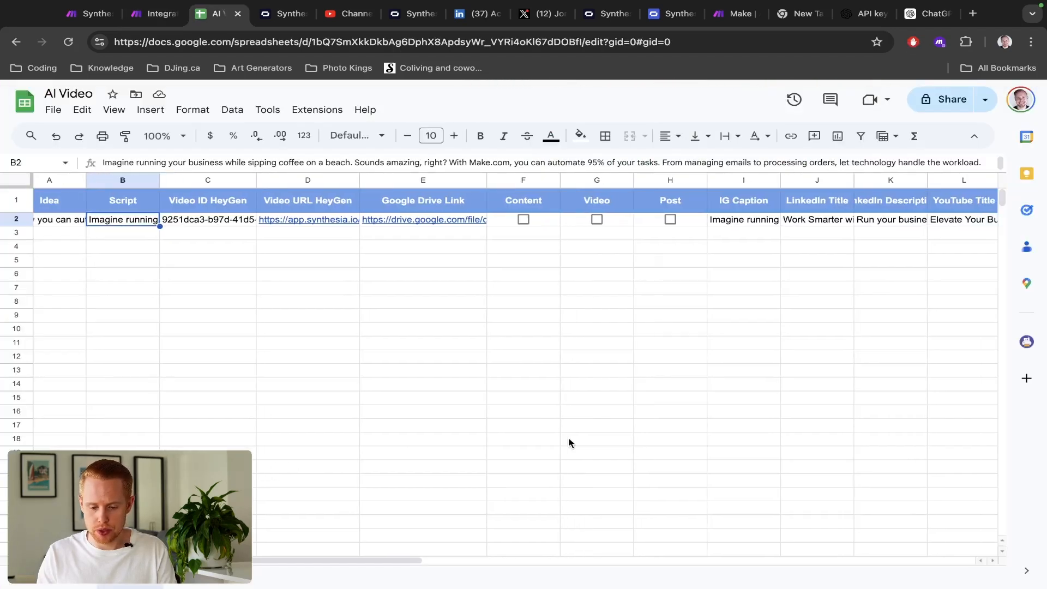
click(597, 219)
scroll(537, 272, left, 1)
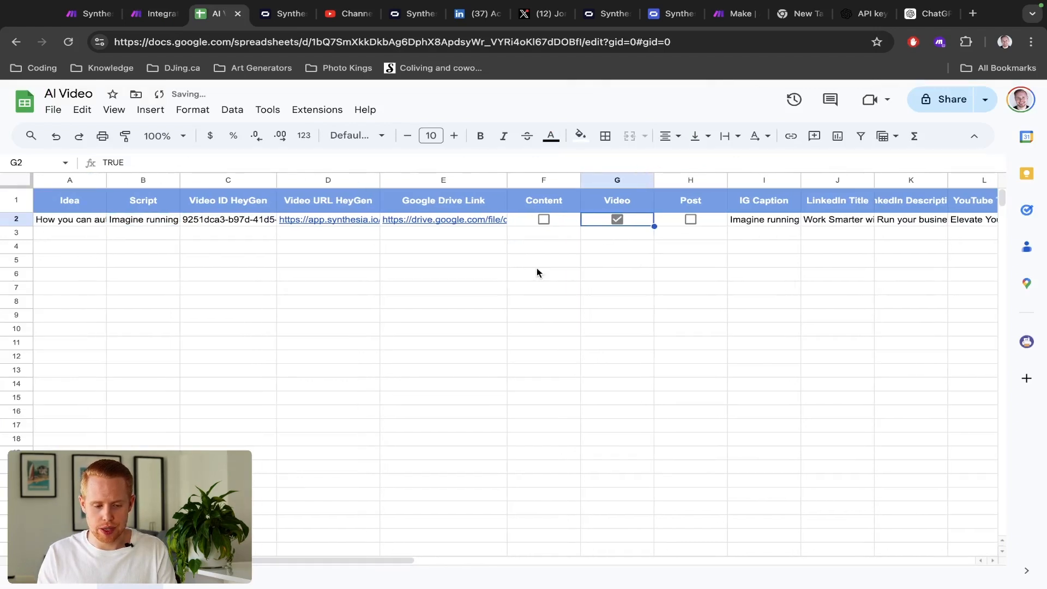
key(ctrl+shift+Tab)
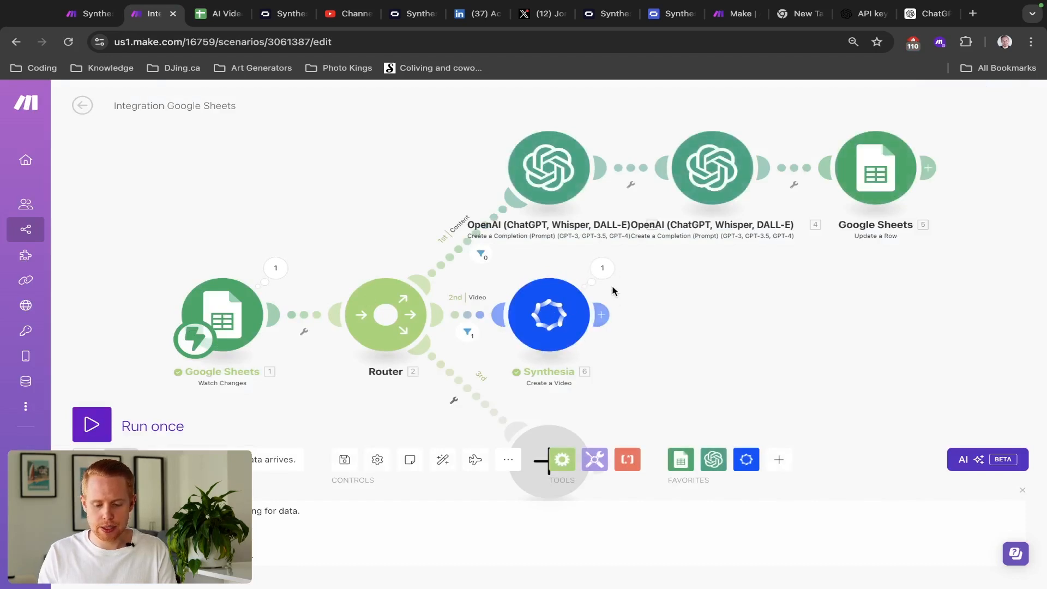
click(604, 273)
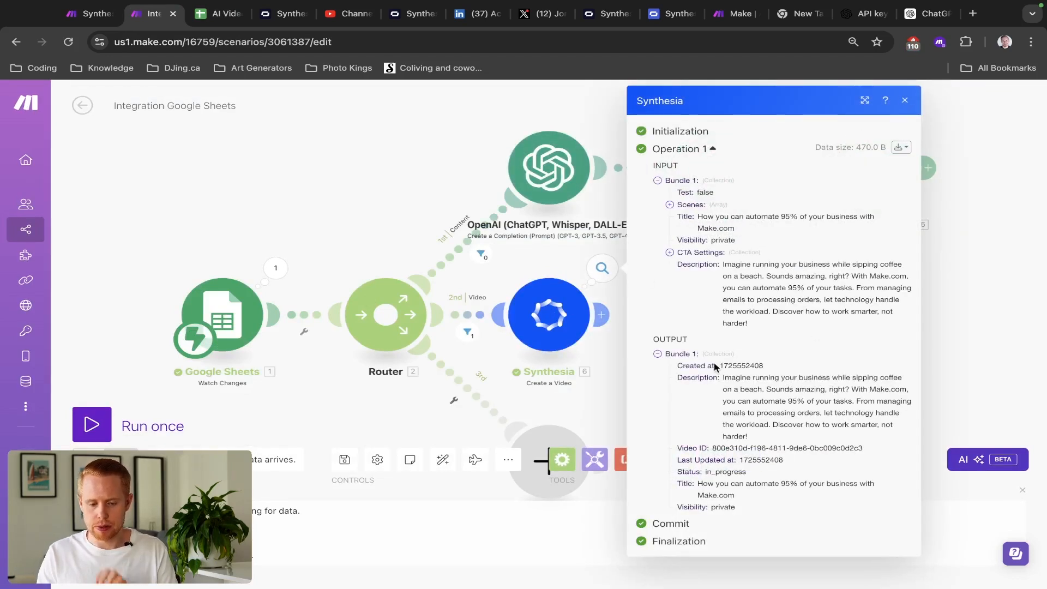
key(ctrl+Tab)
key(ctrl+Tab)
- Confirm the new video is generating in Synthesia's video list, then add an empty module after the Synthesia step
click(76, 235)
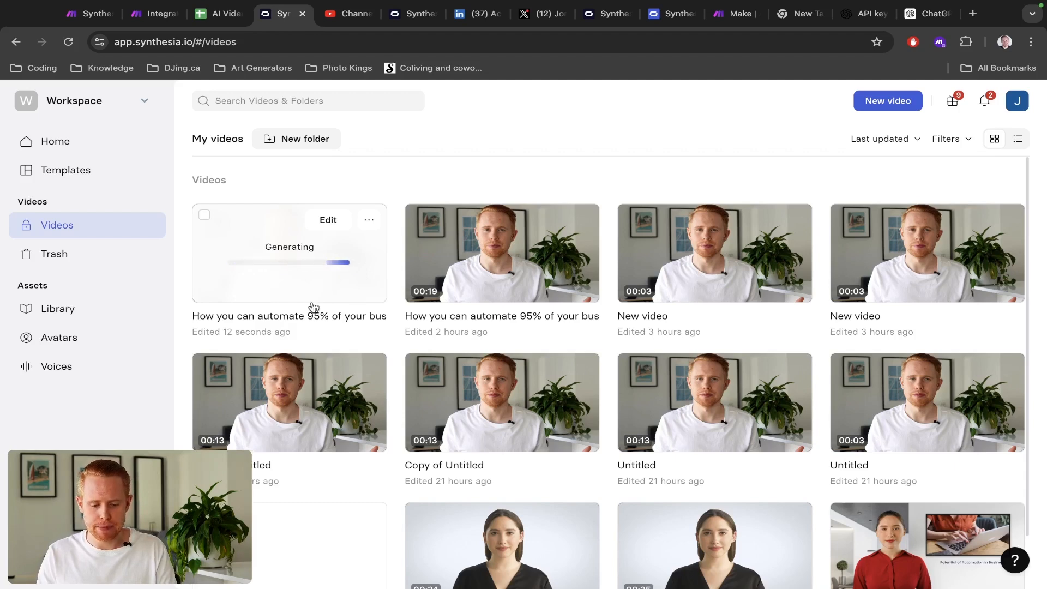
key(ctrl+shift+Tab)
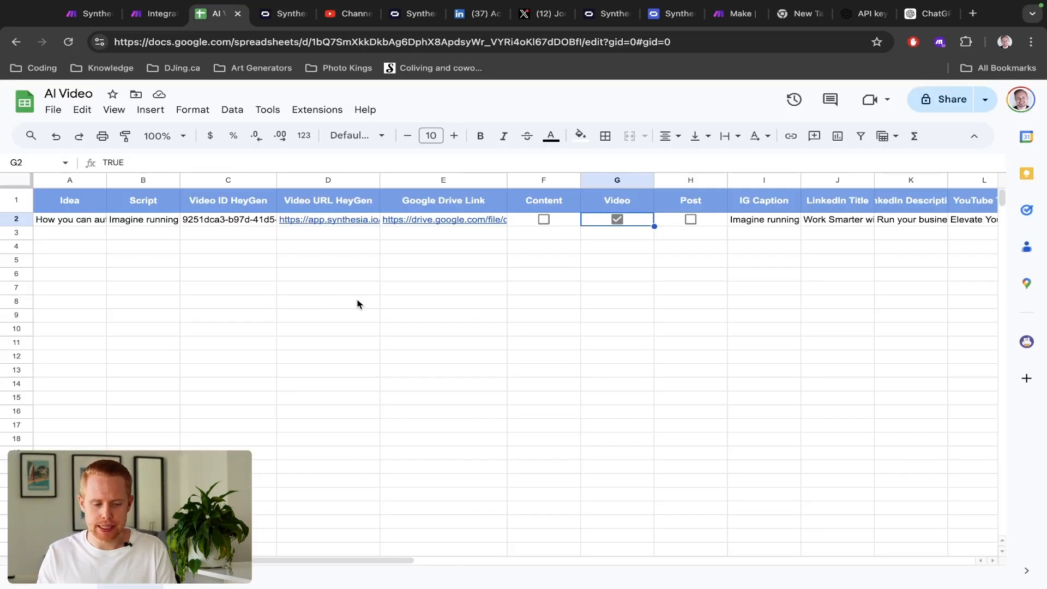
key(ctrl+shift+Tab)
drag(701, 333, 521, 306)
click(426, 292)
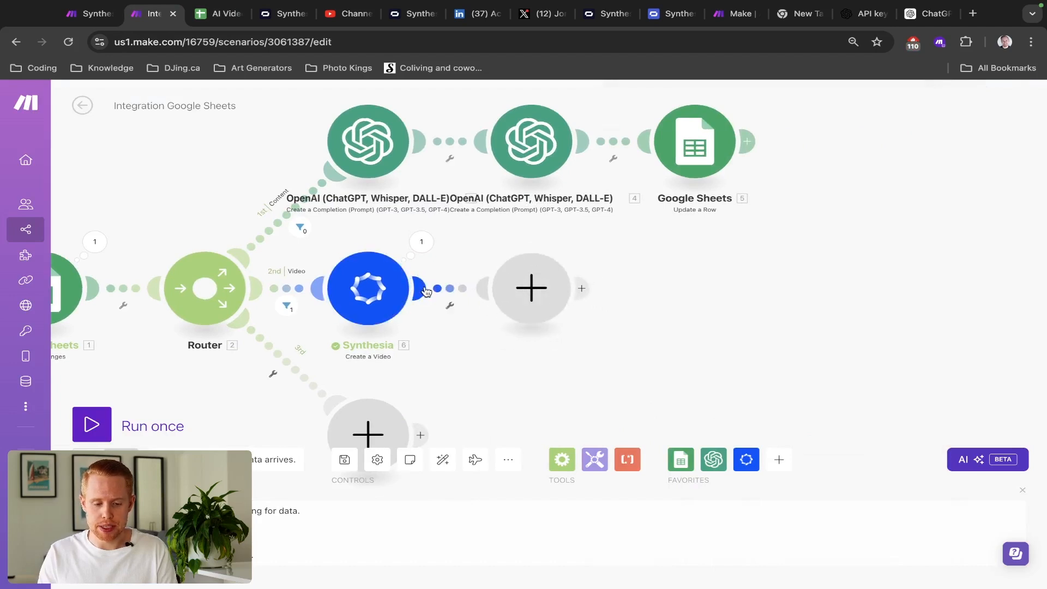
- Add a Google Sheets Update a Row module after Synthesia, then delete it unconfigured
key(ctrl+Tab)
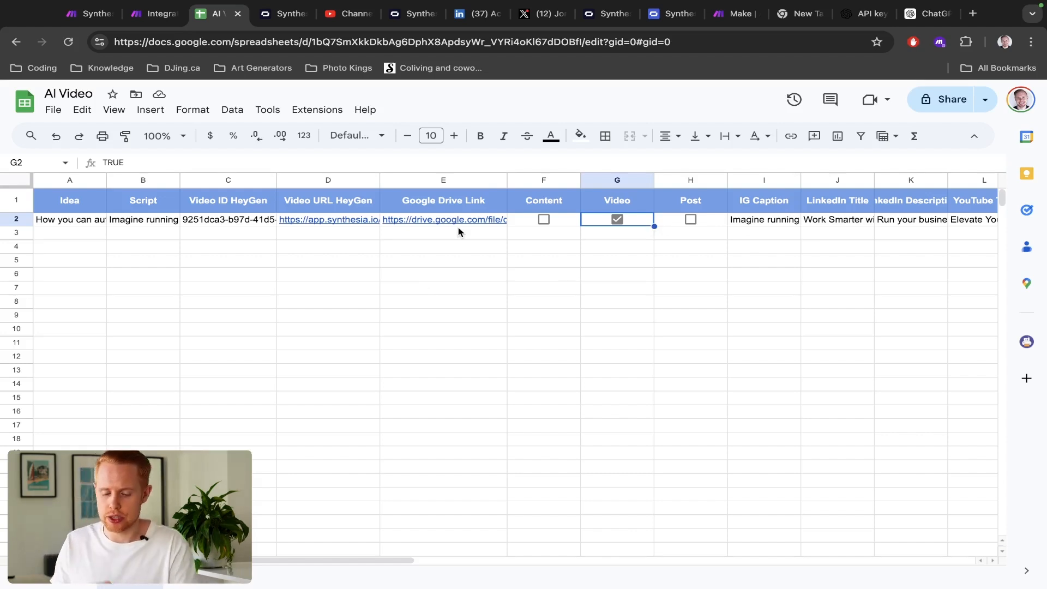
key(ctrl+shift+Tab)
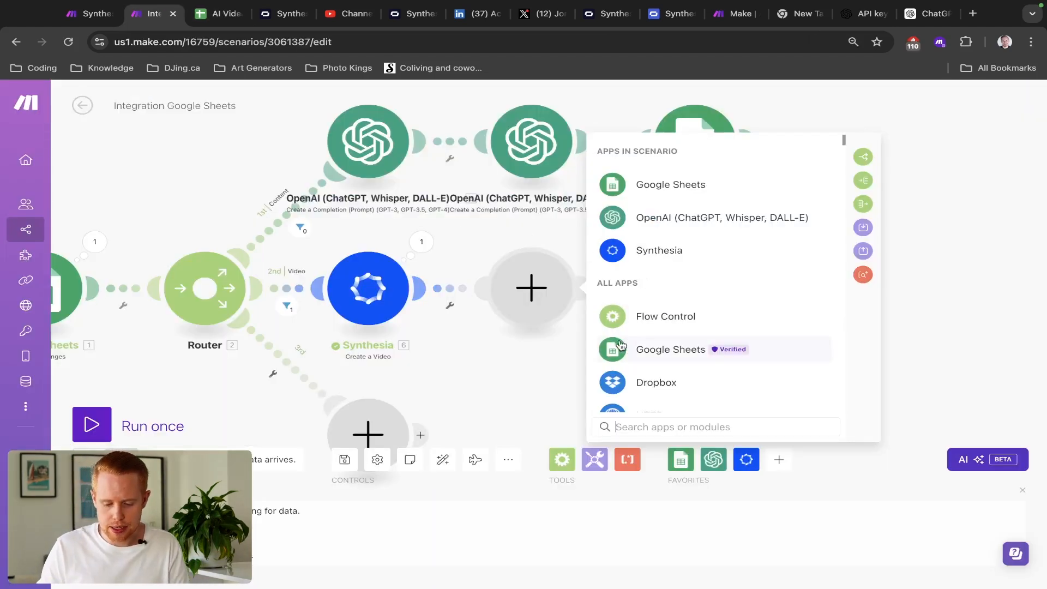
click(637, 351)
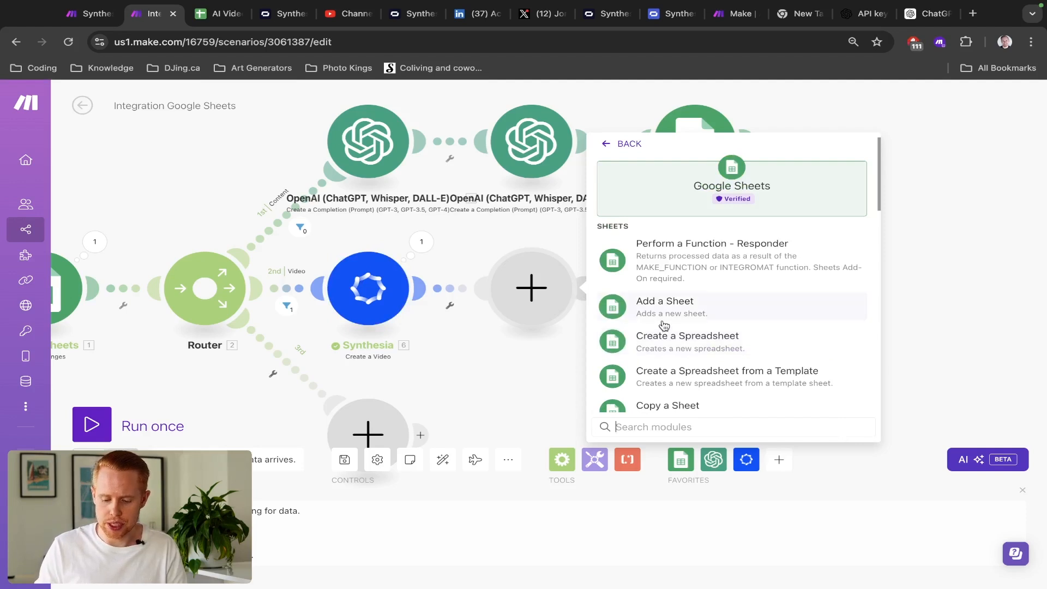
text(update)
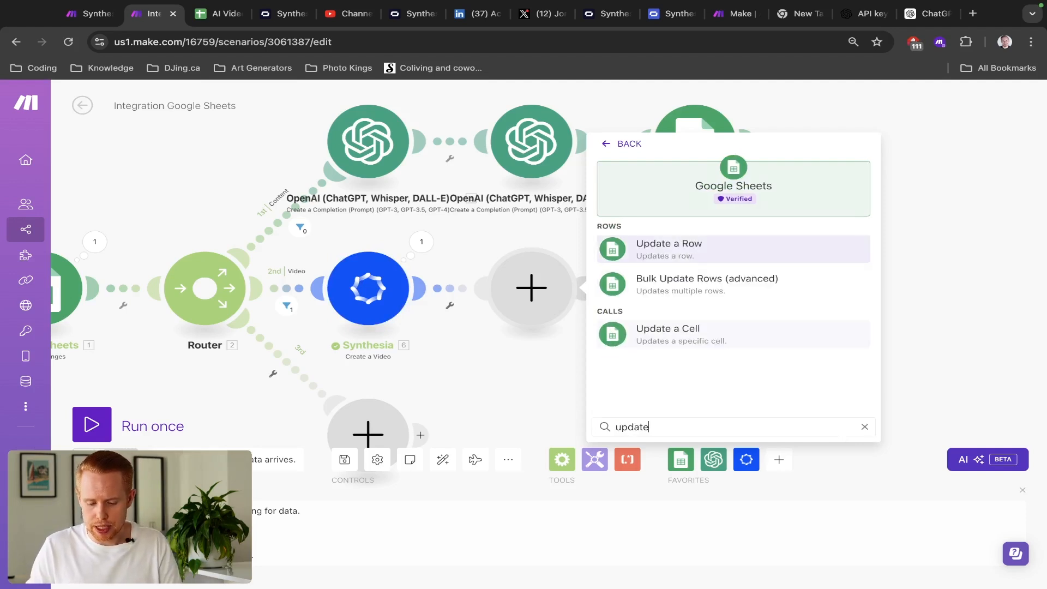
click(680, 253)
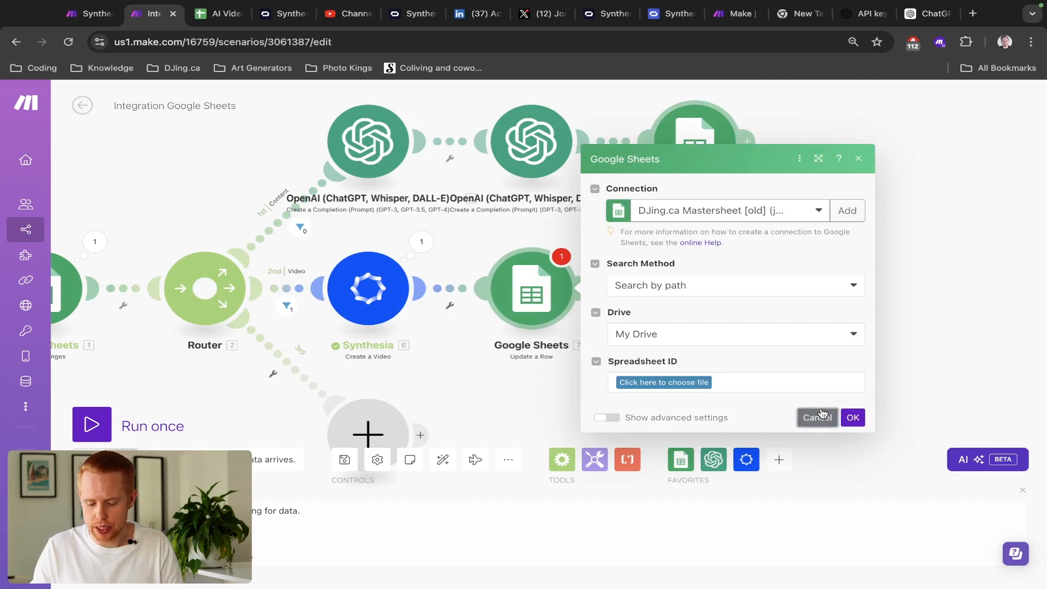
click(823, 414)
right_click(523, 289)
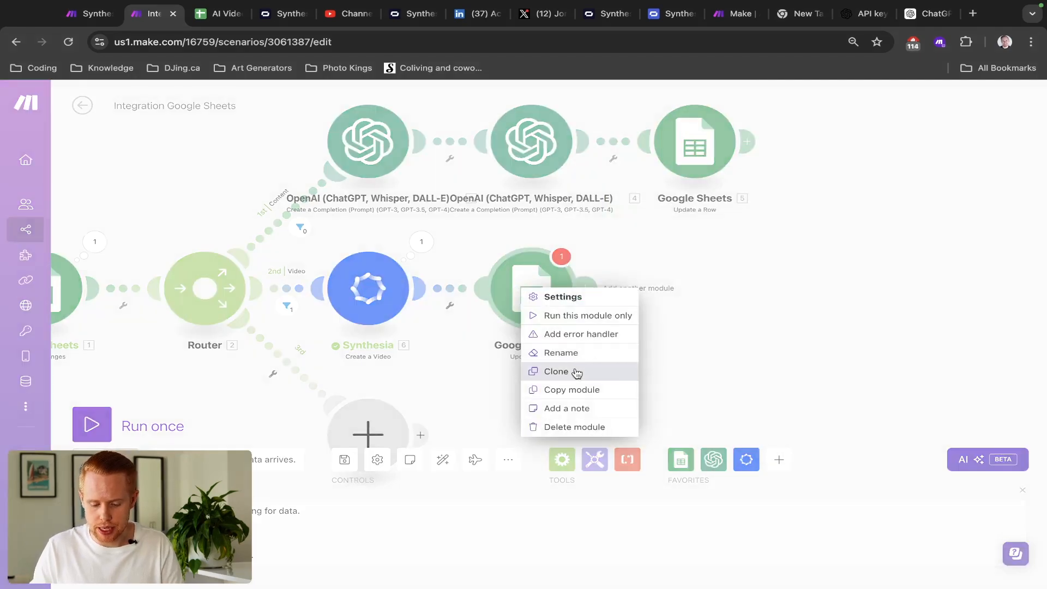
click(578, 427)
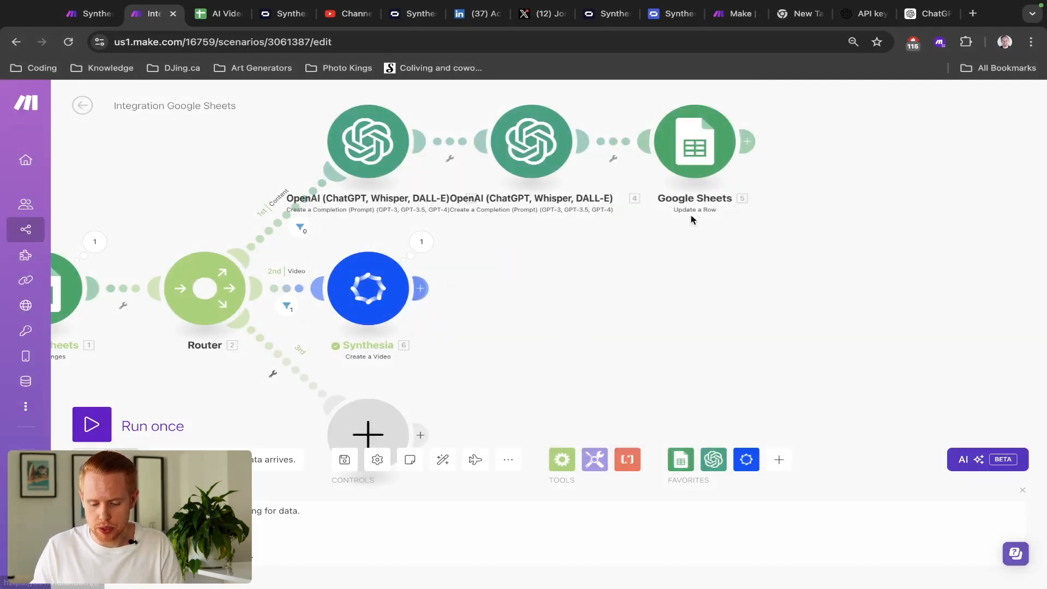
- Duplicate the existing Update a Row module after the Synthesia step and open its settings
right_click(705, 147)
click(739, 229)
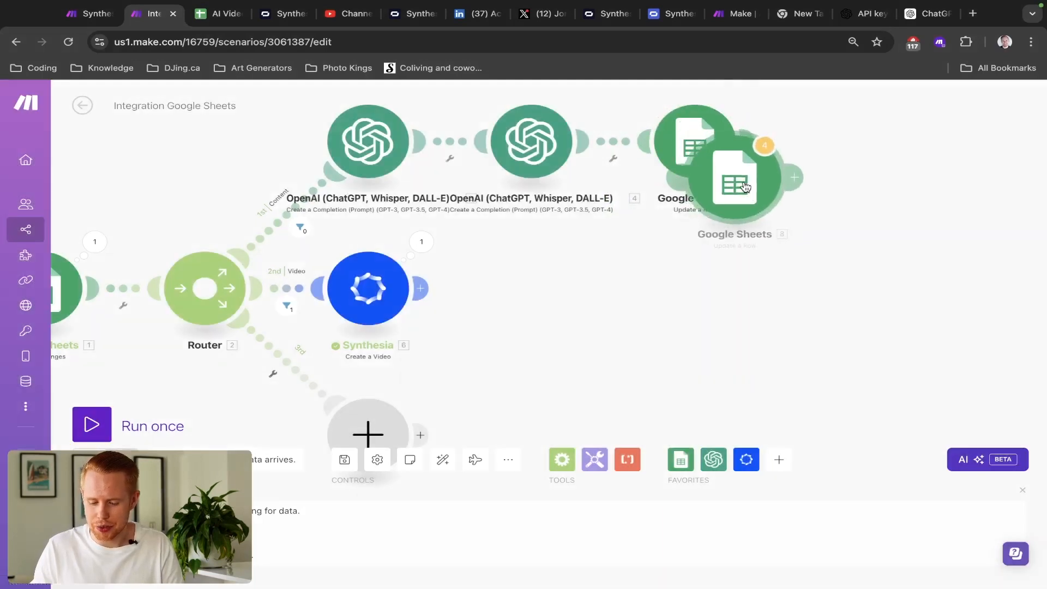
click(522, 293)
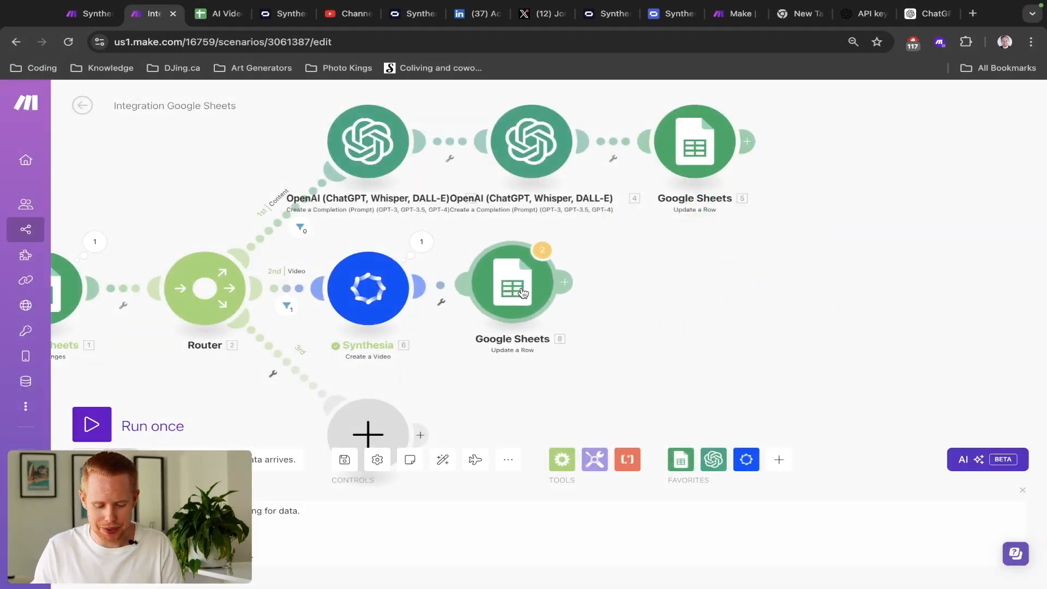
click(545, 296)
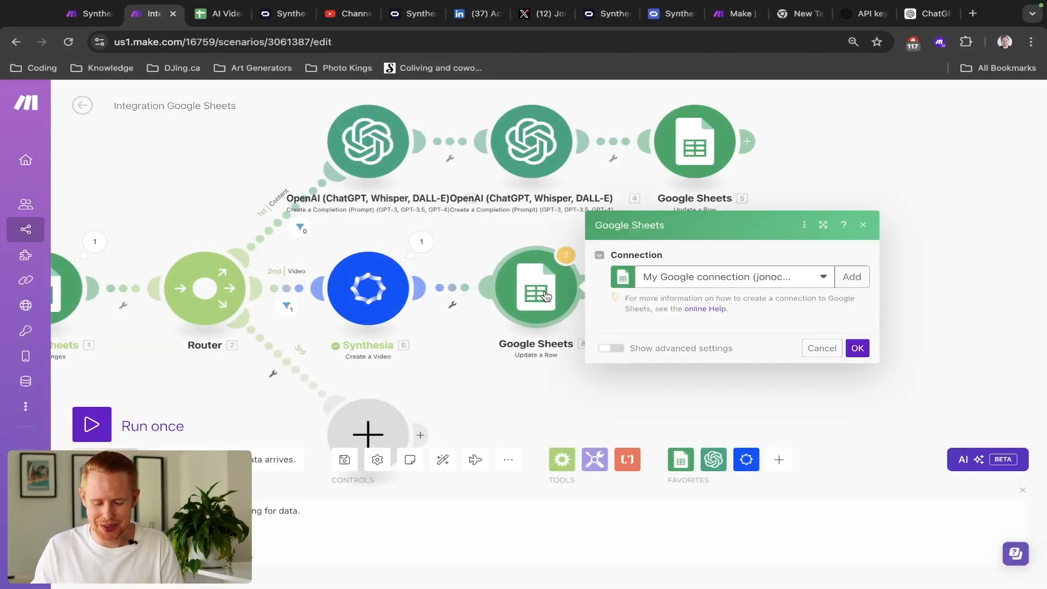
scroll(683, 300, down, 4)
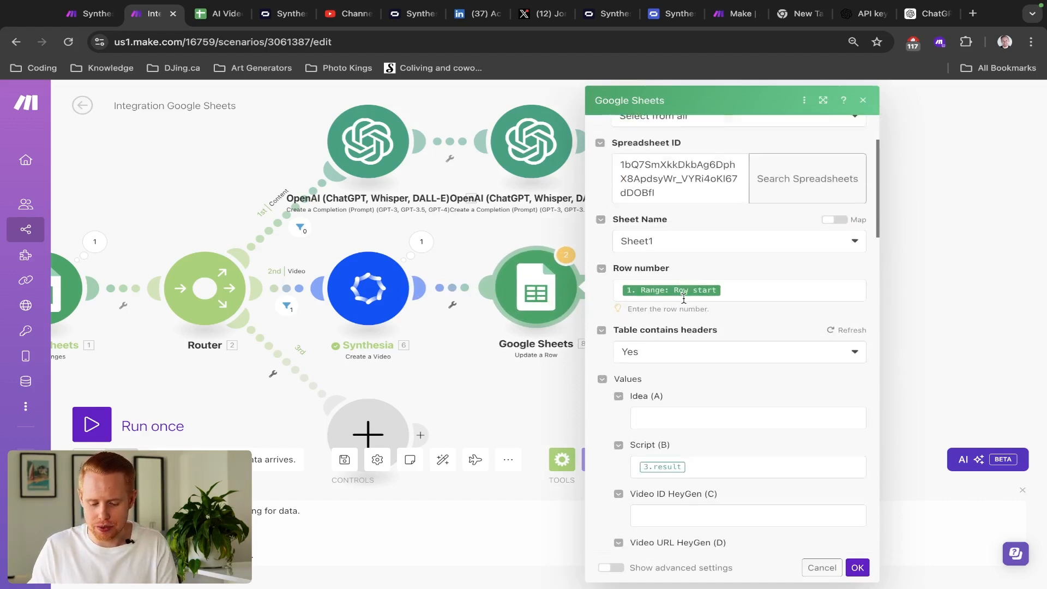
scroll(592, 240, up, 2)
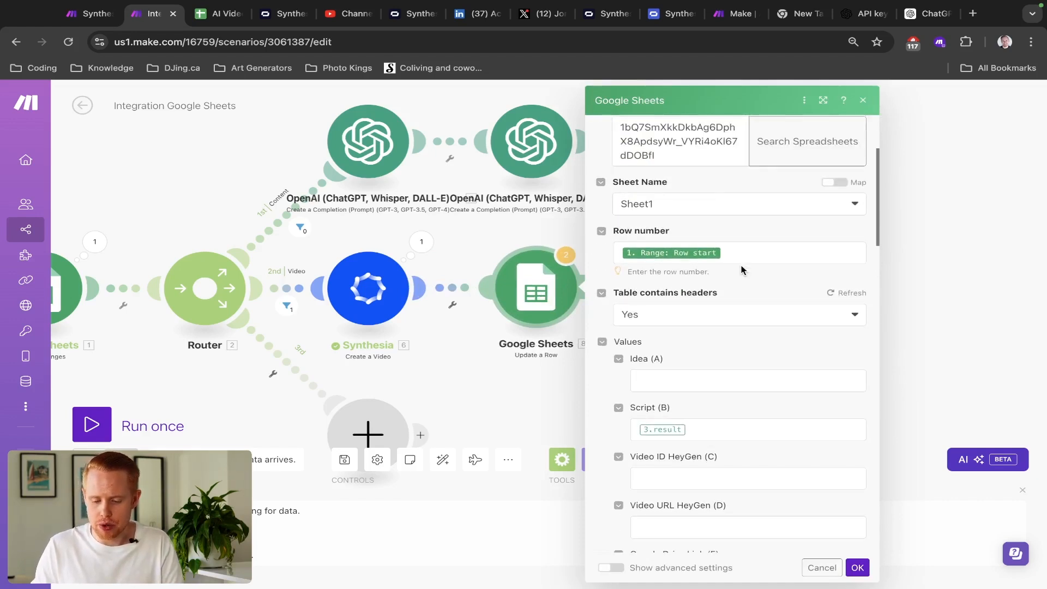
scroll(742, 267, down, 2)
- Clear the old script mapping from Script (B) in the copied module
click(724, 387)
key(BackSpace)
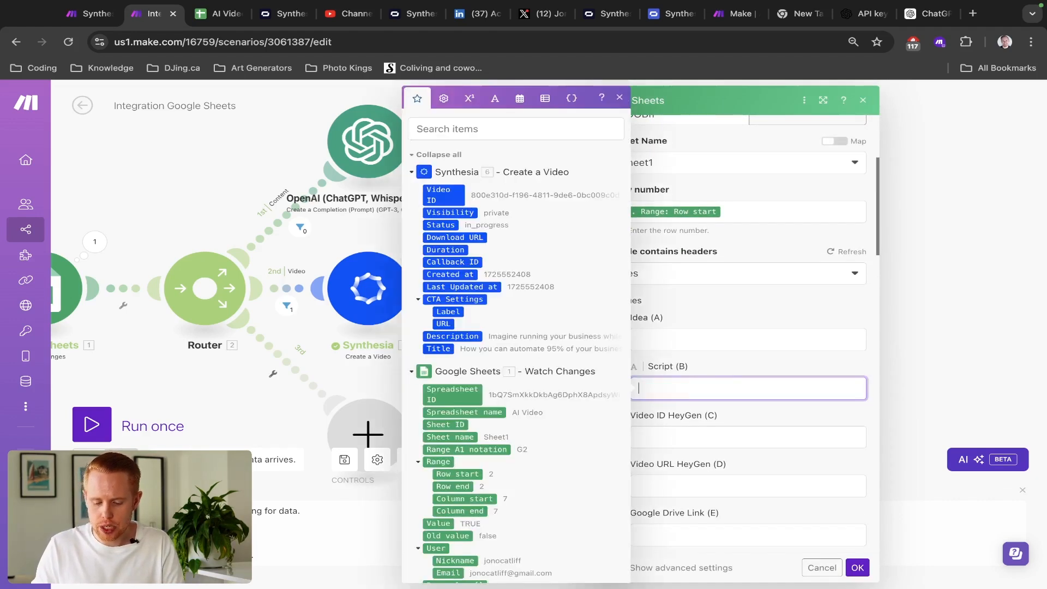
scroll(725, 371, down, 6)
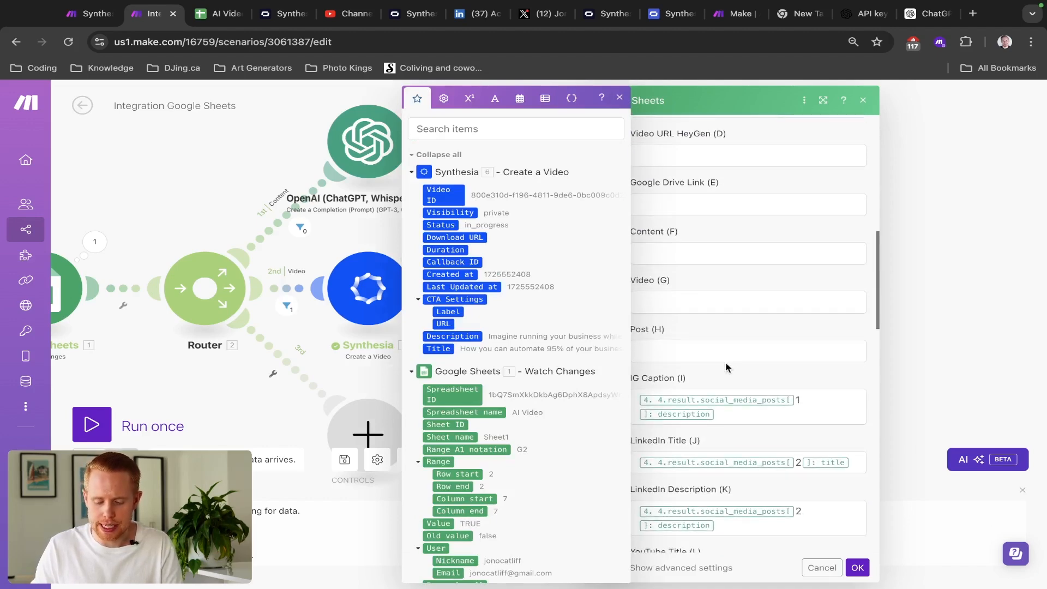
scroll(741, 405, down, 1)
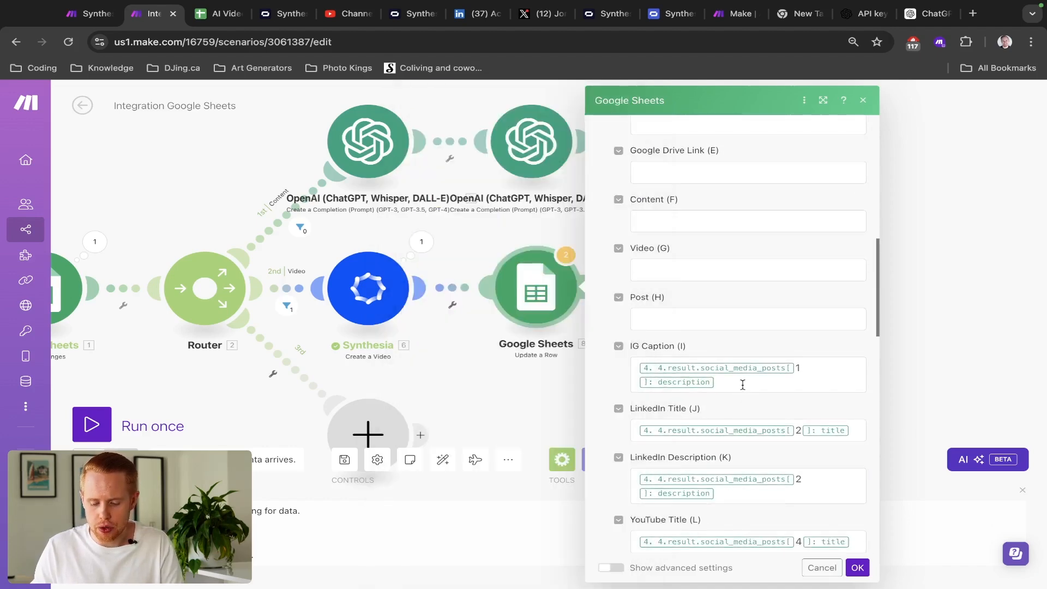
- Empty the IG Caption, LinkedIn, YouTube and Twitter title and description mappings
click(743, 385)
key(BackSpace)
key(Tab)
key(super+a)
key(BackSpace)
key(Tab)
key(super+a)
key(BackSpace)
key(Tab)
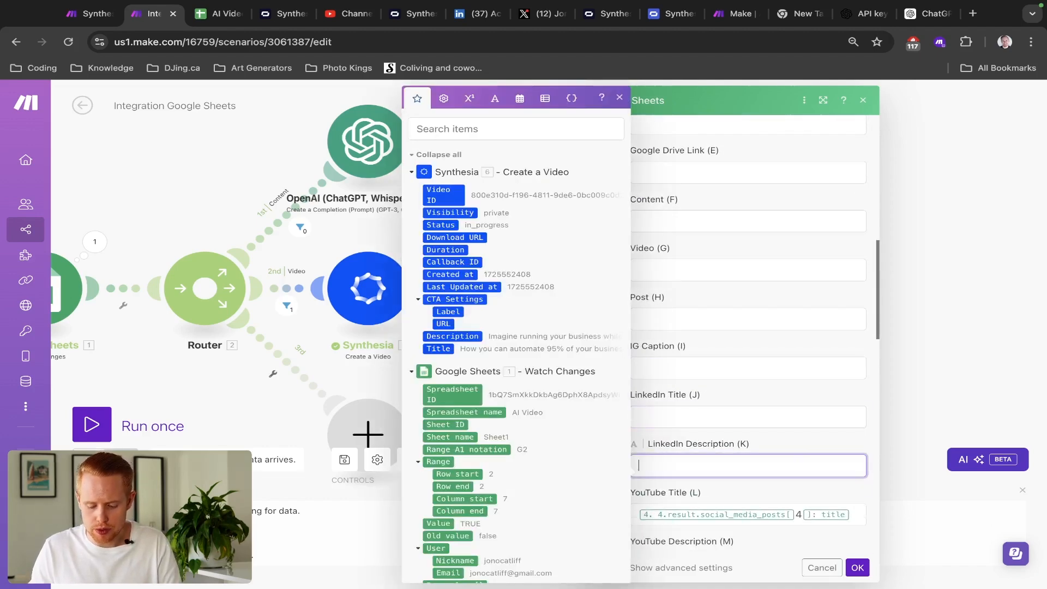
key(super+a)
key(BackSpace)
key(Tab)
key(super+a)
key(BackSpace)
key(Tab)
key(super+a)
key(BackSpace)
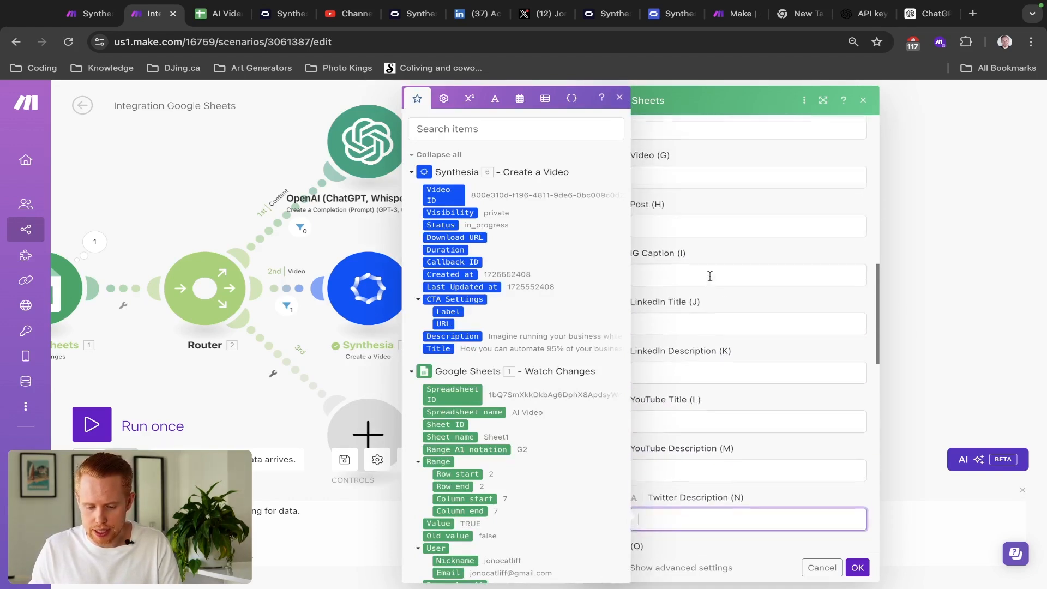
click(711, 280)
- Map Synthesia's Video ID into the Video ID HeyGen (C) field
scroll(710, 280, up, 2)
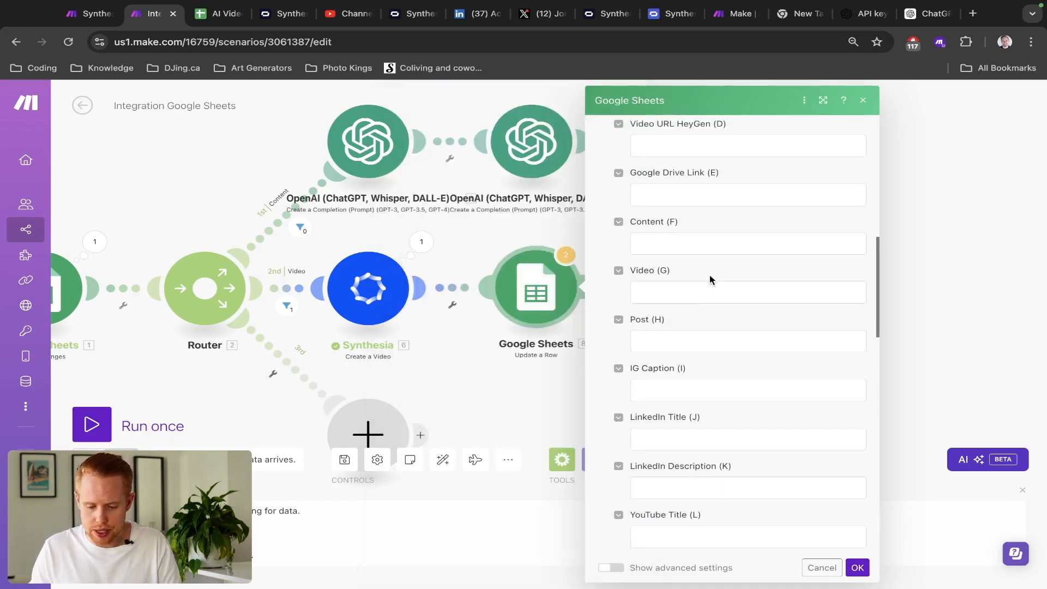
scroll(684, 293, up, 3)
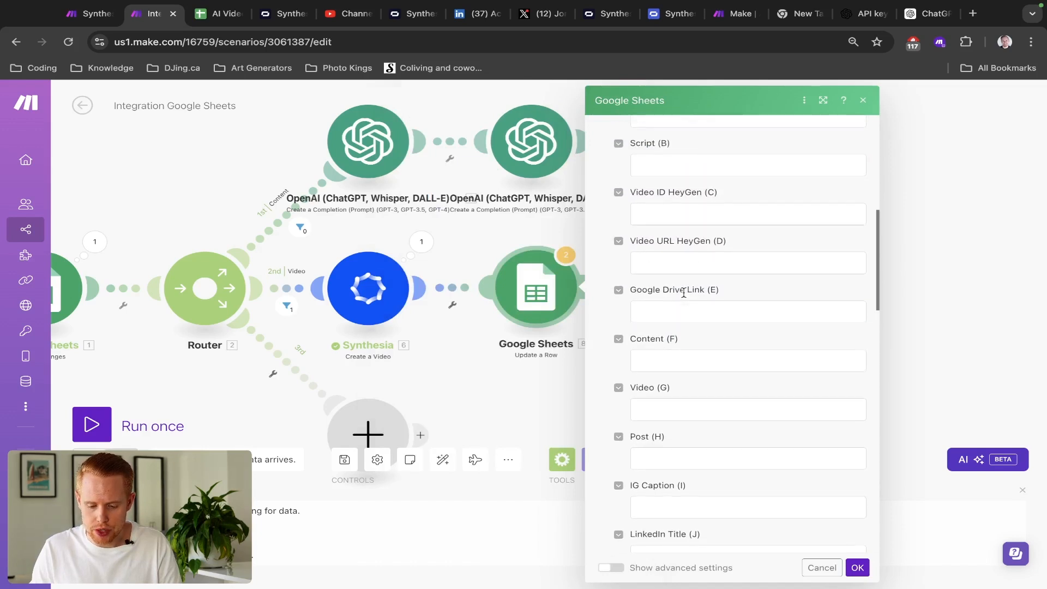
click(692, 217)
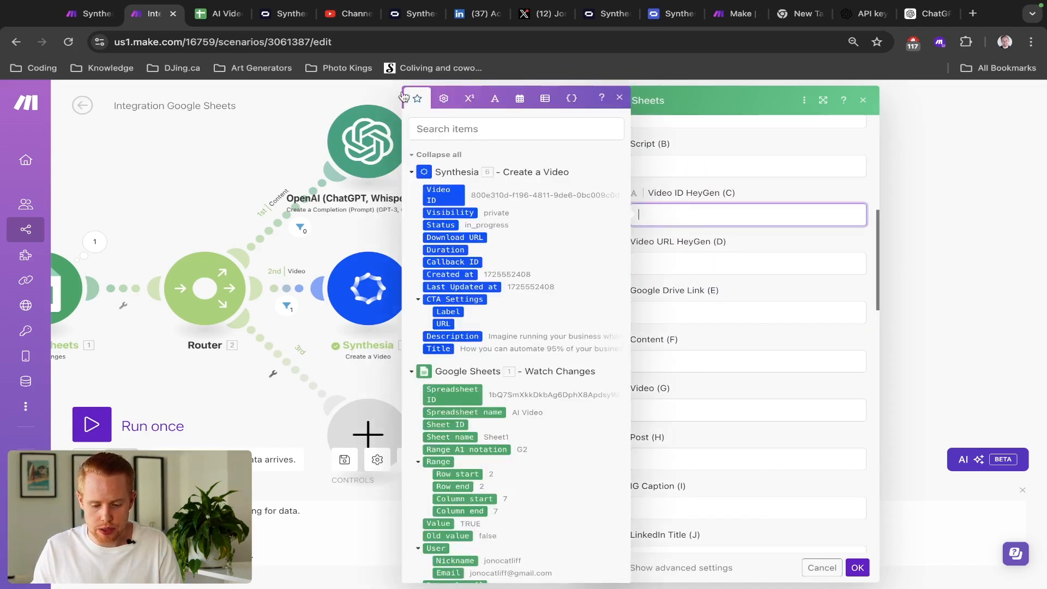
click(439, 197)
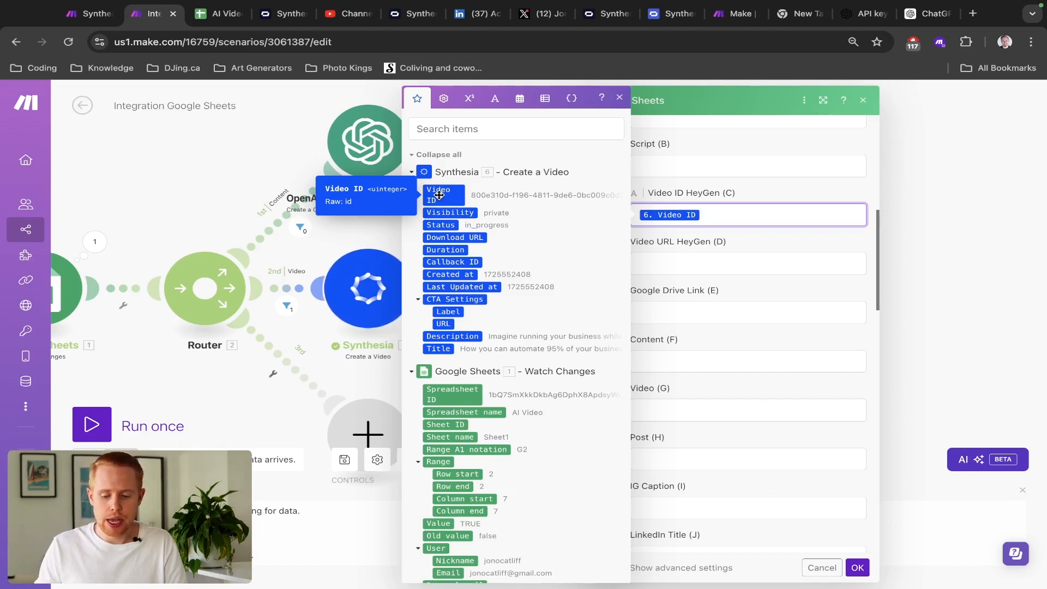
click(665, 270)
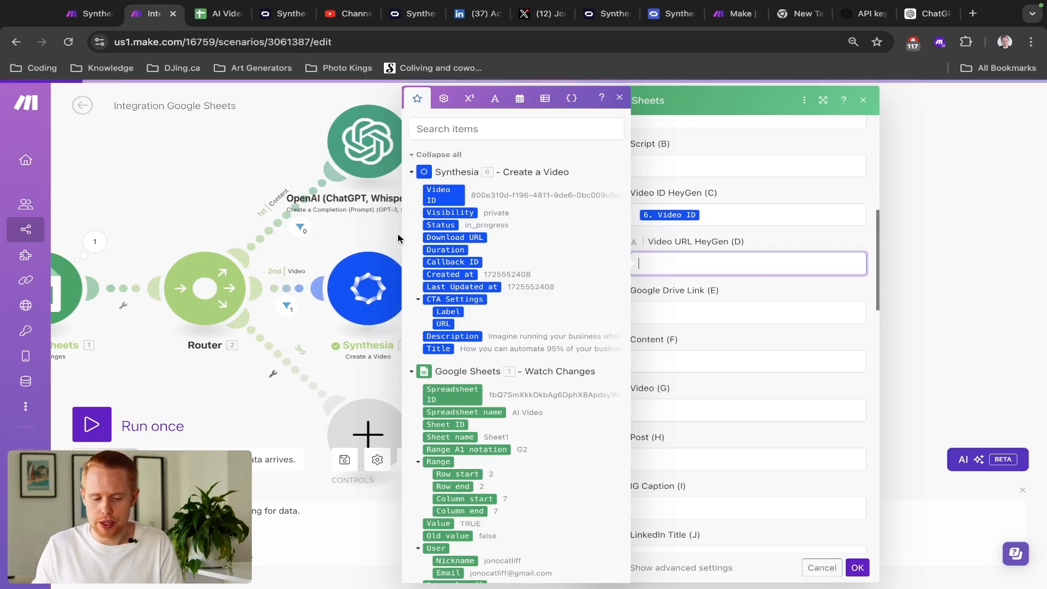
key(ctrl+Tab)
key(ctrl+Tab)
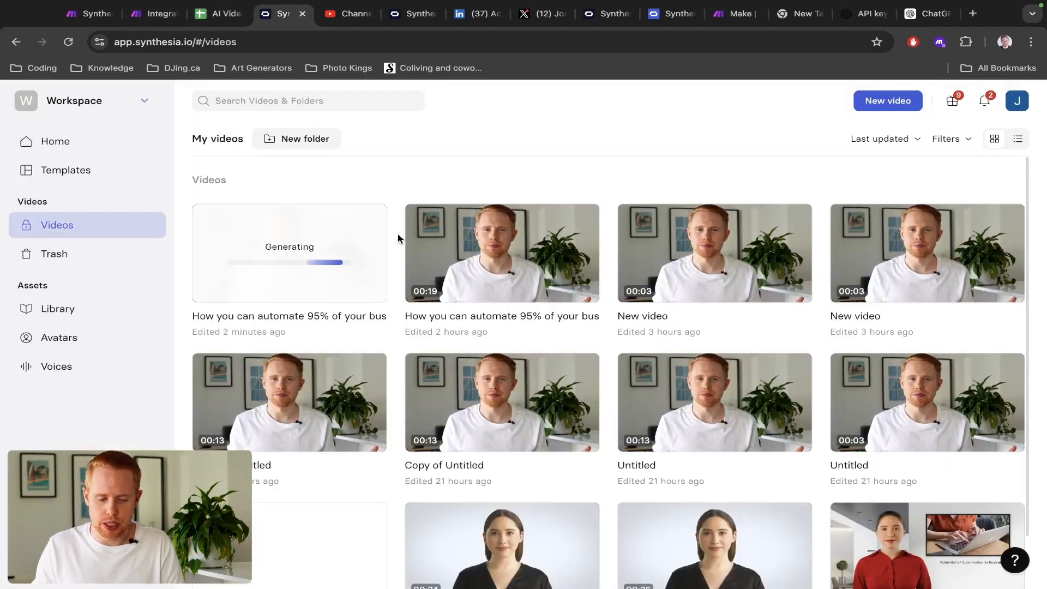
click(333, 254)
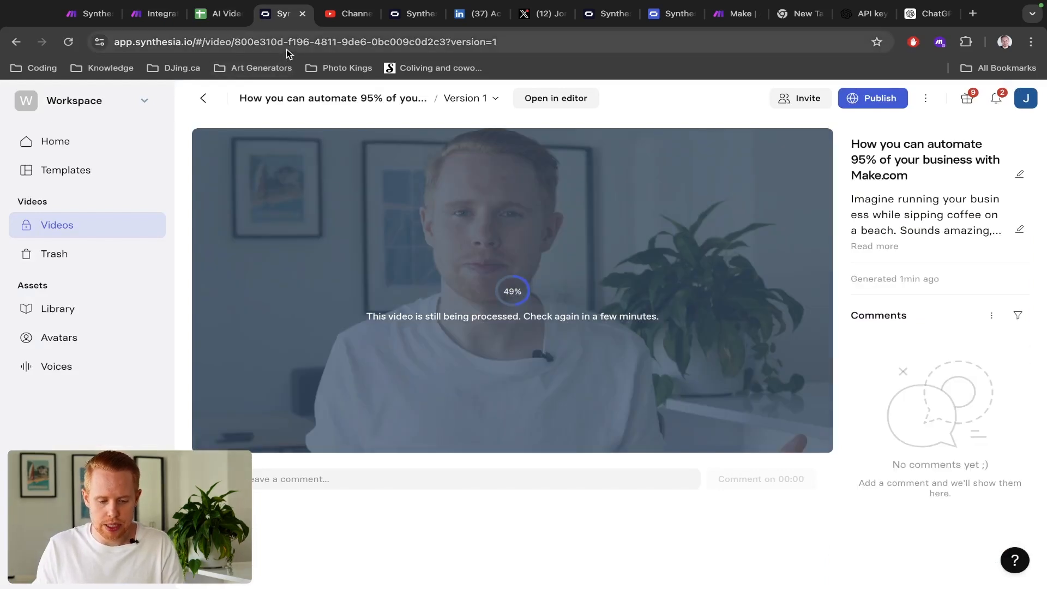
double_click(257, 45)
key(shift+Right)
key(shift+Right)
key(shift+Right)
key(shift+Right)
key(shift+Right)
key(shift+Right)
key(shift+Right)
key(shift+Right)
key(shift+Right)
key(shift+Right)
key(shift+Right)
key(shift+Right)
key(shift+Right)
key(shift+Right)
key(shift+Right)
key(shift+Right)
key(shift+Right)
key(shift+Right)
key(shift+Right)
key(shift+Right)
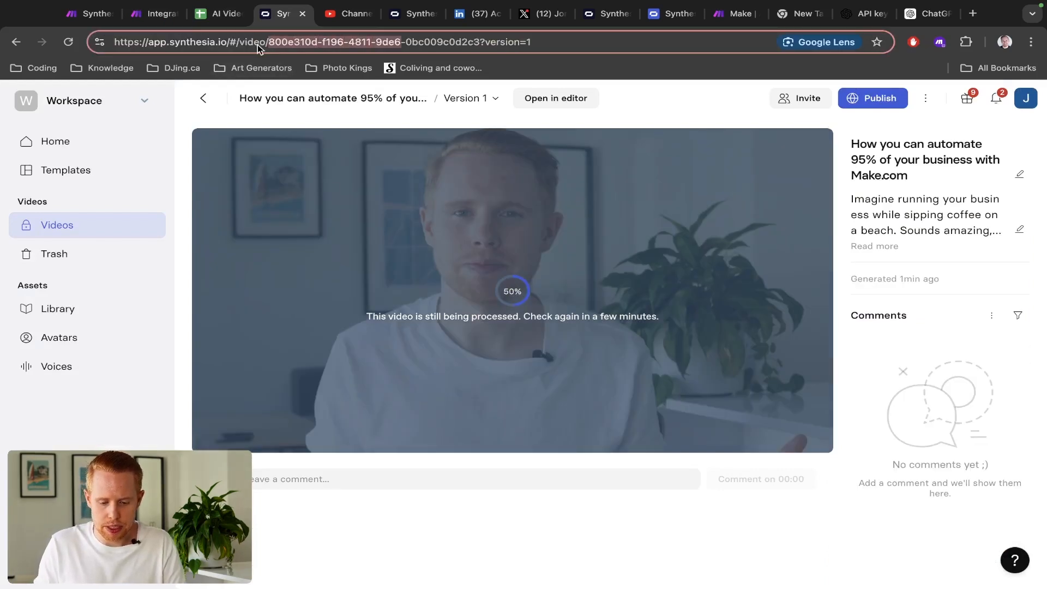
key(shift+Left)
key(shift+Left)
key(shift+Left)
key(shift+Left)
key(shift+Left)
key(shift+Left)
key(shift+Left)
key(shift+Left)
key(shift+Left)
key(shift+Left)
key(shift+Left)
key(shift+Left)
key(shift+Left)
key(shift+Left)
key(shift+Left)
key(shift+Left)
key(shift+Left)
key(shift+Left)
key(shift+Left)
key(shift+Left)
key(shift+Left)
key(shift+Left)
key(shift+Left)
key(shift+Left)
key(shift+Left)
key(shift+Left)
key(shift+Left)
key(shift+Left)
key(ctrl+c)
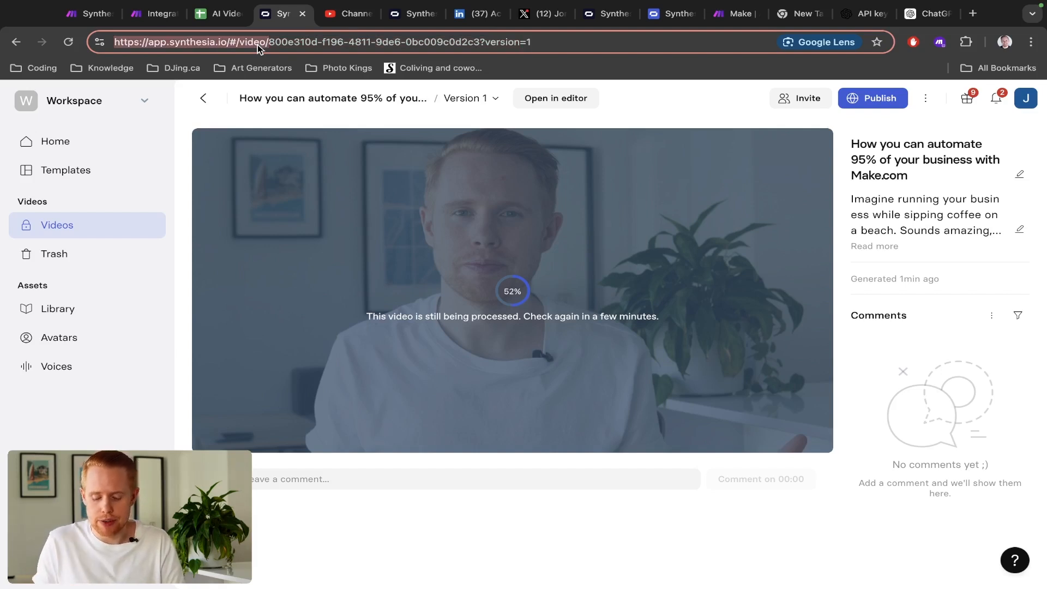
key(ctrl+shift+Tab)
key(ctrl+shift+Tab)
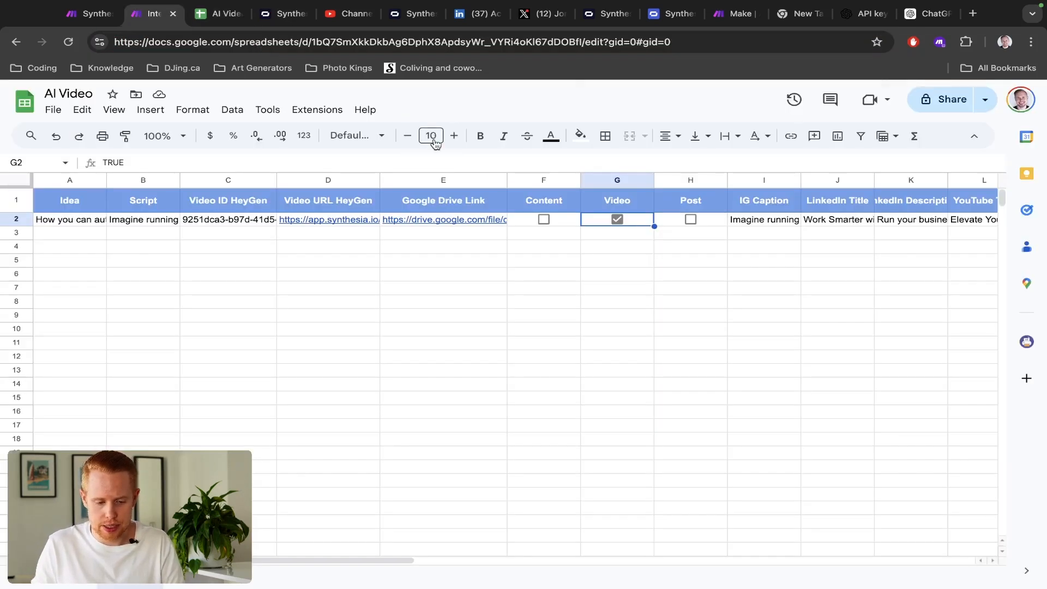
key(ctrl+v)
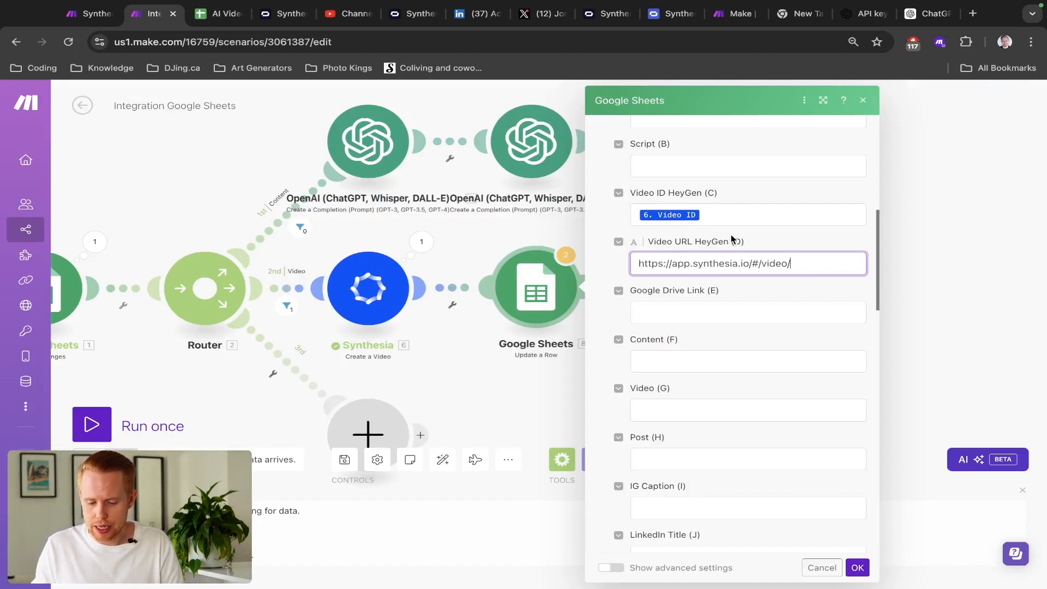
- Select the video ID portion of the Synthesia video page address
key(ctrl+Tab)
key(ctrl+Tab)
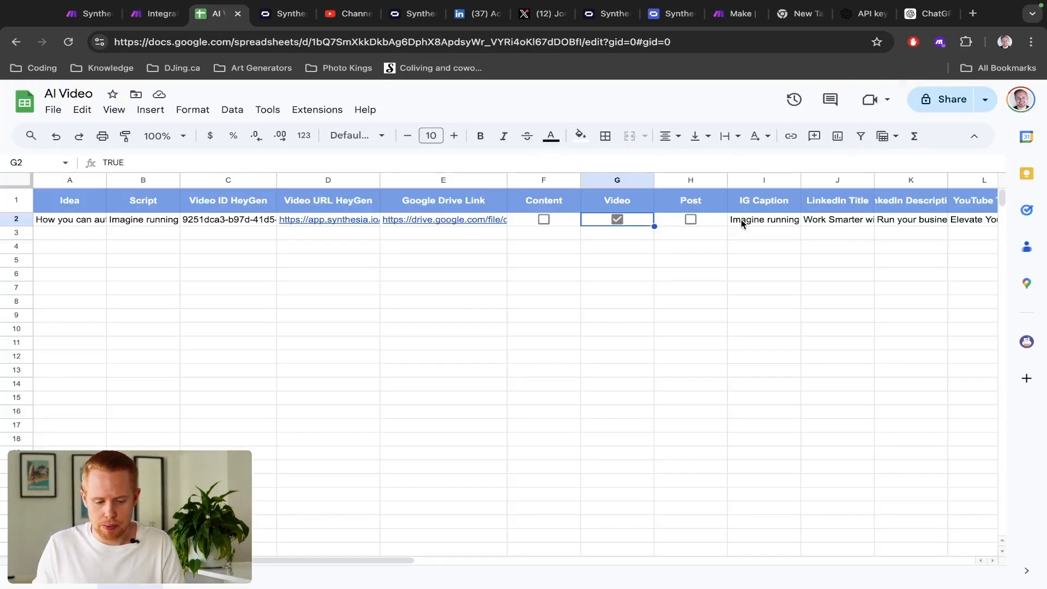
key(Right)
key(alt+shift+Right)
key(alt+shift+Right)
key(alt+shift+Right)
key(alt+shift+Right)
key(alt+shift+Right)
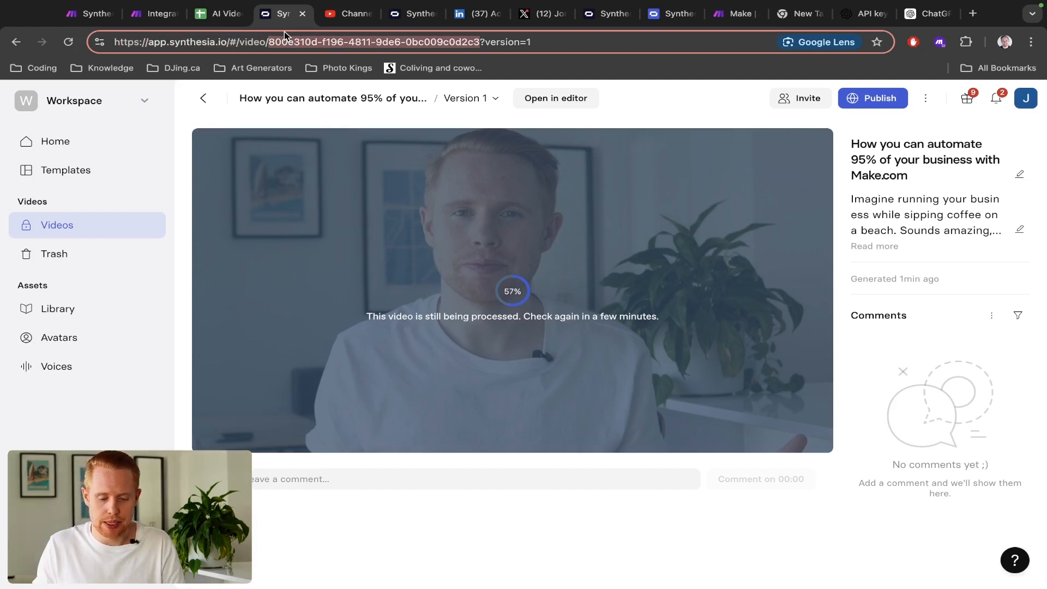
key(ctrl+shift+Tab)
key(ctrl+shift+Tab)
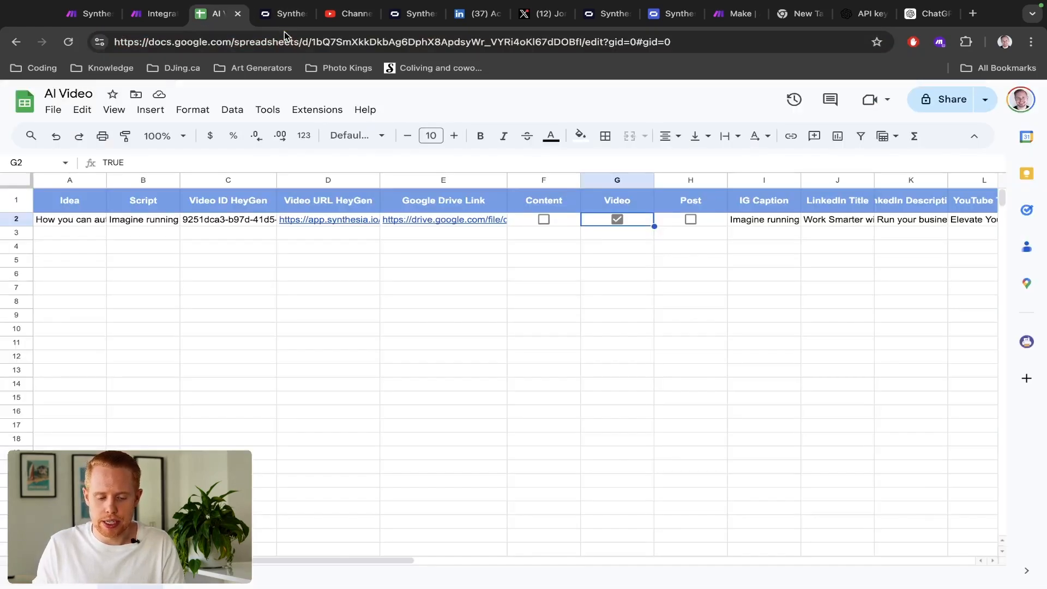
- Append Synthesia's Video ID after /video/ in Video URL HeyGen (D) and save the module
click(822, 271)
text(123)
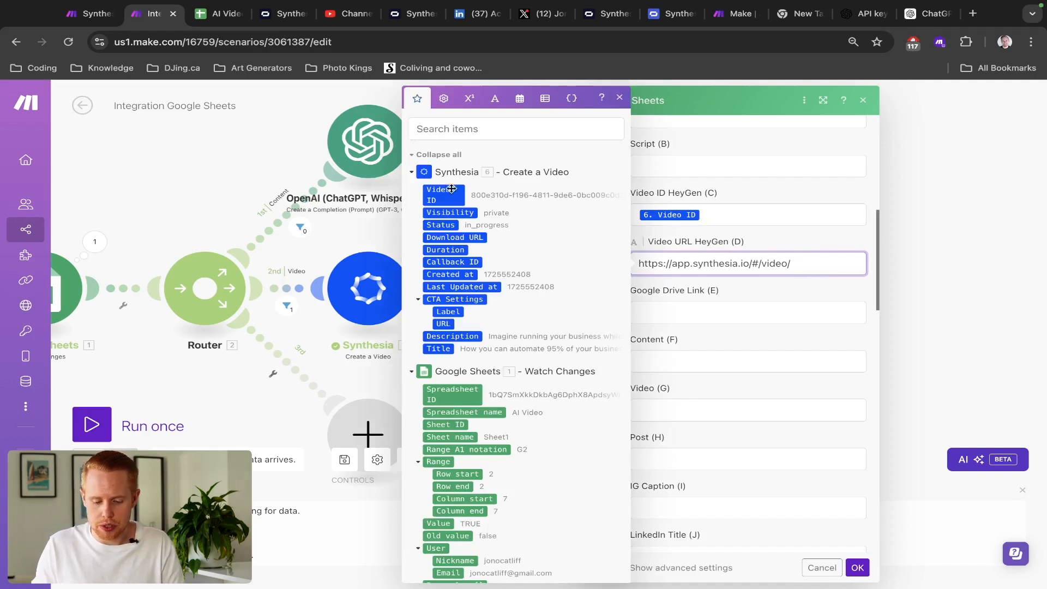
click(436, 190)
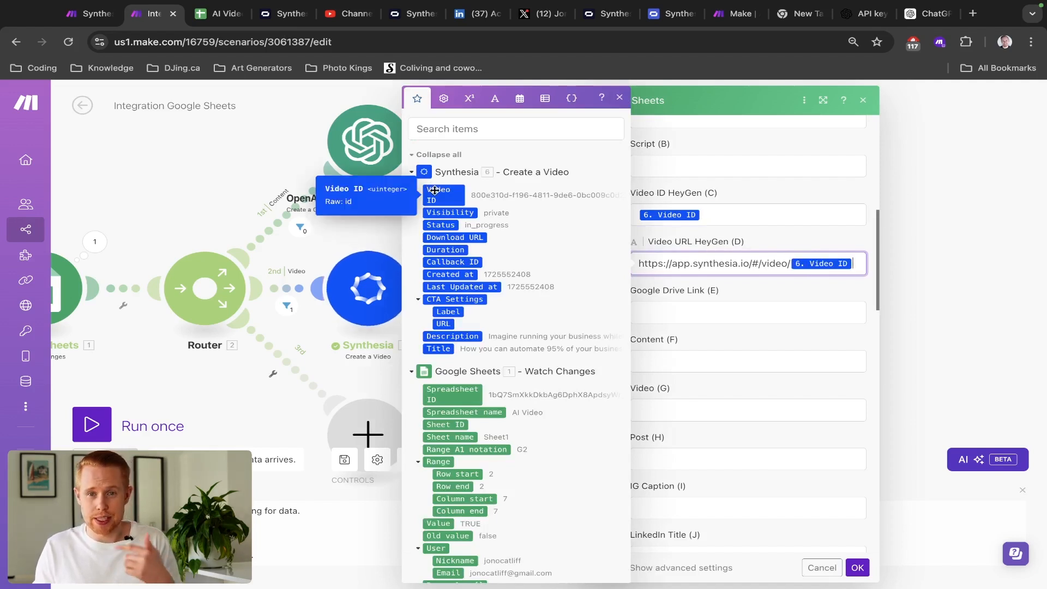
click(772, 244)
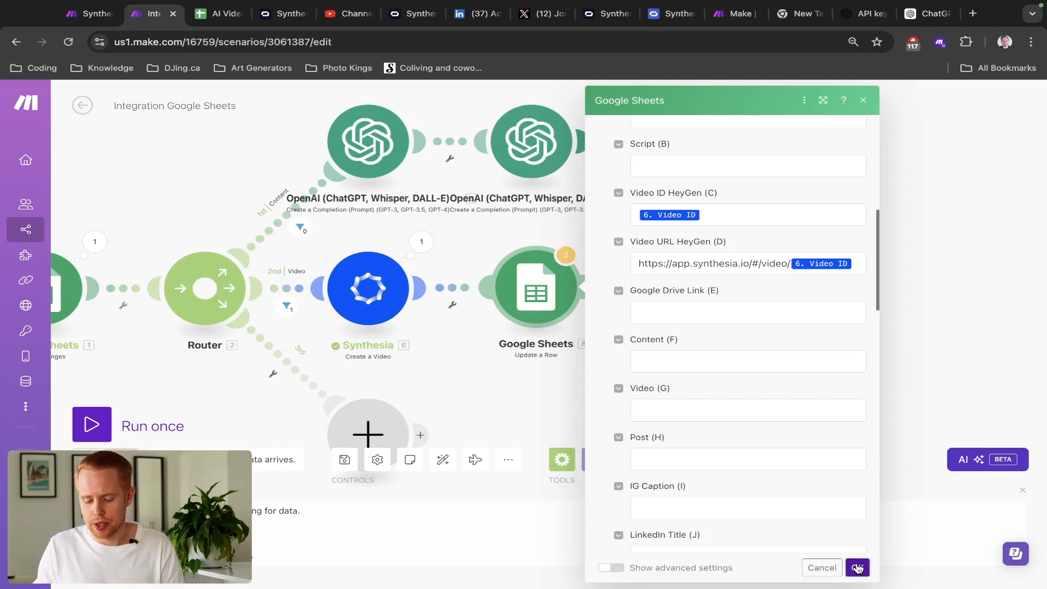
click(857, 568)
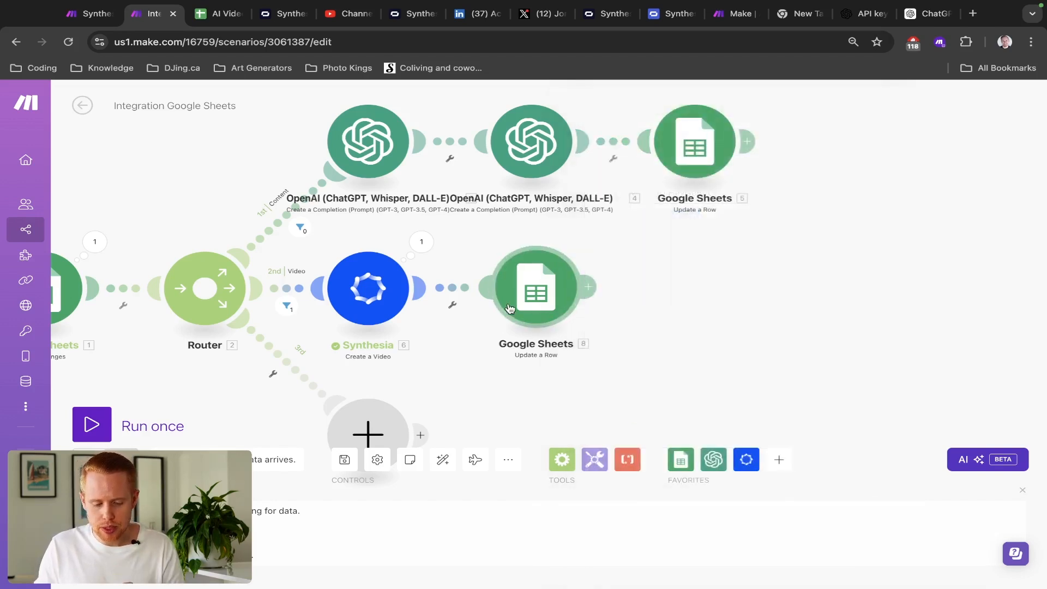
- Check the existing Synthesia link in D2 and the Drive link in E2
key(ctrl+Tab)
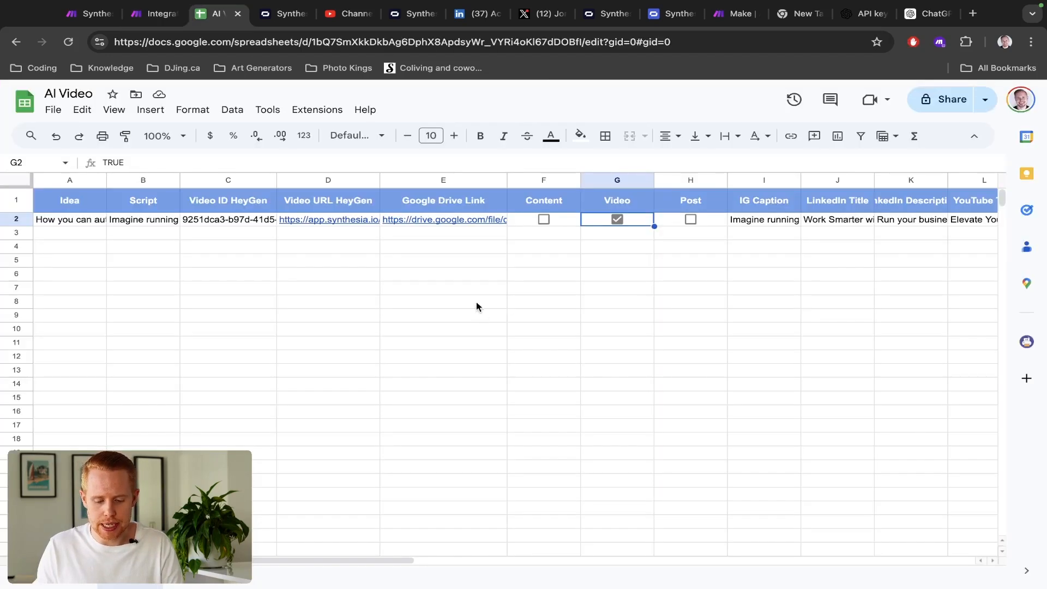
click(336, 221)
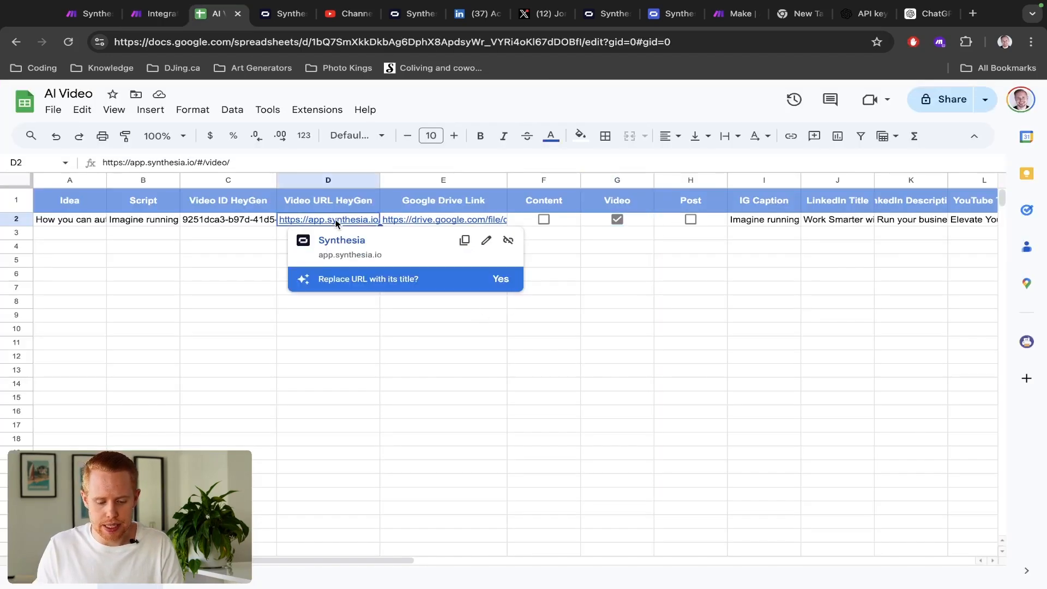
click(396, 221)
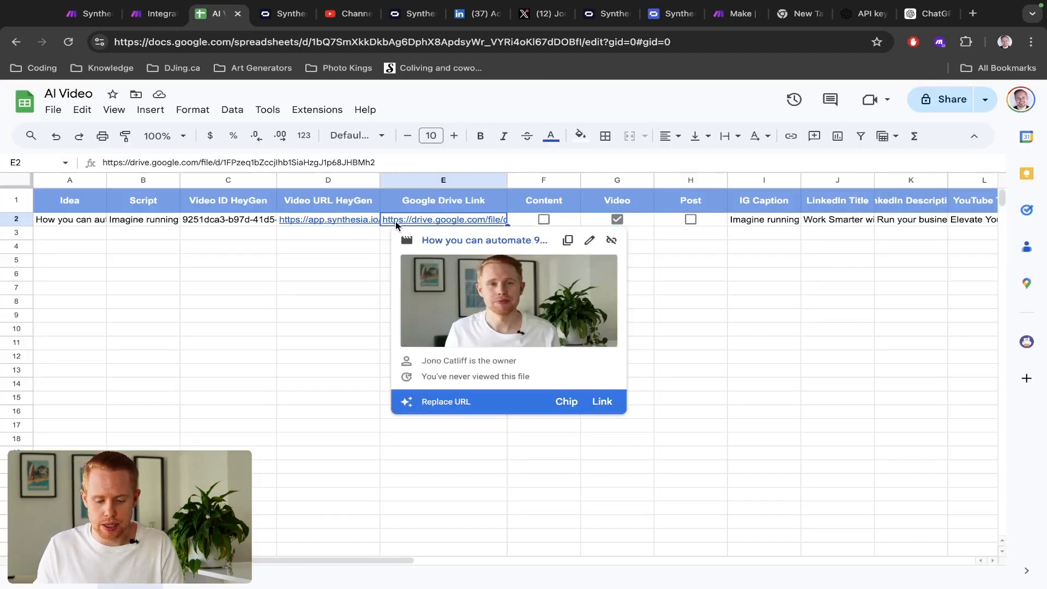
key(ctrl+shift+Tab)
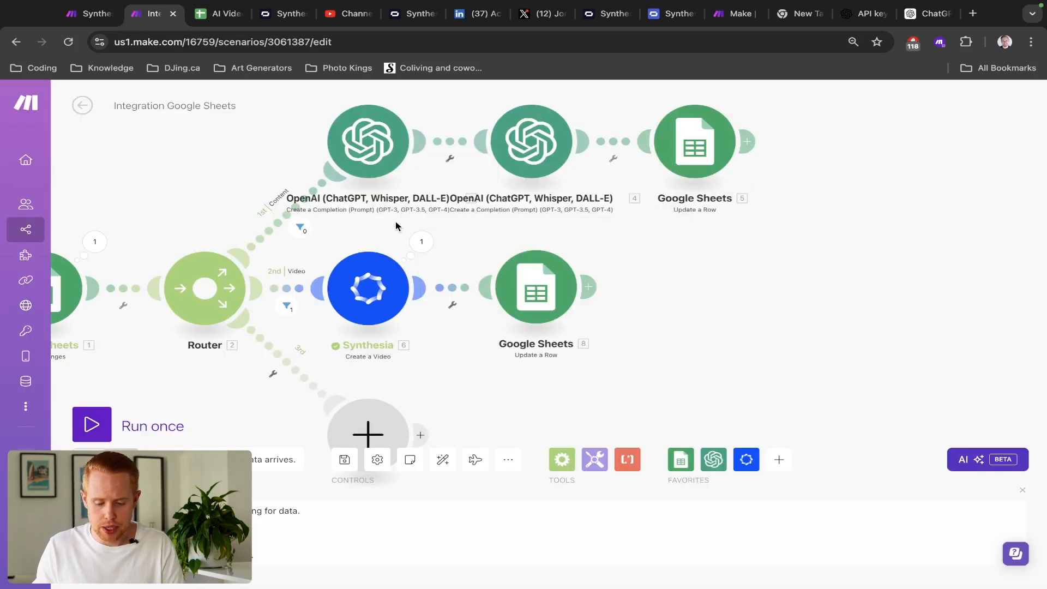
- Review the Video ID returned in the Synthesia module's last output
click(430, 240)
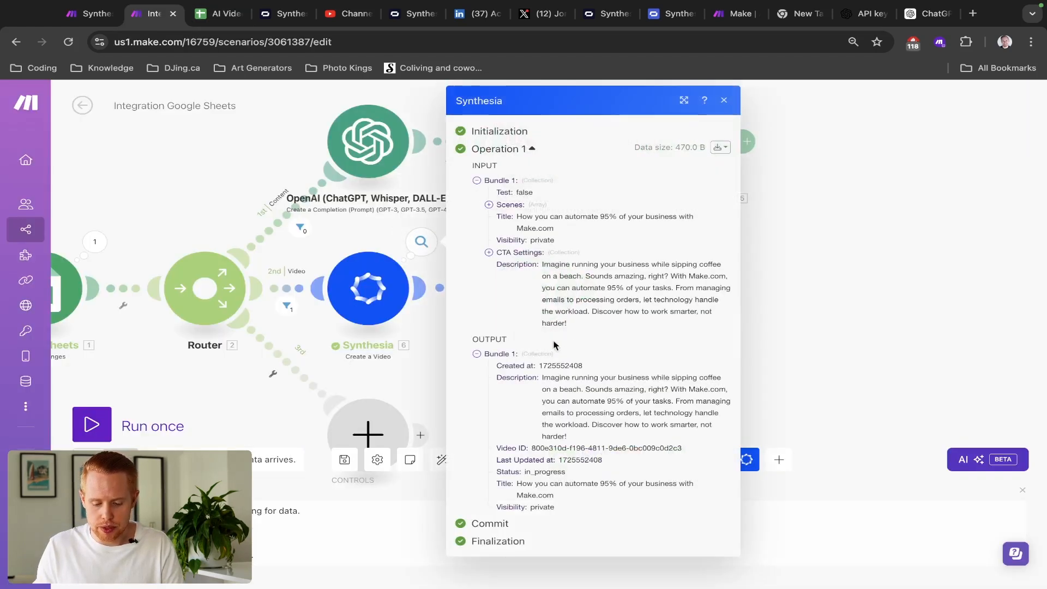
triple_click(552, 452)
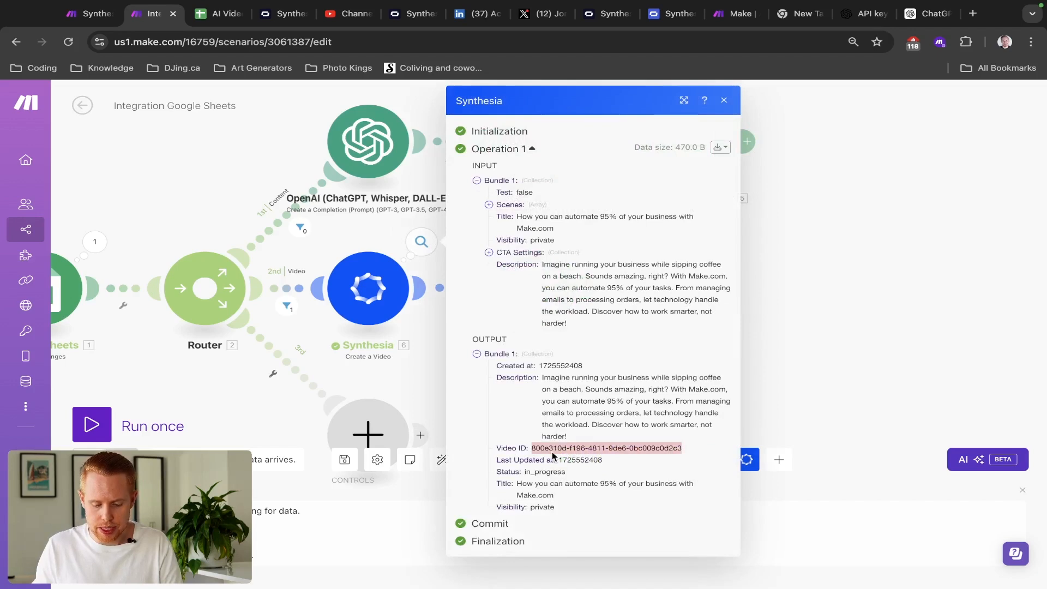
click(420, 327)
click(544, 311)
click(474, 266)
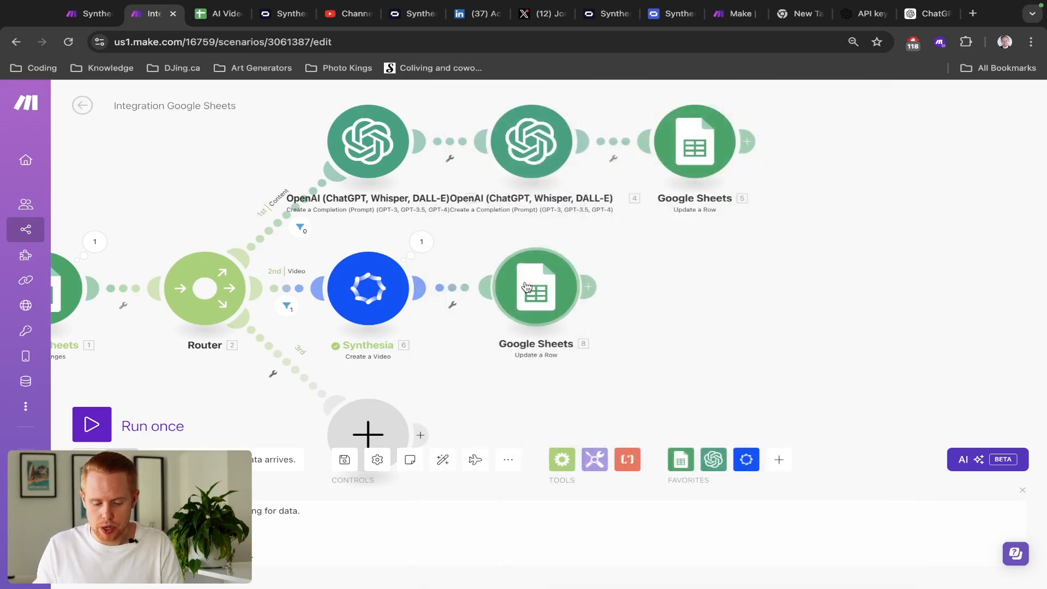
- Run only the row-update module with Row start 2 and a pasted test video ID
right_click(525, 286)
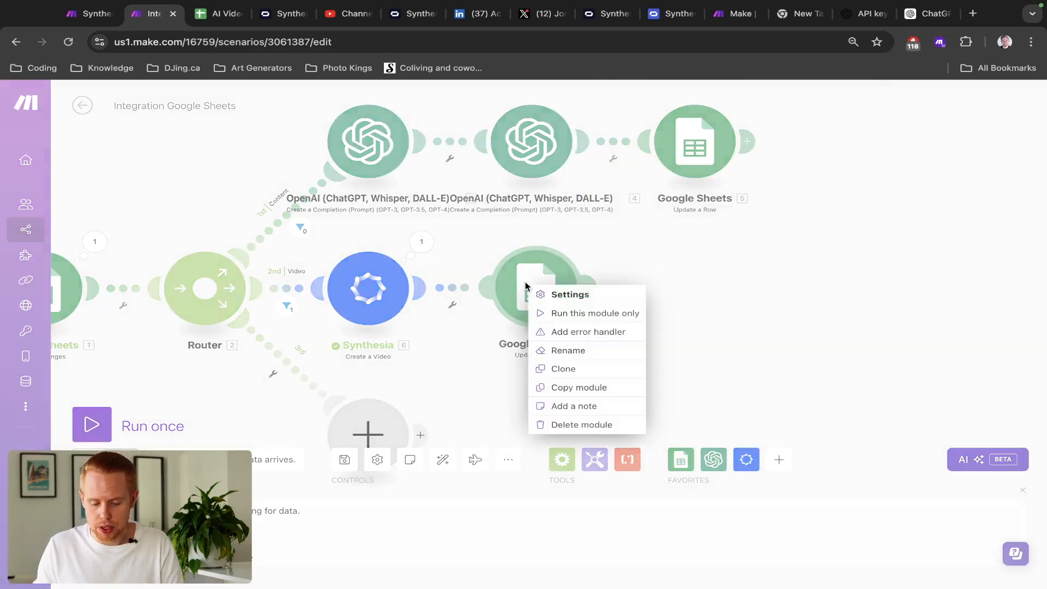
click(602, 314)
click(658, 338)
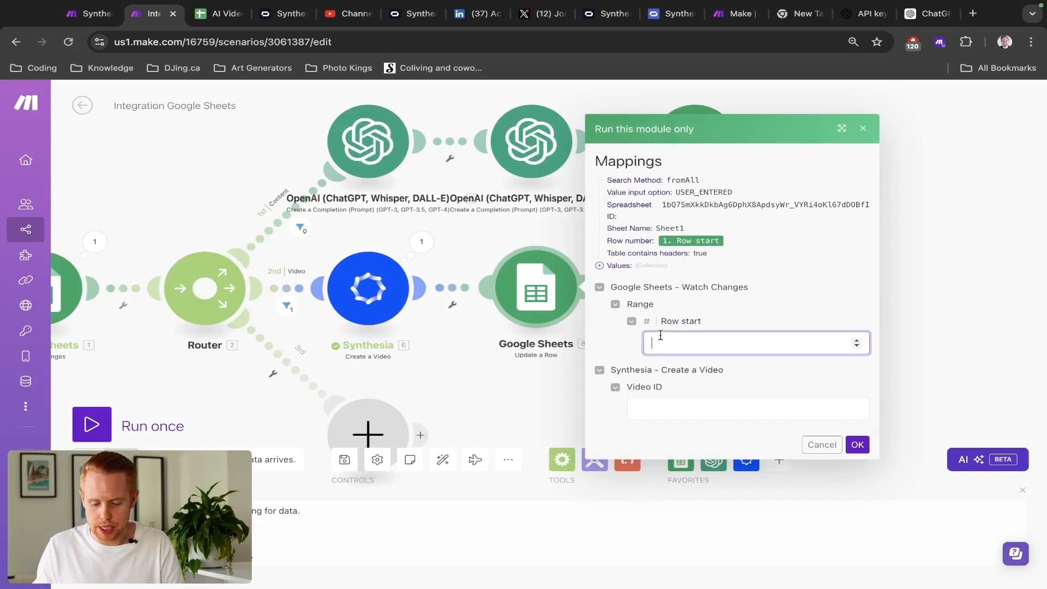
click(649, 402)
key(ctrl+v)
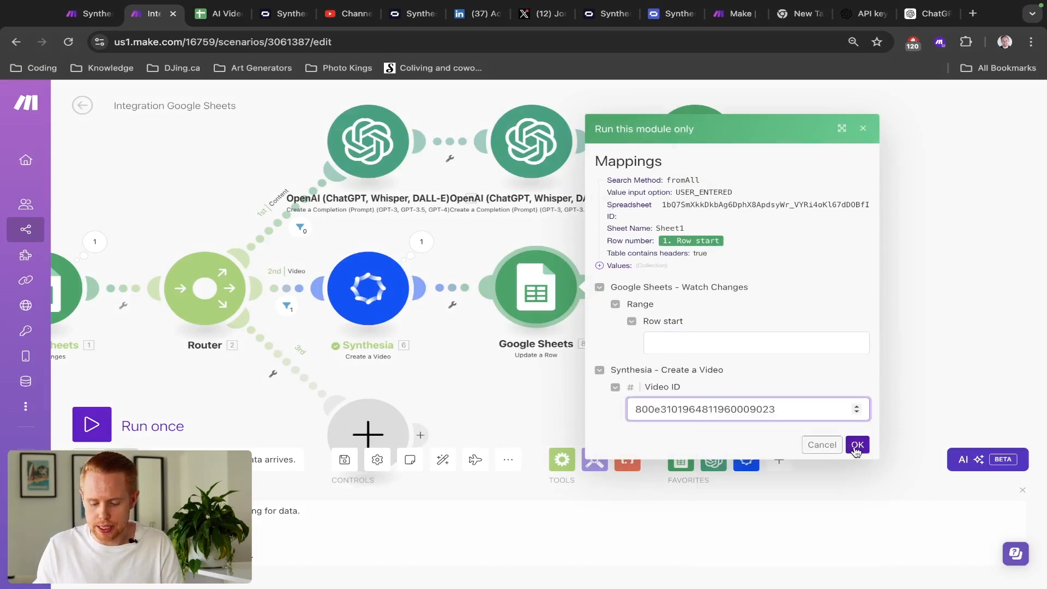
click(856, 445)
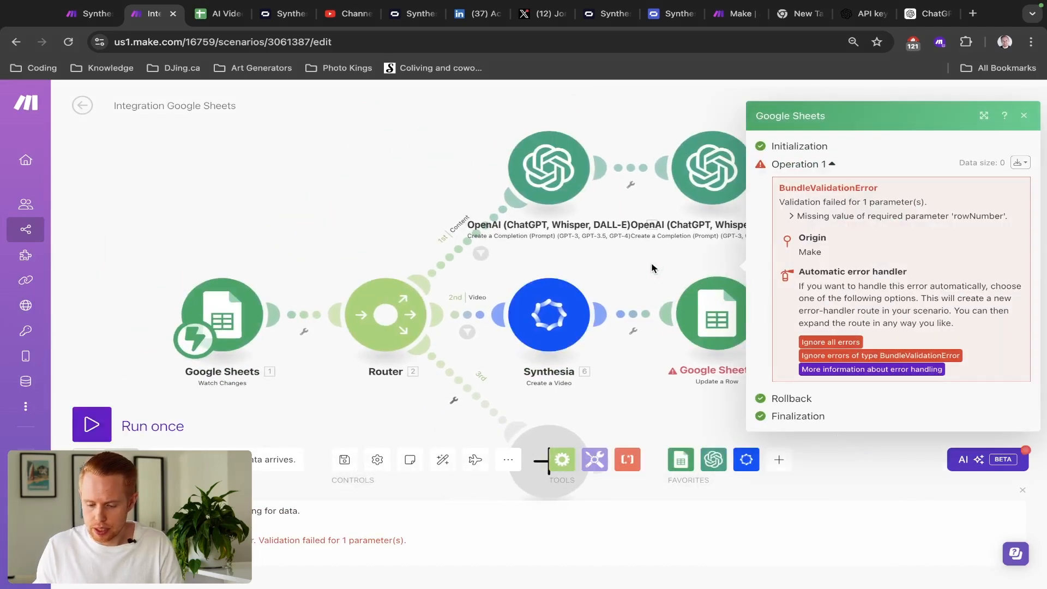
click(657, 271)
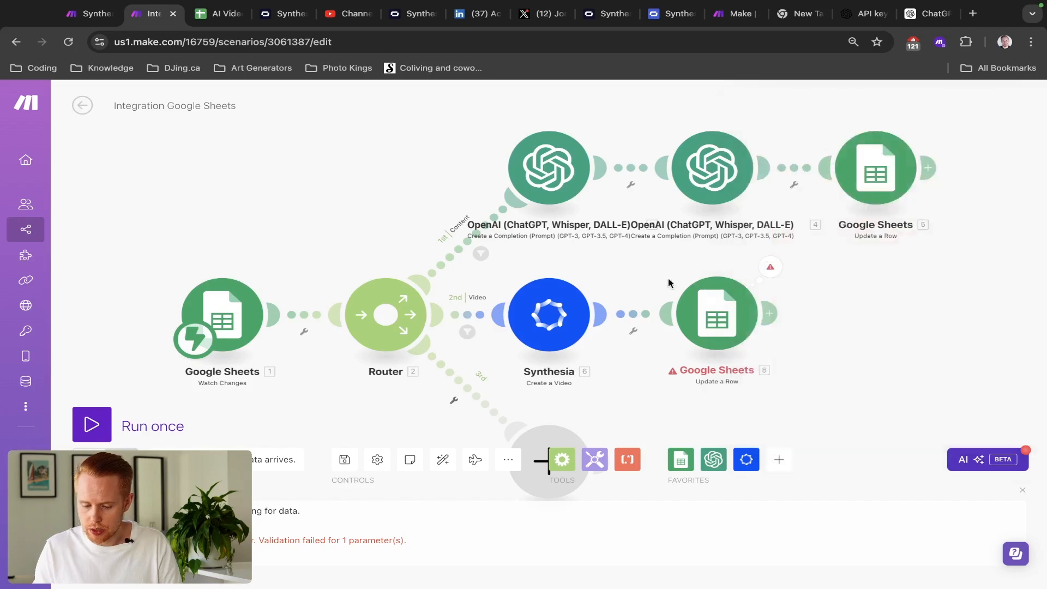
- Try clearing the Row number mapping in Update a Row, then discard the change
click(710, 319)
scroll(818, 327, down, 3)
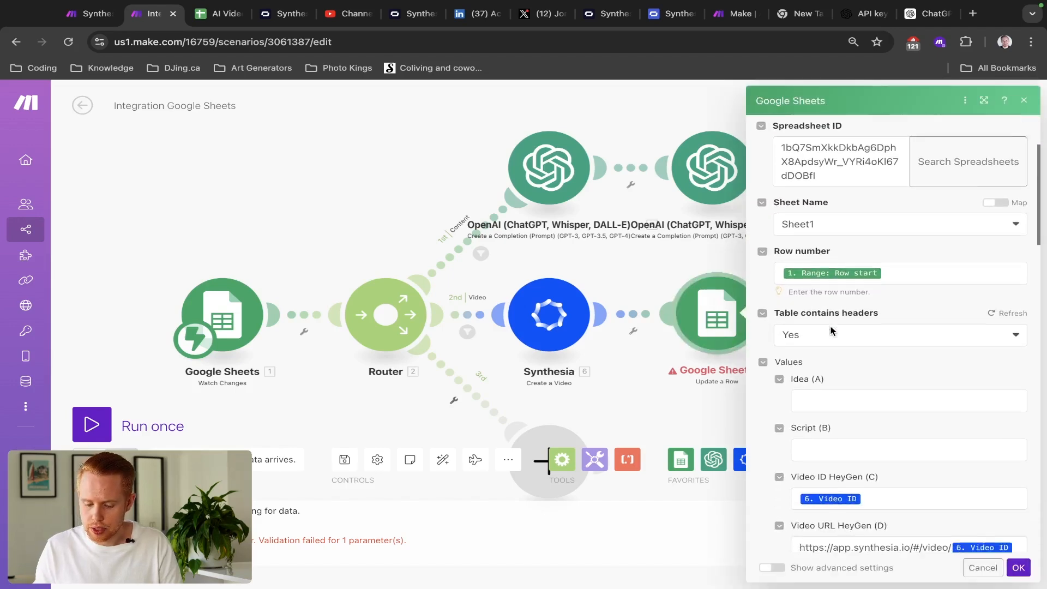
click(923, 266)
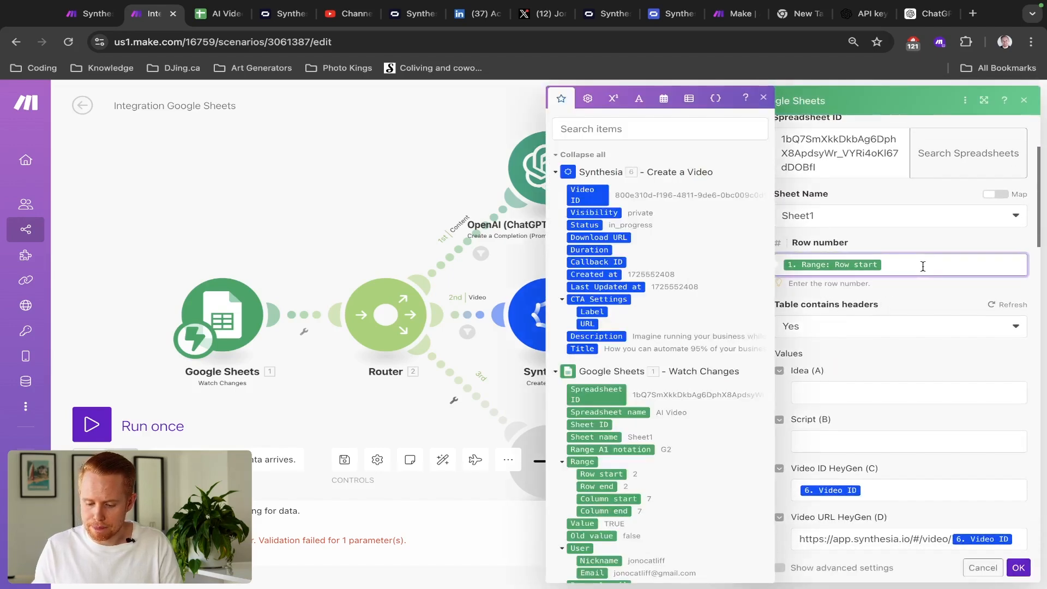
key(BackSpace)
scroll(925, 272, down, 2)
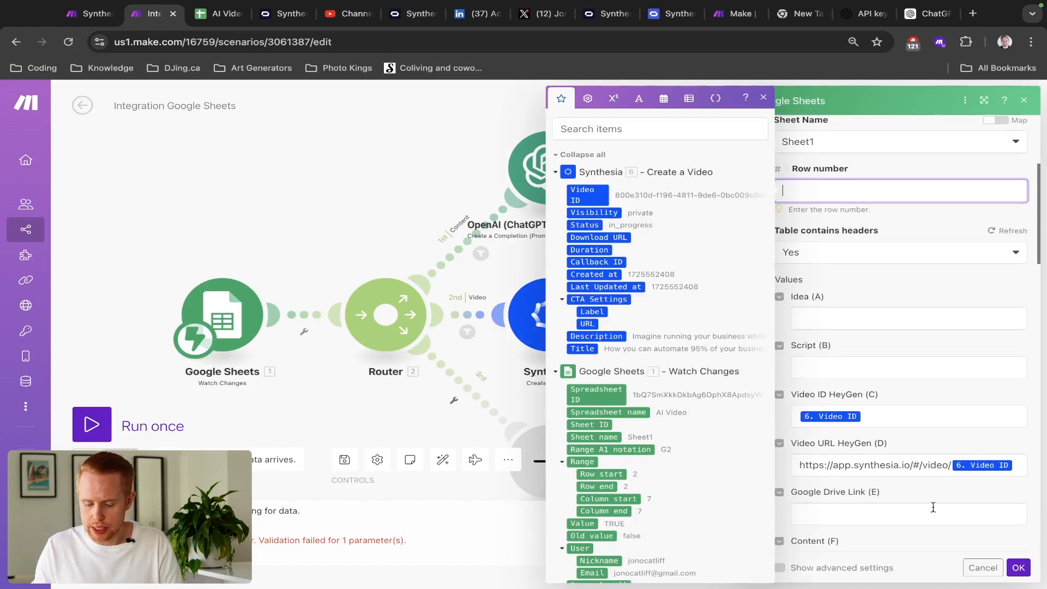
click(983, 568)
click(717, 319)
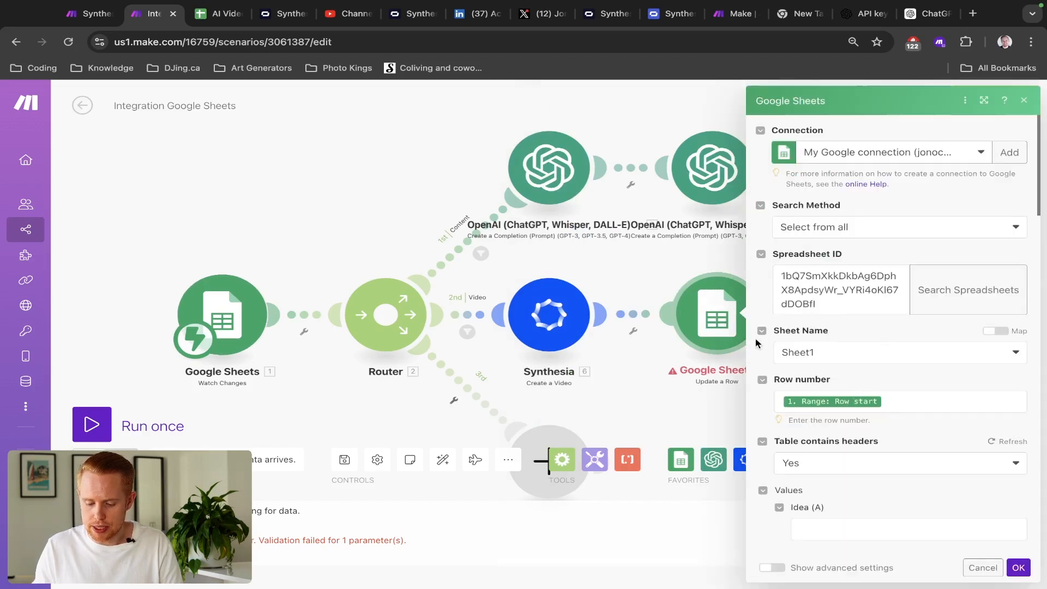
click(659, 271)
- Rerun the Update a Row module alone for row 2 with a sample video ID and check its output
right_click(706, 293)
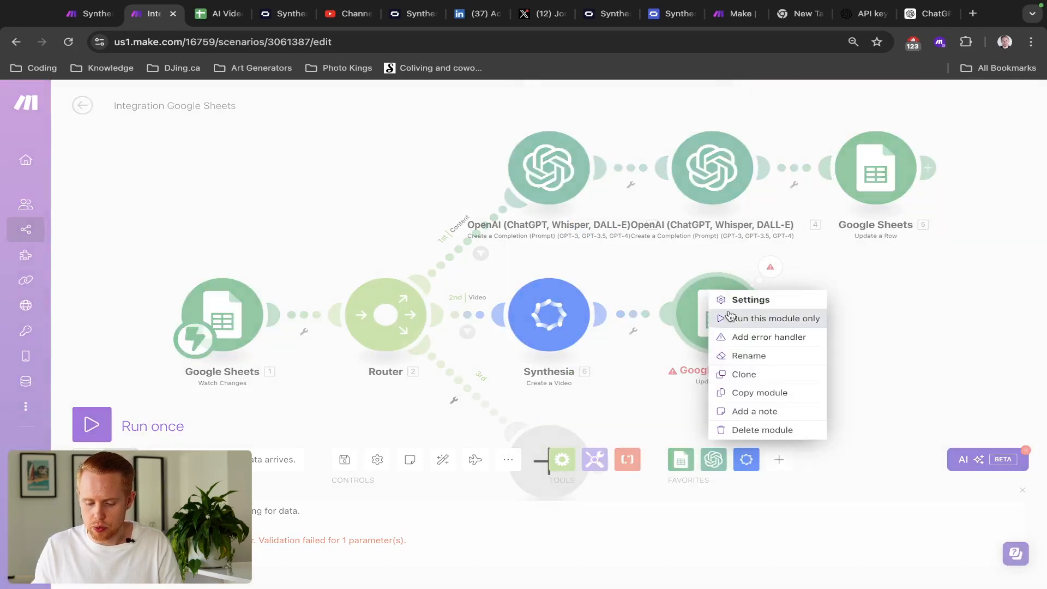
click(729, 314)
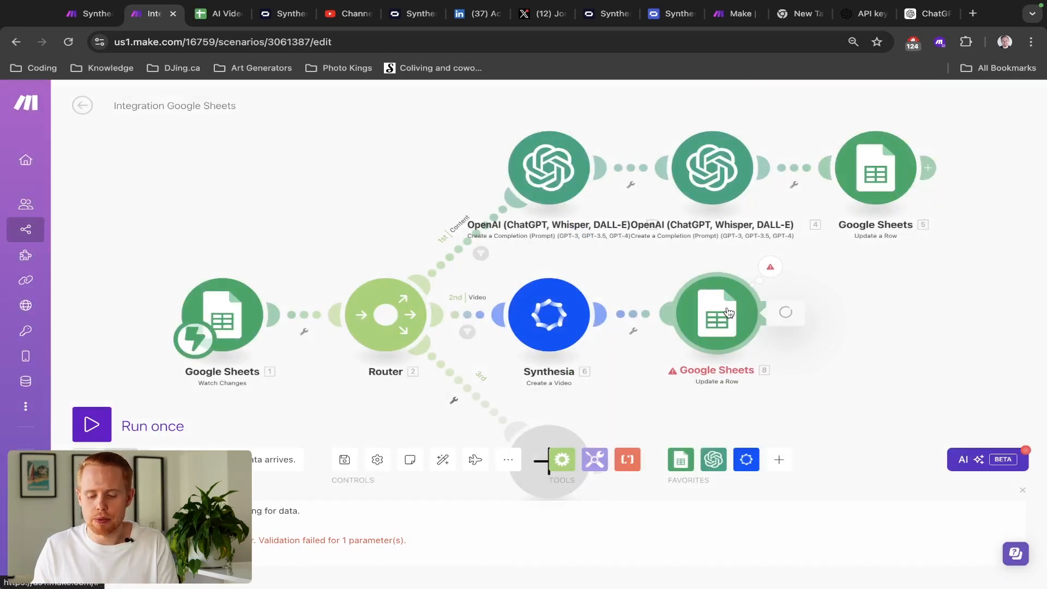
click(686, 281)
right_click(703, 299)
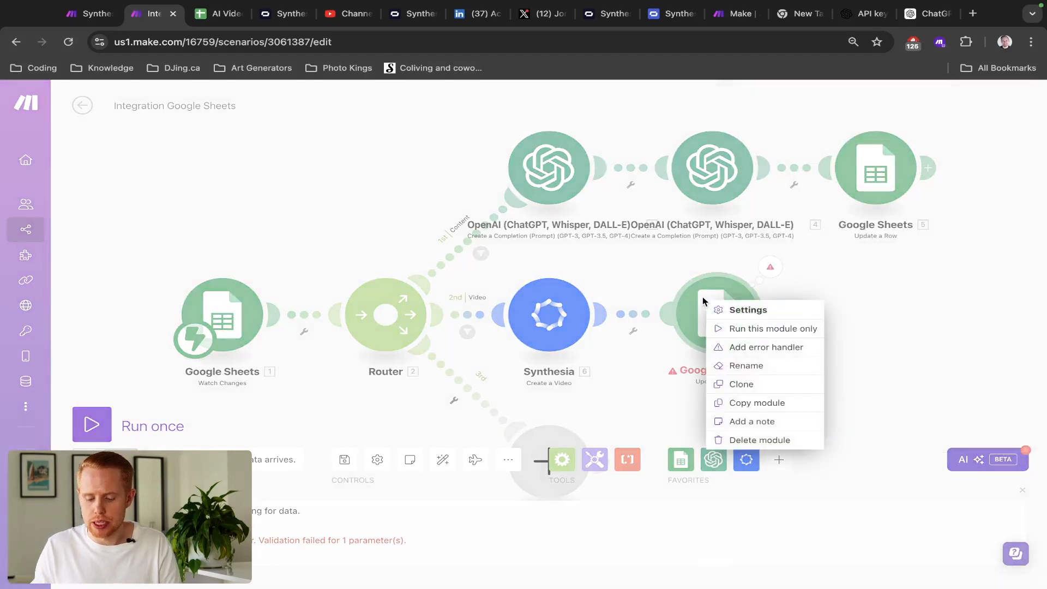
click(730, 329)
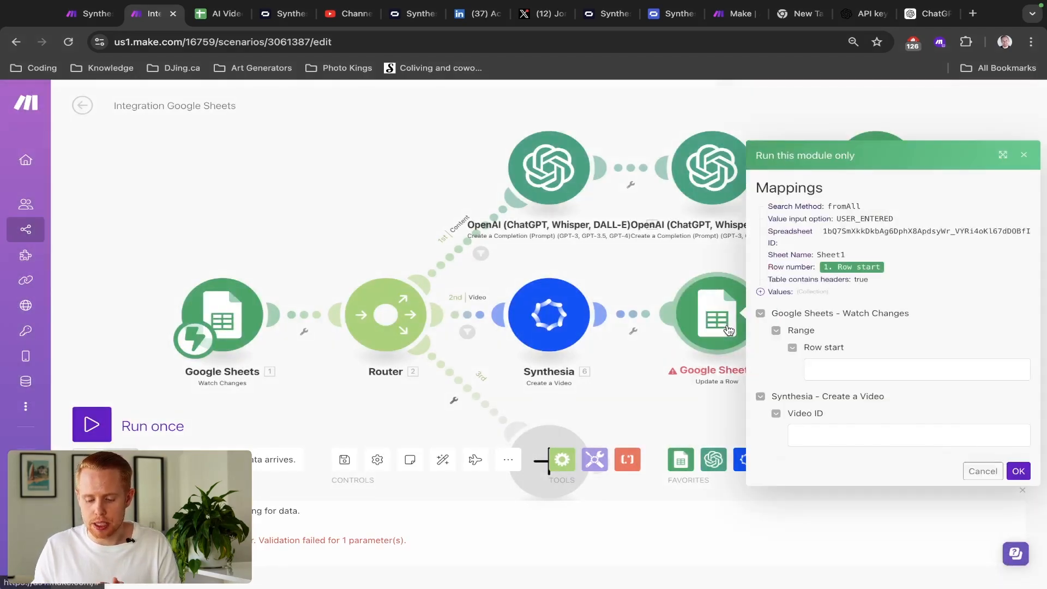
click(861, 365)
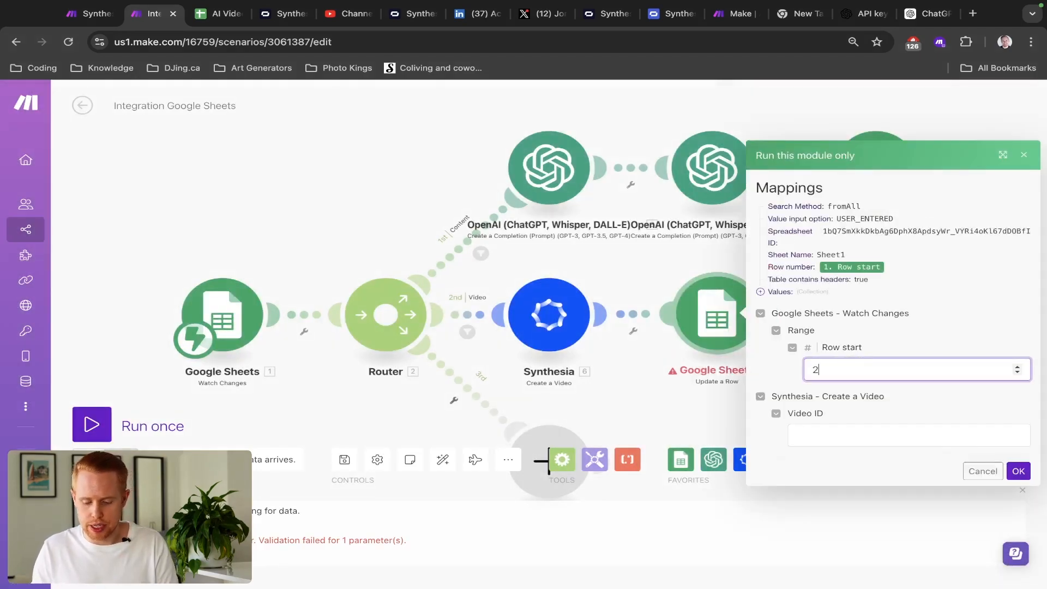
click(840, 430)
key(ctrl+v)
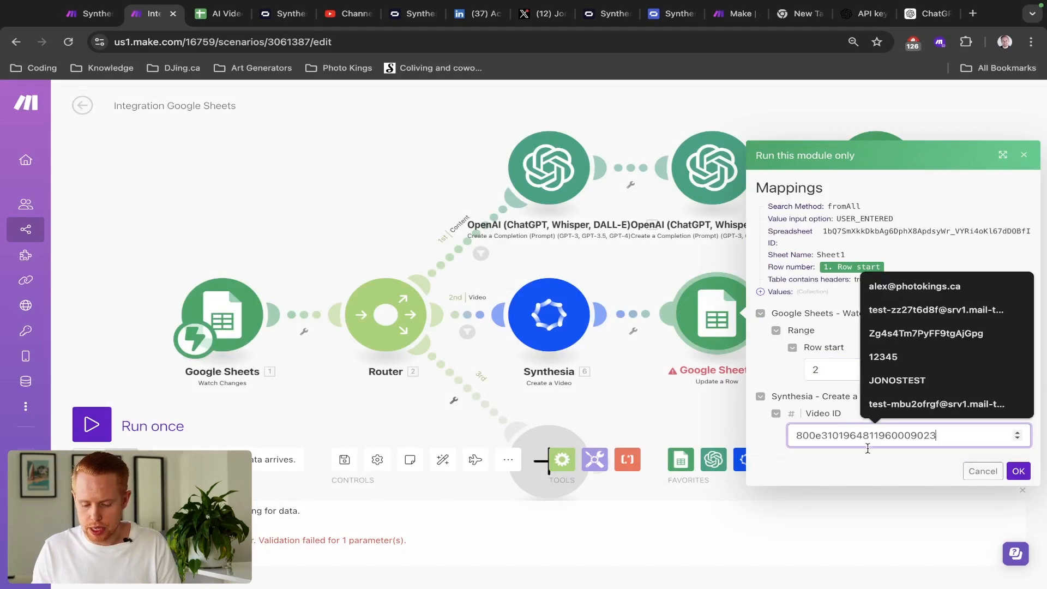
click(1018, 472)
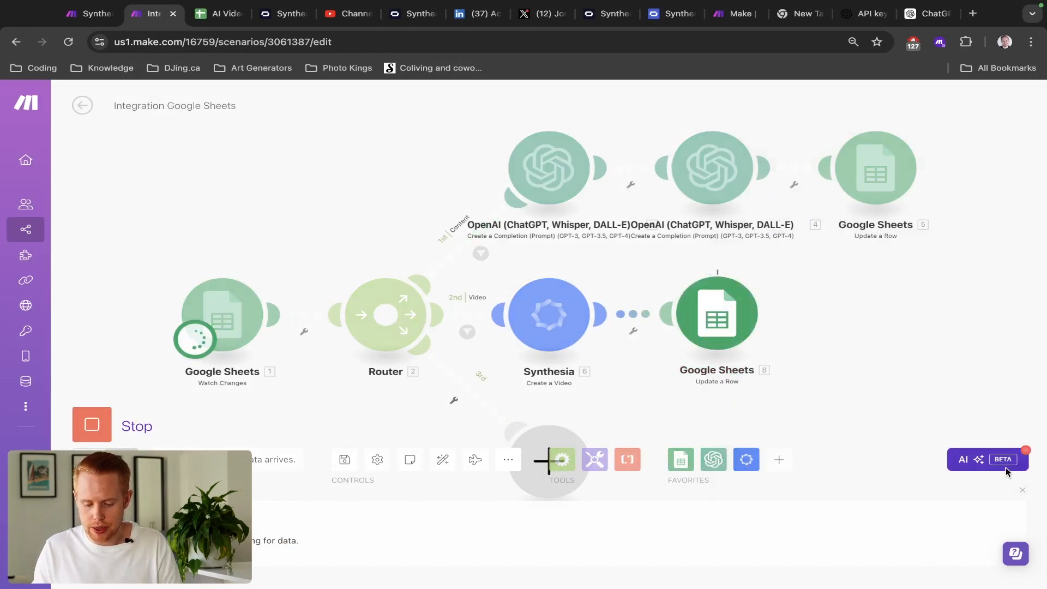
click(743, 303)
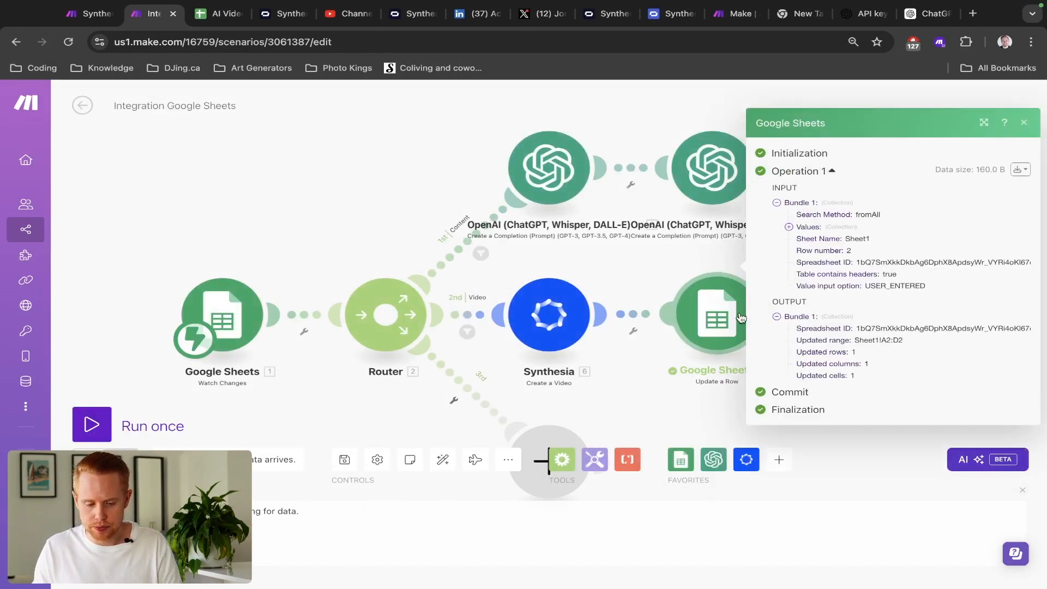
key(ctrl+Tab)
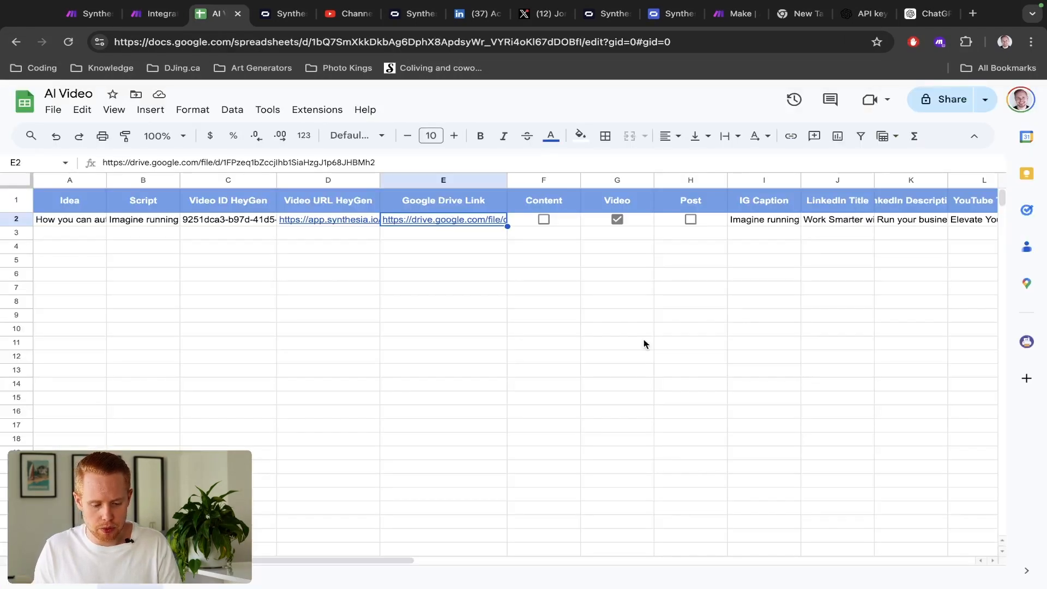
- Inspect the video ID in C2 and the video link in D2
double_click(225, 220)
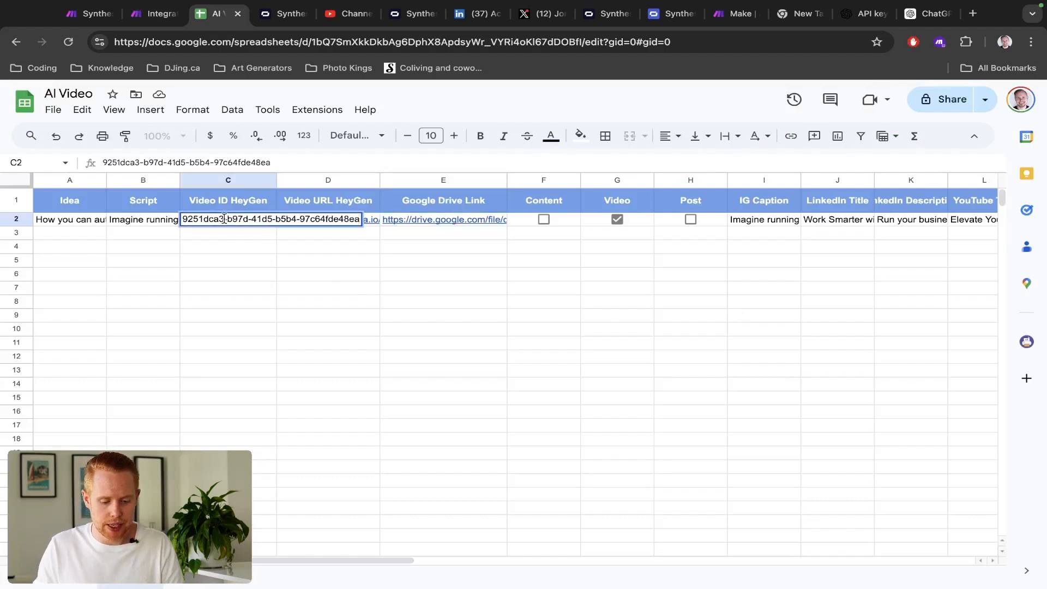
key(Tab)
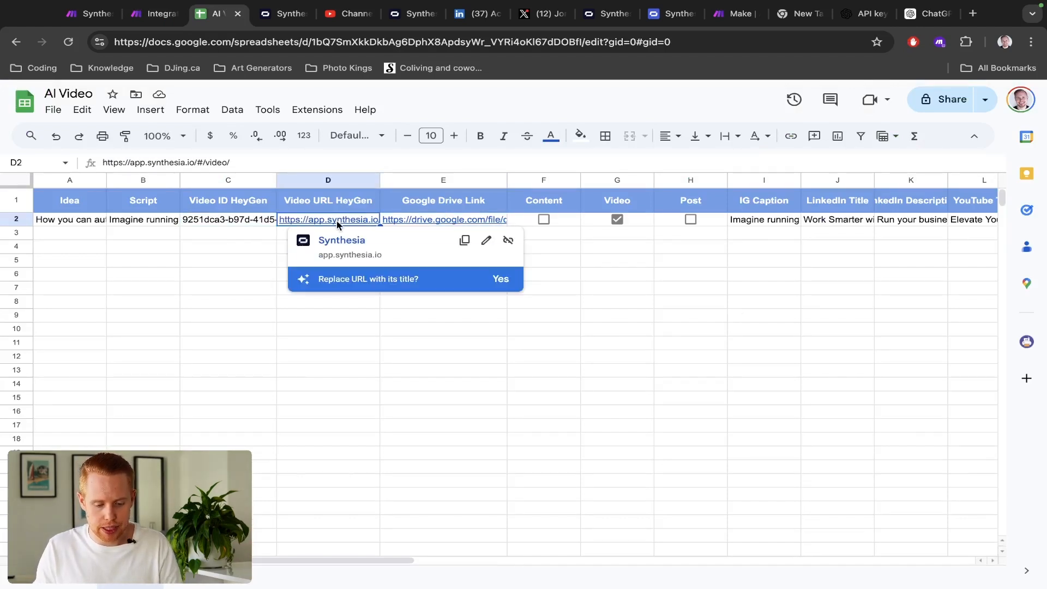
double_click(321, 220)
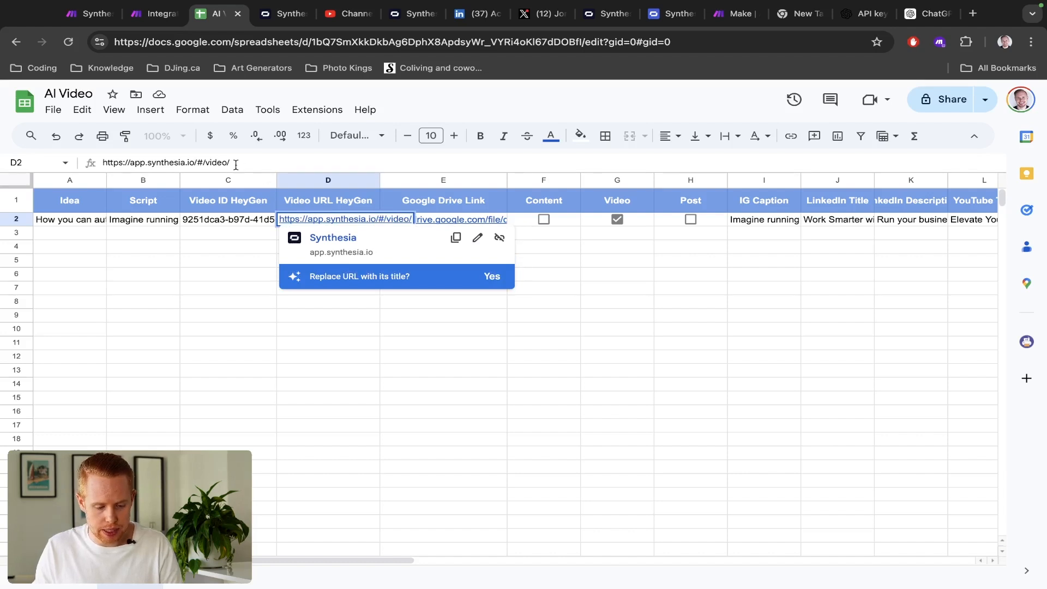
- Review the Update a Row module's settings and last operation output in Make.com
key(ctrl+shift+Tab)
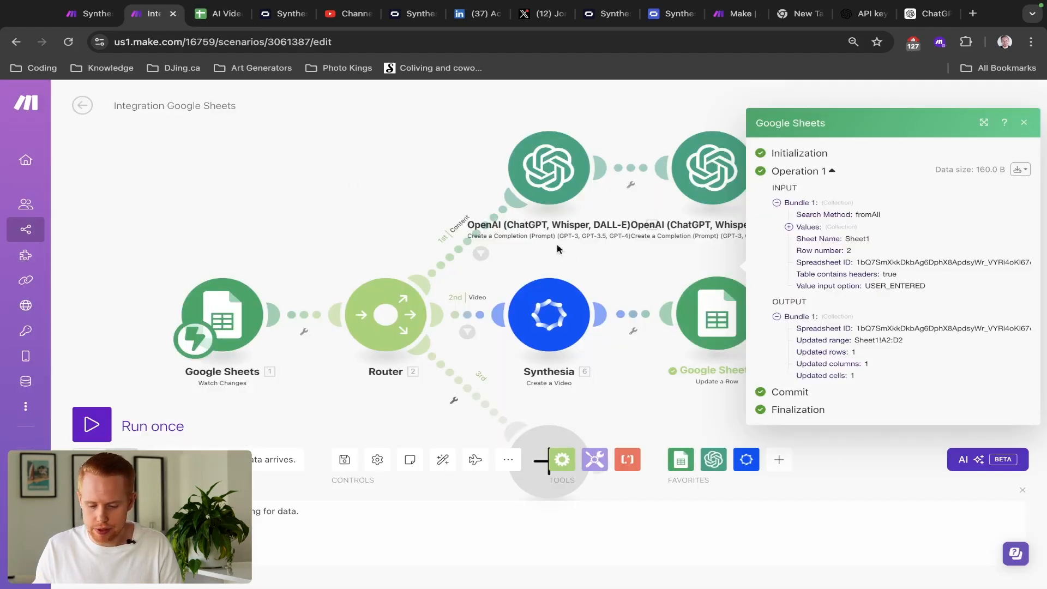
click(718, 324)
scroll(873, 357, down, 5)
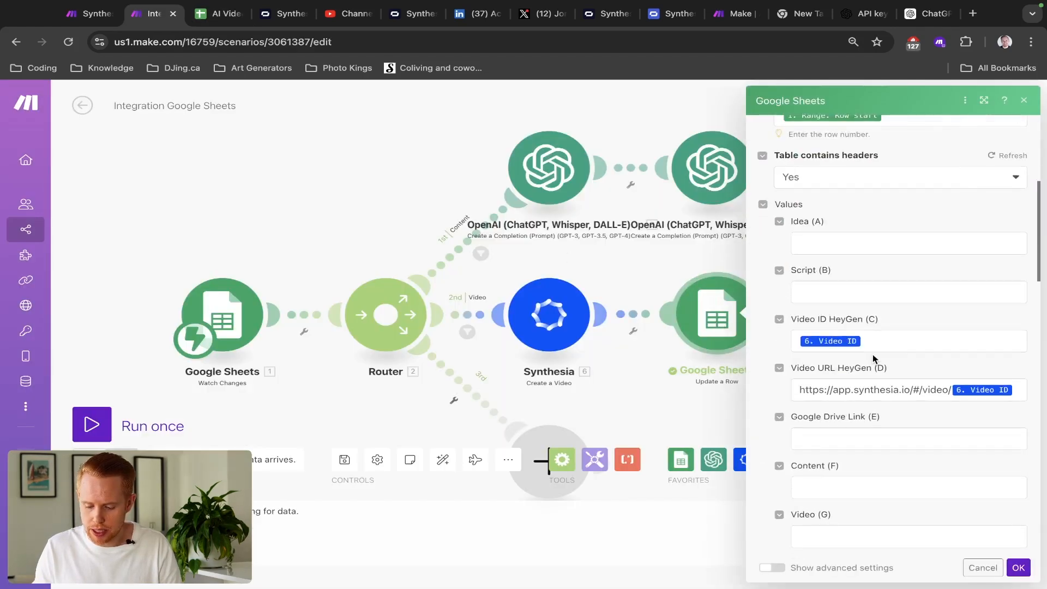
click(982, 567)
click(718, 326)
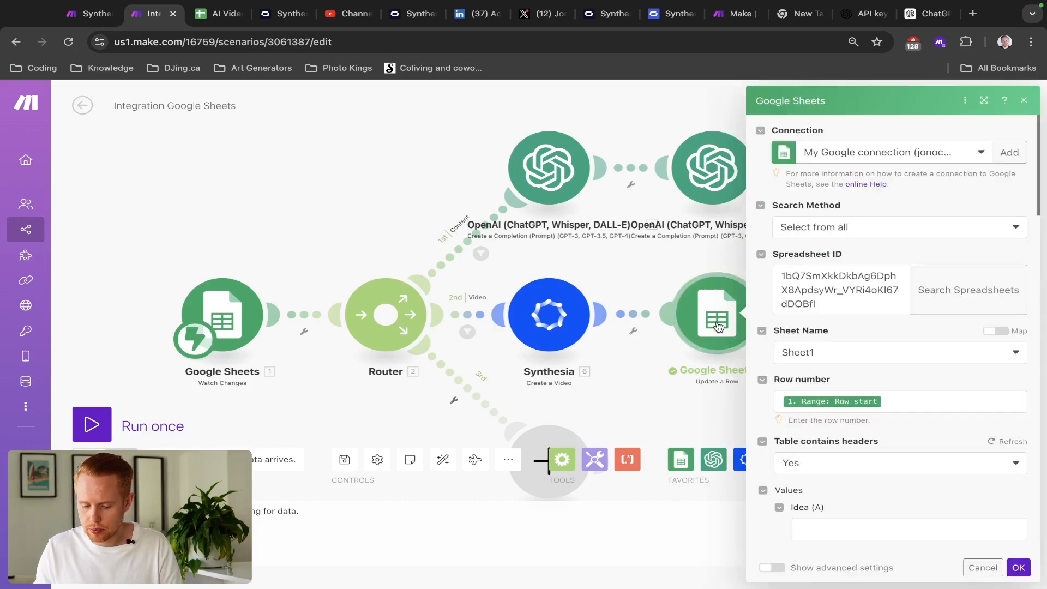
scroll(631, 277, down, 2)
scroll(631, 276, up, 3)
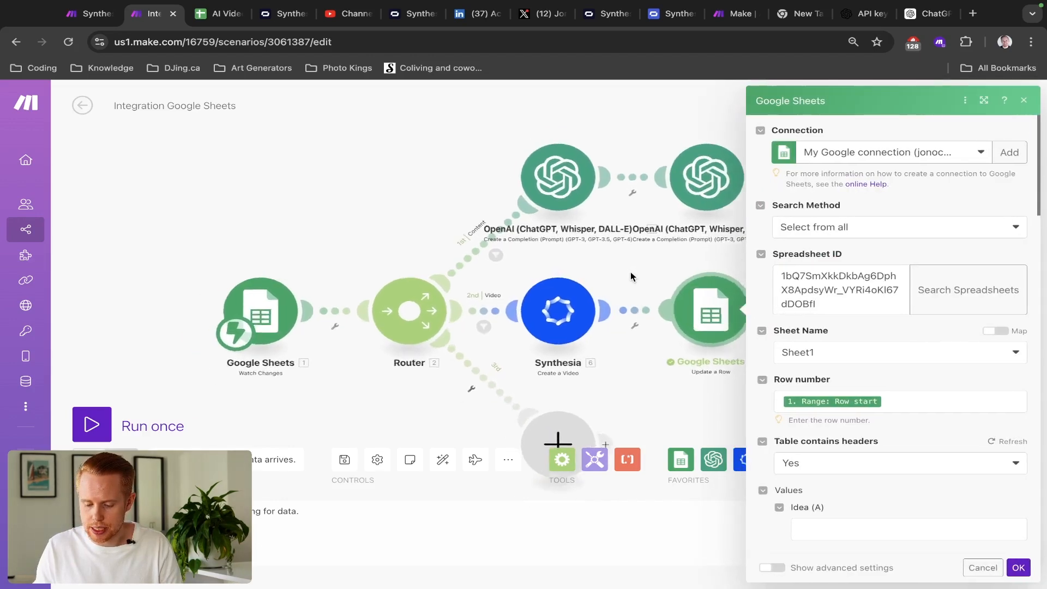
click(632, 276)
click(776, 276)
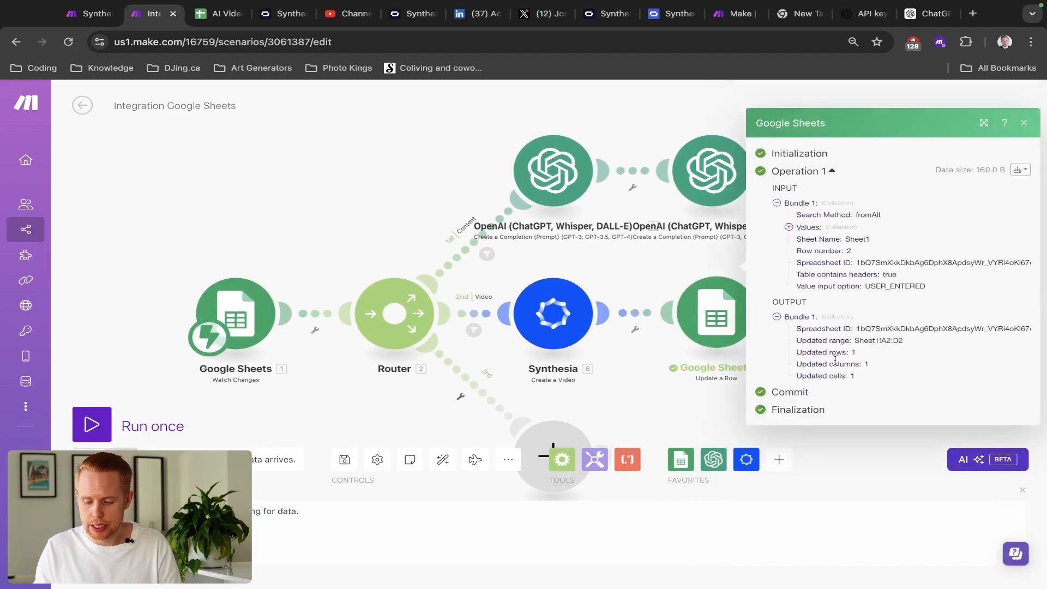
click(728, 355)
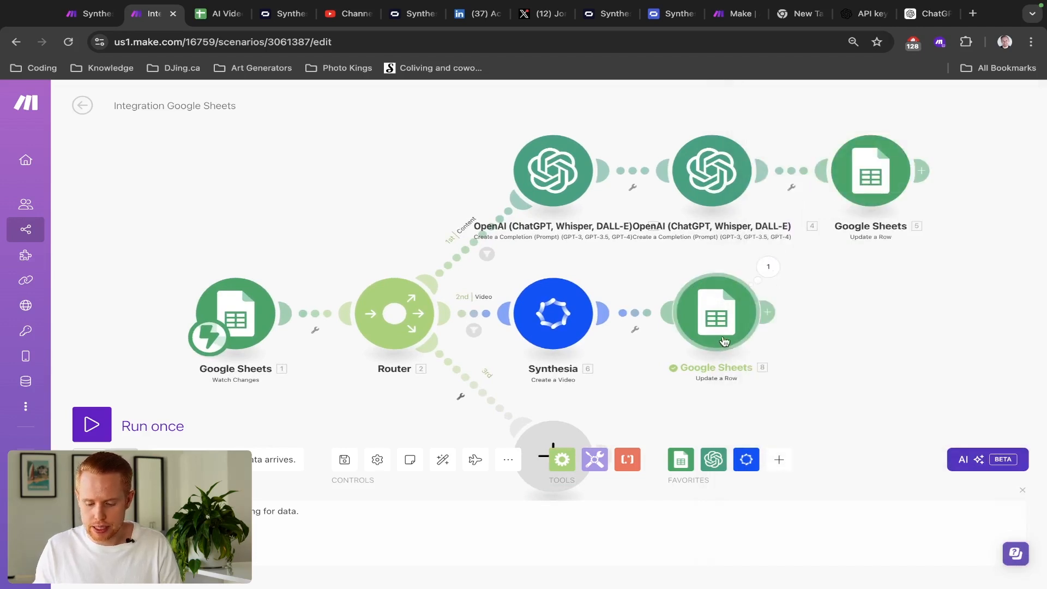
scroll(808, 381, down, 5)
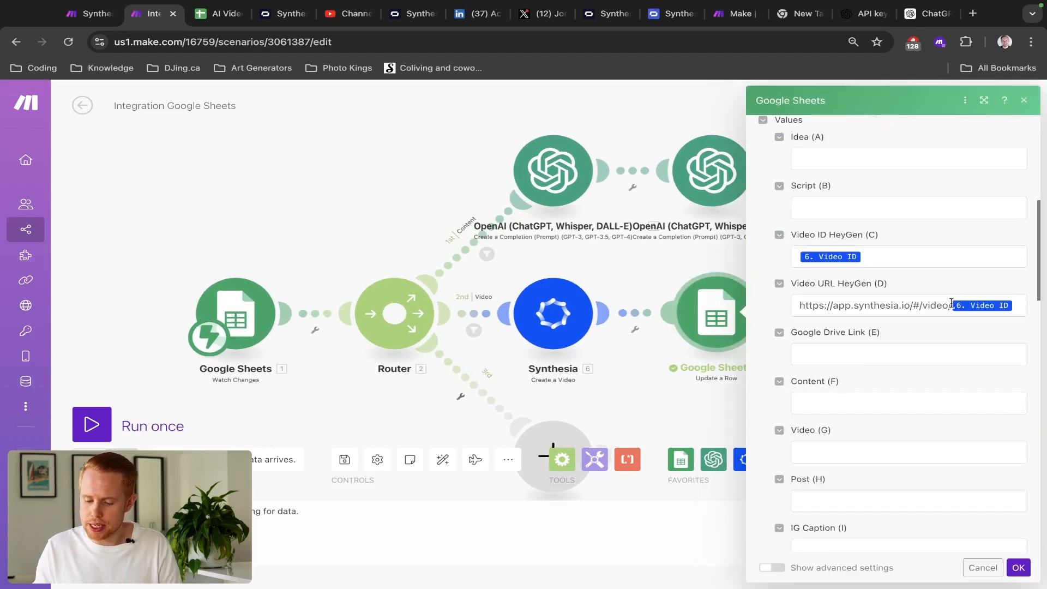
- Append video ID 800e310d-f196-4811-9de6-0bc009c0d2c3 to D2's link and open it in a new tab
key(ctrl+Tab)
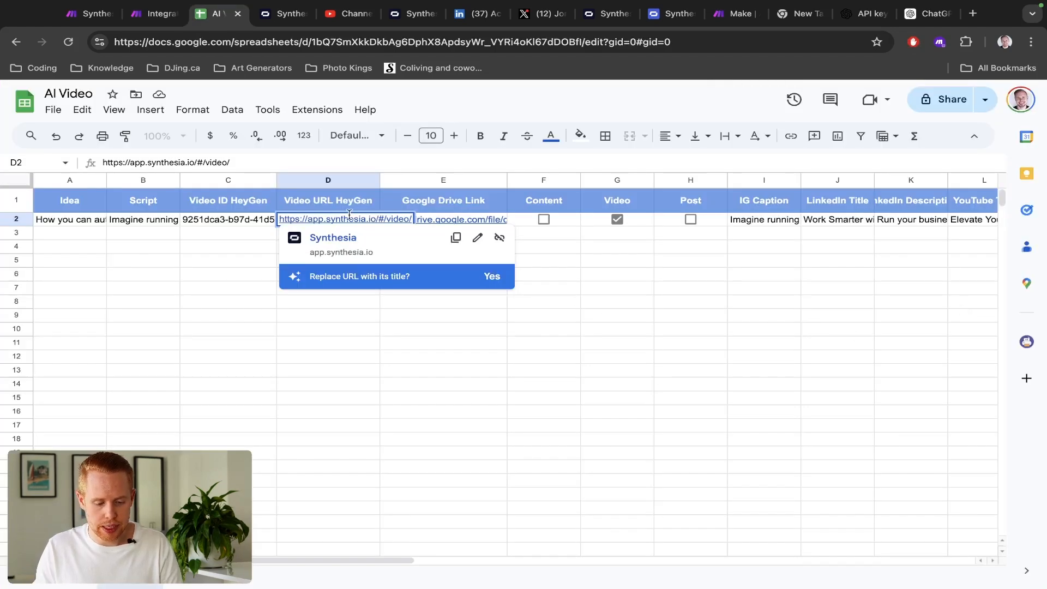
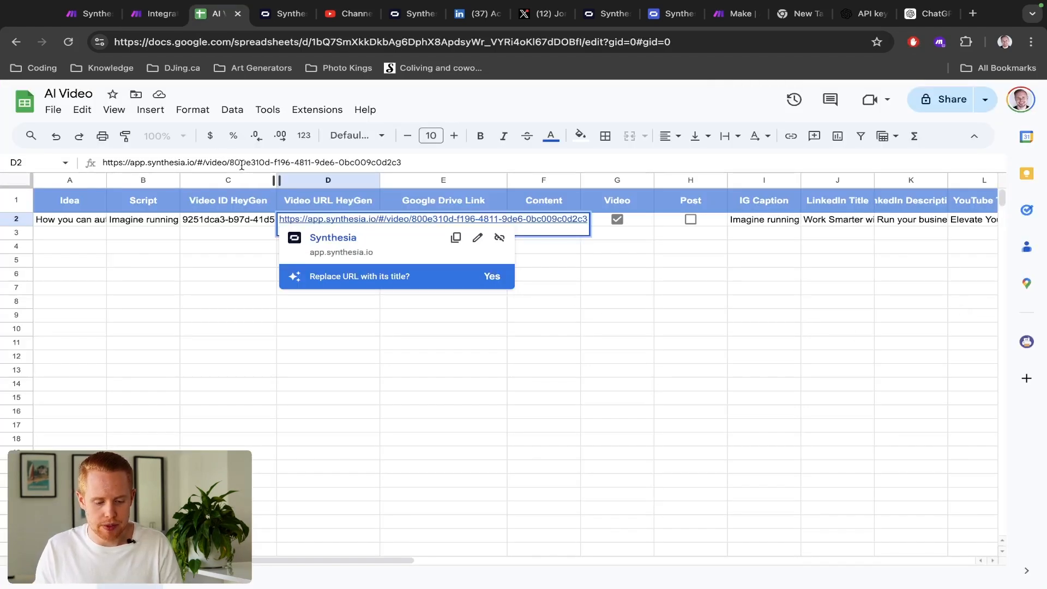
key(Return)
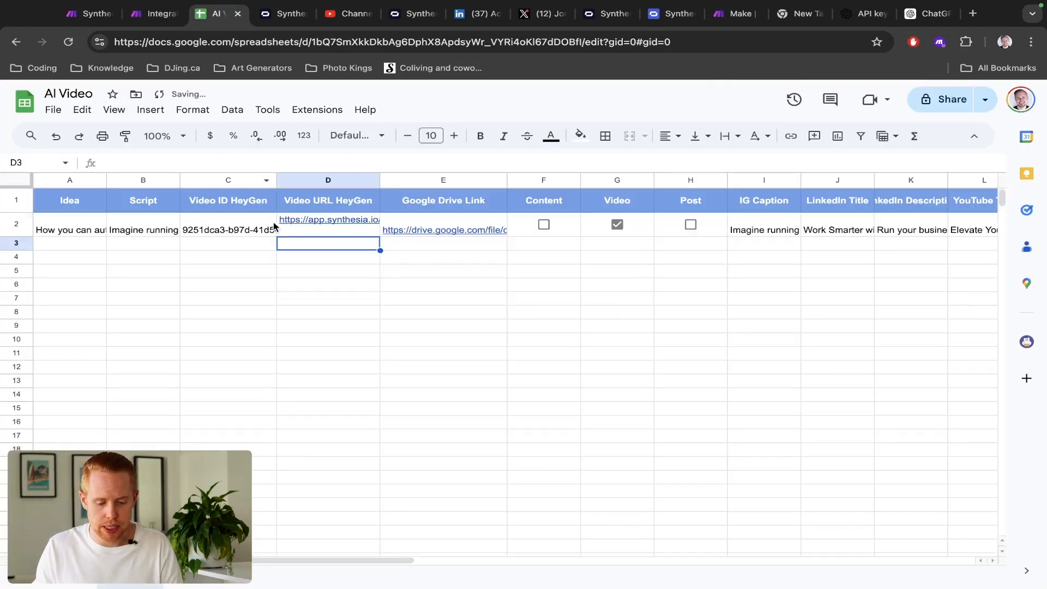
click(314, 234)
click(321, 246)
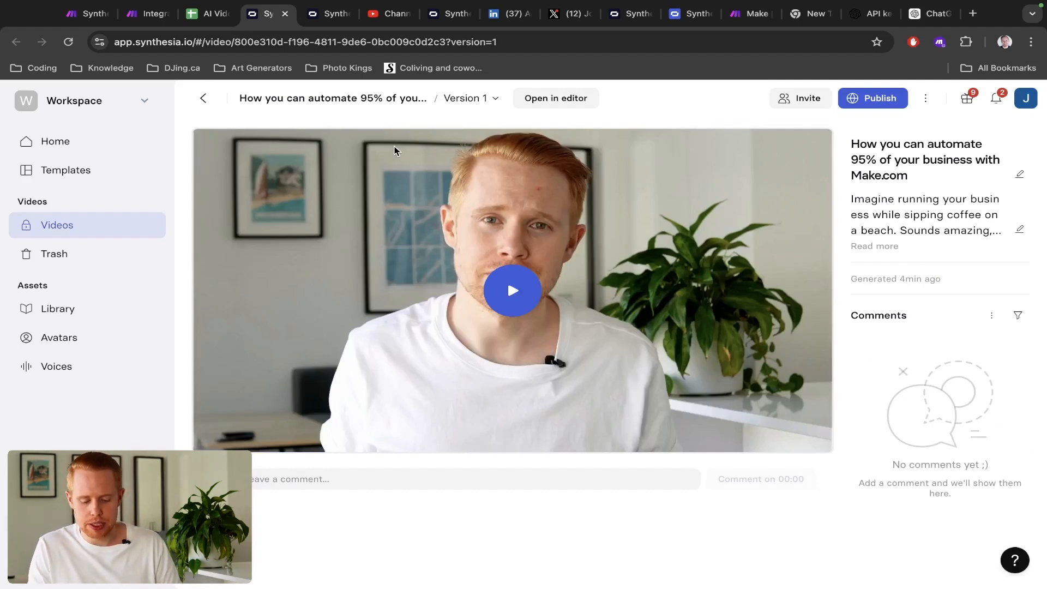
- Play the generated Synthesia video full screen, then return to the AI Video spreadsheet
click(527, 290)
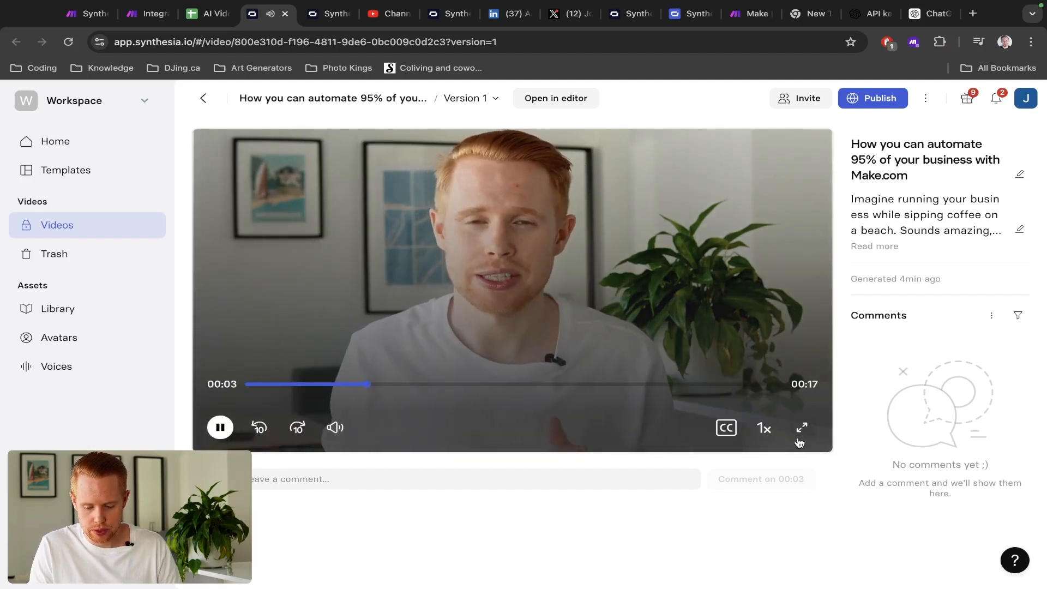
click(801, 429)
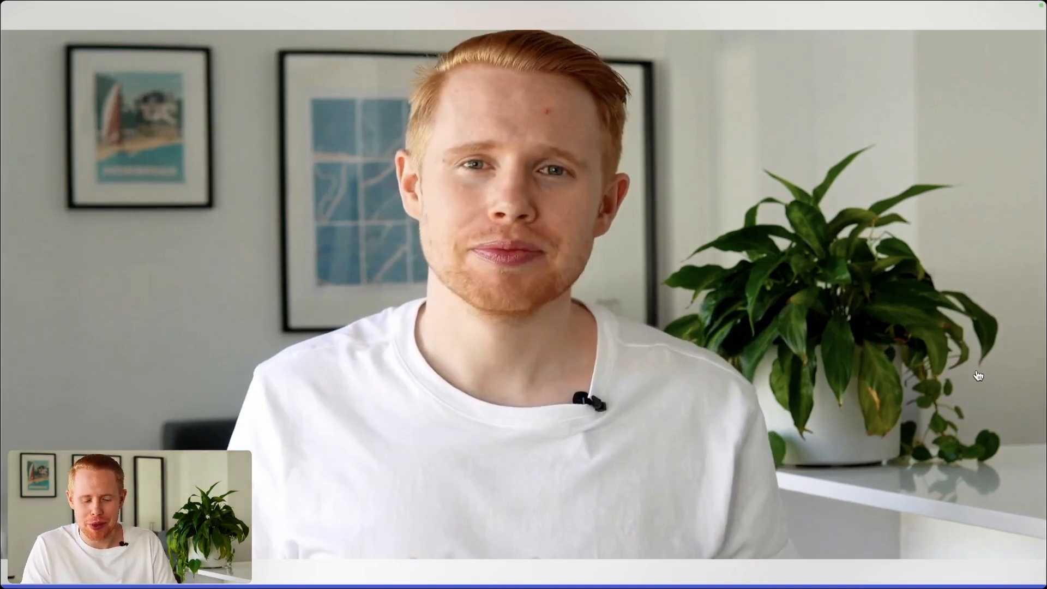
key(Escape)
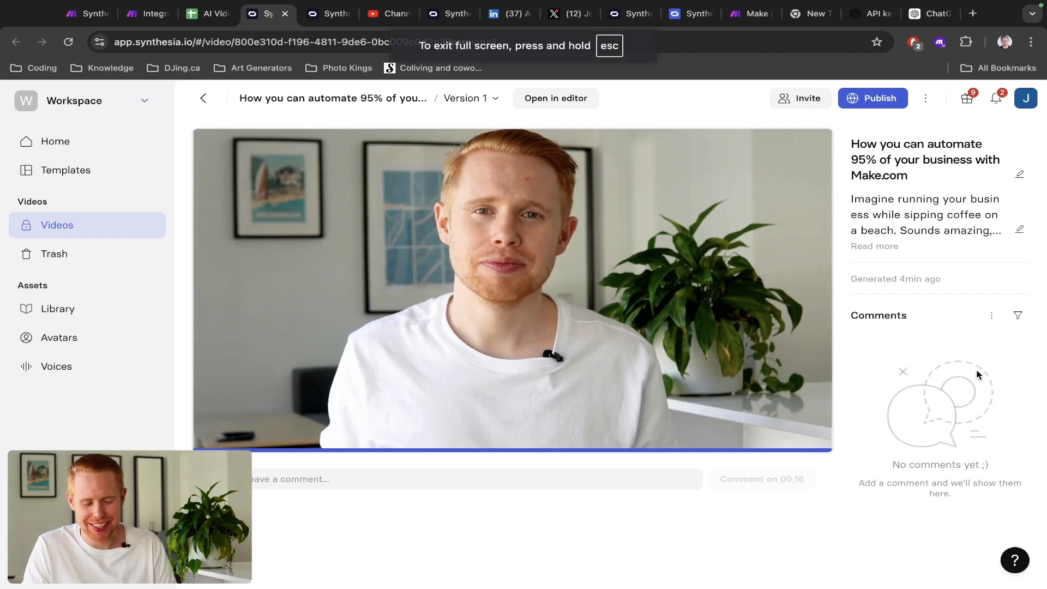
key(ctrl+shift+Tab)
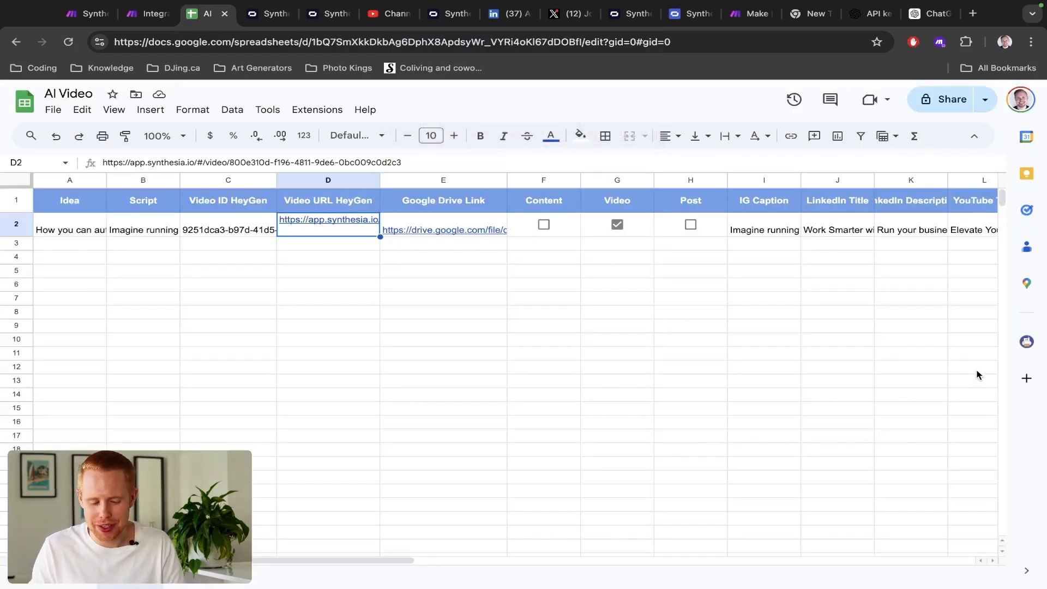
key(ctrl+Tab)
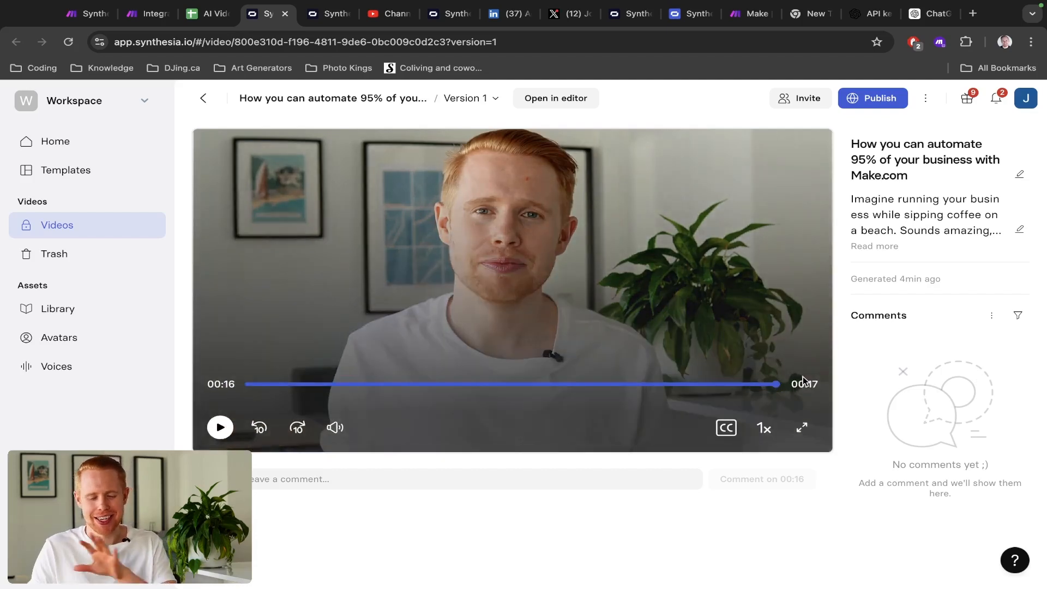
key(ctrl+shift+Tab)
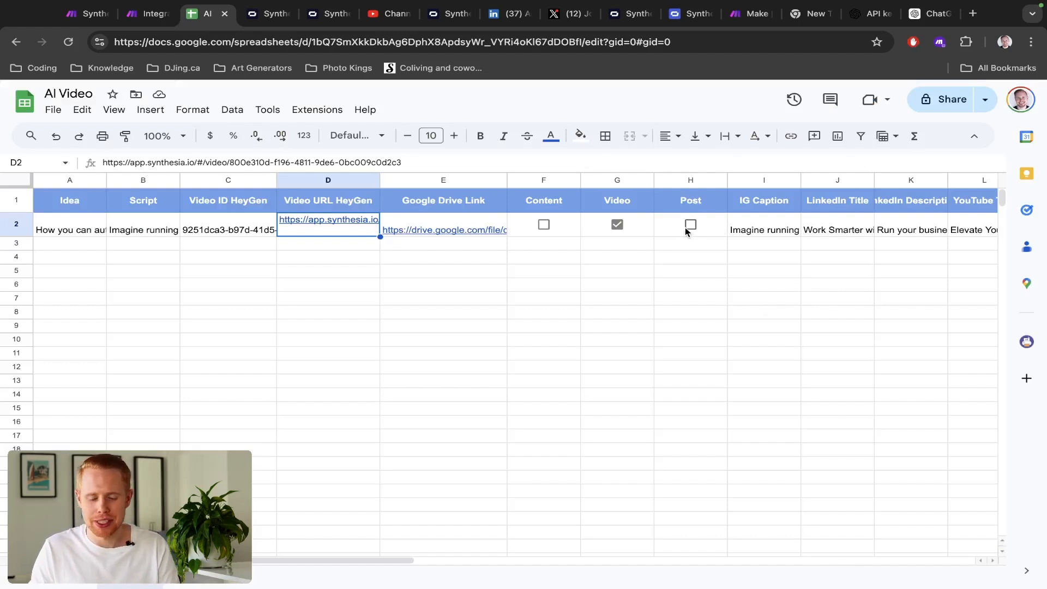
- Close the Google Sheets row-update panel and review the reference Synthesia Video workflow's modules
key(ctrl+shift+Tab)
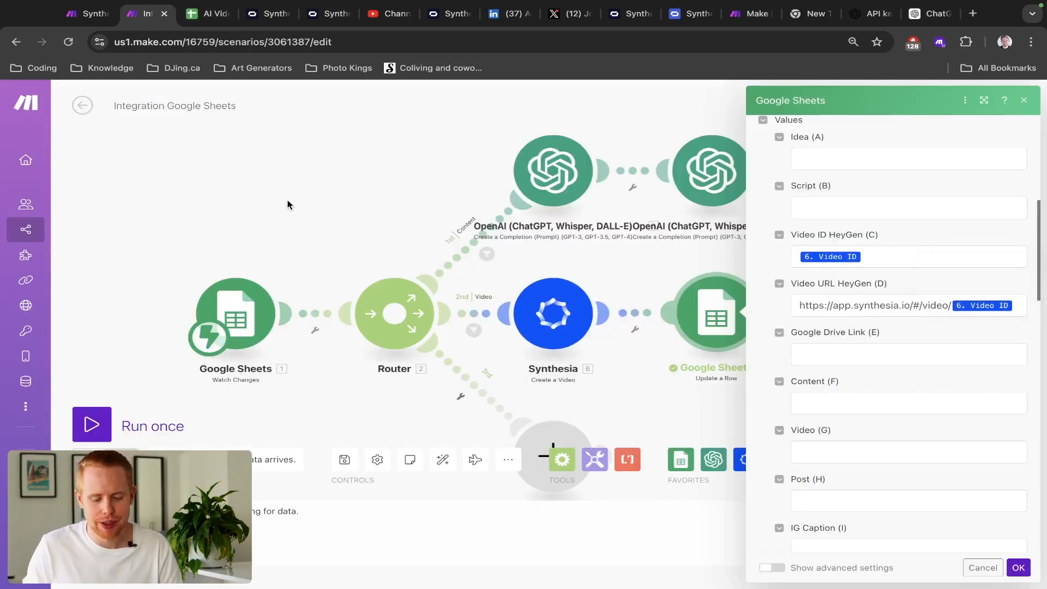
click(288, 200)
drag(290, 199, 178, 116)
key(ctrl+shift+Tab)
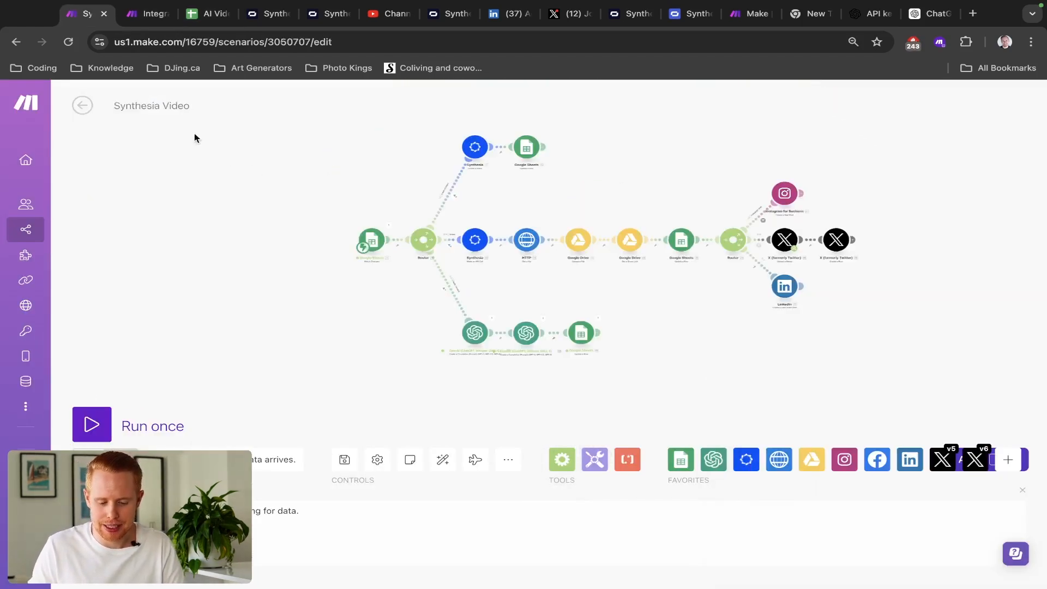
drag(472, 182, 879, 338)
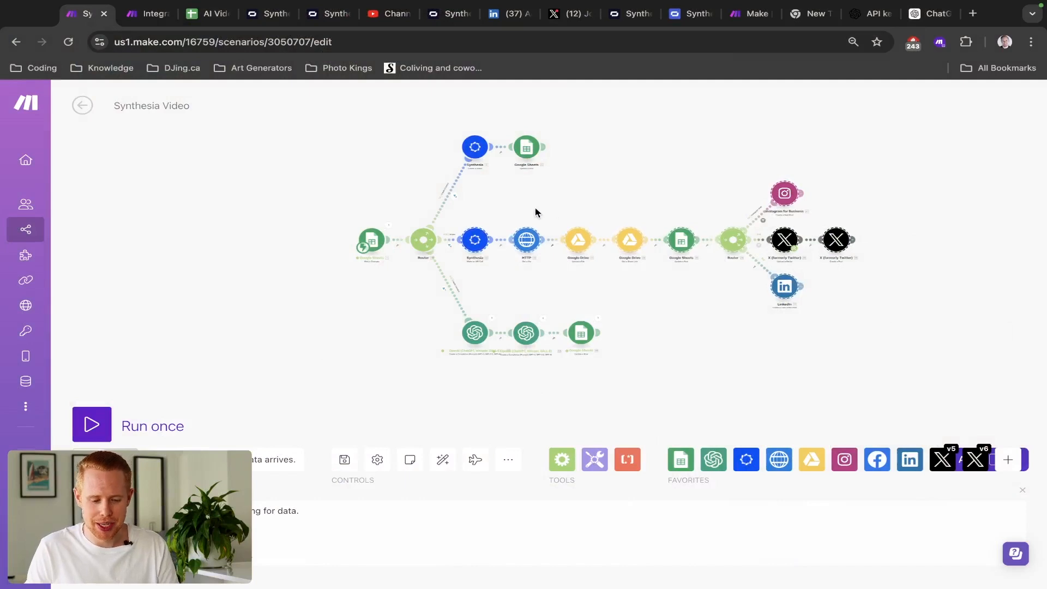
key(ctrl+Tab)
- Label the third route's filter 'Publish' with Value equals TRUE, case insensitive
click(416, 381)
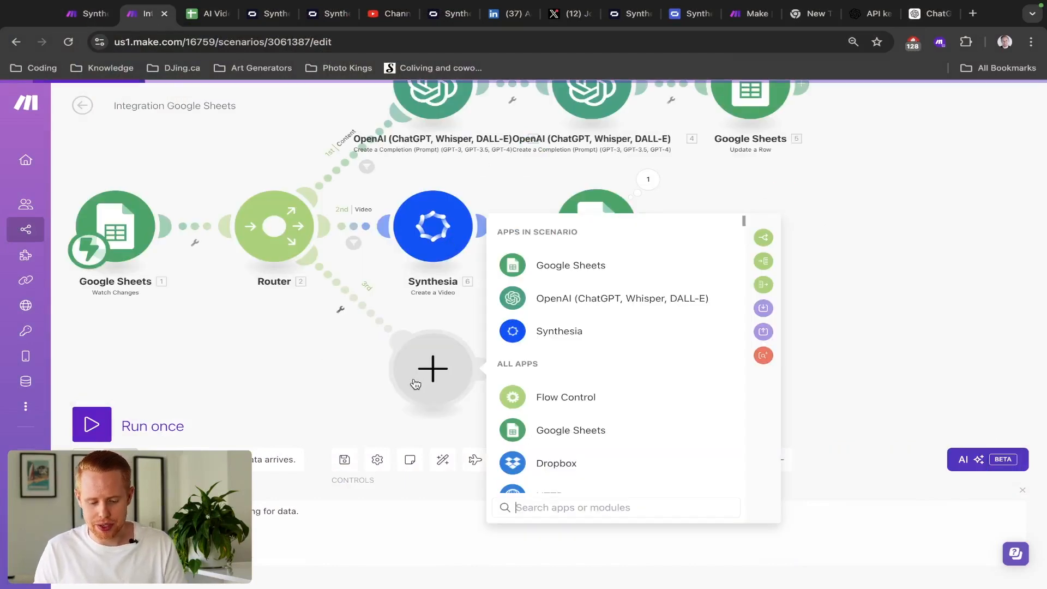
click(351, 304)
click(346, 322)
click(431, 214)
text(Publish)
click(446, 330)
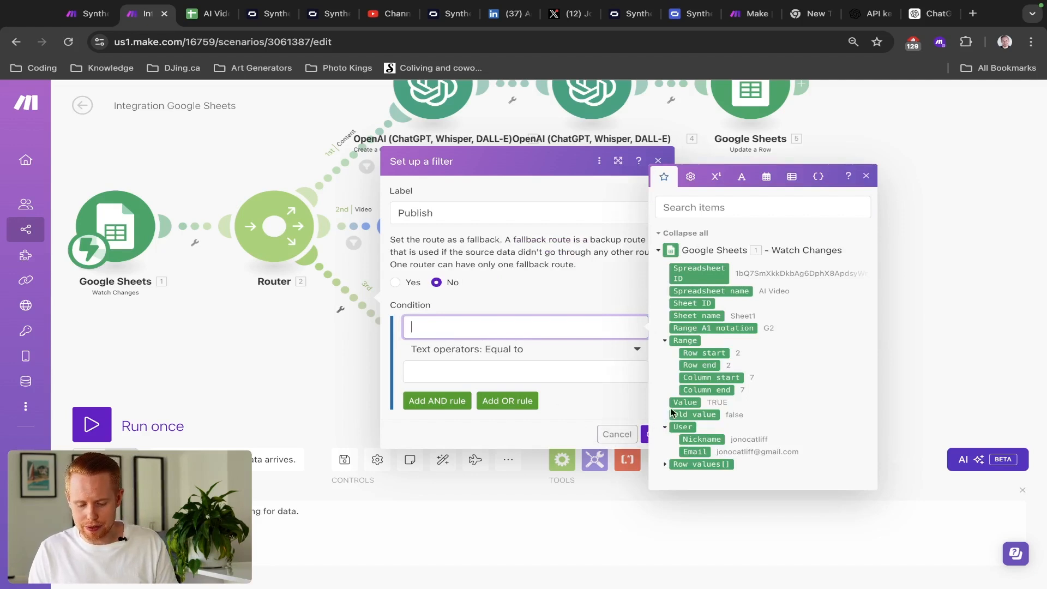
click(677, 402)
click(524, 373)
text(TRUE)
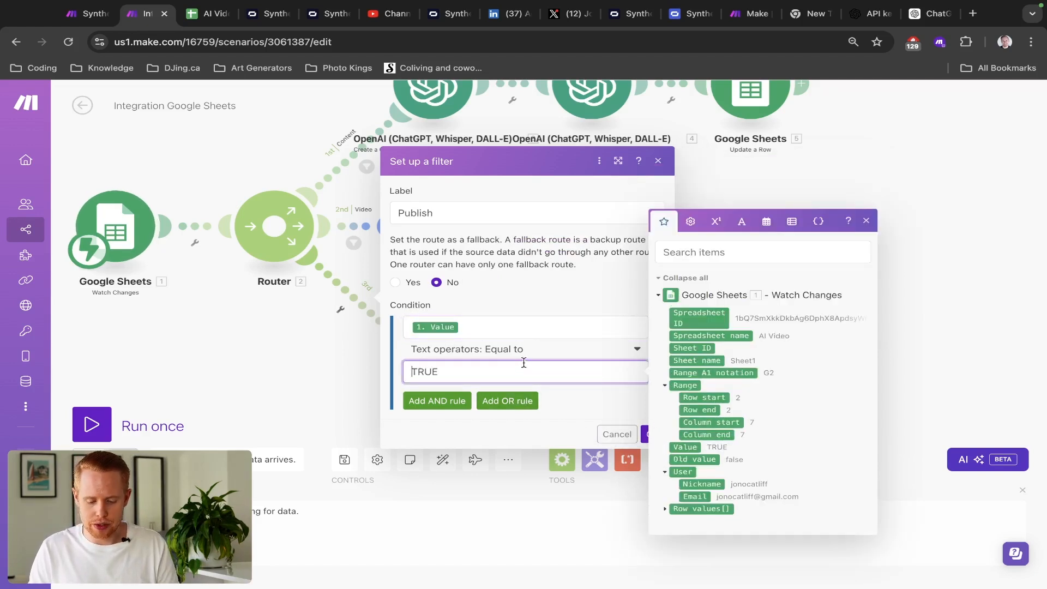
click(524, 354)
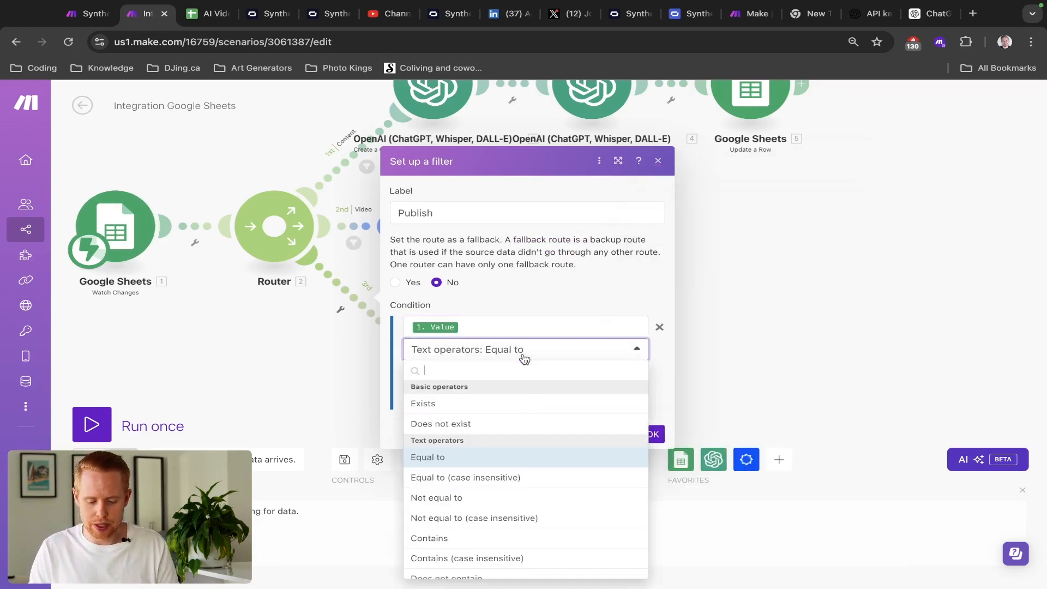
click(507, 478)
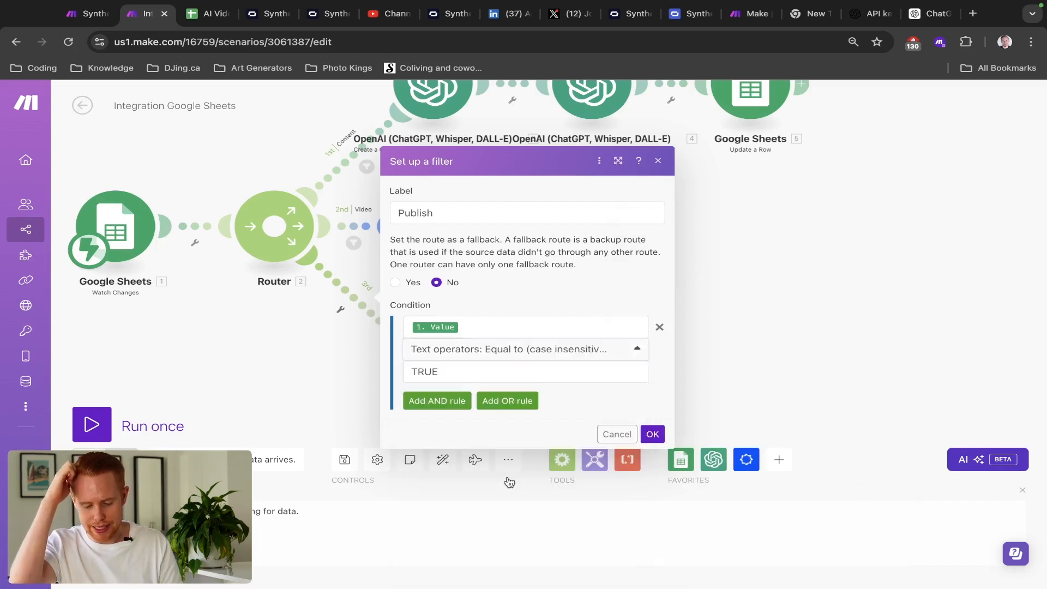
- Add a second AND condition: Column start equals 8, the Post checkbox column
click(436, 400)
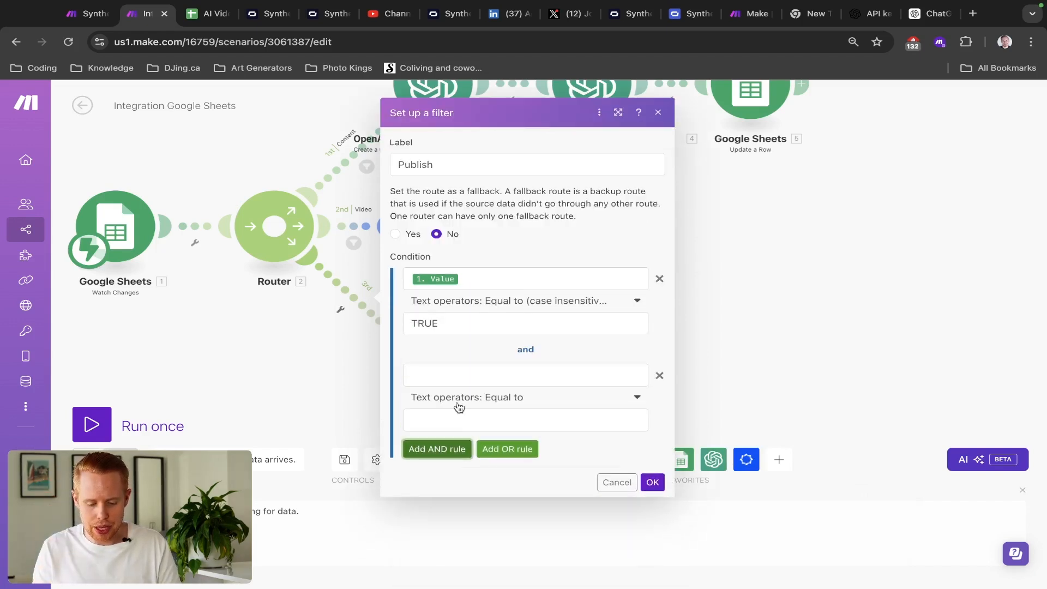
click(458, 374)
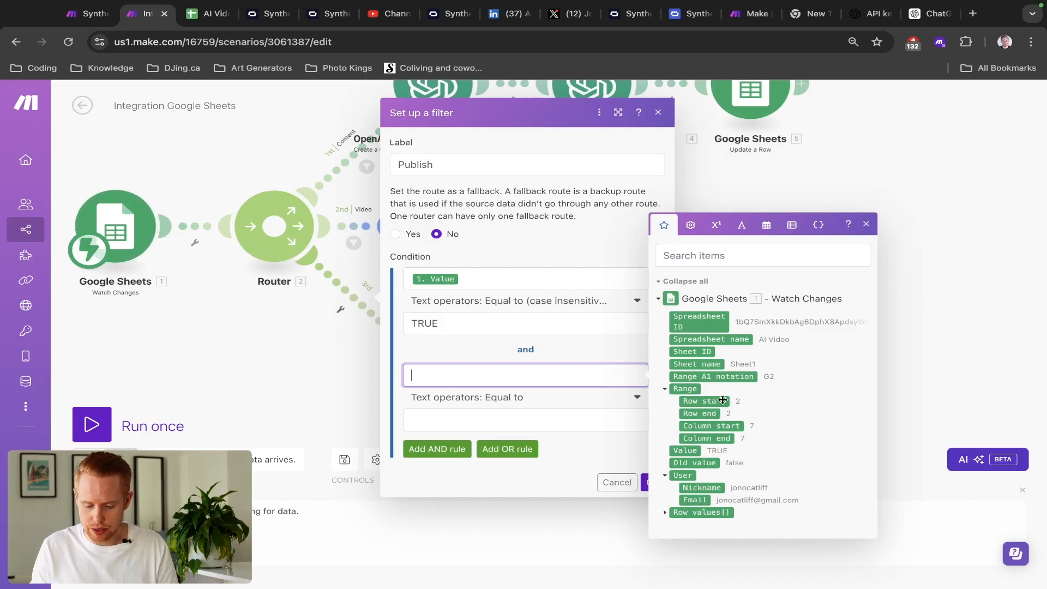
click(714, 426)
key(ctrl+Tab)
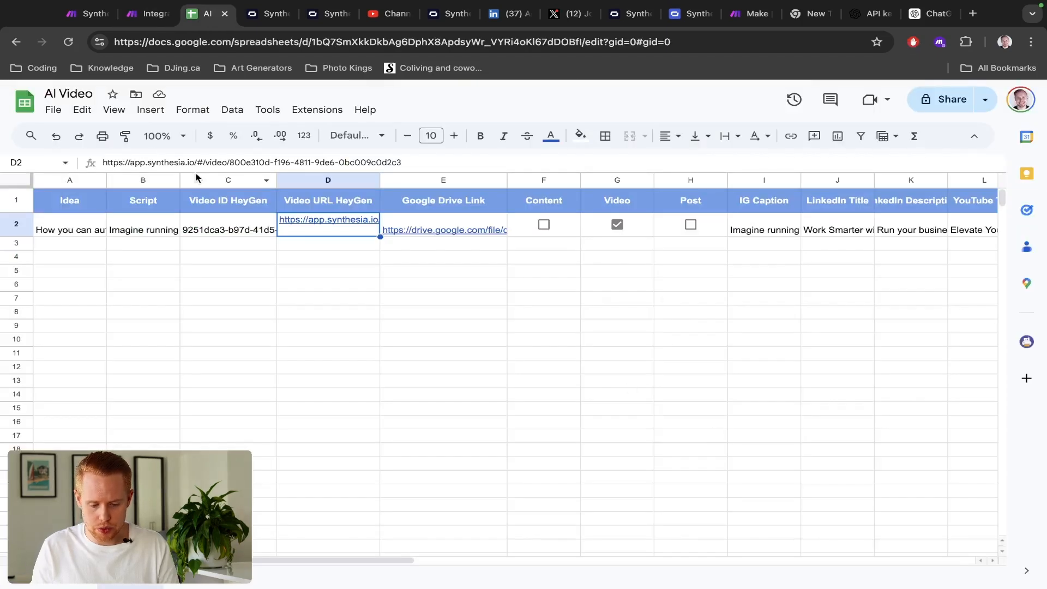
click(665, 181)
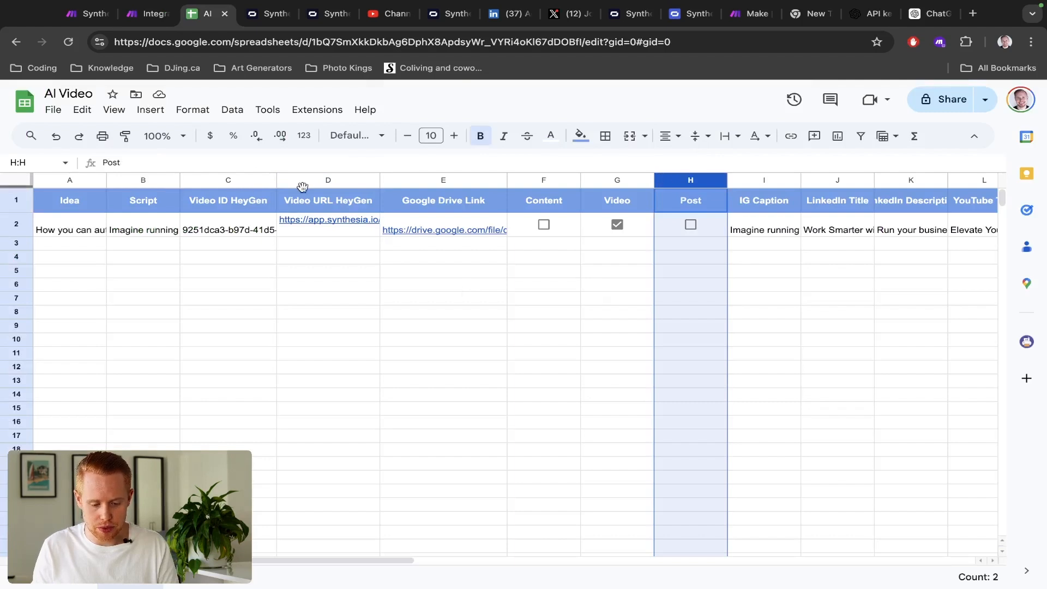
key(ctrl+shift+Tab)
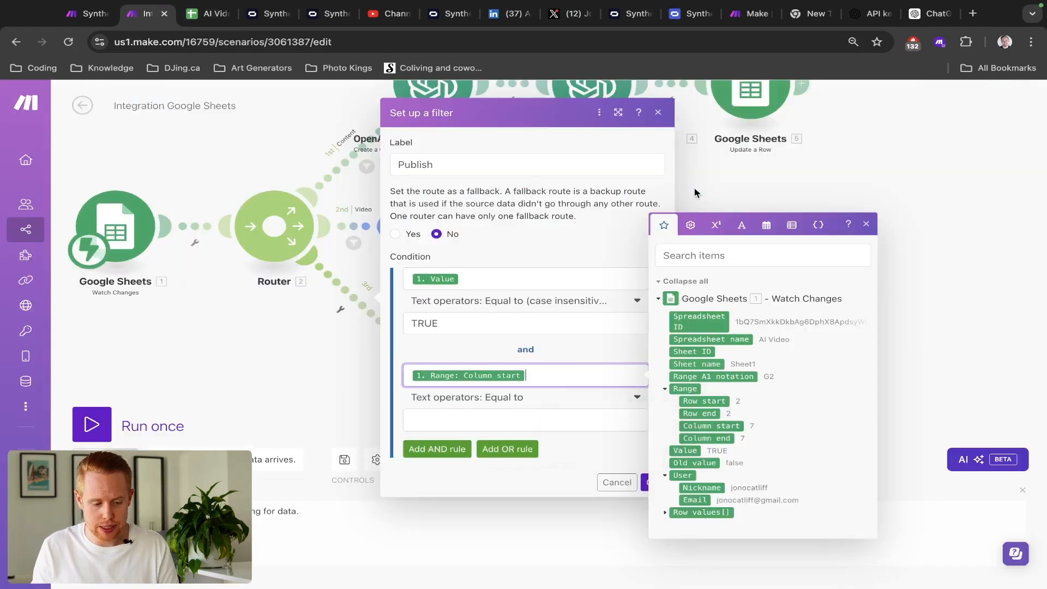
click(507, 420)
text(8)
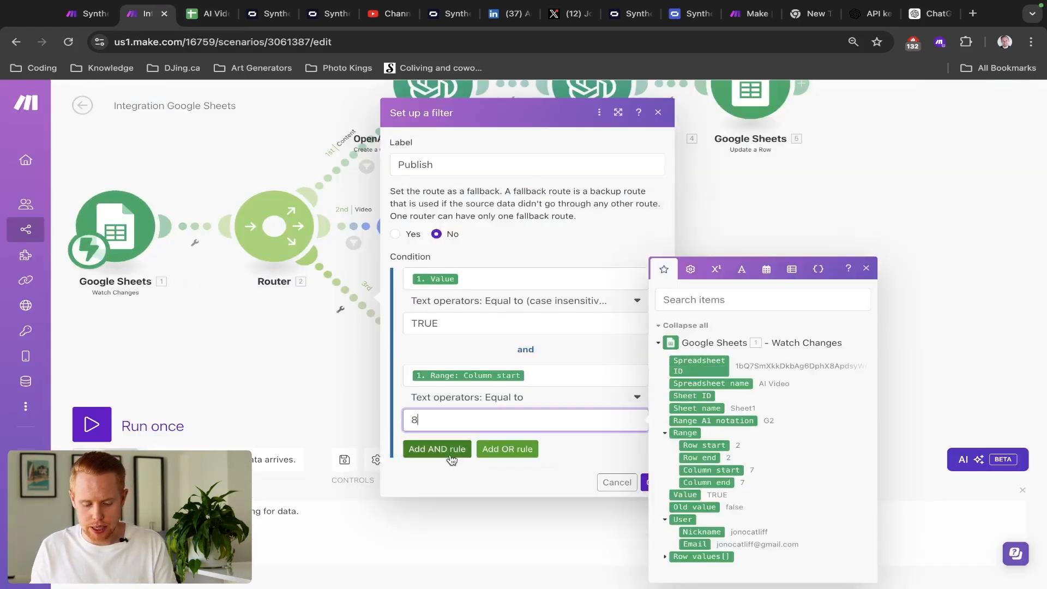
click(450, 450)
- Add a third condition requiring the Row values column C video ID to exist, and save
click(449, 465)
click(447, 457)
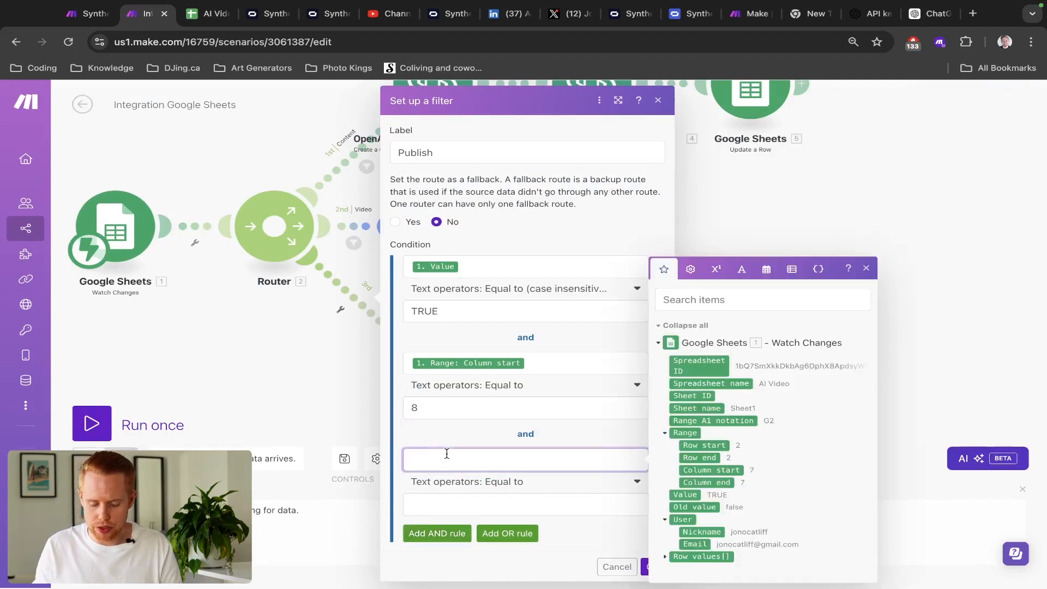
click(663, 557)
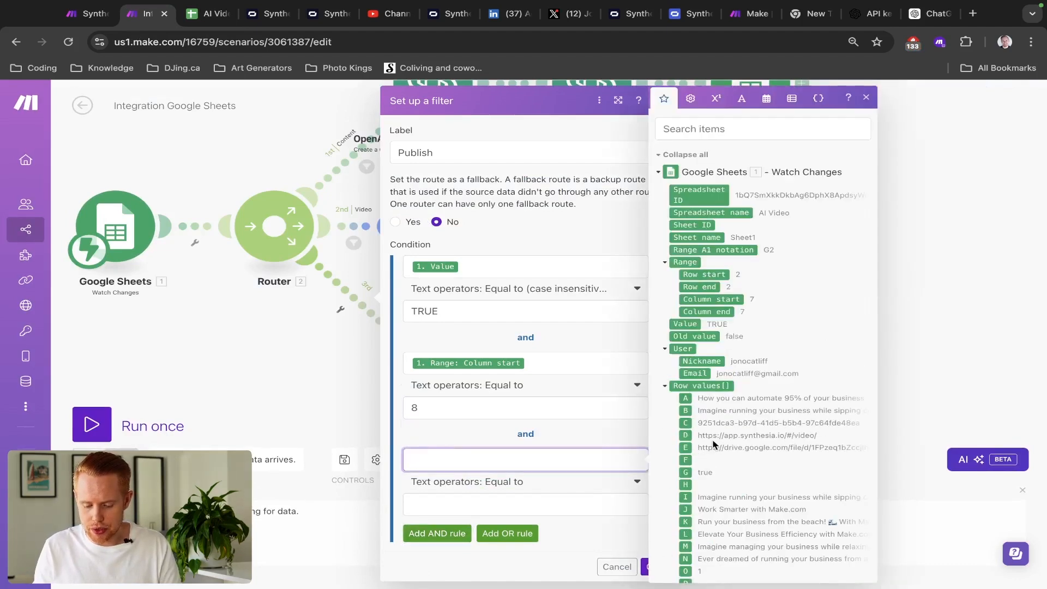
click(686, 424)
key(ctrl+Tab)
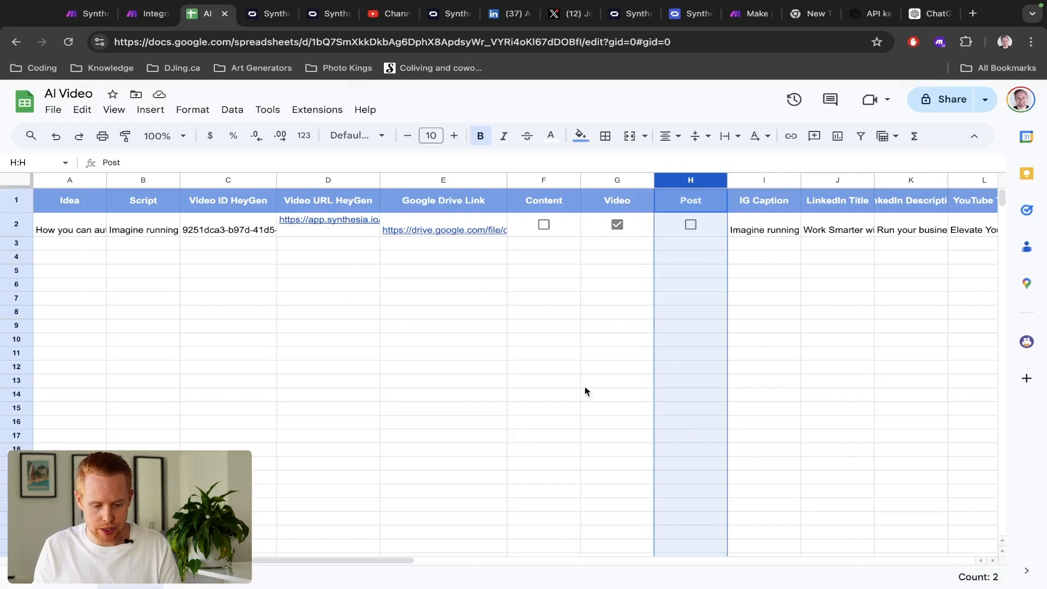
click(267, 234)
key(ctrl+shift+Tab)
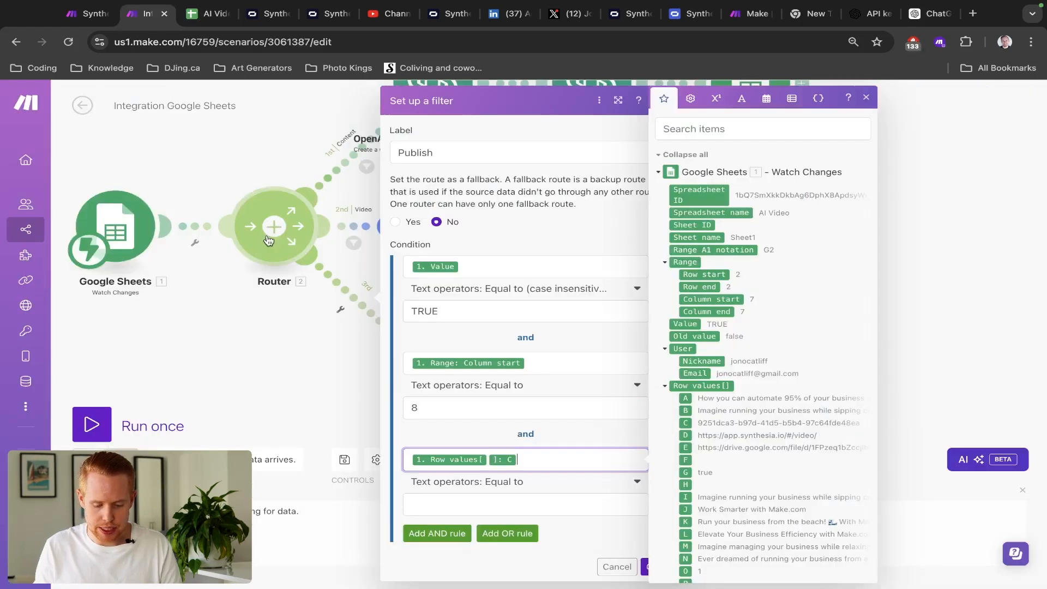
click(475, 486)
click(428, 397)
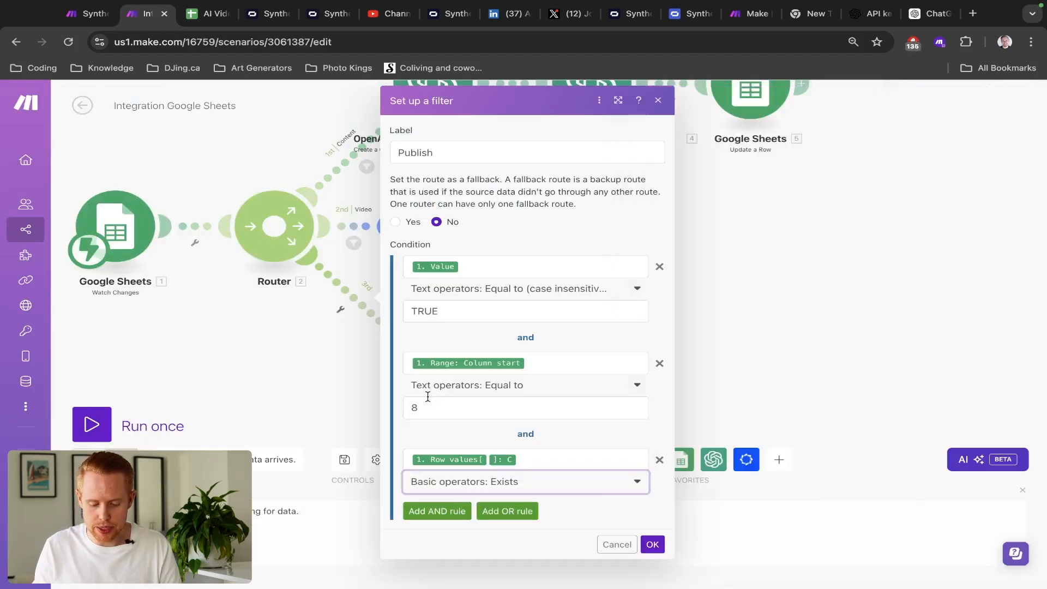
click(653, 544)
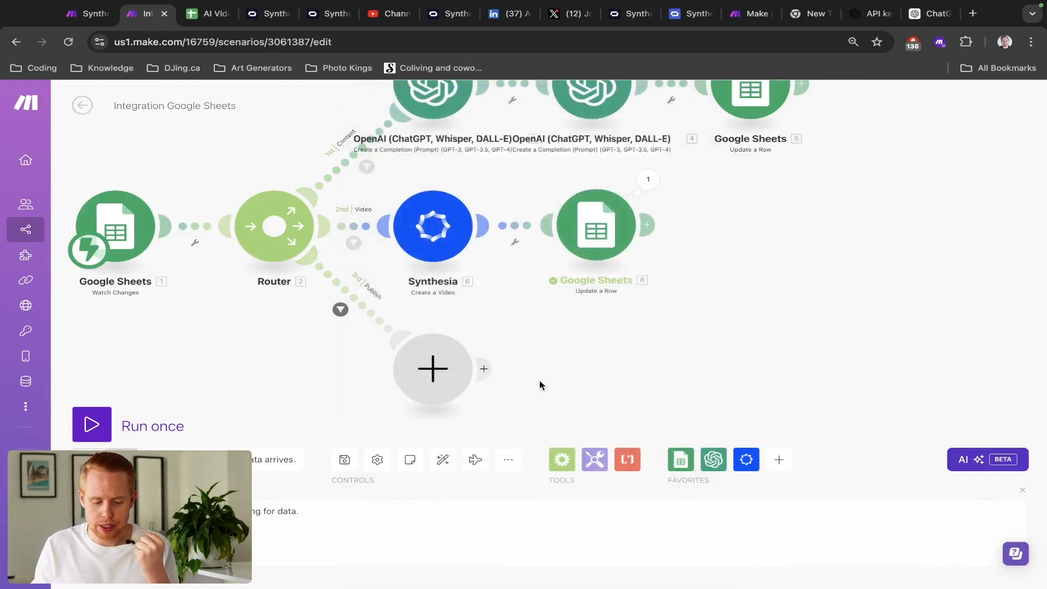
- Pick Synthesia for the Publish route's new module after checking the sheet's E2 and D2 links
click(424, 371)
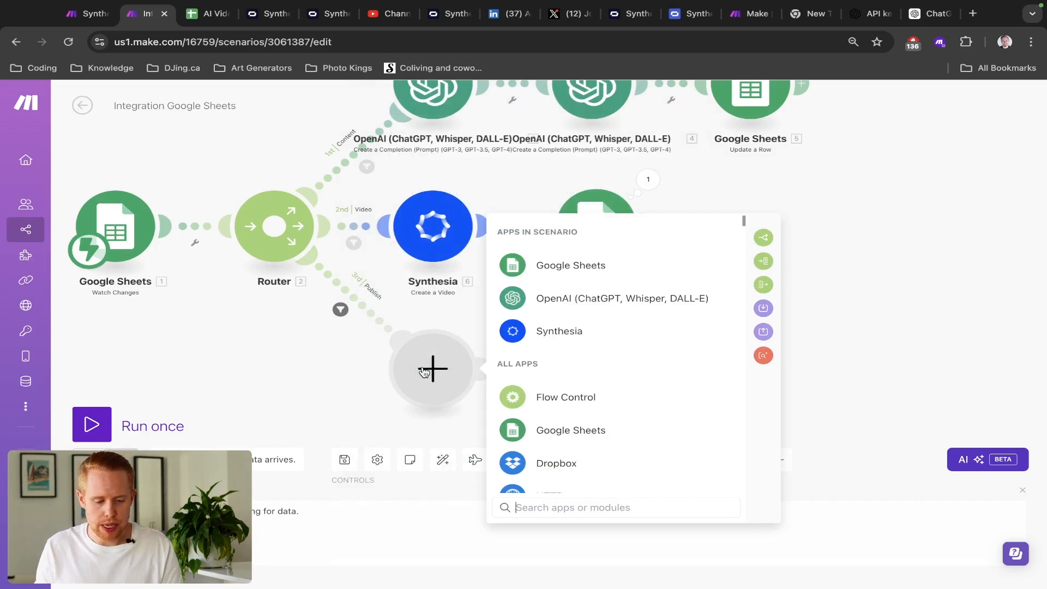
key(ctrl+shift+Tab)
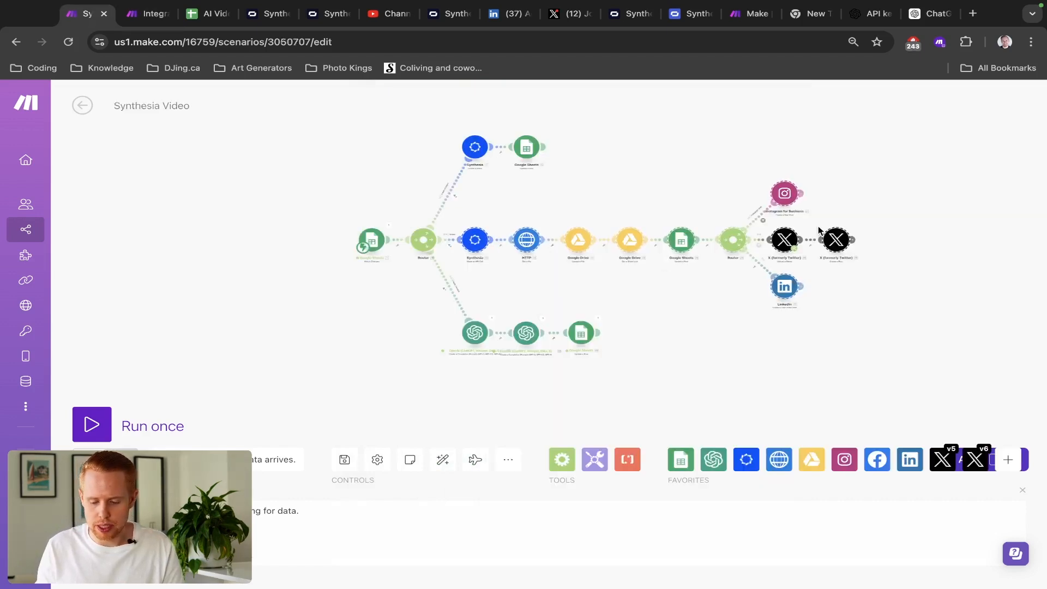
key(ctrl+Tab)
key(ctrl+Tab)
click(464, 240)
click(328, 223)
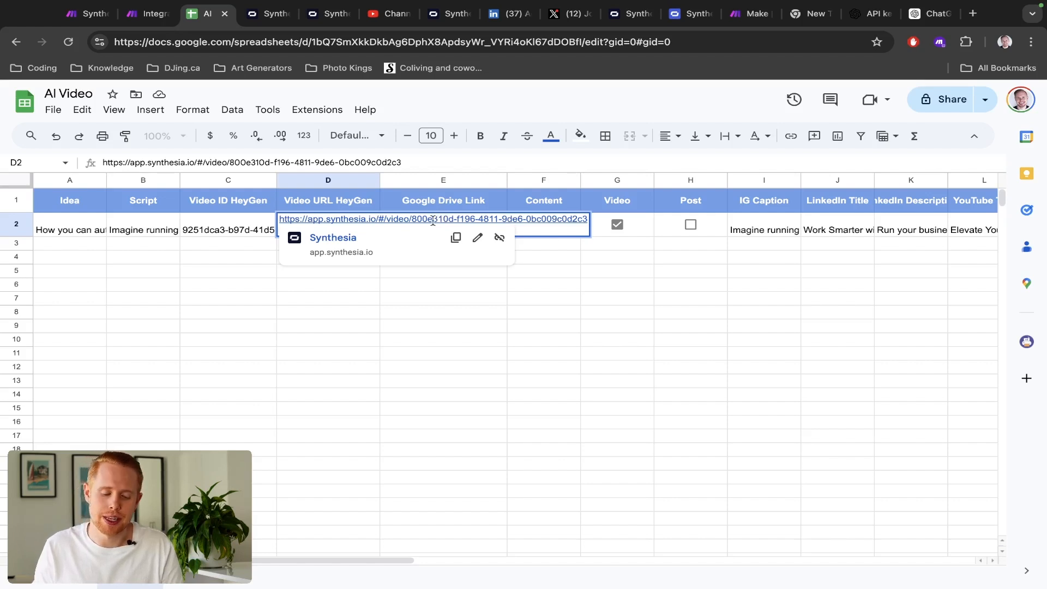
key(ctrl+shift+Tab)
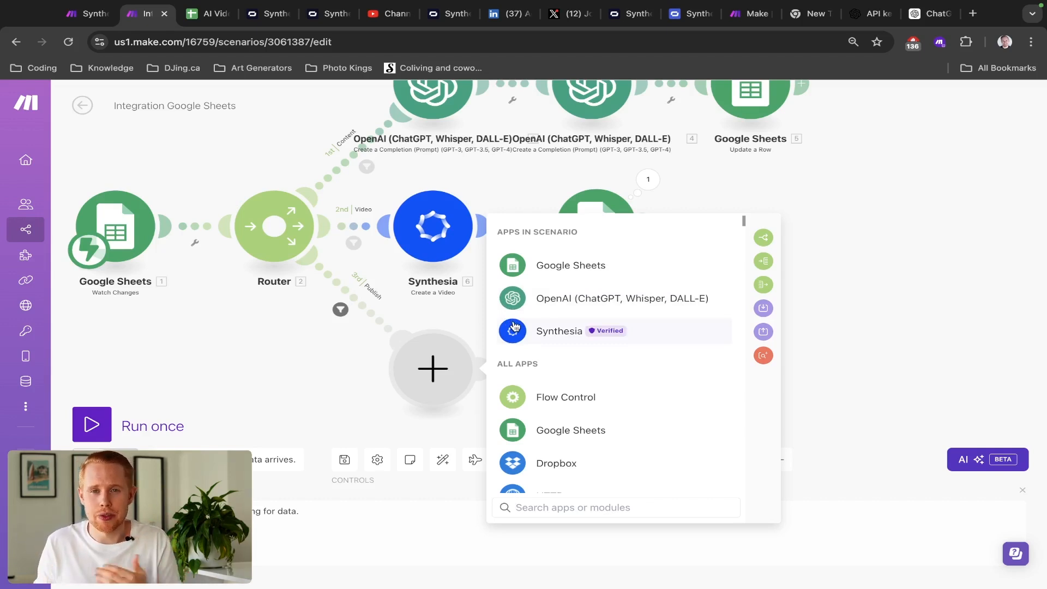
click(546, 334)
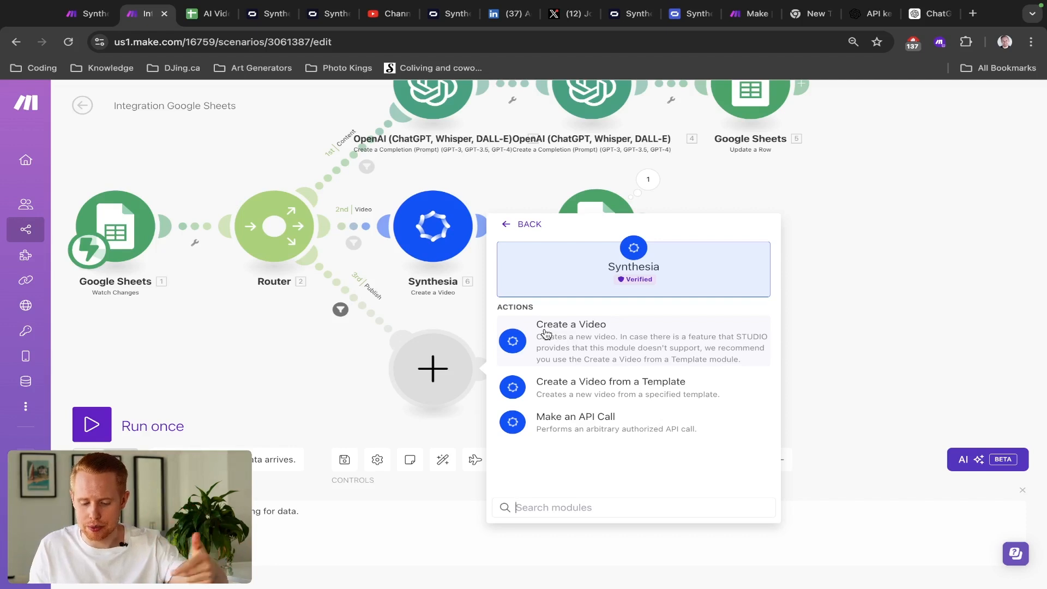
- Add a Synthesia Make an API Call module and select the reference module's API URL
click(568, 423)
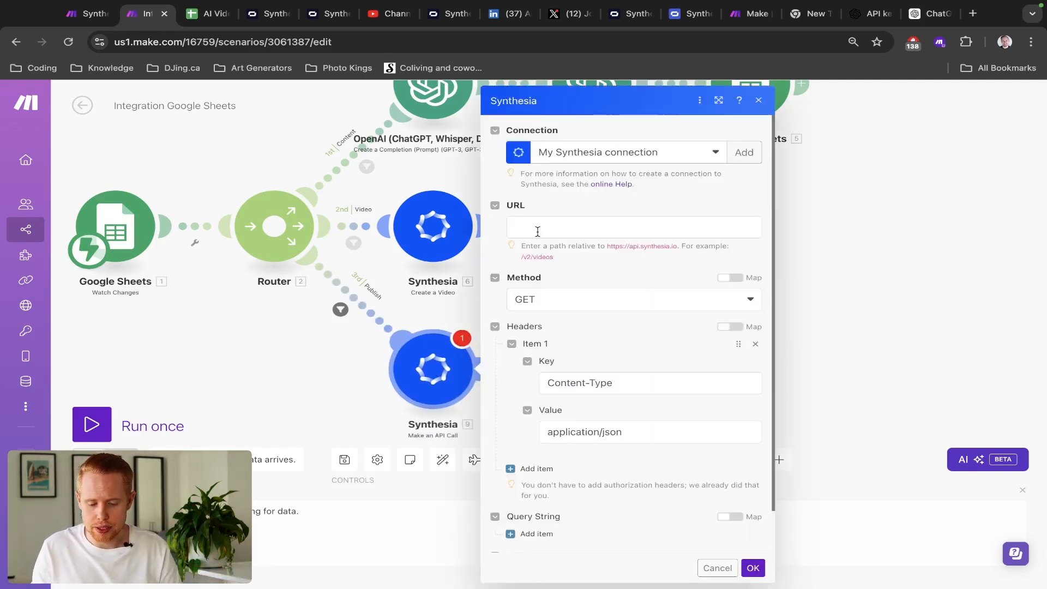
click(537, 228)
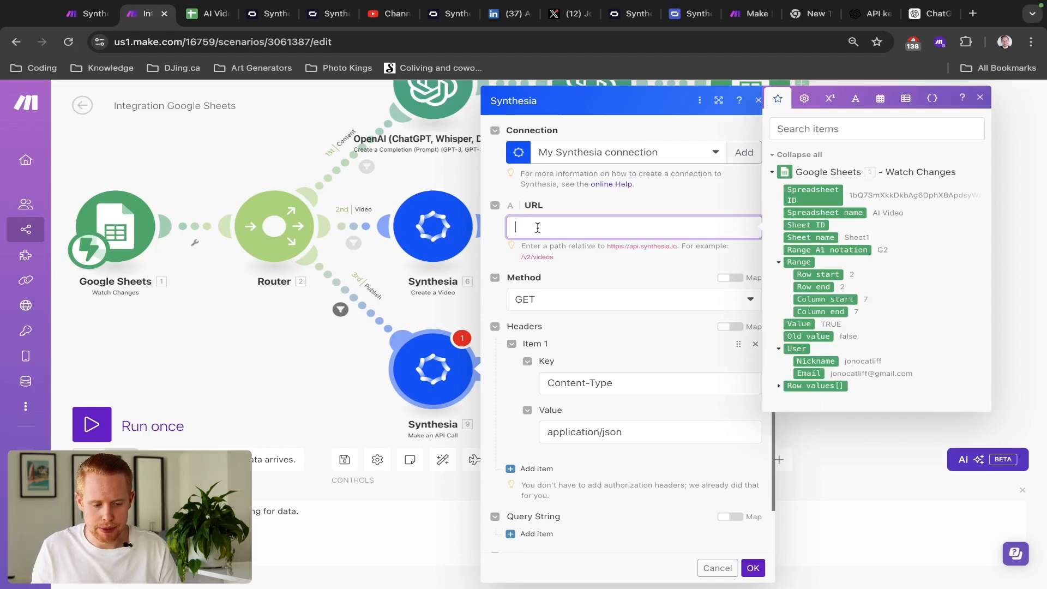
key(ctrl+shift+Tab)
click(476, 241)
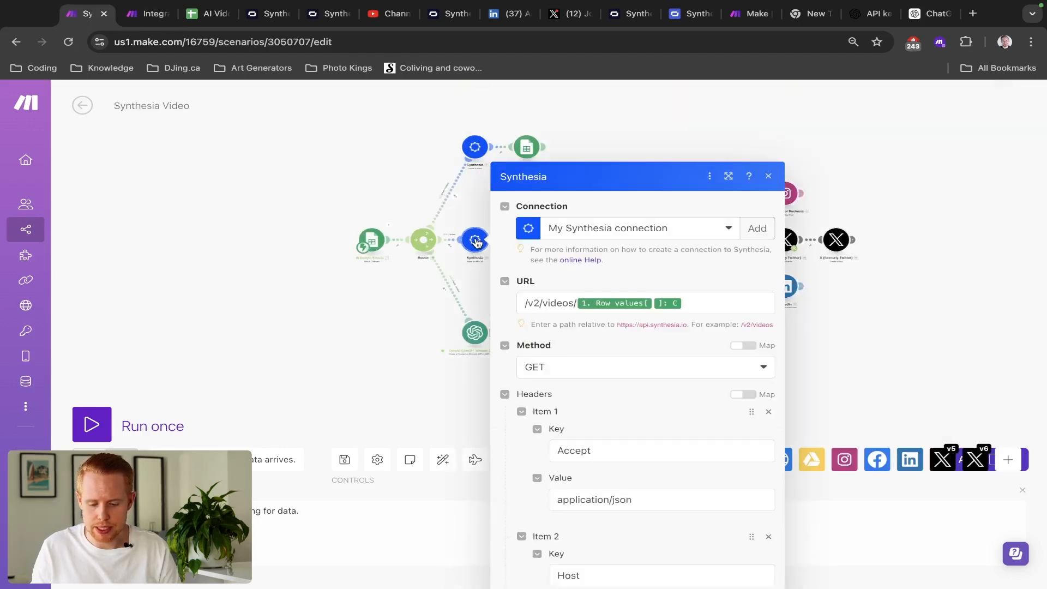
click(569, 233)
key(ctrl+a)
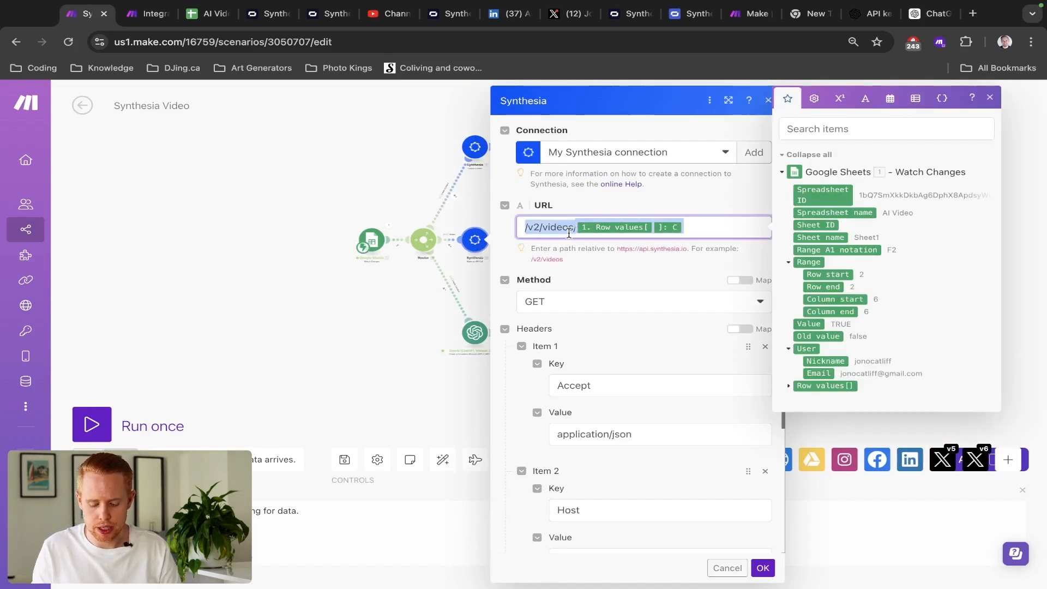
key(ctrl+t)
- Search Google for 'synthesia api documentation' and open the docs.synthesia.io API Quickstart result
text(synths)
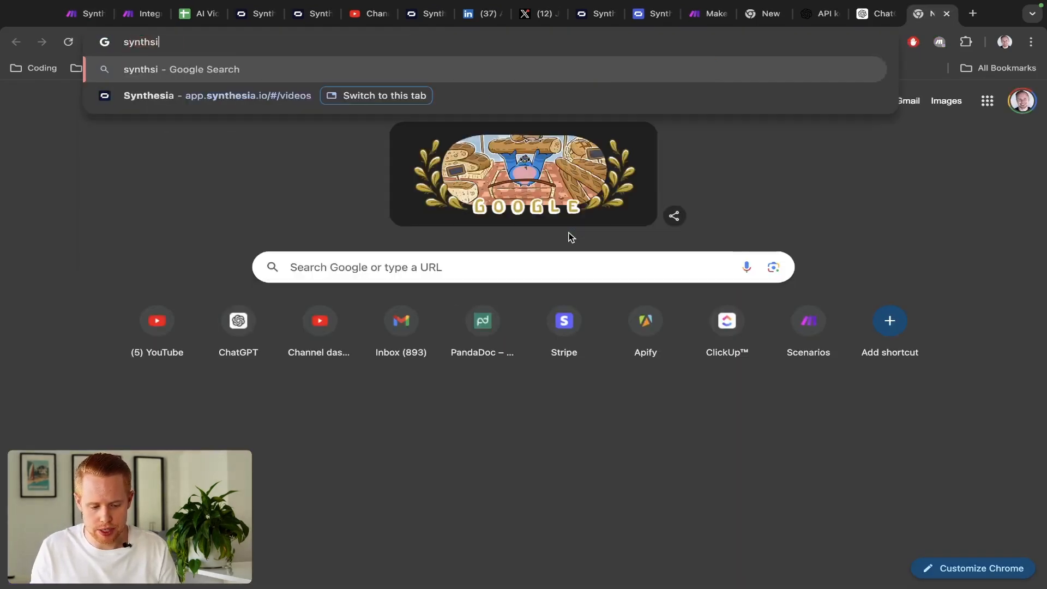
key(BackSpace)
text(esia api docume)
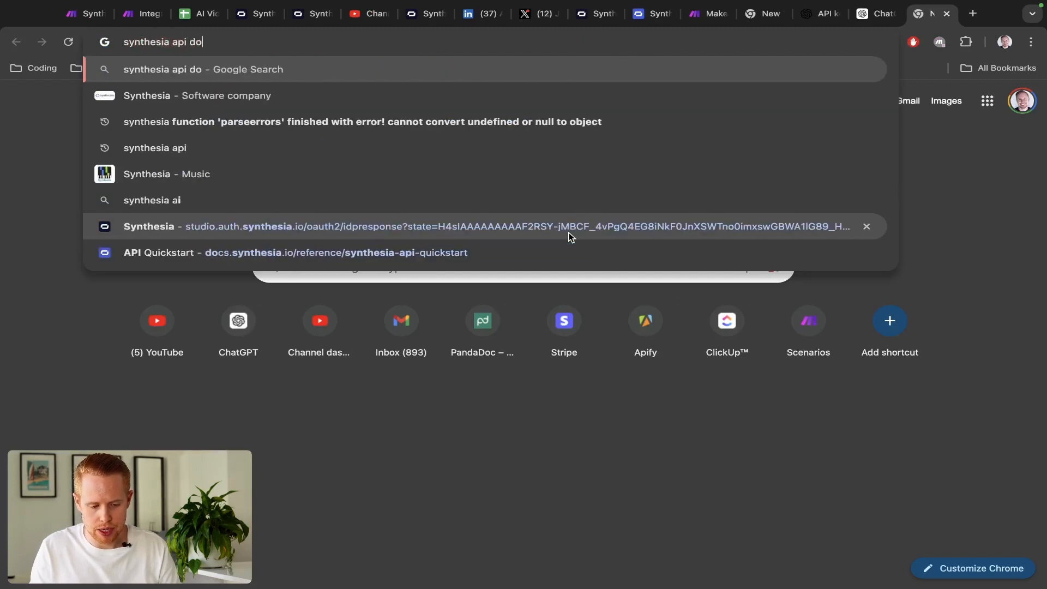
text(ntation)
key(Return)
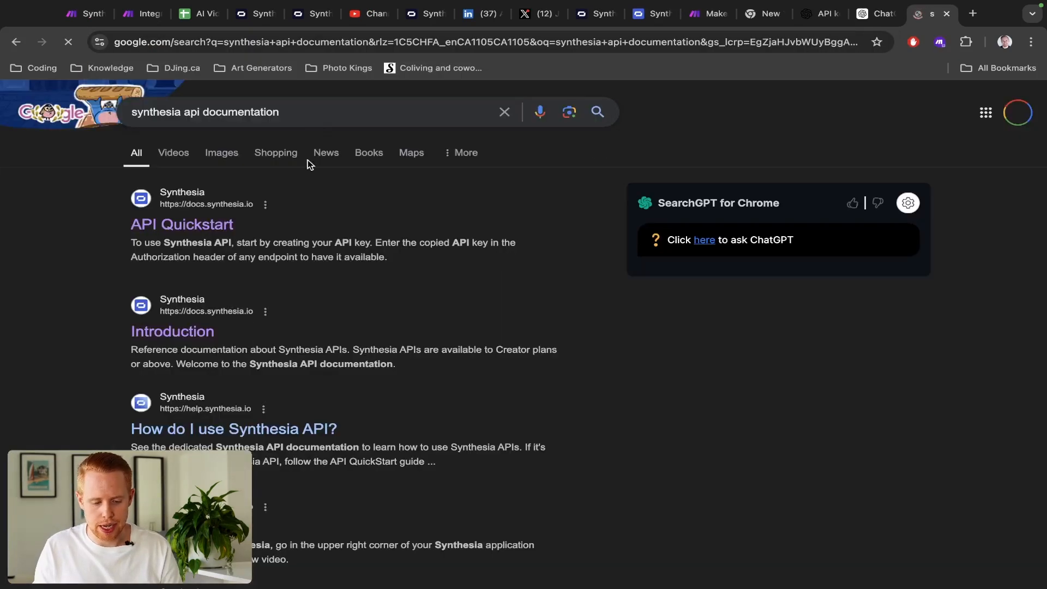
click(208, 231)
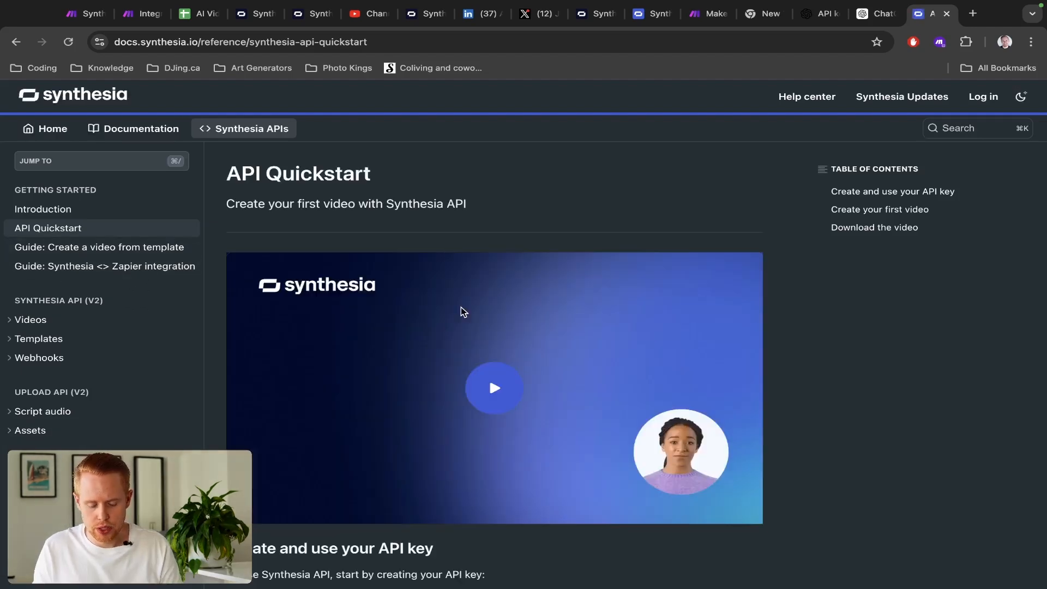
- Find the 'Download the video' section of the API Quickstart page
scroll(469, 273, down, 20)
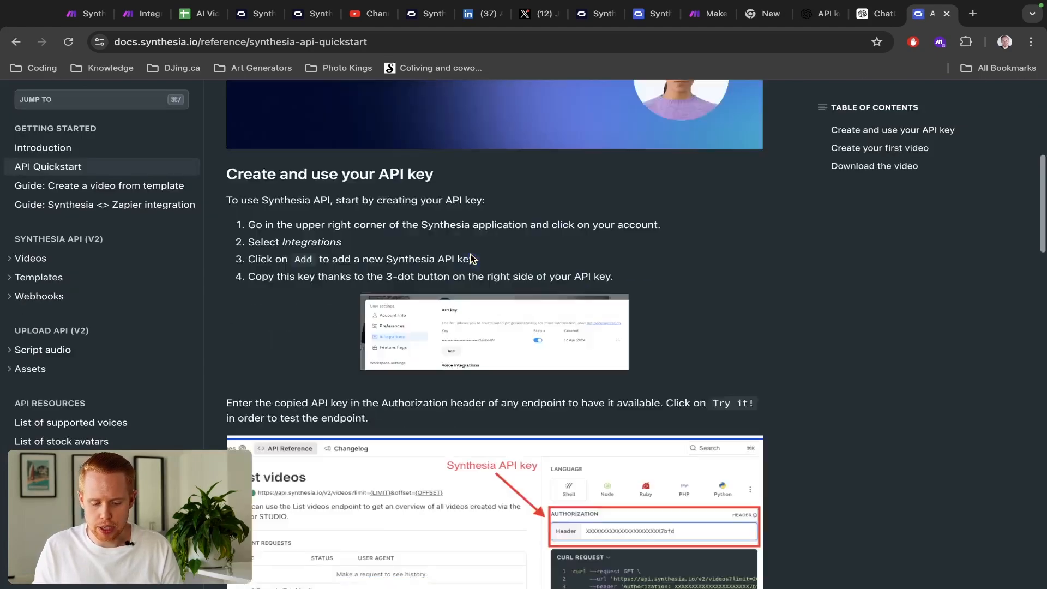
scroll(472, 259, up, 15)
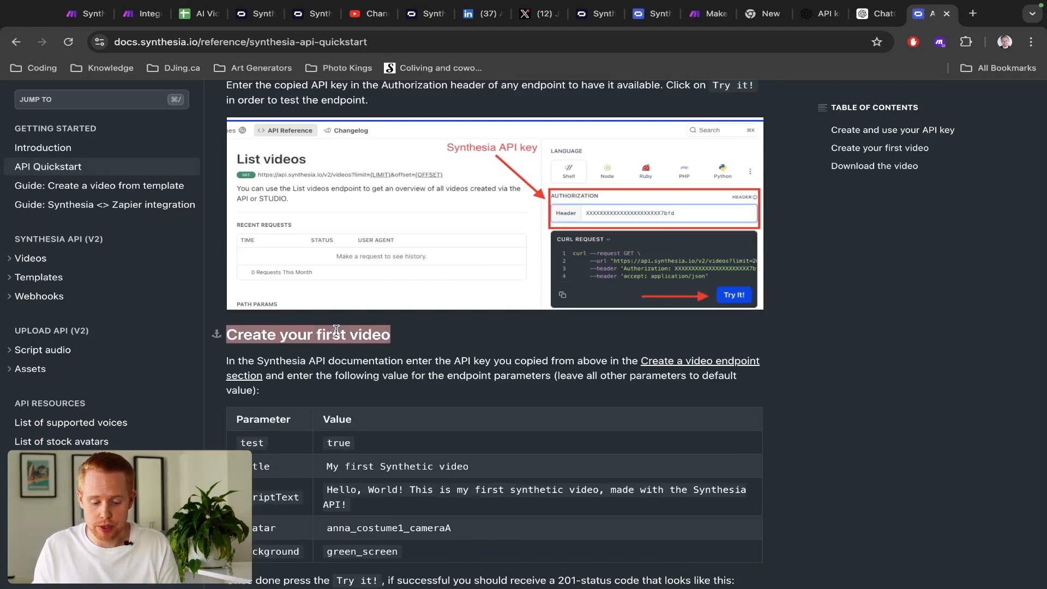
scroll(336, 329, down, 13)
scroll(336, 329, down, 2)
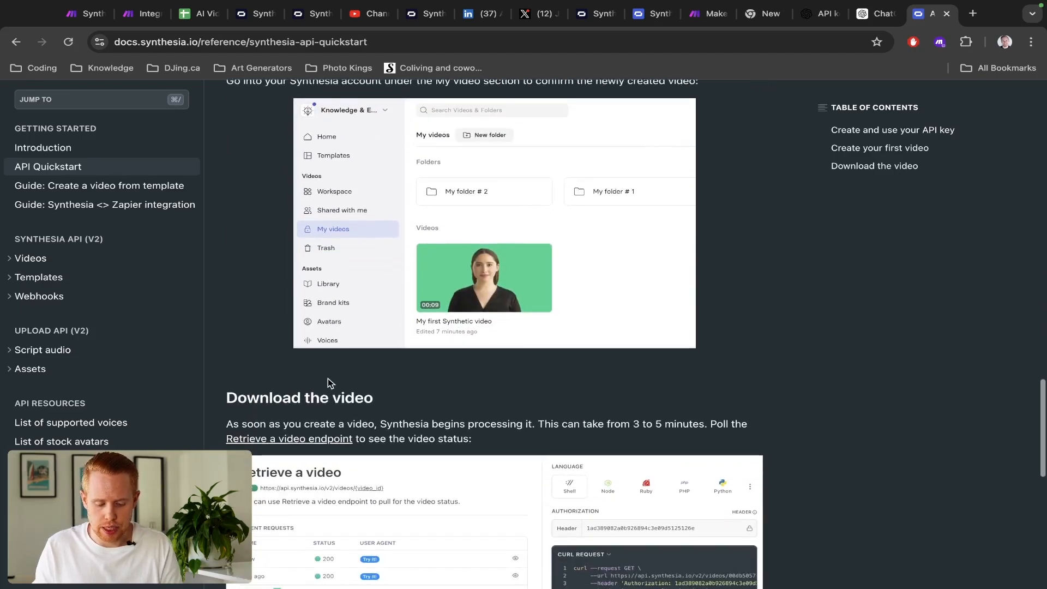
triple_click(324, 398)
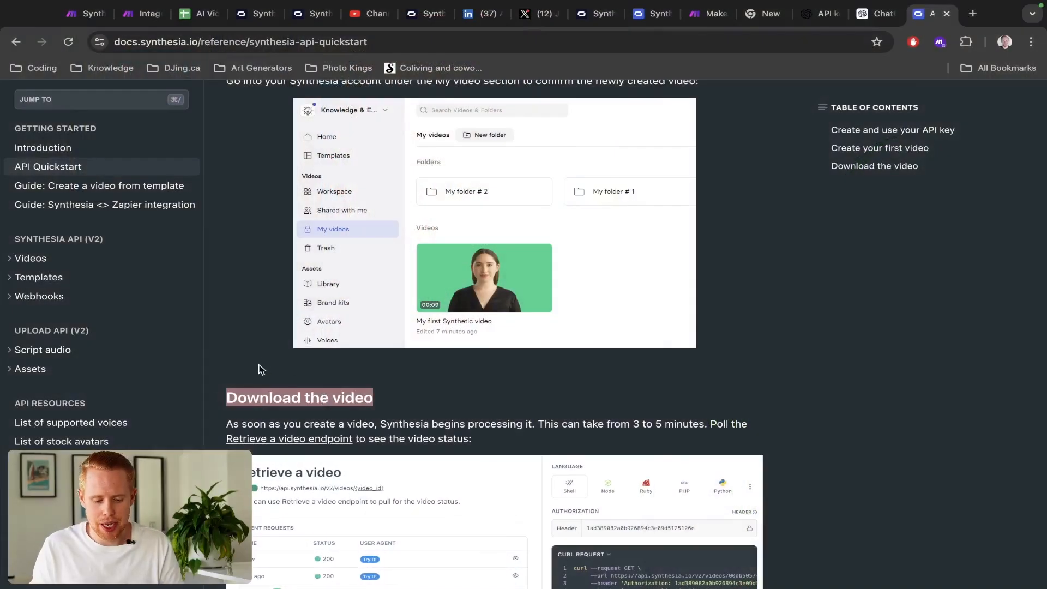
scroll(272, 406, down, 9)
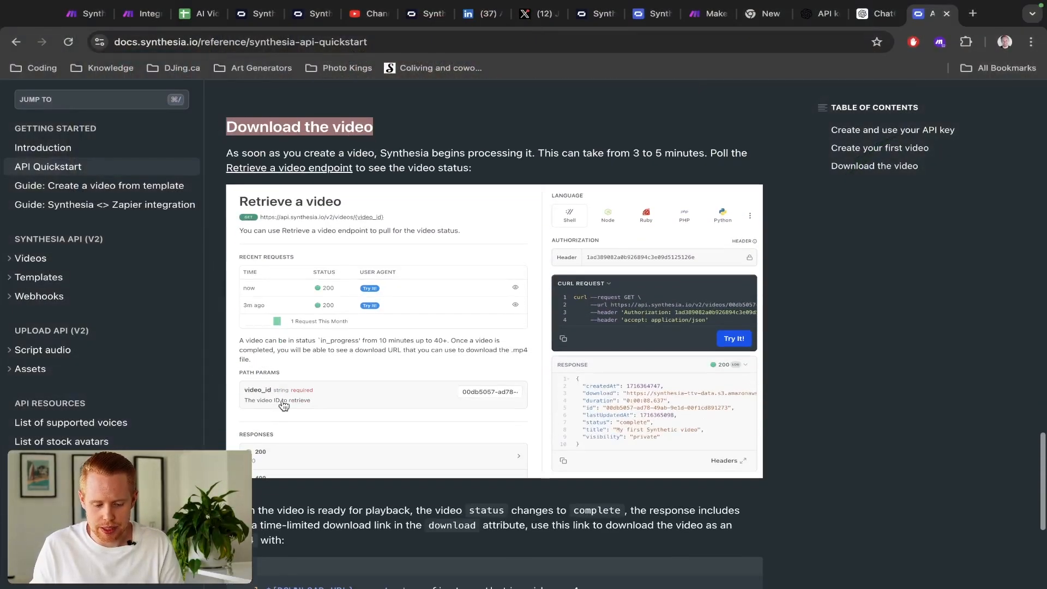
scroll(316, 294, up, 5)
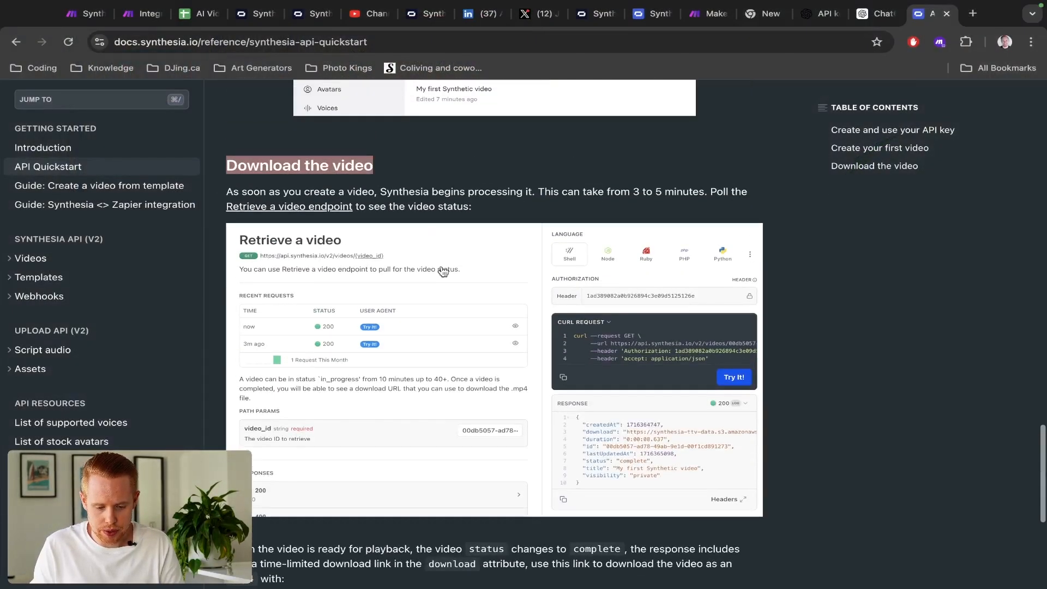
click(322, 206)
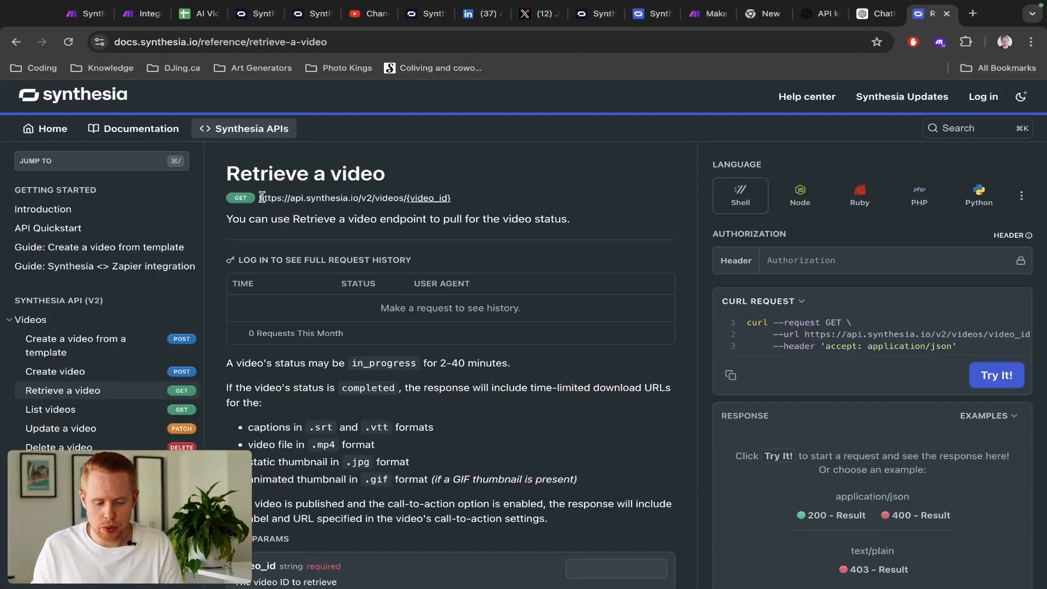
drag(259, 198, 408, 201)
key(ctrl+c)
scroll(410, 204, up, 5)
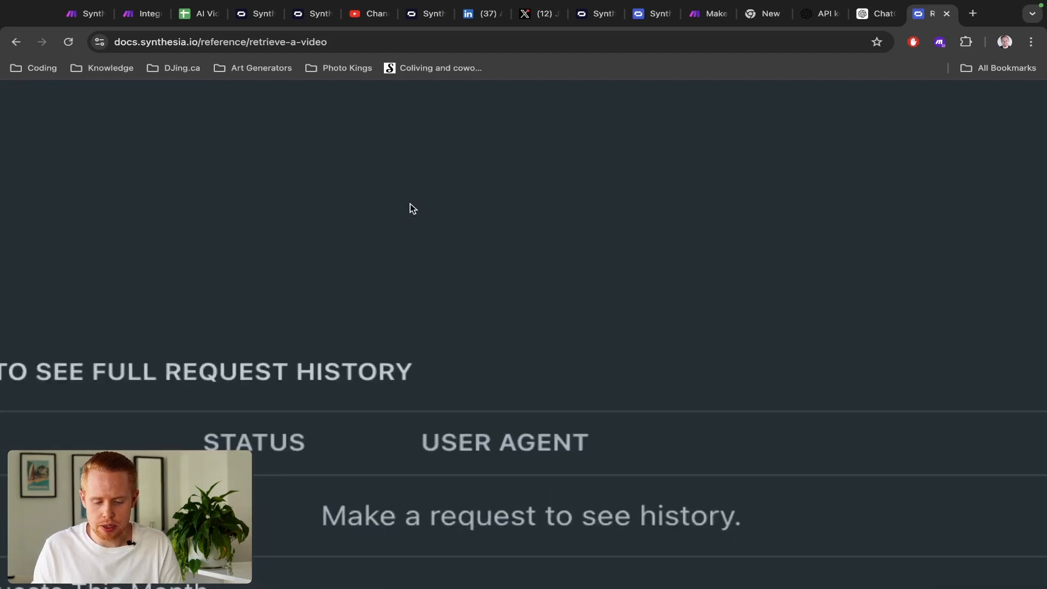
scroll(410, 204, left, 2)
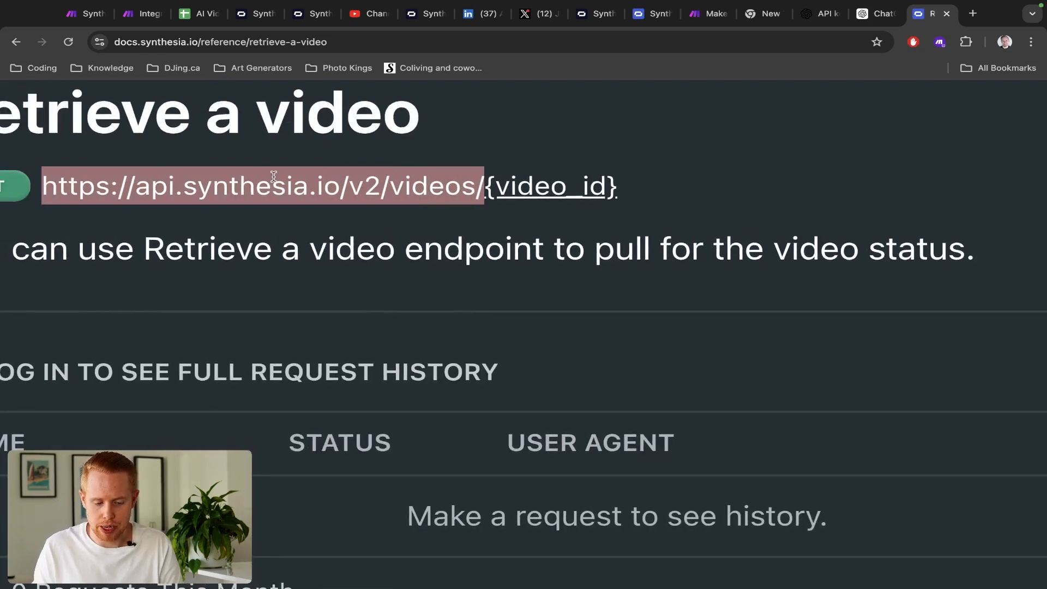
scroll(273, 177, left, 2)
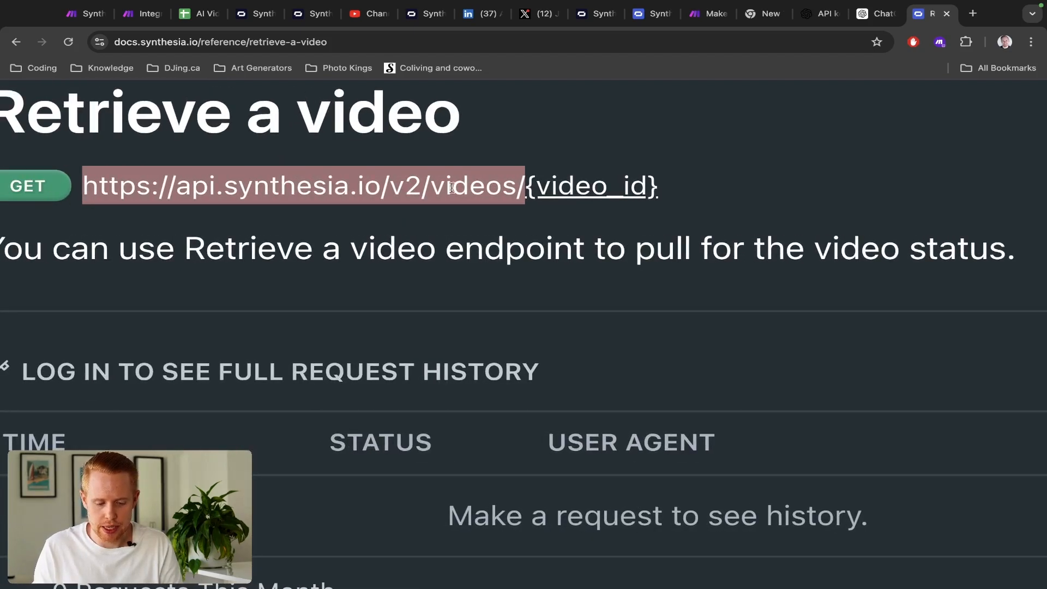
key(ctrl+Tab)
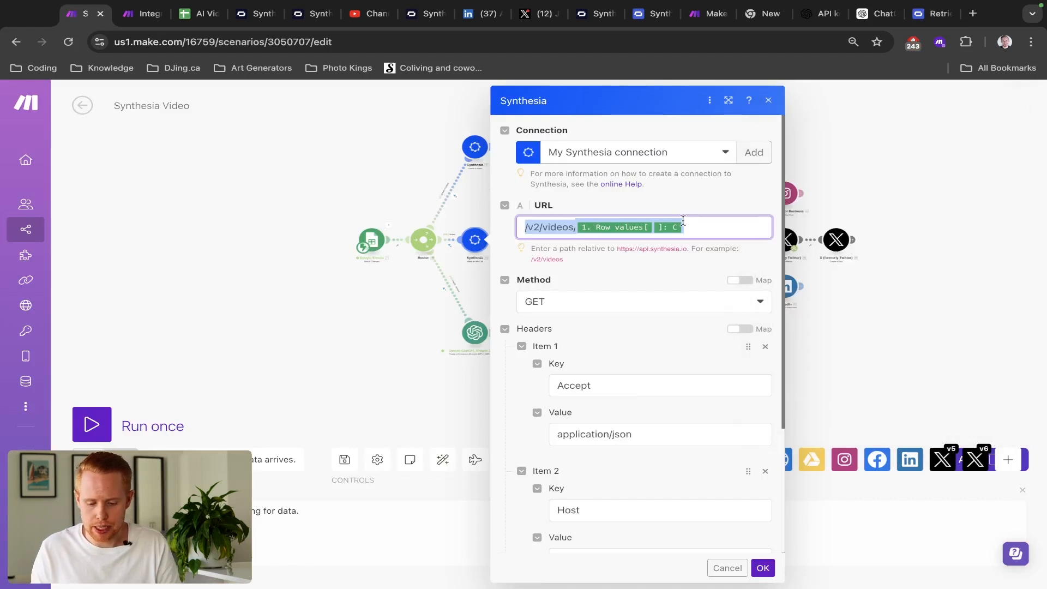
key(ctrl+Tab)
text(/v2/videos/1. Row values[ ]: C)
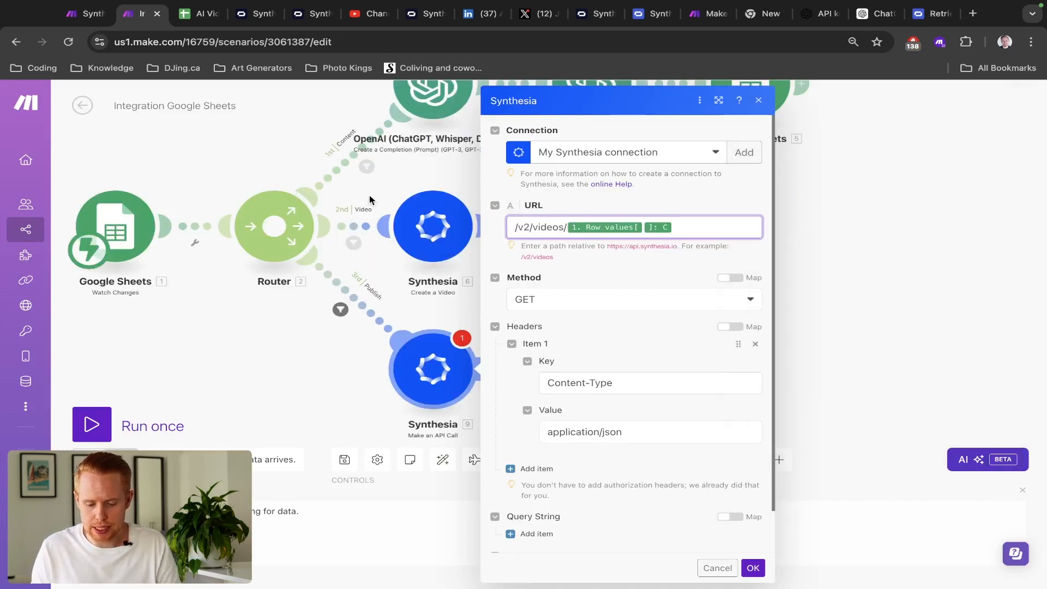
key(ctrl+shift+Tab)
key(ctrl+shift+Tab)
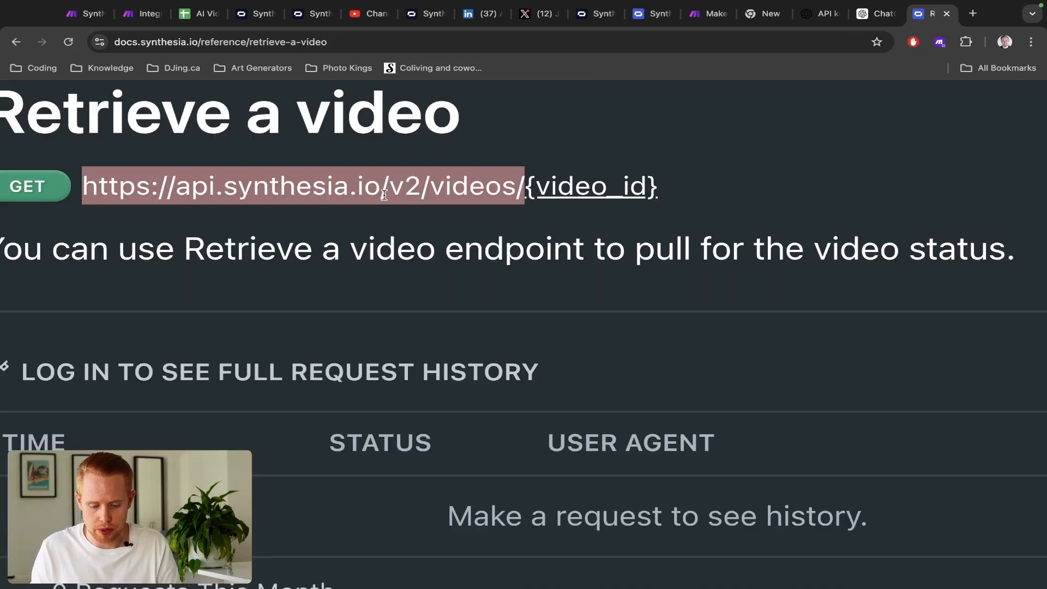
key(ctrl+Tab)
key(ctrl+Tab)
key(ctrl+a)
key(ctrl+v)
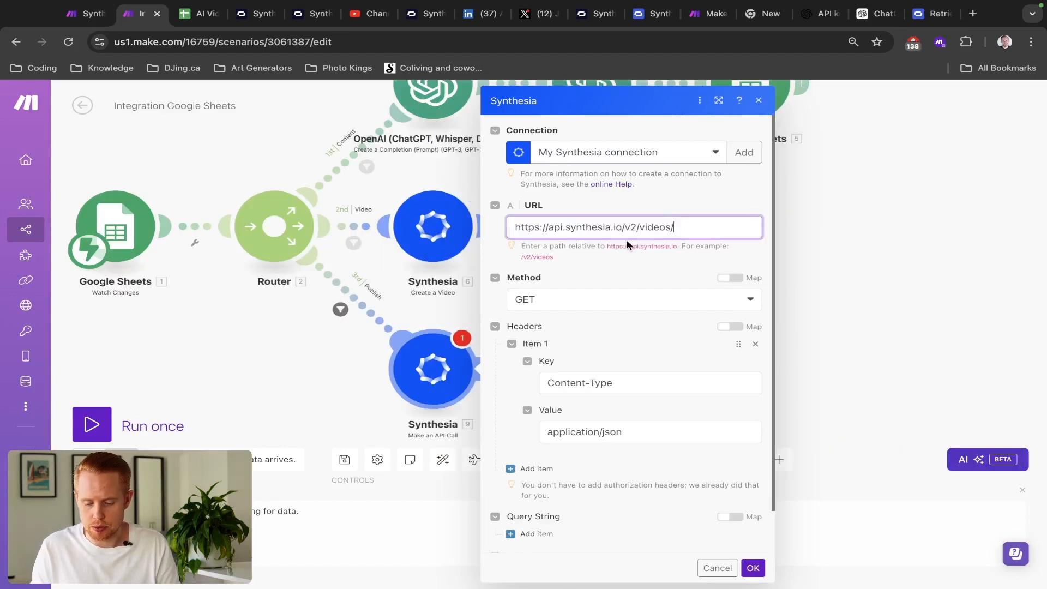
- Map the Google Sheets Row values column C video ID after the URL, in place of {video_id}
key(ctrl+shift+Tab)
key(ctrl+shift+Tab)
drag(732, 175, 529, 182)
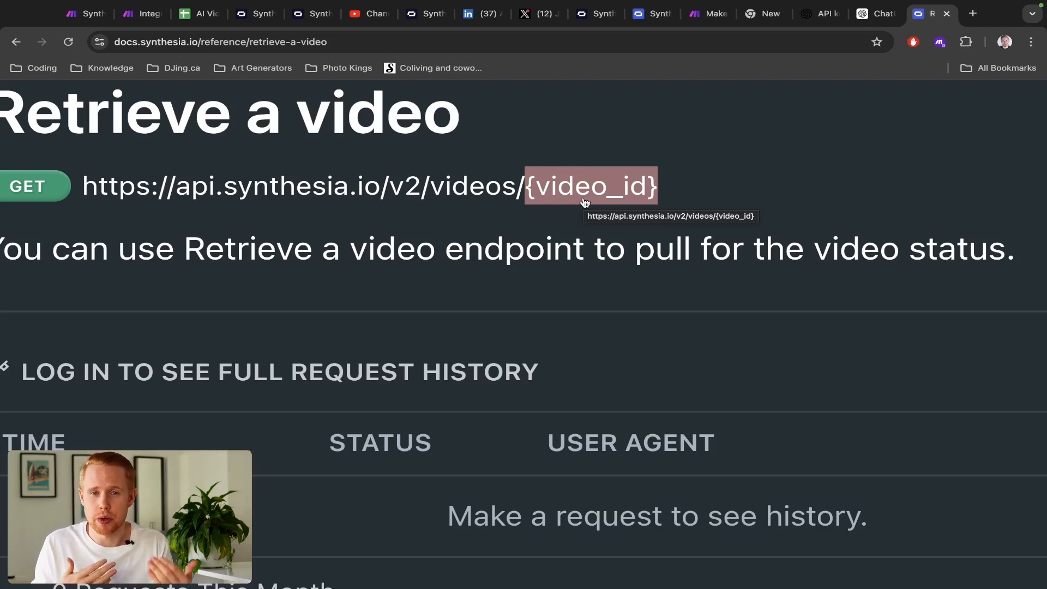
key(ctrl+Tab)
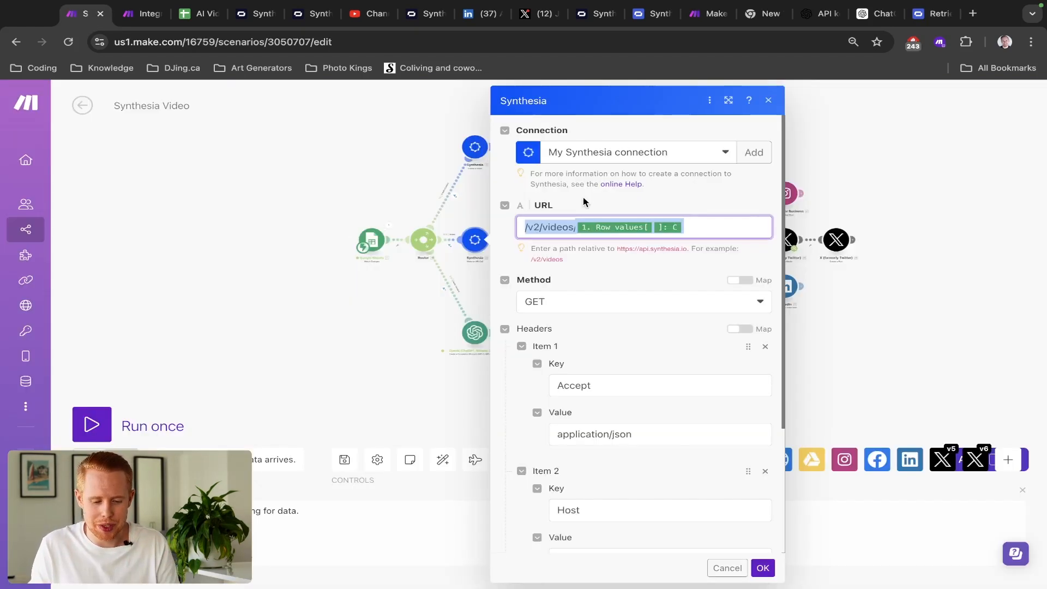
key(ctrl+Tab)
click(681, 229)
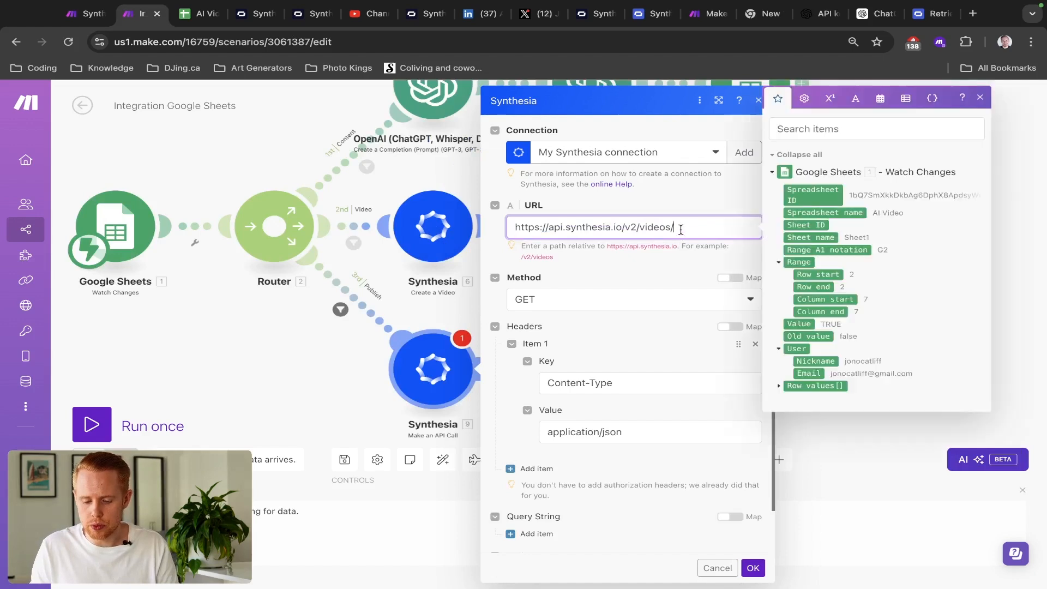
click(780, 386)
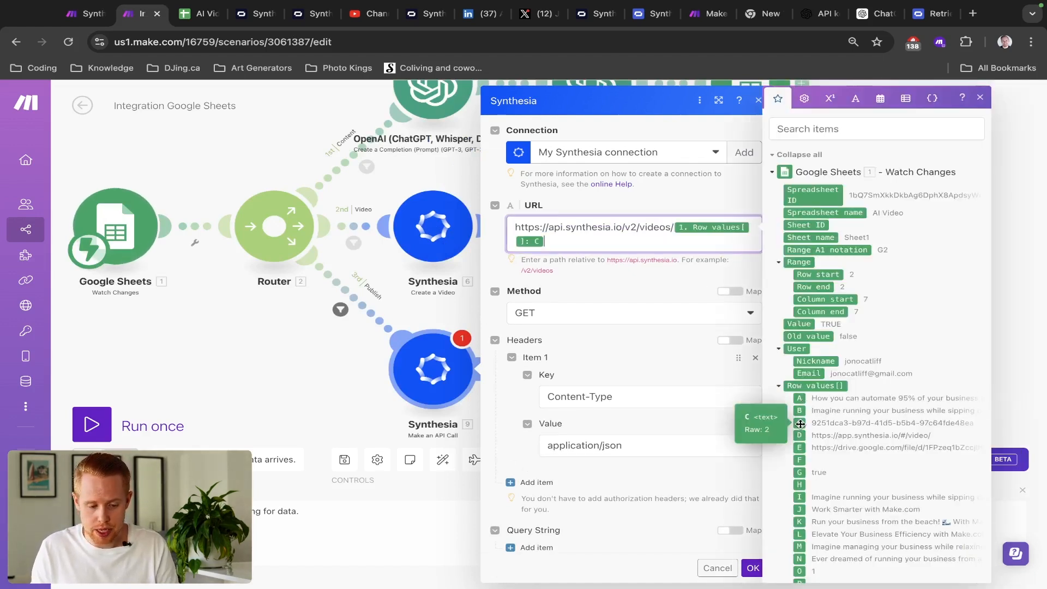
- Verify the video IDs in column C of the AI Video sheet and confirm the Method is GET
key(ctrl+Tab)
click(240, 271)
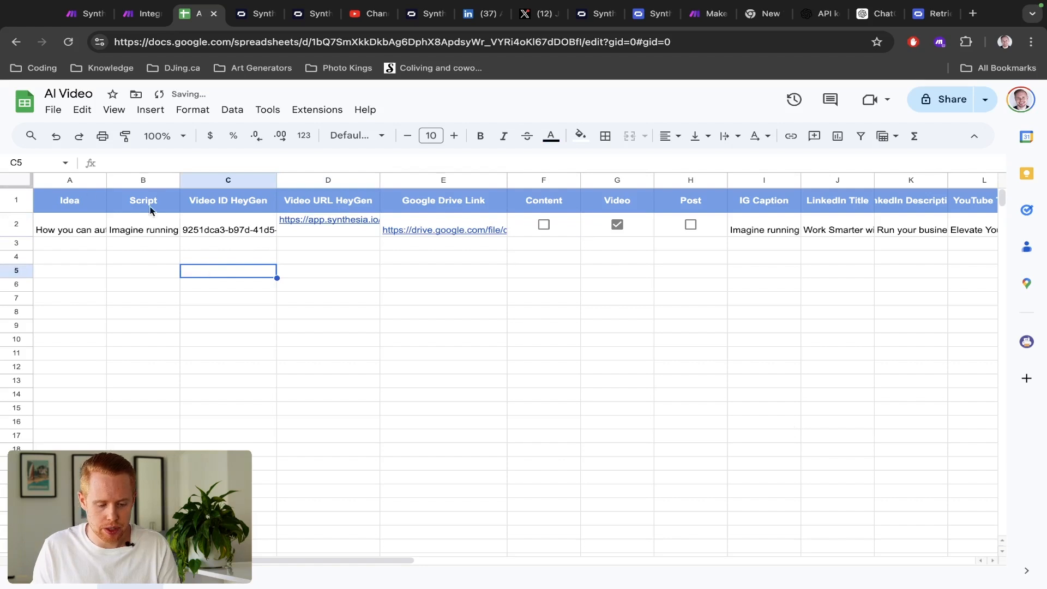
click(25, 224)
click(224, 226)
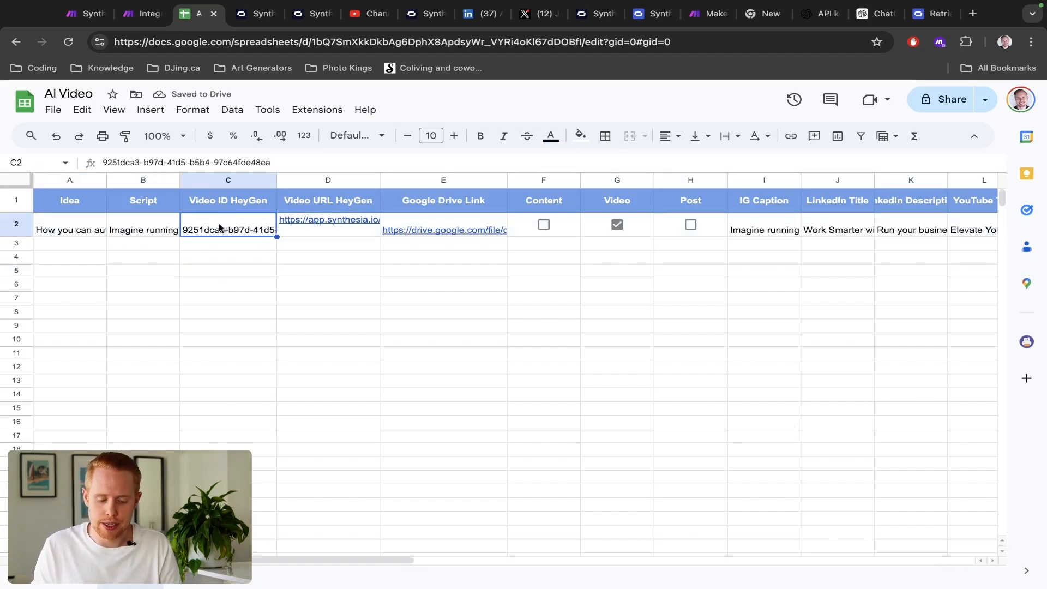
click(21, 244)
click(222, 248)
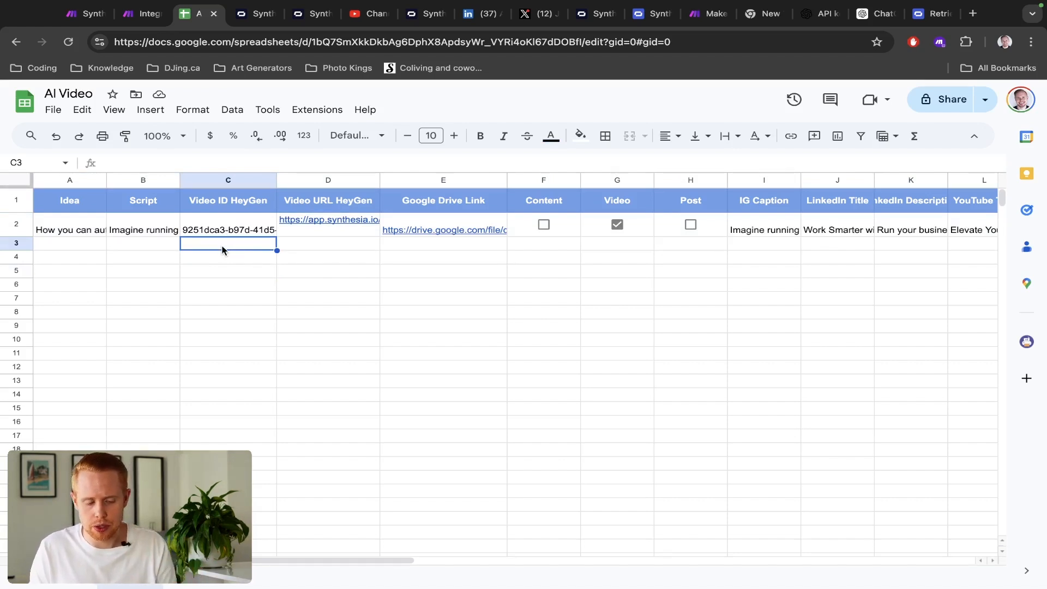
key(ctrl+shift+Tab)
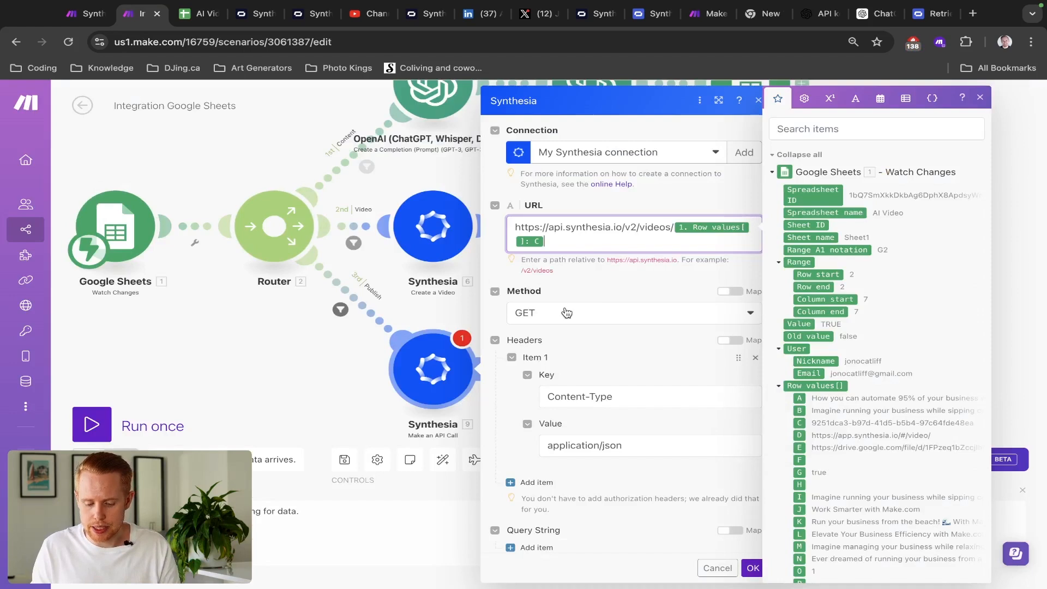
click(535, 317)
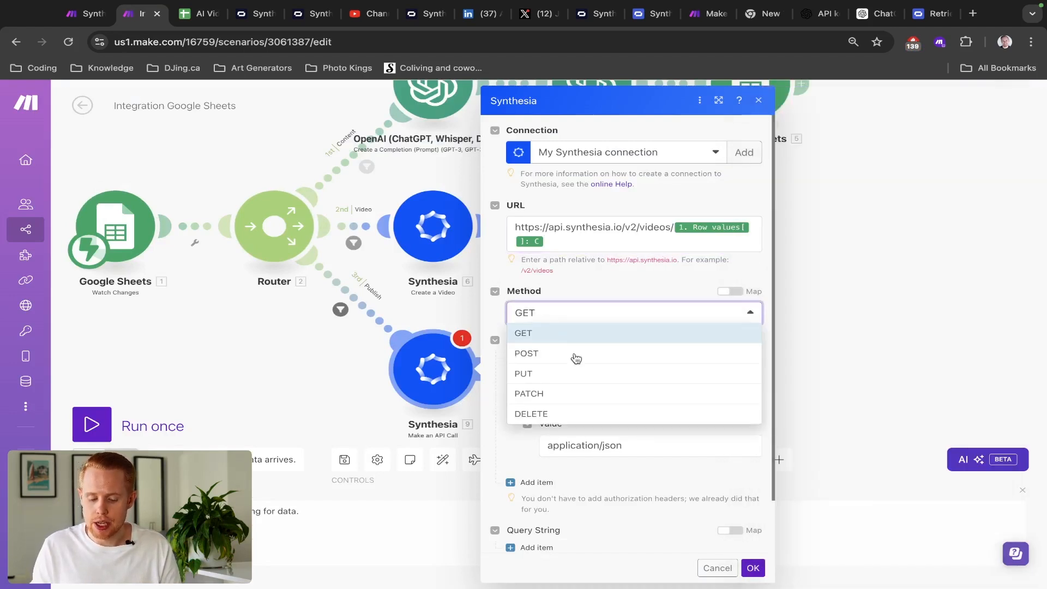
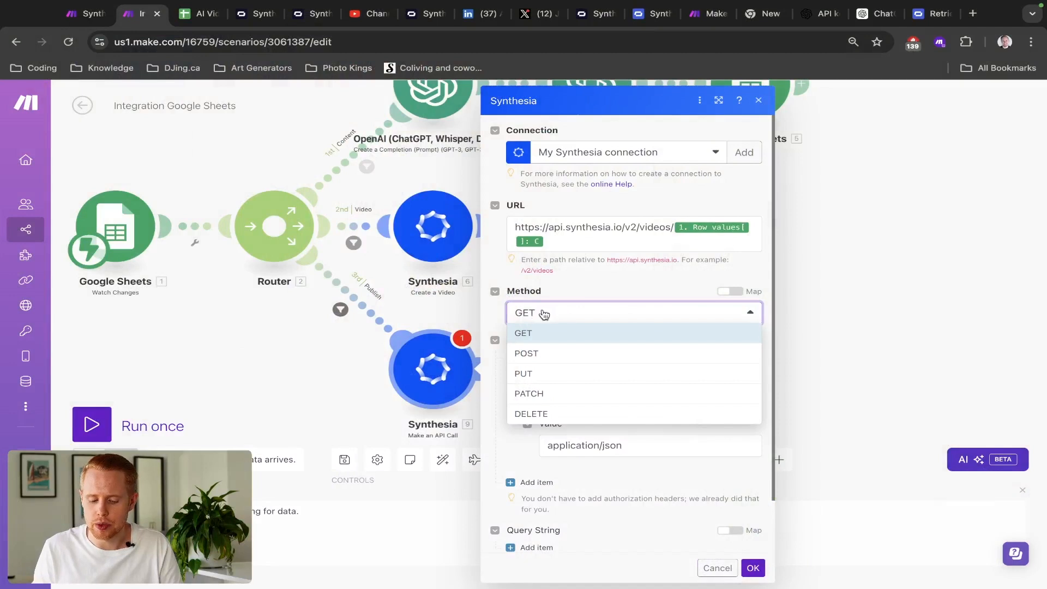
- Keep GET, rename the Content-Type header key to Accept, and add a second Host header
click(548, 312)
scroll(557, 306, down, 2)
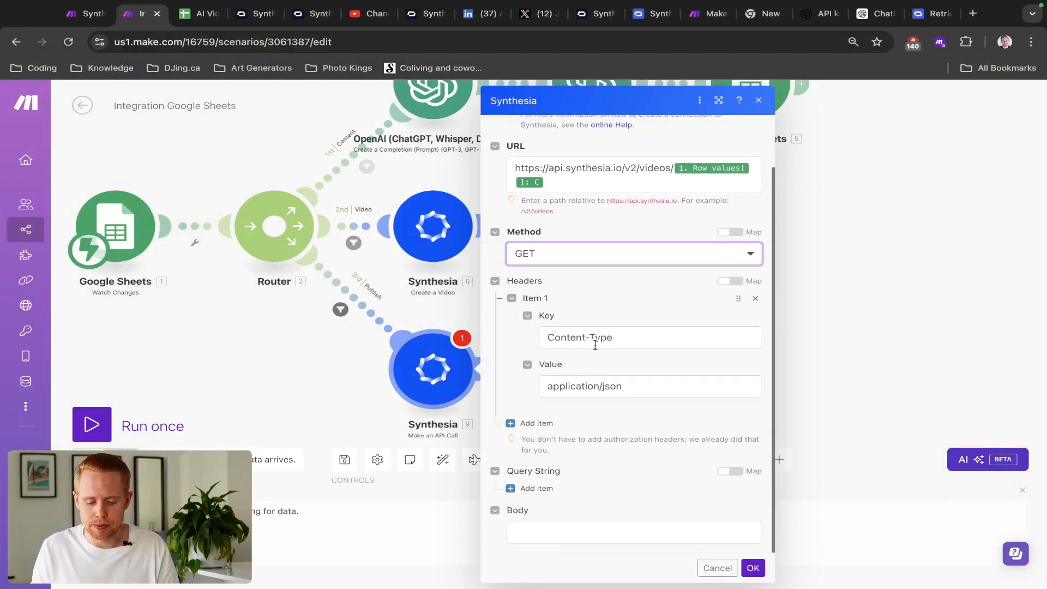
triple_click(558, 334)
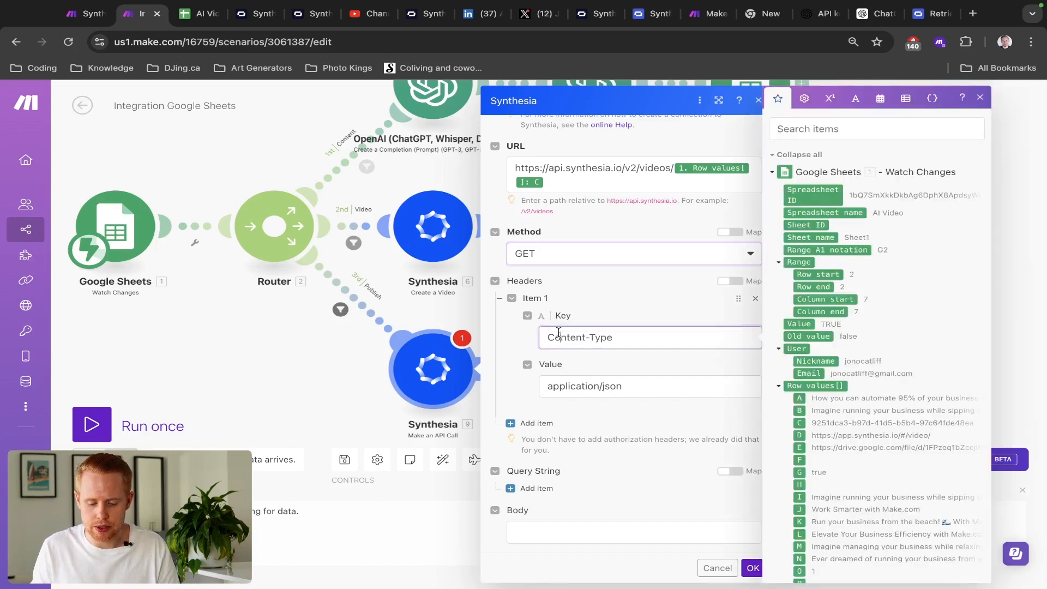
text(Accept)
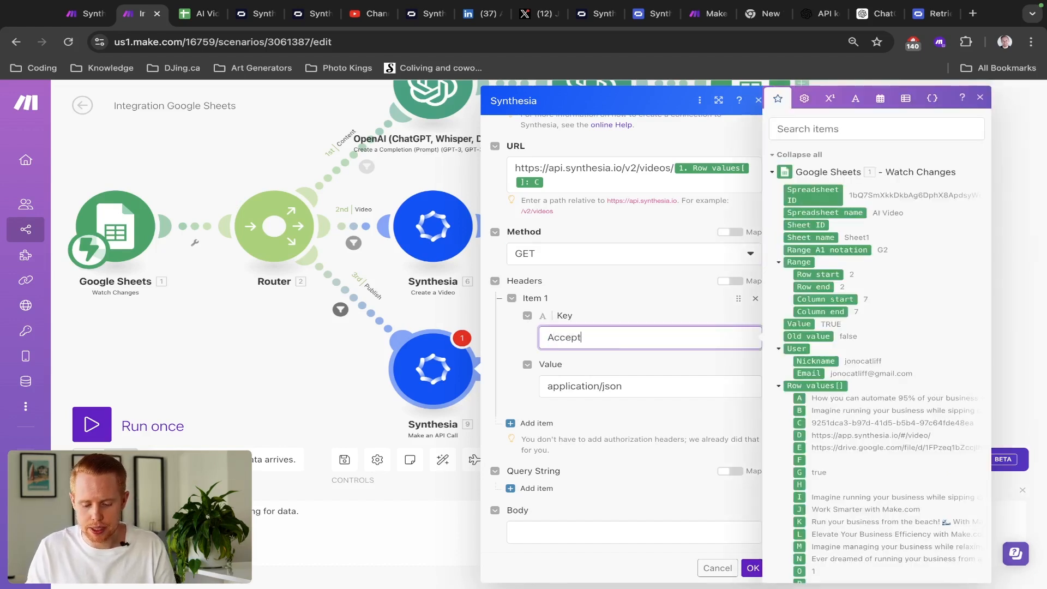
click(528, 423)
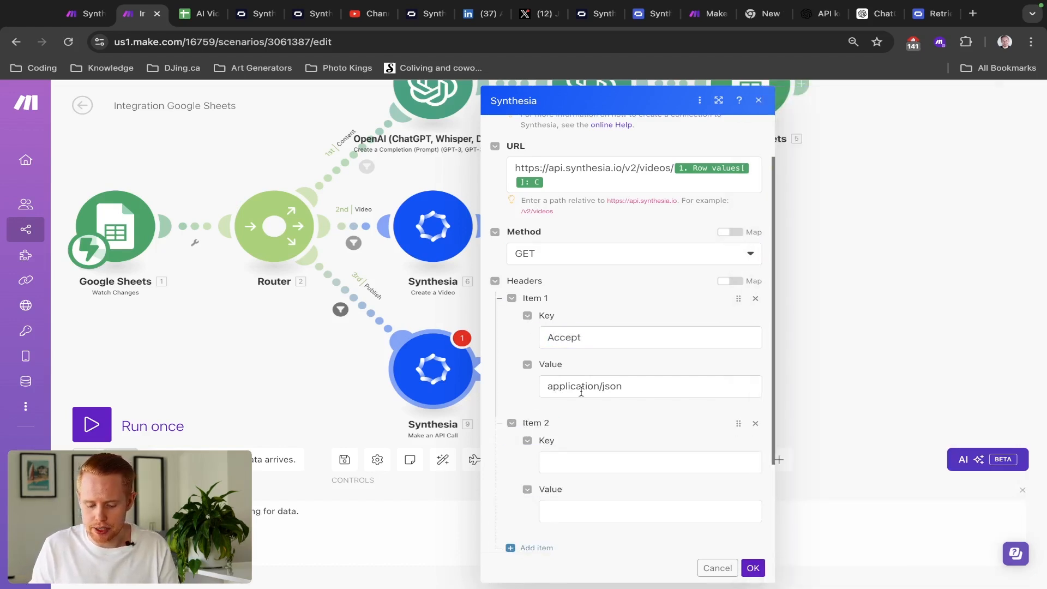
scroll(582, 388, down, 3)
click(577, 338)
text(Host)
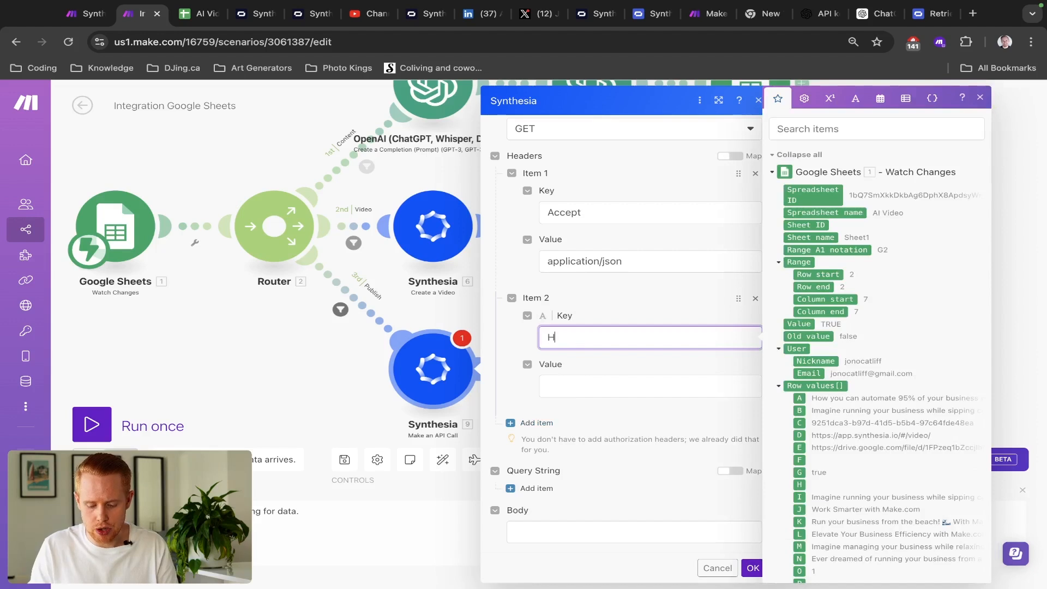
click(596, 320)
- Cut the base address from the URL, leaving /v2/videos/, and paste it as the Host value
scroll(596, 320, up, 4)
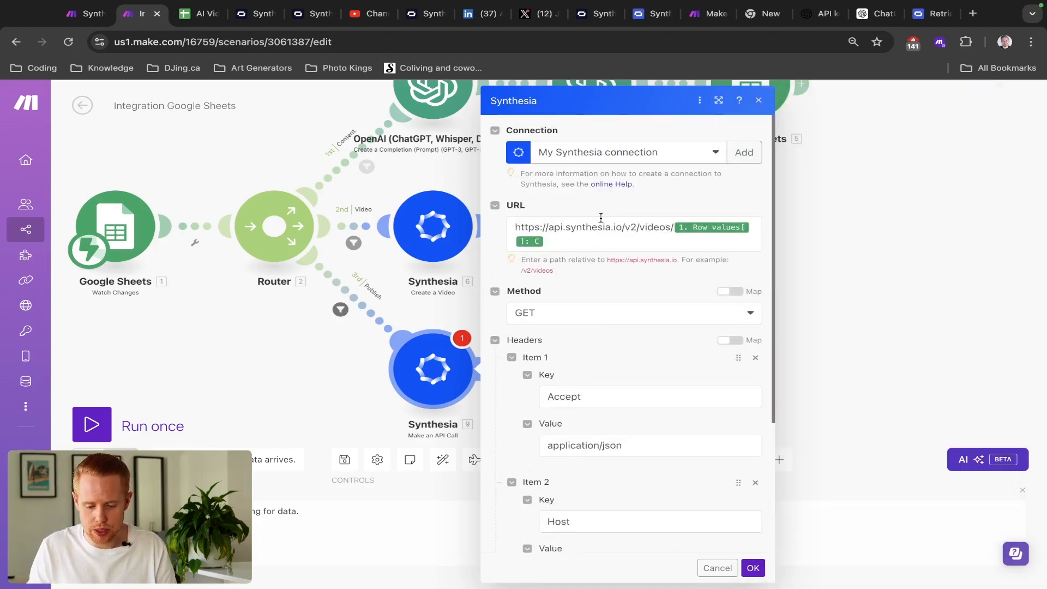
click(622, 226)
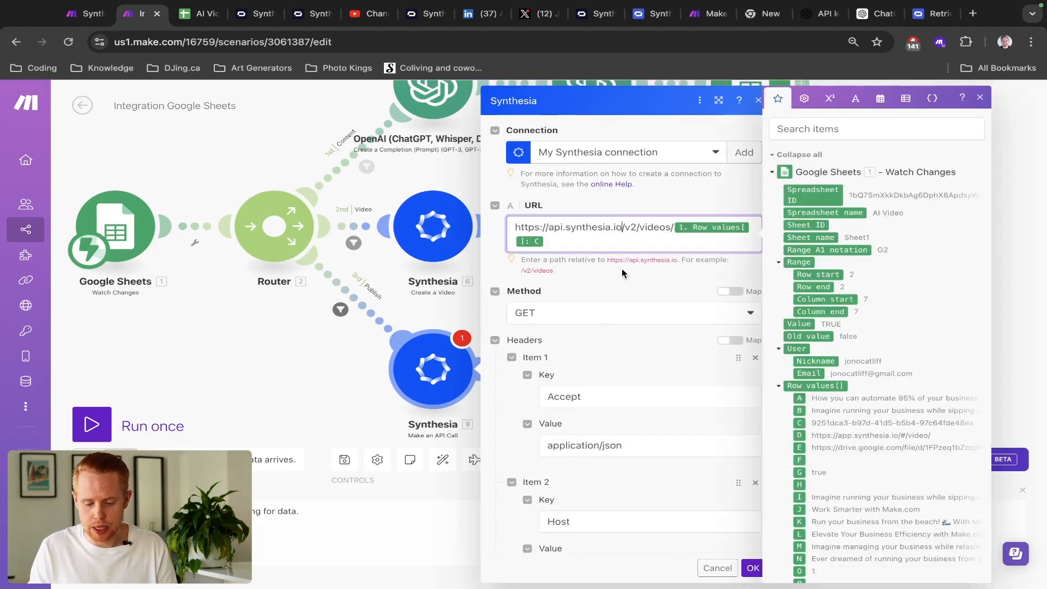
key(shift+Home)
key(ctrl+c)
key(BackSpace)
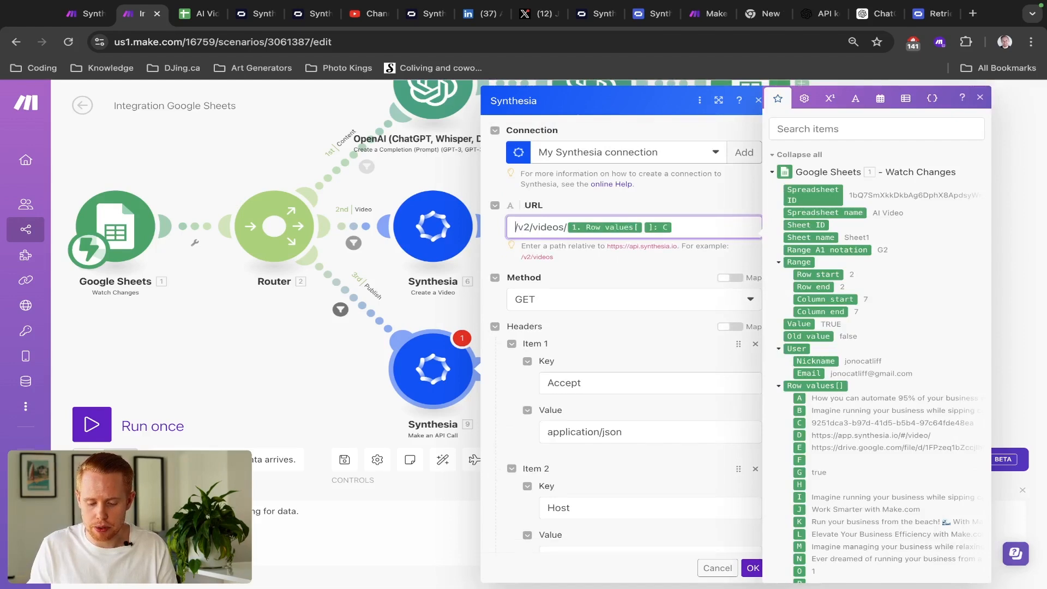
scroll(584, 304, down, 3)
click(576, 397)
key(ctrl+v)
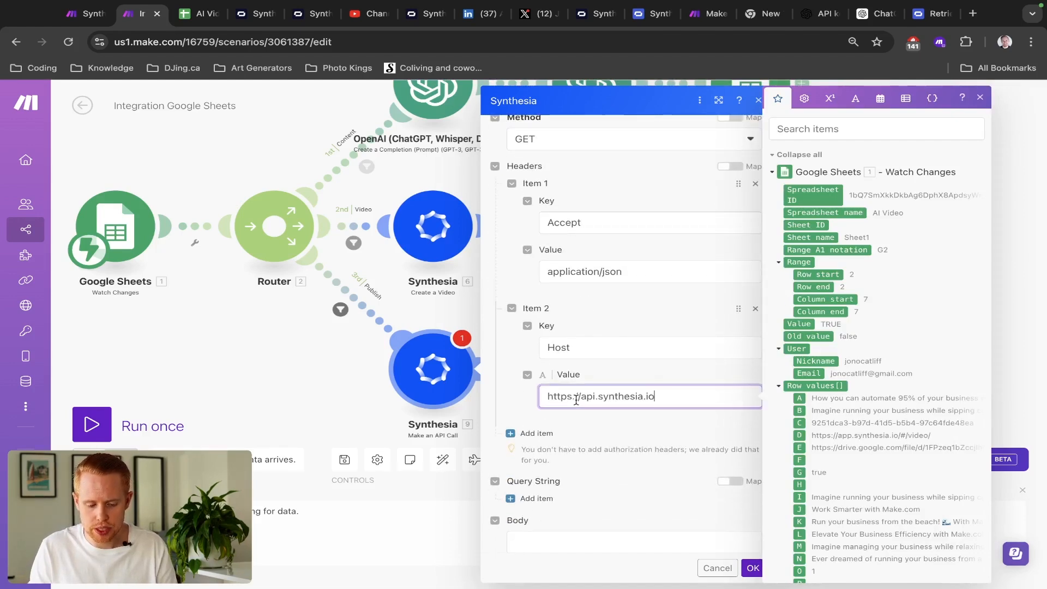
key(ctrl+shift+Tab)
key(ctrl+shift+Tab)
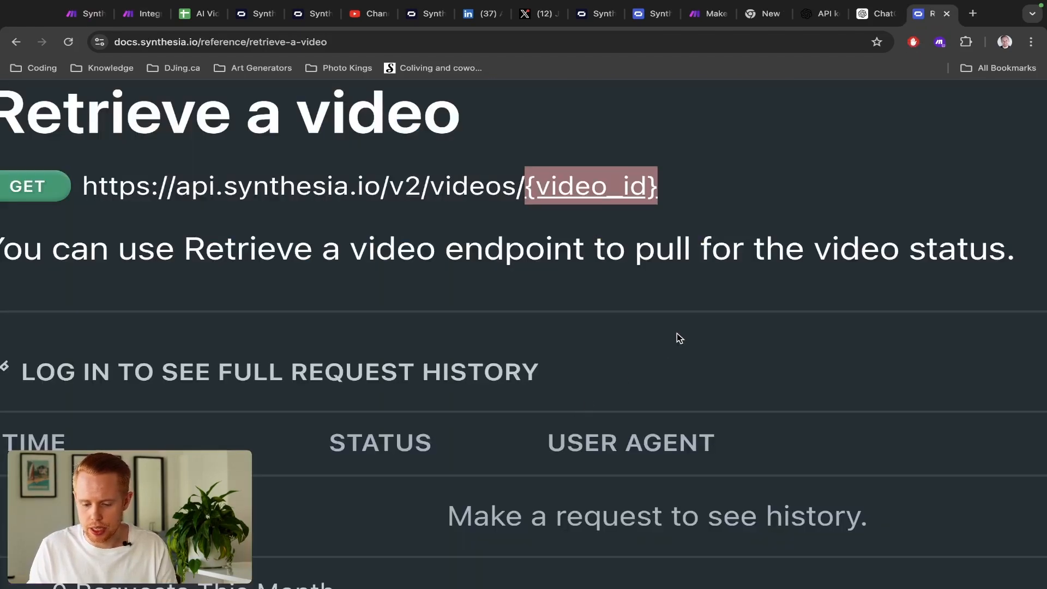
- Switch the Retrieve a video request sample to HTTP and select its Accept and Host lines
scroll(676, 333, down, 5)
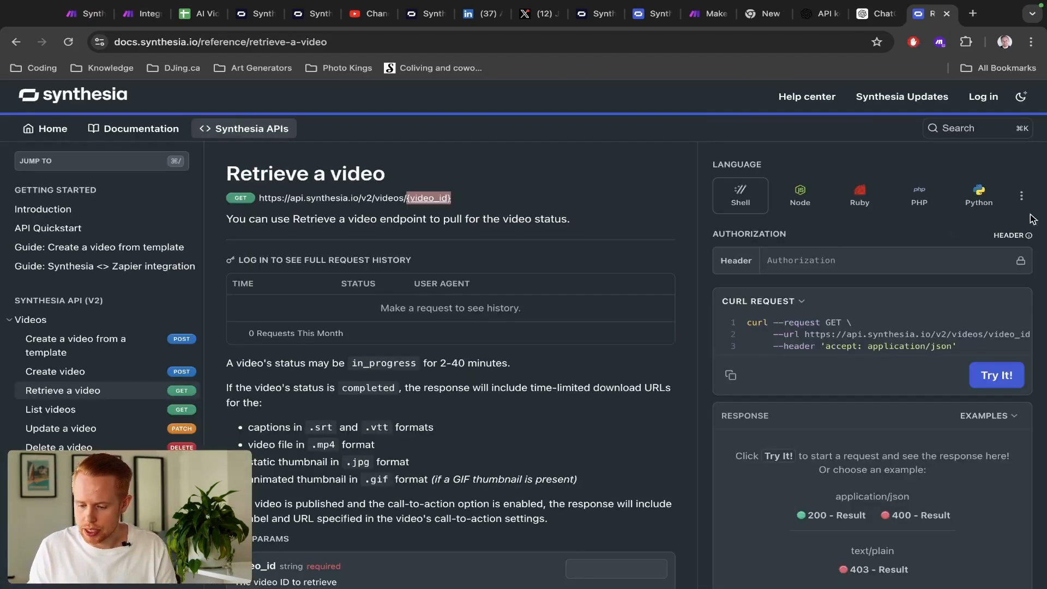
click(1021, 196)
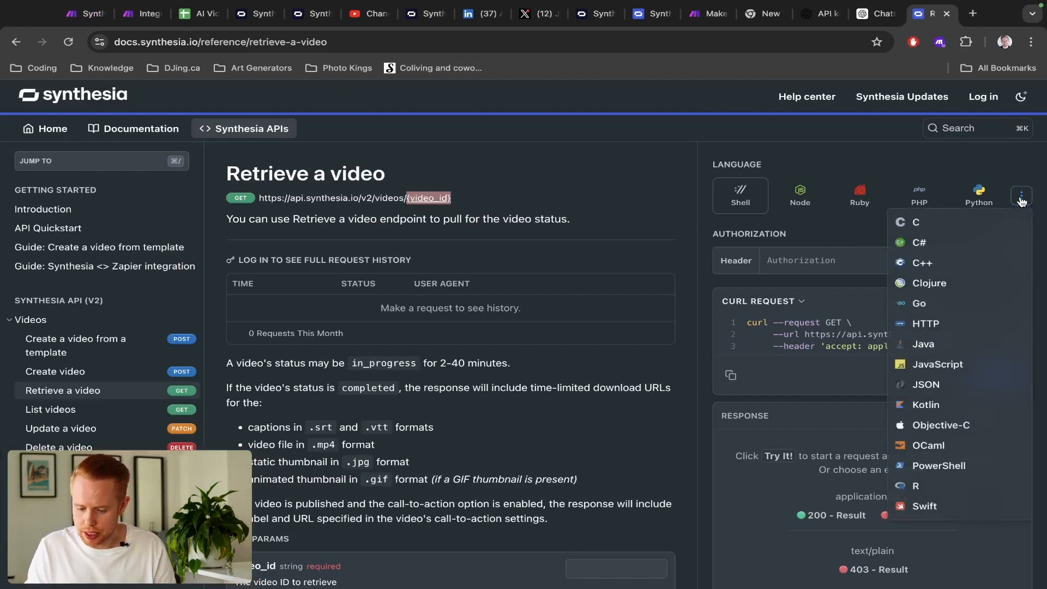
click(942, 326)
scroll(822, 383, down, 1)
drag(863, 322, 746, 320)
mouse_move(877, 310)
mouse_down()
mouse_move(748, 309)
mouse_move(780, 322)
mouse_move(878, 322)
mouse_up()
key(ctrl+c)
- Replace the Host header value with api.synthesia.io and save the Synthesia API call settings
key(ctrl+Tab)
key(ctrl+Tab)
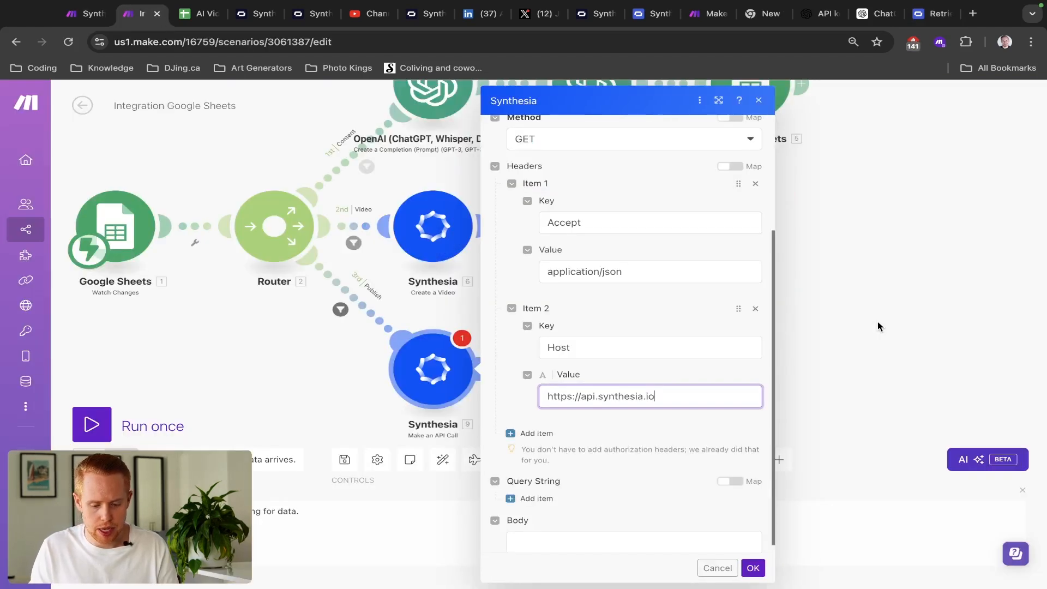
key(ctrl+a)
key(ctrl+v)
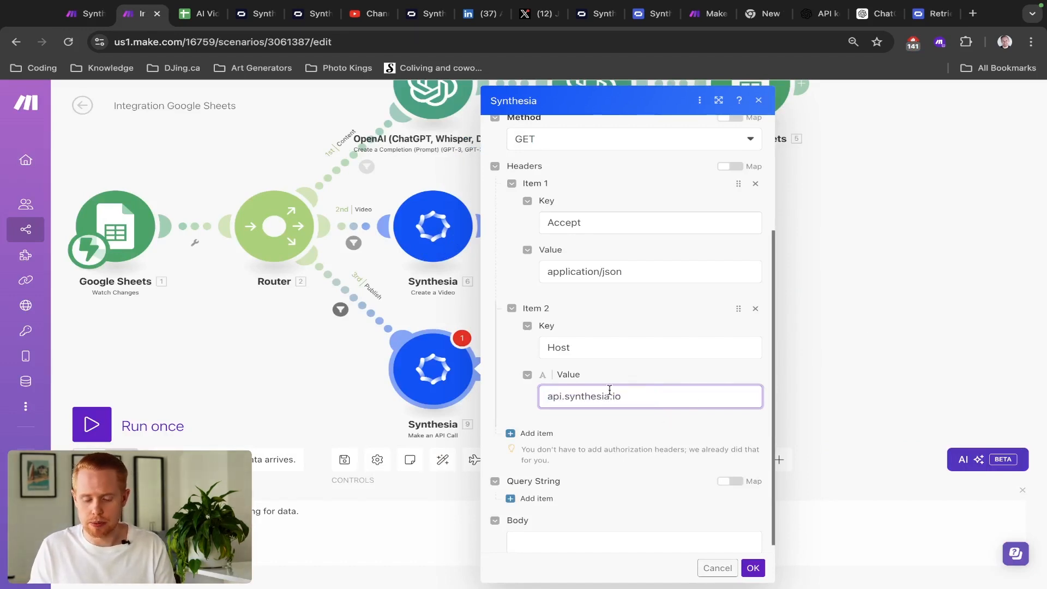
scroll(603, 378, up, 3)
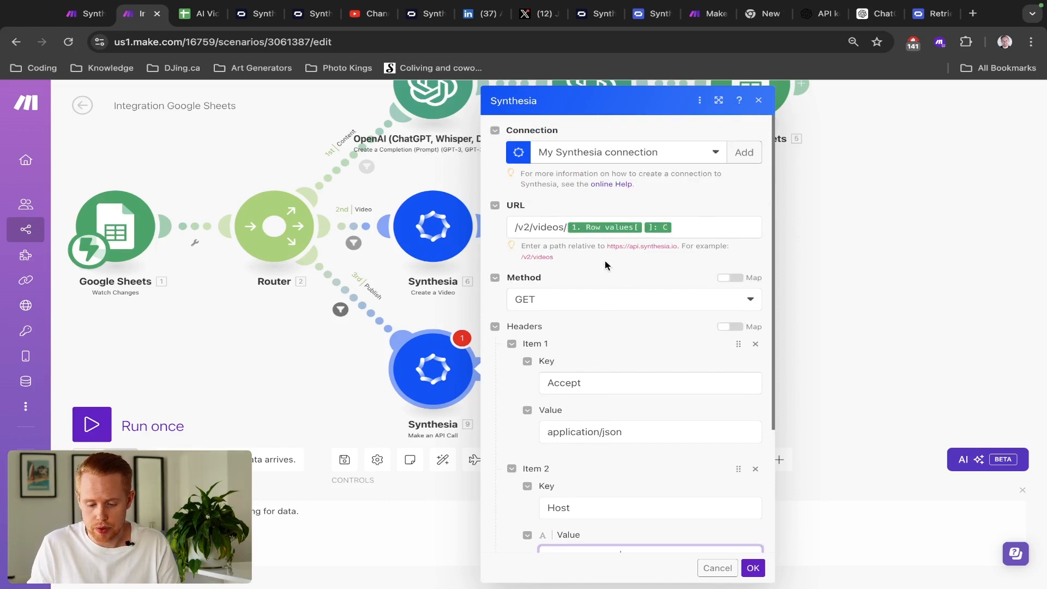
scroll(573, 289, down, 1)
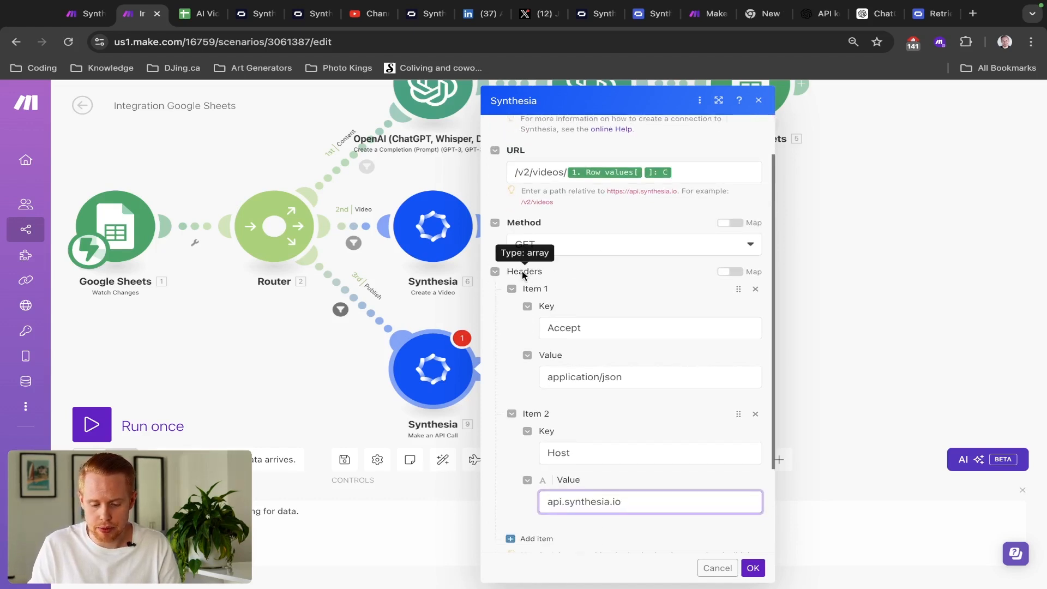
scroll(561, 337, down, 1)
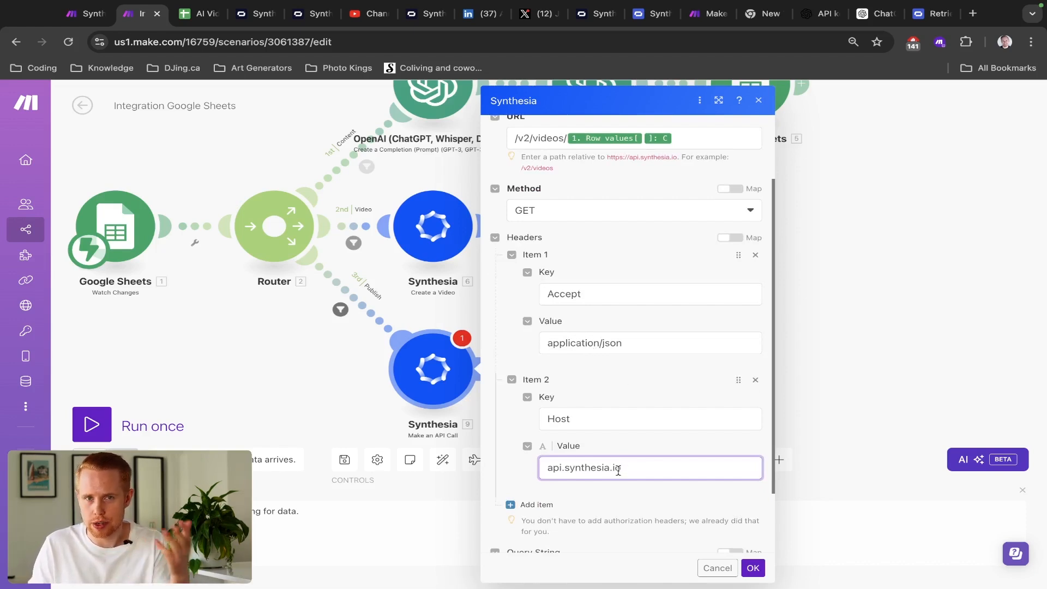
click(757, 569)
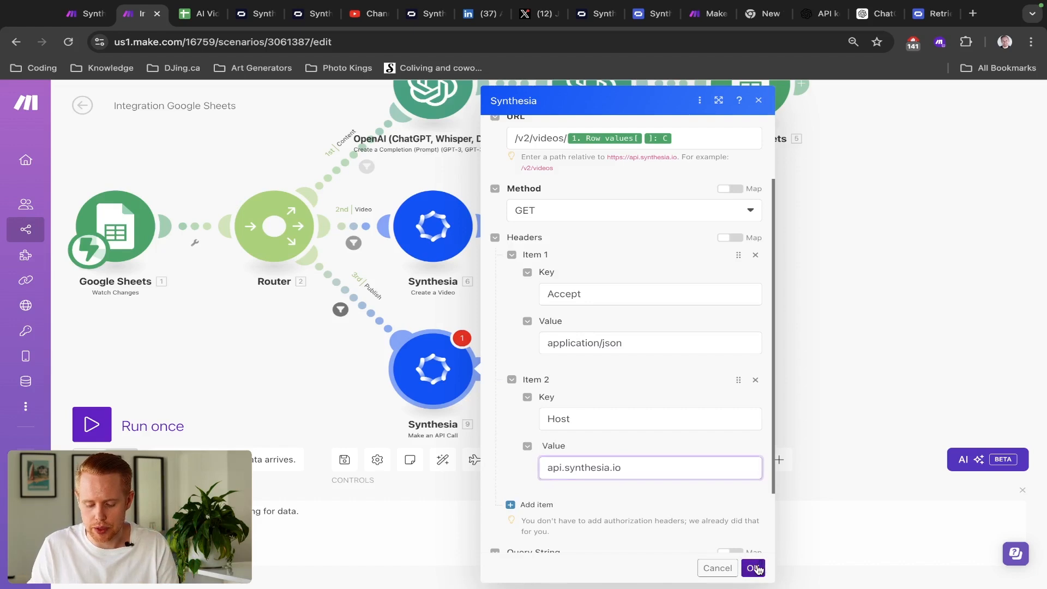
- Run the scenario once on new data and tick Post for row 2 in the AI Video sheet
click(122, 427)
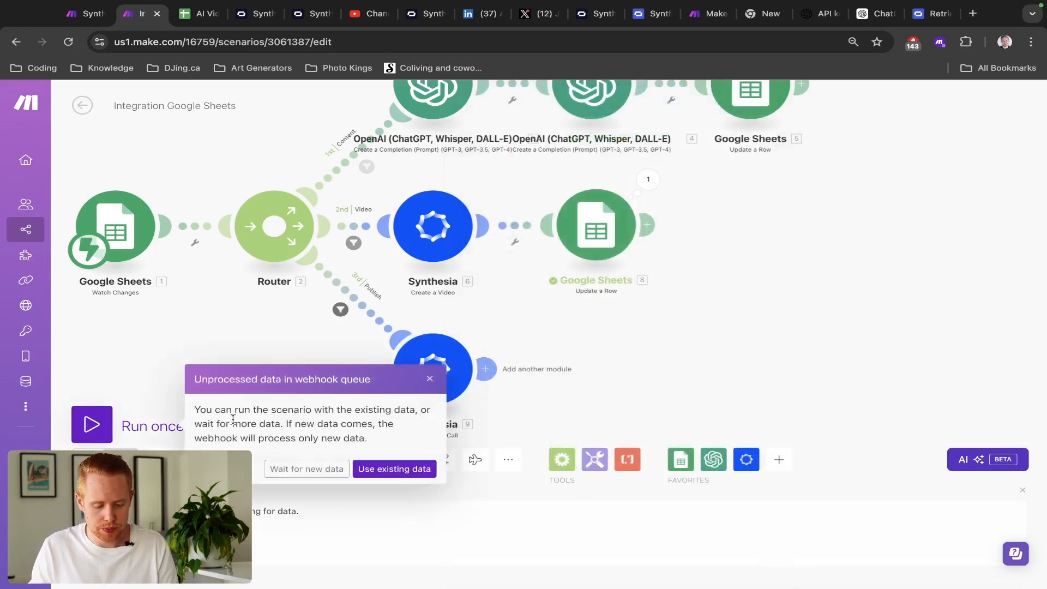
click(299, 470)
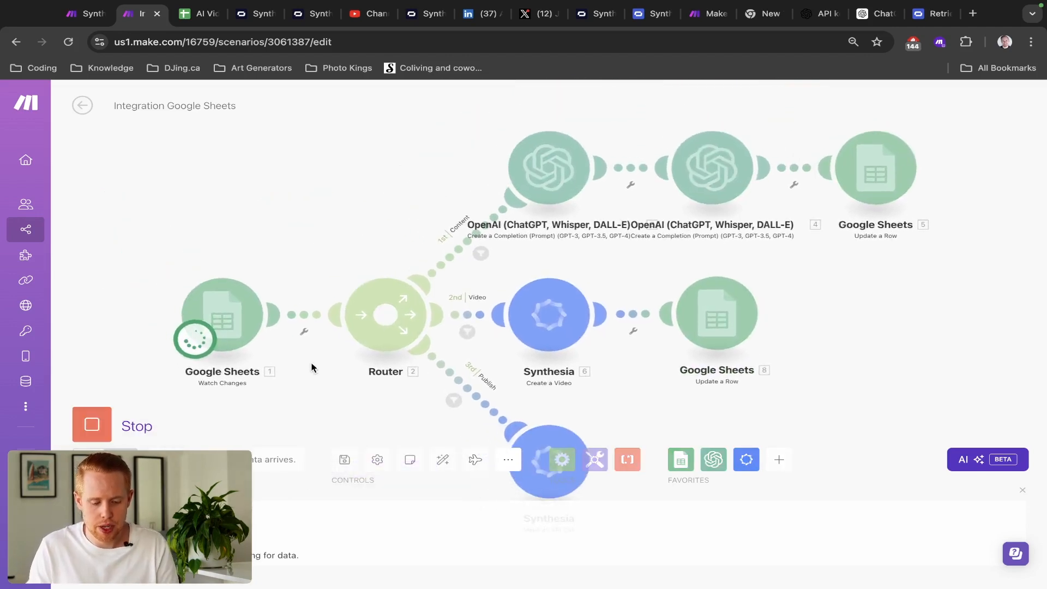
key(ctrl+Tab)
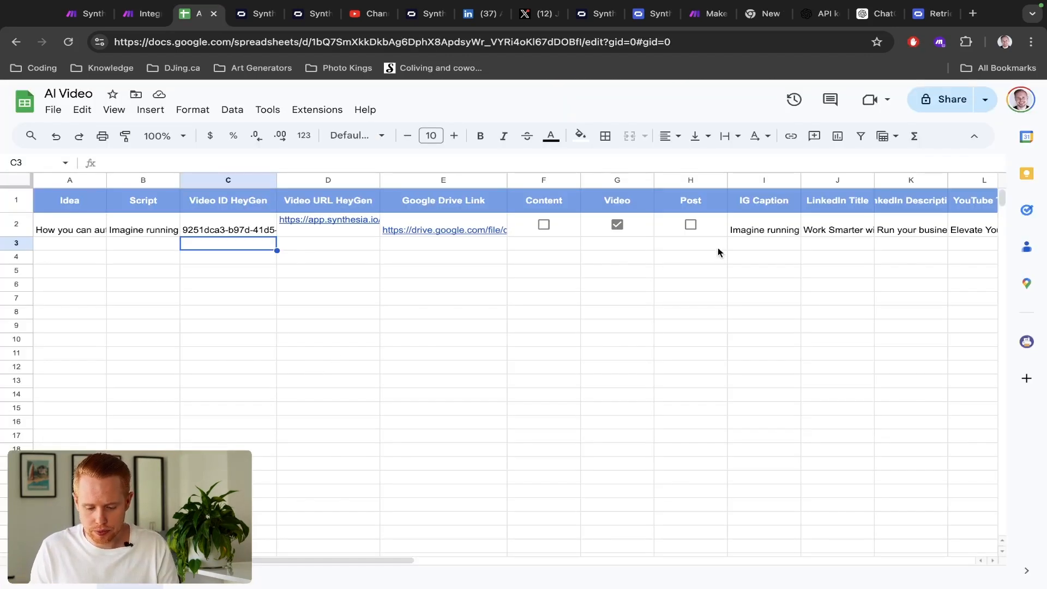
click(691, 225)
key(ctrl+shift+Tab)
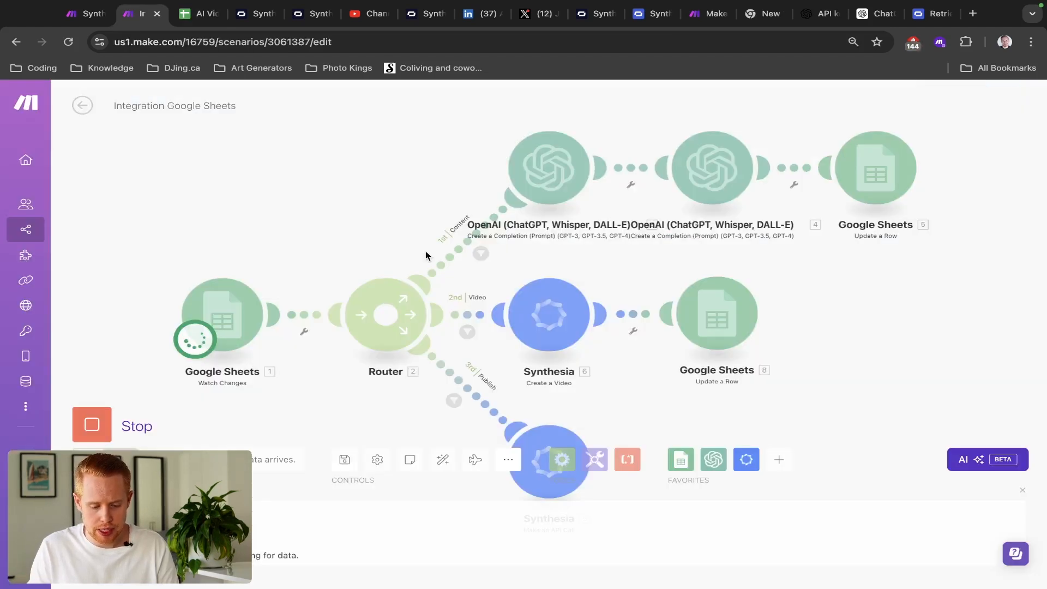
drag(352, 210, 304, 123)
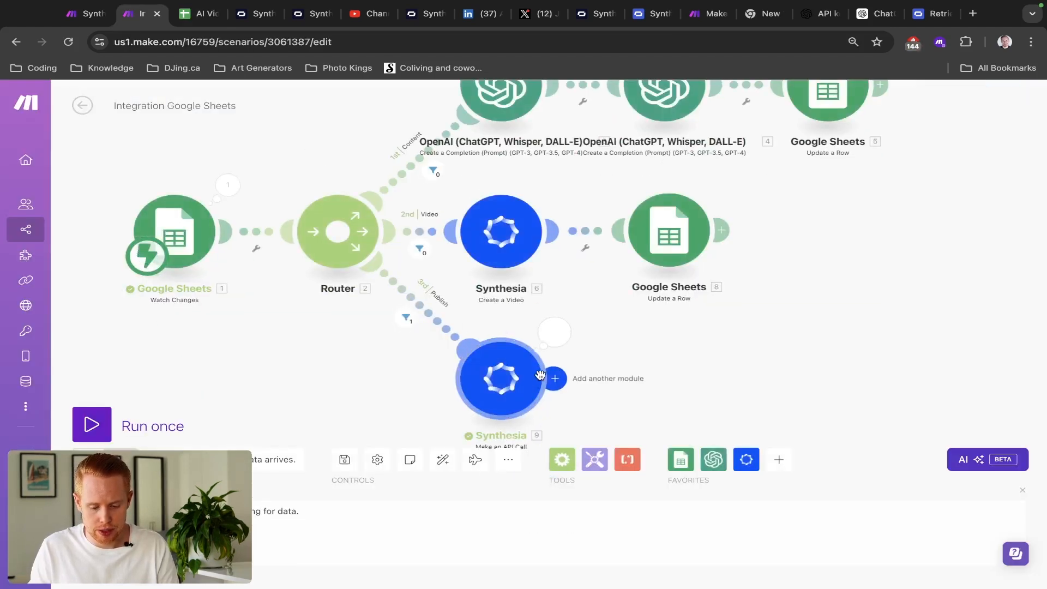
- Inspect the Synthesia API call's response body and select the video download URL
click(558, 344)
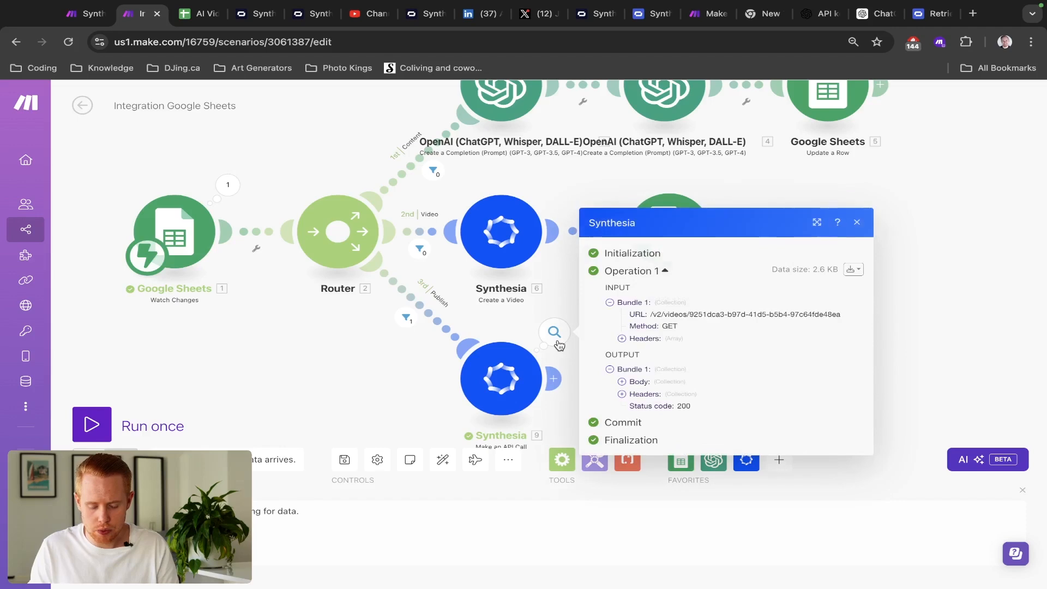
click(622, 382)
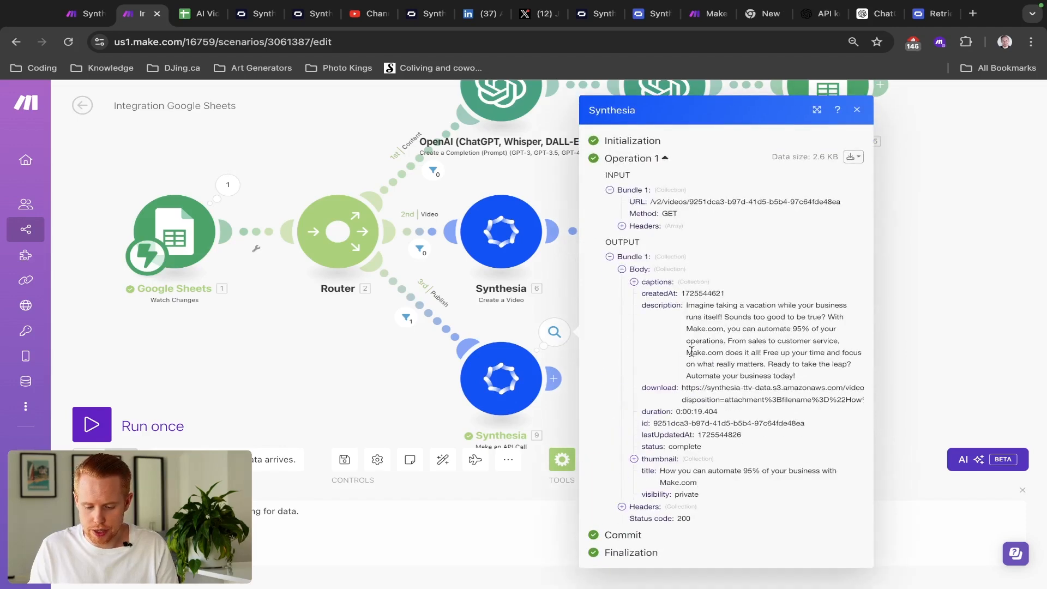
scroll(812, 386, up, 5)
double_click(758, 365)
triple_click(758, 364)
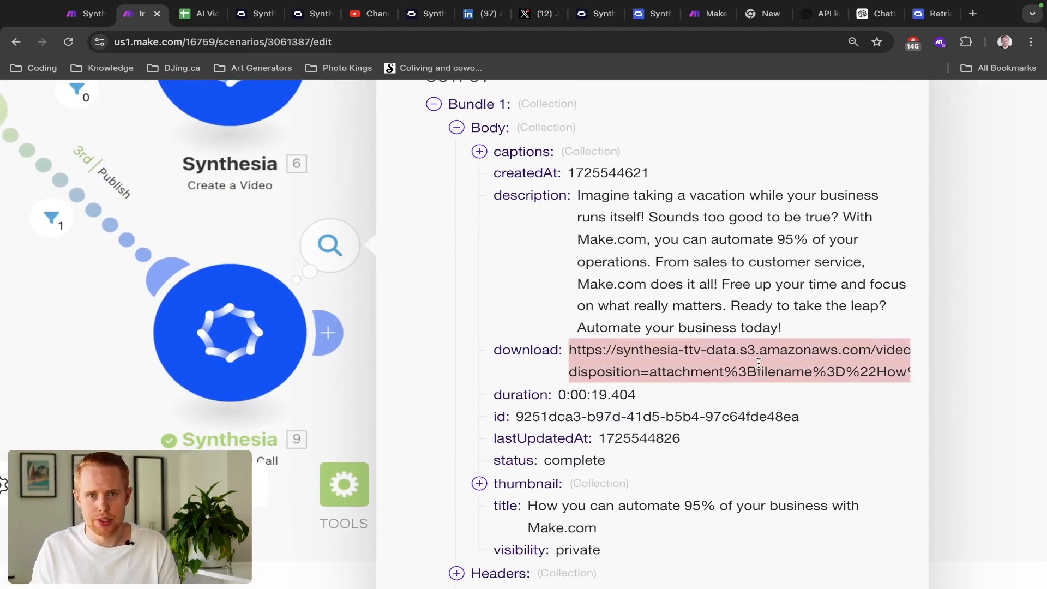
click(275, 228)
- Open the API call settings and compare them with the earlier Synthesia Video scenario
scroll(489, 269, down, 5)
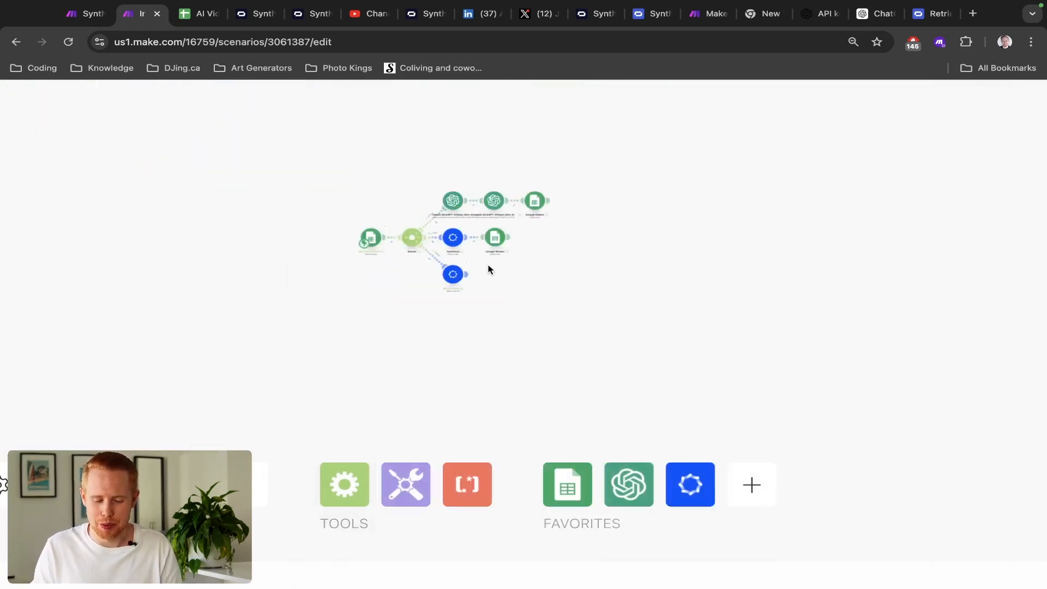
scroll(489, 268, up, 3)
scroll(474, 275, right, 2)
scroll(474, 275, down, 1)
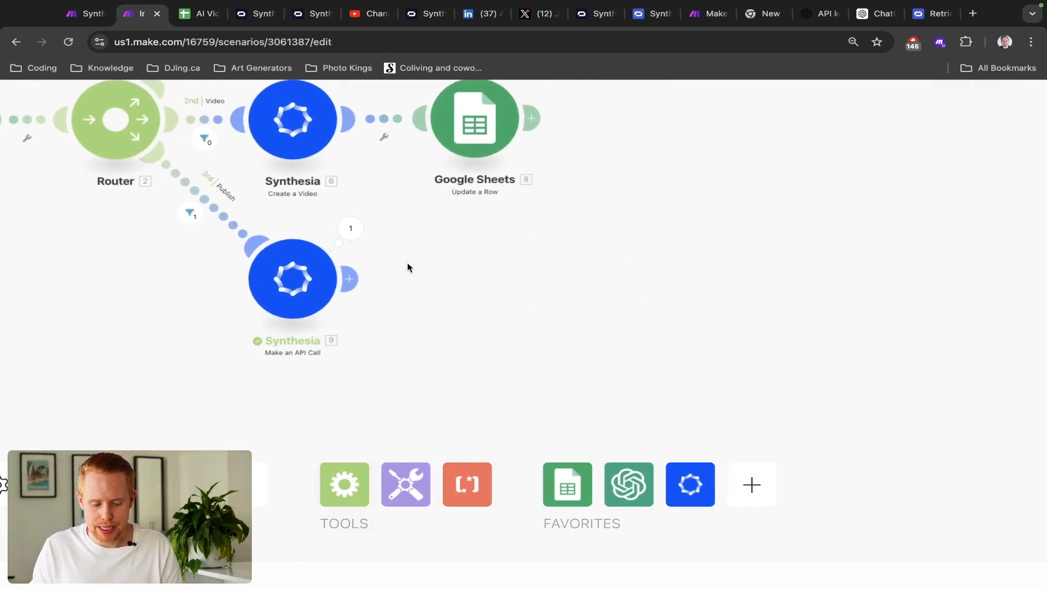
click(350, 242)
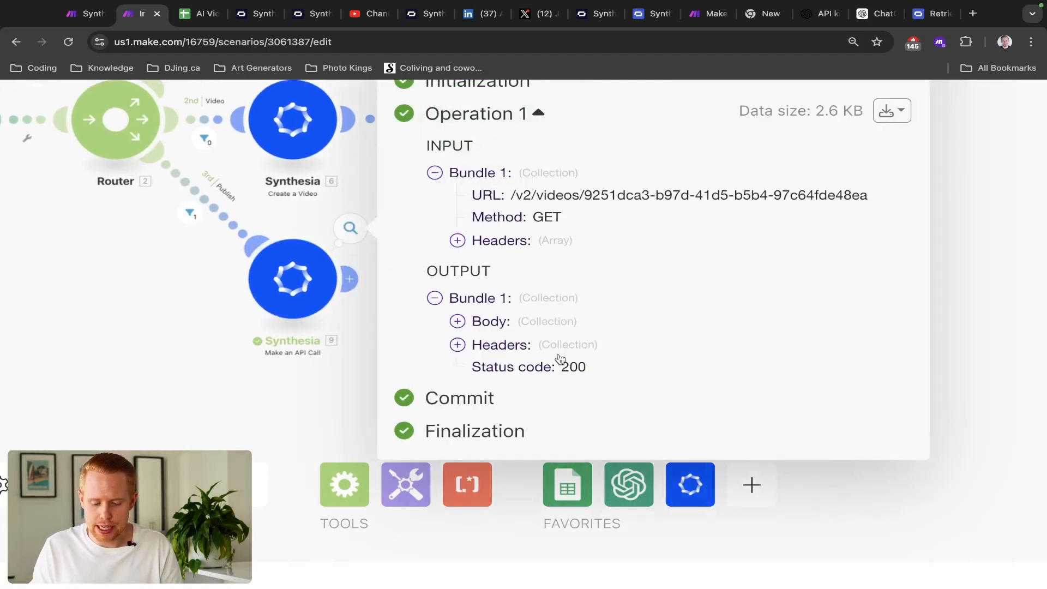
click(294, 303)
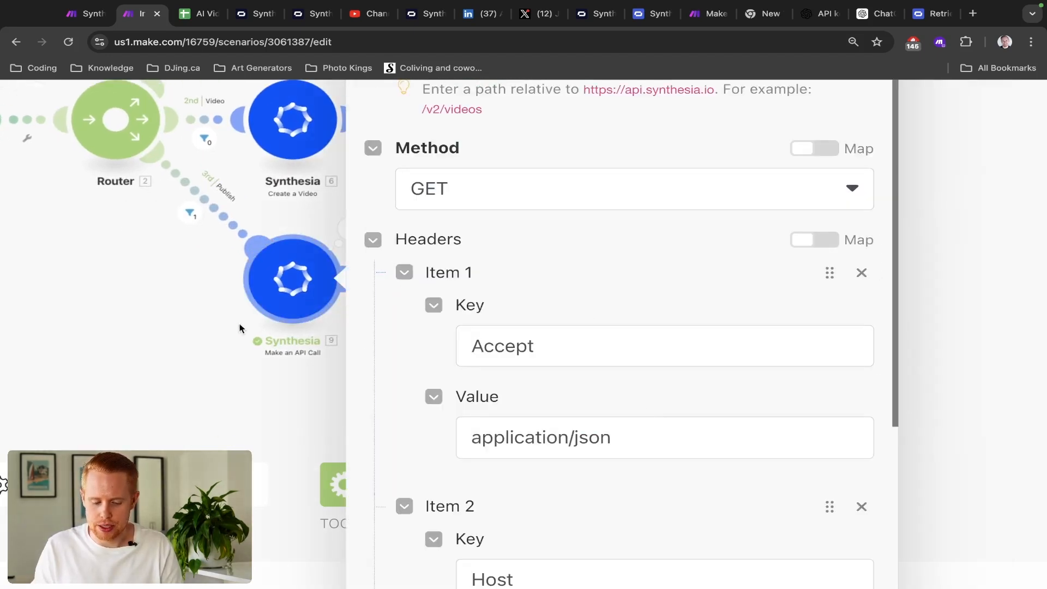
scroll(670, 284, down, 1)
scroll(670, 284, down, 3)
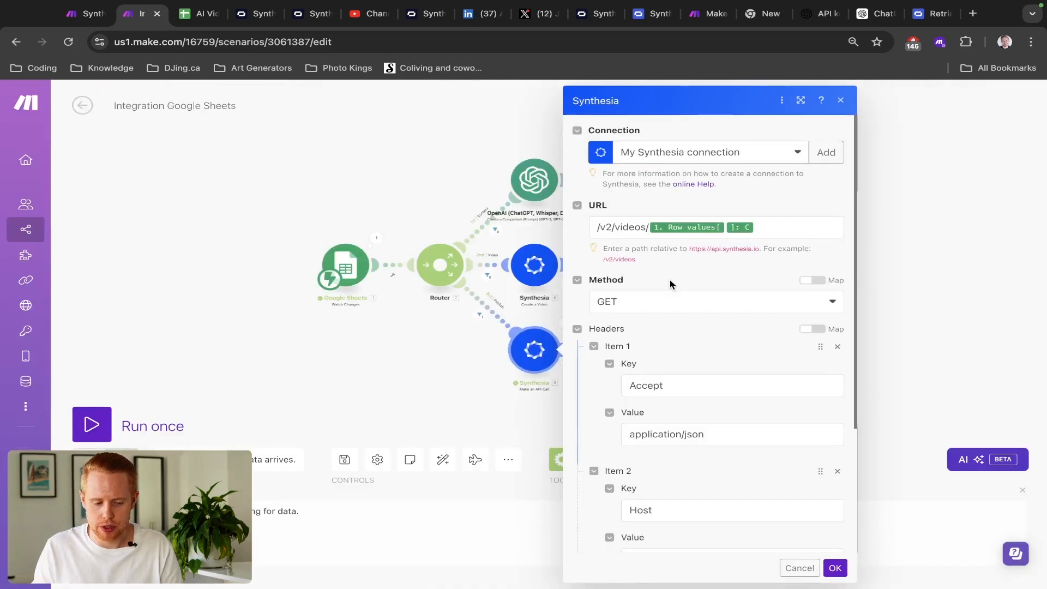
key(ctrl+shift+Tab)
click(339, 389)
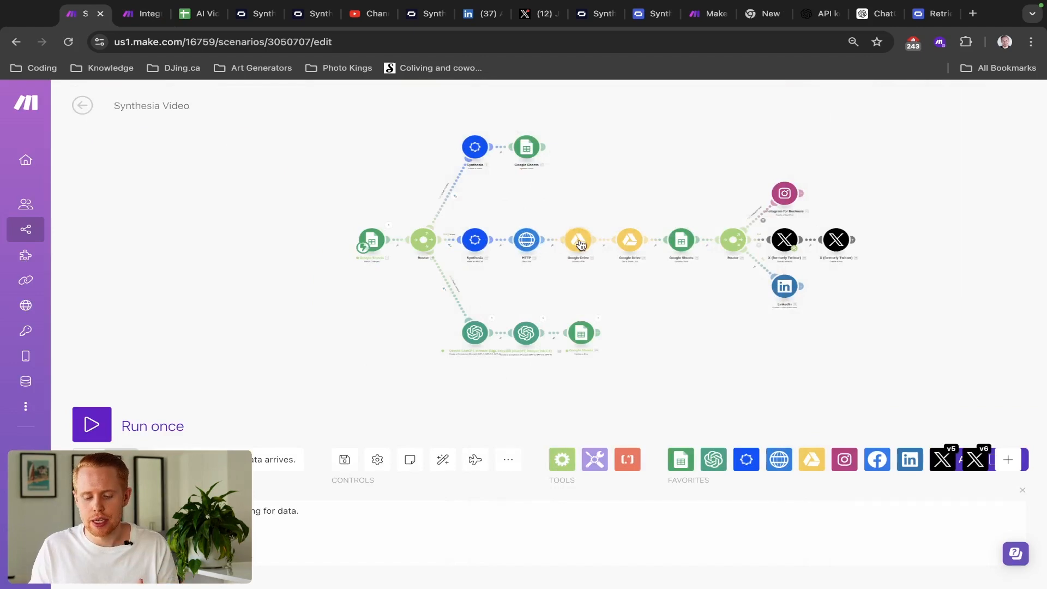
key(ctrl+Tab)
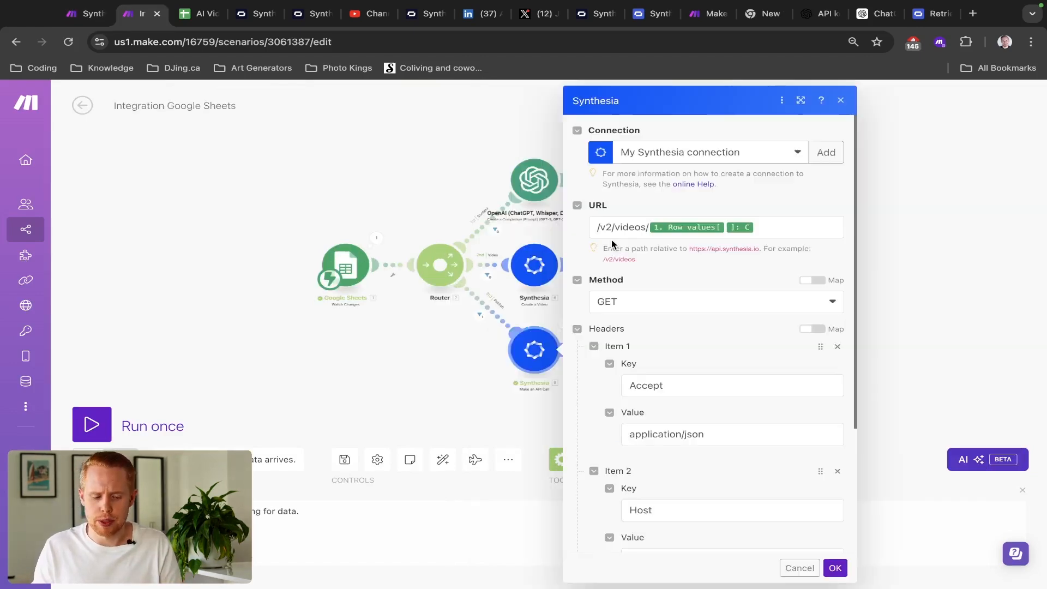
click(456, 348)
- Reopen the API call's last run results and select the finished video's download link
drag(638, 352, 570, 283)
click(469, 289)
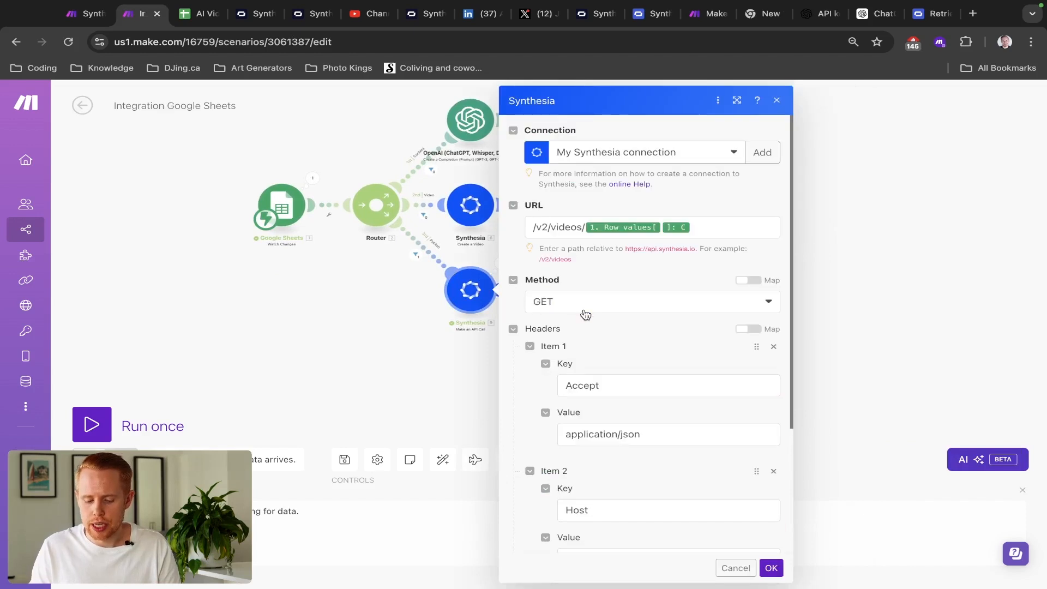
click(441, 305)
click(502, 265)
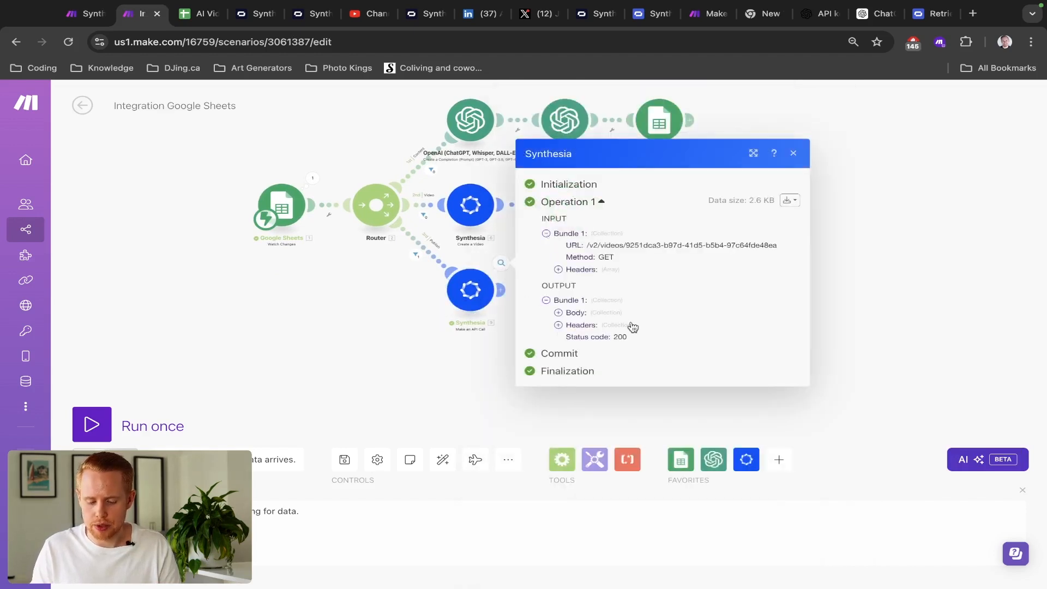
click(559, 313)
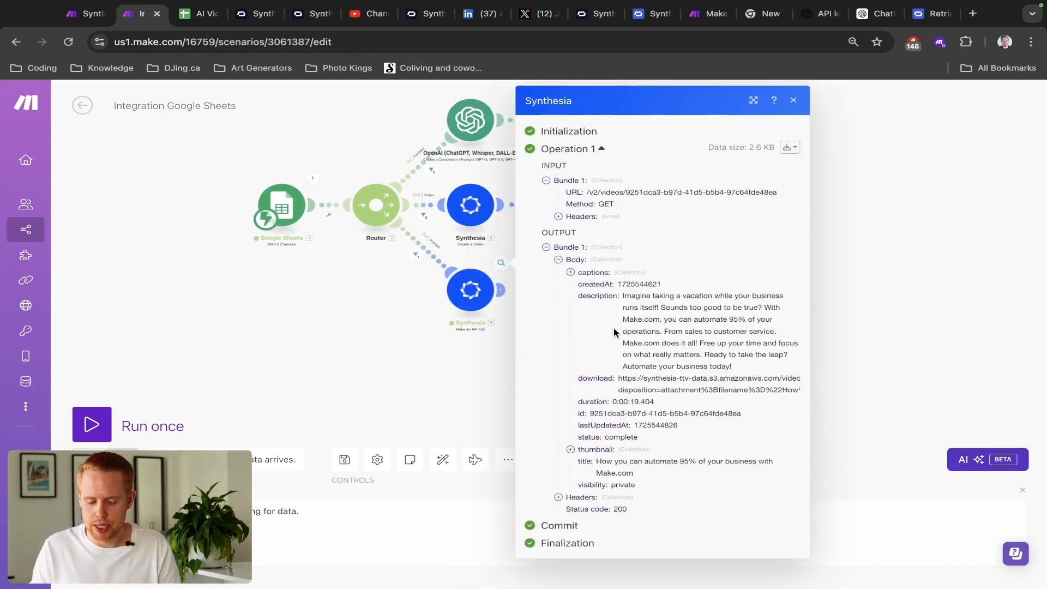
click(638, 377)
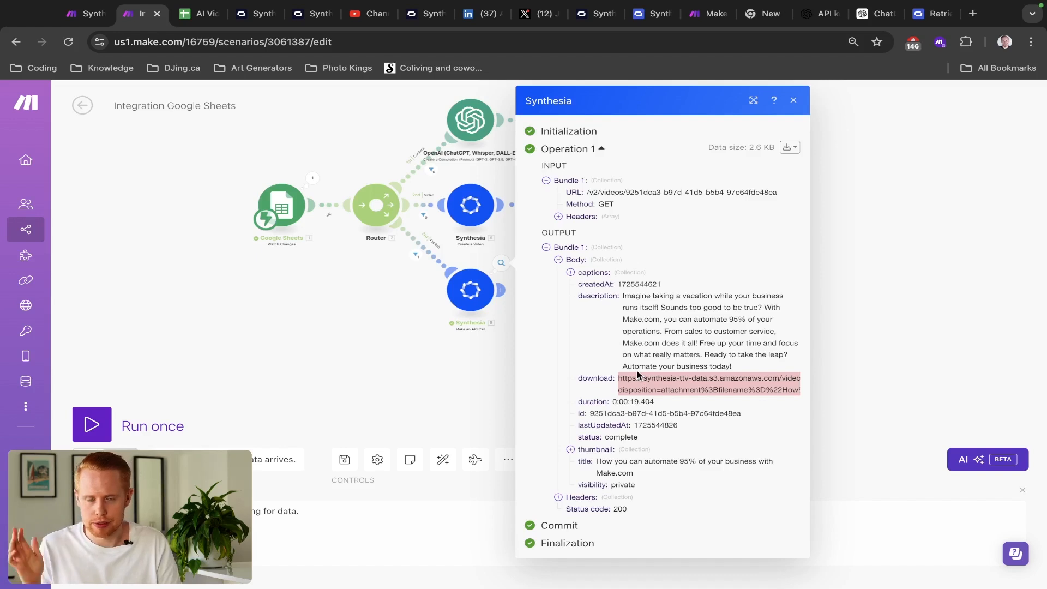
click(431, 362)
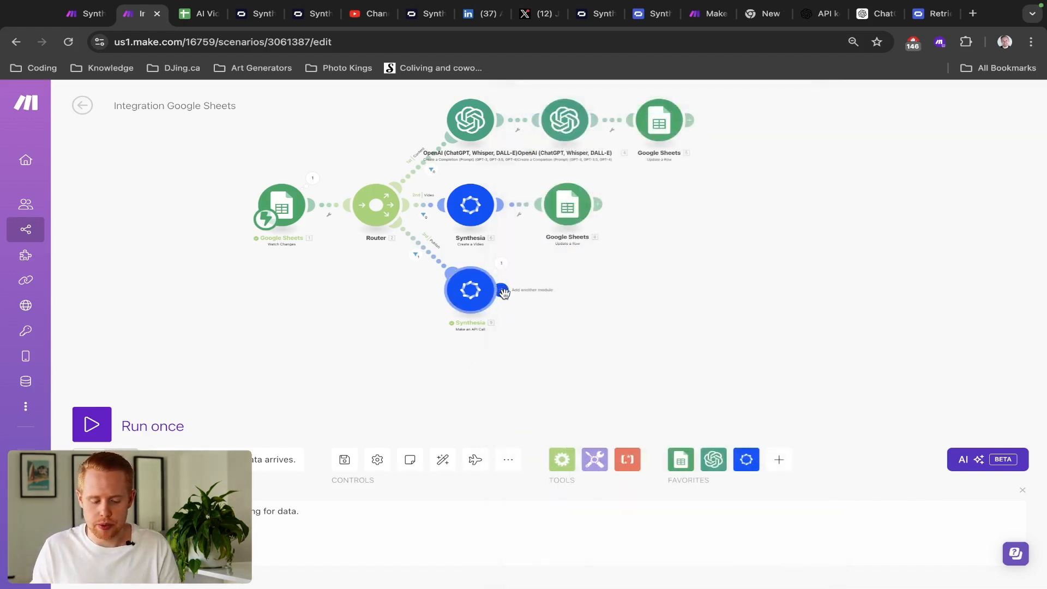
- Add an HTTP Get a file step after the API call, with 9. body: download mapped as URL
click(503, 293)
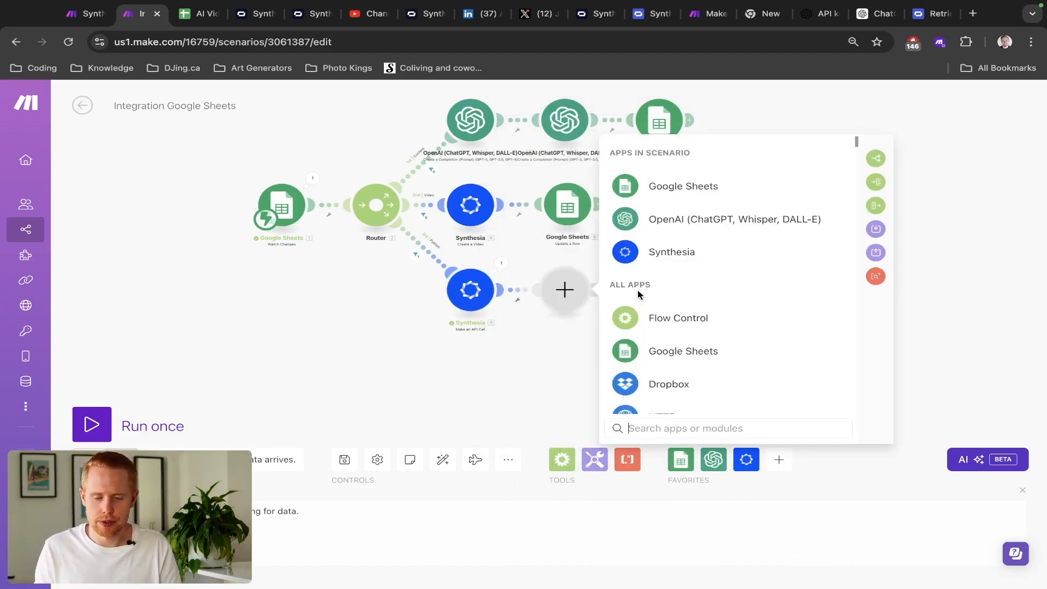
text(http)
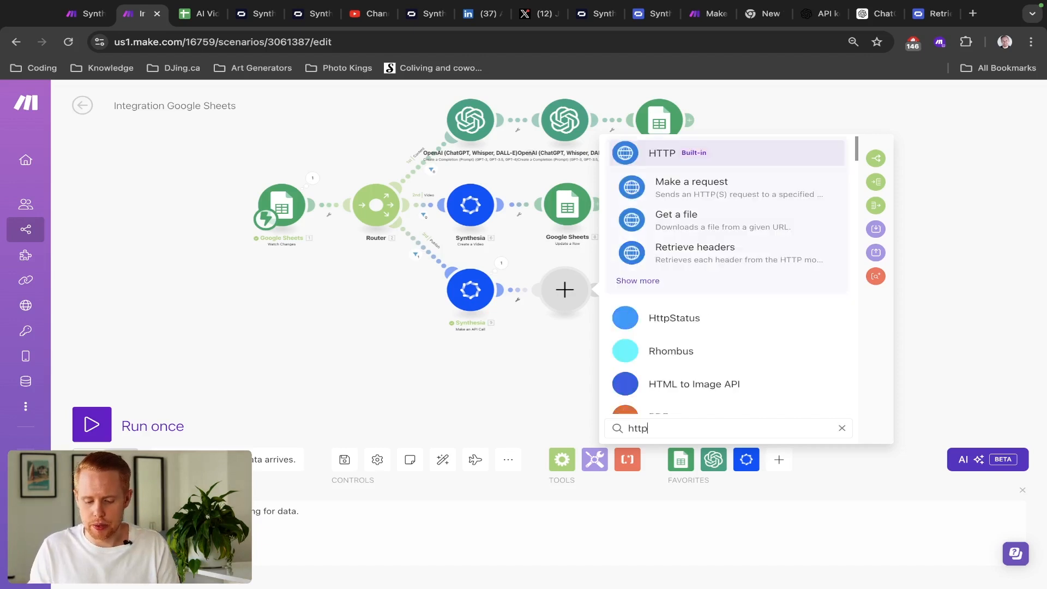
click(679, 164)
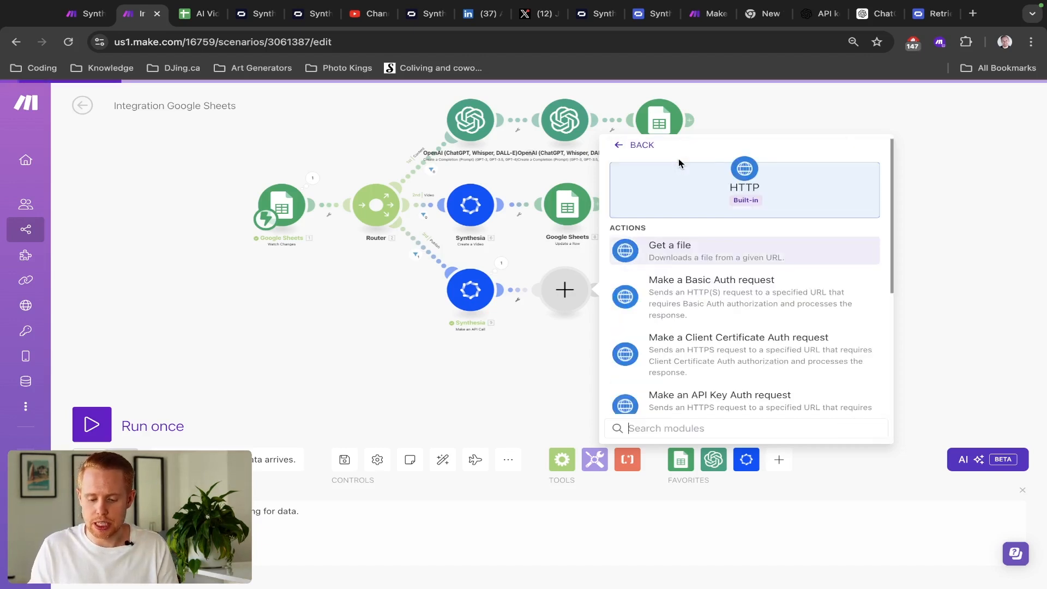
scroll(692, 300, down, 4)
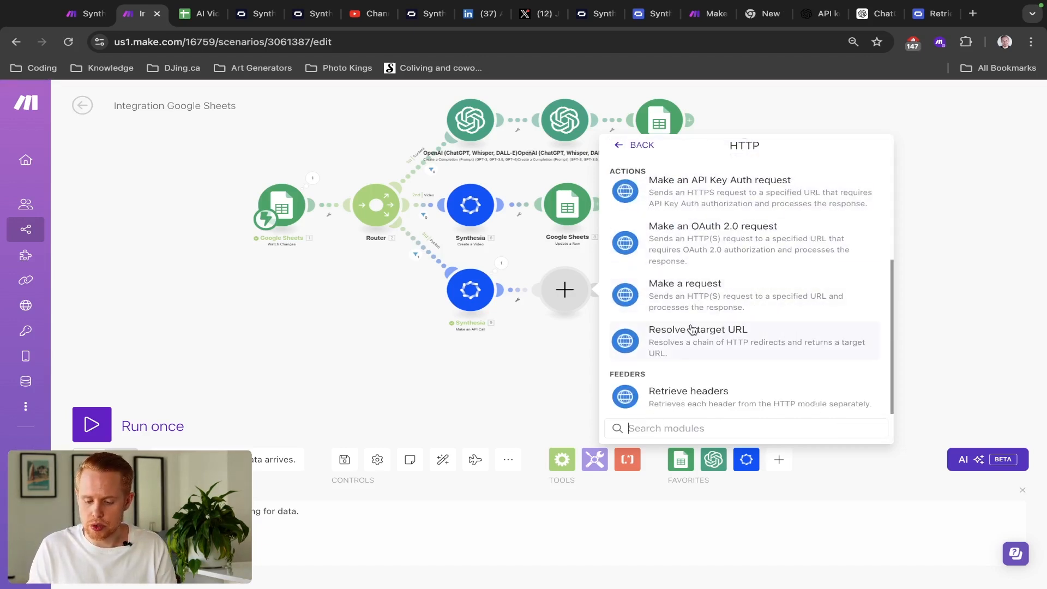
scroll(691, 337, up, 3)
scroll(690, 337, up, 2)
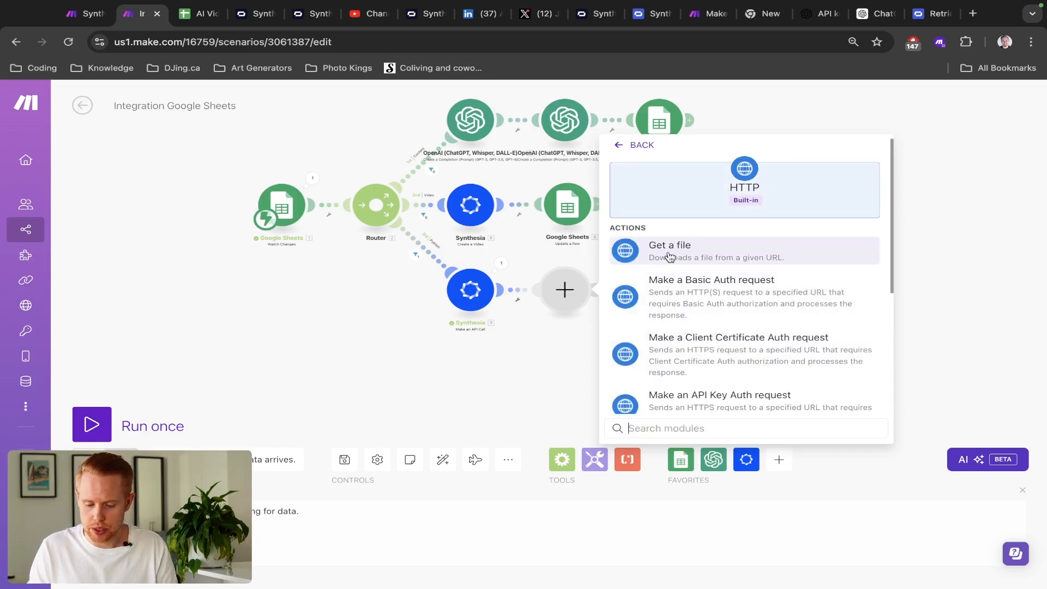
click(743, 257)
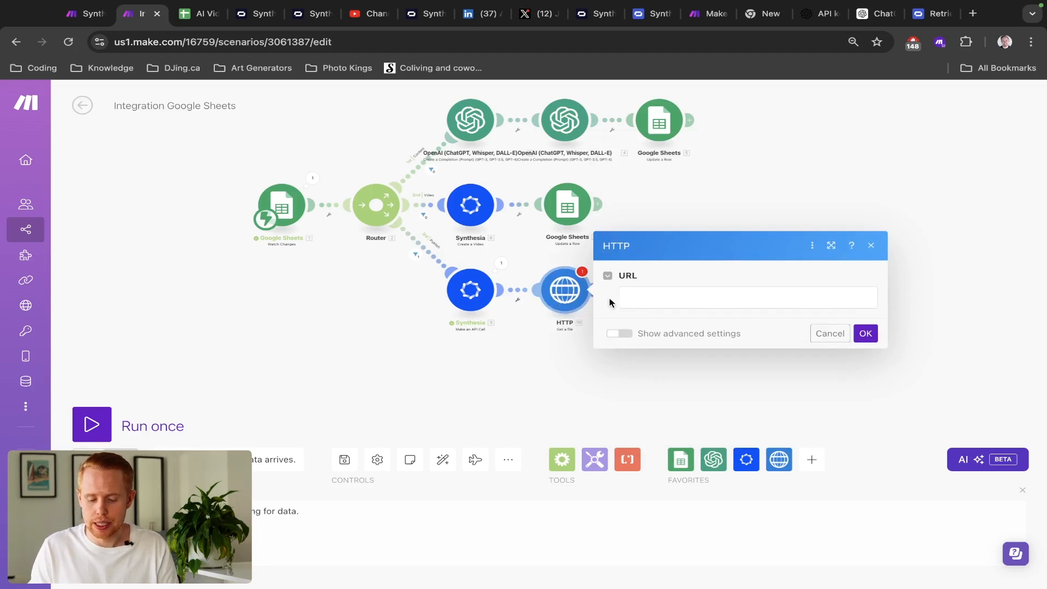
click(634, 299)
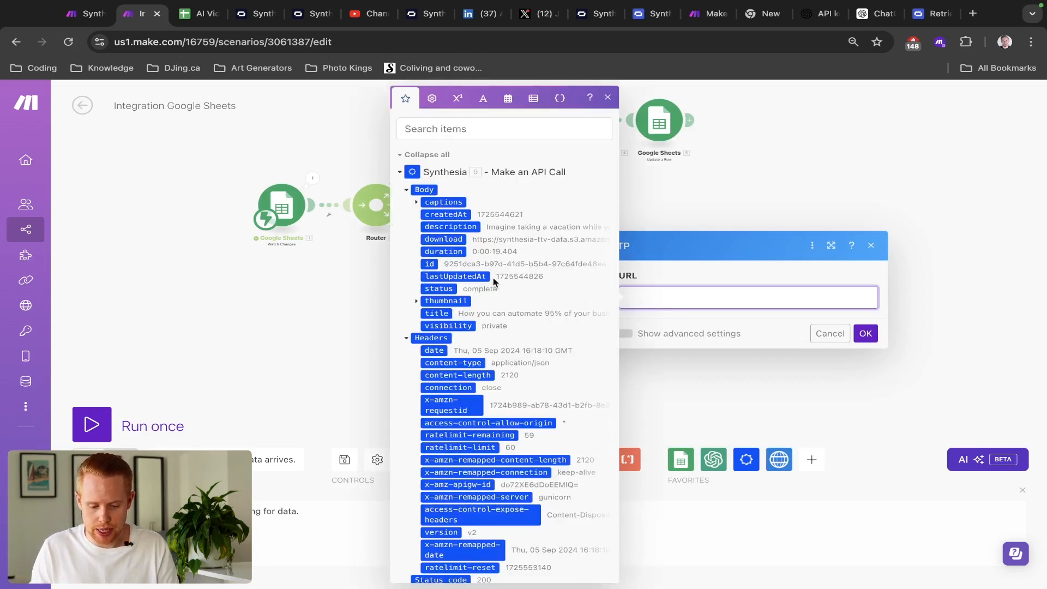
click(454, 239)
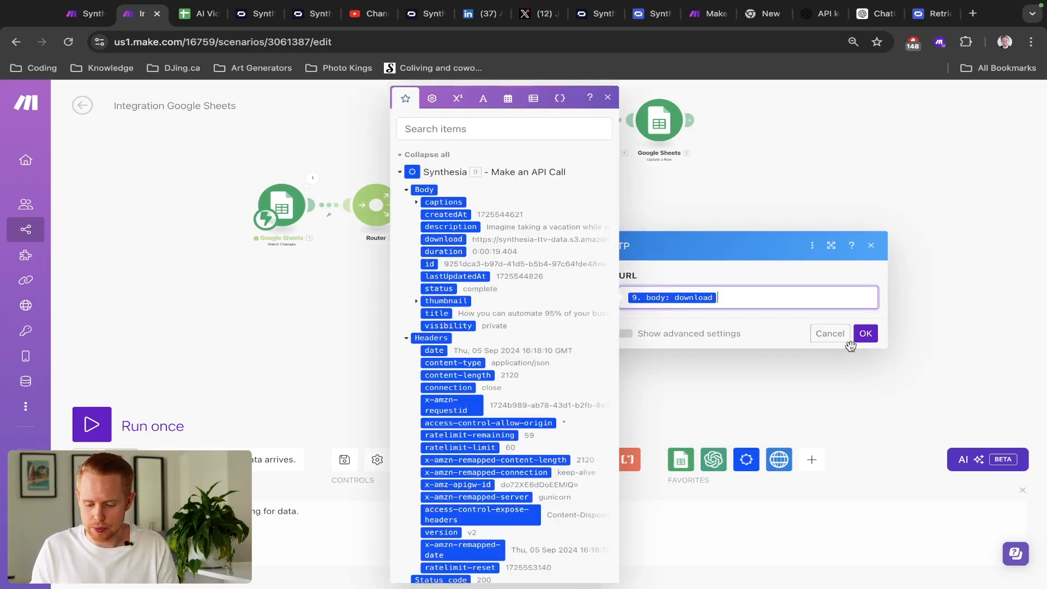
click(864, 334)
scroll(504, 321, up, 2)
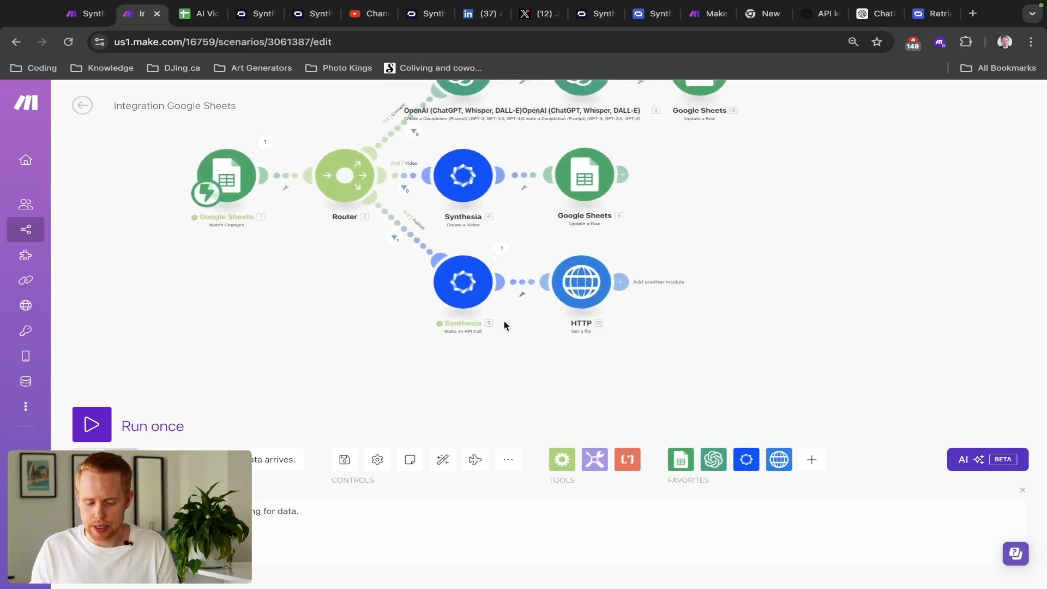
scroll(504, 321, up, 3)
click(435, 258)
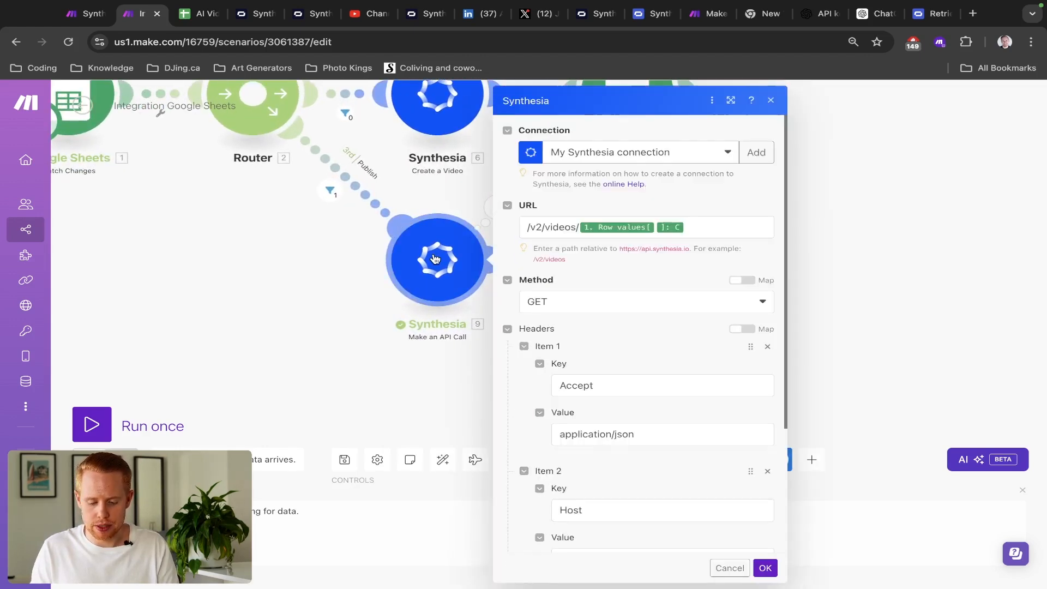
scroll(562, 362, down, 3)
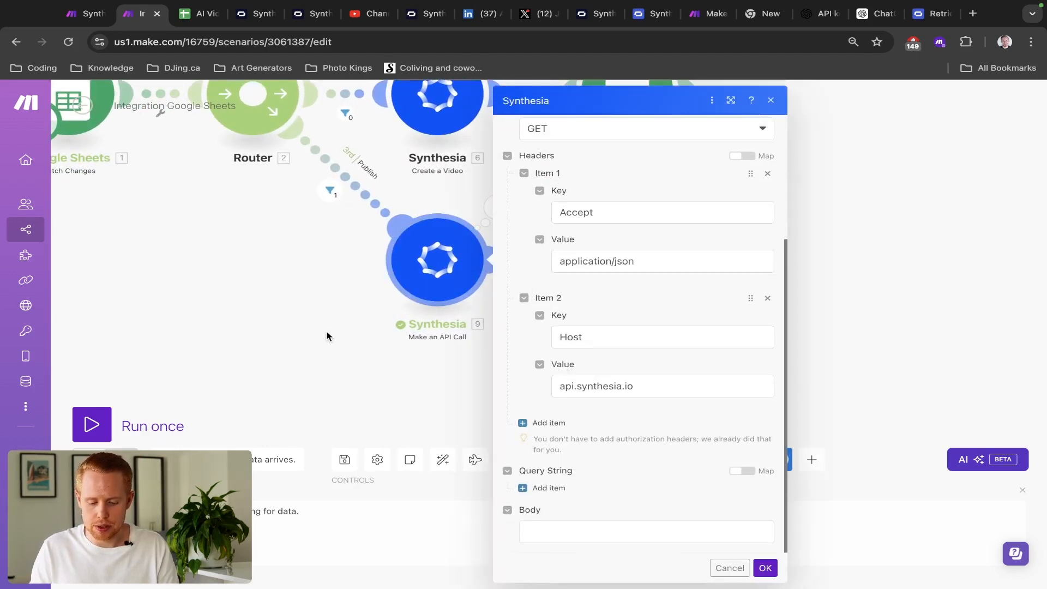
click(327, 335)
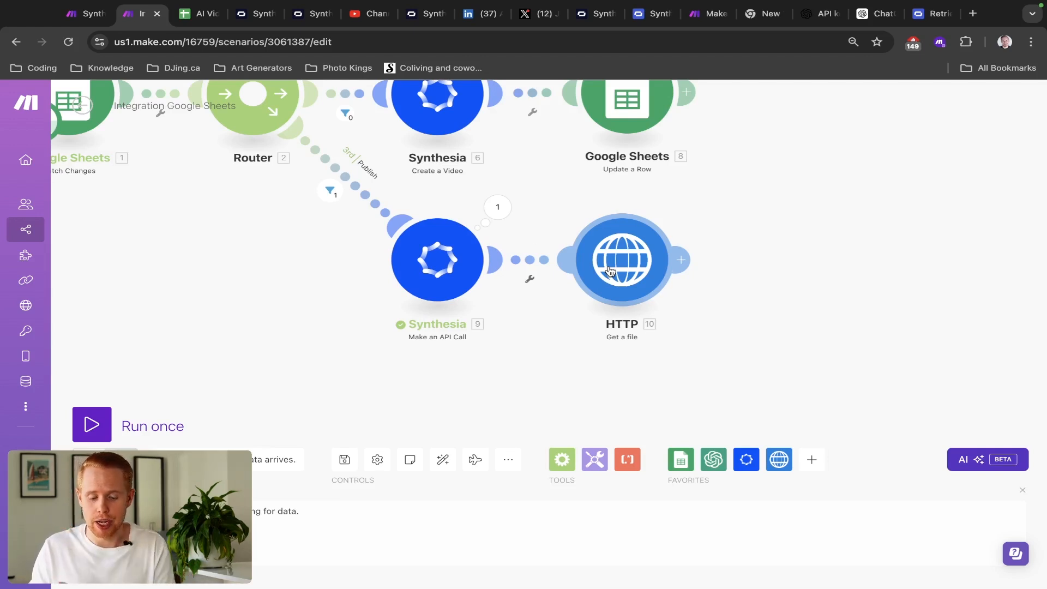
click(452, 263)
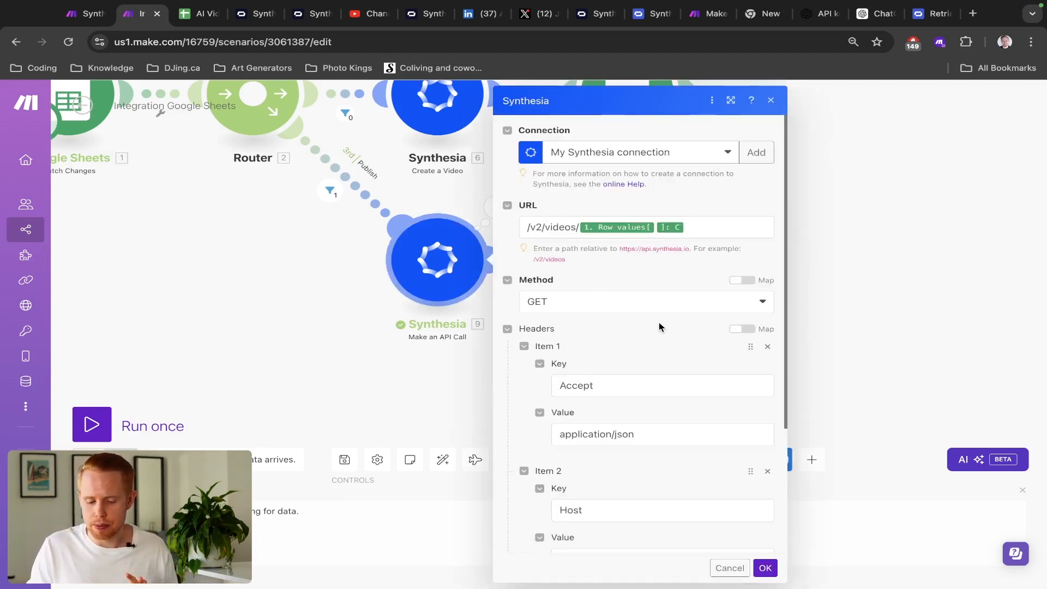
scroll(659, 326, down, 3)
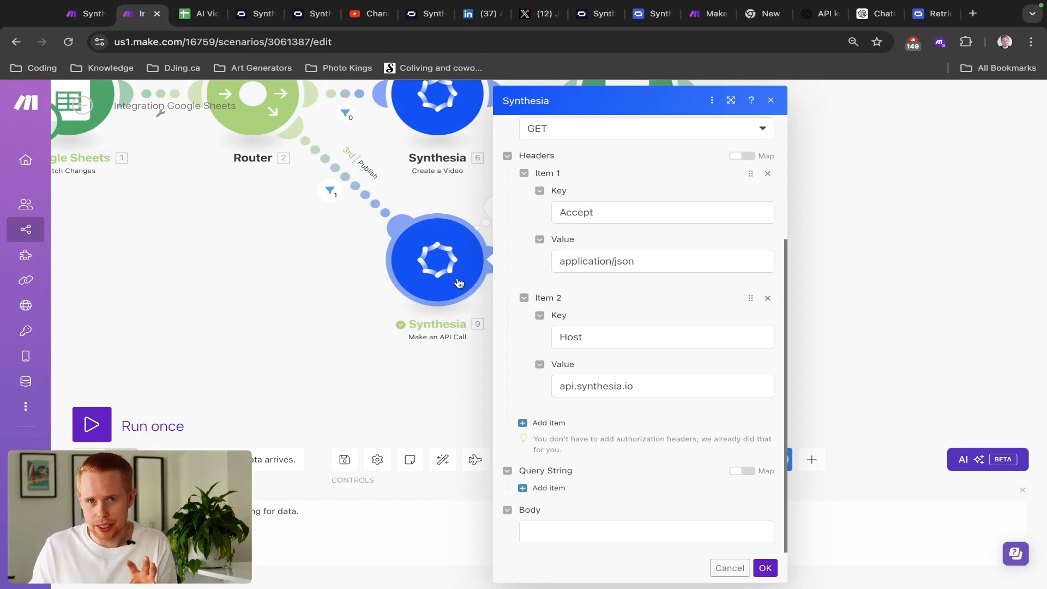
click(309, 326)
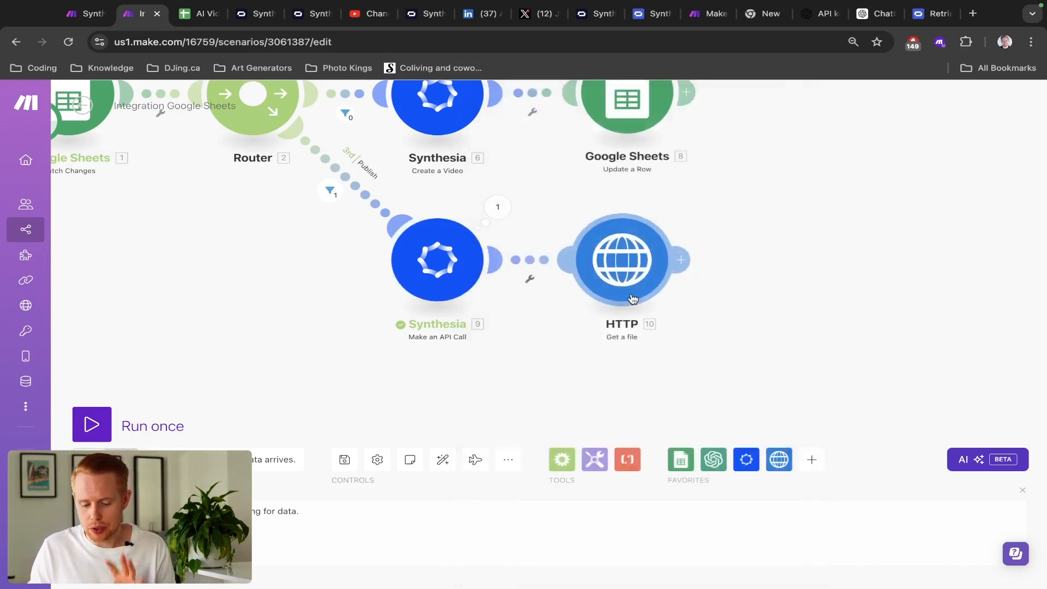
- Add a Google Drive Upload a File step after HTTP and switch to a different Google account connection
click(678, 261)
text(drive)
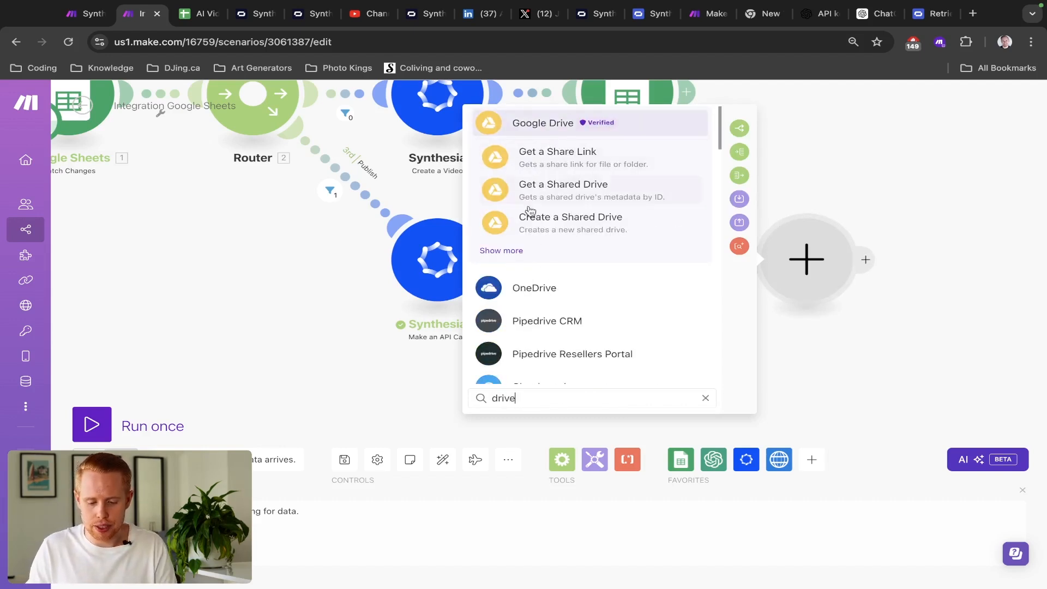
click(507, 250)
text(upload)
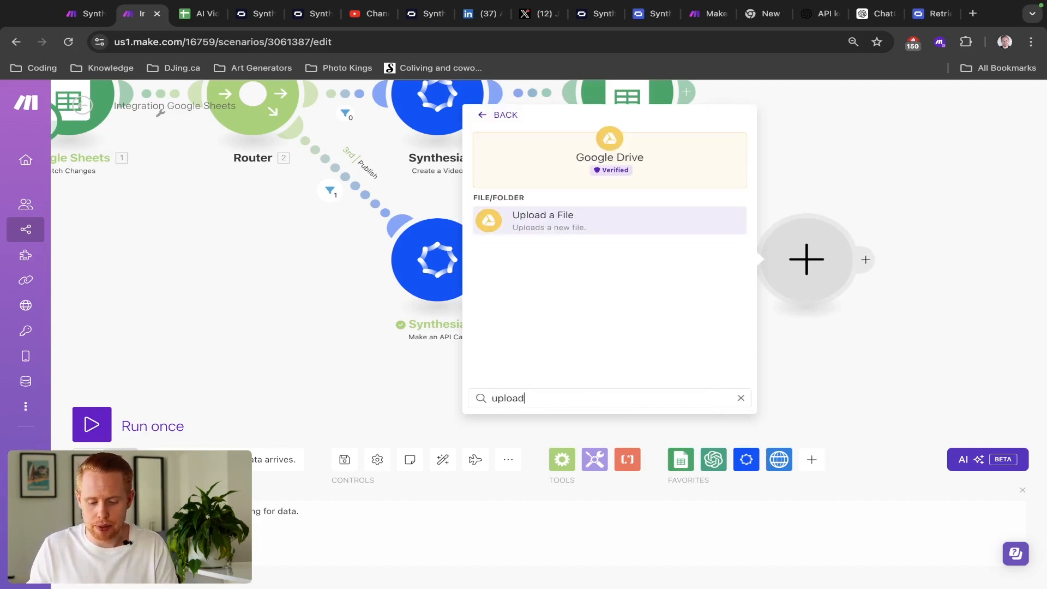
click(557, 226)
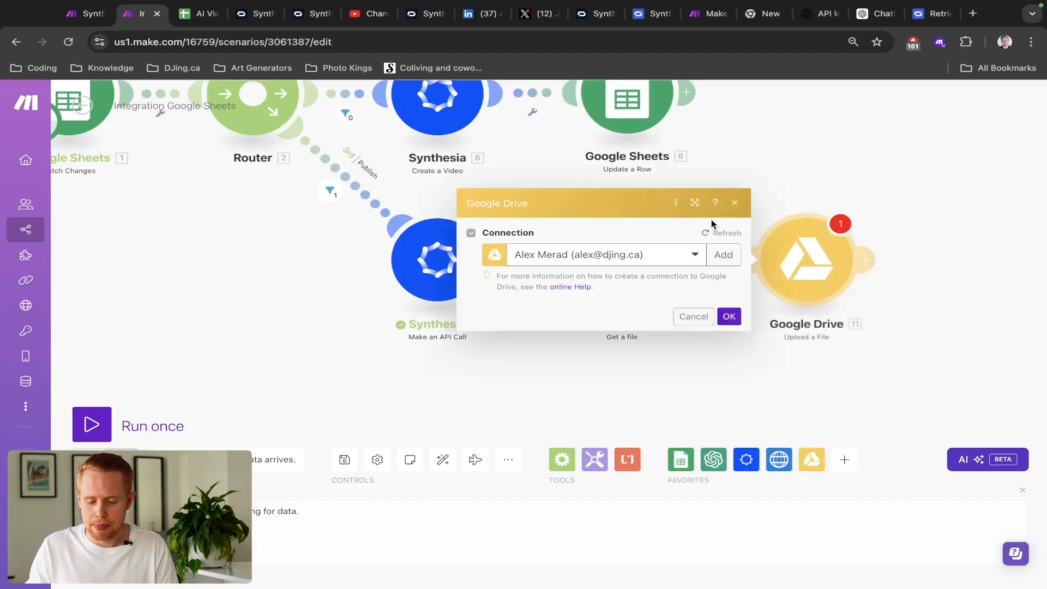
click(813, 243)
click(828, 170)
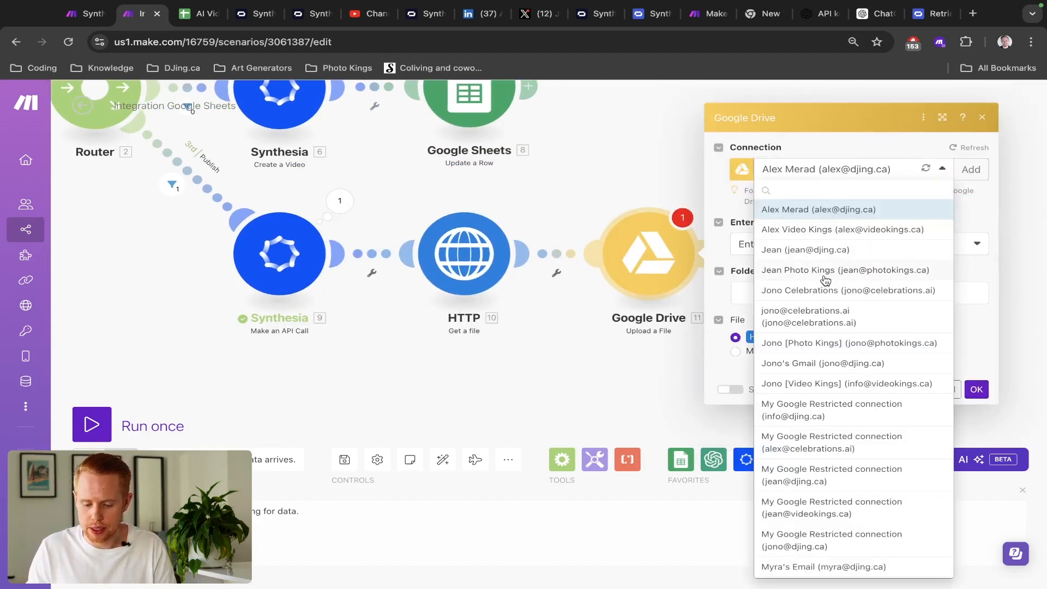
click(823, 365)
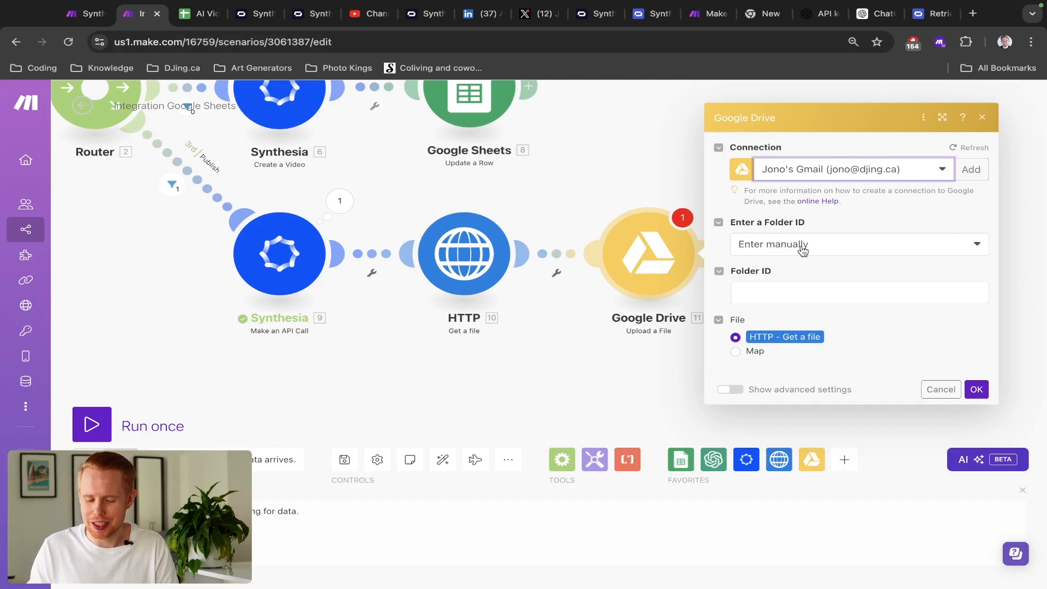
- Set the upload folder via Select from the list to My Drive's root '/' and confirm
click(797, 283)
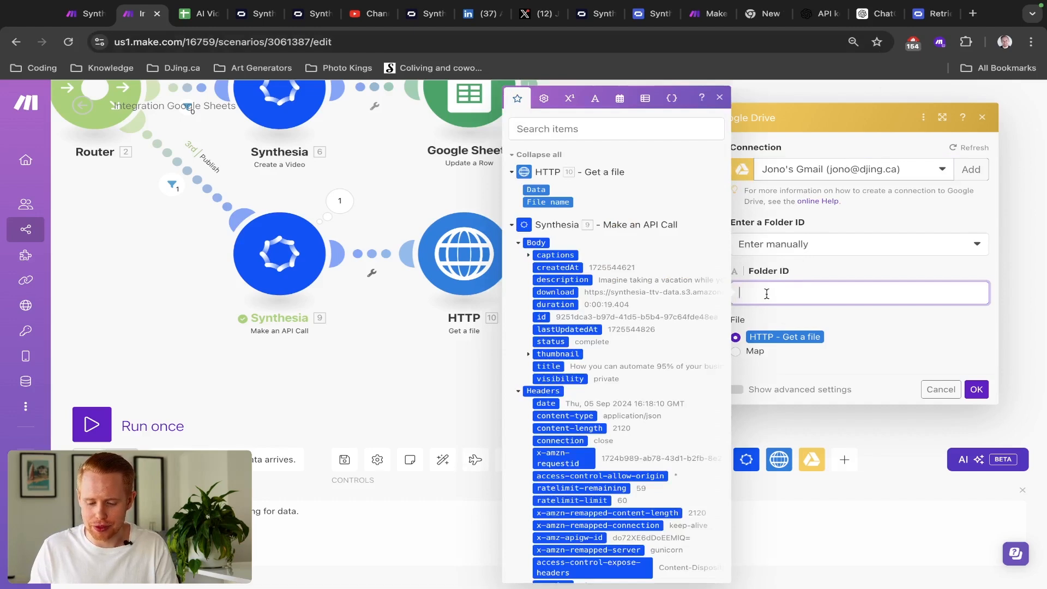
click(784, 270)
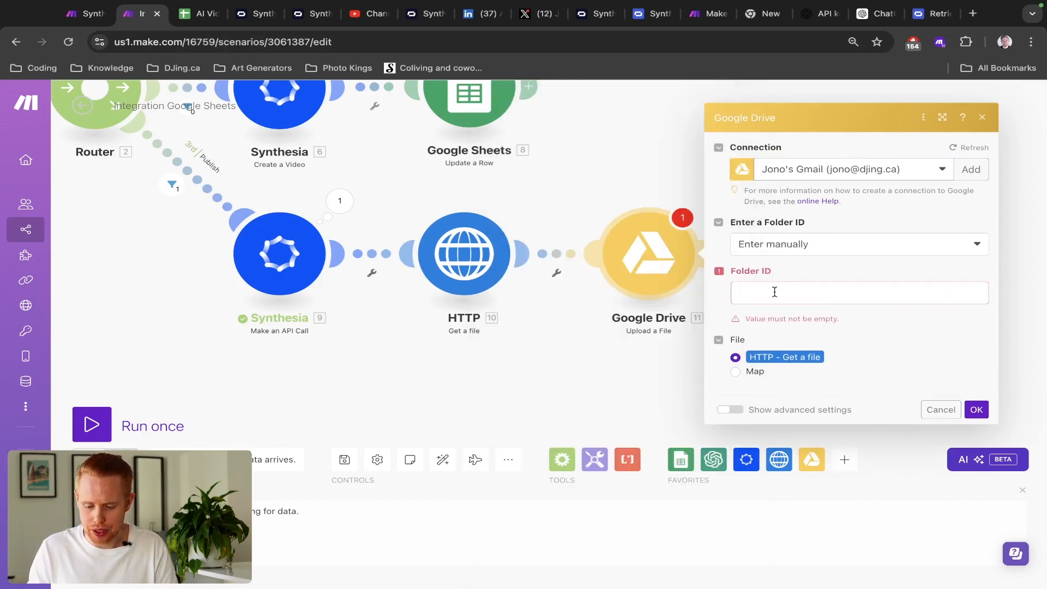
click(775, 292)
click(805, 275)
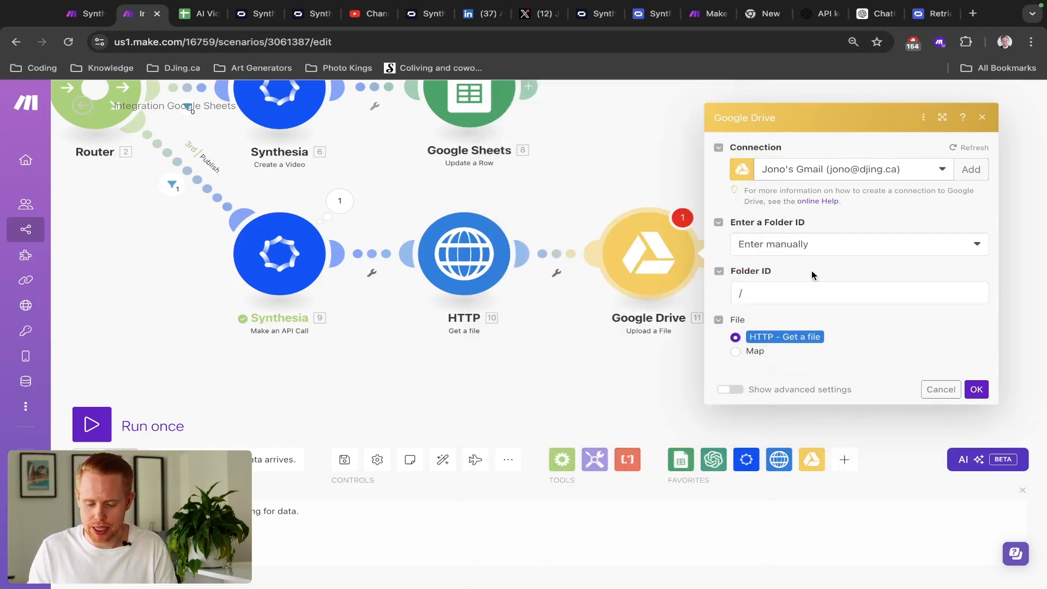
click(800, 243)
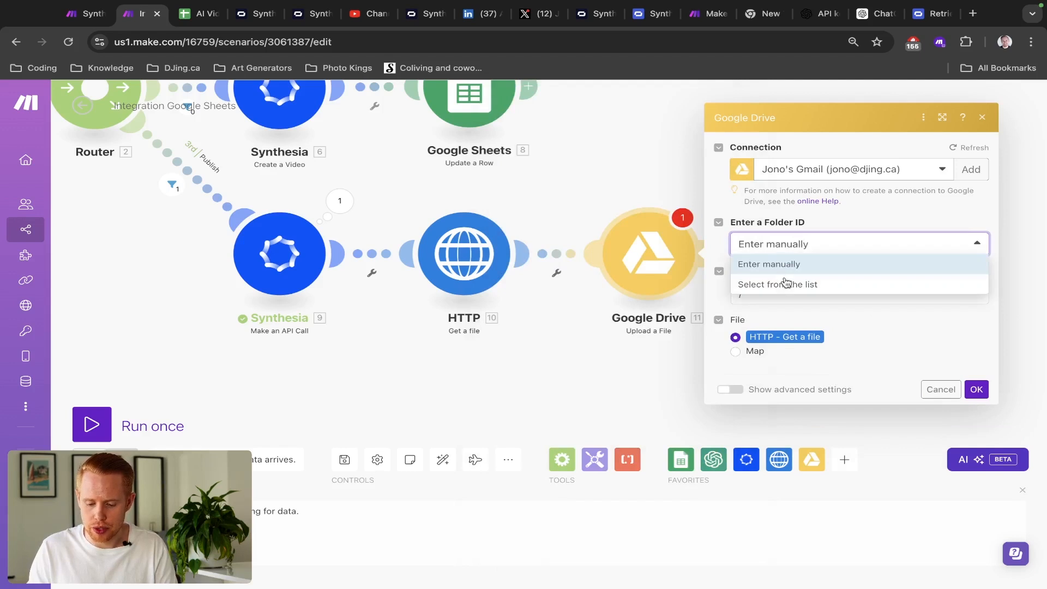
click(780, 281)
click(779, 279)
click(777, 297)
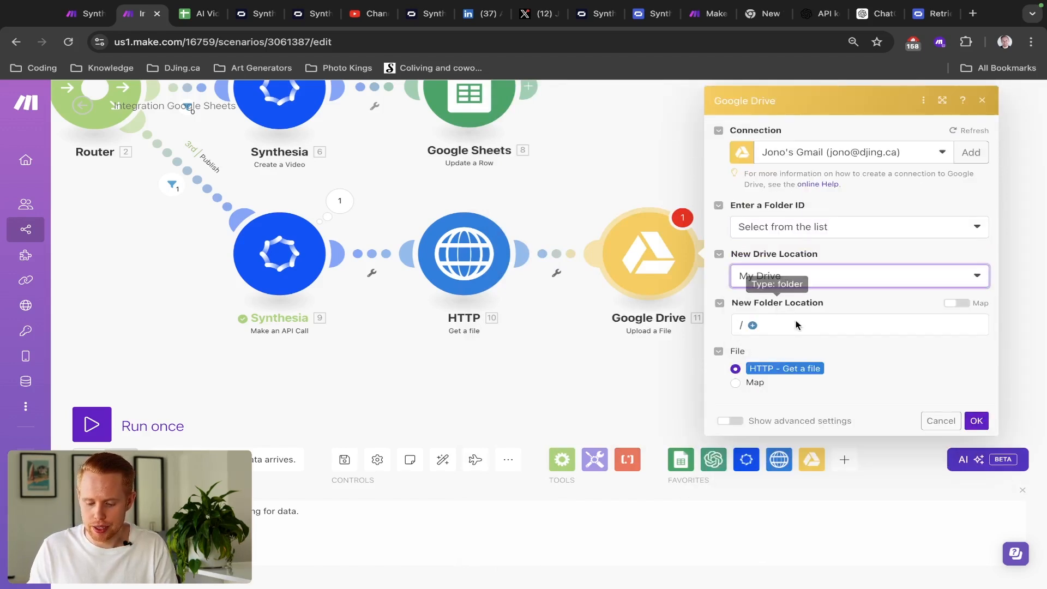
click(976, 421)
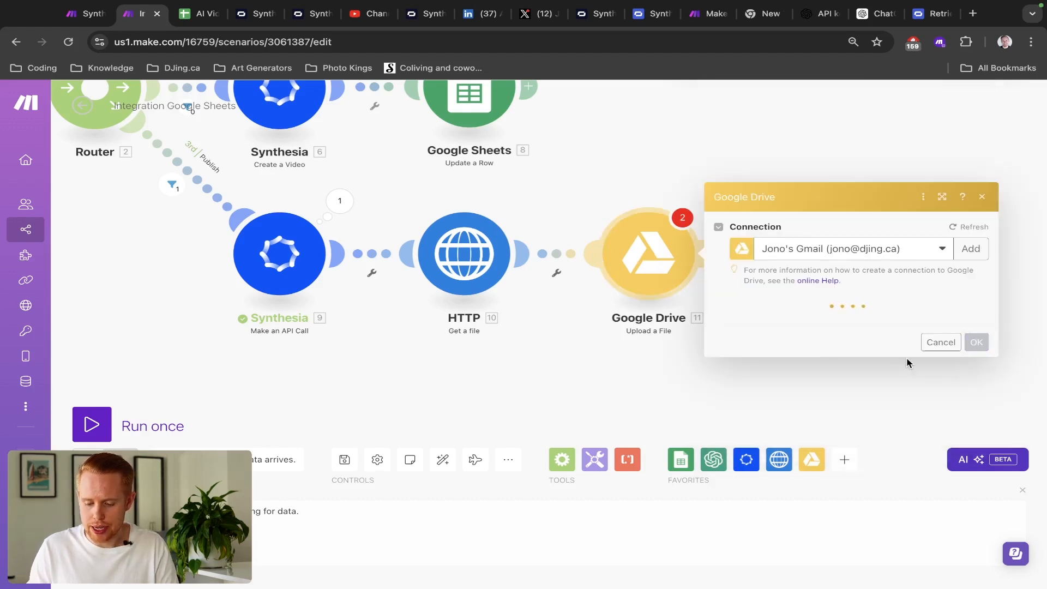
click(975, 421)
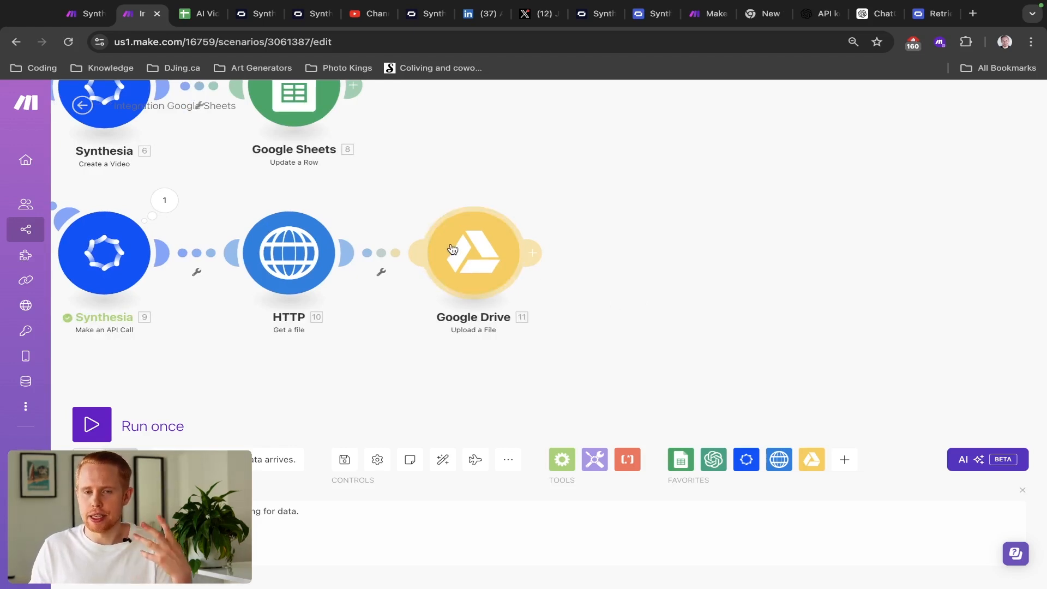
key(ctrl+shift+Tab)
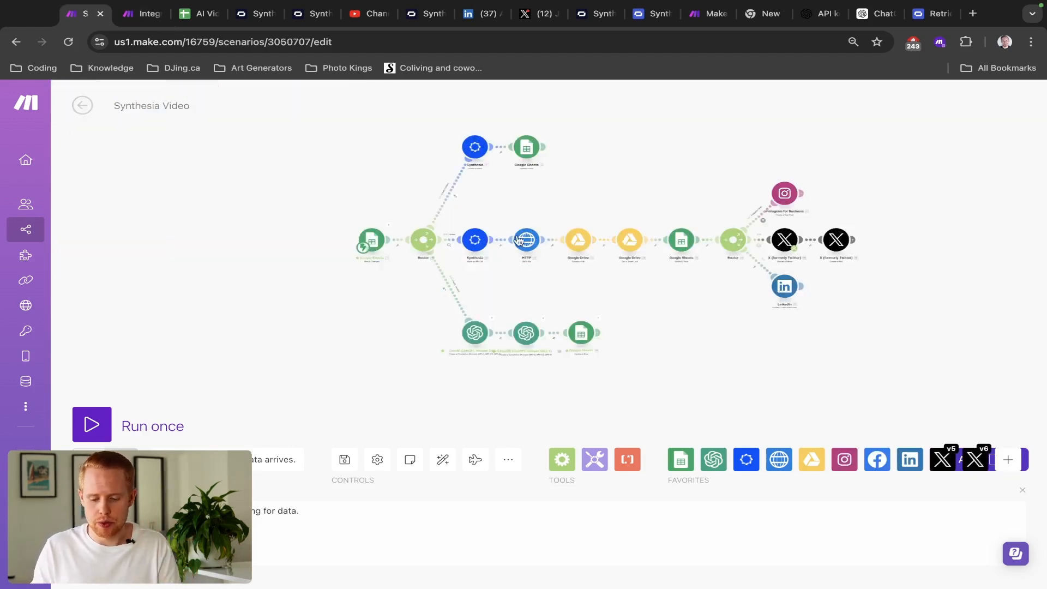
drag(692, 162, 894, 326)
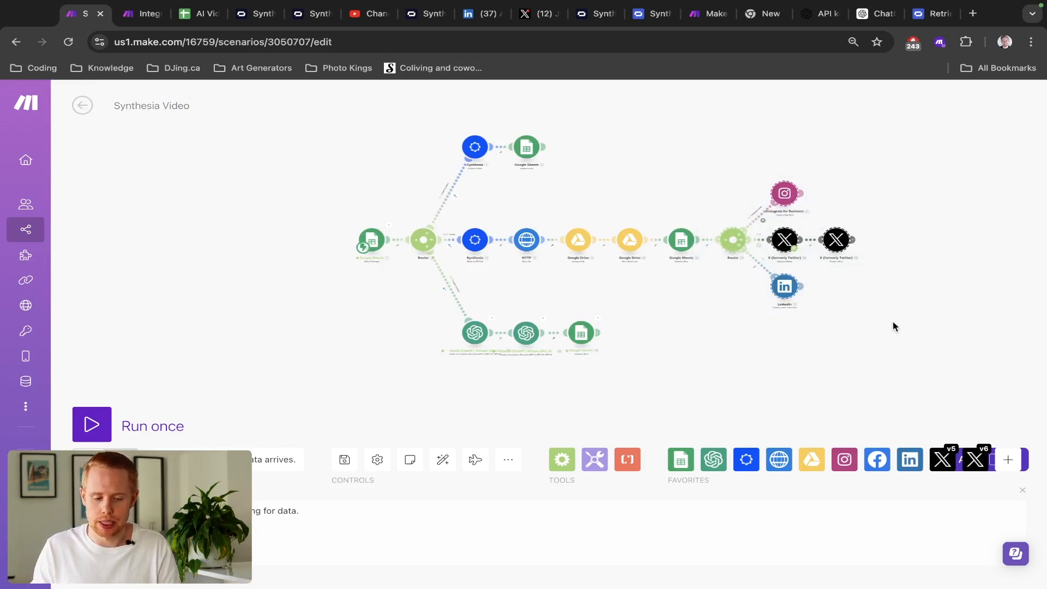
key(ctrl+Tab)
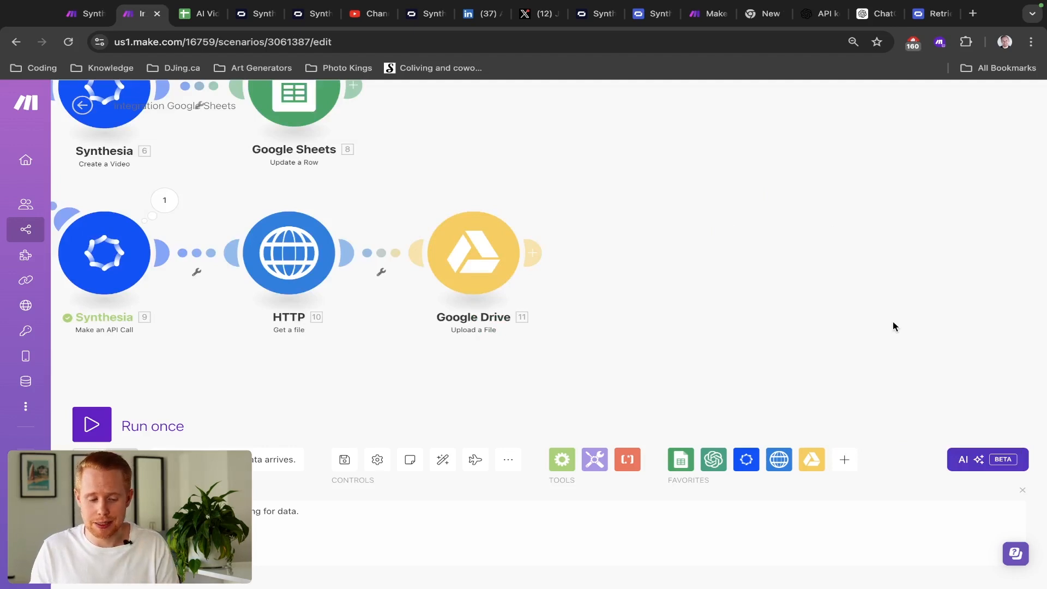
key(ctrl+shift+Tab)
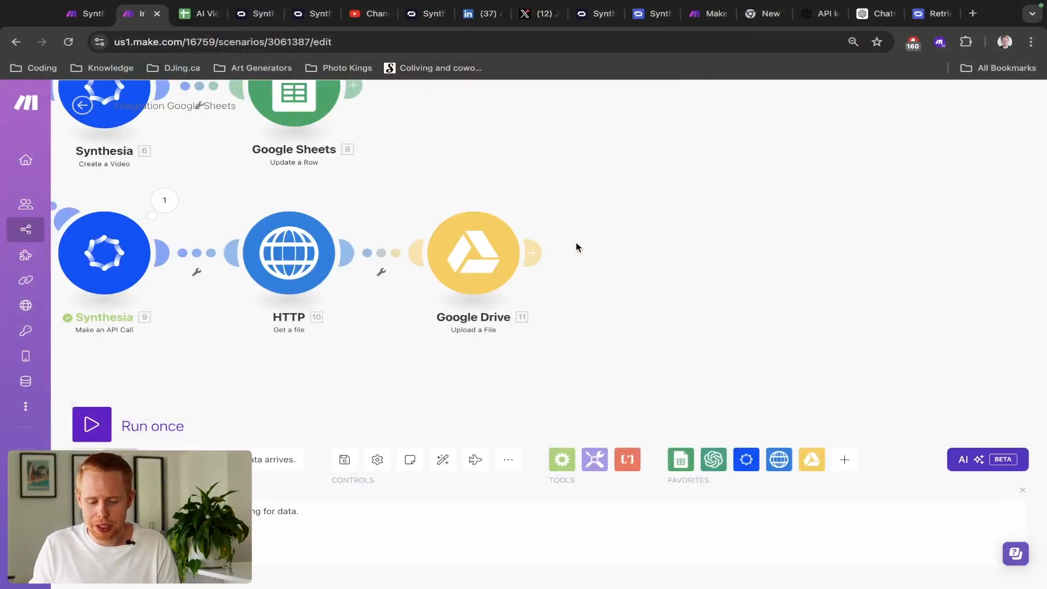
- Add a Google Drive Get a Share Link step with File ID mapped to 11. File ID
click(533, 253)
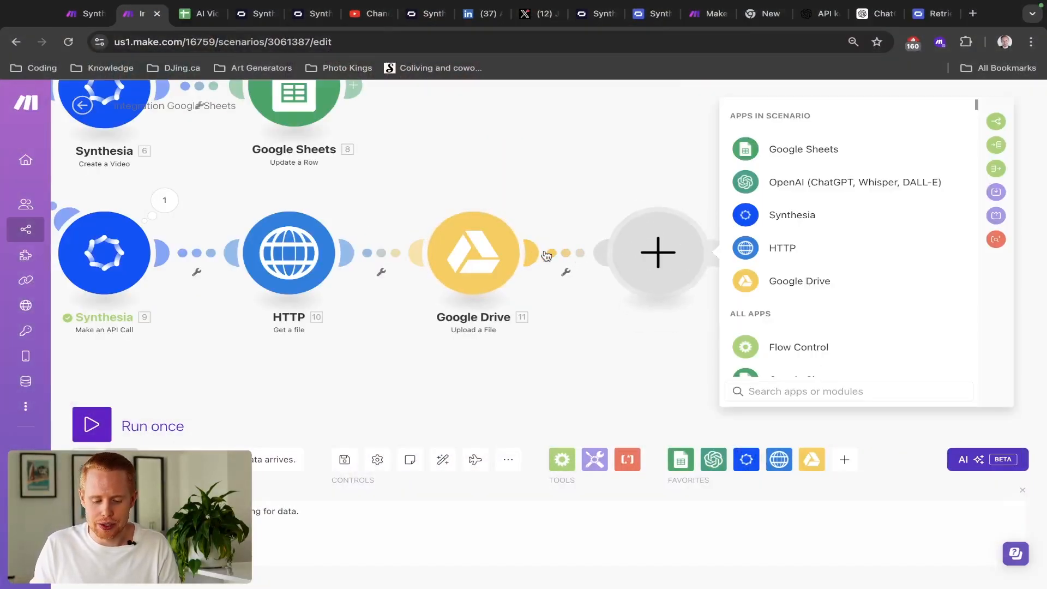
click(775, 279)
text(sh)
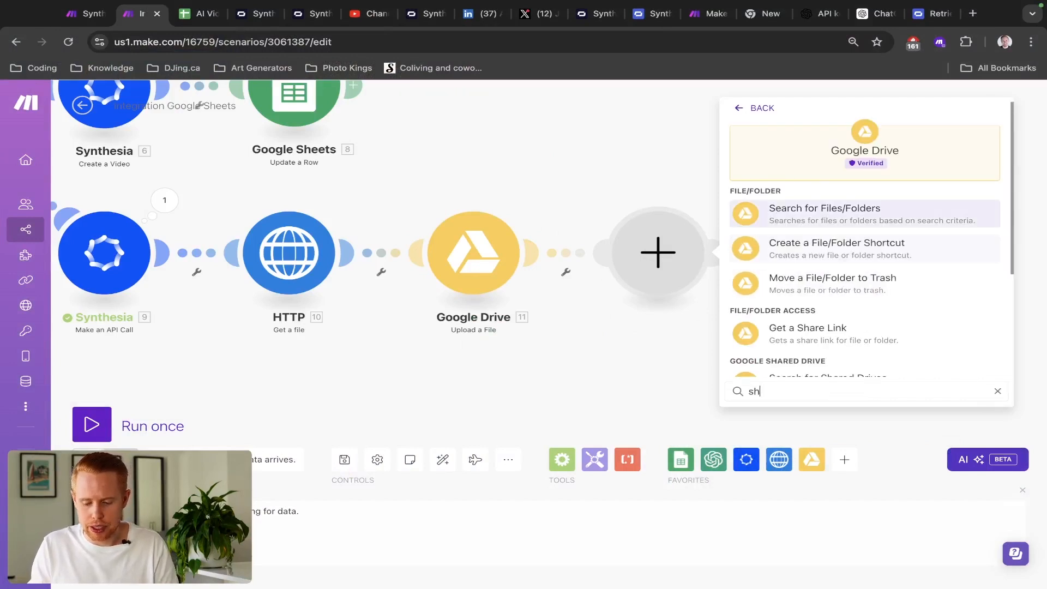
text(are)
click(813, 221)
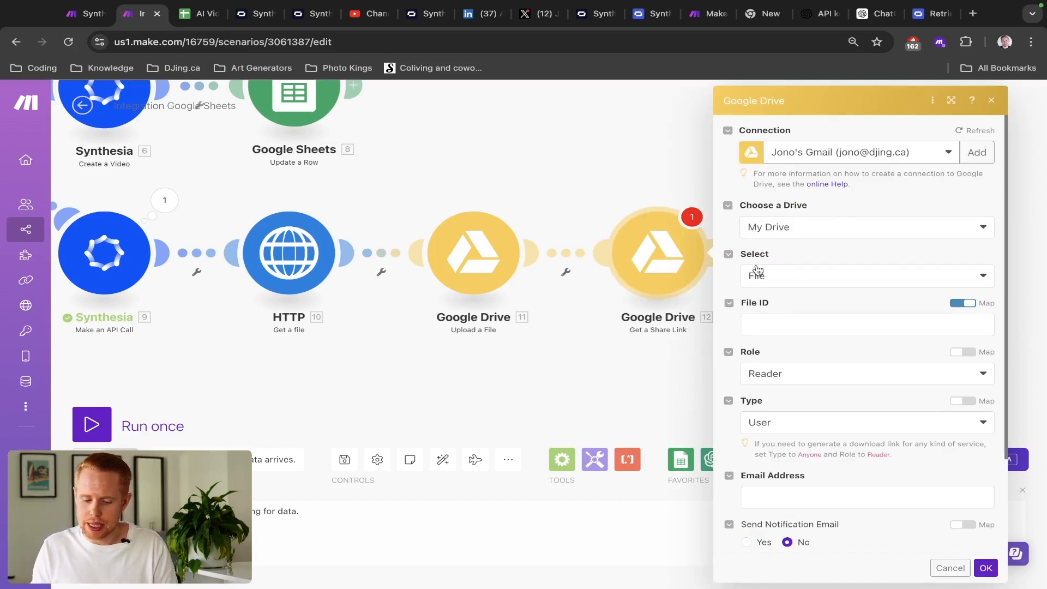
scroll(784, 291, down, 1)
click(782, 286)
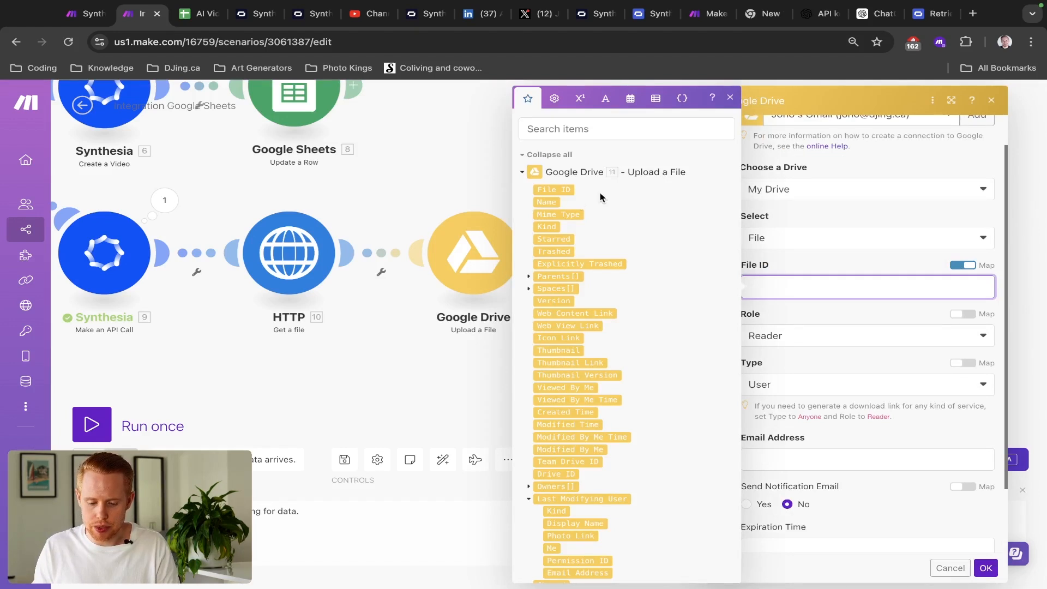
click(563, 188)
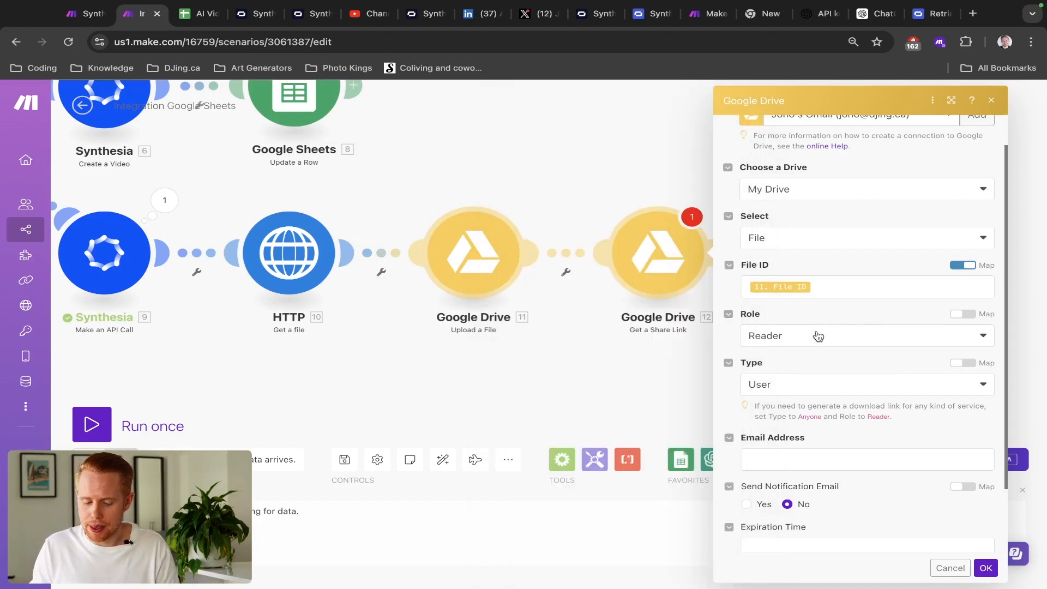
- Keep the Reader role, set the link Type to Anyone, and confirm the share link step
scroll(816, 335, down, 2)
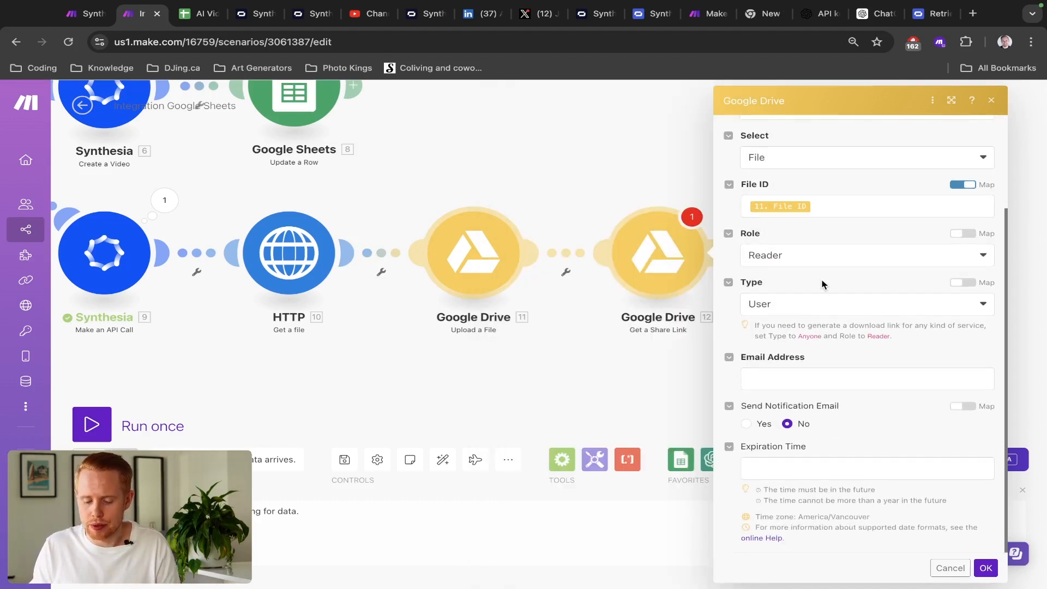
click(833, 264)
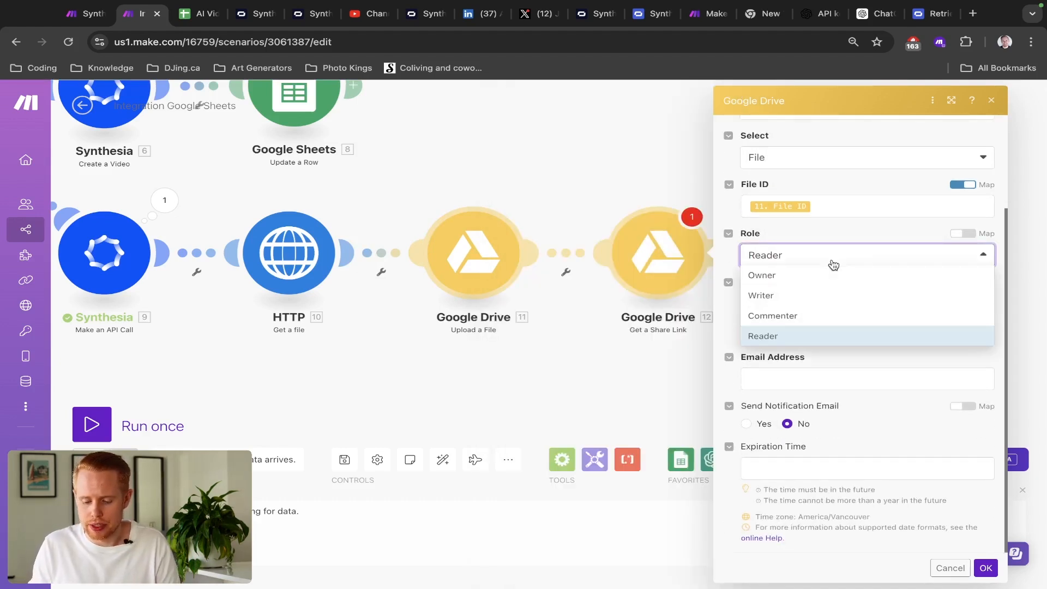
click(815, 237)
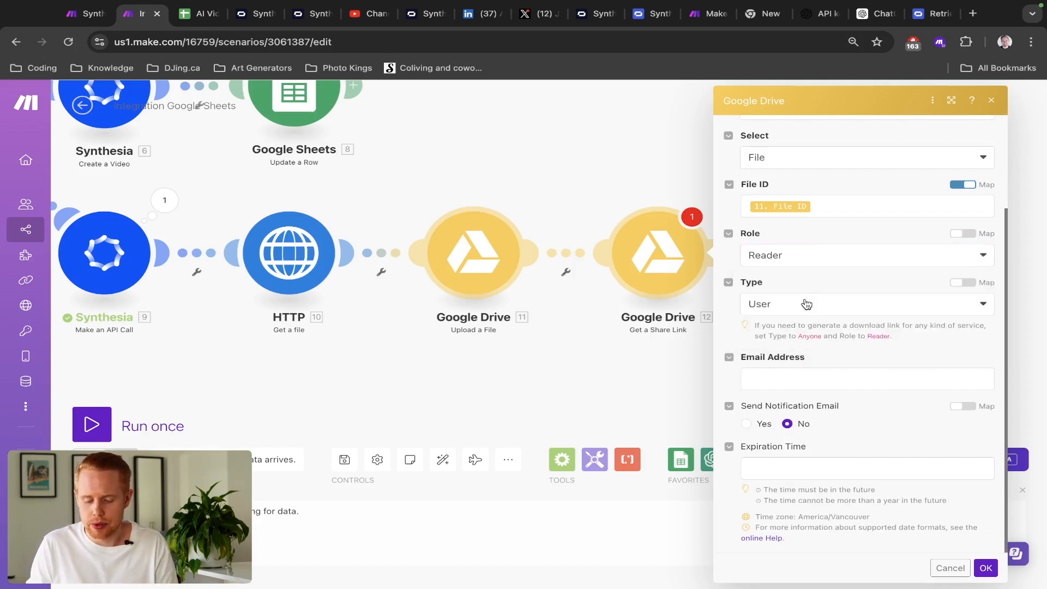
click(772, 256)
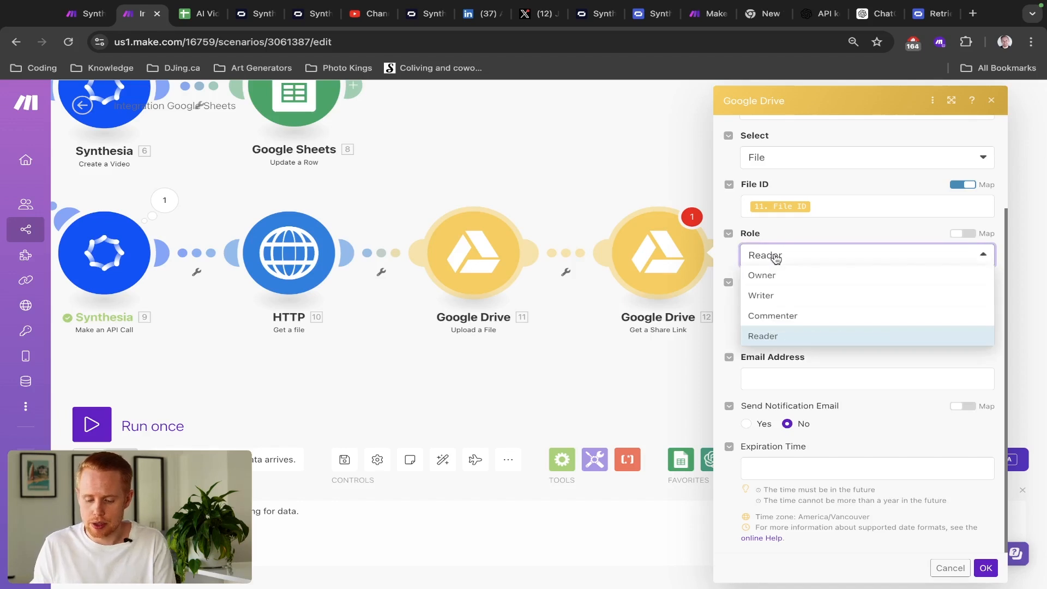
click(793, 241)
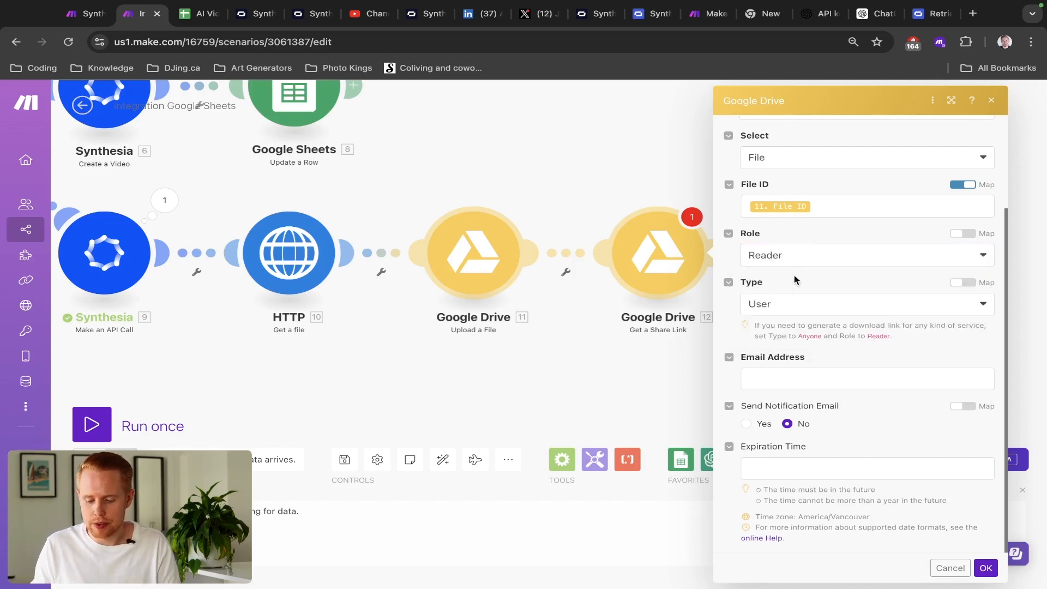
click(799, 303)
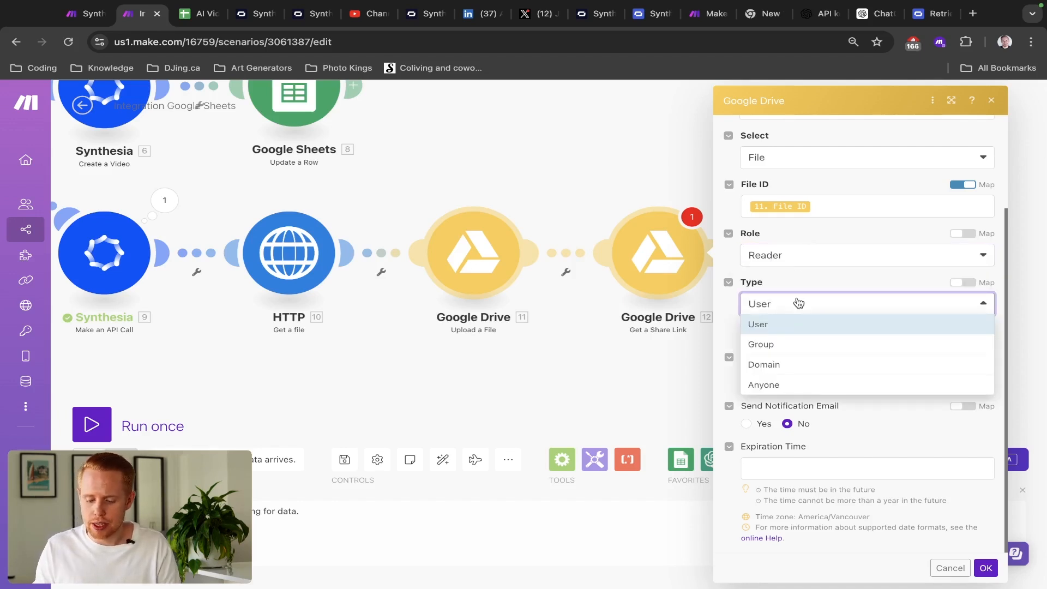
click(776, 381)
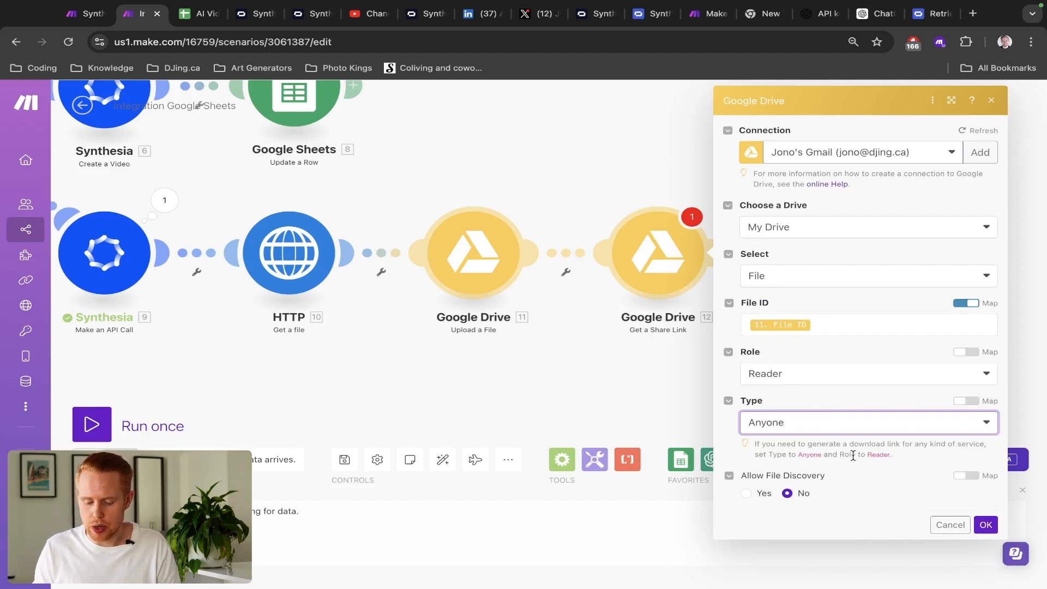
click(976, 526)
drag(867, 360, 695, 355)
key(ctrl+shift+Tab)
key(ctrl+Tab)
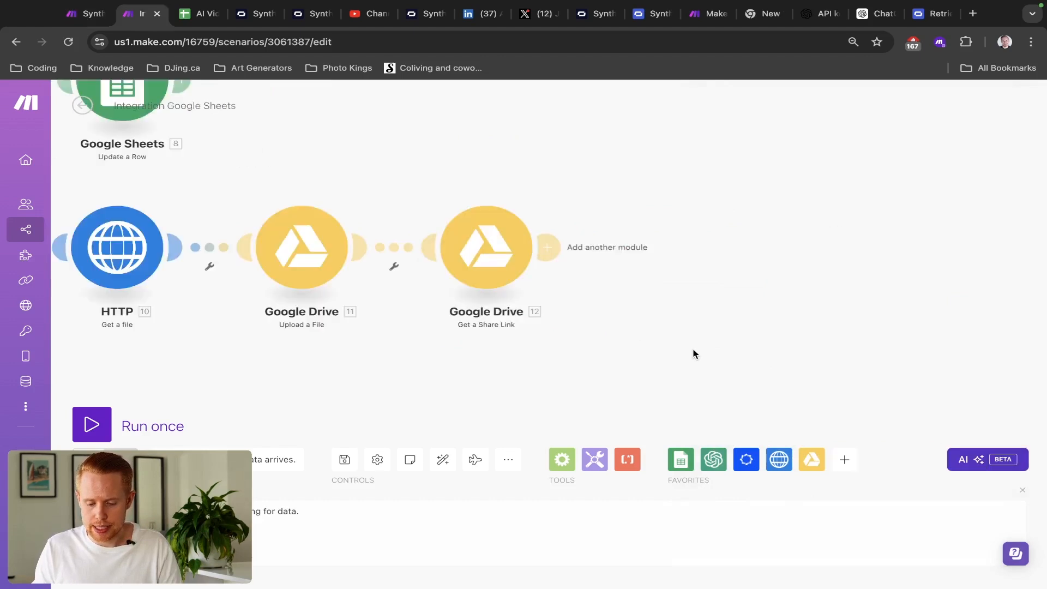
drag(647, 269, 479, 259)
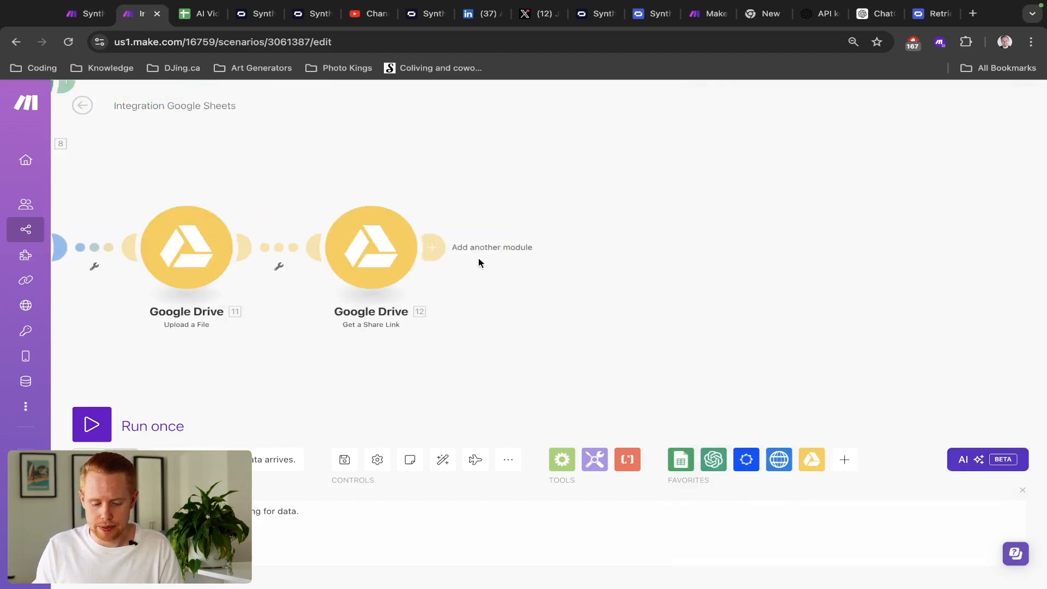
- Duplicate the Google Sheets Update a Row step and place the copy after the share link step
click(437, 247)
click(351, 188)
scroll(351, 188, down, 4)
scroll(294, 150, down, 2)
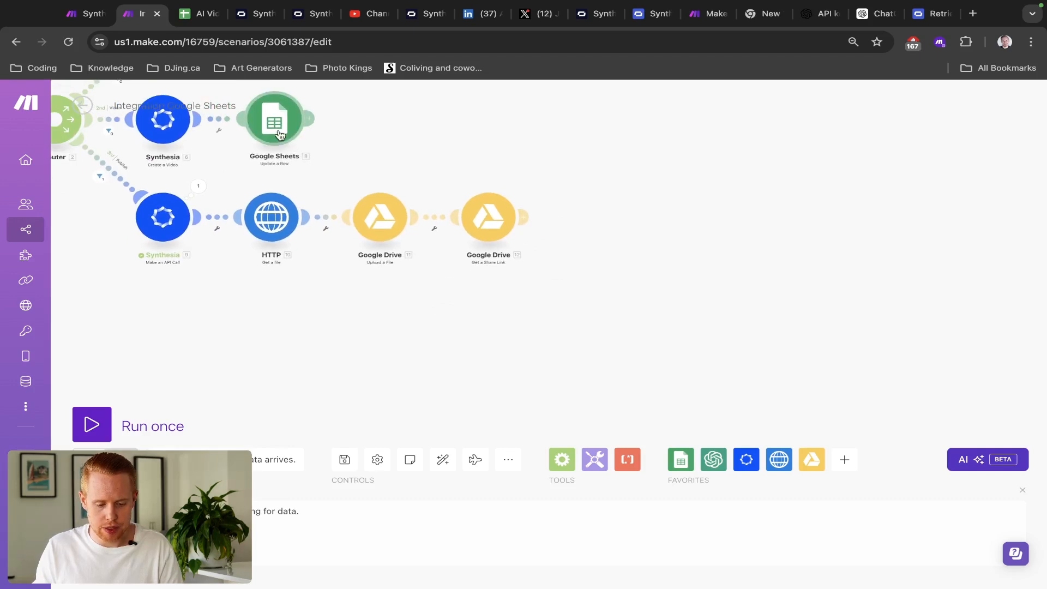
right_click(283, 136)
click(320, 218)
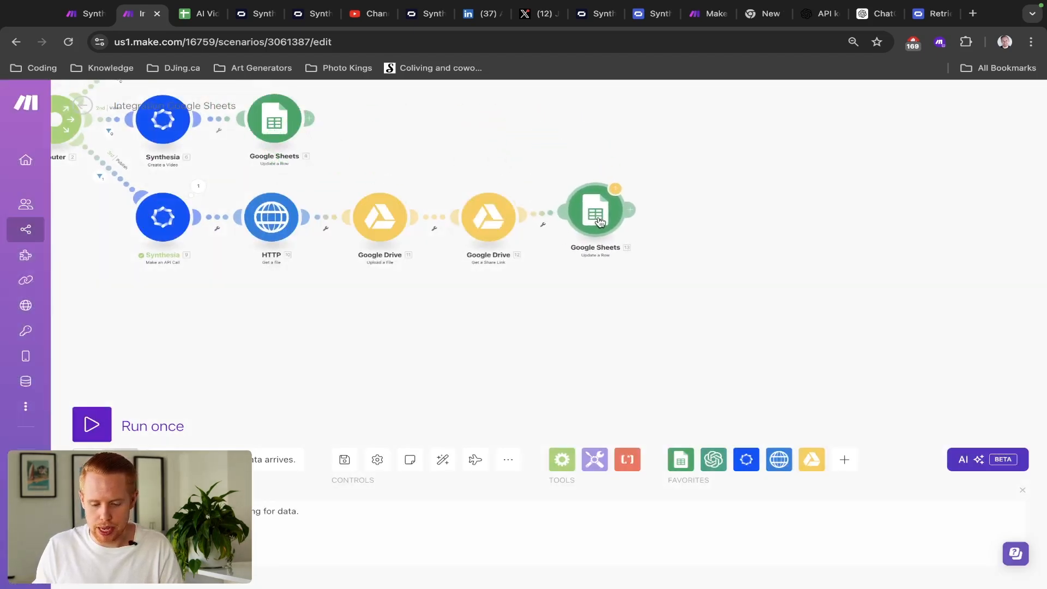
click(598, 230)
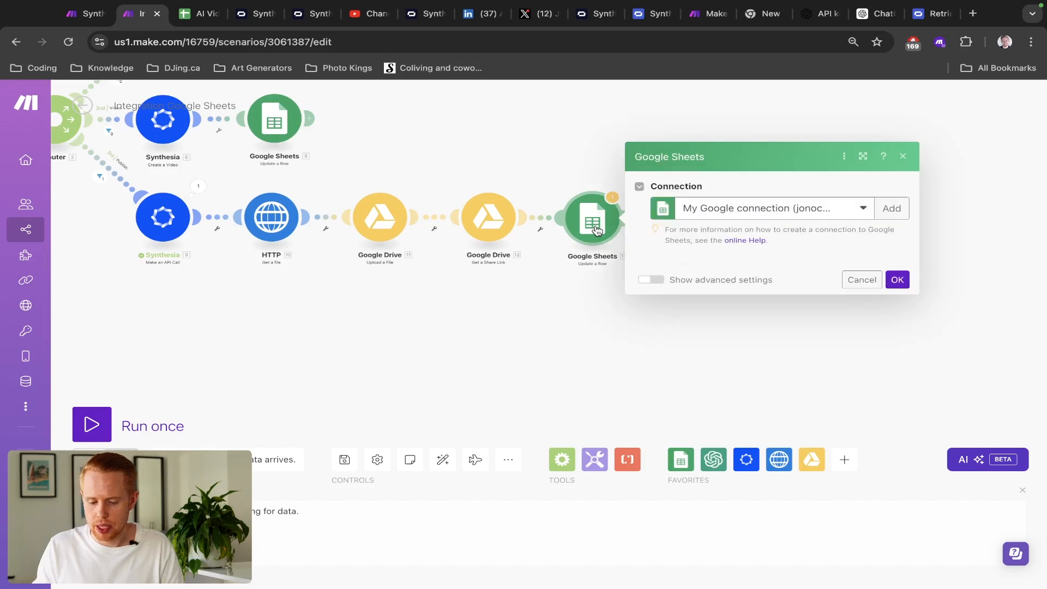
scroll(751, 410, down, 6)
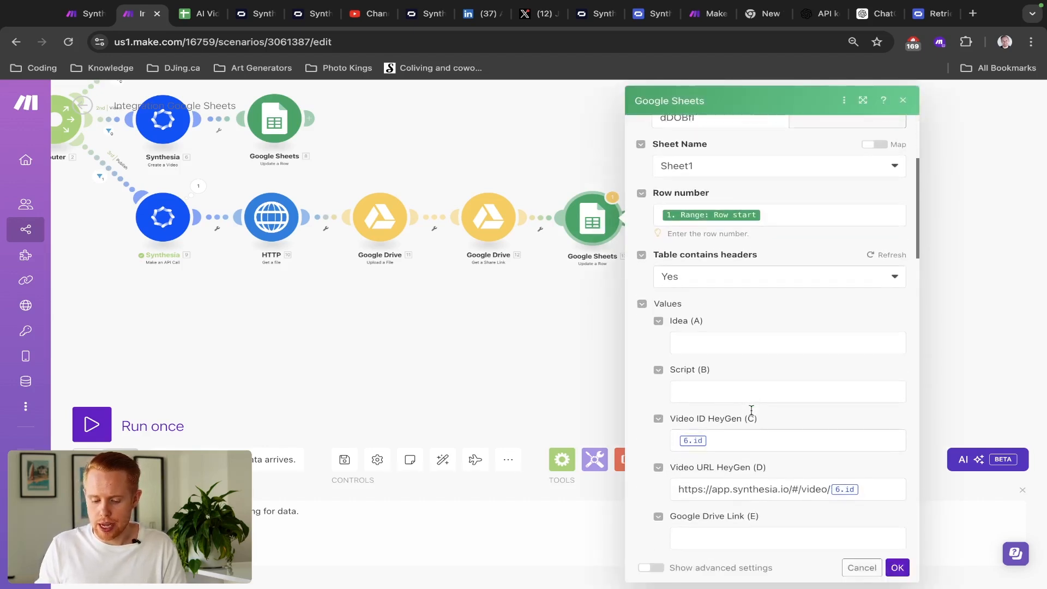
- Clear the Video ID HeyGen and video URL values and map 12. Share Link into Google Drive Link (E)
click(743, 322)
key(BackSpace)
key(Tab)
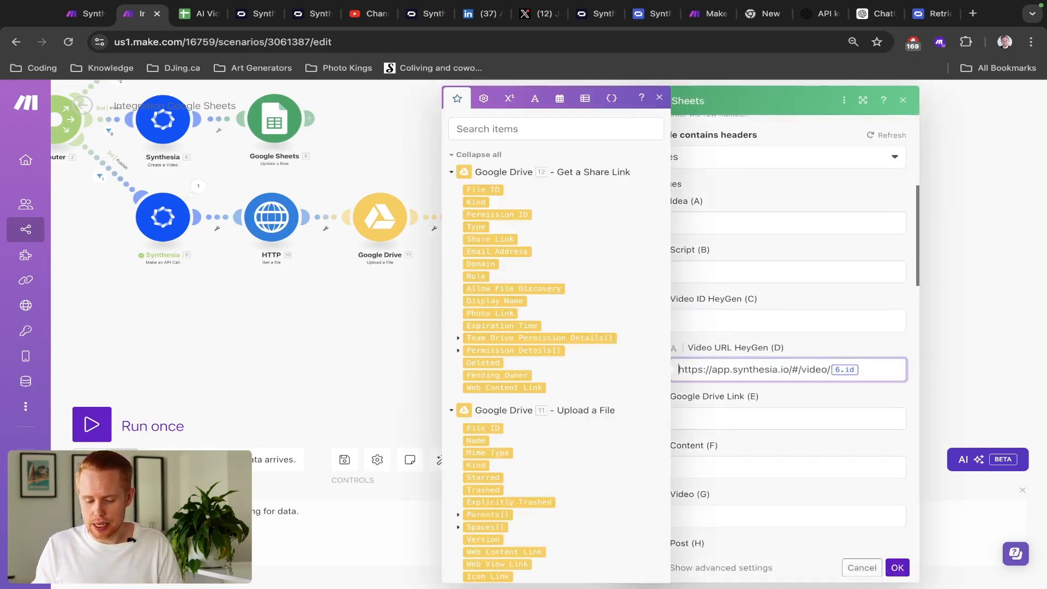
key(super+a)
key(BackSpace)
scroll(738, 379, down, 1)
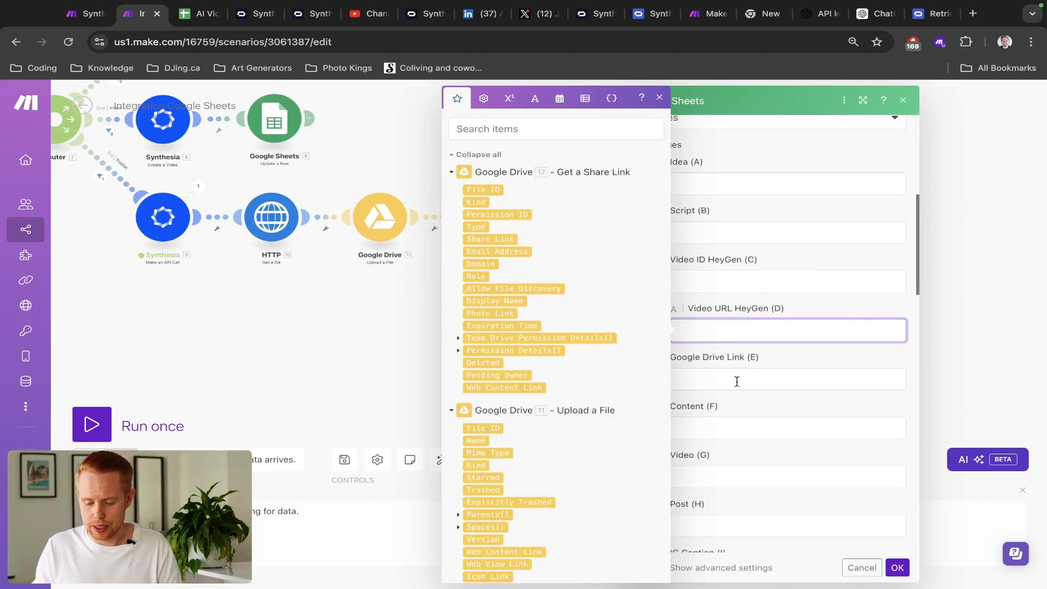
scroll(737, 373, down, 3)
click(741, 281)
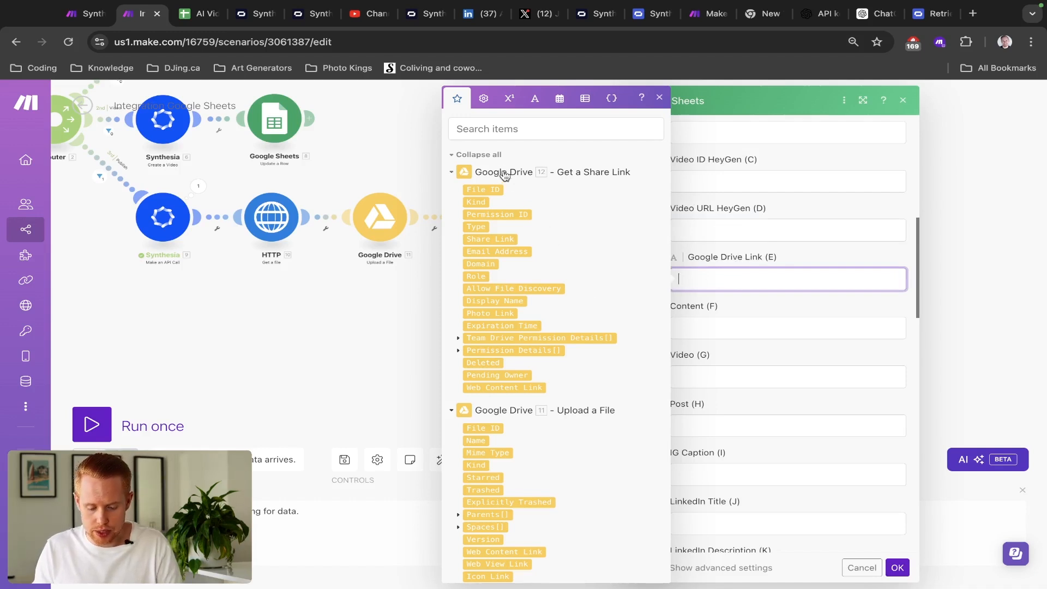
click(487, 242)
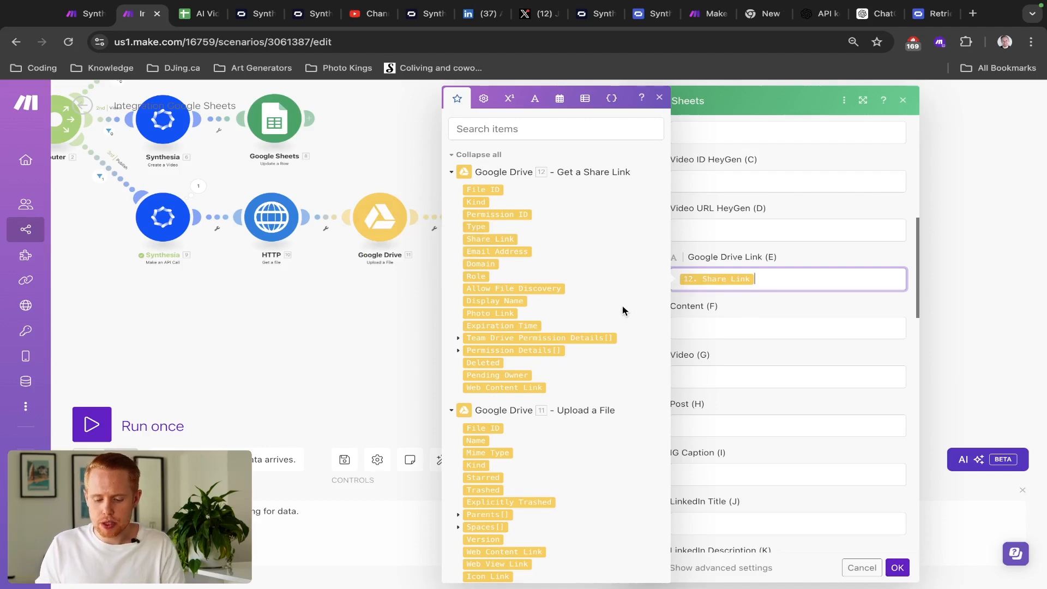
- Check the Drive link in cell E2 of the AI Video sheet, then save the row update
key(ctrl+Tab)
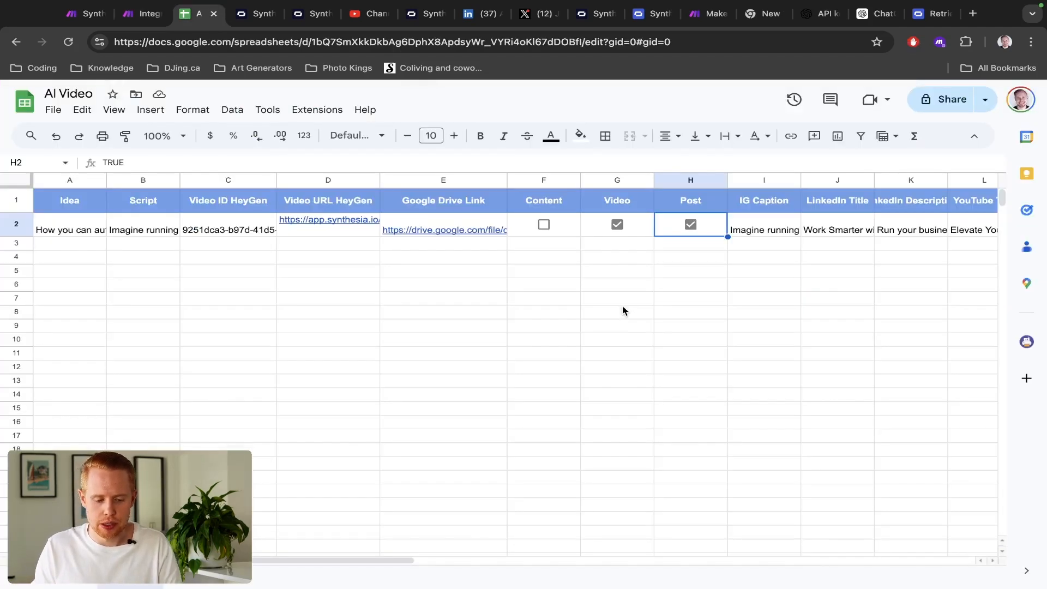
click(433, 228)
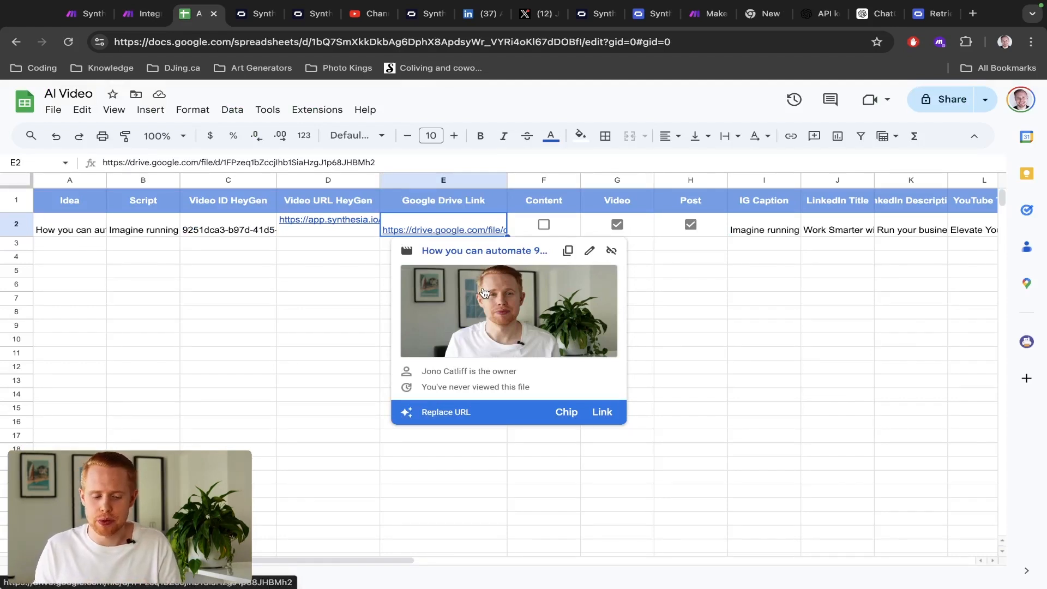
key(ctrl+shift+Tab)
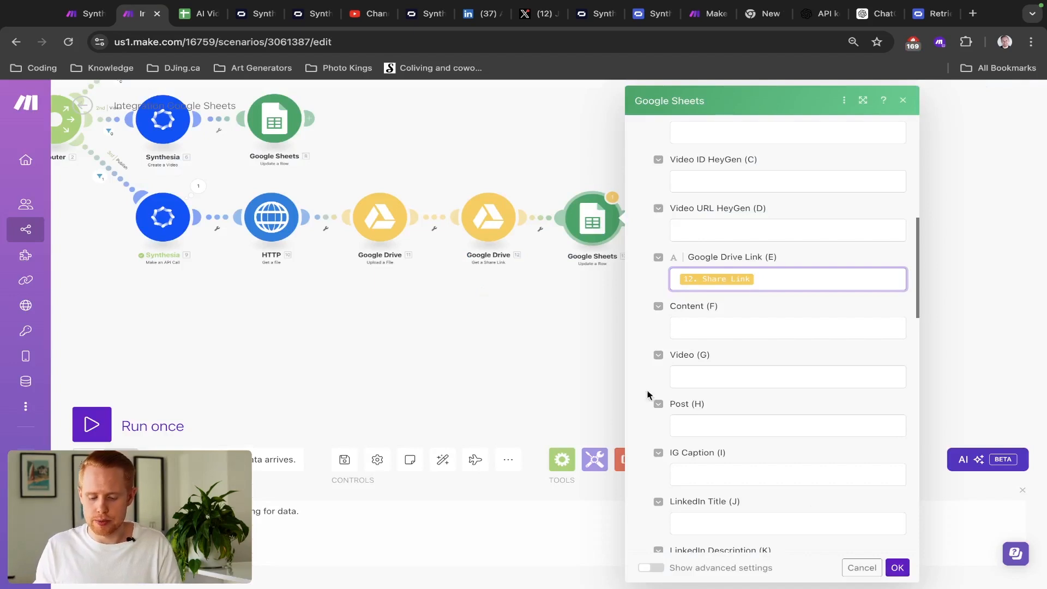
scroll(849, 447, up, 7)
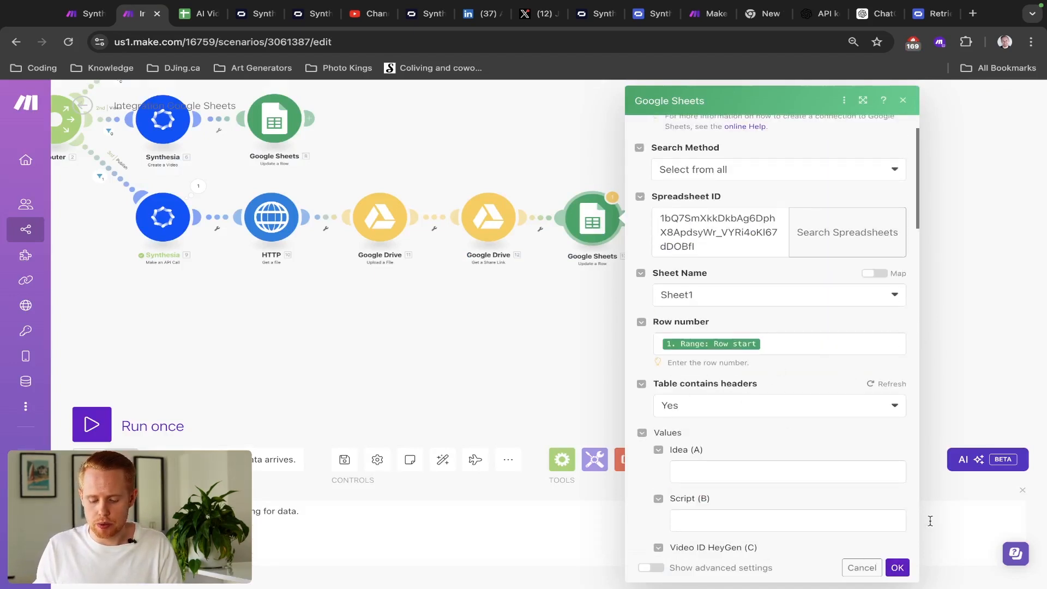
click(898, 568)
drag(751, 290, 636, 284)
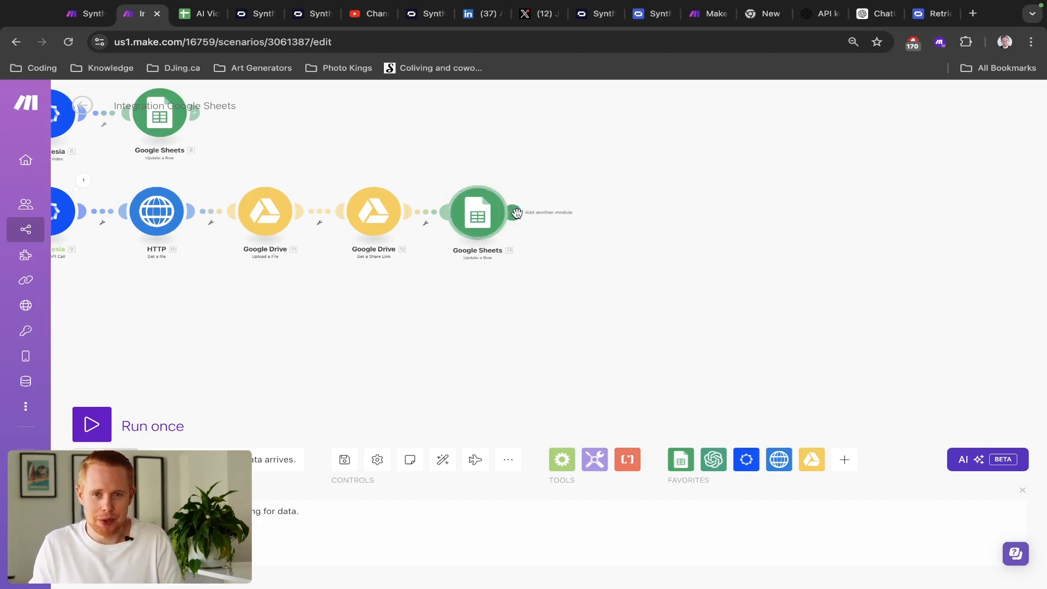
- Review the social posting branches of the finished Synthesia Video scenario for reference
key(ctrl+shift+Tab)
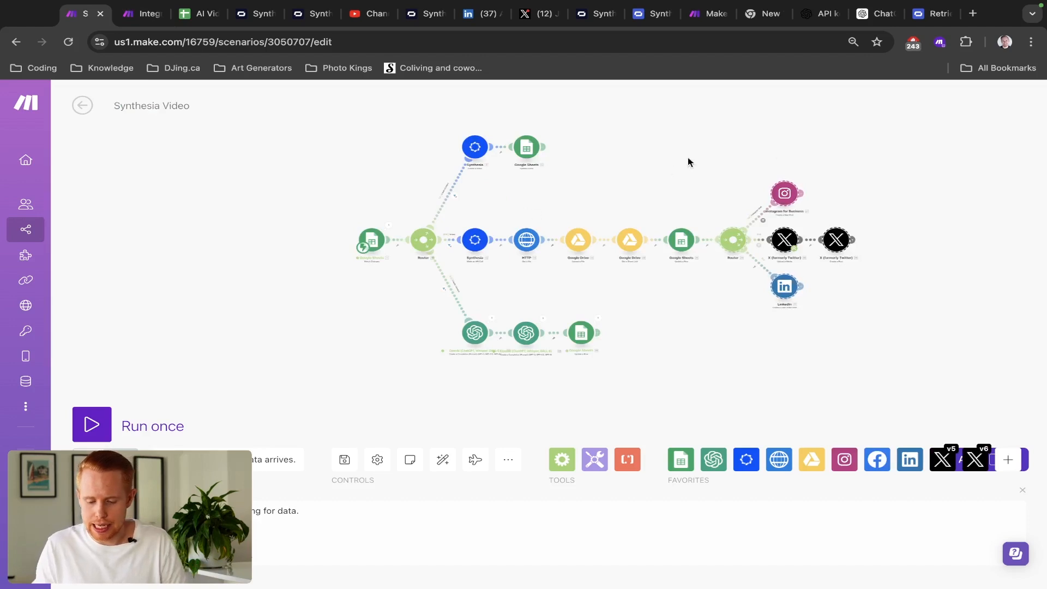
scroll(759, 148, up, 5)
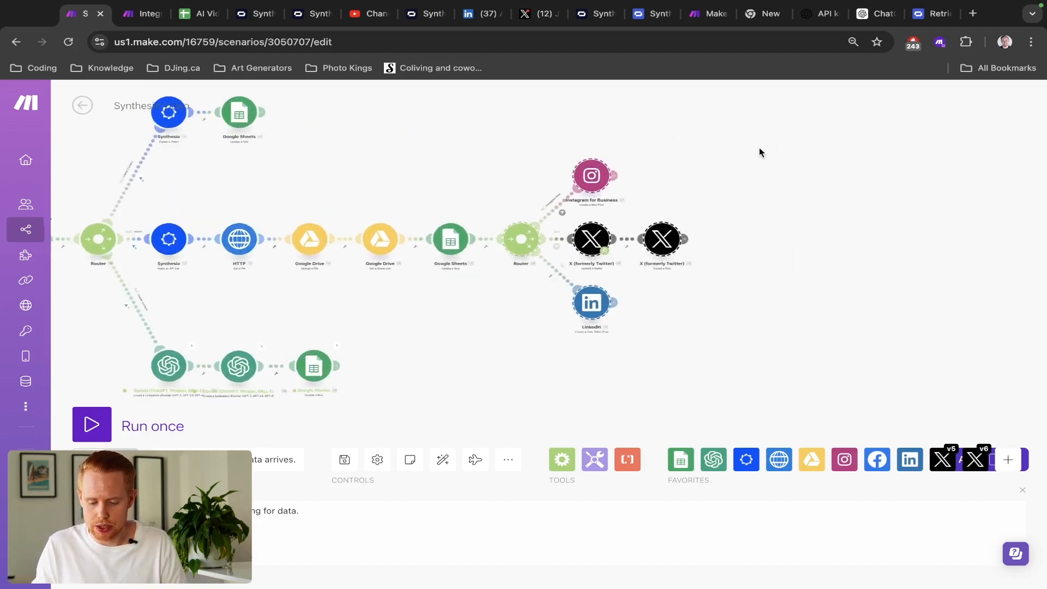
drag(668, 206, 675, 132)
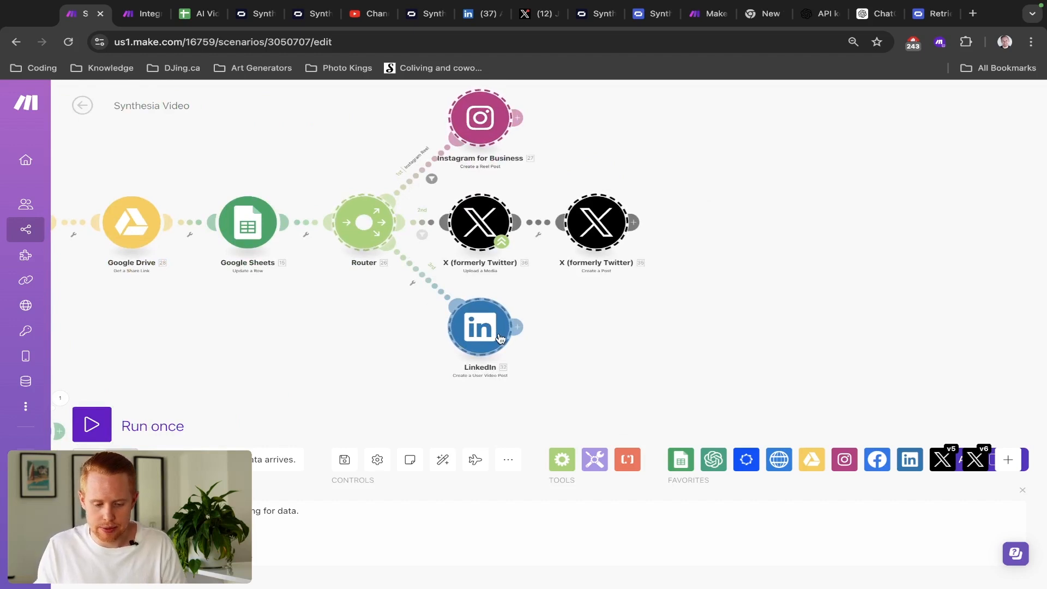
key(ctrl+Tab)
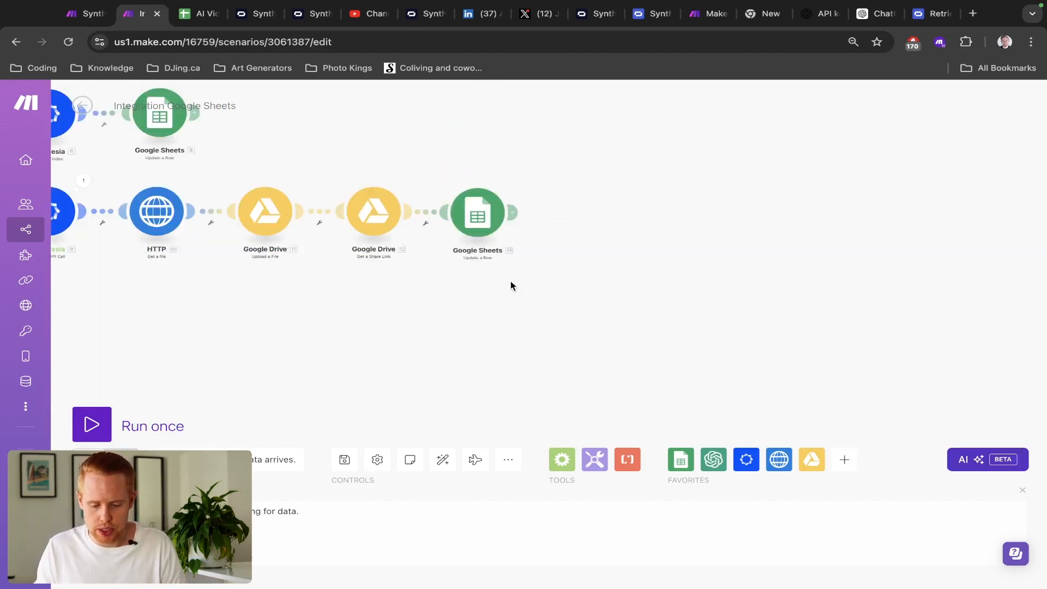
- Add a Flow Control Router after the Google Sheets step and give it a third route
click(514, 213)
click(687, 342)
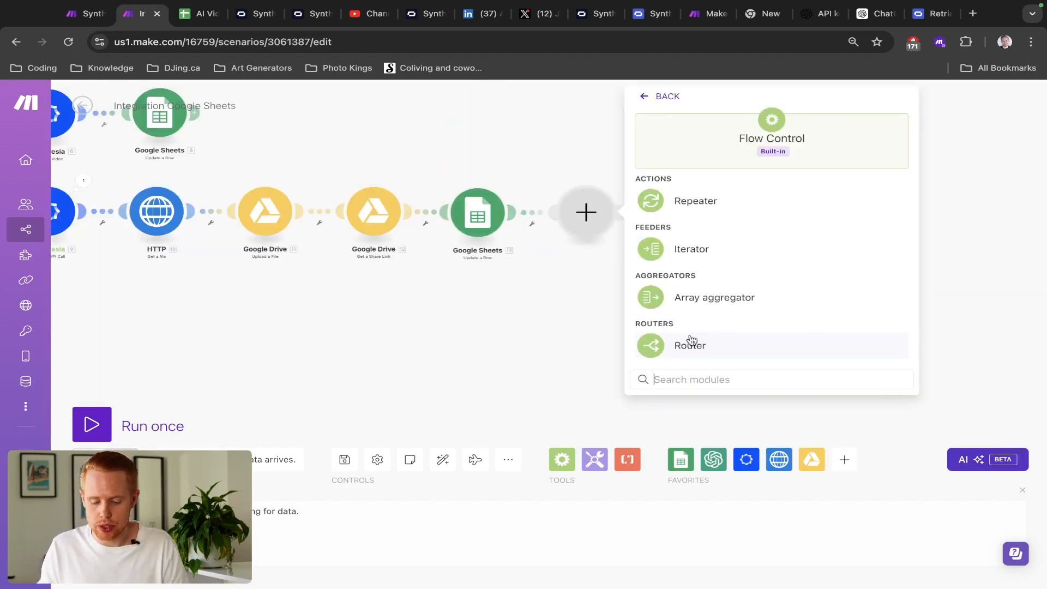
click(694, 342)
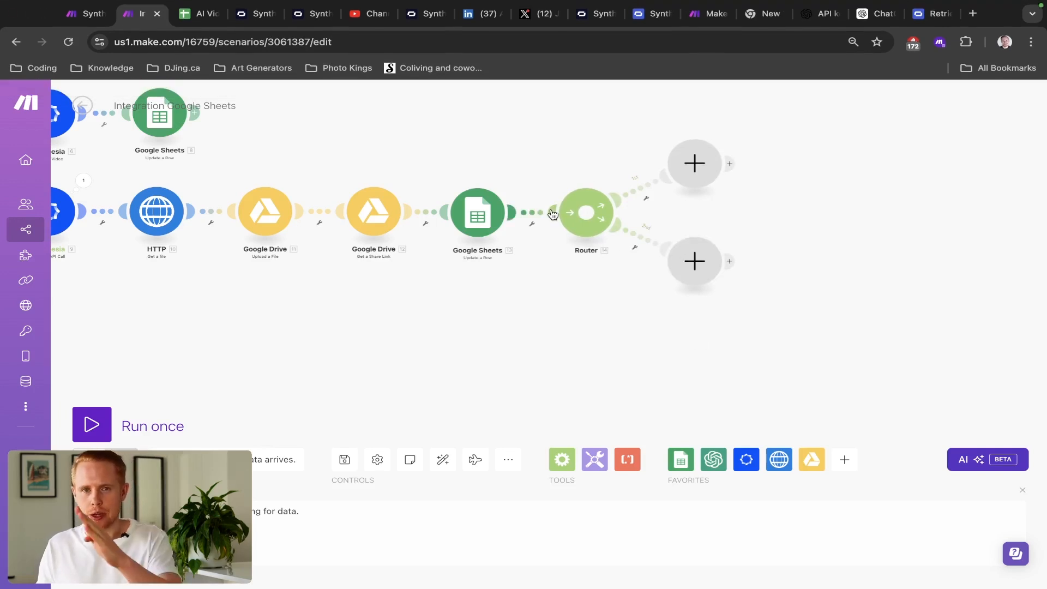
click(589, 213)
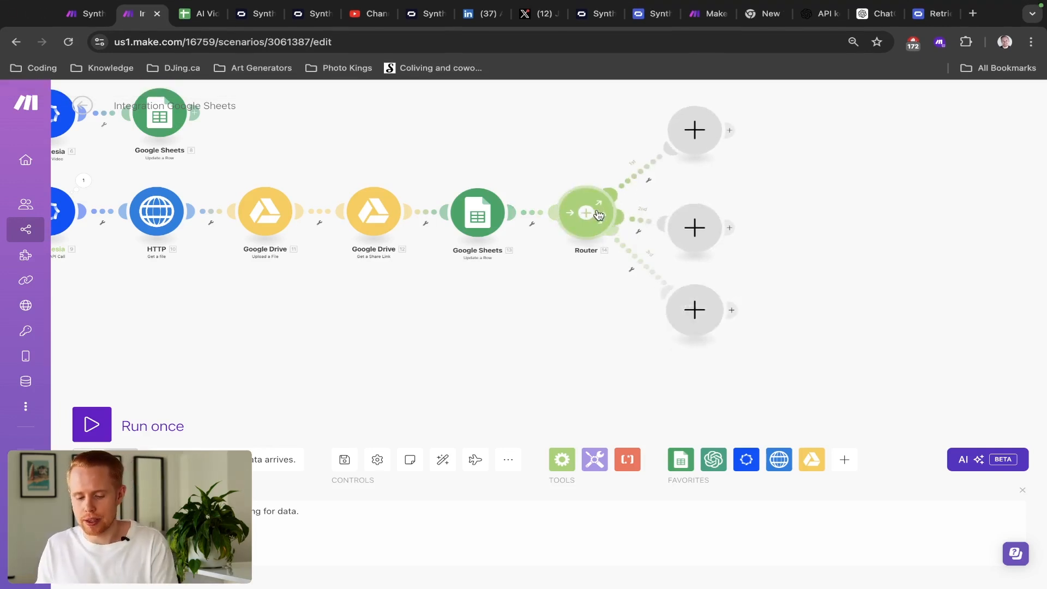
drag(811, 147, 631, 164)
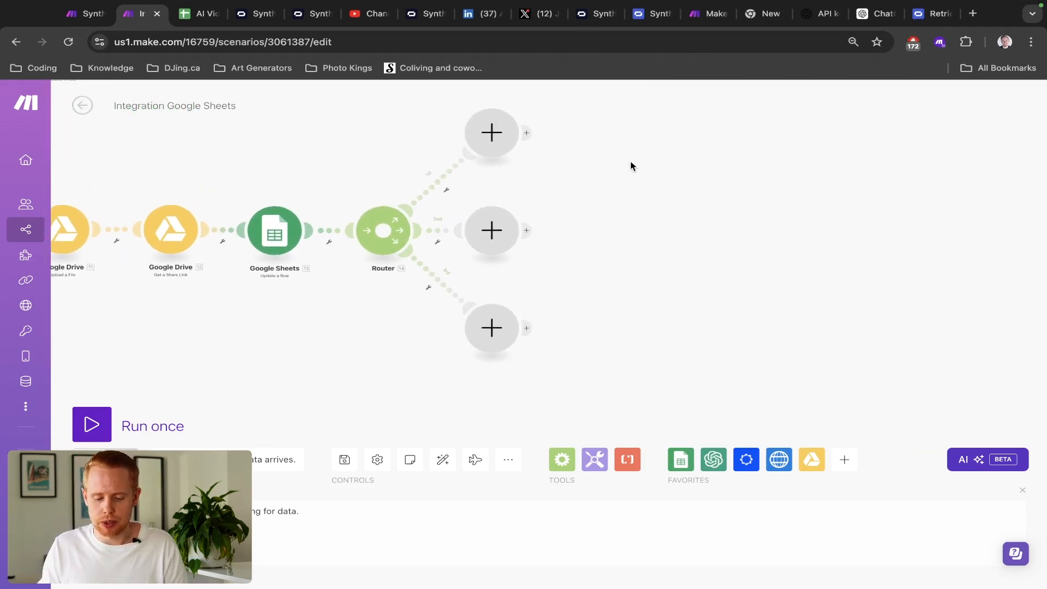
- Search LinkedIn modules for a video action, first trying the LinkedIn Offline Conversions app
click(496, 150)
text(linkedlin)
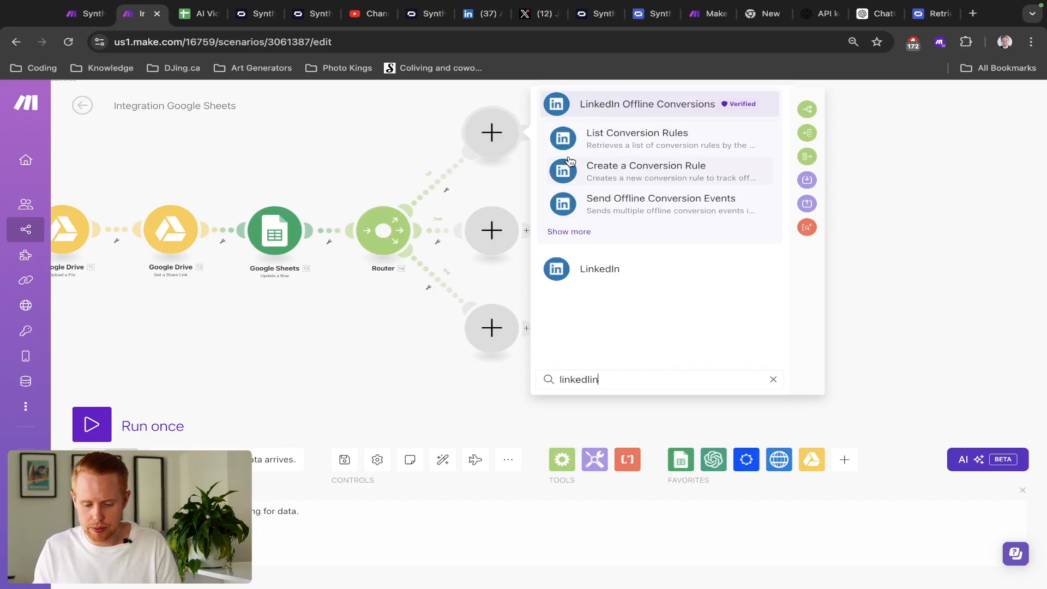
click(564, 233)
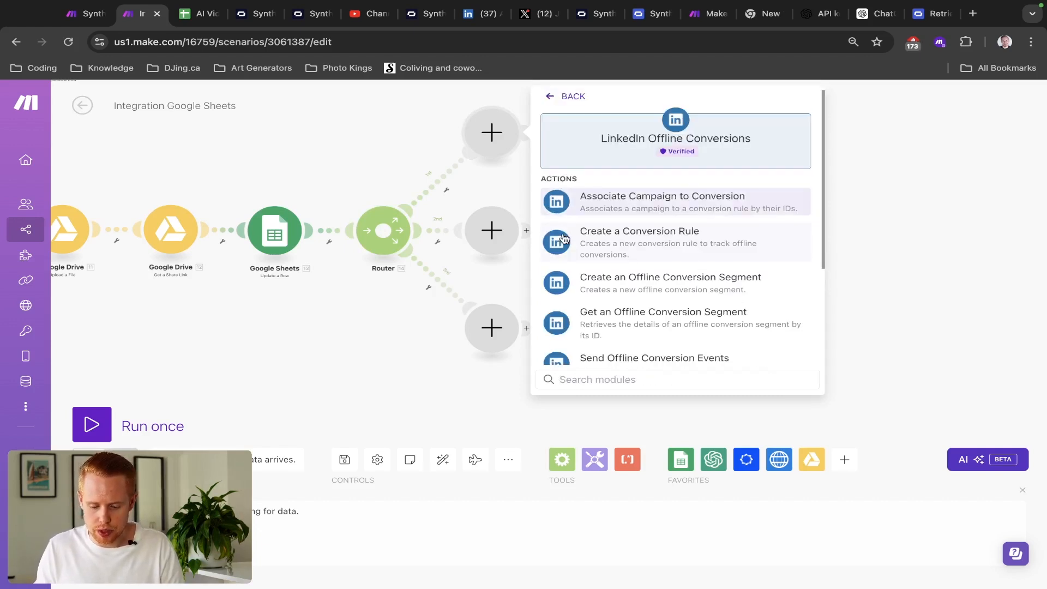
text(creatre)
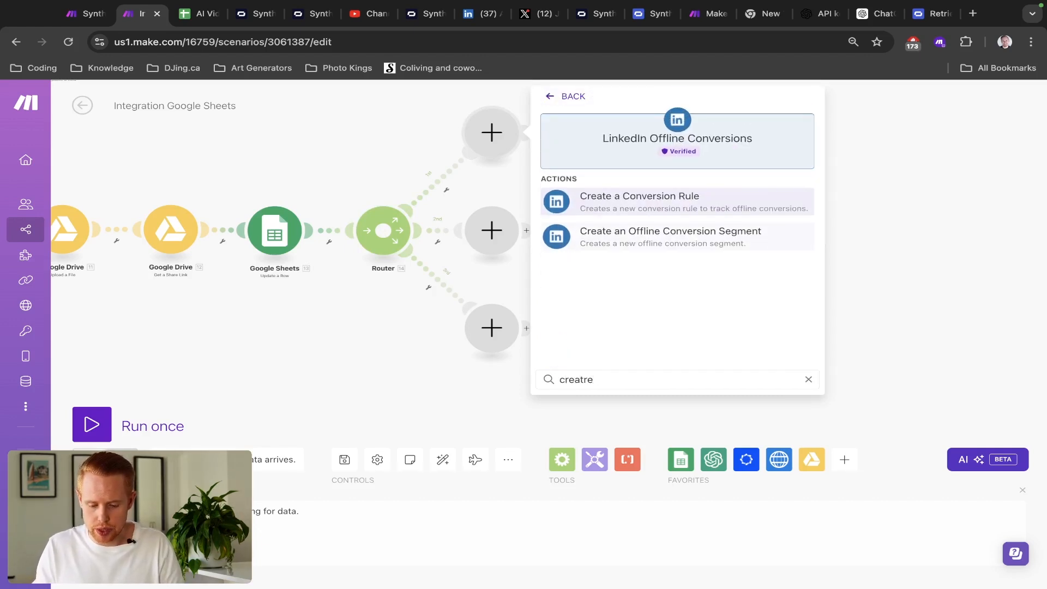
key(BackSpace)
key(BackSpace)
key(BackSpace)
key(BackSpace)
key(BackSpace)
key(BackSpace)
key(BackSpace)
text(video)
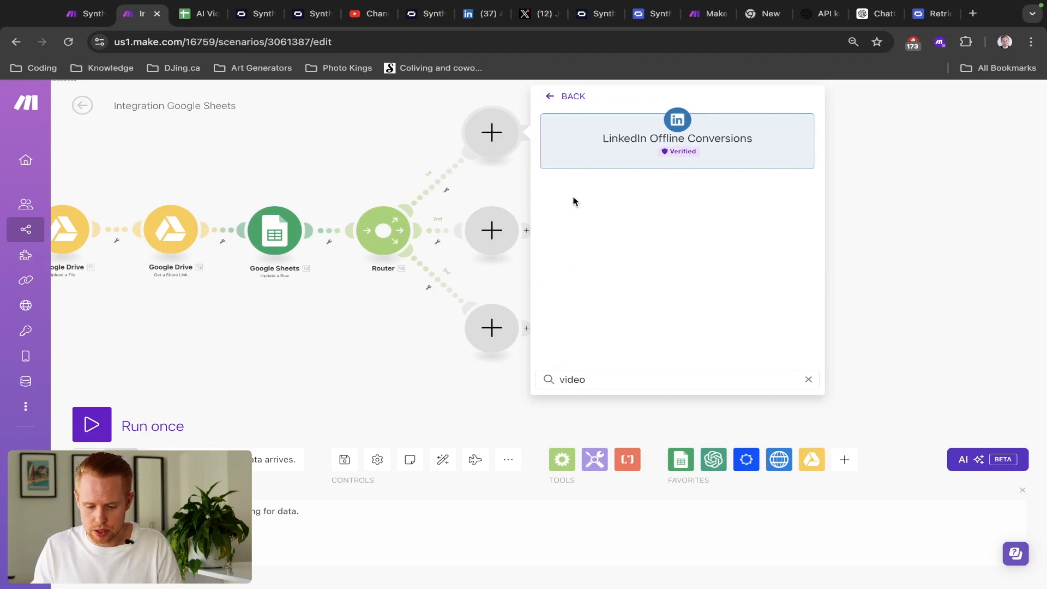
click(550, 100)
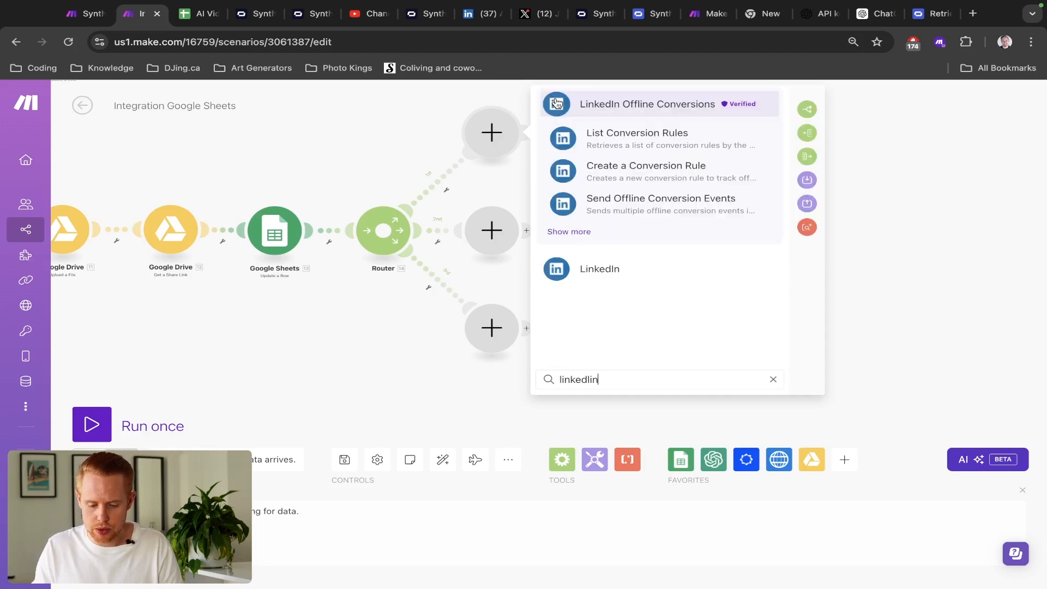
- Put LinkedIn's Create a User Video Post module on the first route, posting the HTTP file
click(589, 276)
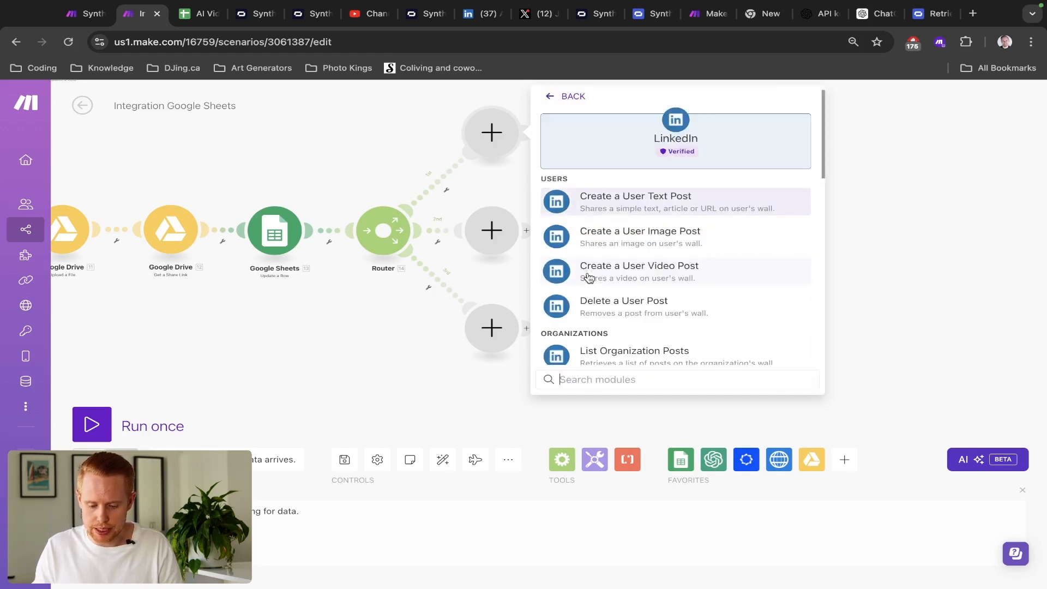
click(631, 268)
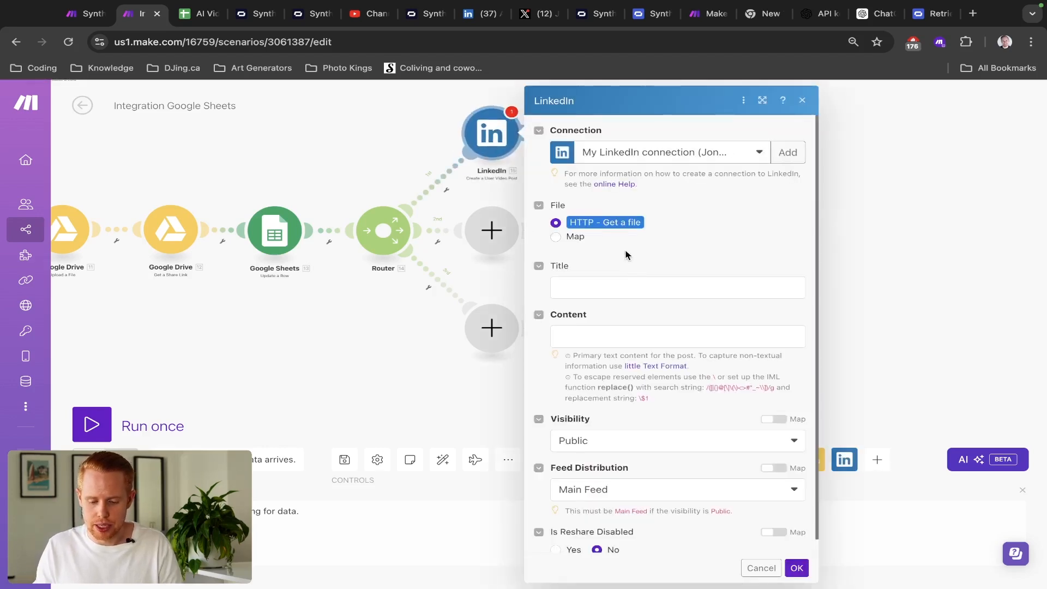
scroll(617, 232, up, 5)
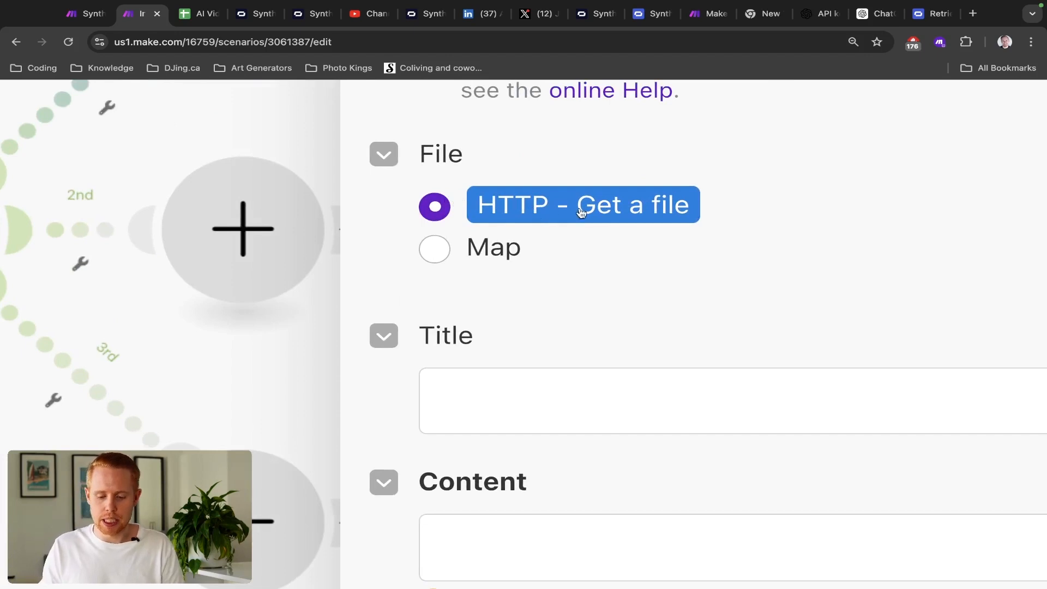
scroll(633, 216, down, 5)
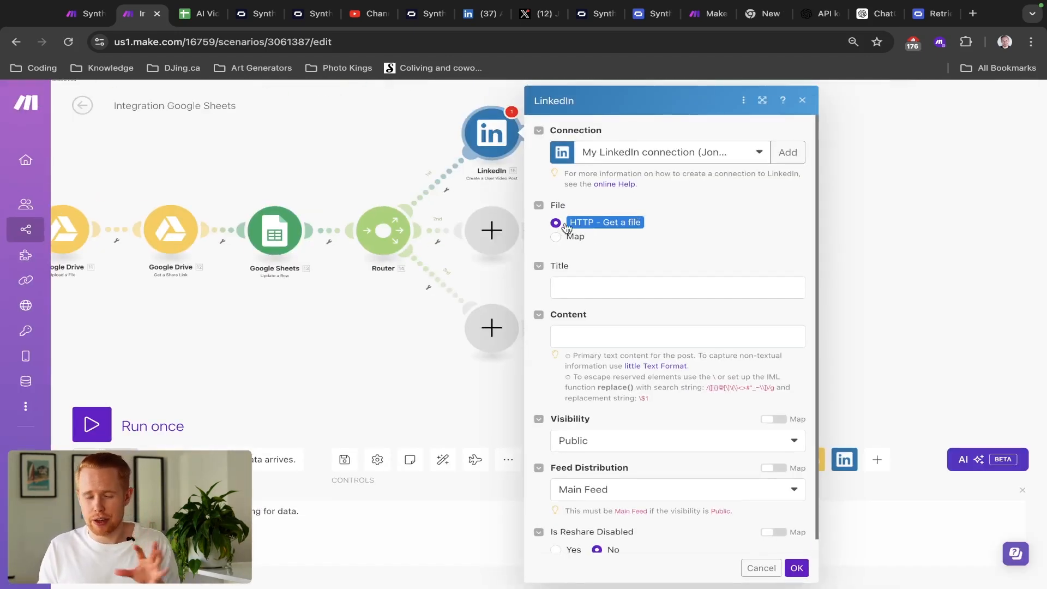
click(586, 281)
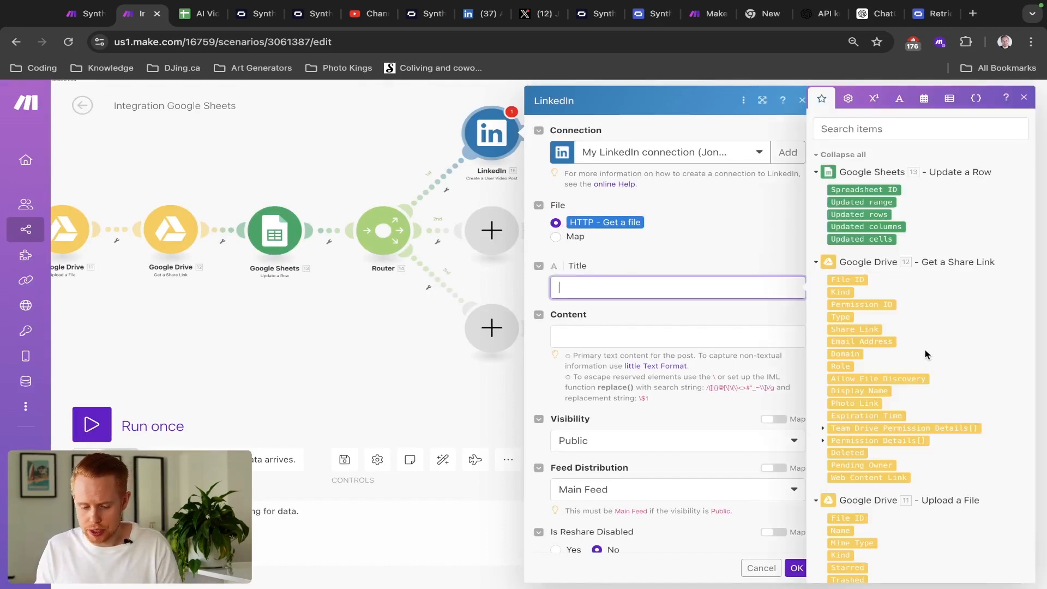
- Look up the LinkedIn title in J2 and description in K2 of the AI Video sheet
scroll(911, 360, down, 10)
key(ctrl+Tab)
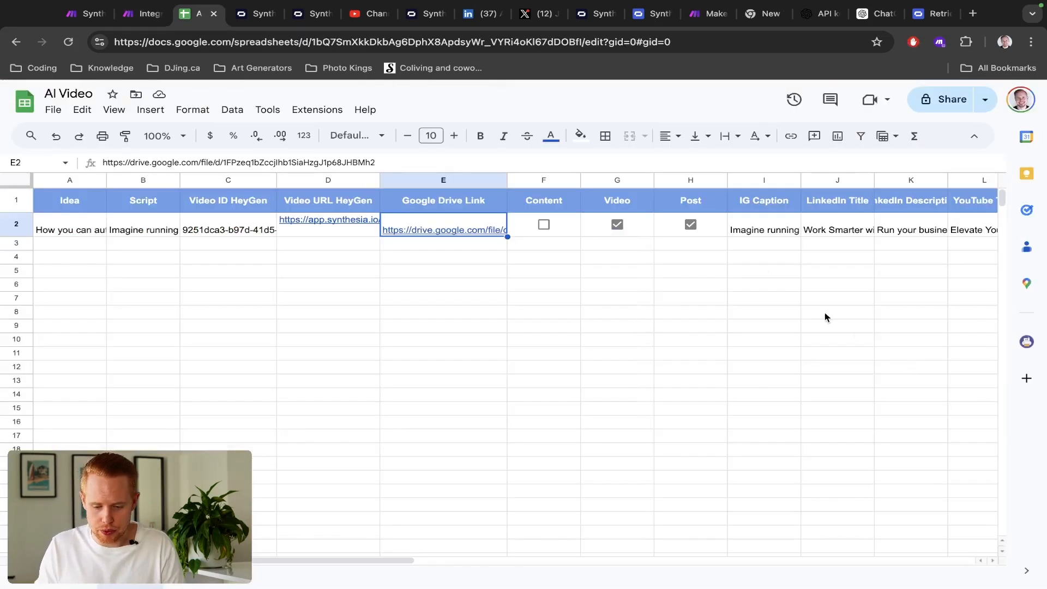
scroll(762, 265, right, 3)
click(587, 234)
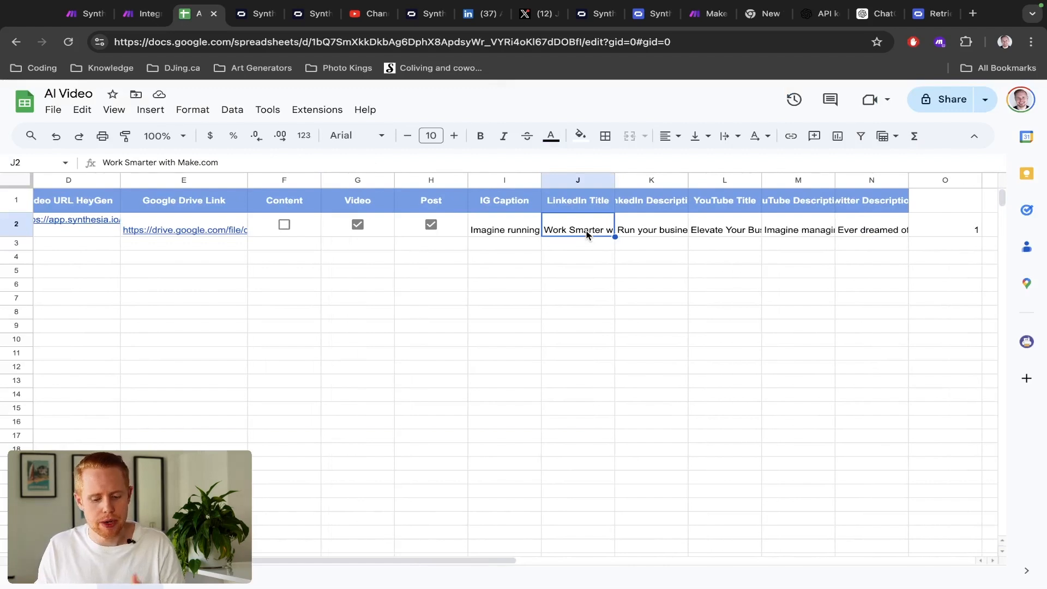
click(655, 229)
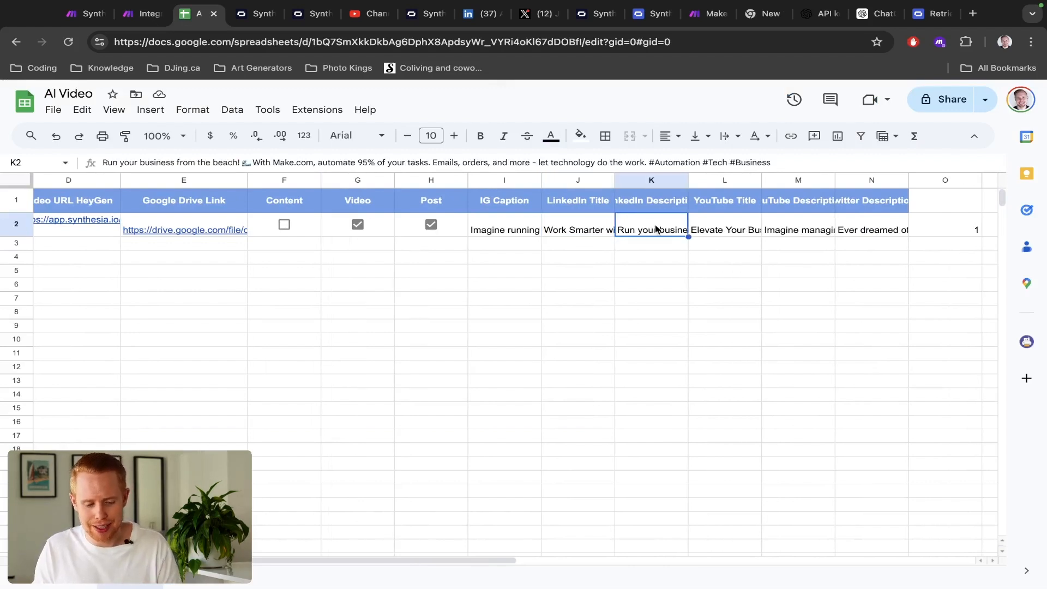
key(ctrl+shift+Tab)
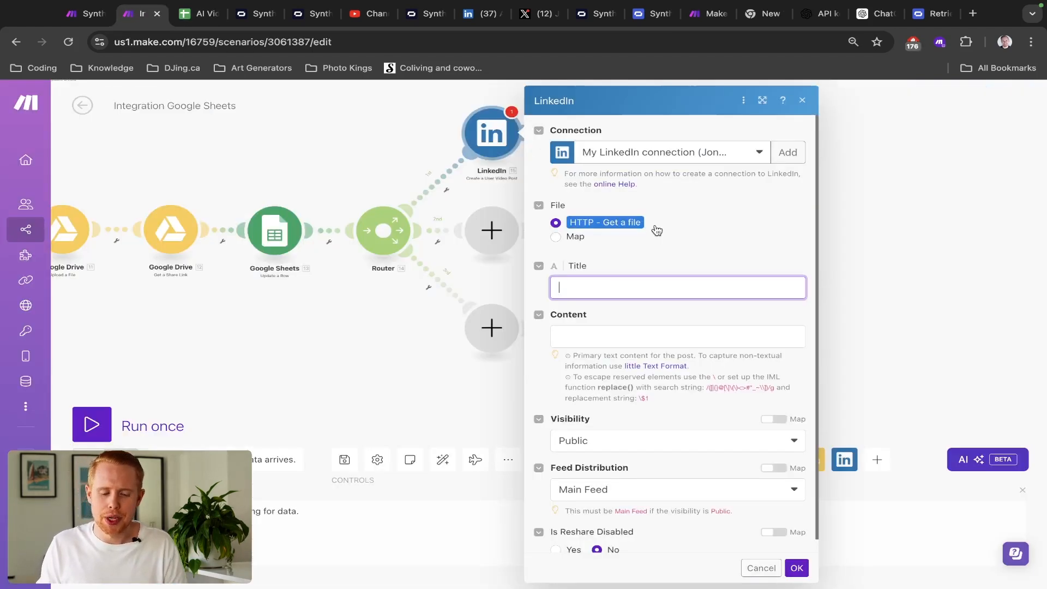
- Expand the trigger row's column values and confirm that columns J and K hold the LinkedIn text
scroll(859, 397, down, 15)
scroll(859, 397, down, 20)
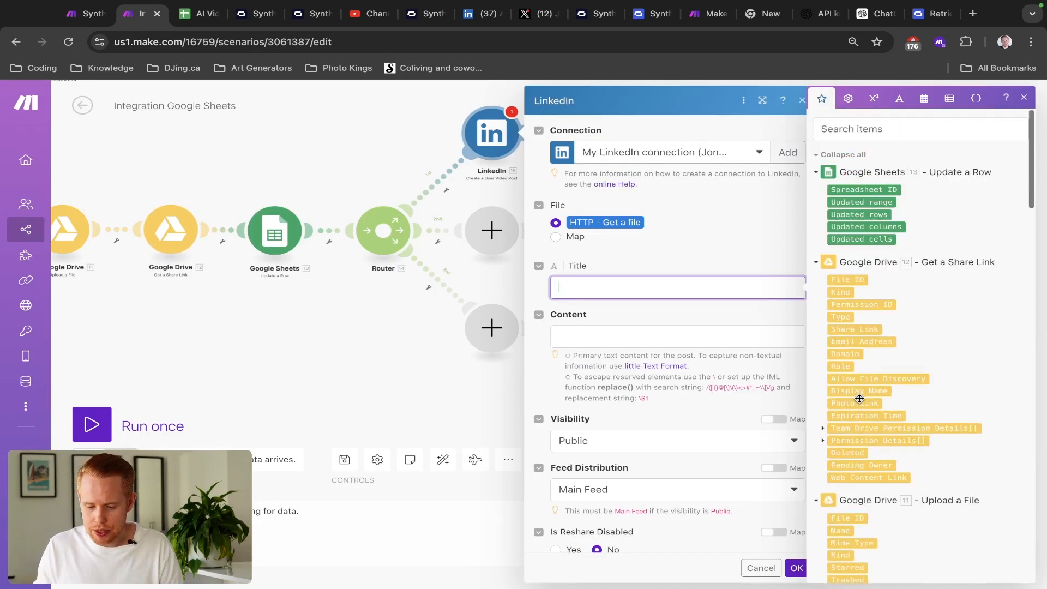
scroll(859, 402, up, 10)
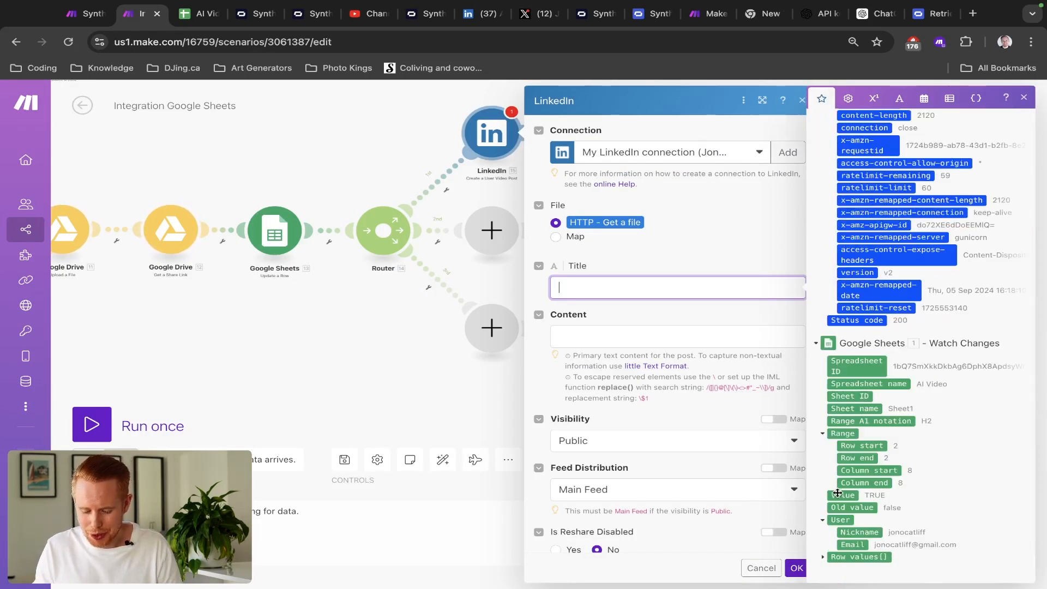
click(824, 558)
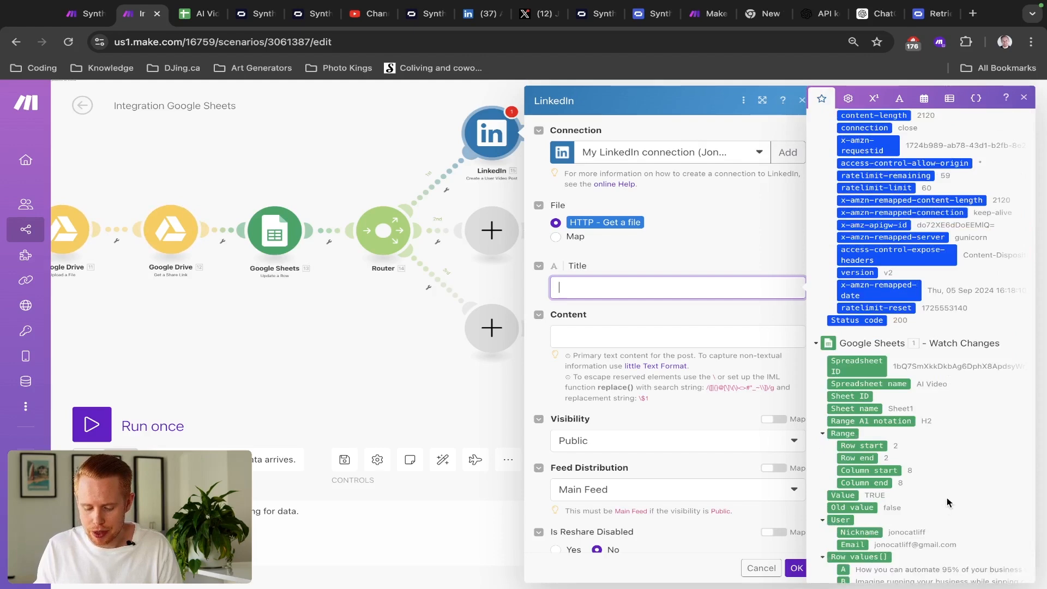
scroll(947, 498, down, 5)
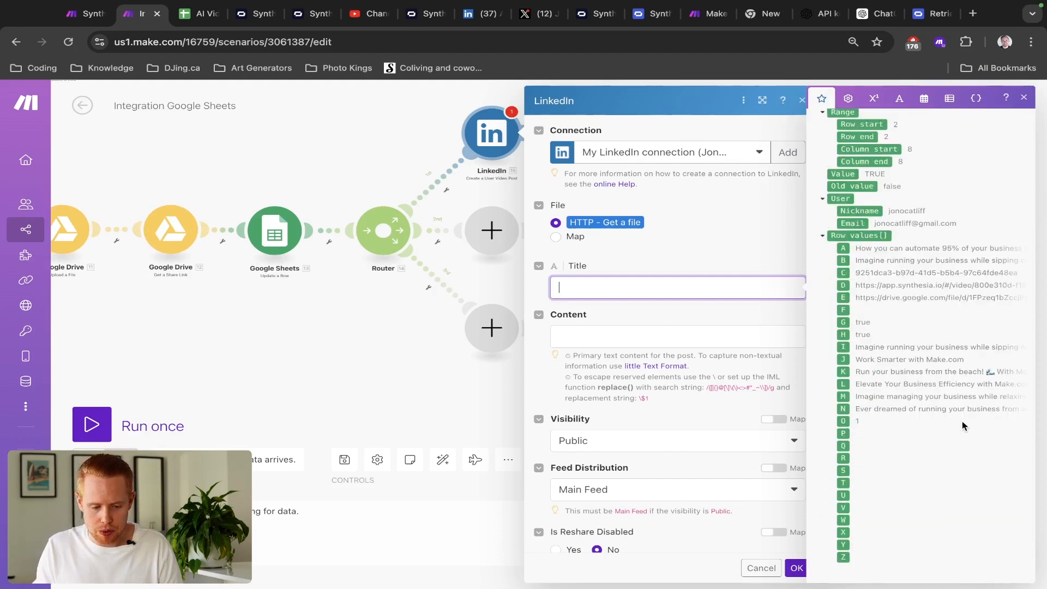
key(ctrl+Tab)
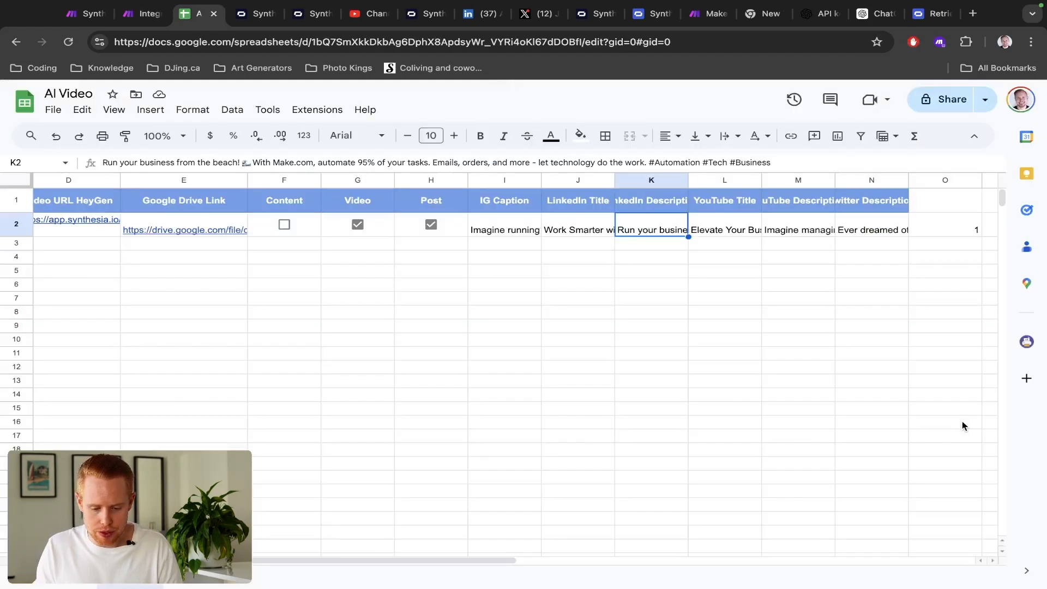
click(565, 181)
shift+click(642, 180)
key(ctrl+shift+Tab)
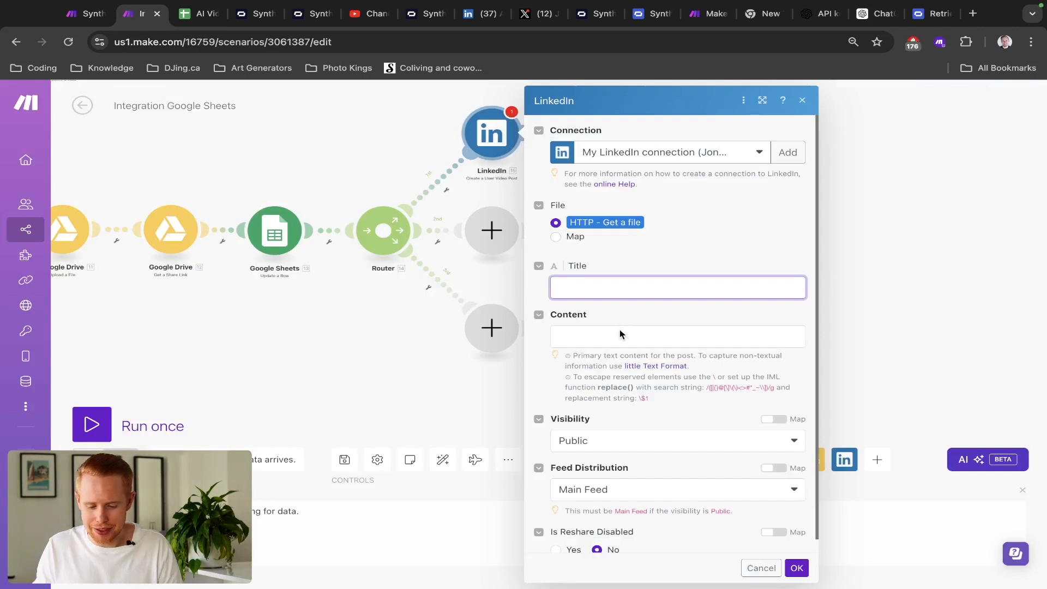
scroll(951, 496, down, 15)
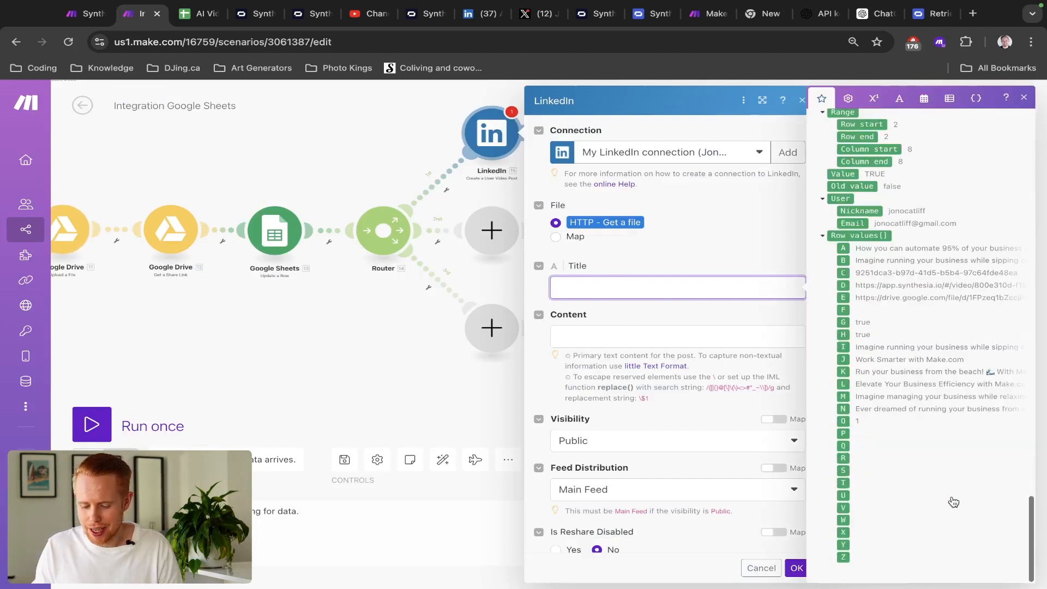
- Map row value J into the post Title and row value K into Content
click(844, 358)
click(689, 339)
click(844, 371)
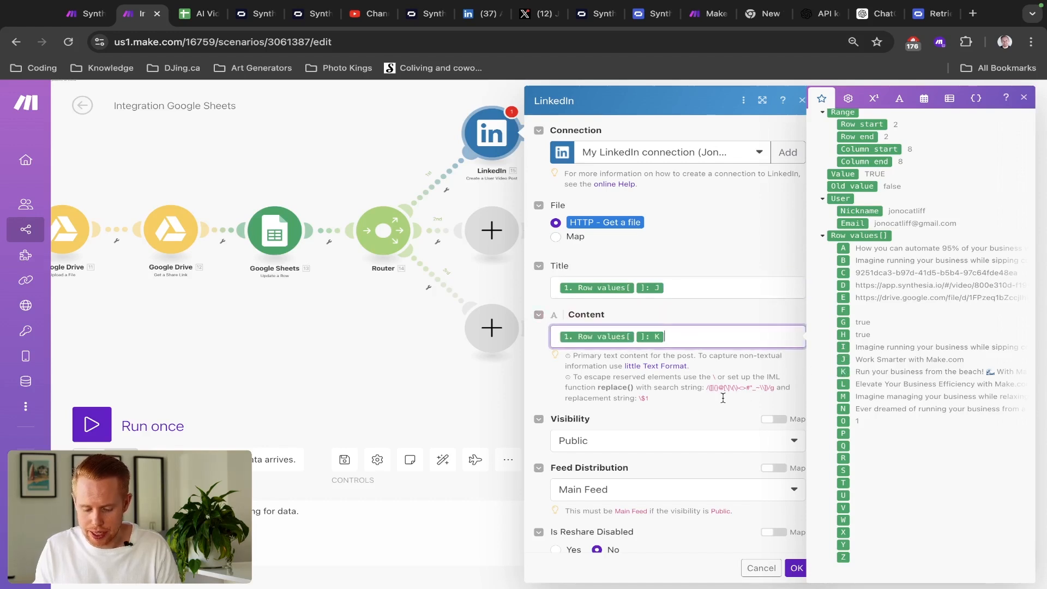
click(659, 411)
scroll(660, 410, down, 1)
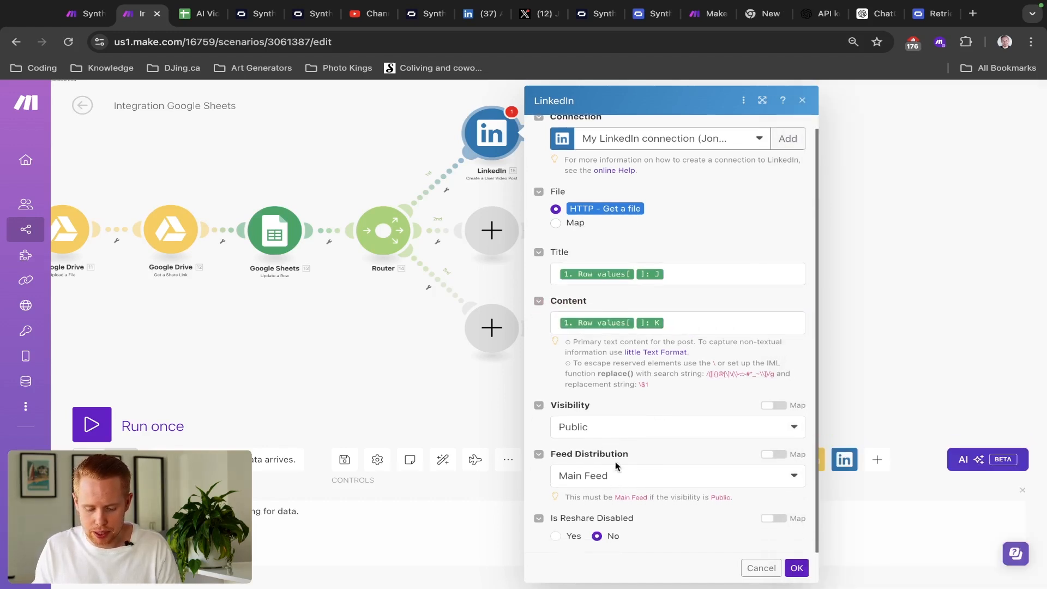
- Set Visibility to Only my connections and Feed Distribution to None, then save the module
click(631, 438)
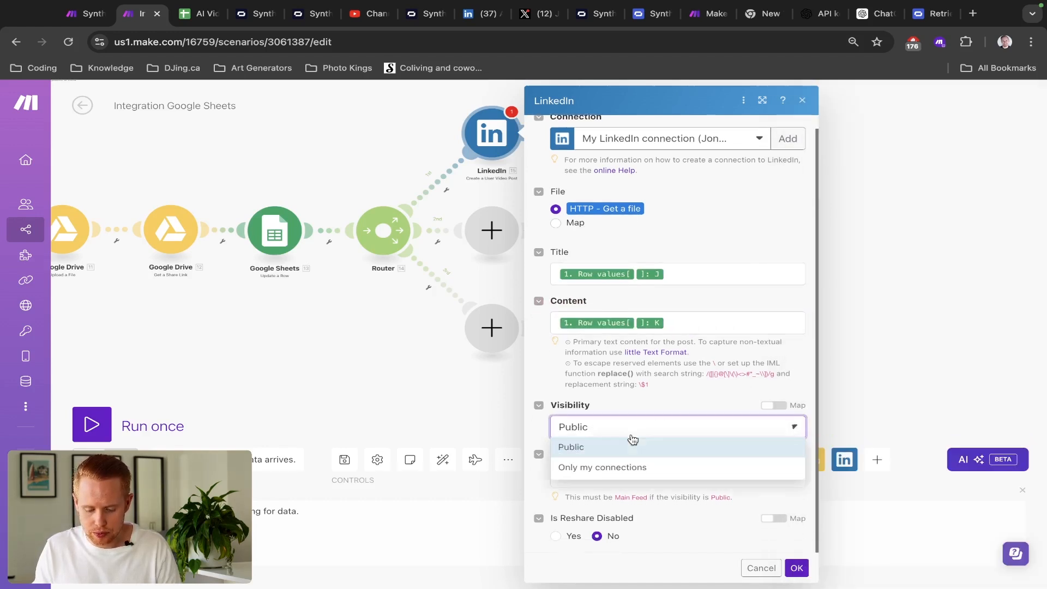
click(631, 467)
click(632, 479)
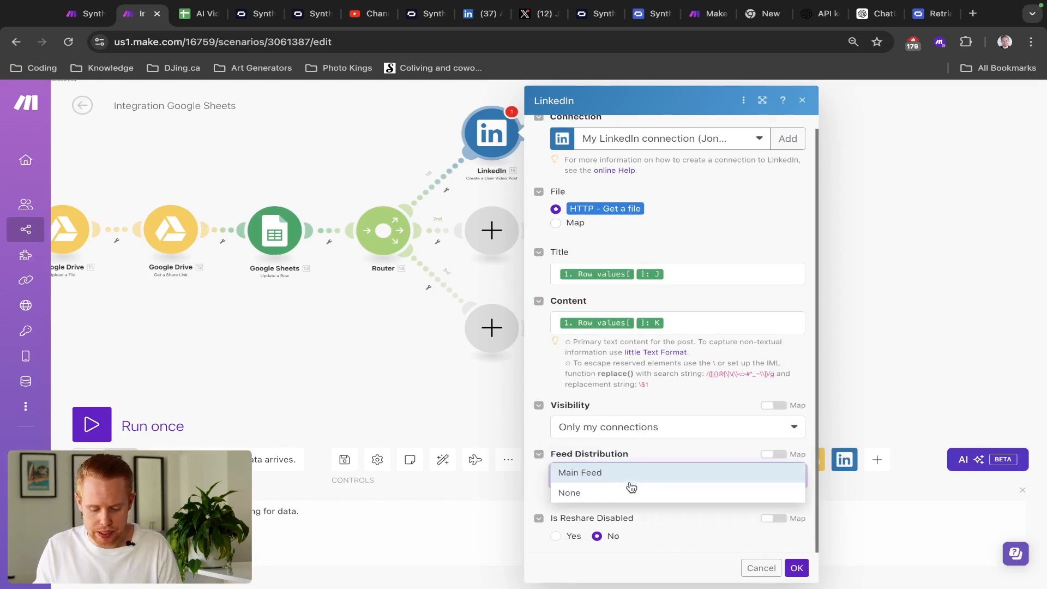
click(626, 497)
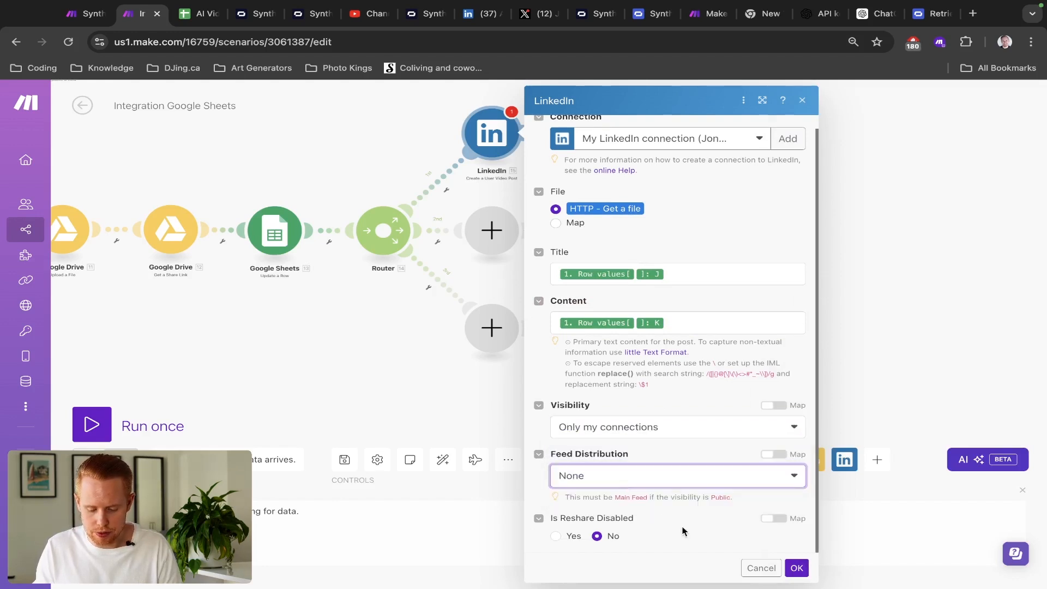
click(795, 568)
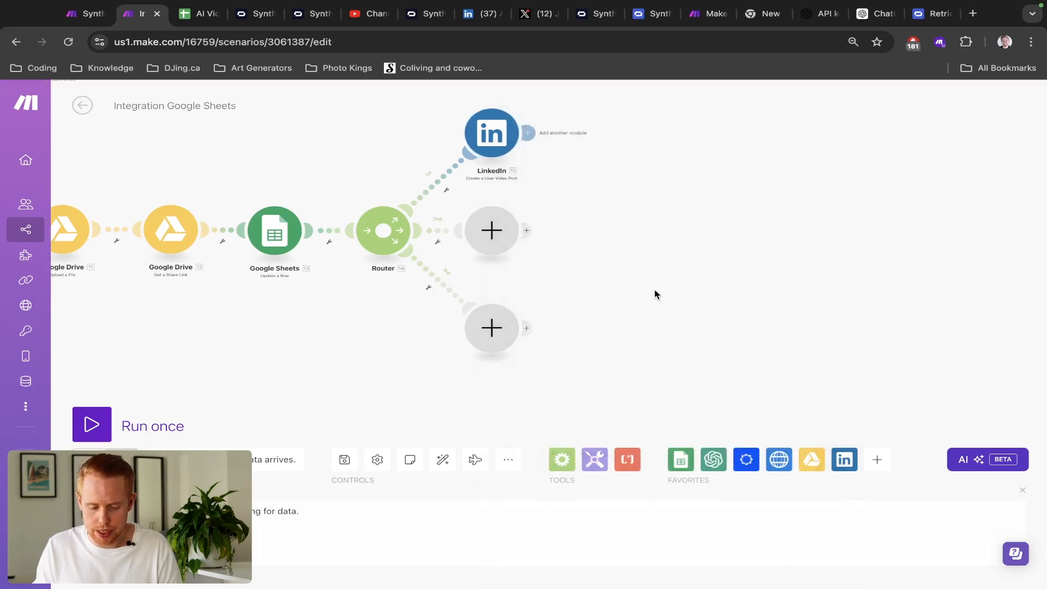
- Search 'twitter' on the router's second branch and pick the X (formerly Twitter) app
scroll(597, 224, down, 2)
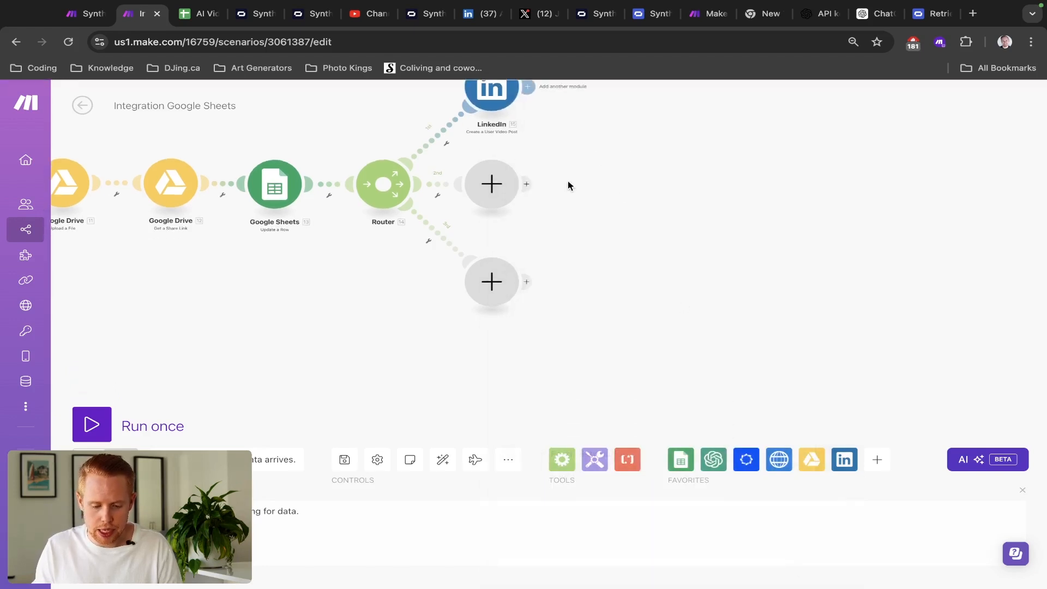
click(491, 185)
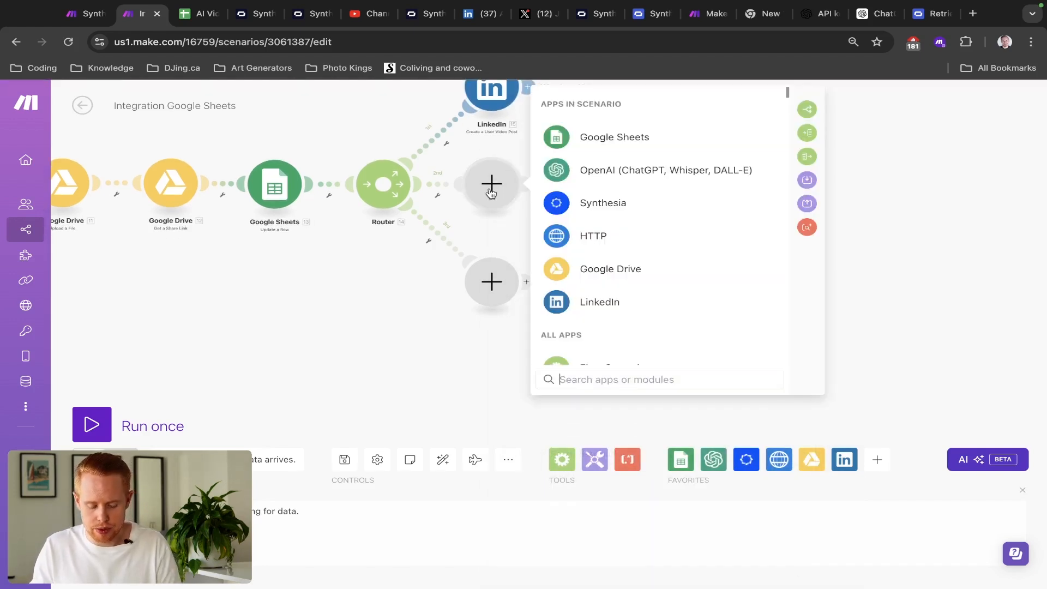
text(twitter)
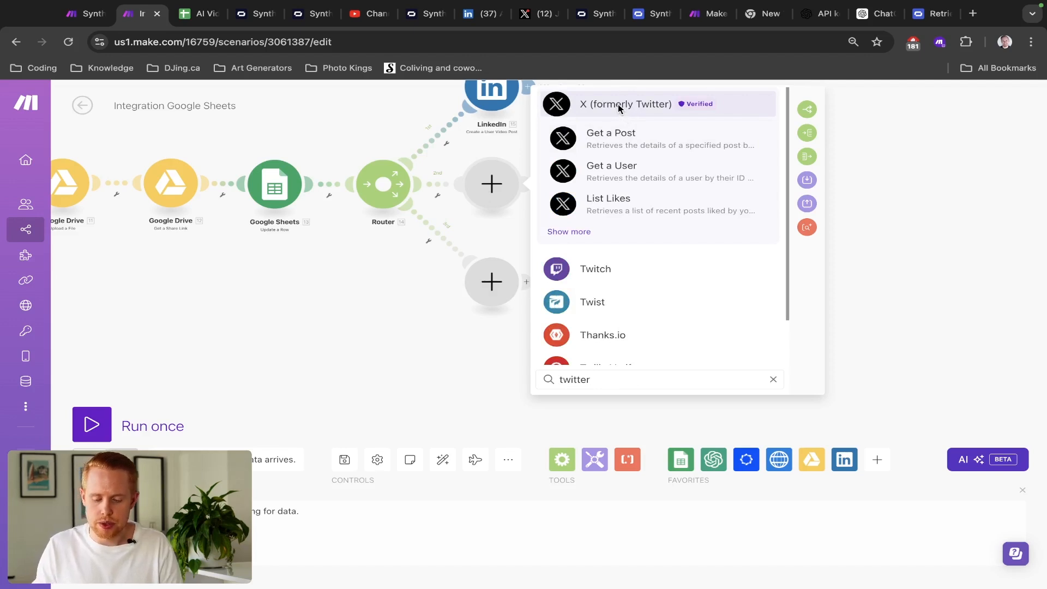
click(617, 104)
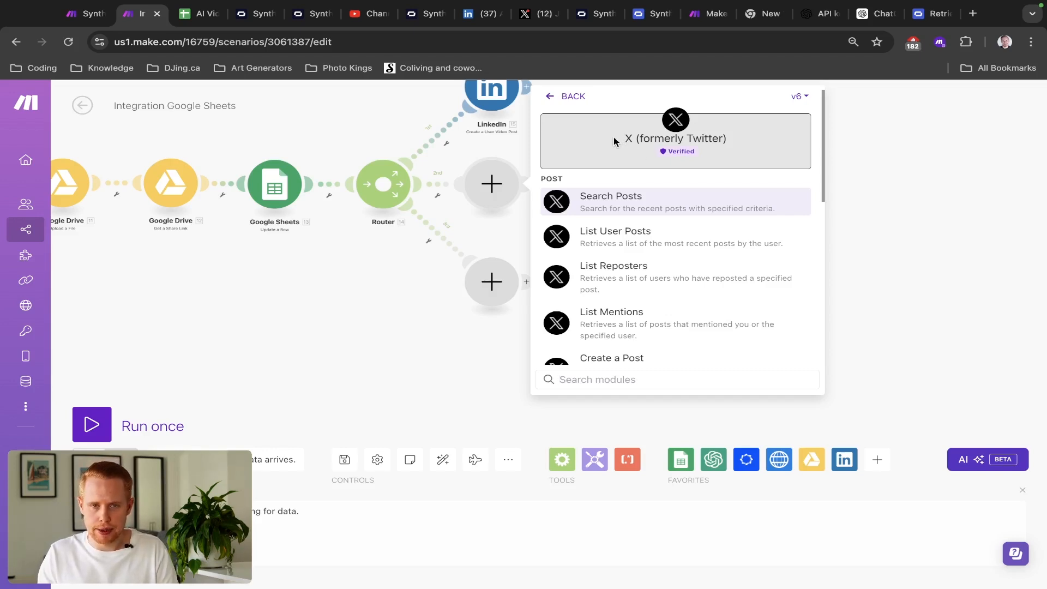
click(799, 101)
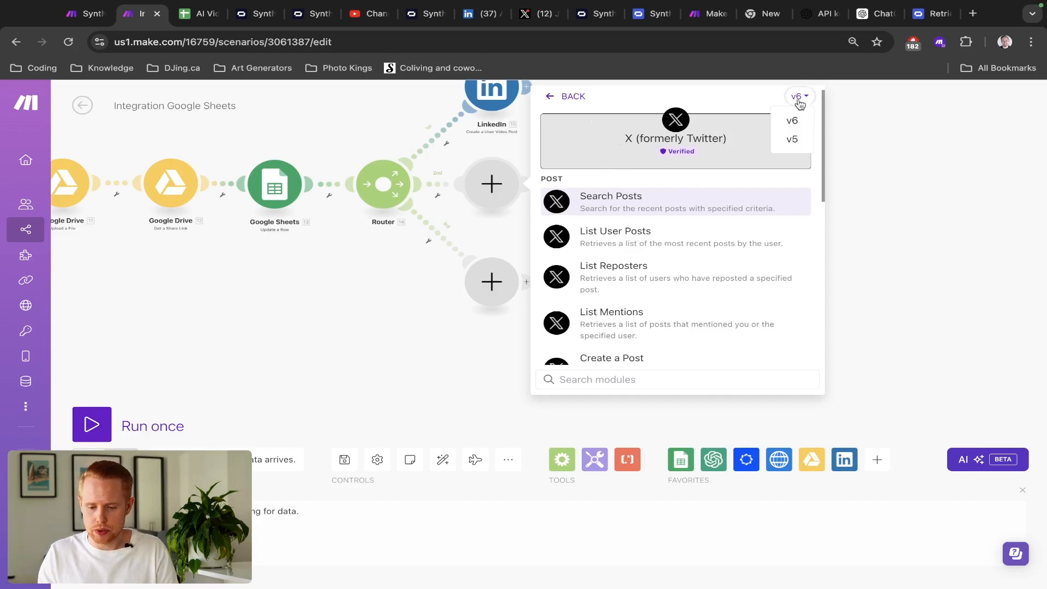
click(800, 103)
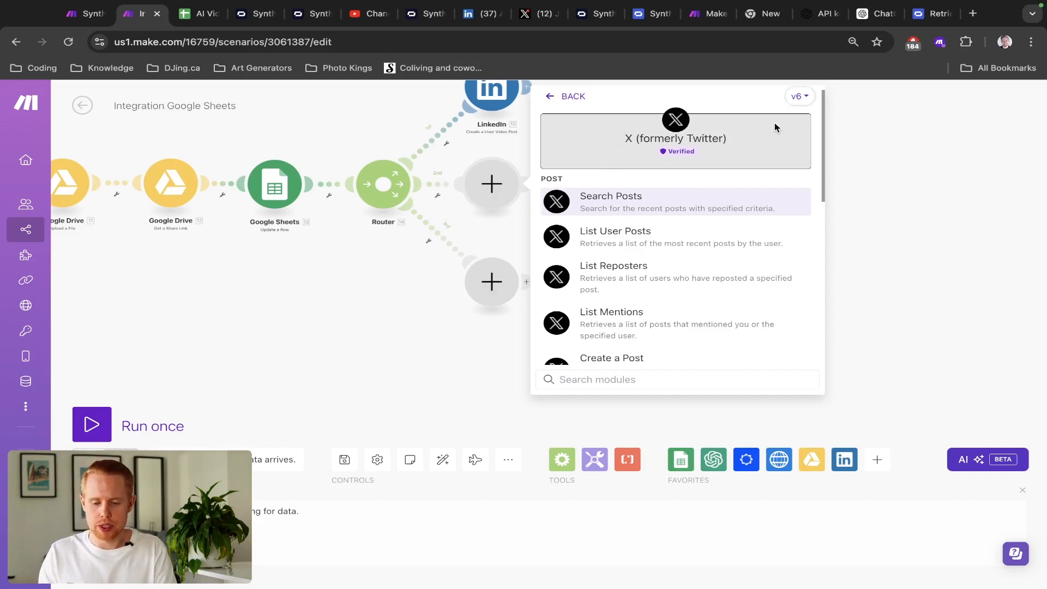
- After checking the Synthesia Video scenario, switch X to v5 and add Upload a Media
key(ctrl+shift+Tab)
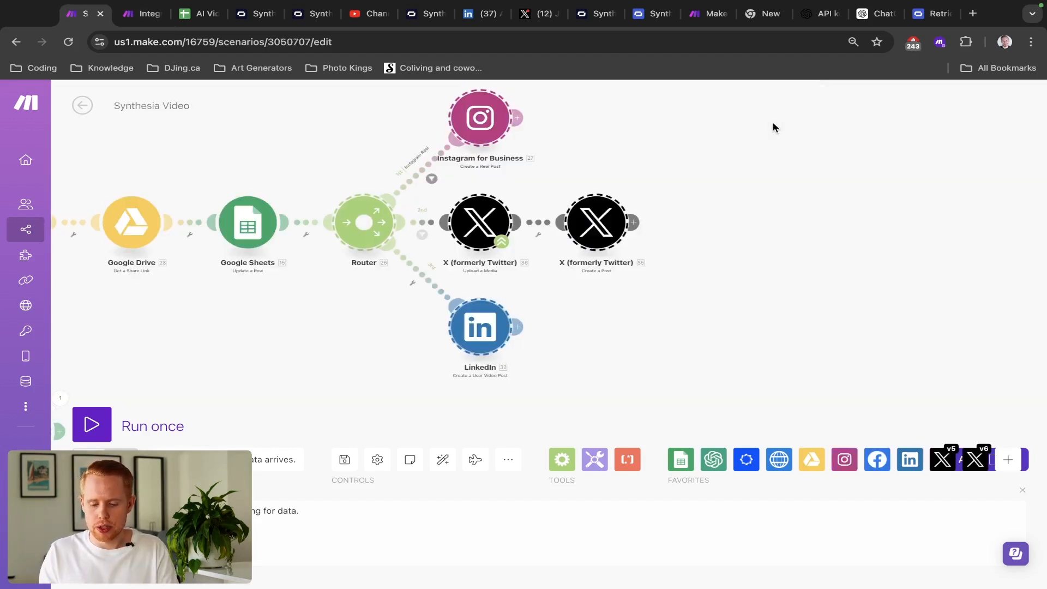
scroll(539, 293, up, 5)
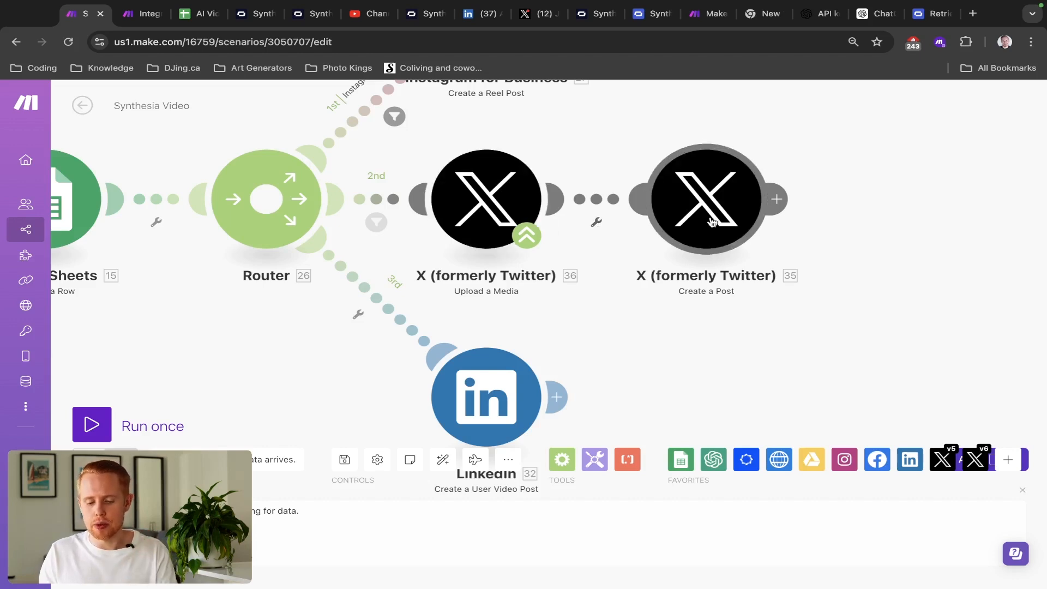
key(ctrl+Tab)
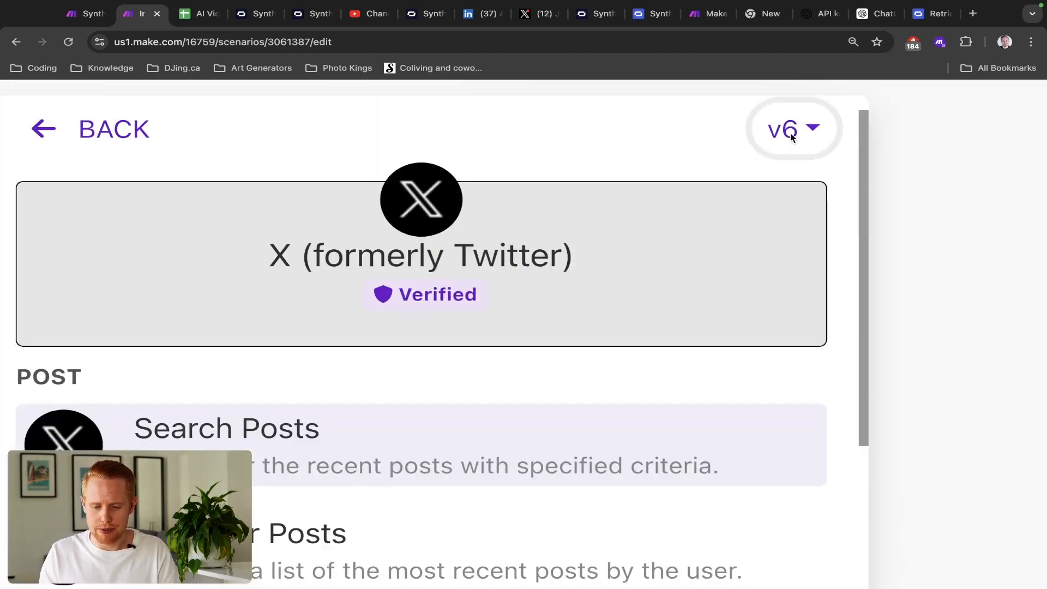
click(791, 136)
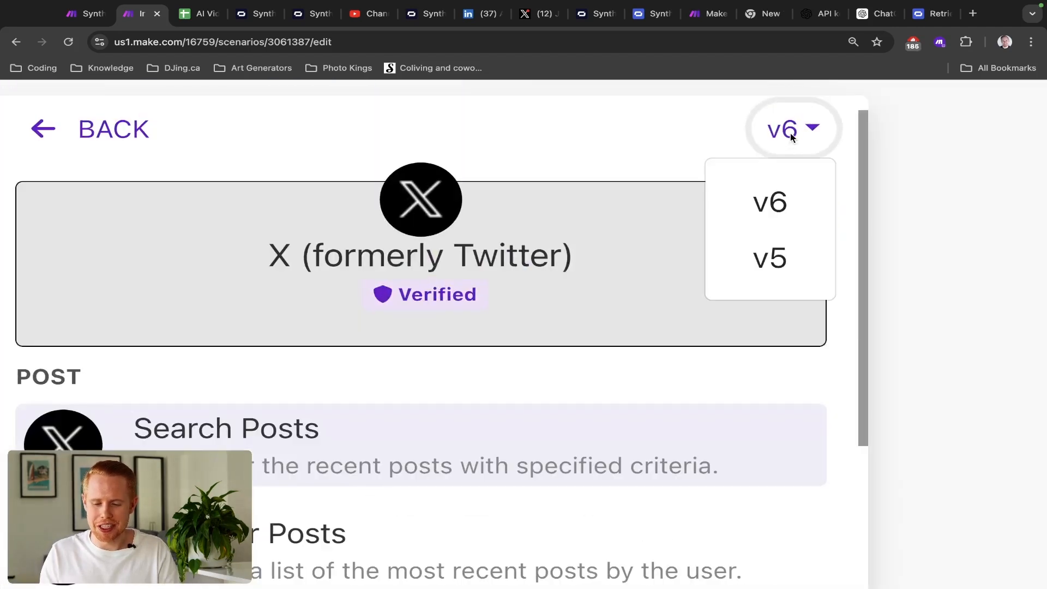
click(775, 261)
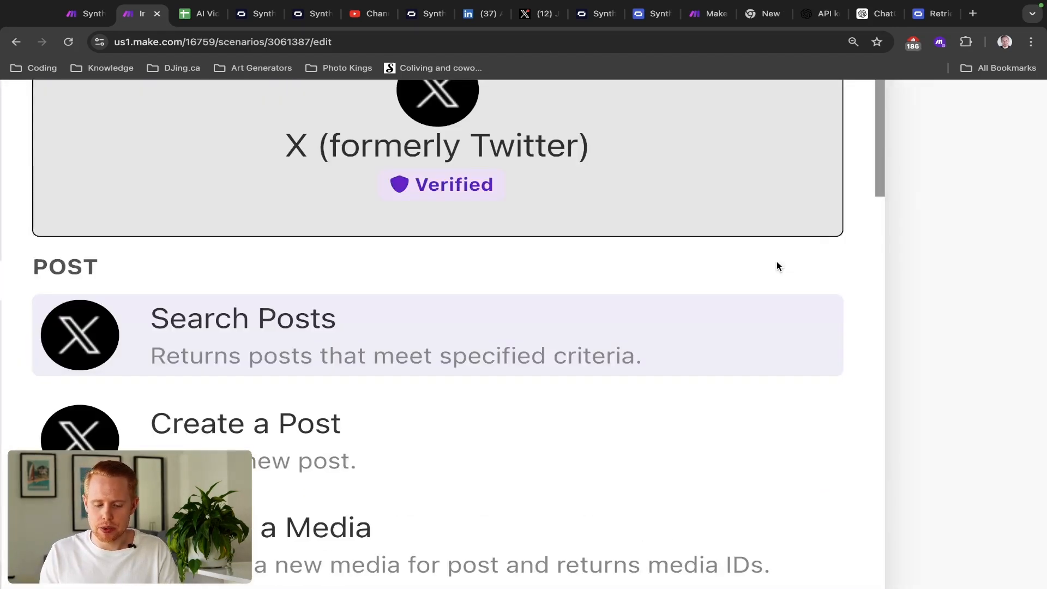
click(694, 270)
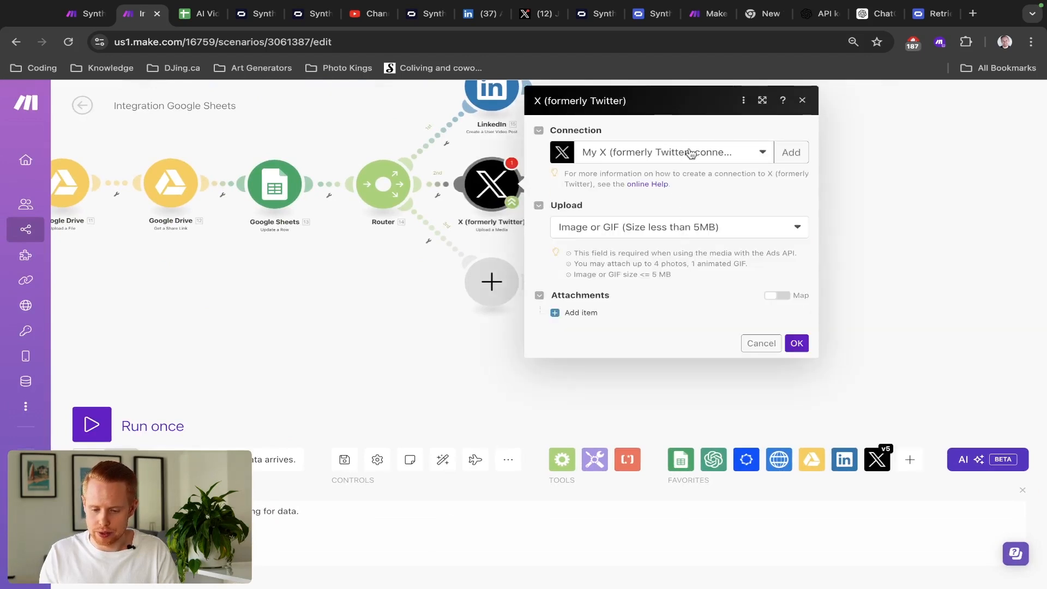
- Start a new X connection showing the API Key and Secret fields, then search 'make.com twitter' in a new tab
click(787, 155)
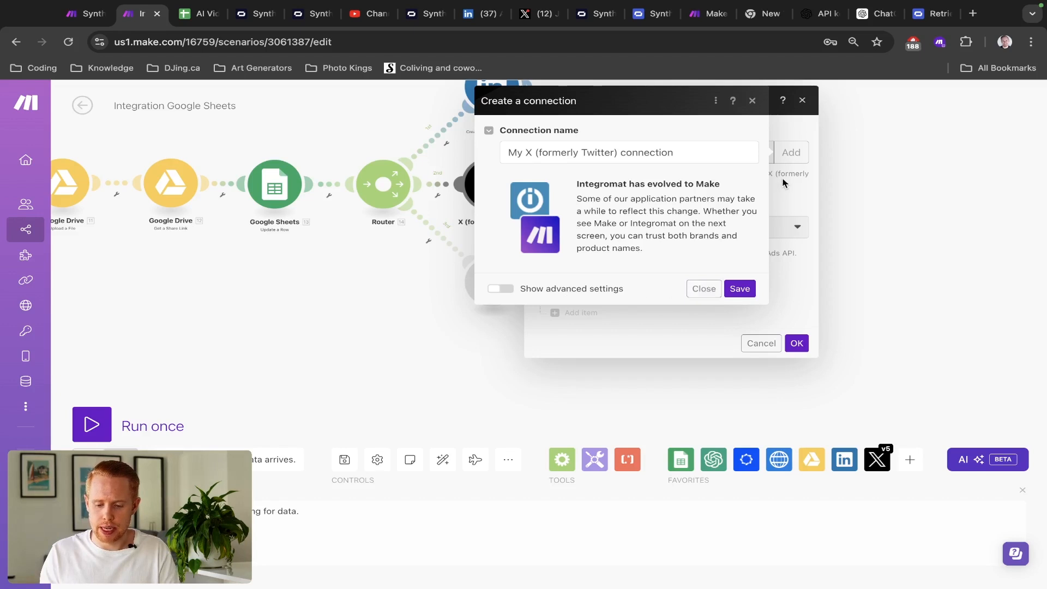
click(500, 289)
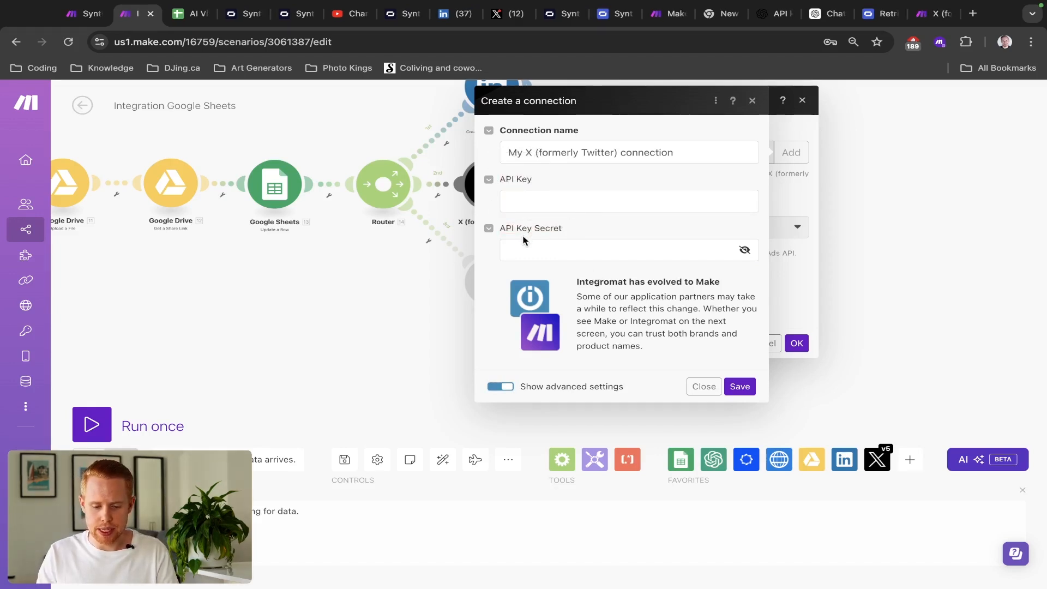
key(ctrl+t)
text(ma)
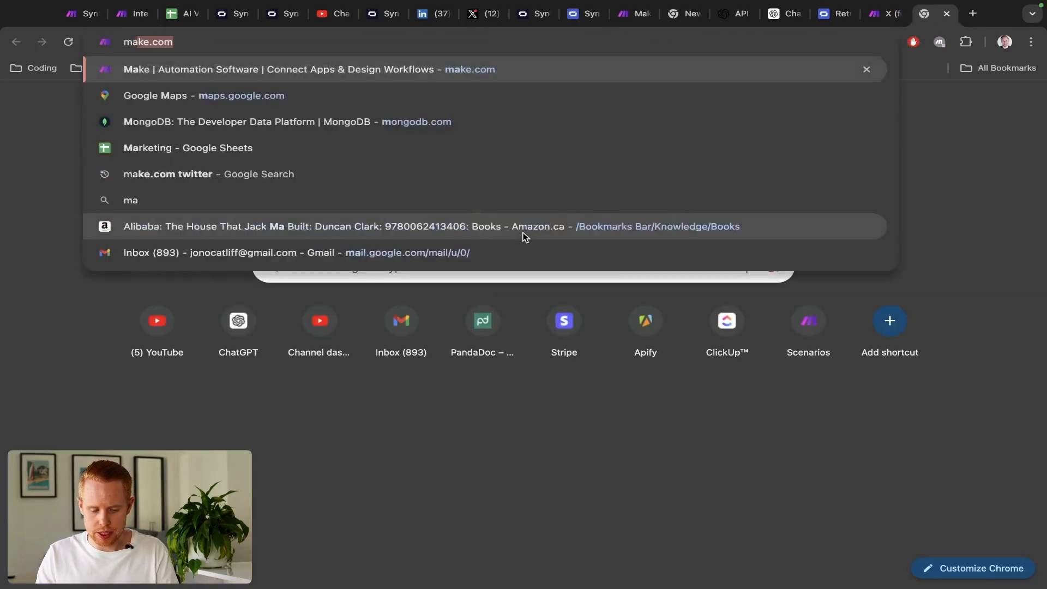
text(ke.com twitter)
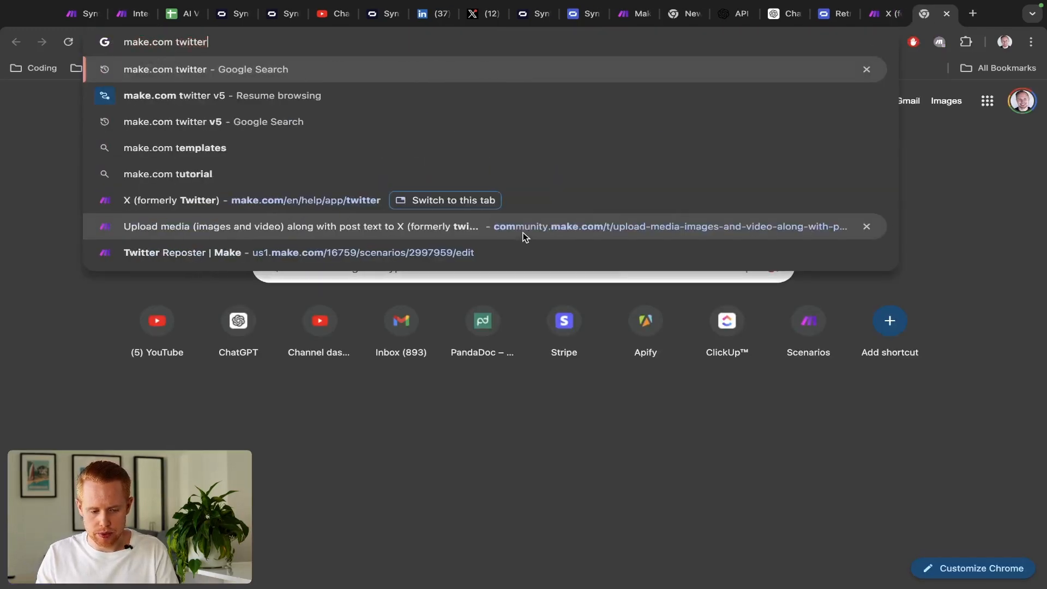
- Open Make's X (formerly Twitter) help page, with the X developer site in another tab
key(Return)
click(186, 254)
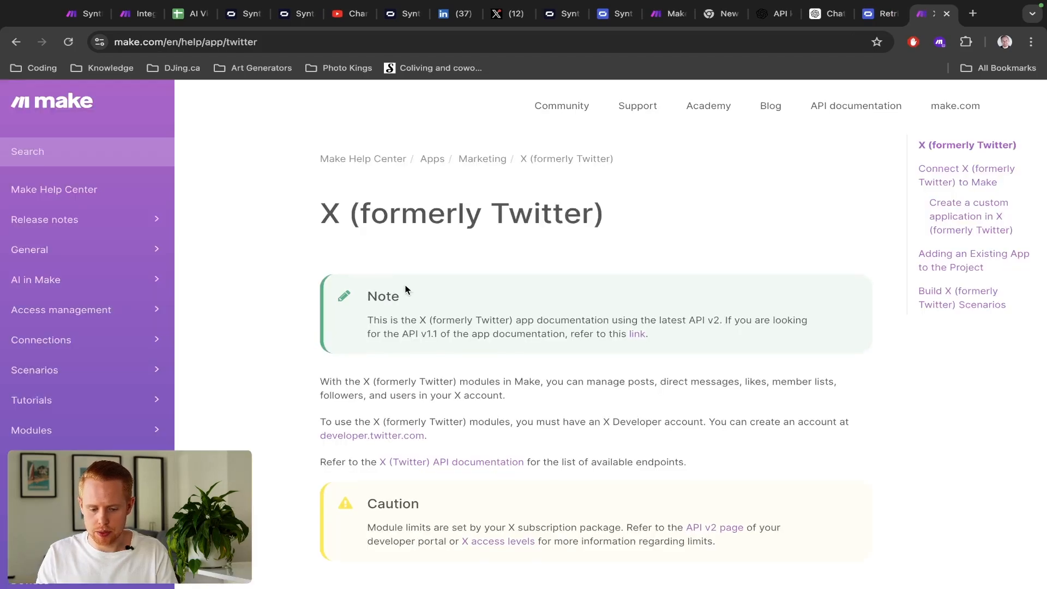
scroll(407, 291, down, 4)
super+click(382, 308)
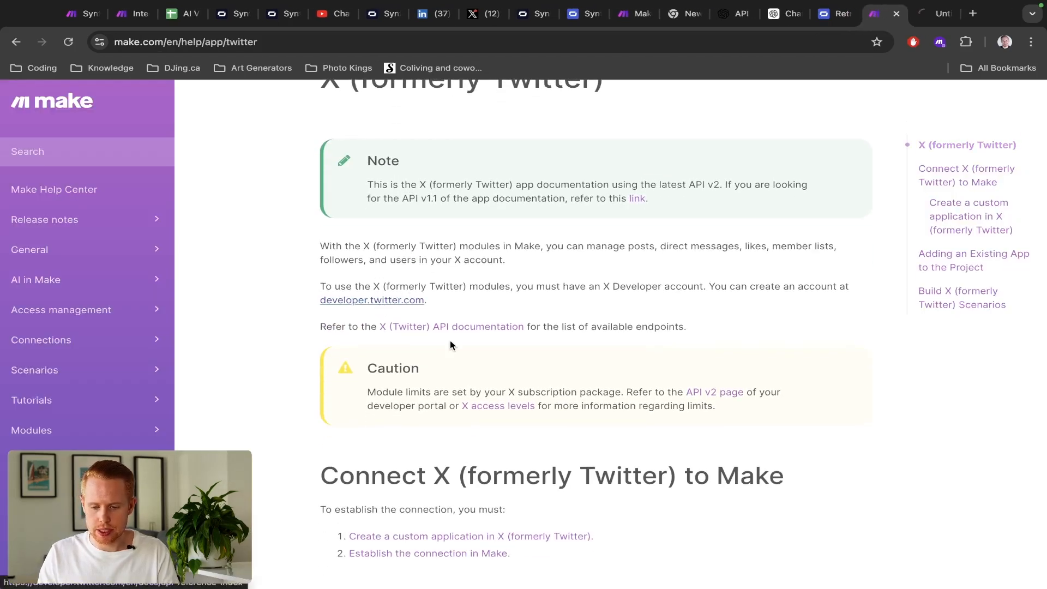
- Read through the help page's custom X application setup steps, then move to the developer site
scroll(414, 316, down, 4)
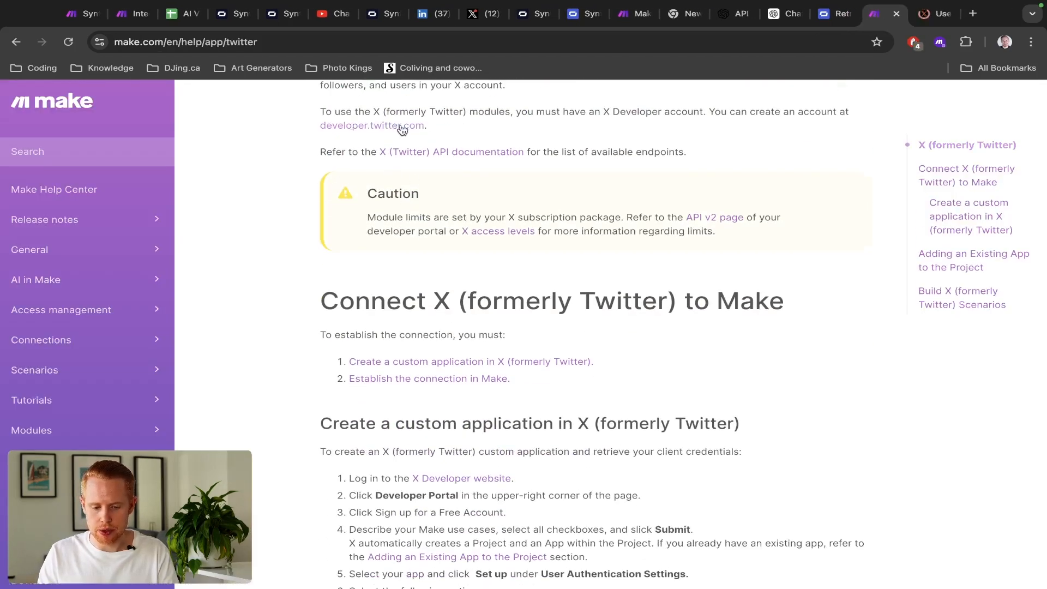
scroll(530, 293, down, 3)
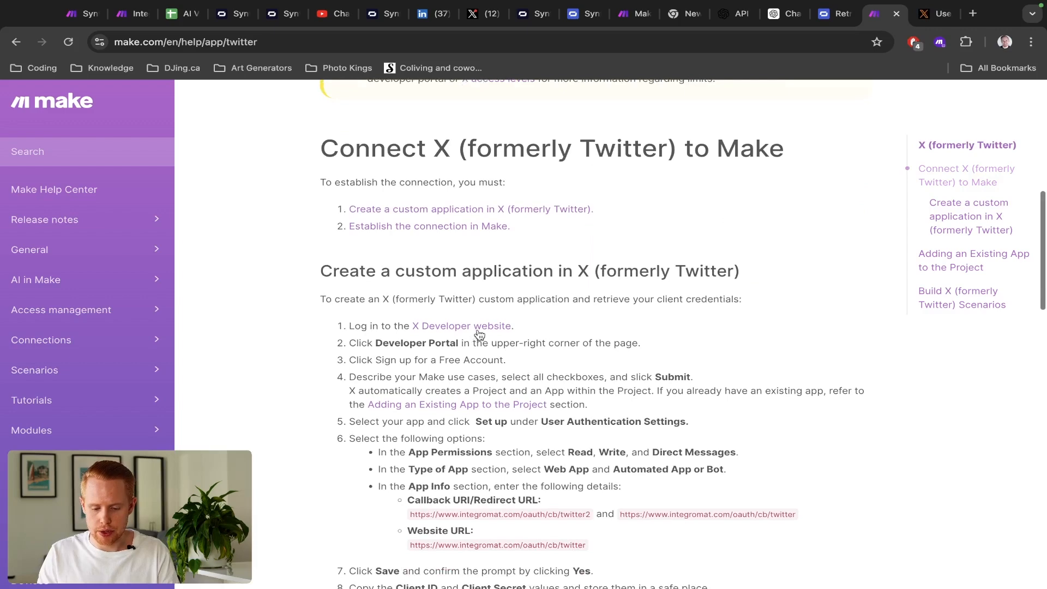
scroll(479, 334, down, 1)
scroll(479, 331, down, 1)
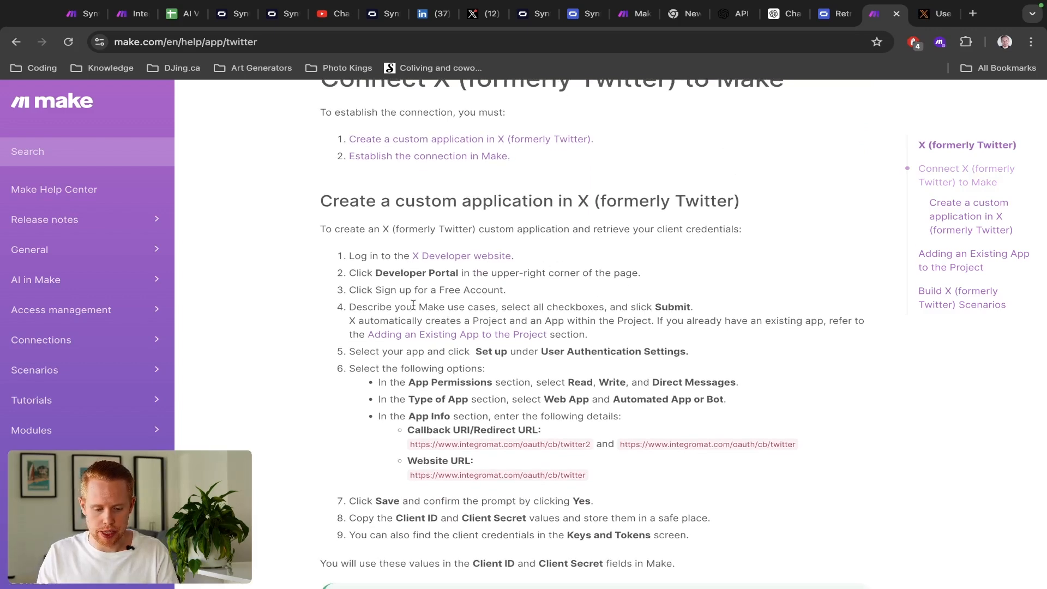
scroll(456, 302, down, 2)
drag(348, 195, 648, 470)
click(649, 462)
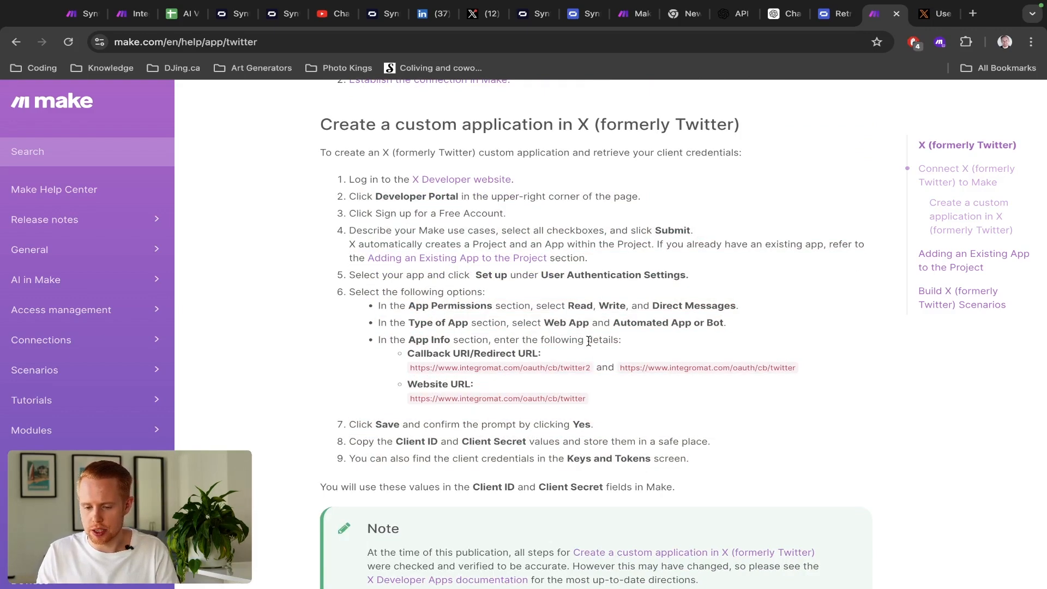
key(ctrl+Tab)
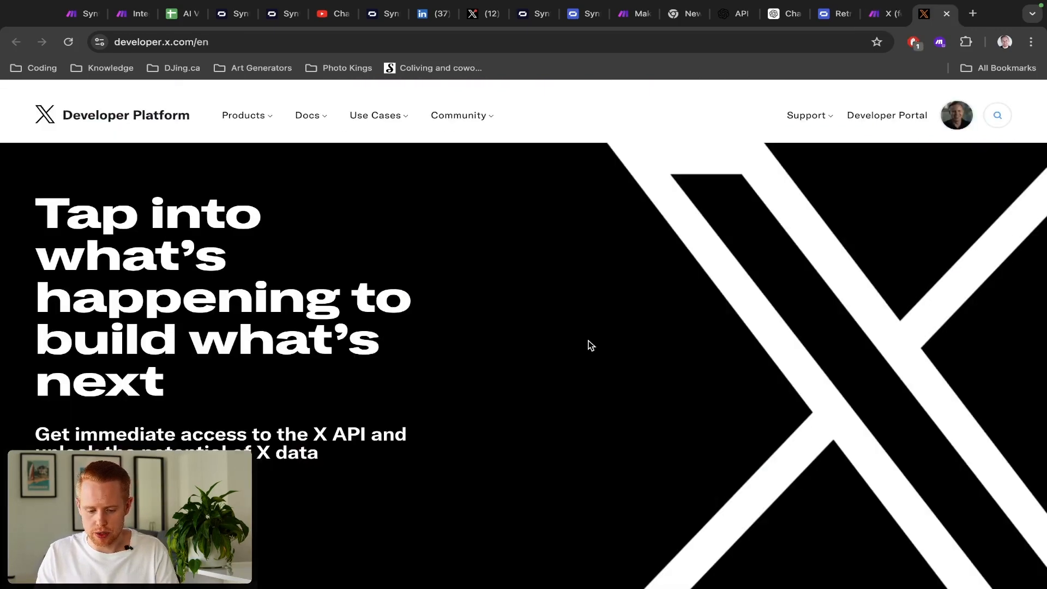
- Open the X developer portal dashboard and compare it with help step 4 on use cases
click(894, 117)
key(ctrl+shift+Tab)
key(super+w)
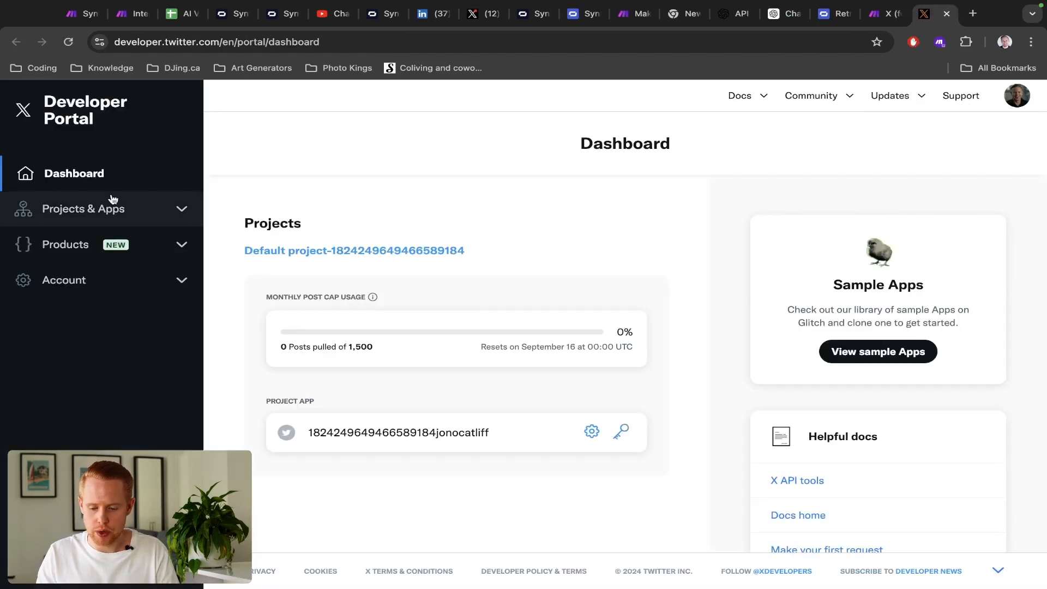
key(ctrl+shift+Tab)
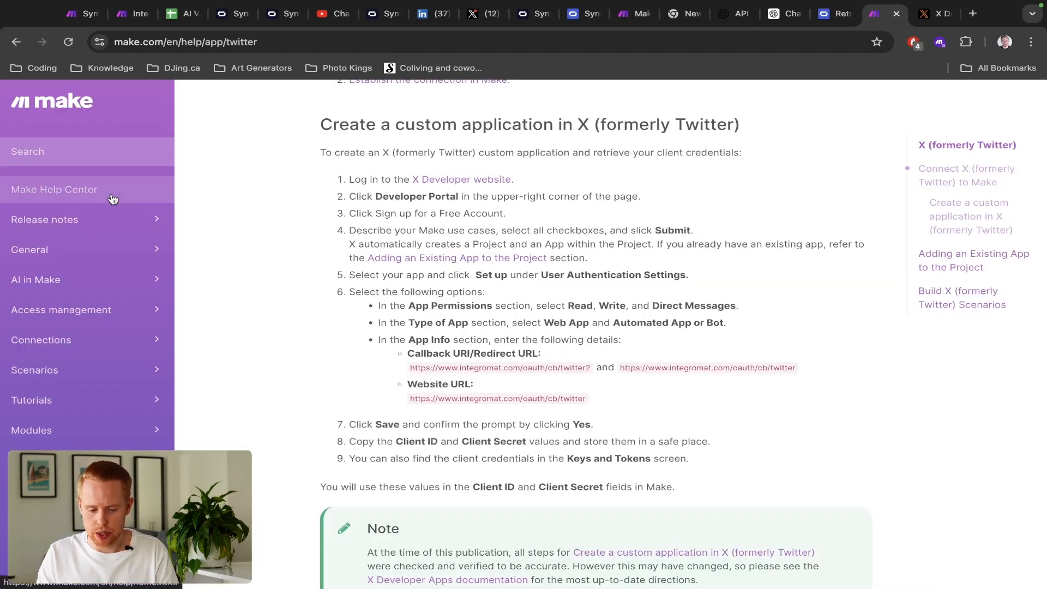
drag(405, 225, 671, 228)
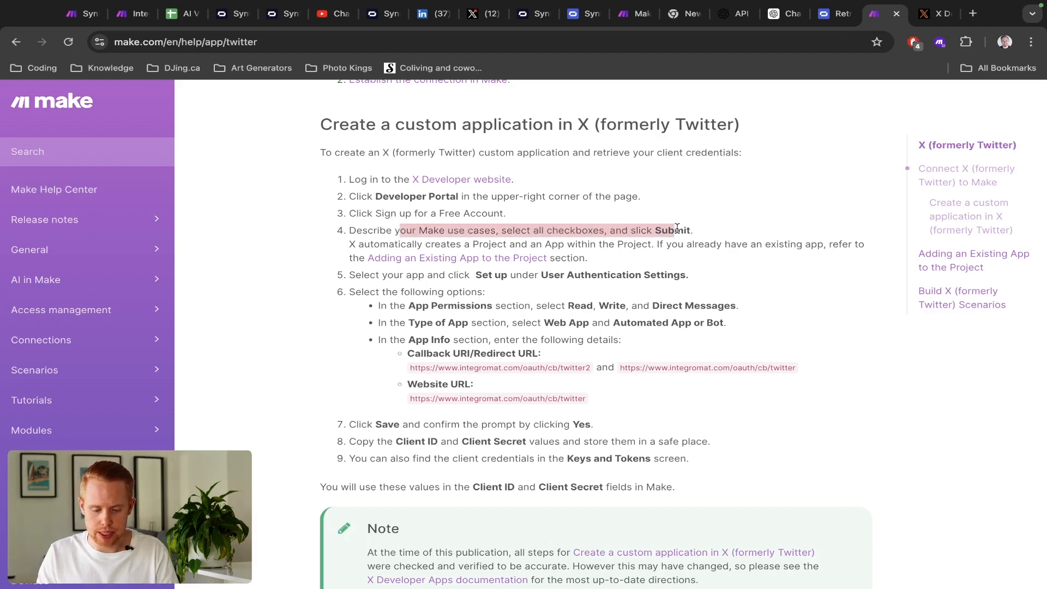
key(ctrl+Tab)
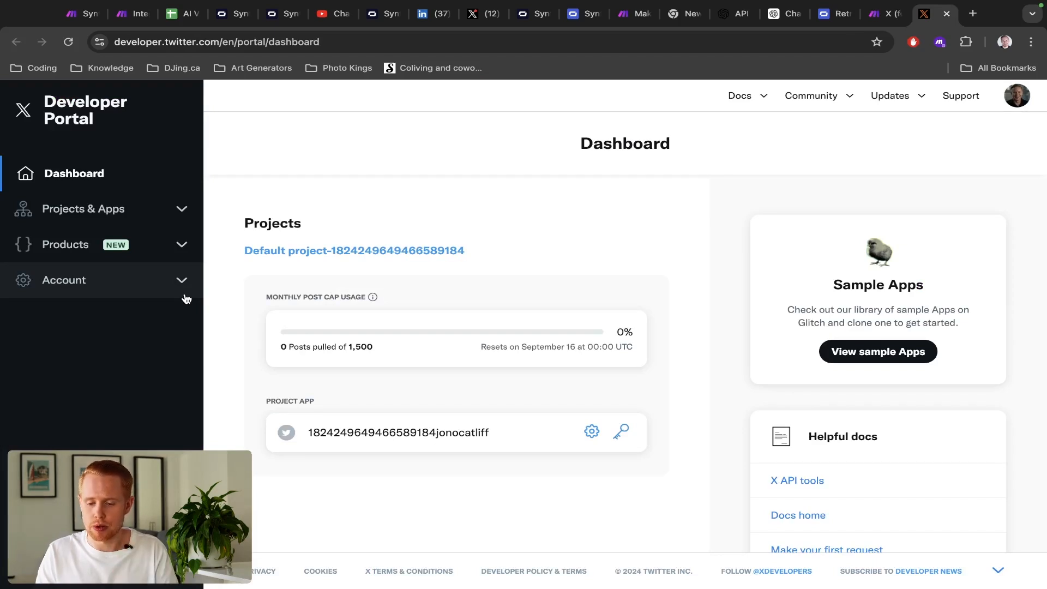
key(ctrl+shift+Tab)
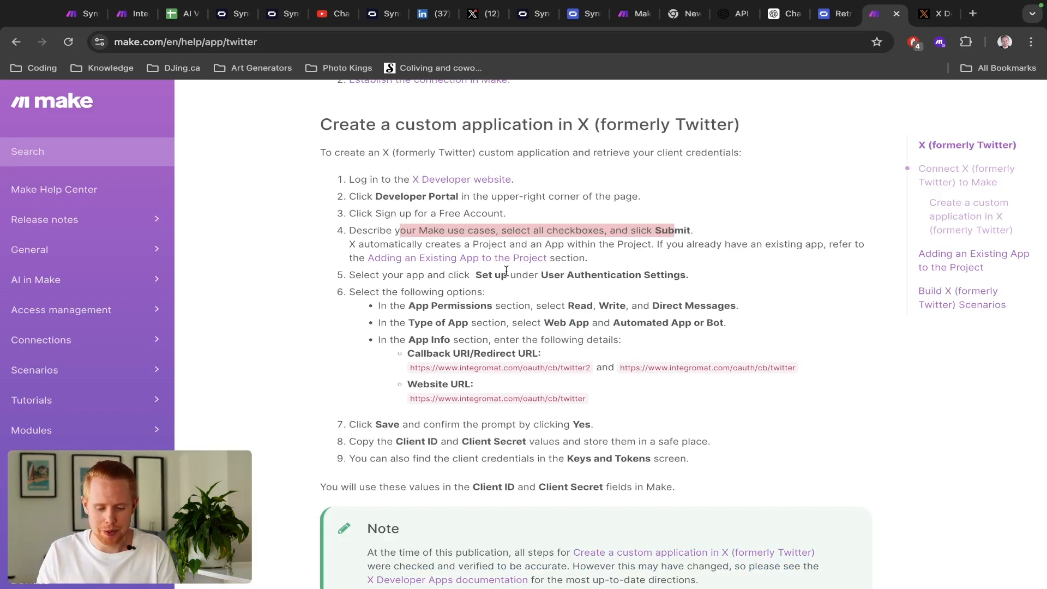
key(ctrl+Tab)
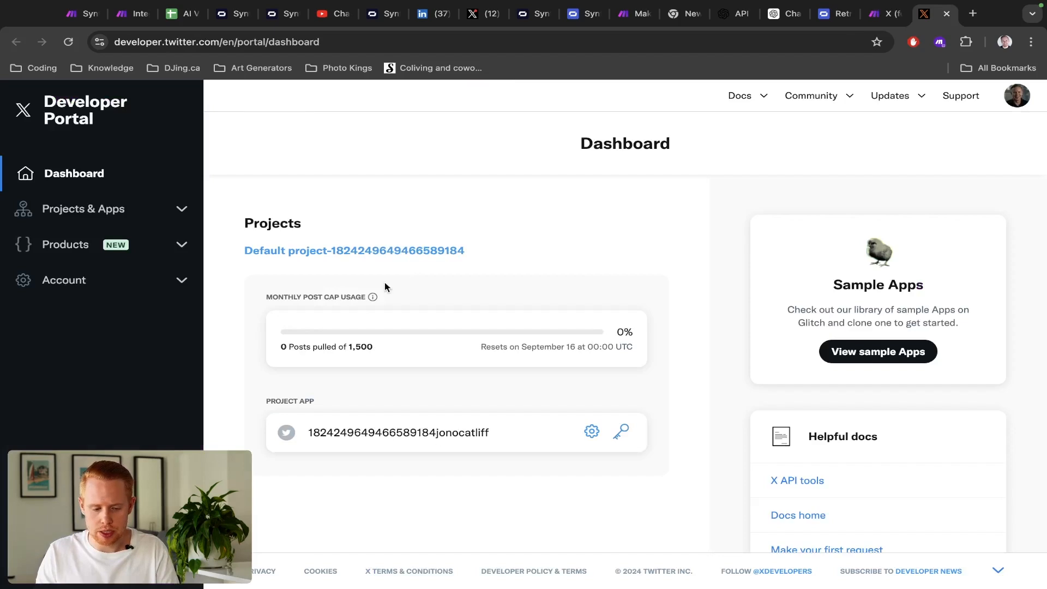
- View the existing app's keys and tokens, check step 6 permissions and URLs, then return to Make
click(140, 207)
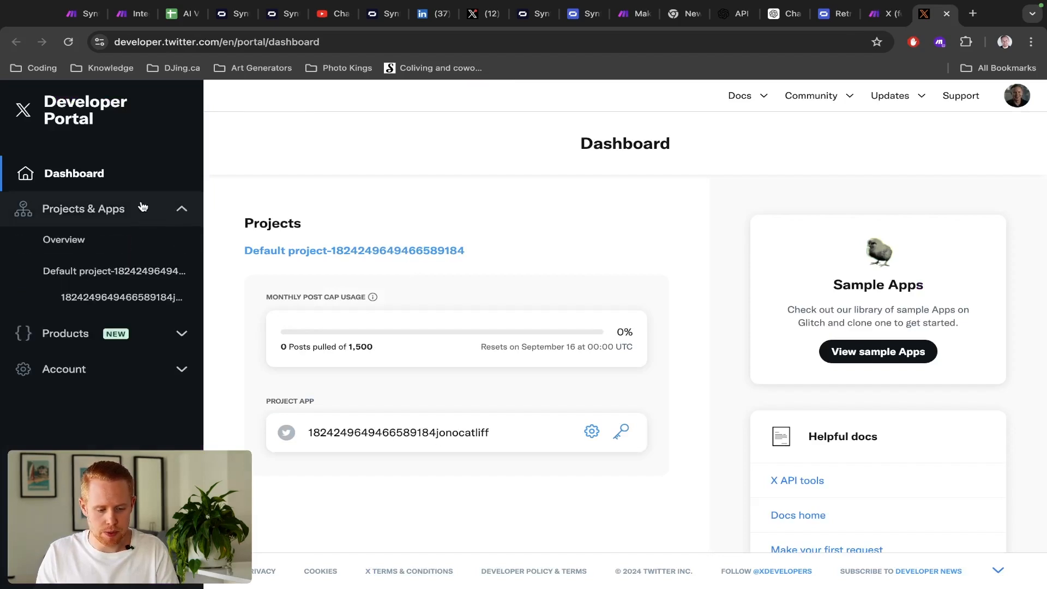
click(118, 301)
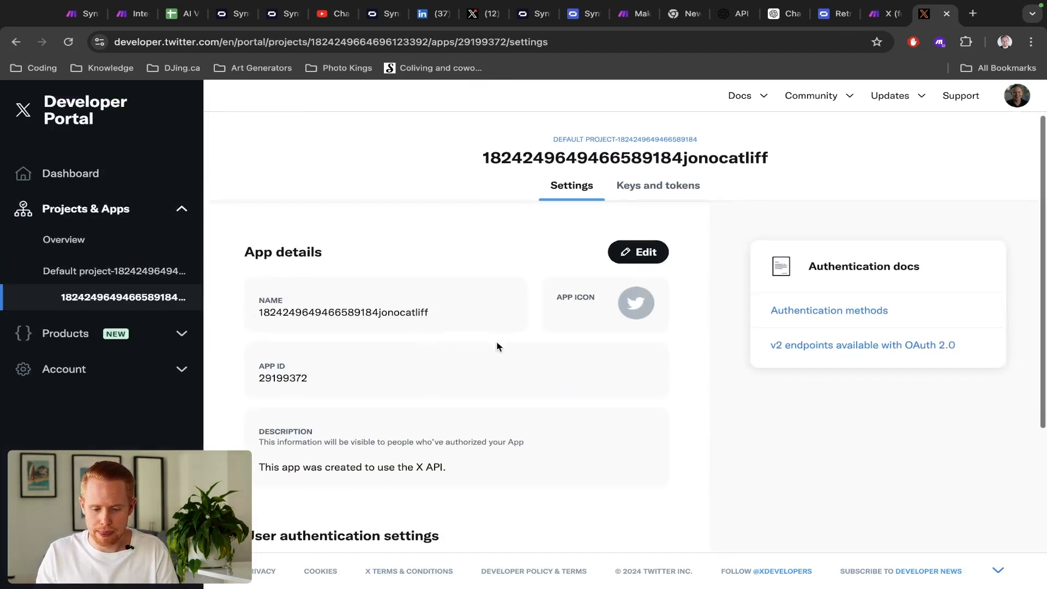
click(658, 198)
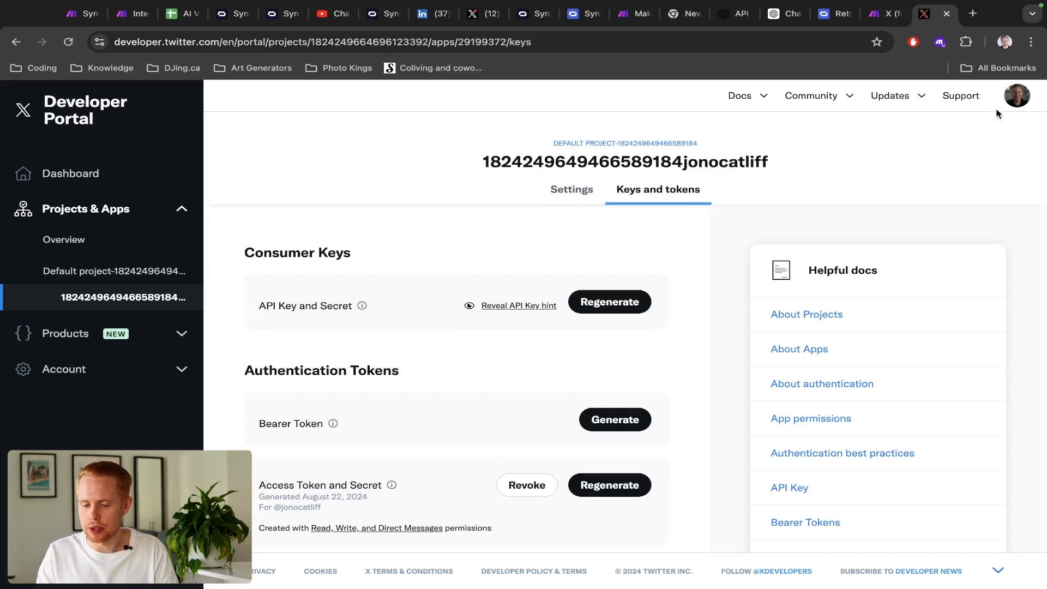
key(ctrl+shift+Tab)
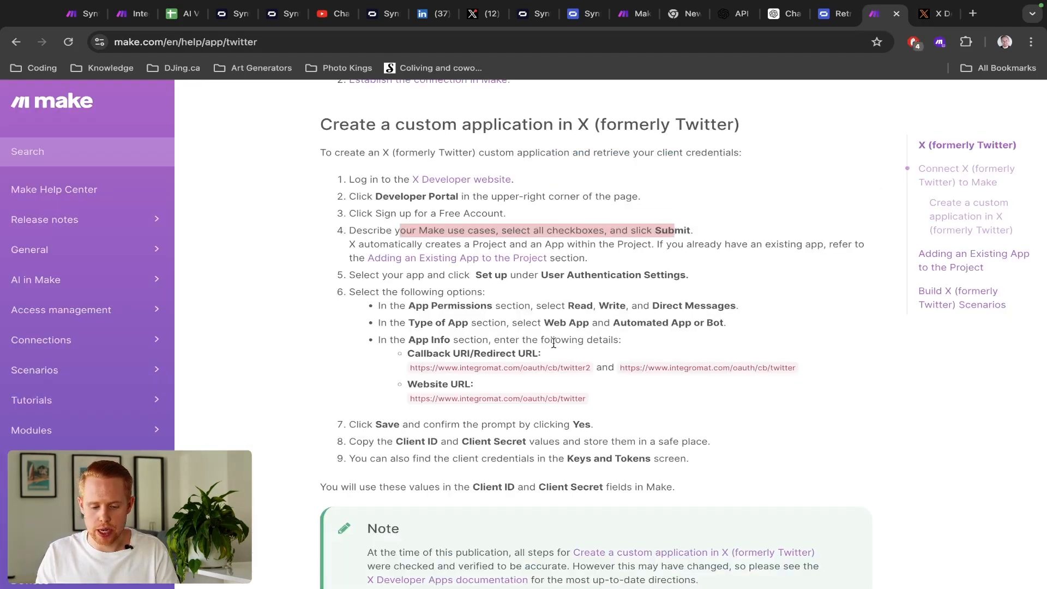
scroll(553, 343, up, 5)
scroll(554, 343, down, 1)
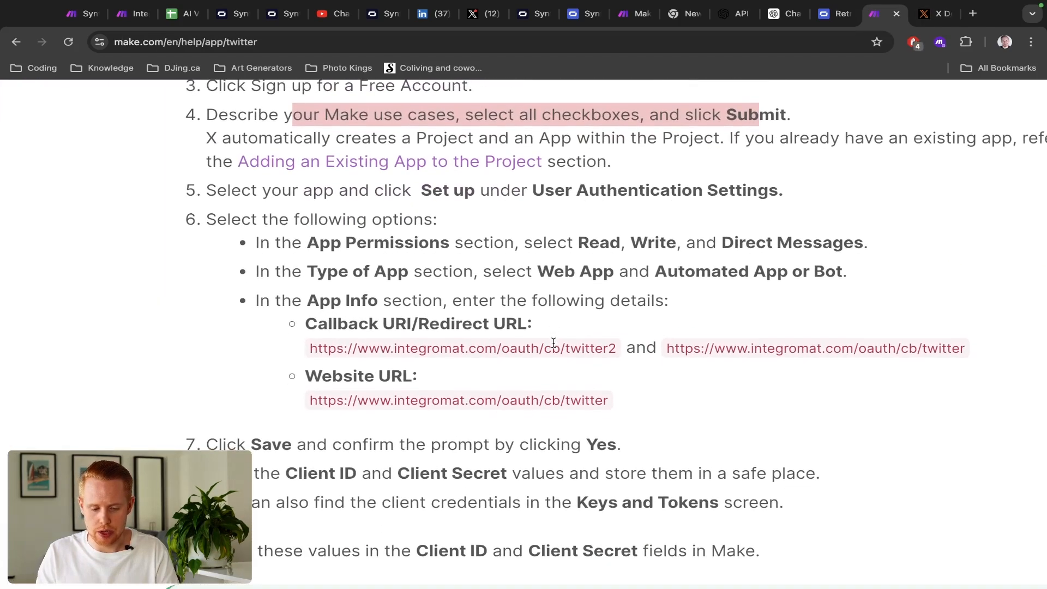
drag(205, 223, 466, 214)
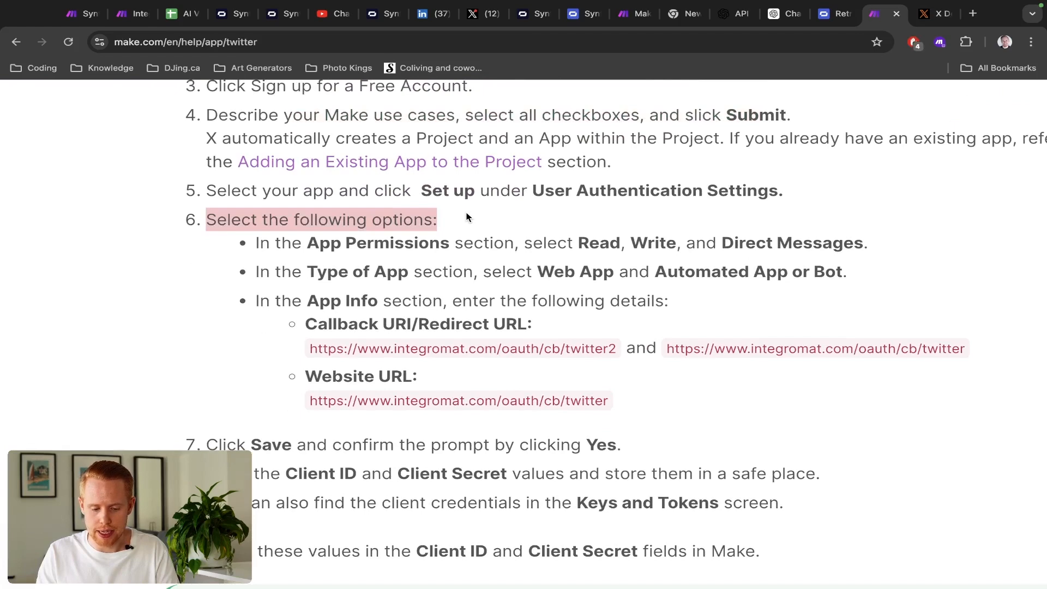
drag(309, 245, 630, 417)
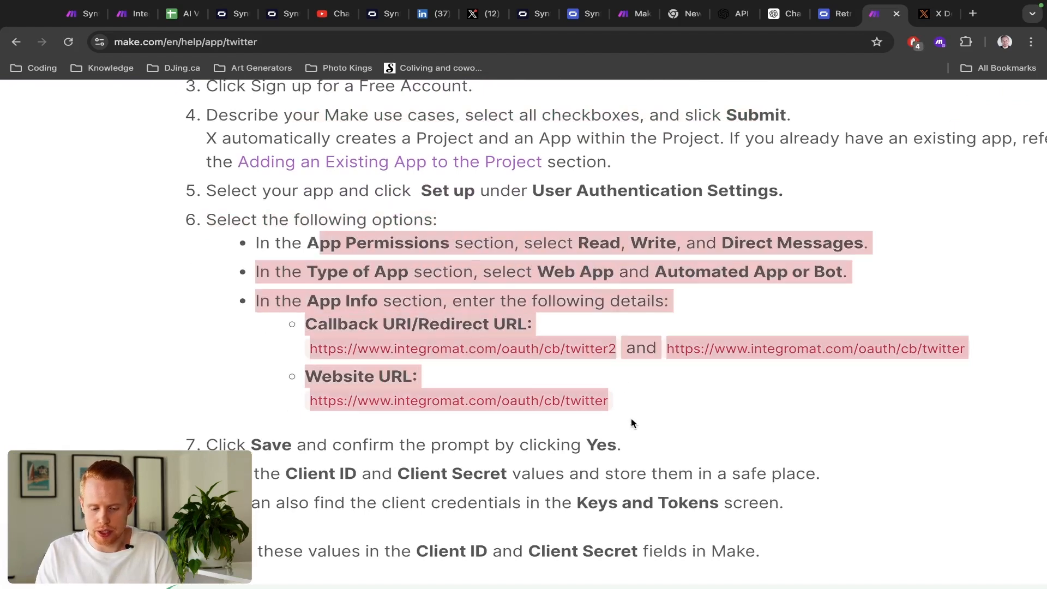
key(ctrl+Tab)
key(ctrl+Tab)
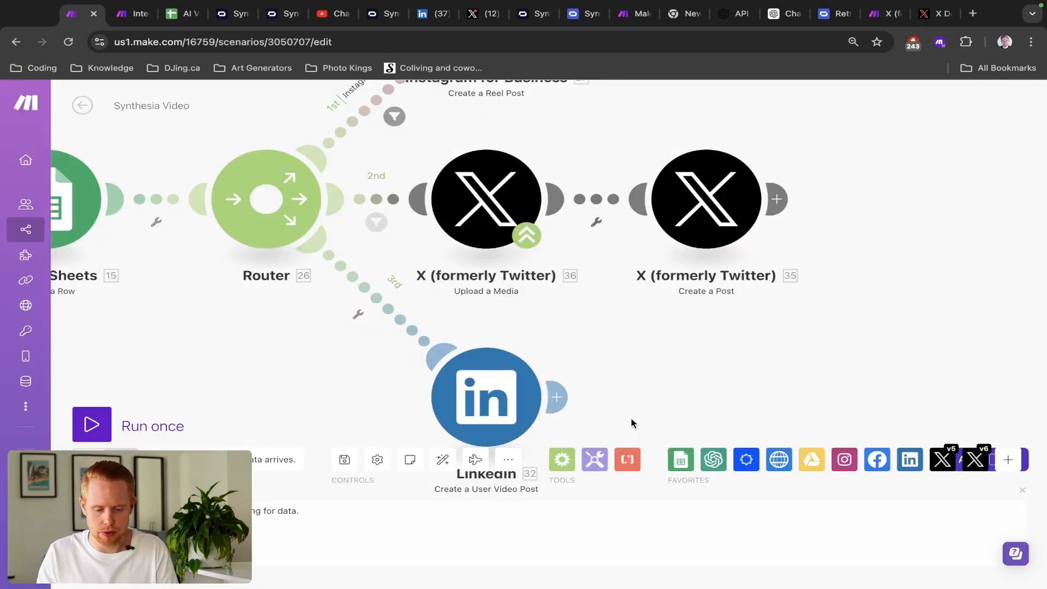
key(ctrl+Tab)
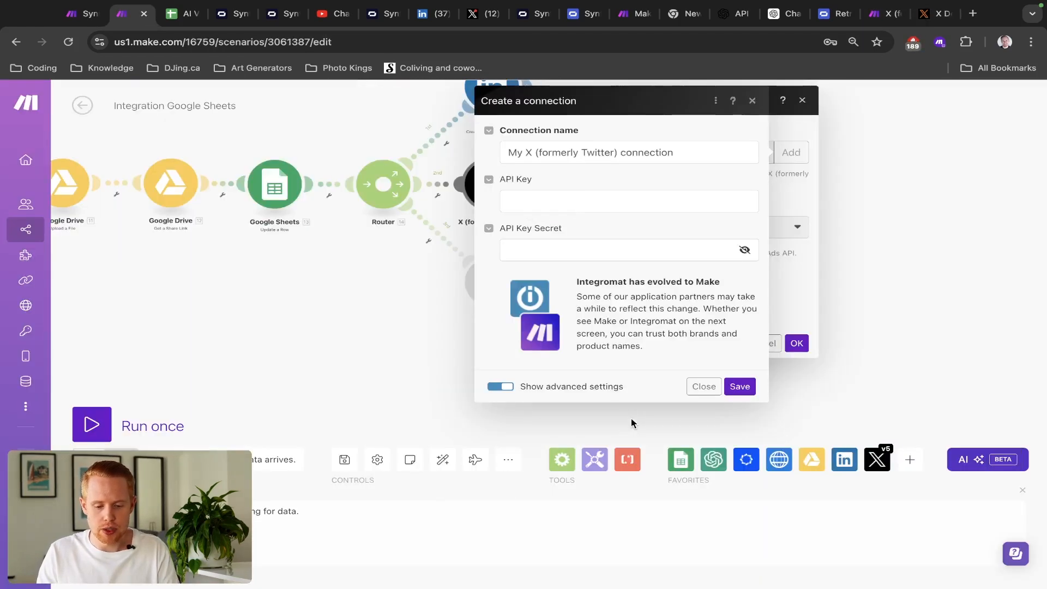
- Dismiss the connection form and set the X upload type to Video or GIF
click(703, 388)
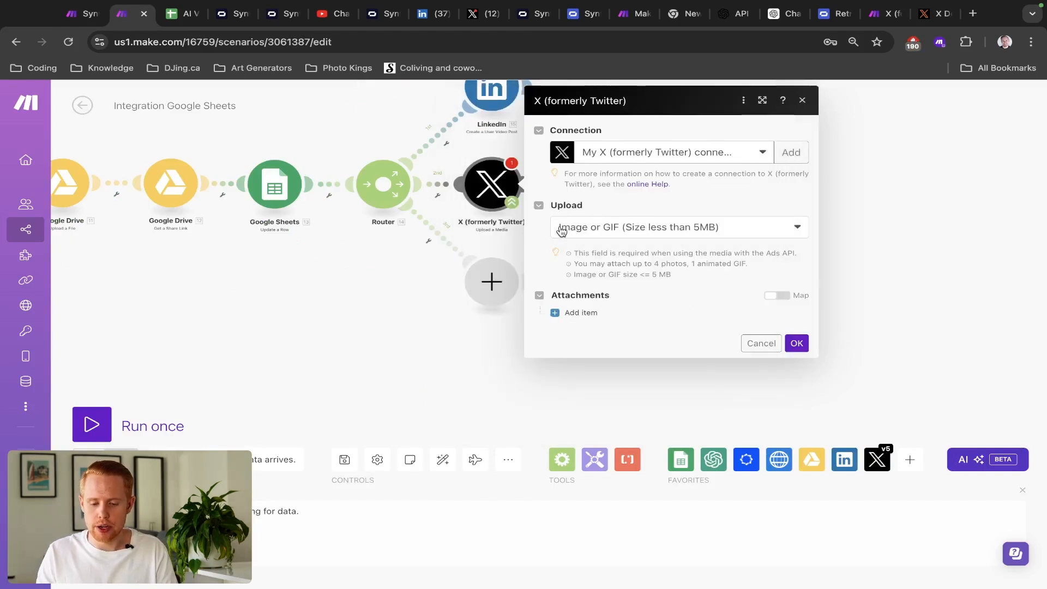
click(604, 228)
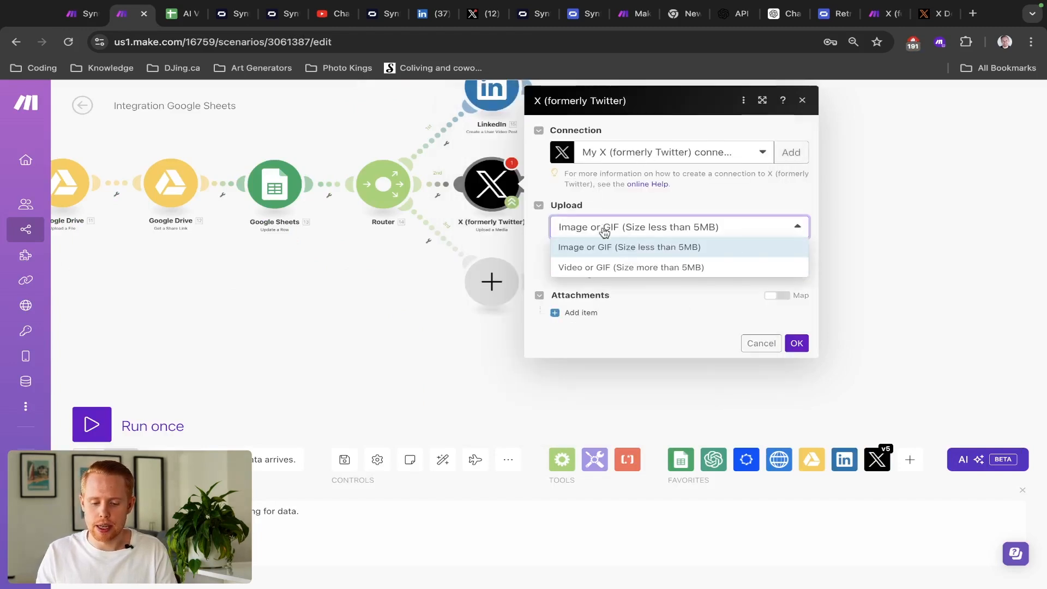
click(602, 268)
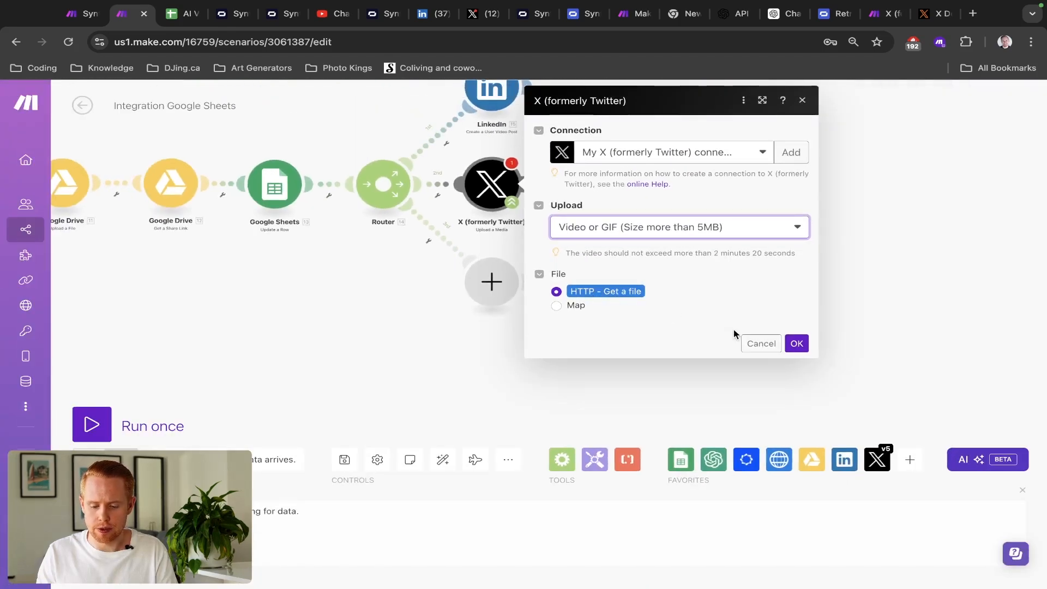
click(758, 344)
- Add an X v6 Create a Post module after Upload a Media
click(527, 184)
click(720, 344)
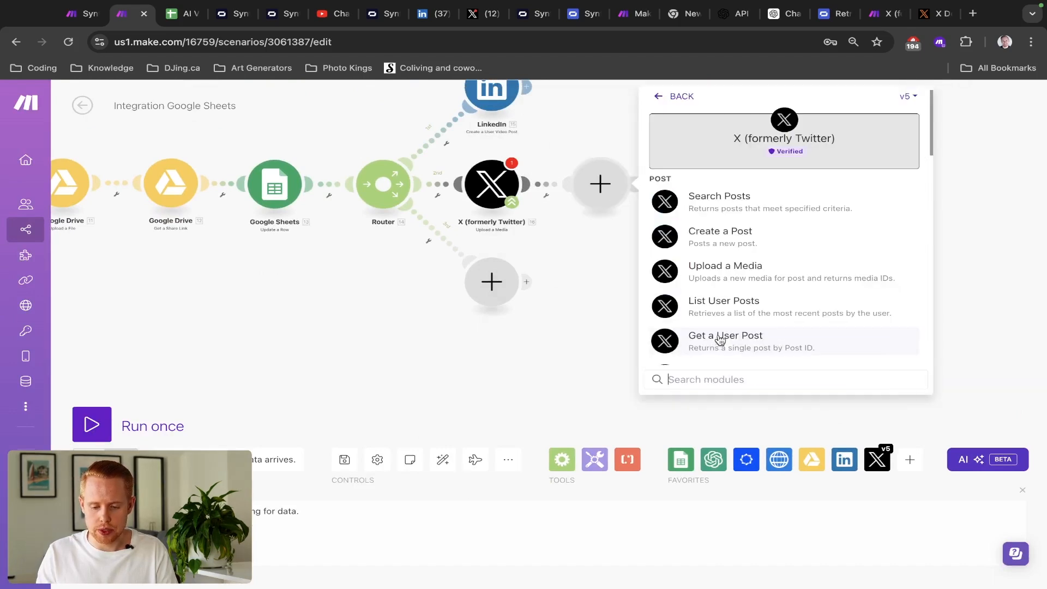
click(907, 97)
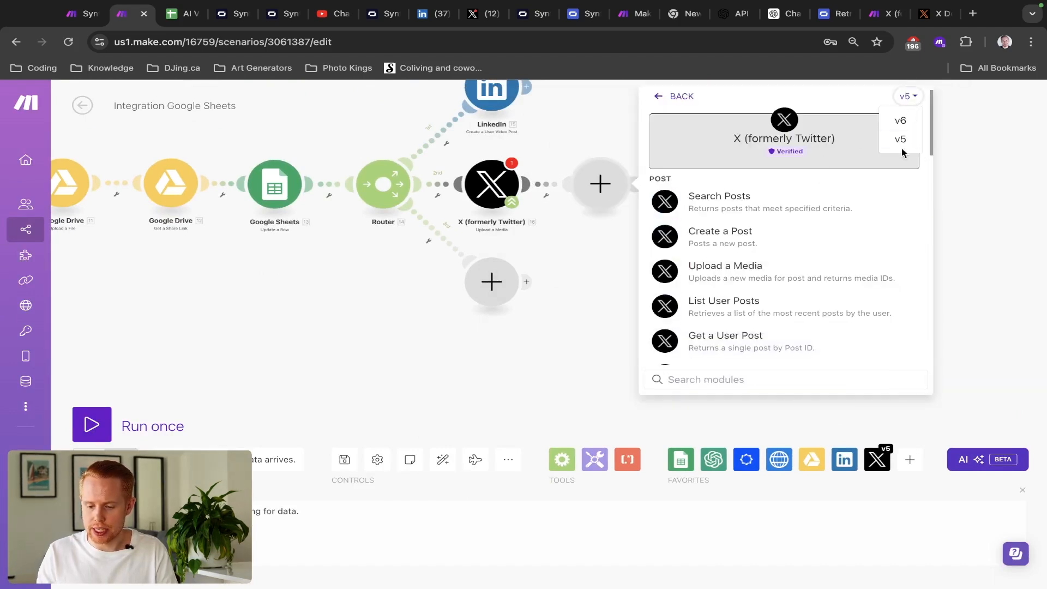
click(901, 119)
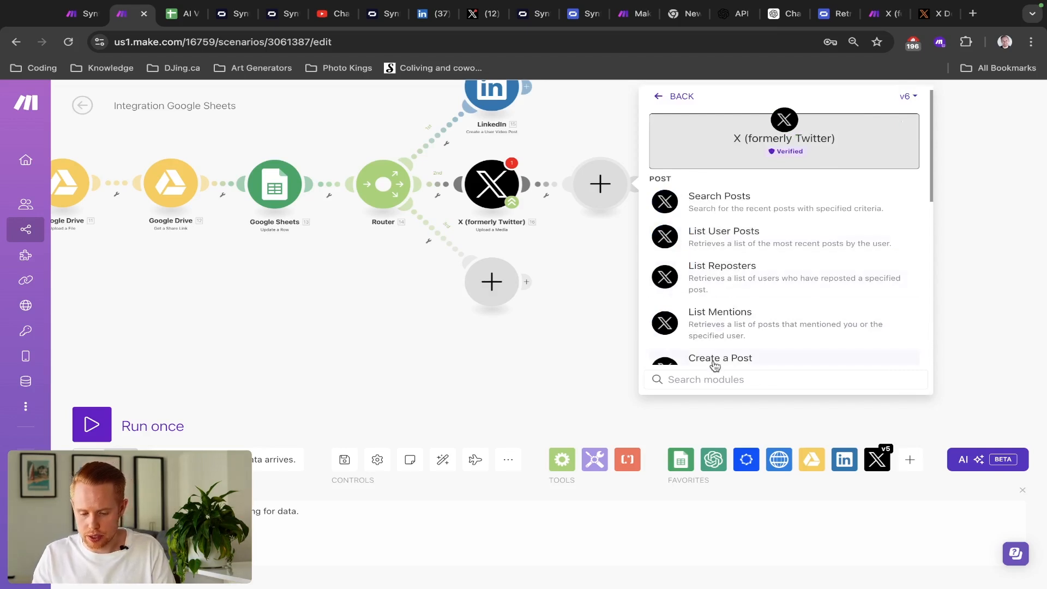
scroll(713, 365, down, 1)
click(725, 333)
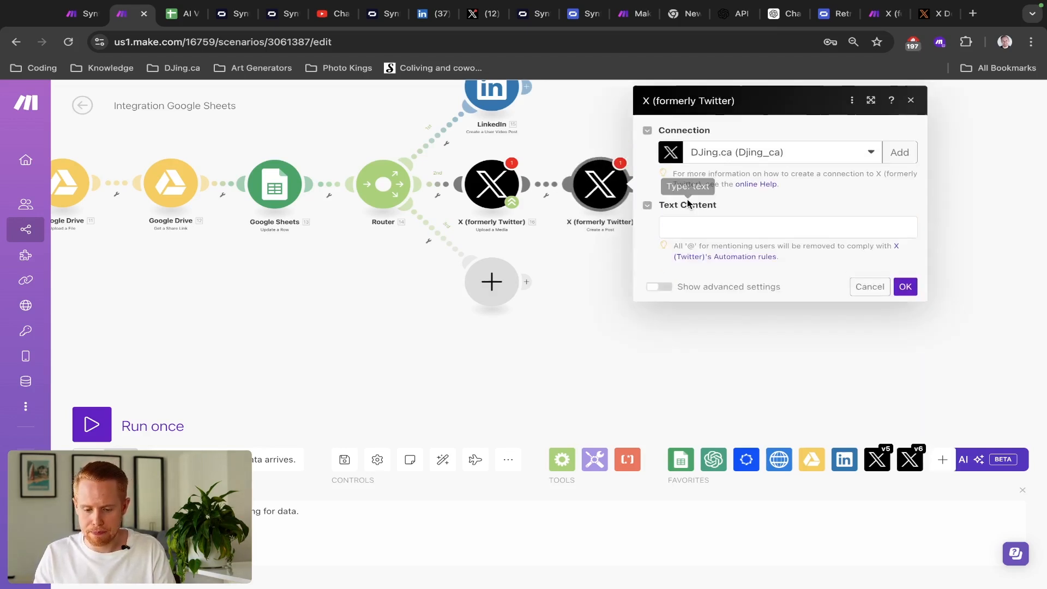
click(698, 225)
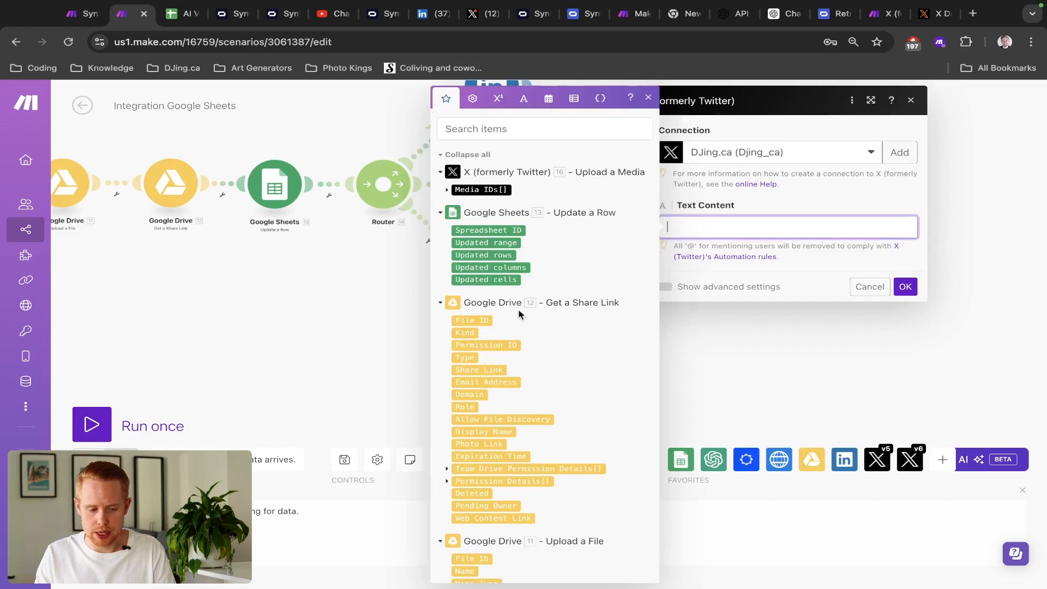
key(ctrl+Tab)
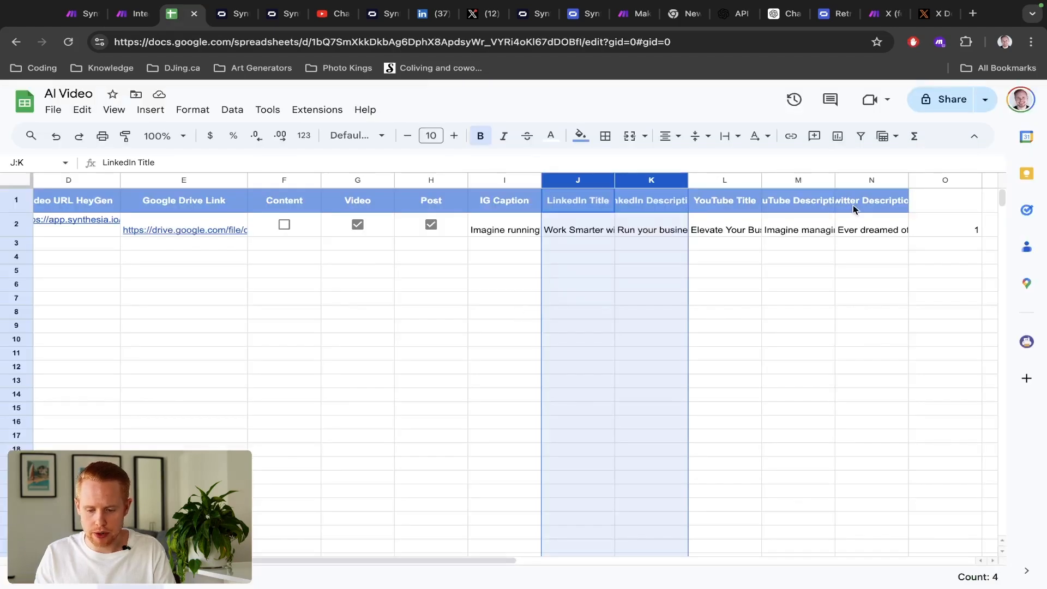
- Read the full Twitter Description in cell N2 of the AI Video sheet, then return to Make
click(860, 176)
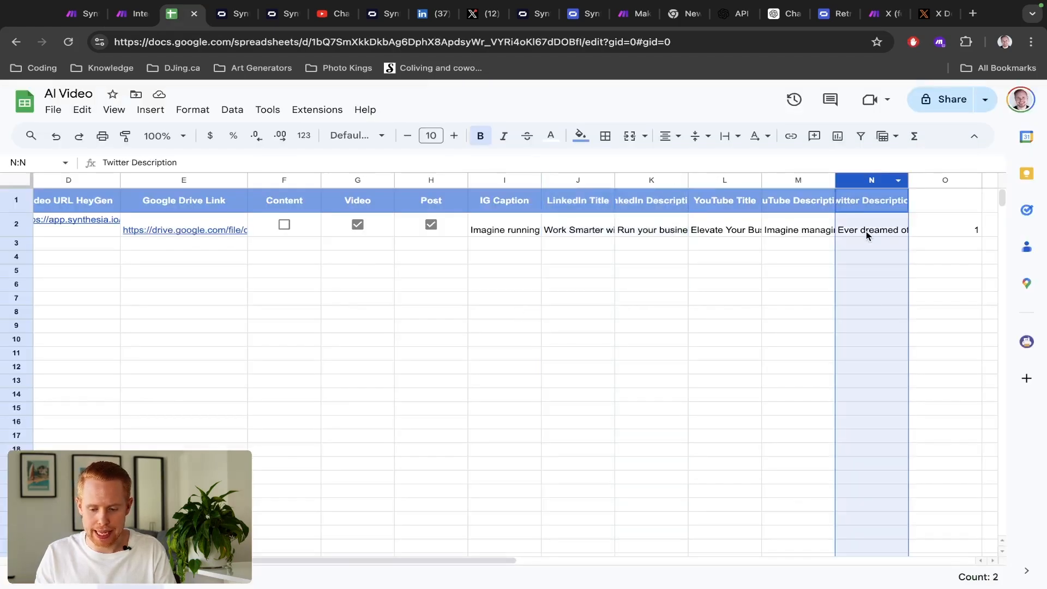
click(866, 231)
double_click(866, 231)
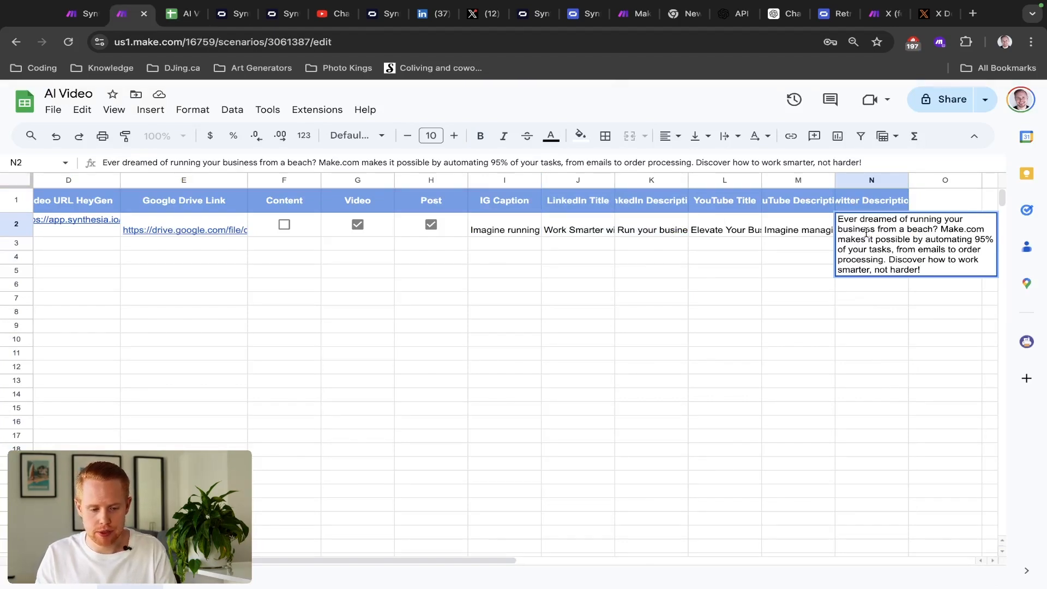
key(ctrl+shift+Tab)
- Map the watched row's column N value into the post's Text Content
click(733, 232)
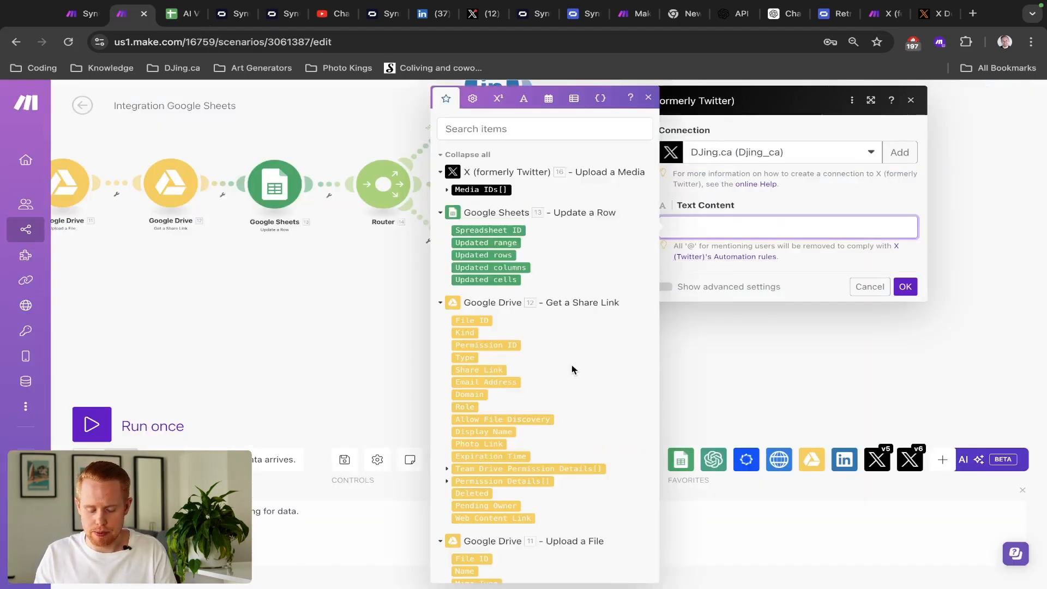
scroll(570, 367, down, 15)
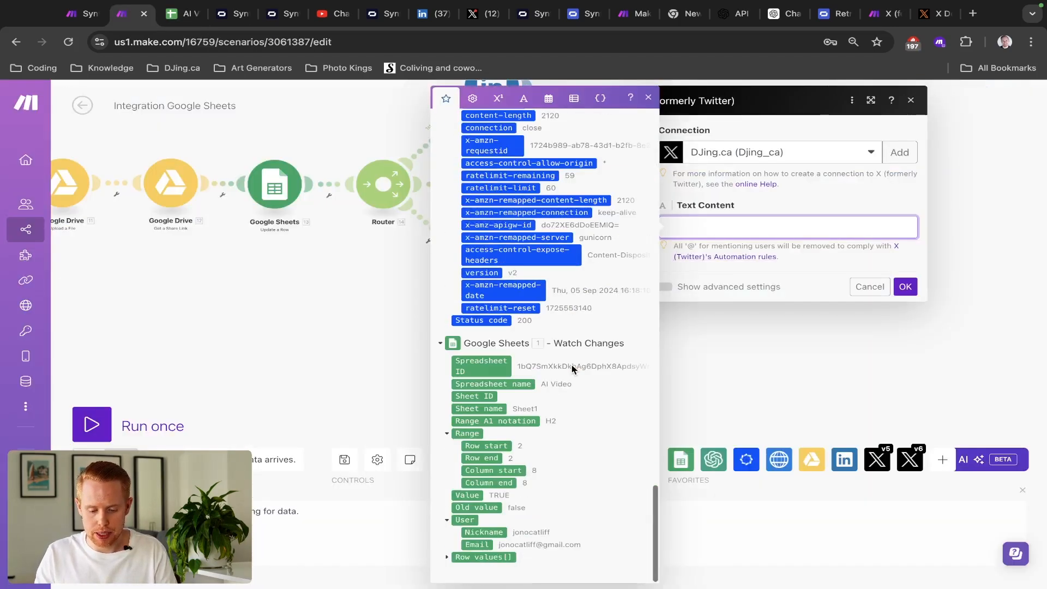
click(446, 560)
scroll(522, 543, down, 6)
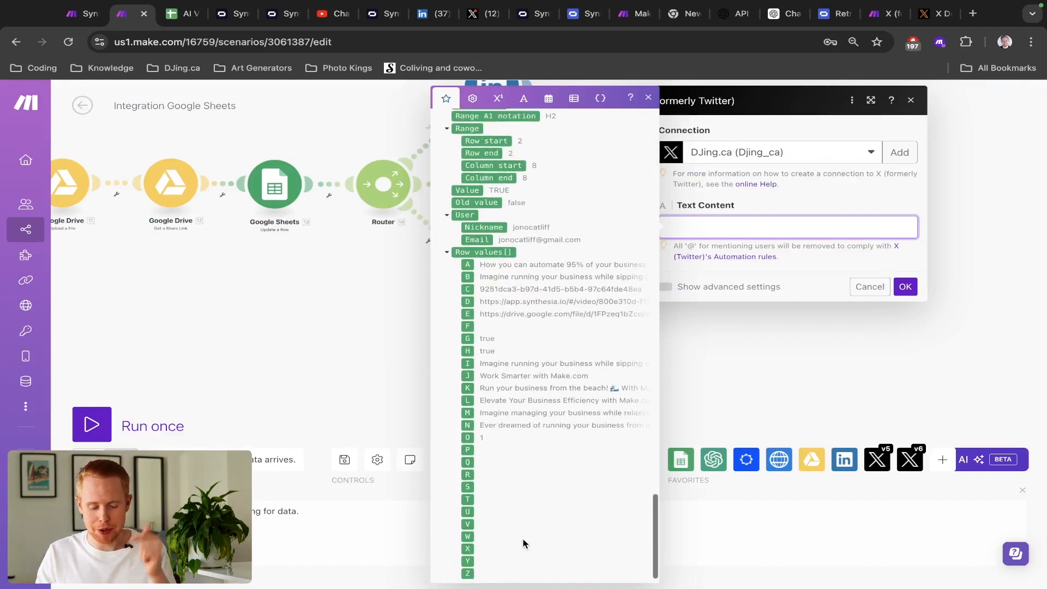
drag(464, 410, 720, 227)
click(844, 255)
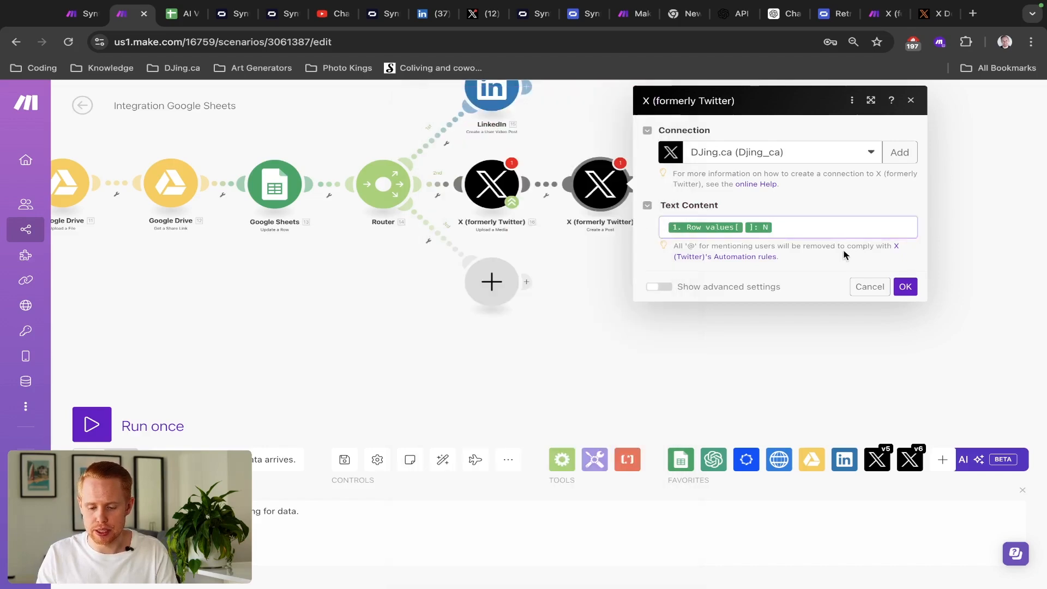
- Enable advanced settings and map Upload a Media's Media IDs[1] into the Media IDs field
click(660, 287)
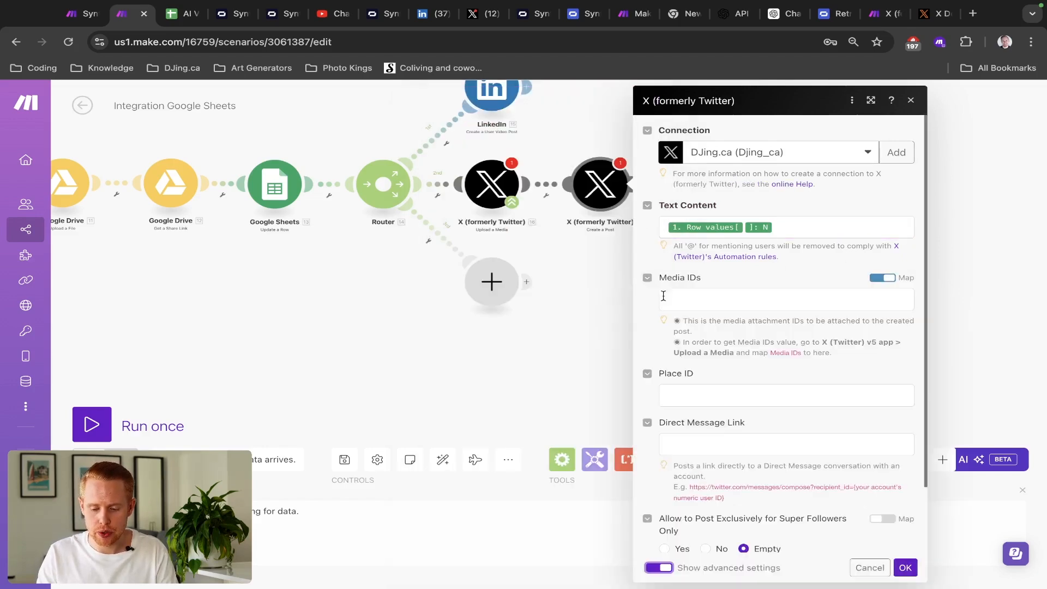
click(652, 566)
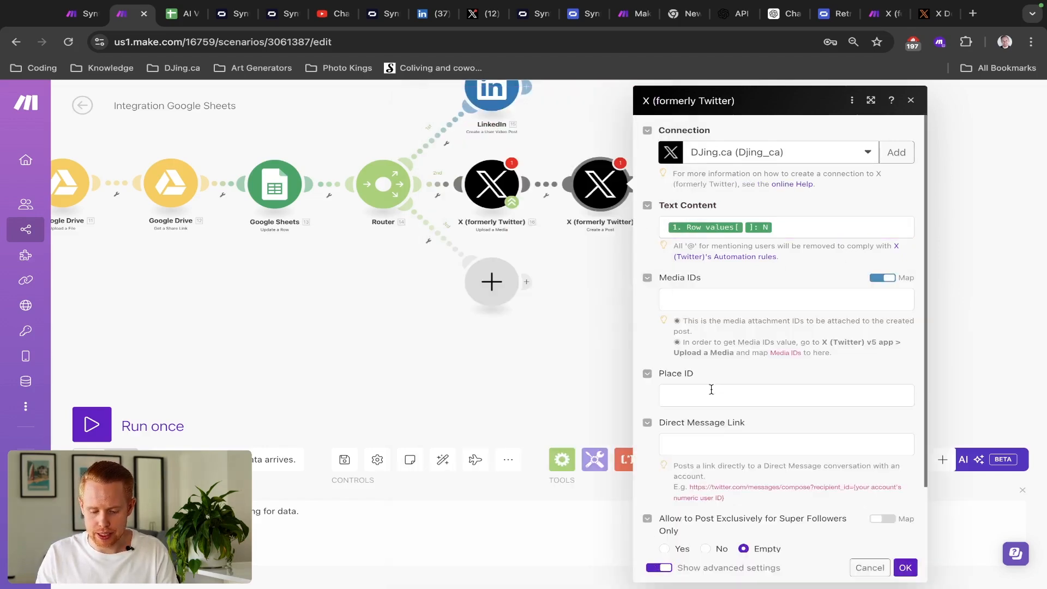
click(661, 566)
scroll(688, 275, up, 1)
scroll(687, 274, up, 2)
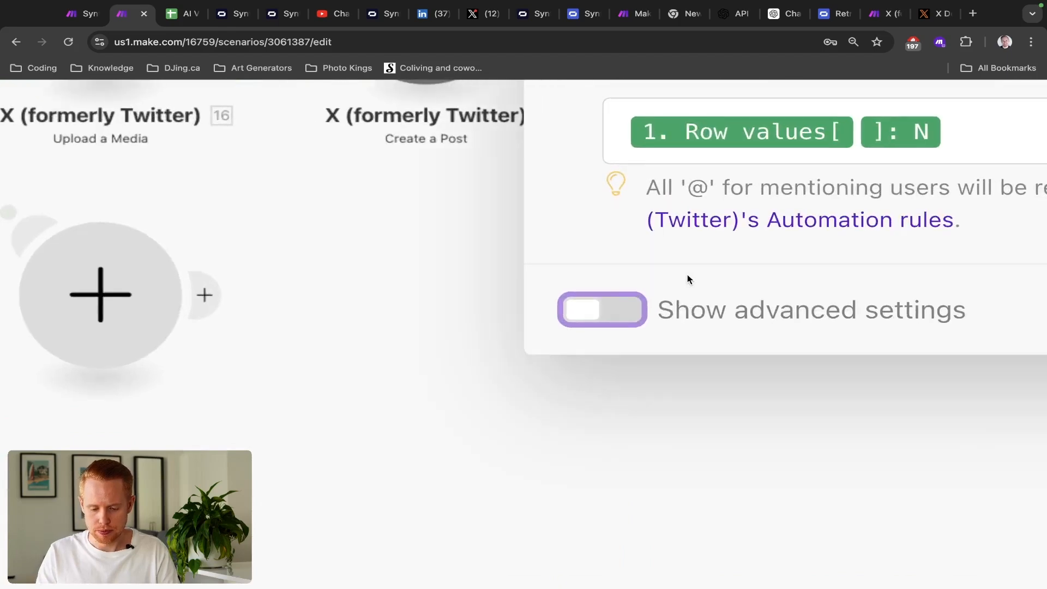
click(635, 311)
scroll(936, 323, down, 4)
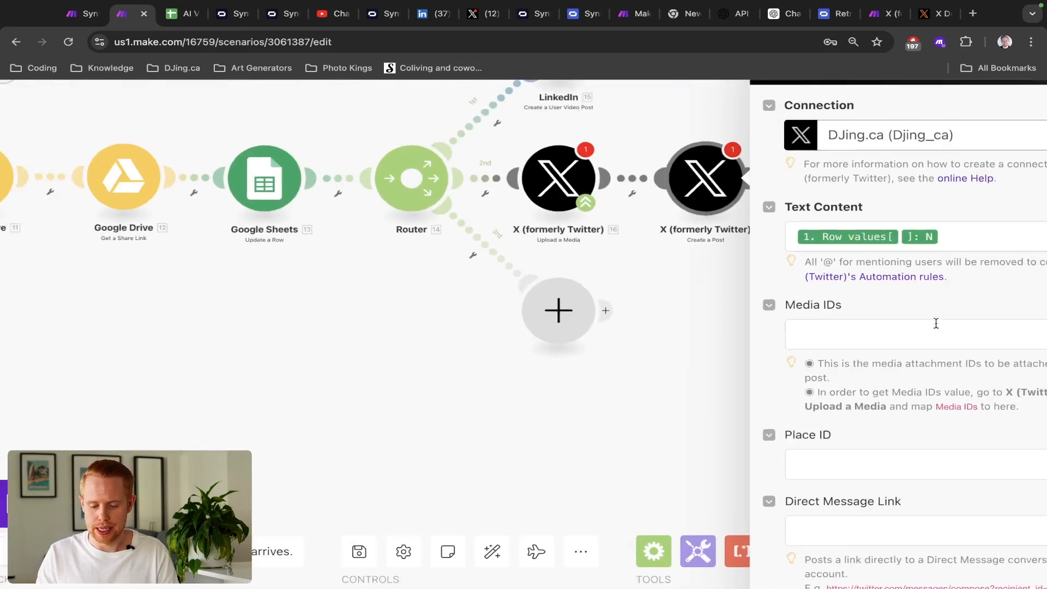
scroll(936, 323, right, 3)
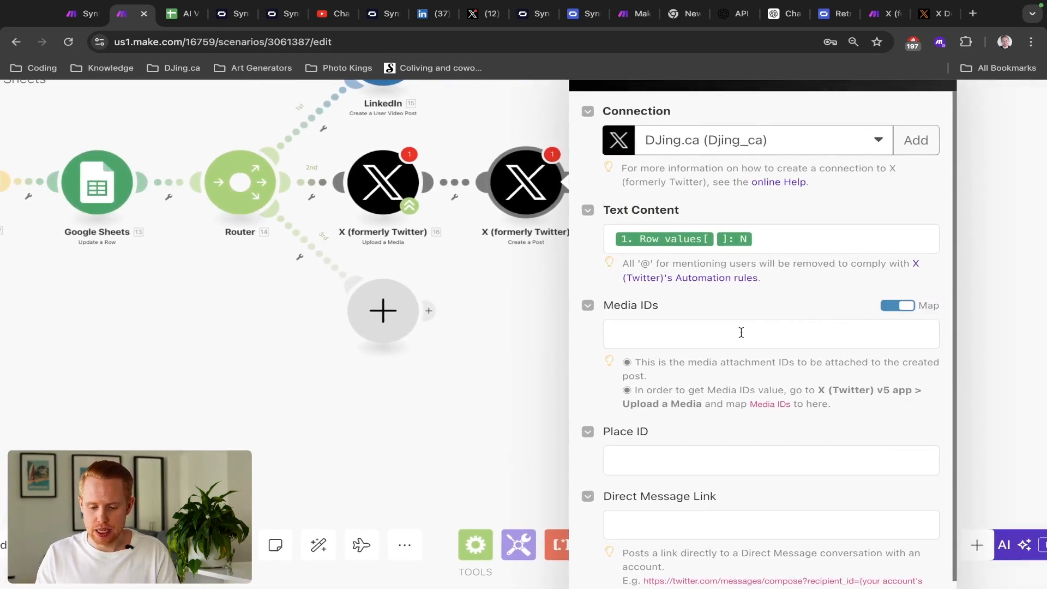
click(741, 333)
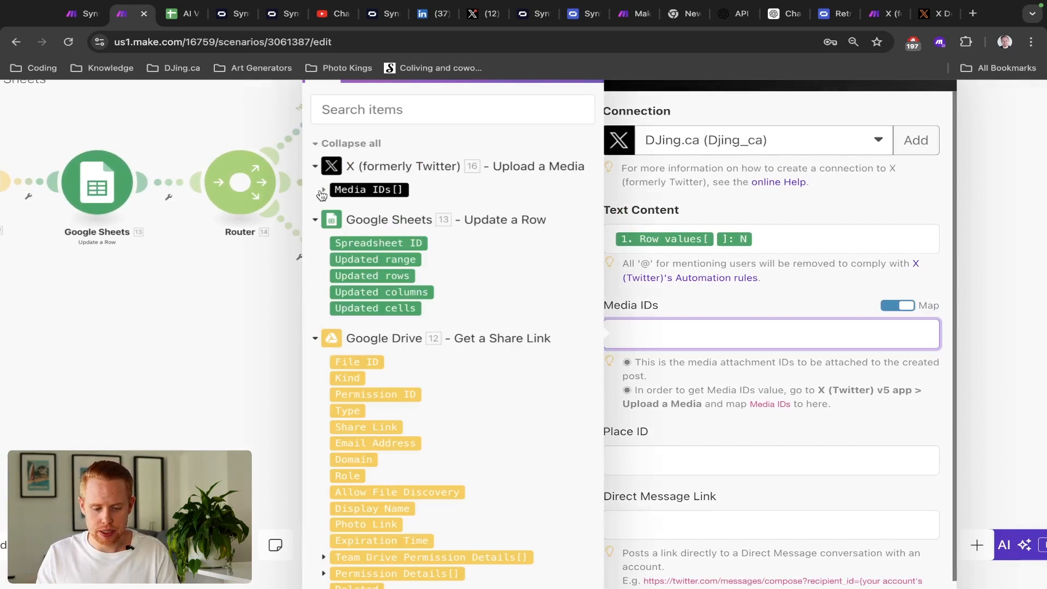
click(701, 291)
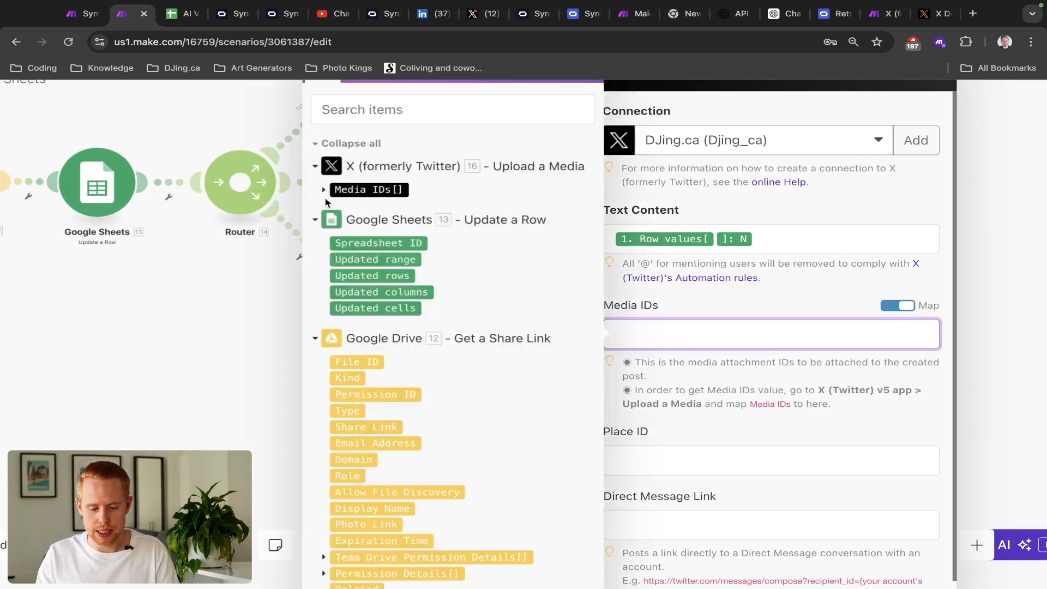
click(324, 190)
click(356, 206)
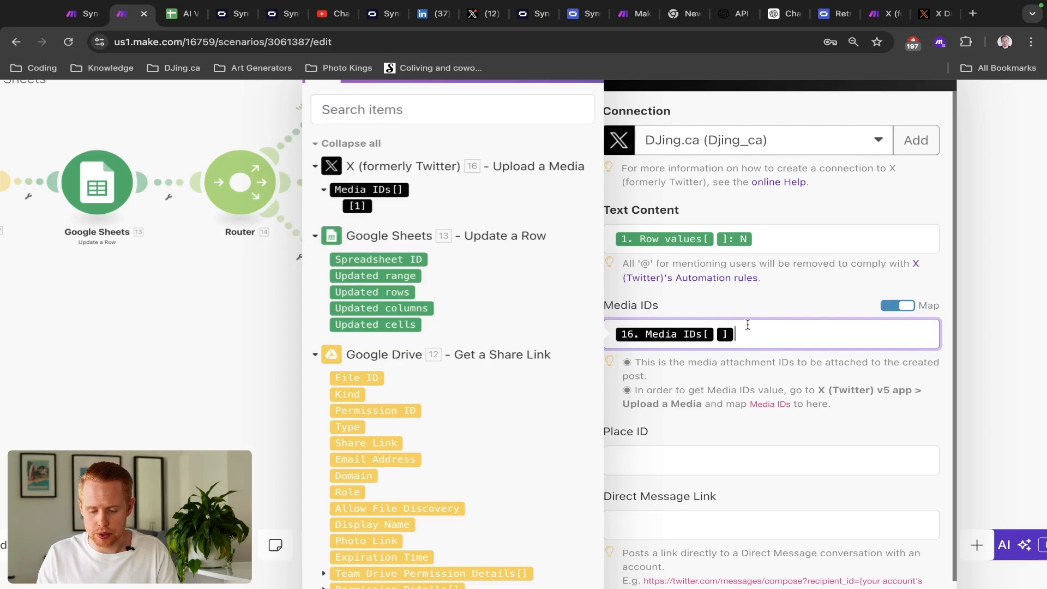
scroll(741, 339, down, 3)
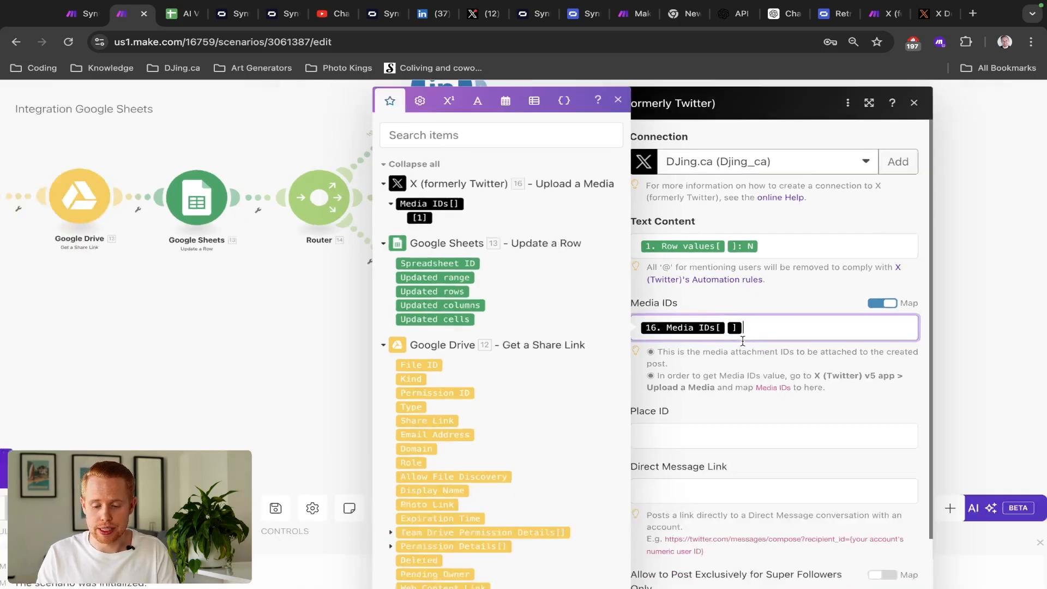
- Set the X Upload a Media module's Upload to 'Video or GIF (Size more than 5MB)'
click(905, 570)
click(486, 196)
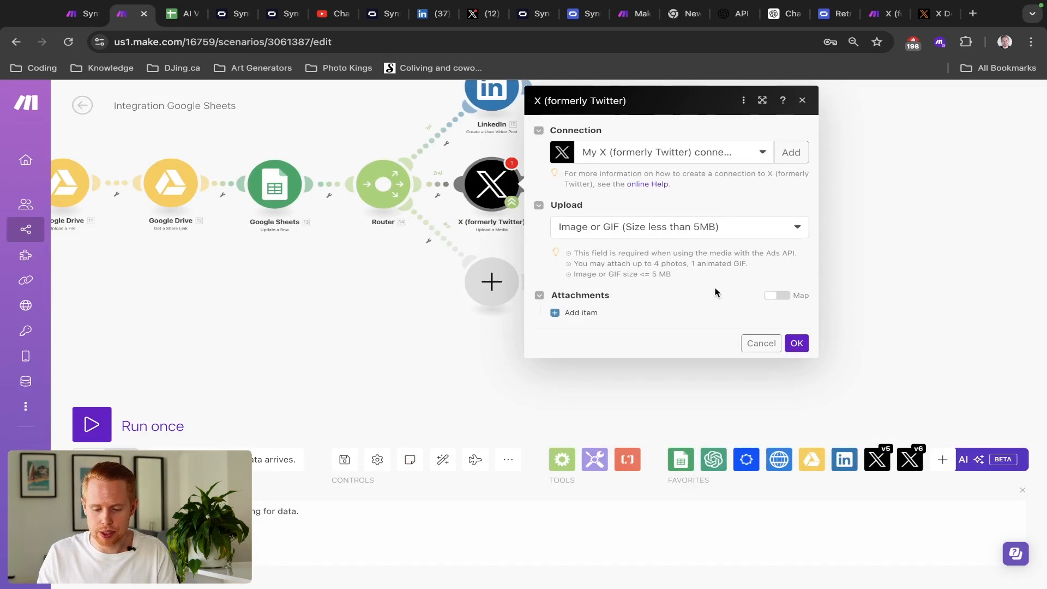
click(635, 227)
click(614, 266)
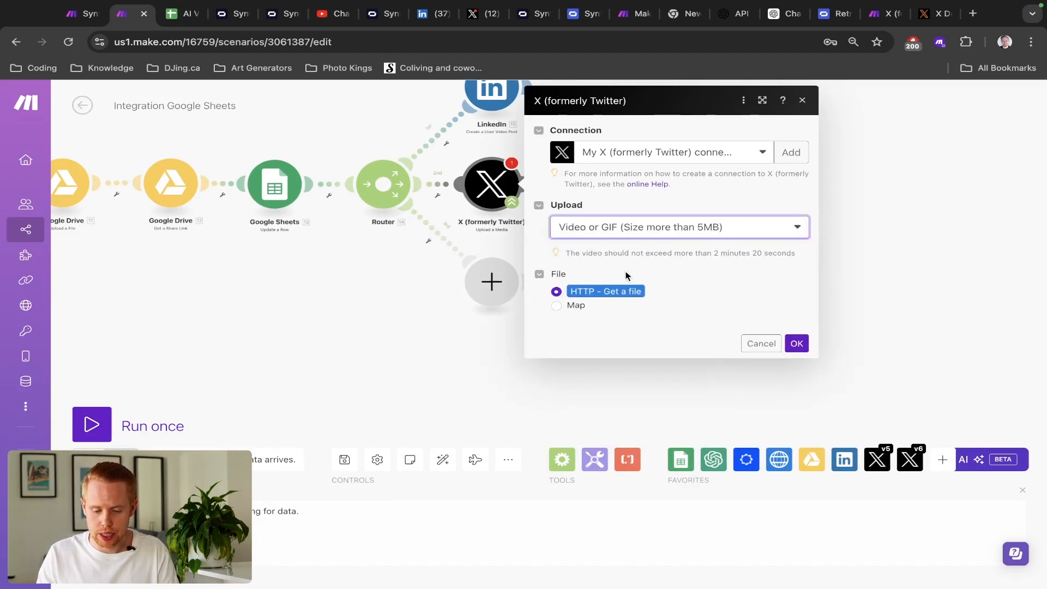
click(795, 343)
- Recheck the Upload a Media settings and review the X Create a Post module unchanged
click(521, 183)
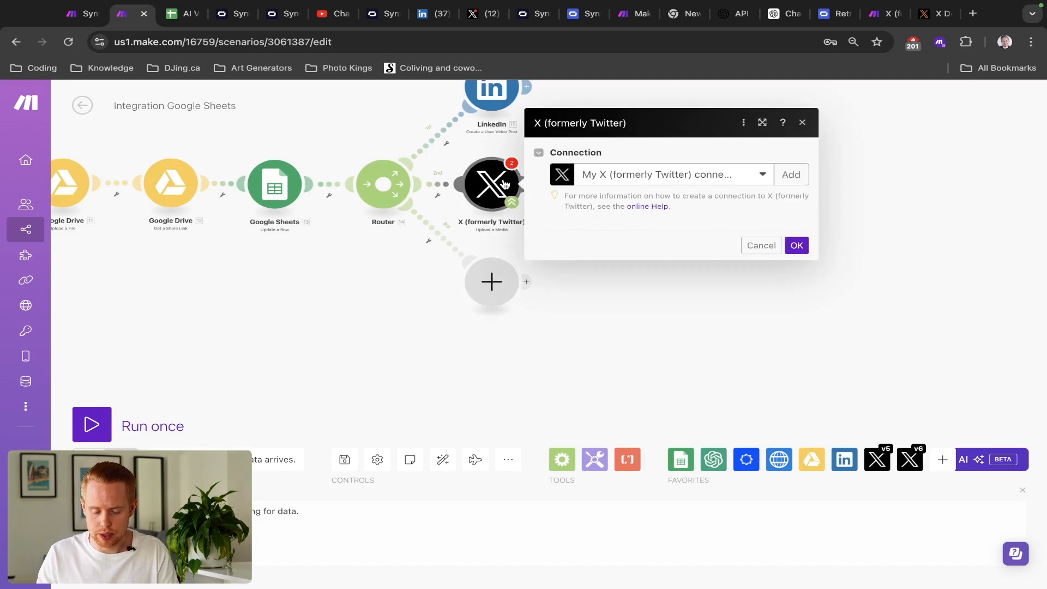
click(798, 343)
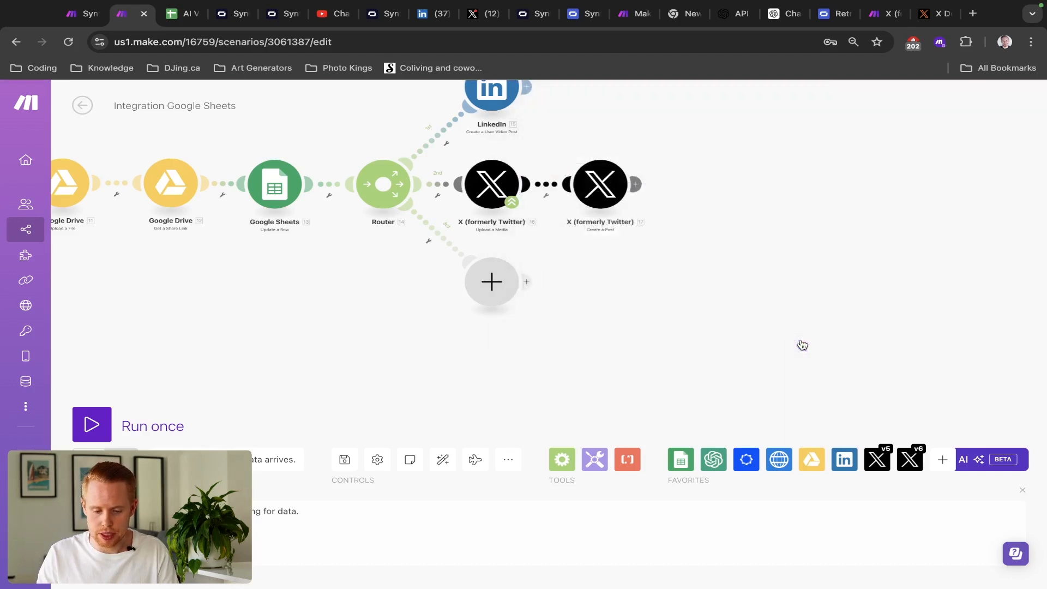
click(610, 197)
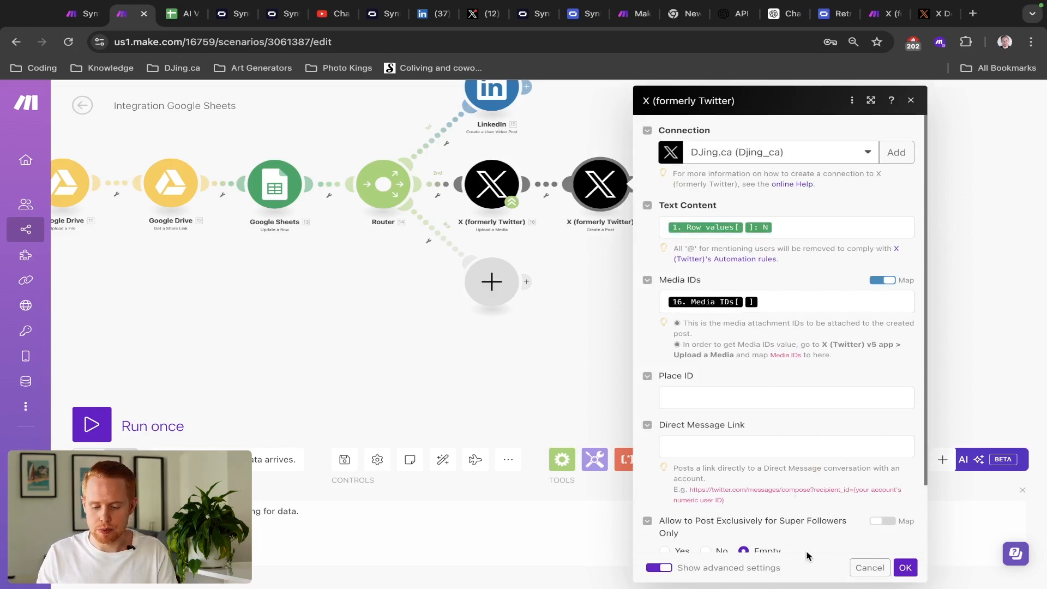
click(867, 569)
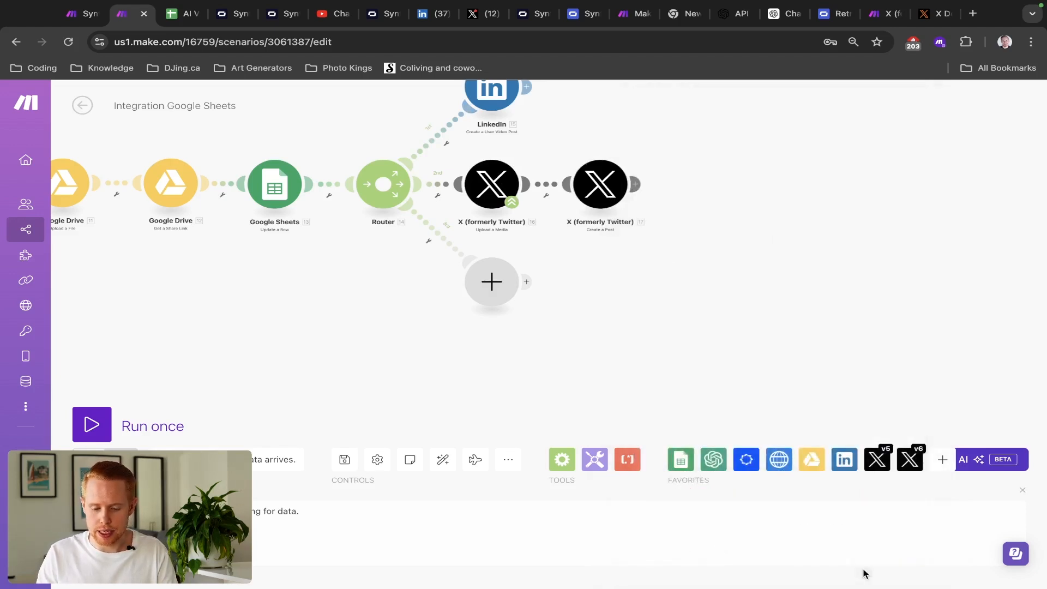
- Add an Instagram for Business 'Create a Reel Post' module to the router's third branch
click(492, 281)
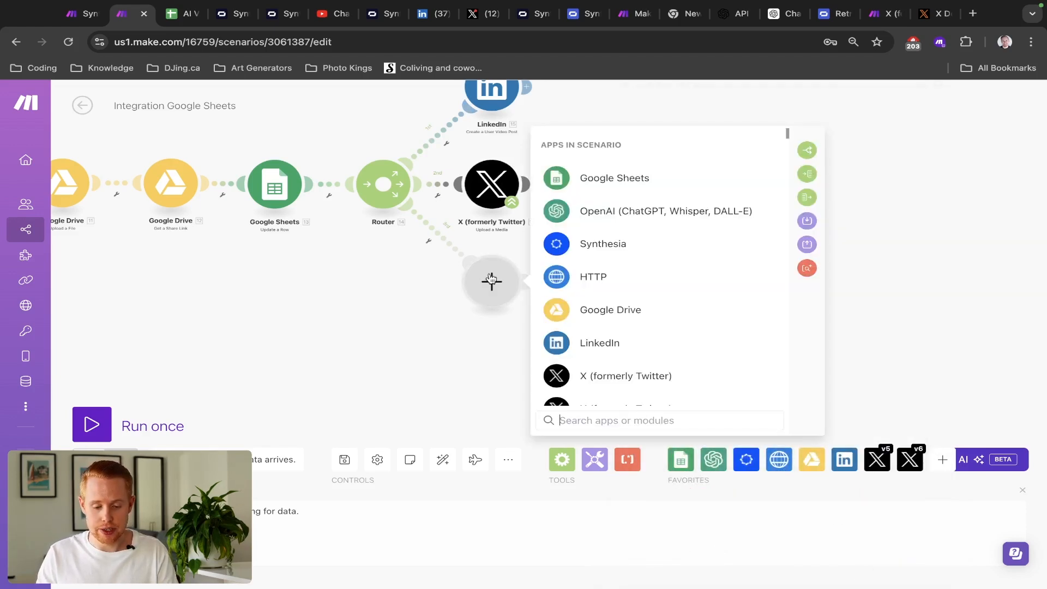
text(instagram)
click(601, 277)
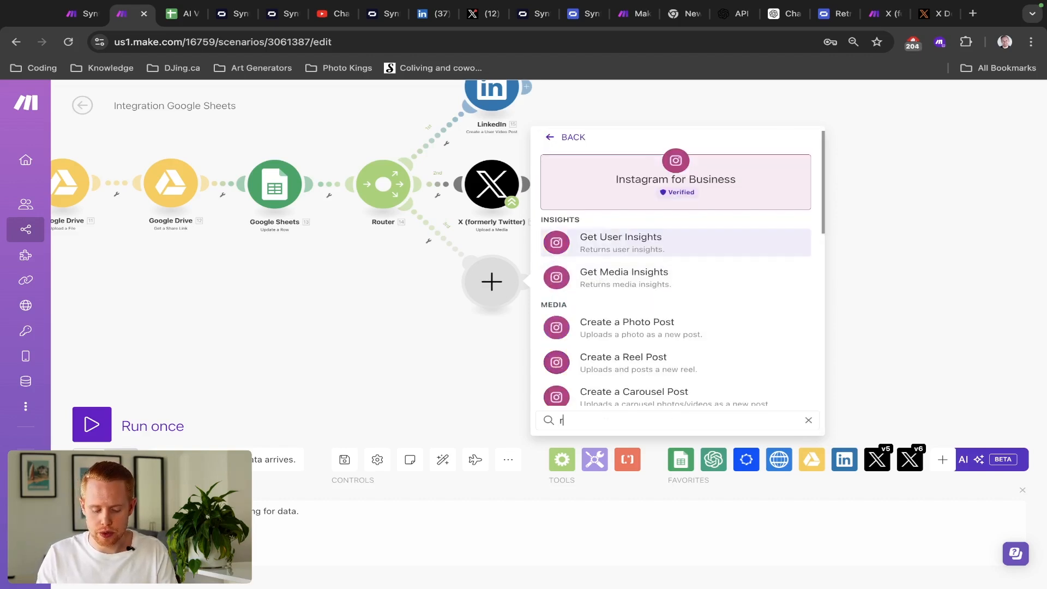
text(reel)
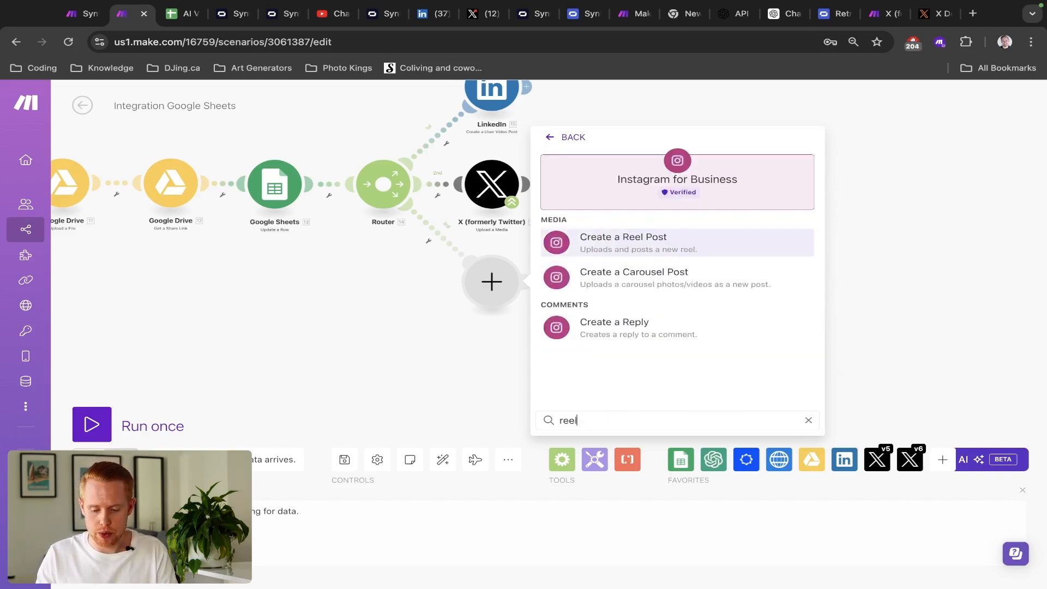
click(652, 242)
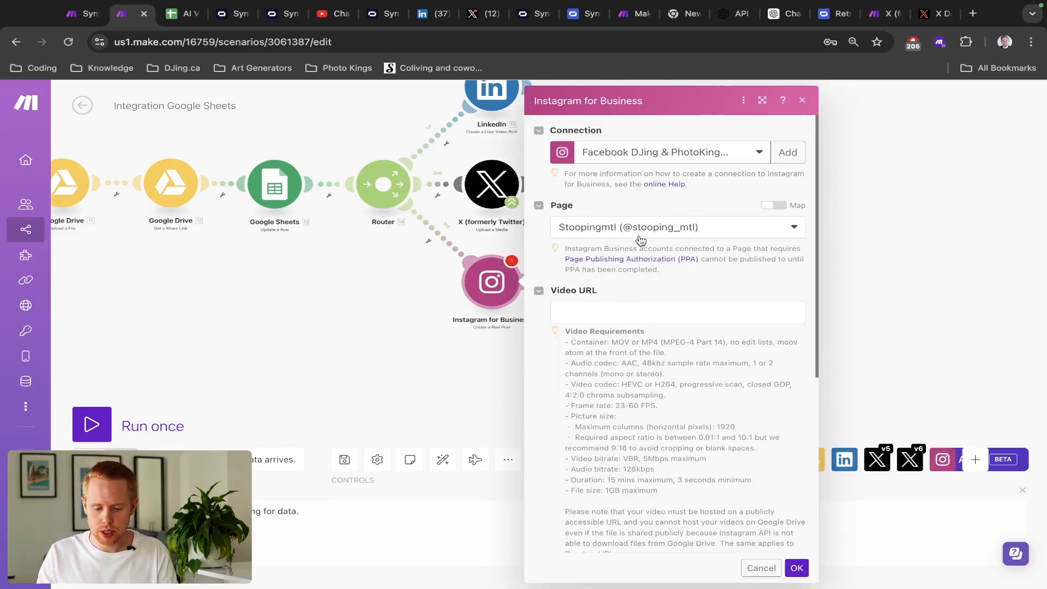
- Map the Drive file's 12. Web Content Link into the reel's Video URL field
scroll(650, 233, down, 3)
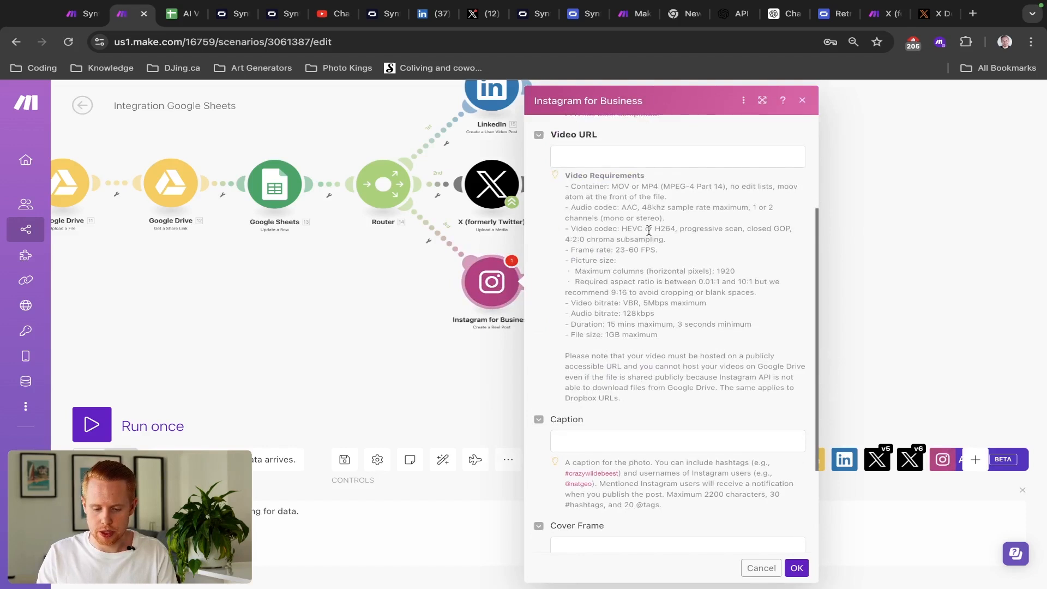
click(611, 156)
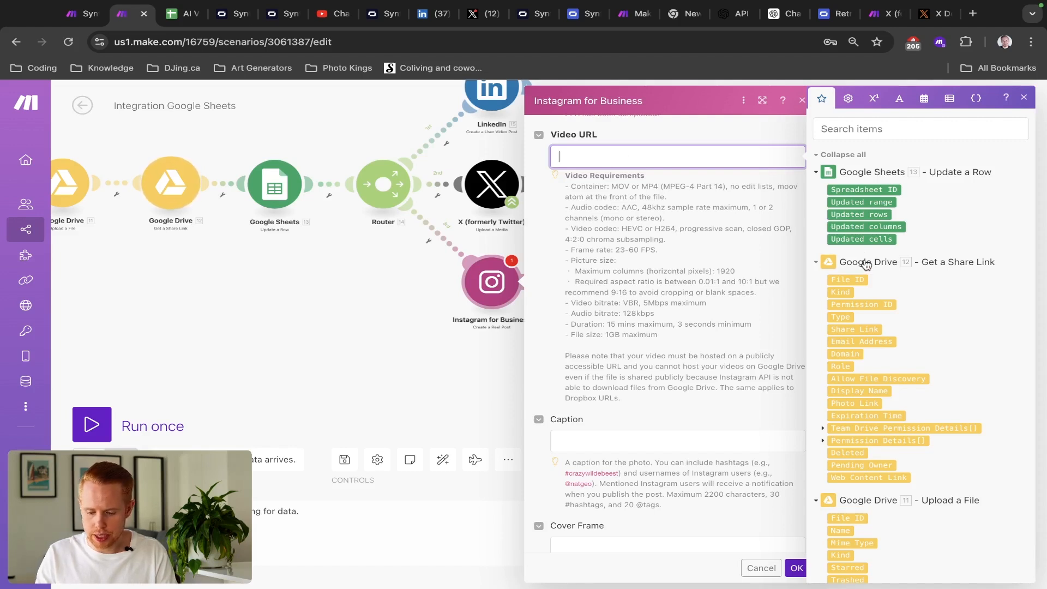
click(855, 130)
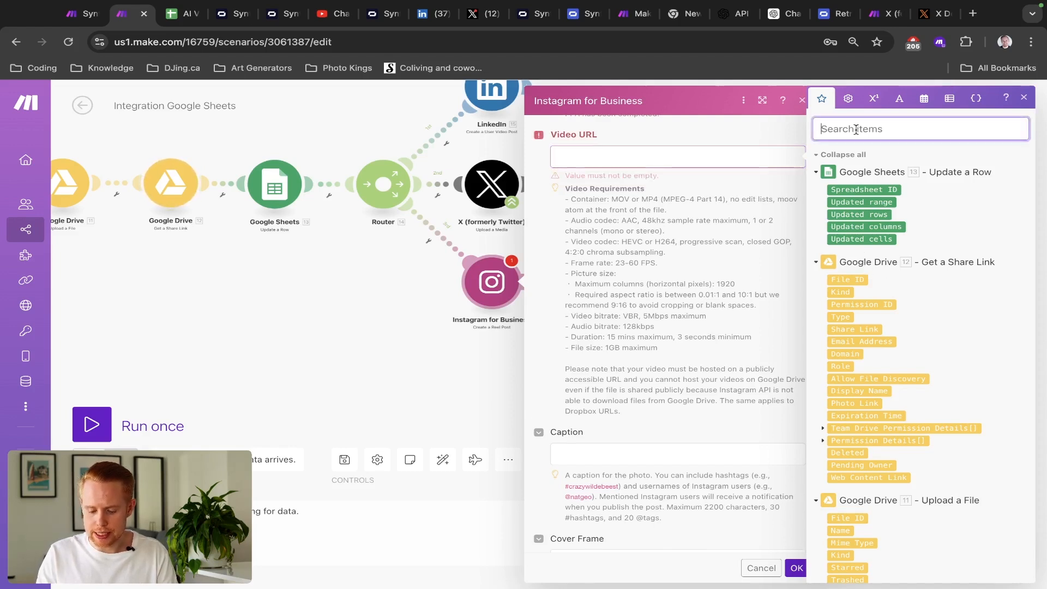
text(link)
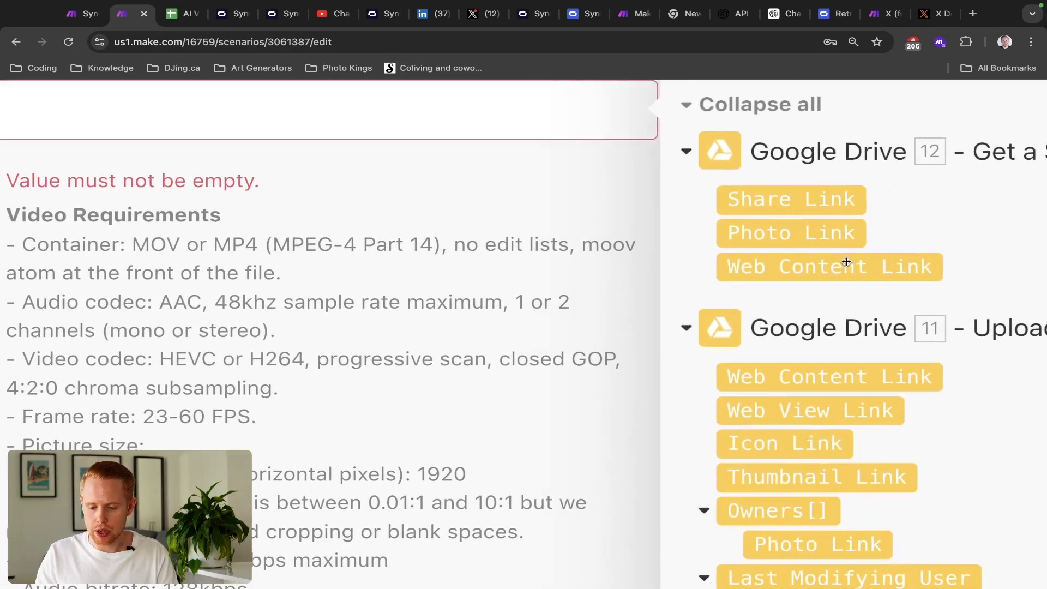
click(847, 262)
scroll(846, 261, down, 5)
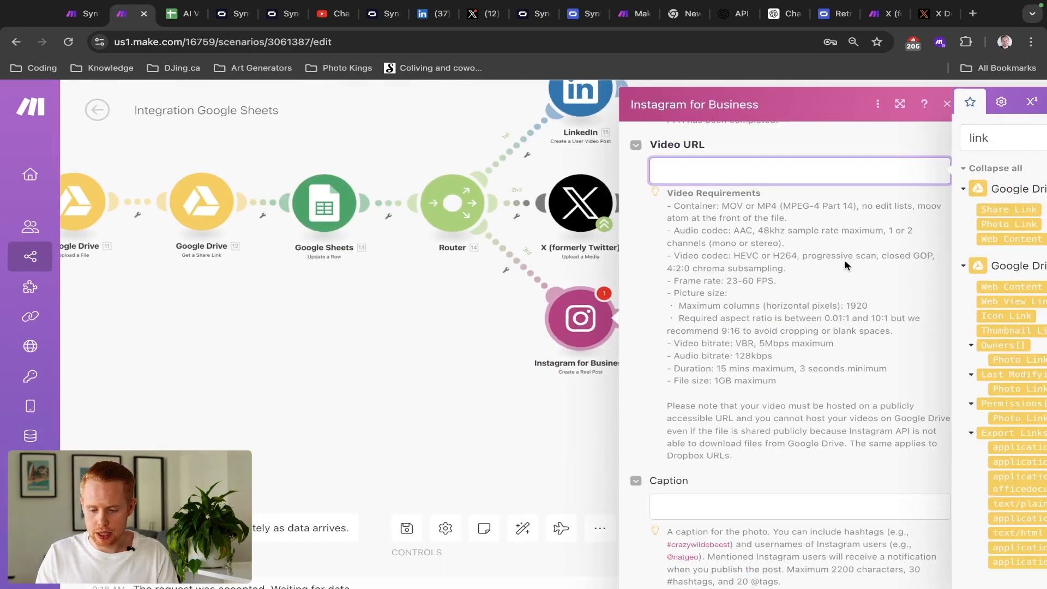
scroll(845, 265, right, 2)
click(952, 240)
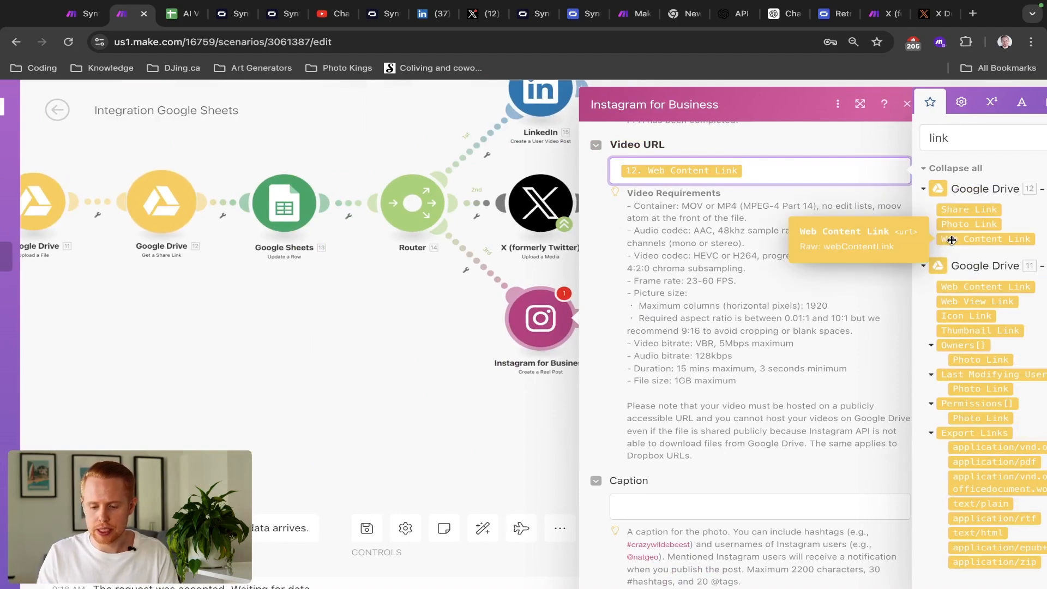
scroll(986, 221, up, 5)
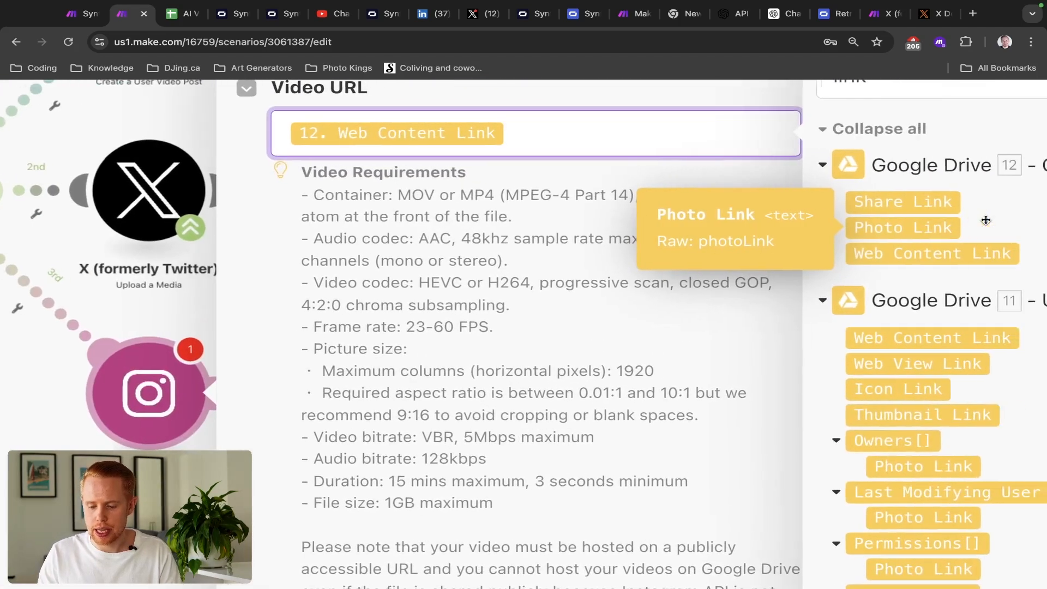
scroll(986, 220, right, 3)
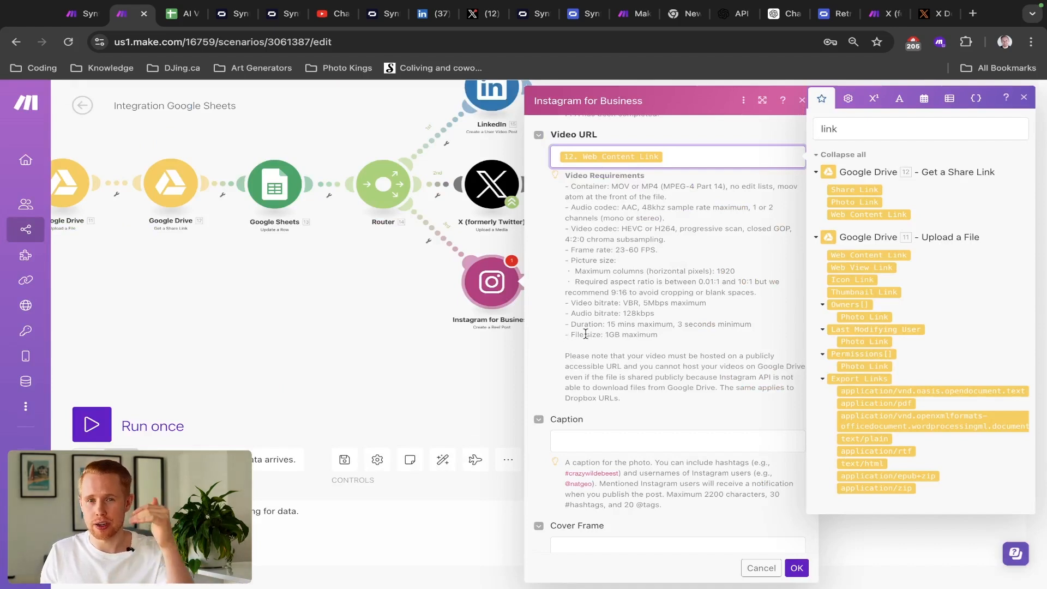
- Confirm the Instagram Reel module and save the scenario
click(796, 569)
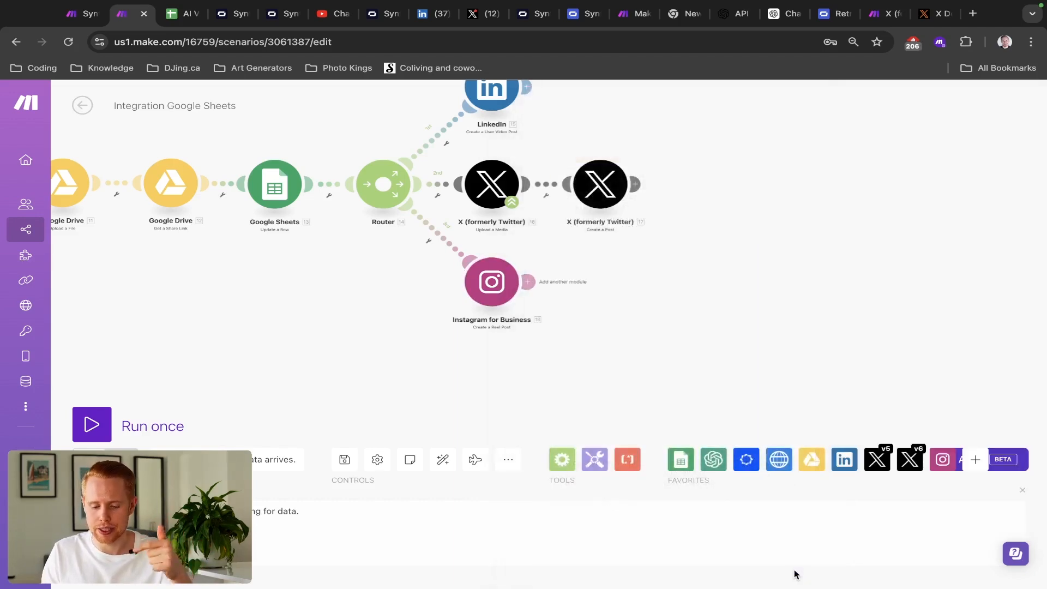
triple_click(353, 470)
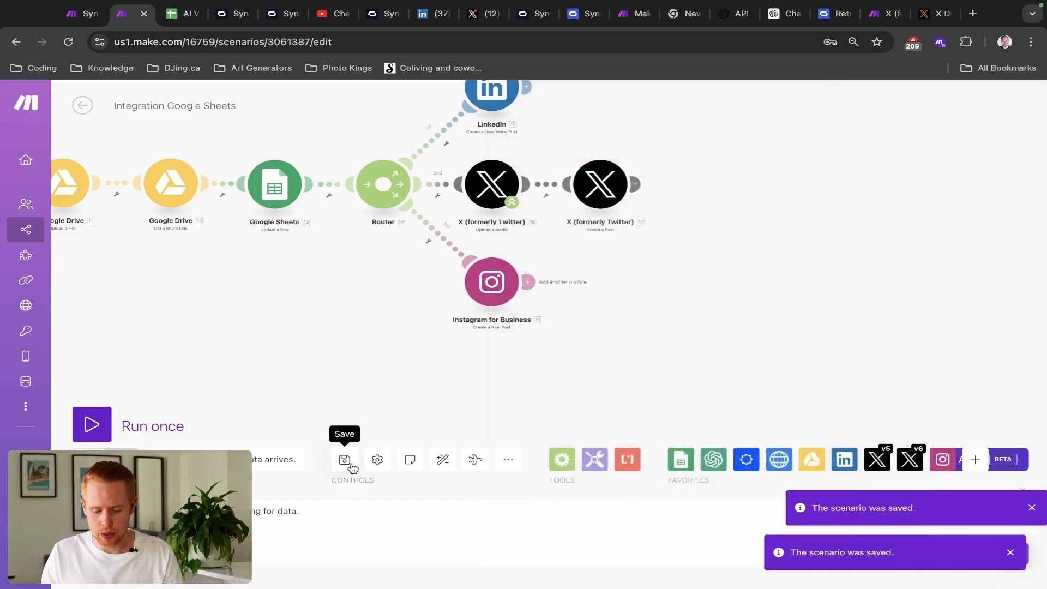
drag(303, 327, 662, 351)
- Add an 'a Equal to b' filter on the Instagram route and save the scenario
click(791, 259)
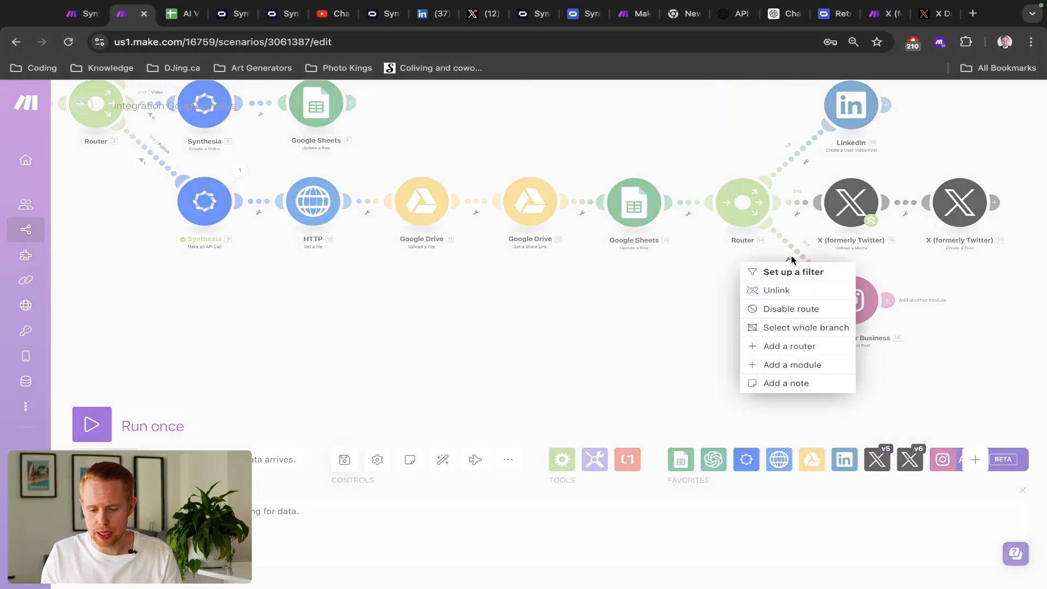
click(794, 271)
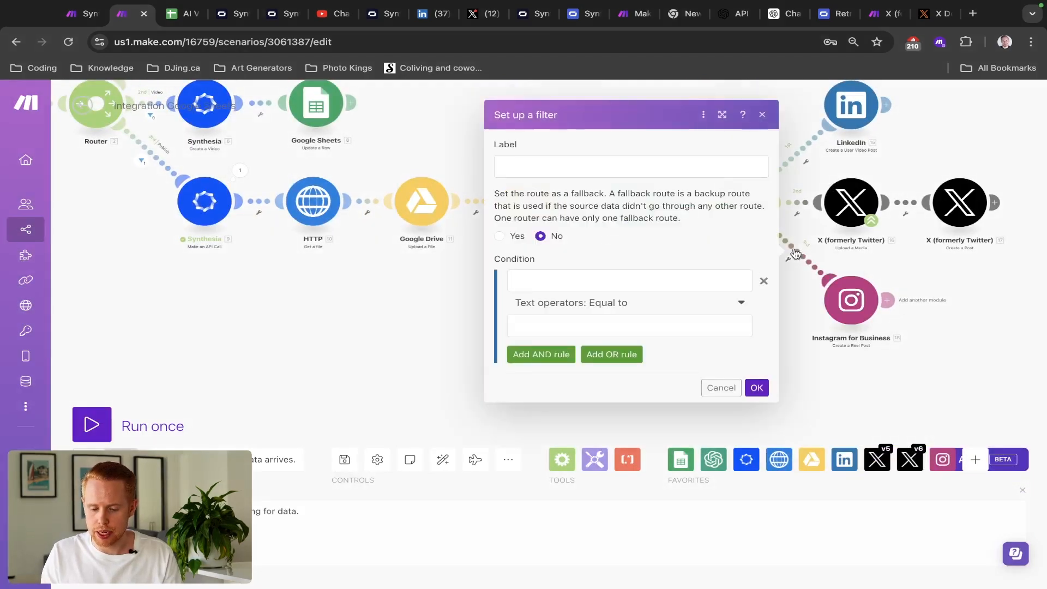
click(626, 279)
text(a)
click(621, 327)
text(b)
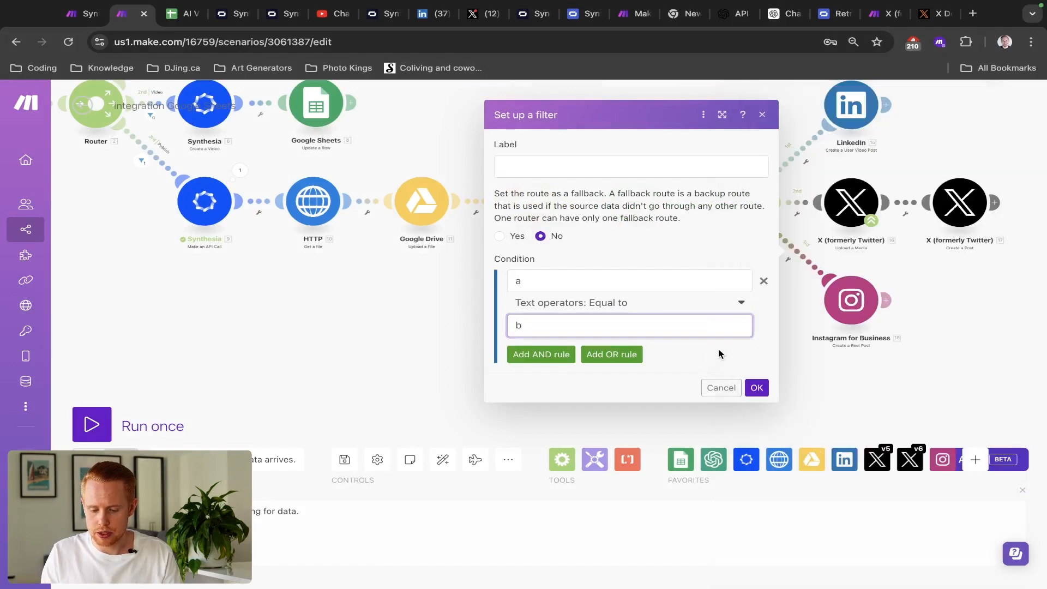
click(757, 388)
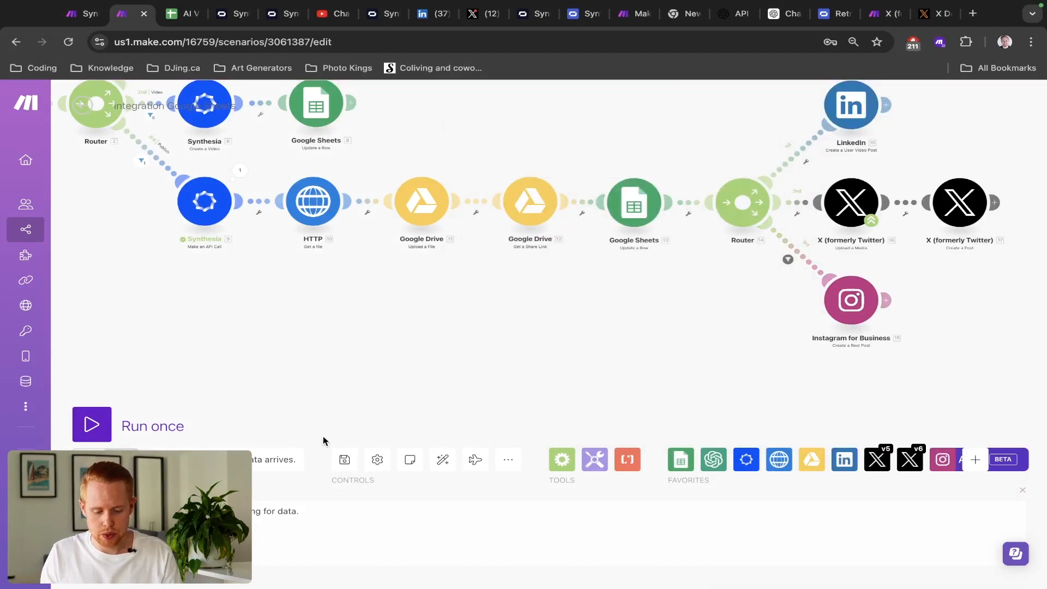
key(super+s)
- Untick the video row's Post box in the AI Video sheet, then run the scenario once
key(ctrl+Tab)
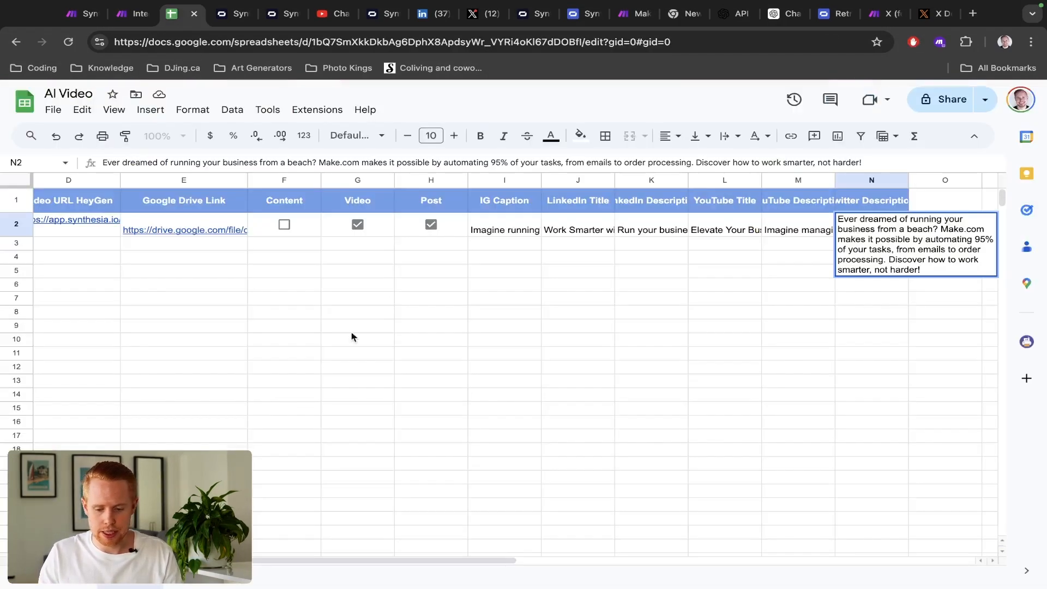
click(434, 228)
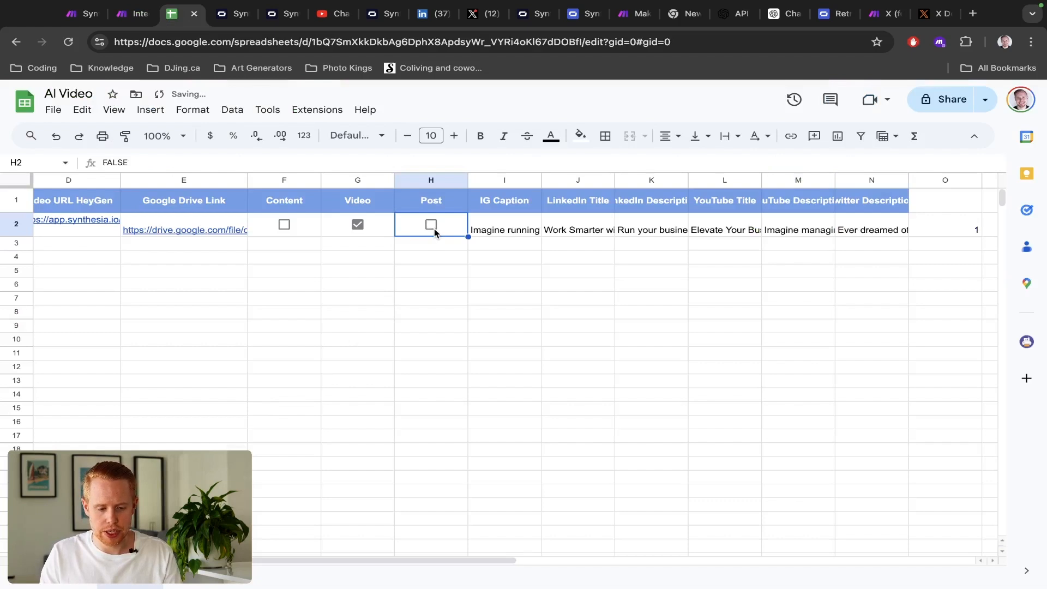
key(ctrl+shift+Tab)
click(97, 424)
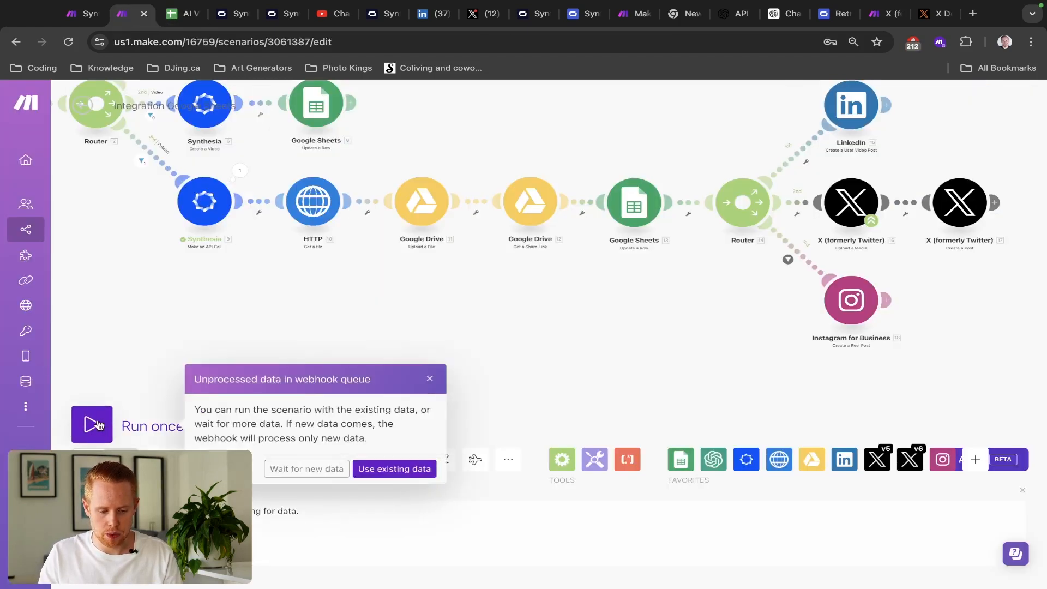
- Wait for new data, then tick the Post box in H2 of the AI Video sheet to trigger the run
click(276, 469)
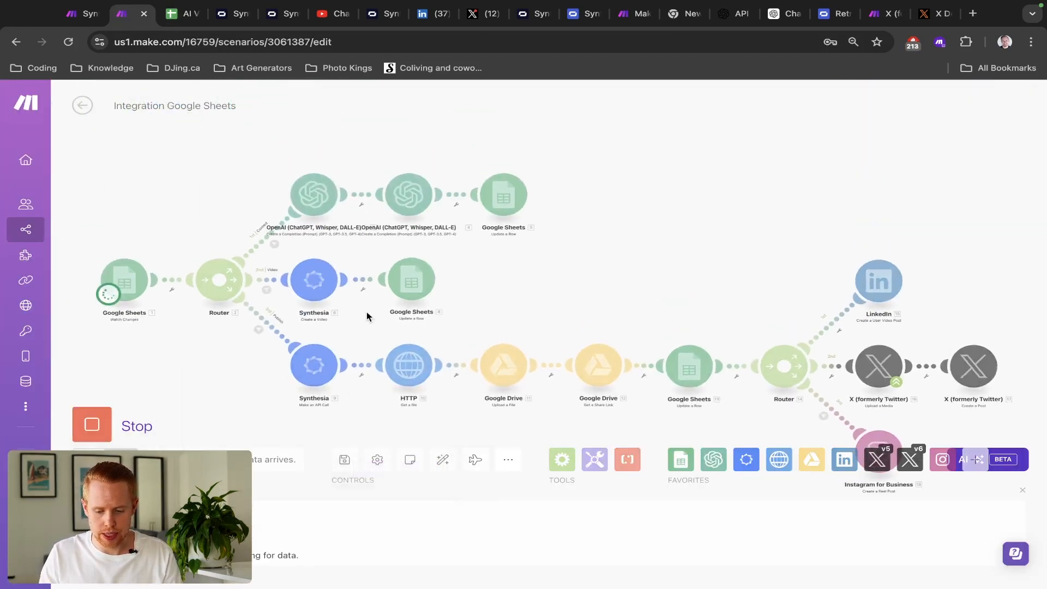
key(ctrl+Tab)
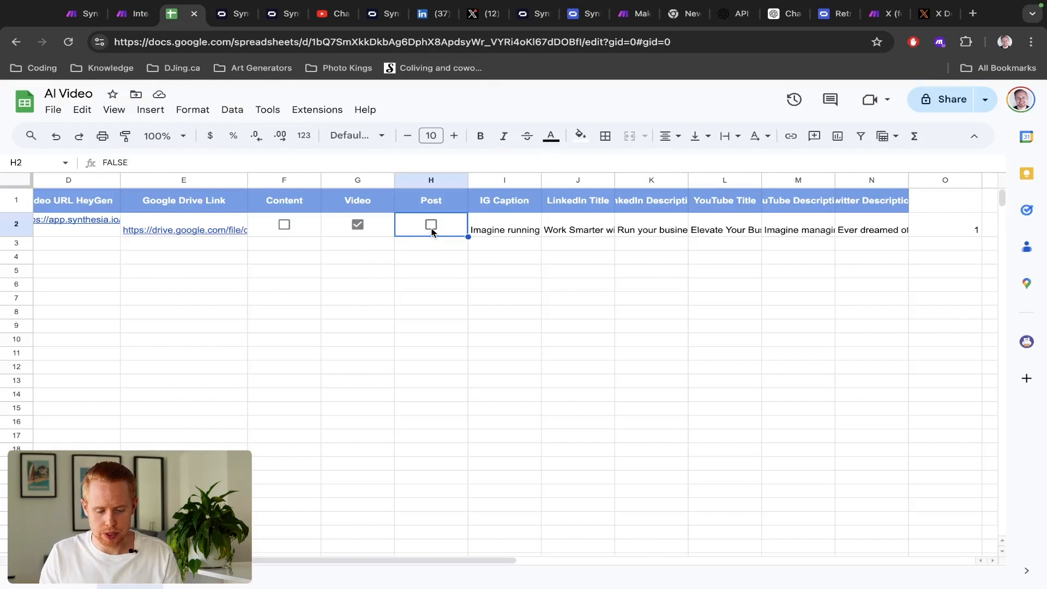
click(431, 226)
key(ctrl+shift+Tab)
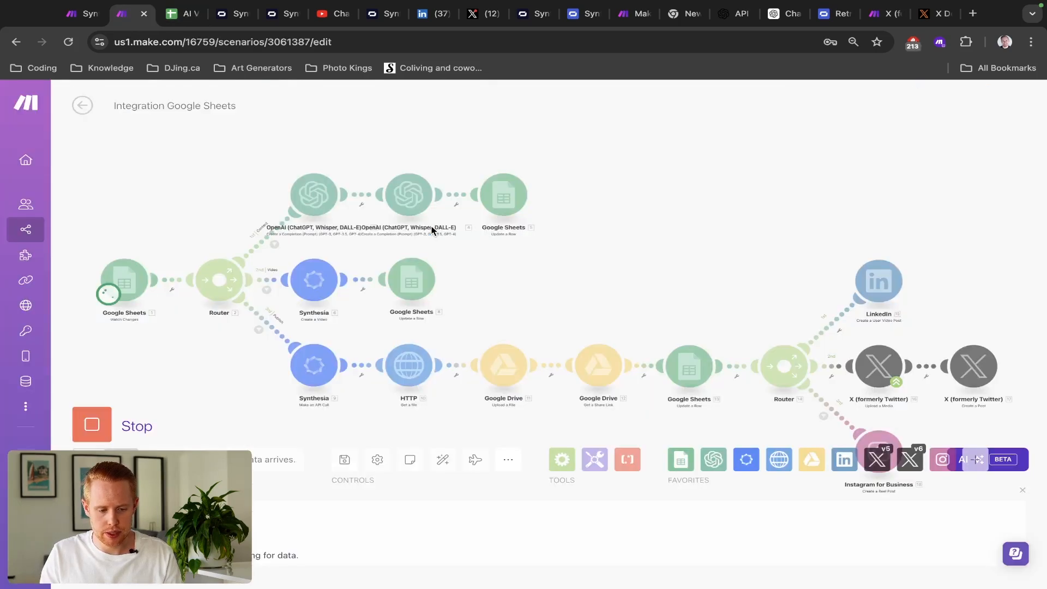
scroll(559, 220, down, 3)
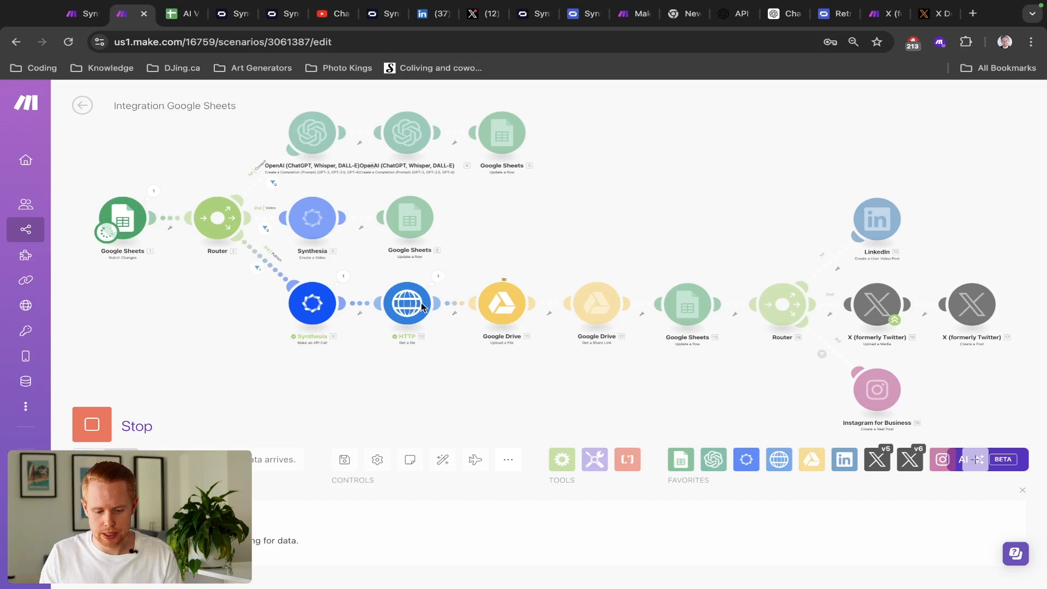
scroll(490, 301, up, 3)
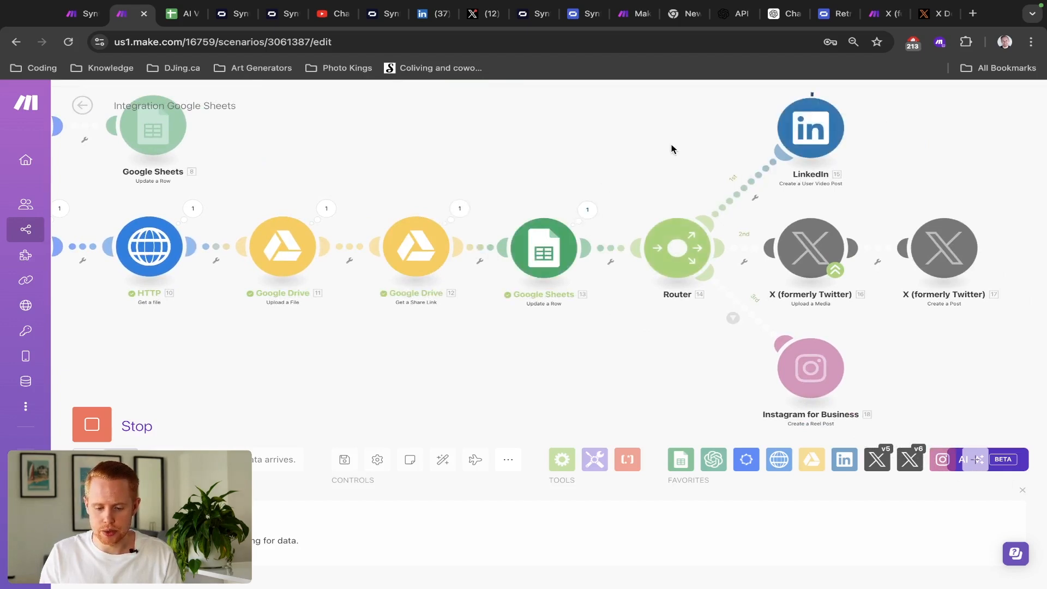
key(ctrl+Tab)
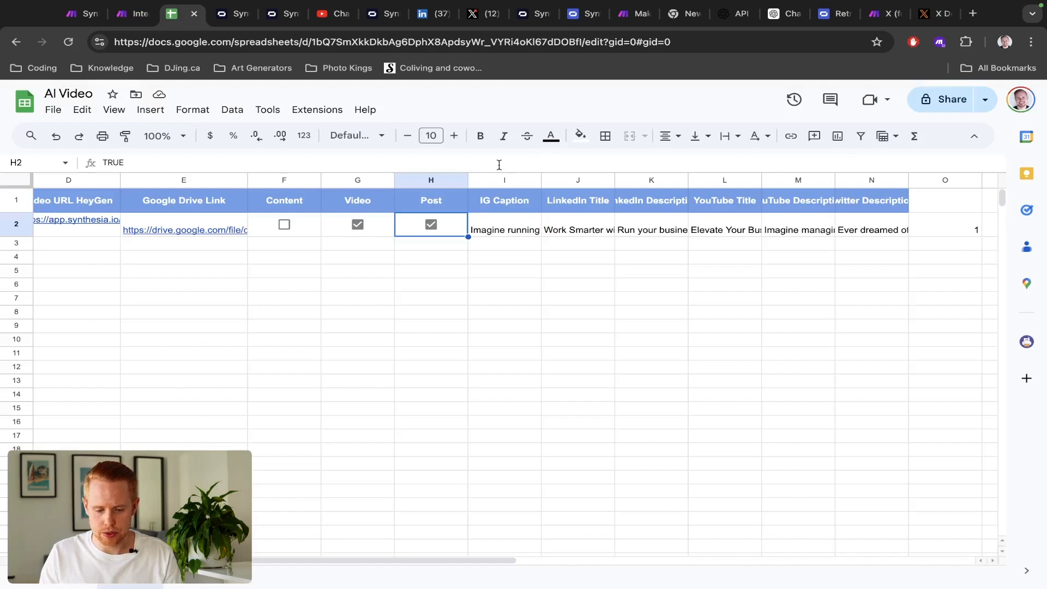
scroll(279, 256, left, 5)
click(322, 236)
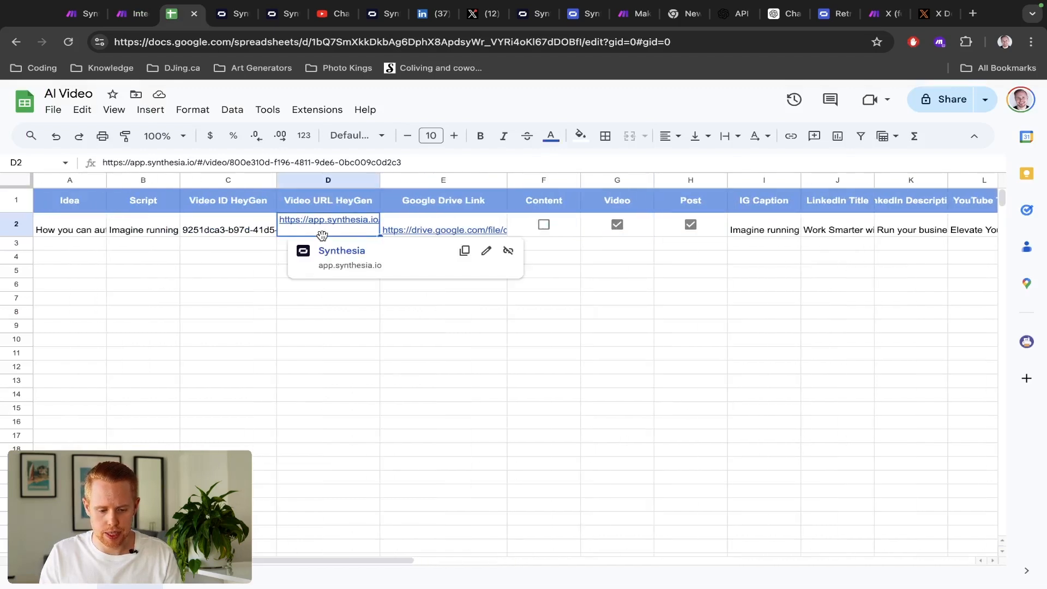
key(Right)
key(ctrl+shift+Tab)
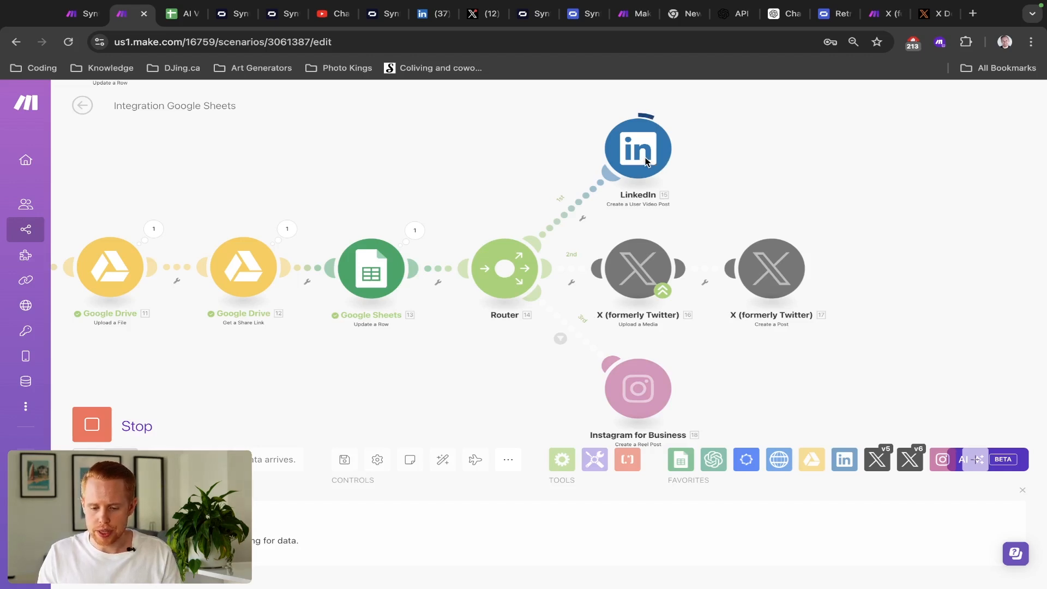
- Pan to the posting modules and open the X Create a Post warning to see its [400] Invalid Request error
drag(743, 156, 615, 160)
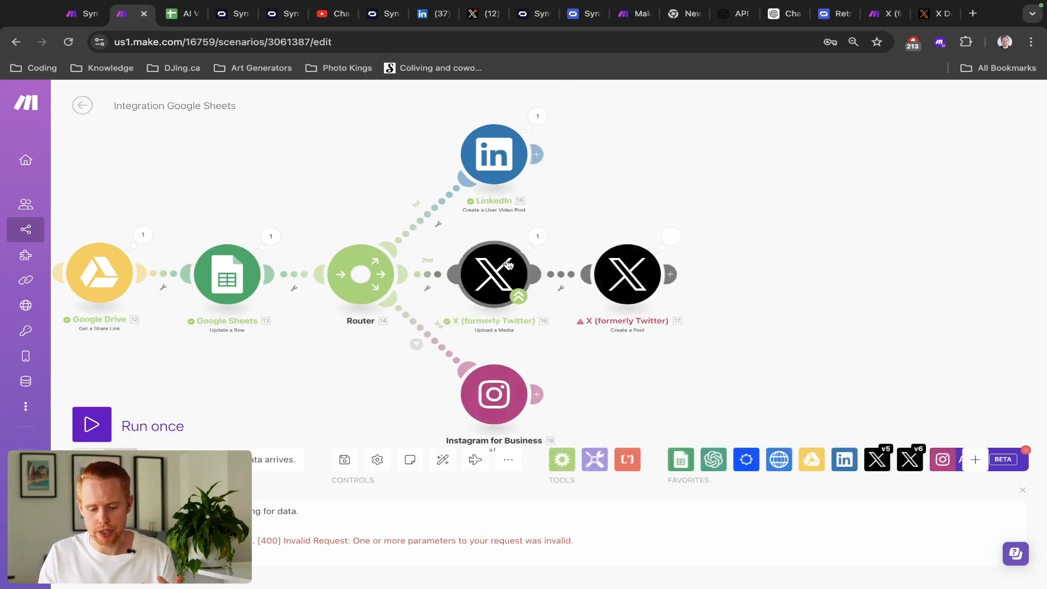
click(672, 238)
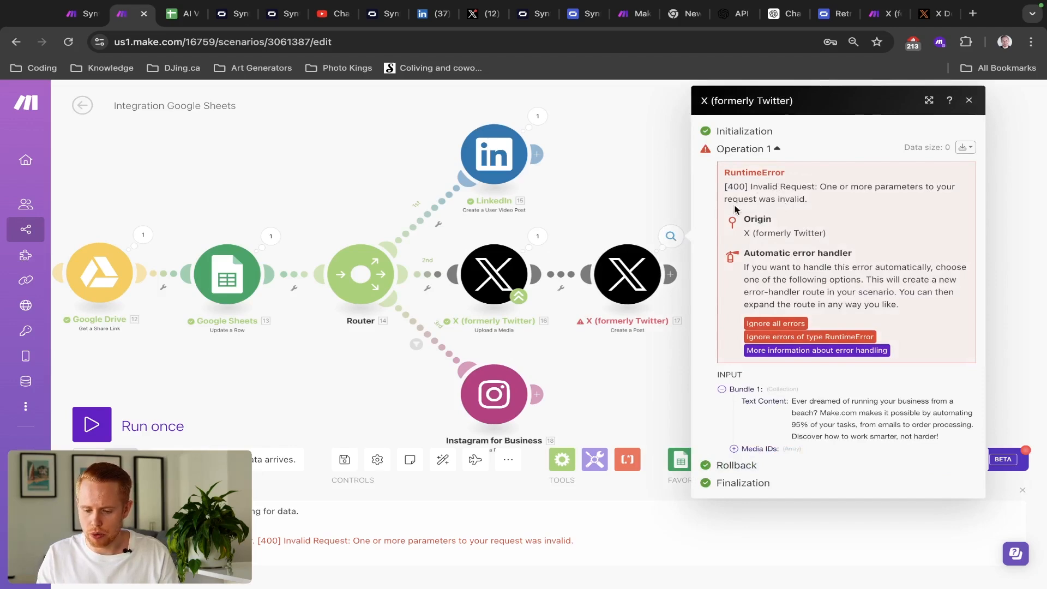
- Set Super Followers-only to No in X Create a Post, checking the Synthesia Video scenario's settings
click(628, 270)
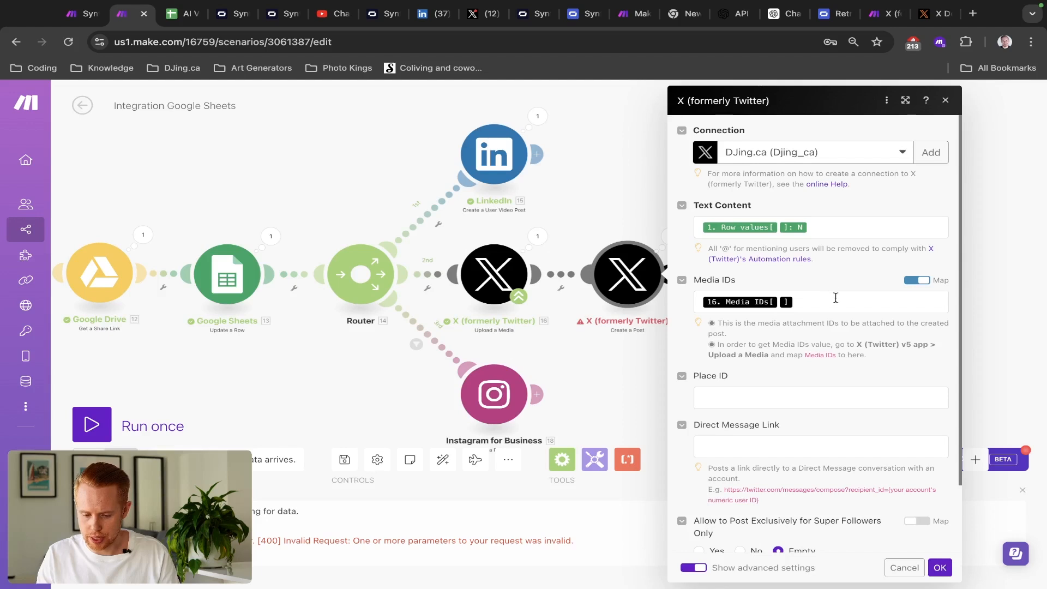
scroll(835, 298, down, 2)
scroll(836, 297, down, 2)
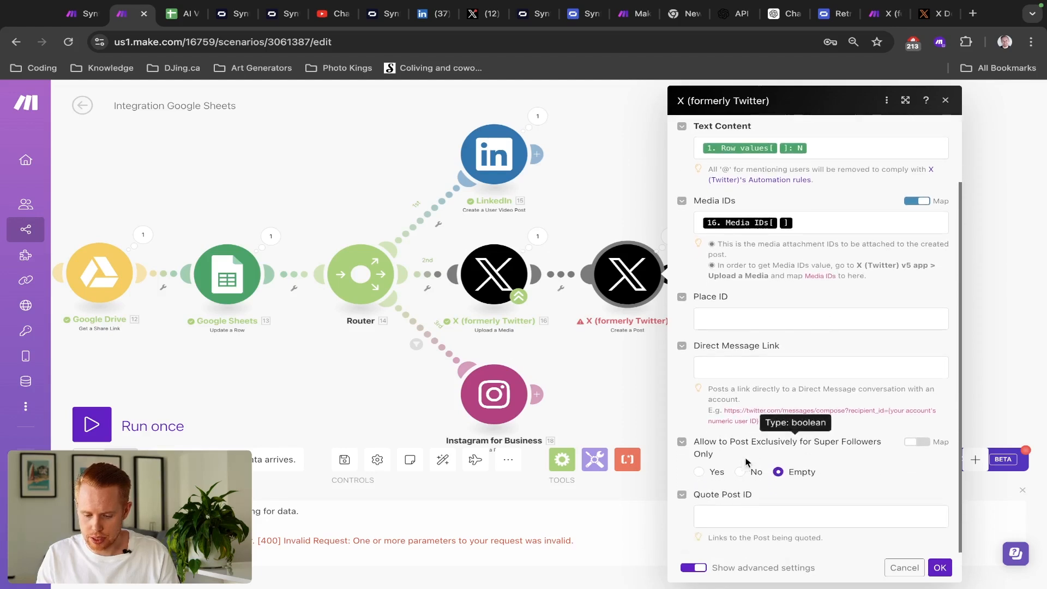
click(740, 473)
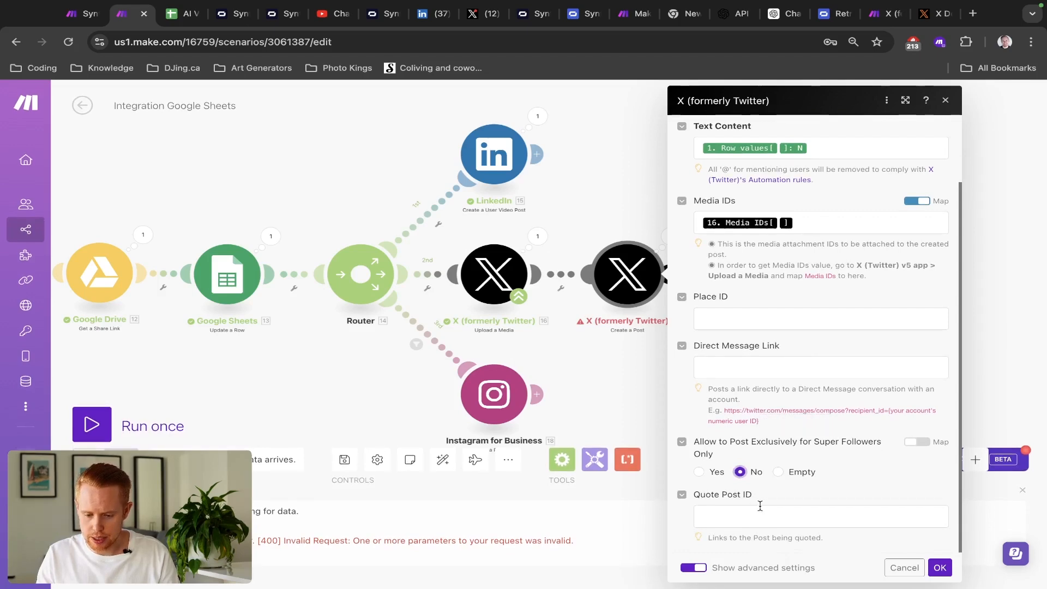
key(ctrl+shift+Tab)
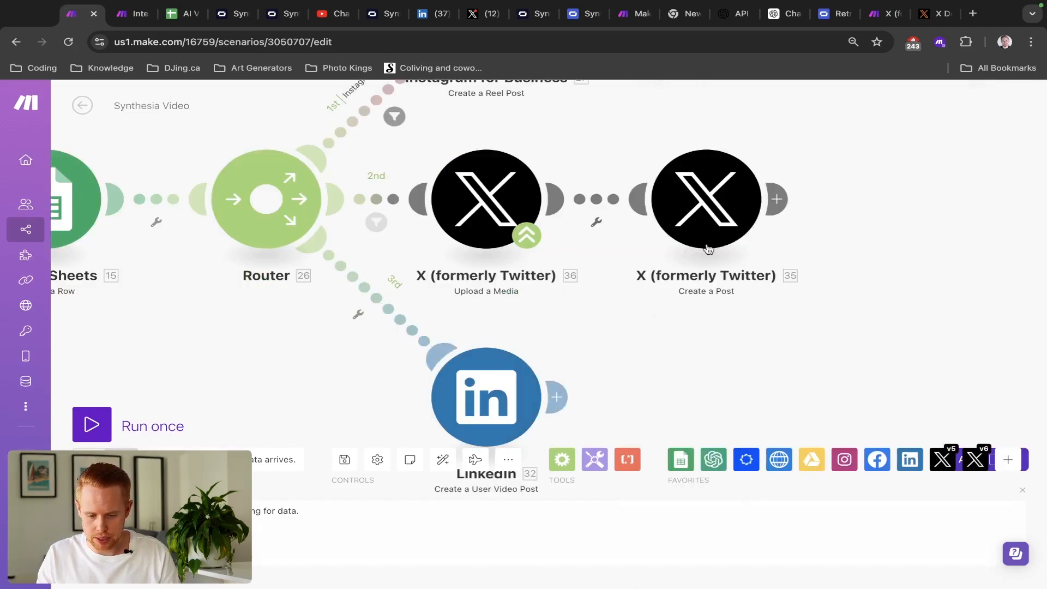
click(707, 224)
scroll(864, 382, down, 3)
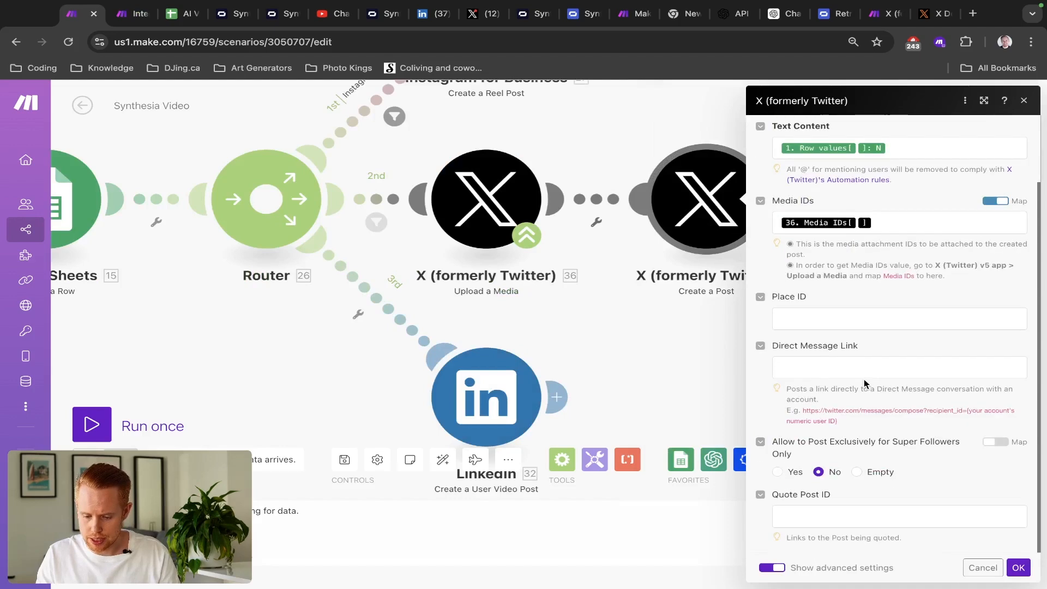
scroll(864, 382, up, 3)
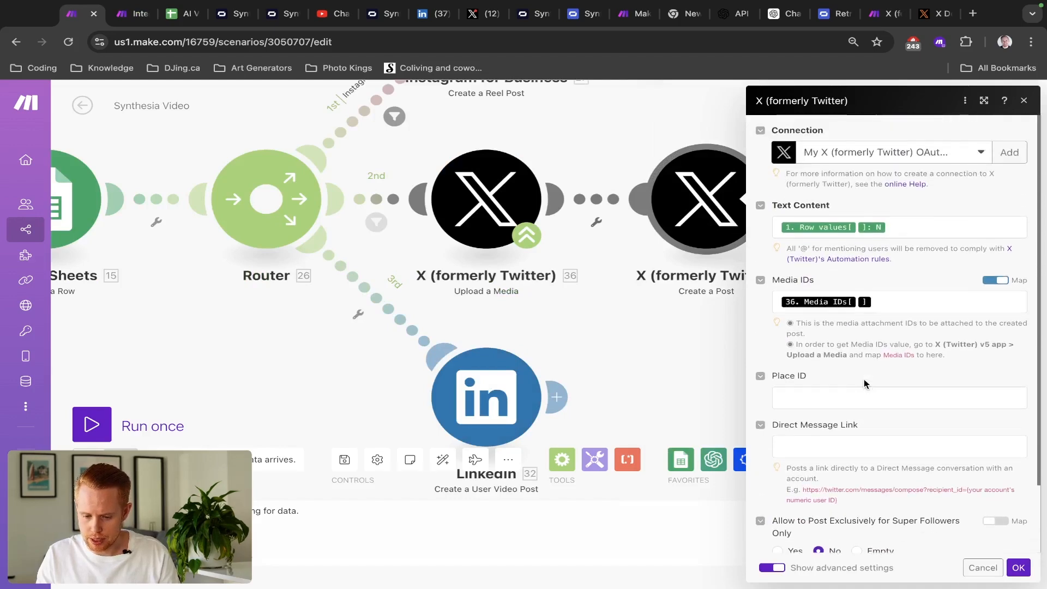
scroll(864, 382, down, 3)
key(ctrl+Tab)
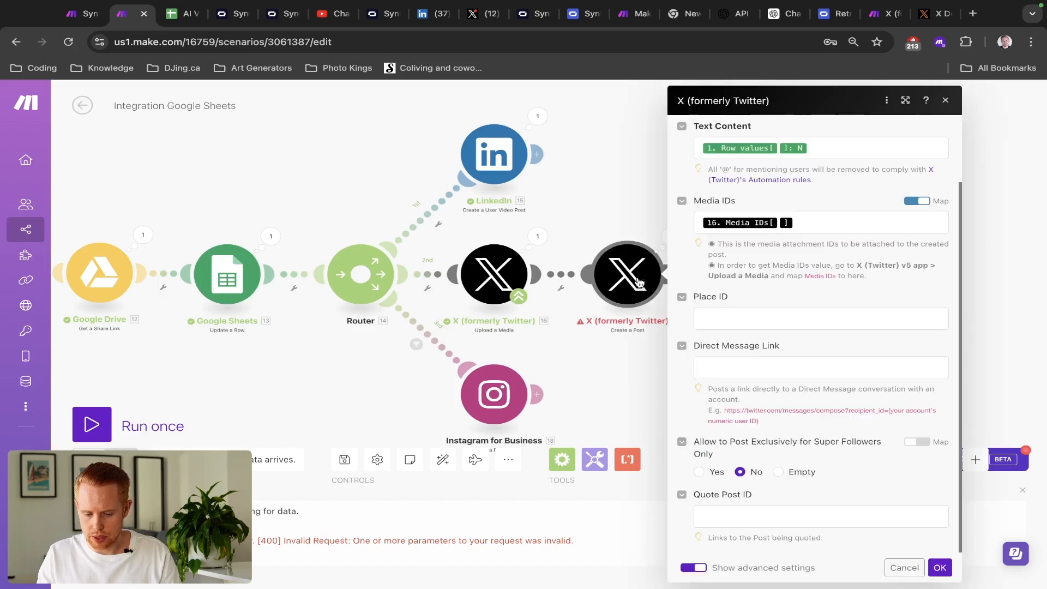
click(941, 568)
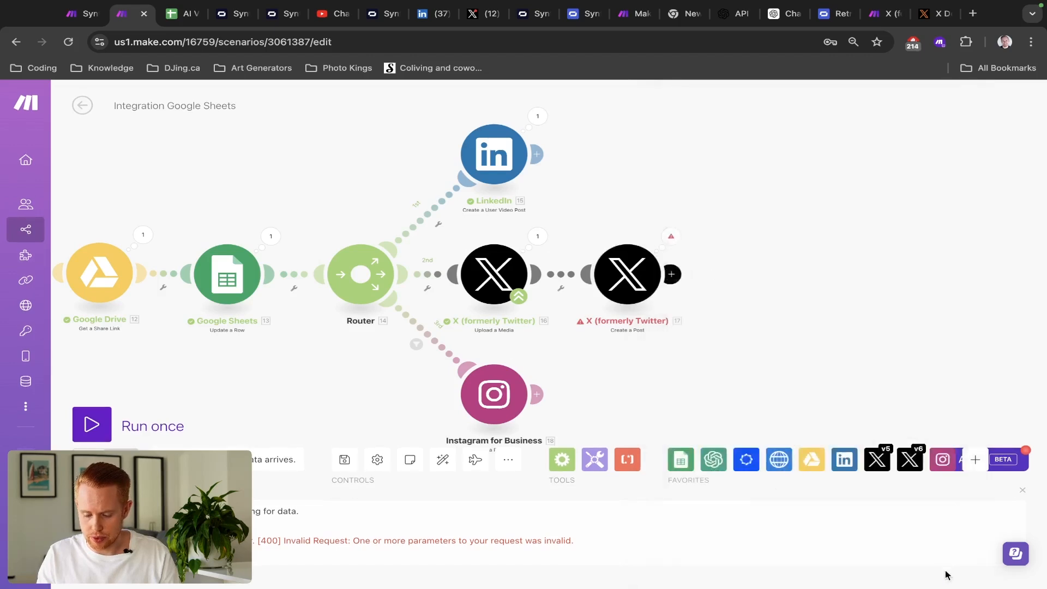
- Inspect the failed X post's Text Content and the Media IDs it sent
click(671, 237)
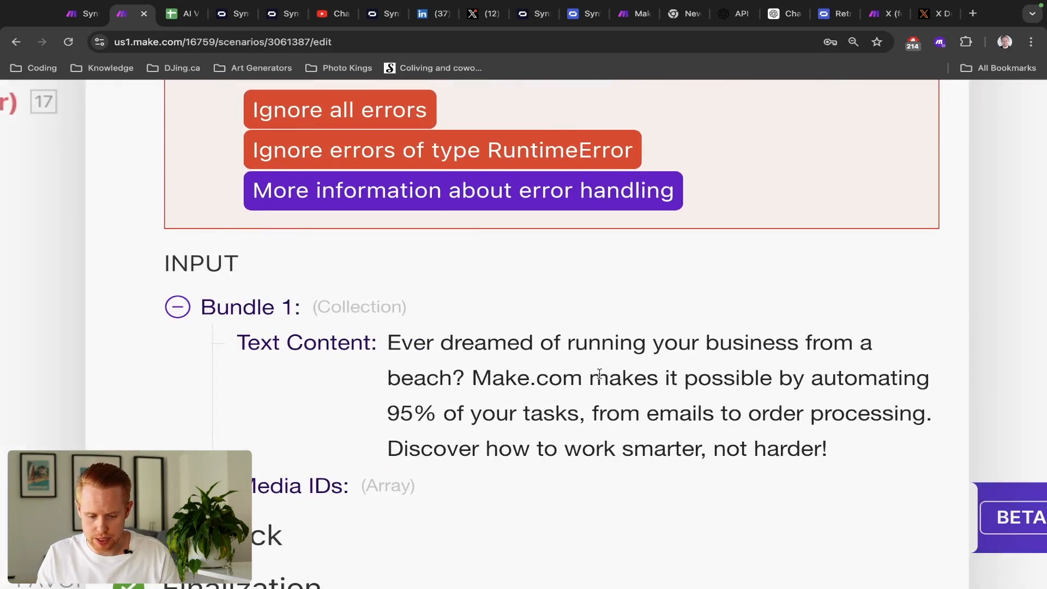
triple_click(590, 367)
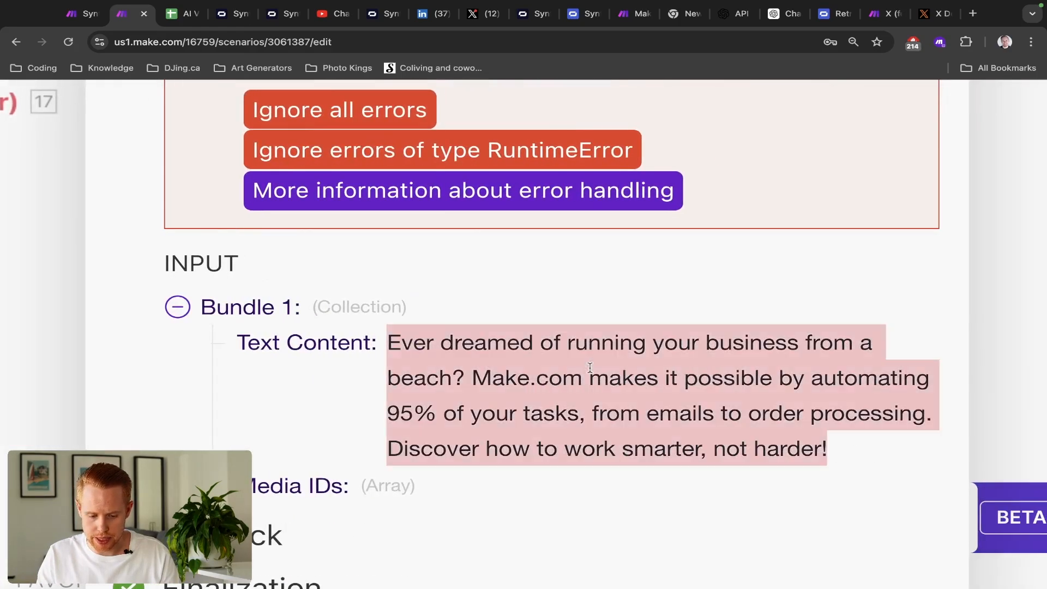
click(214, 486)
scroll(368, 470, down, 2)
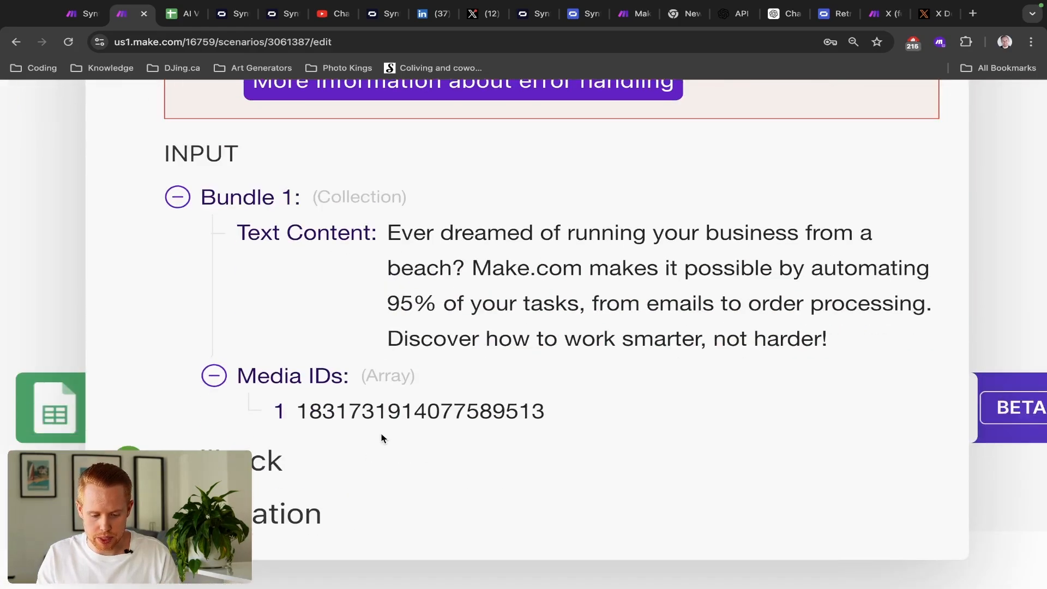
double_click(387, 424)
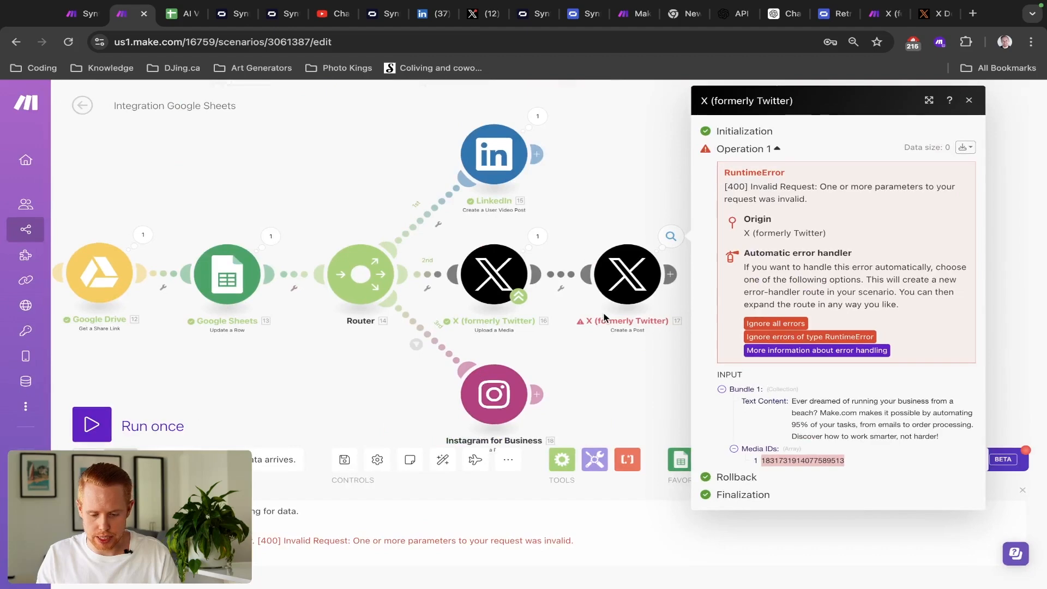
click(649, 244)
- Map 16. Media IDs[] into the X post's Media IDs, matching the Synthesia Video scenario
click(648, 243)
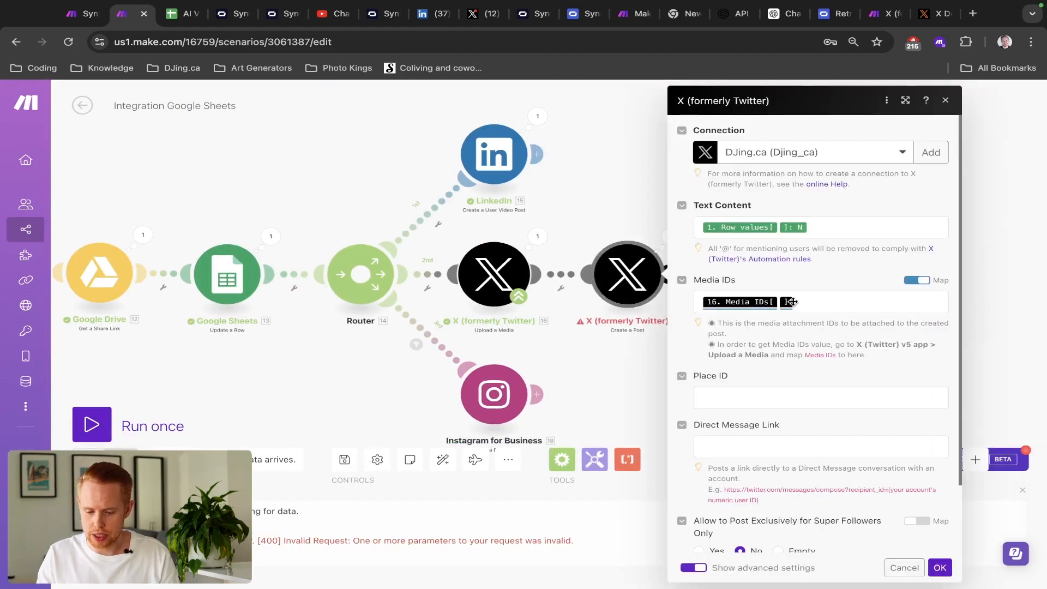
click(796, 300)
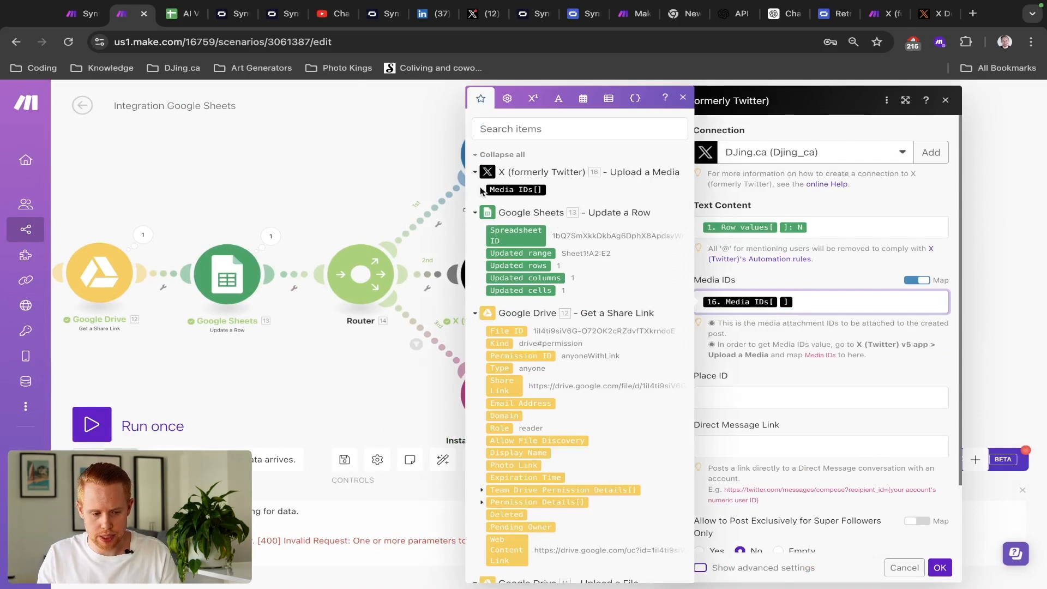
key(ctrl+shift+Tab)
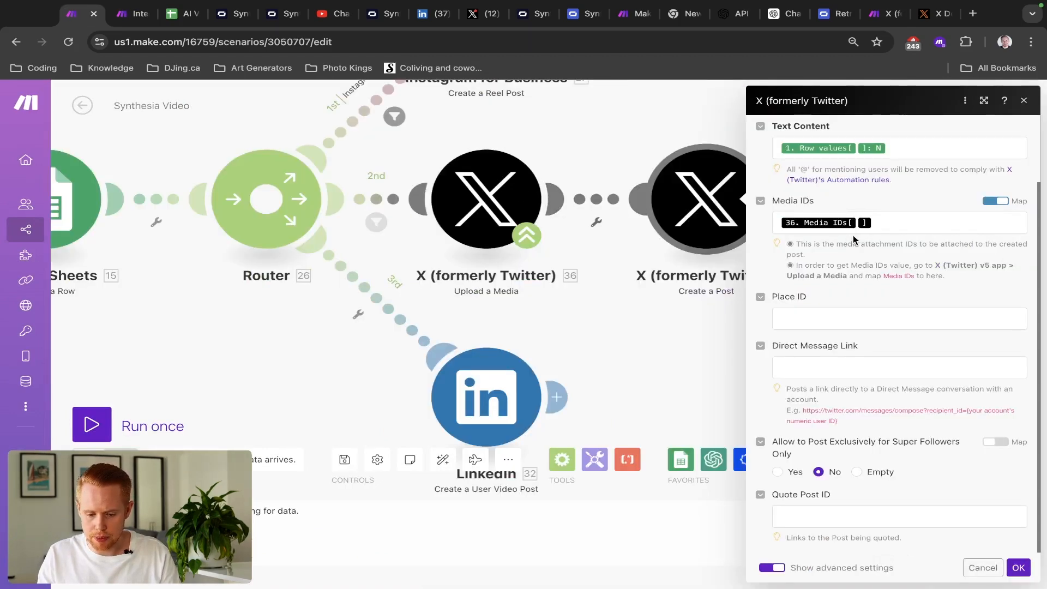
key(ctrl+Tab)
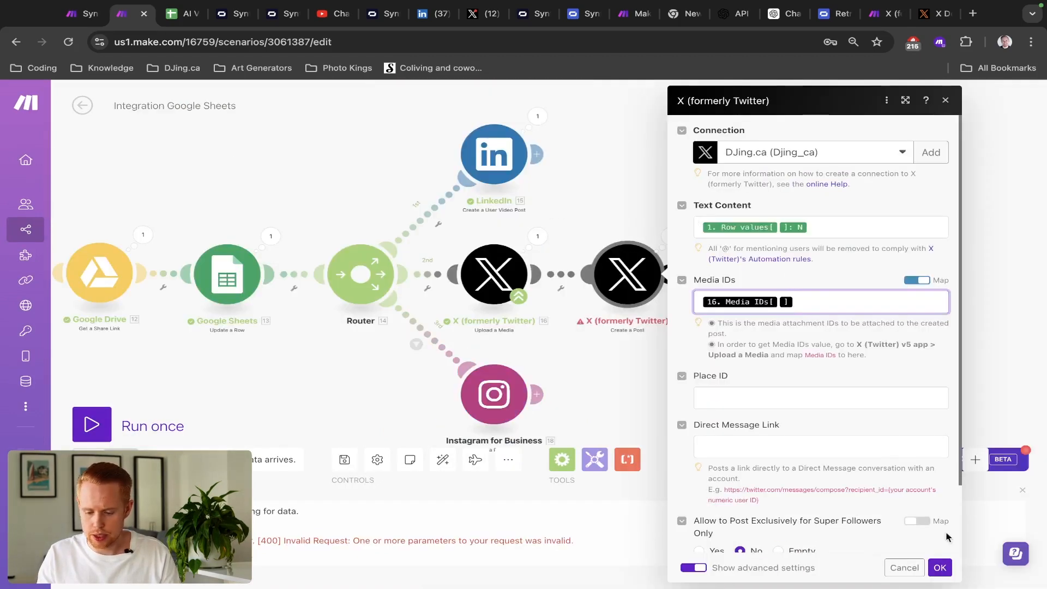
scroll(739, 487, down, 2)
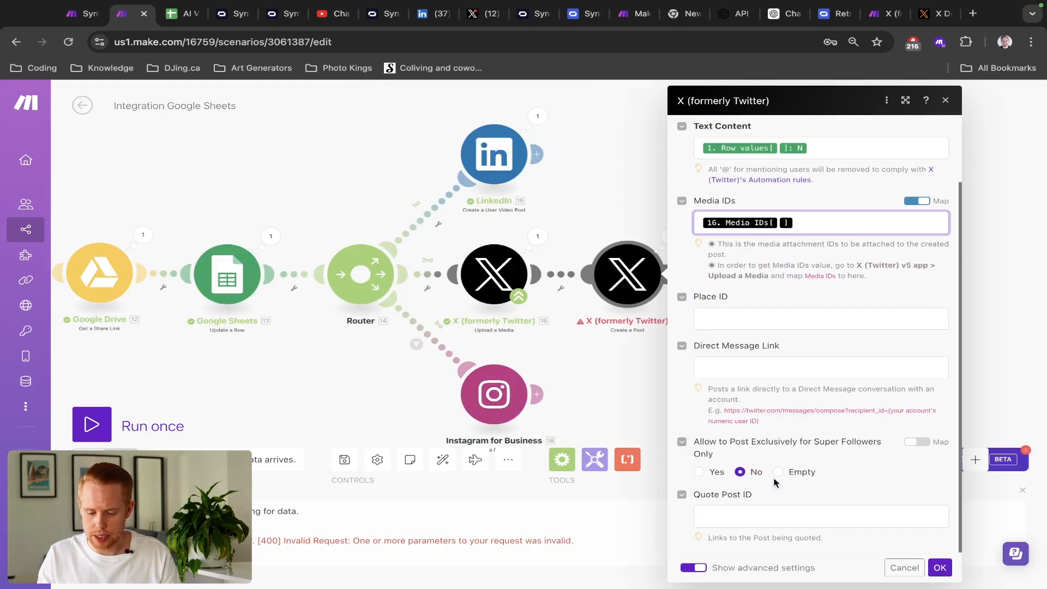
key(ctrl+shift+Tab)
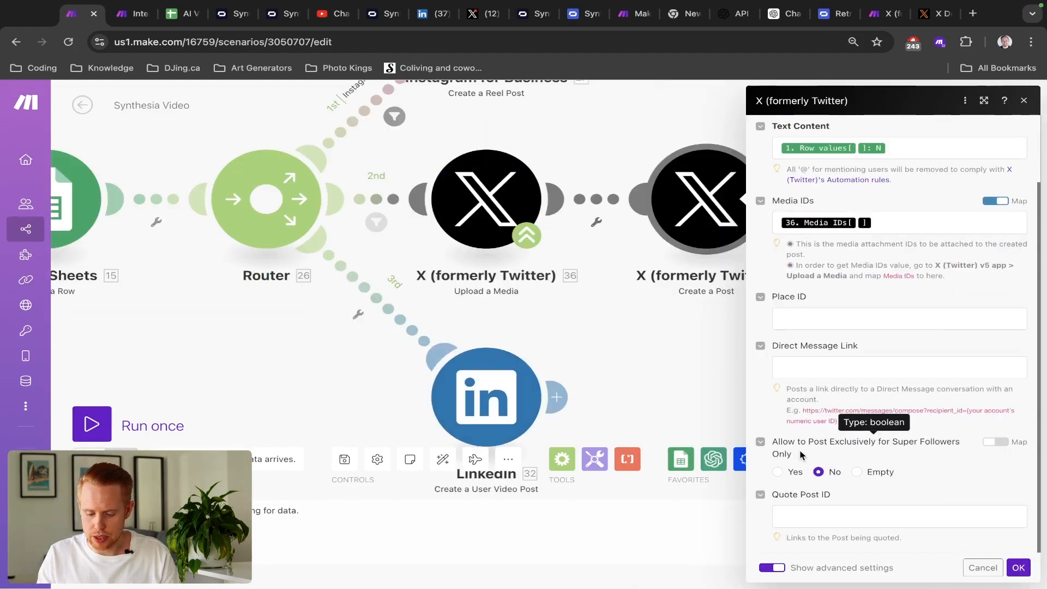
key(ctrl+Tab)
click(940, 568)
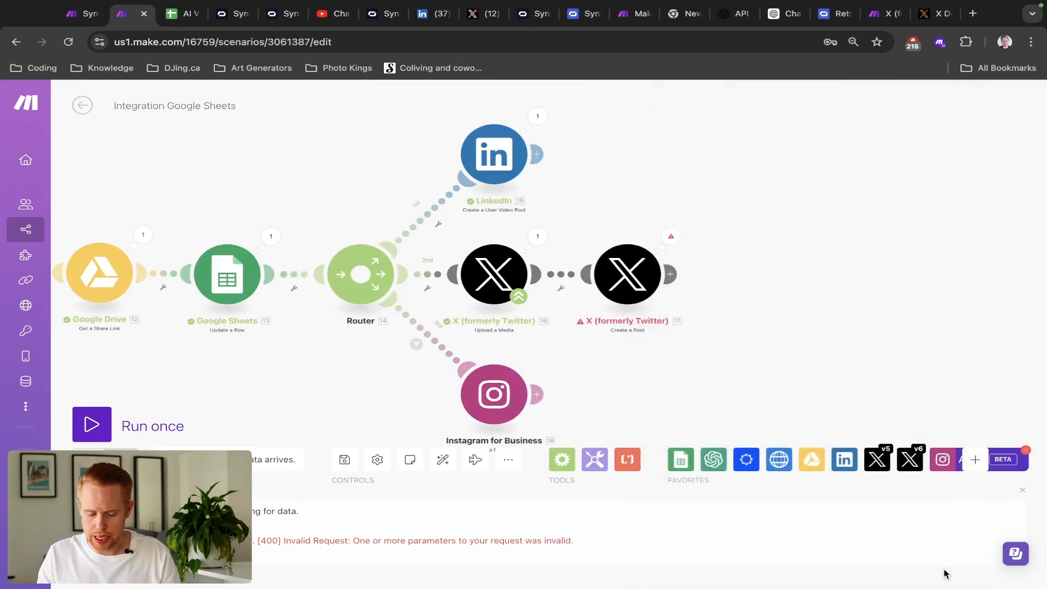
- Save, run once waiting for new data, and untick the Post checkbox in H2
click(344, 460)
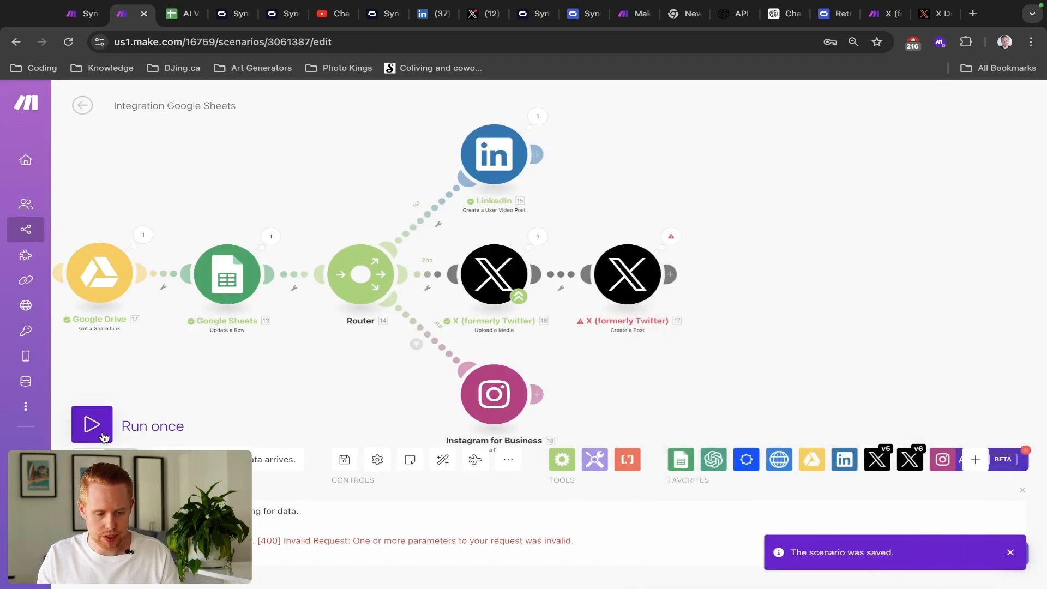
click(104, 436)
click(306, 469)
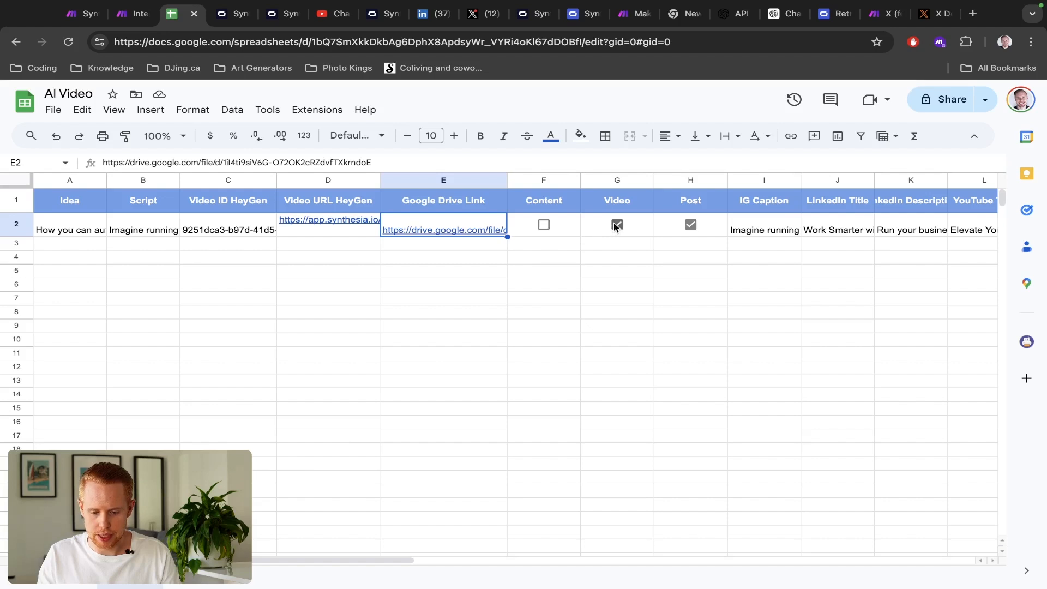
click(697, 226)
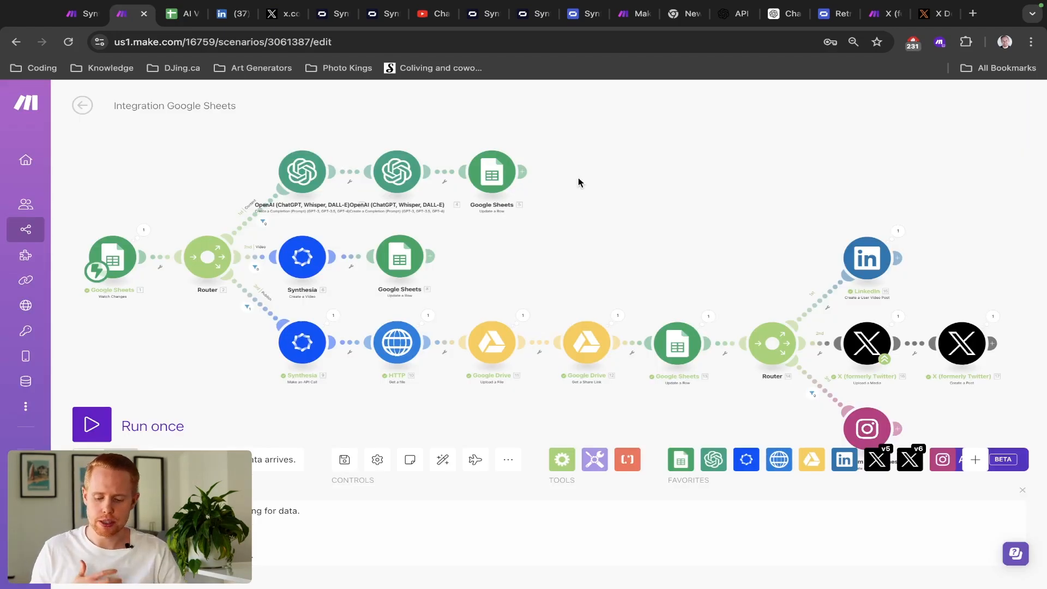
- Check the X Create a Post module's successful result, then go to LinkedIn's recent activity page
click(993, 316)
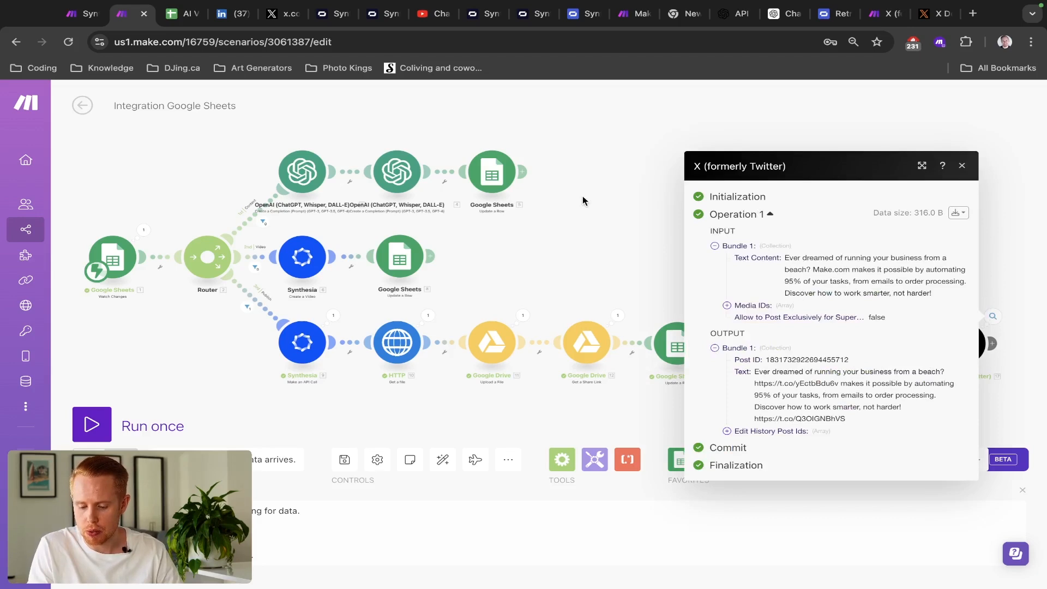
click(583, 201)
click(961, 345)
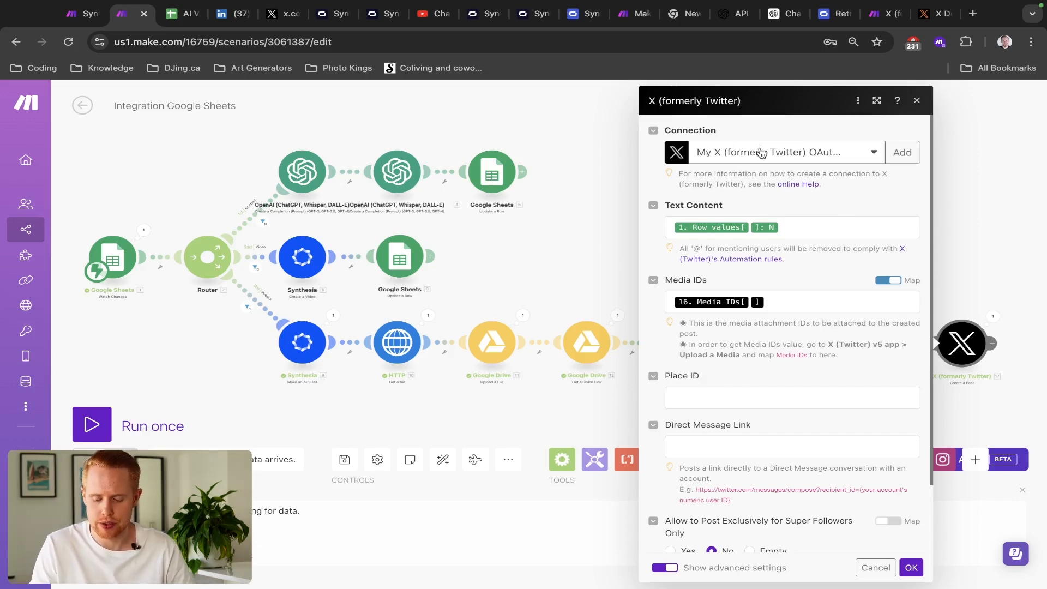
click(916, 102)
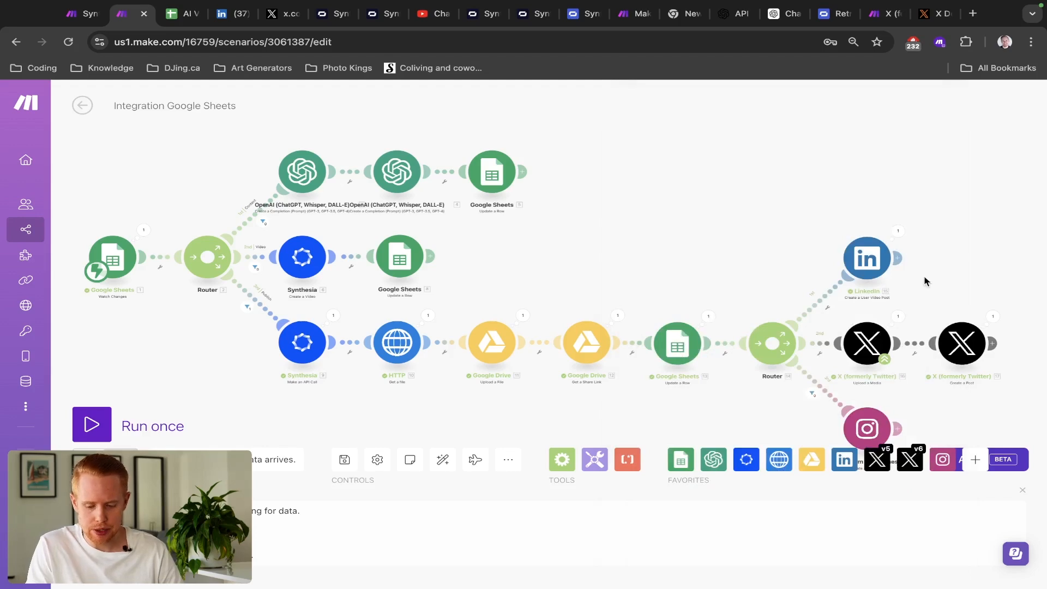
key(super+4)
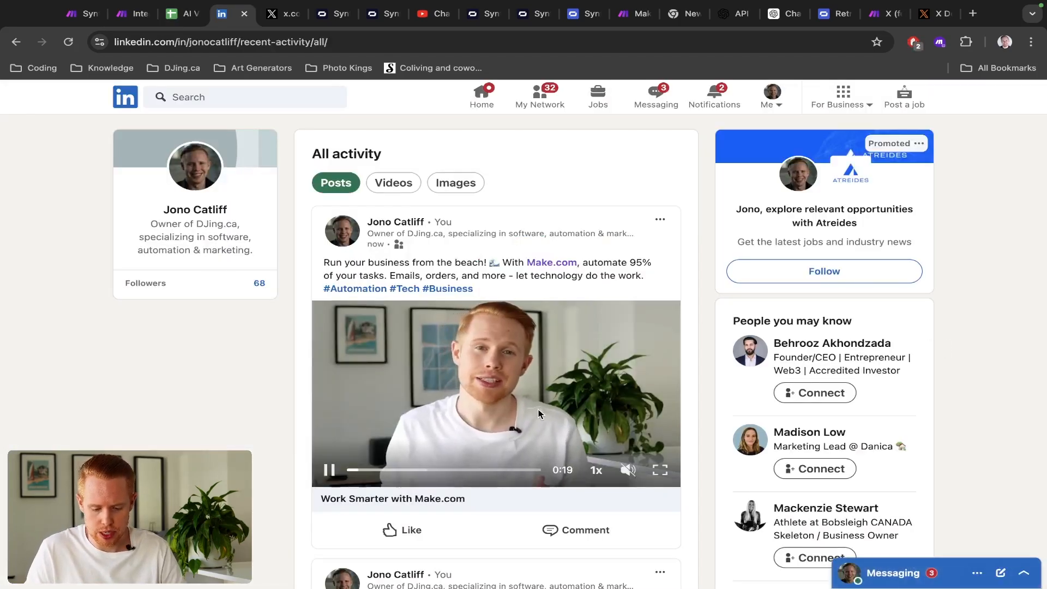
scroll(539, 413, up, 5)
scroll(539, 413, left, 1)
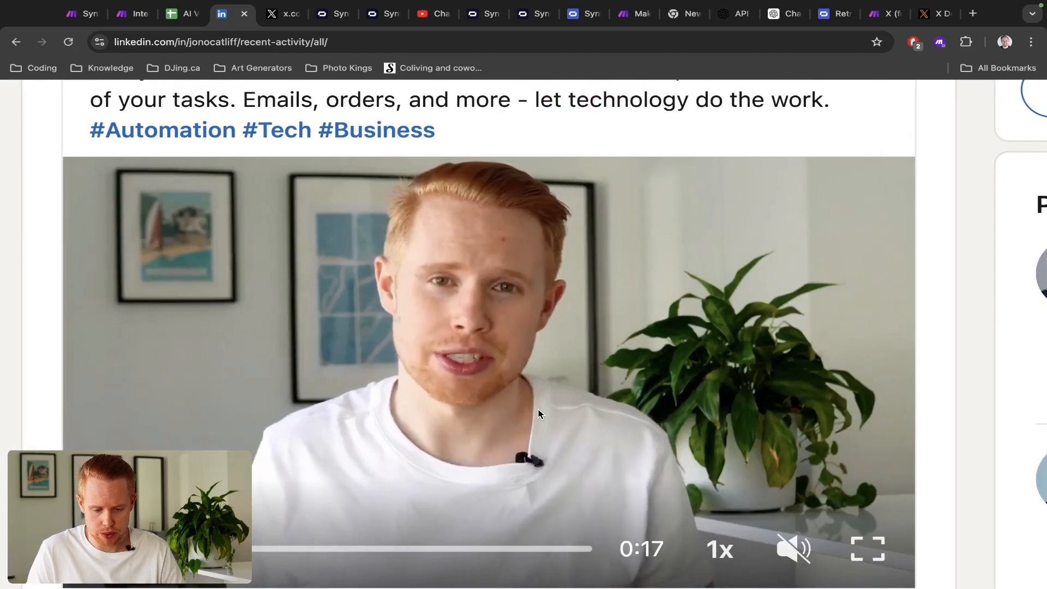
scroll(538, 414, down, 5)
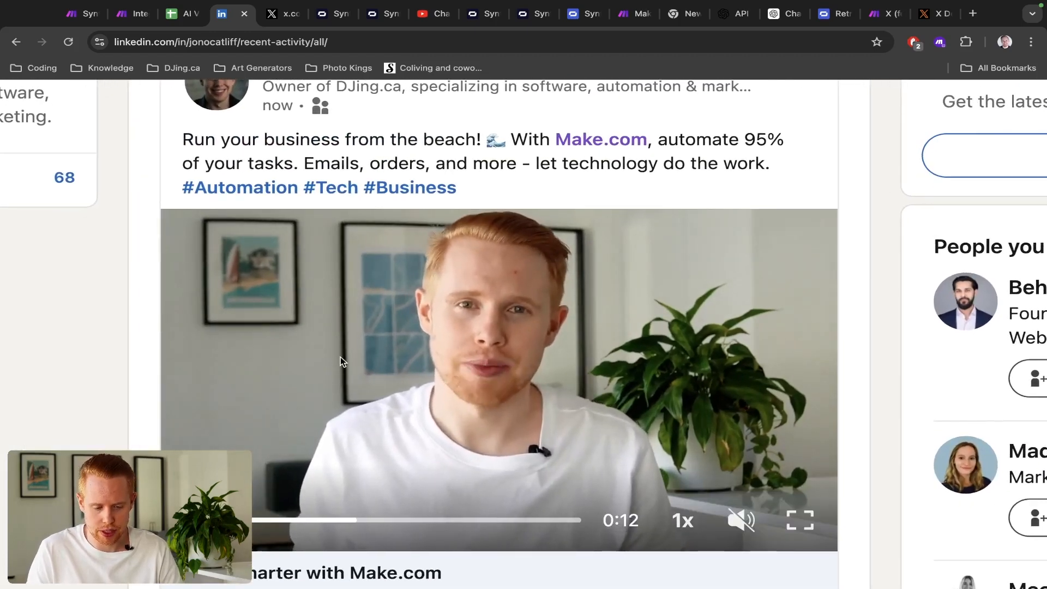
- On the X profile, find the newest Make.com video post and replay its 0:19 video from the start
key(ctrl+Tab)
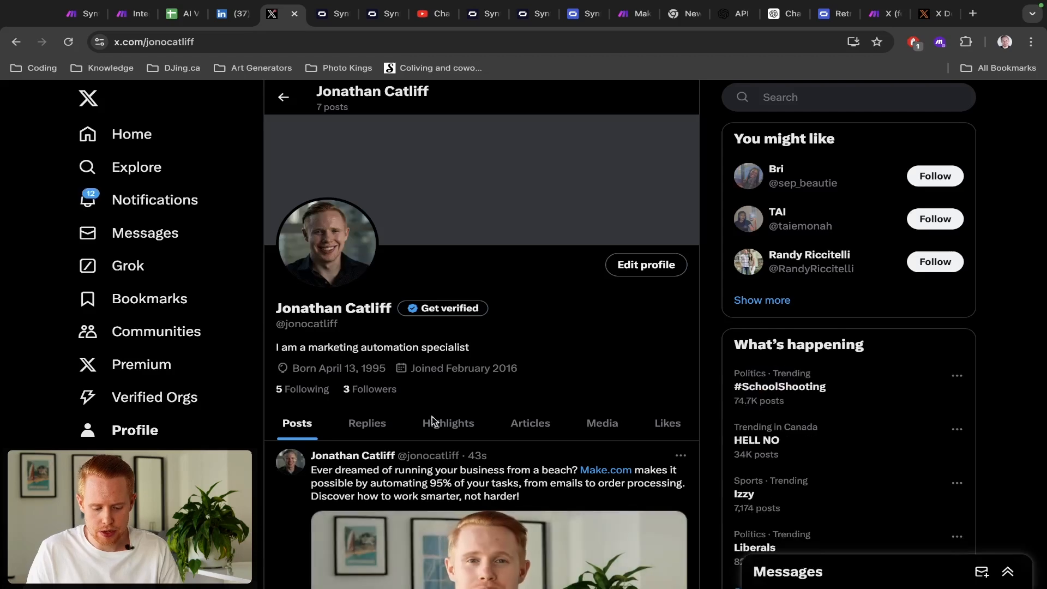
scroll(464, 526, down, 1)
scroll(464, 526, down, 1)
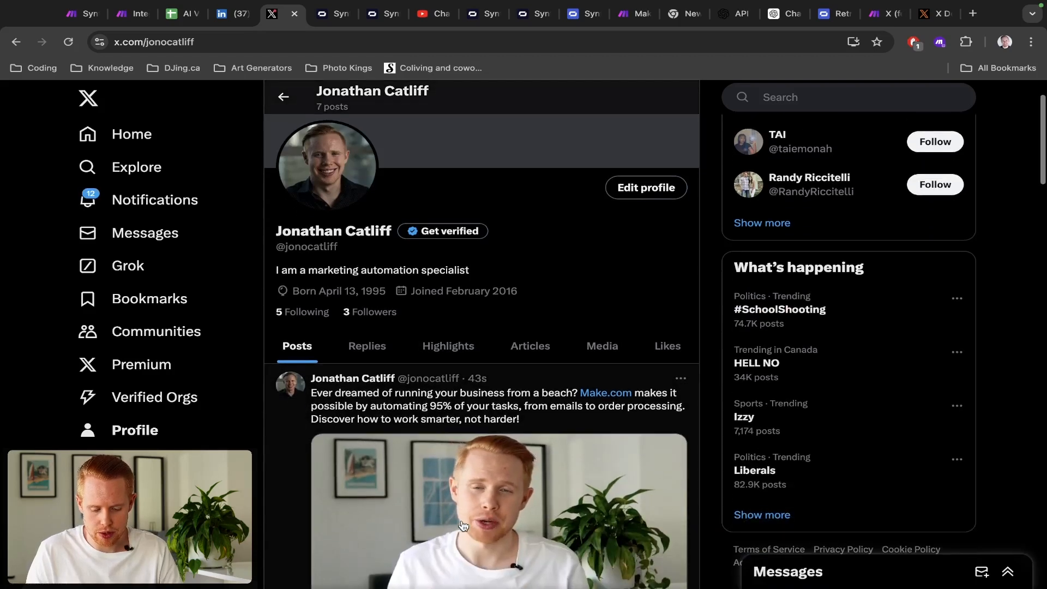
scroll(464, 527, up, 5)
scroll(464, 526, down, 2)
scroll(463, 526, down, 1)
scroll(463, 526, down, 2)
scroll(463, 526, down, 1)
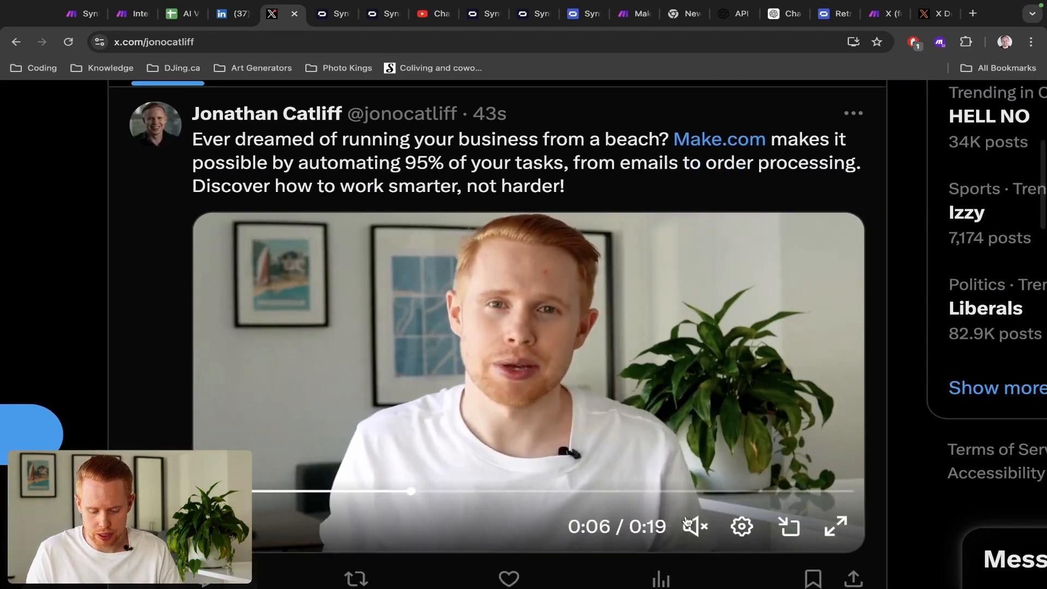
mouse_move(695, 527)
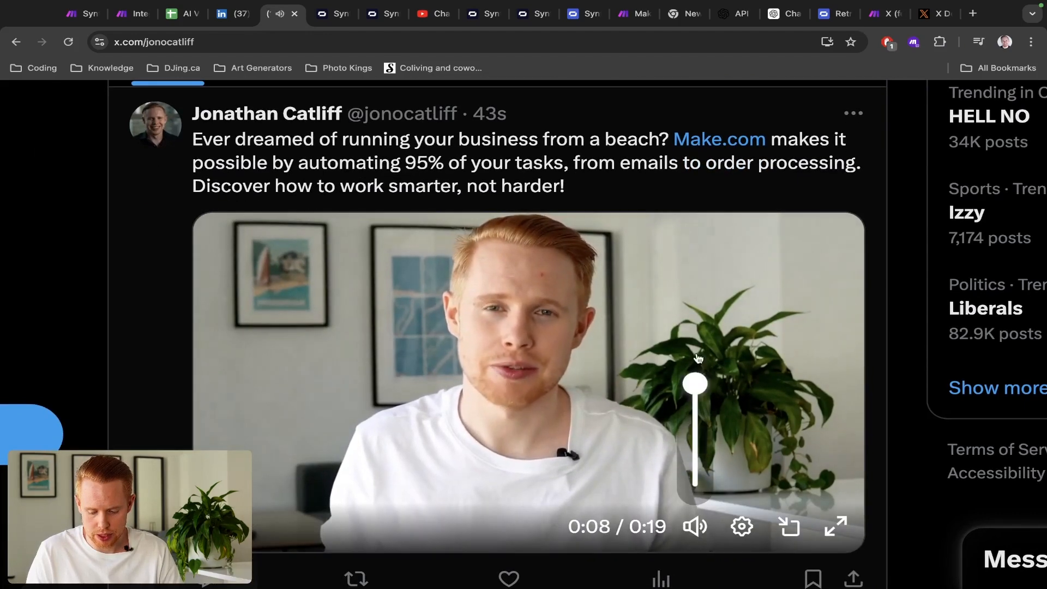
click(206, 491)
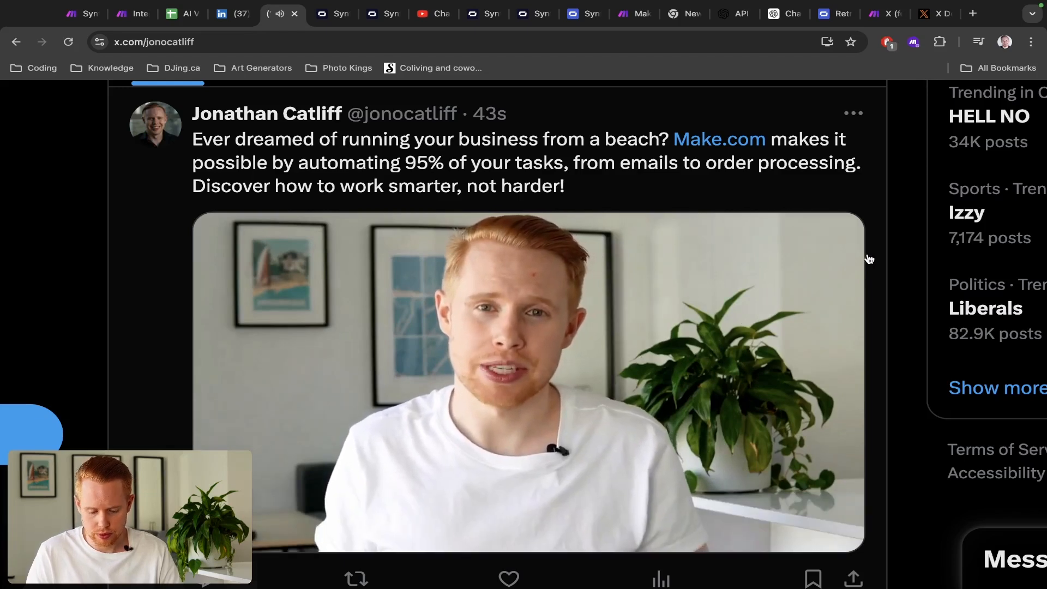
scroll(869, 259, down, 1)
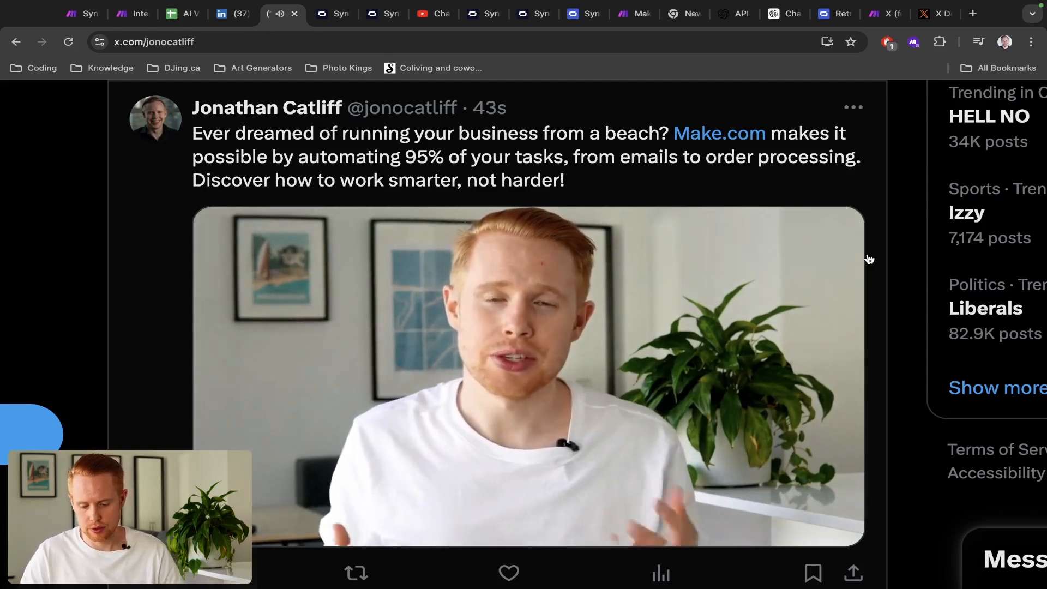
mouse_move(809, 267)
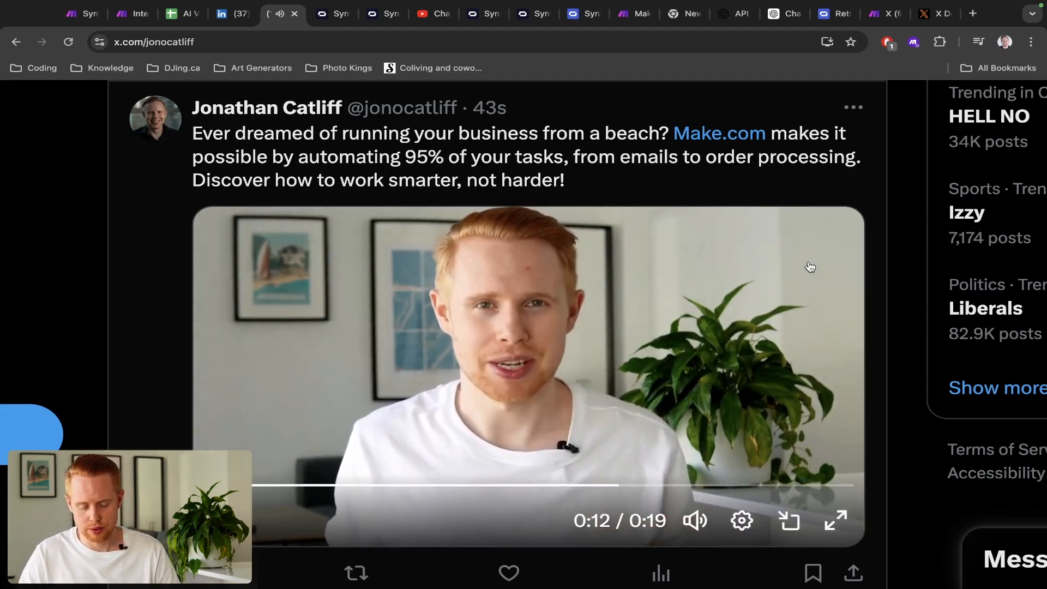